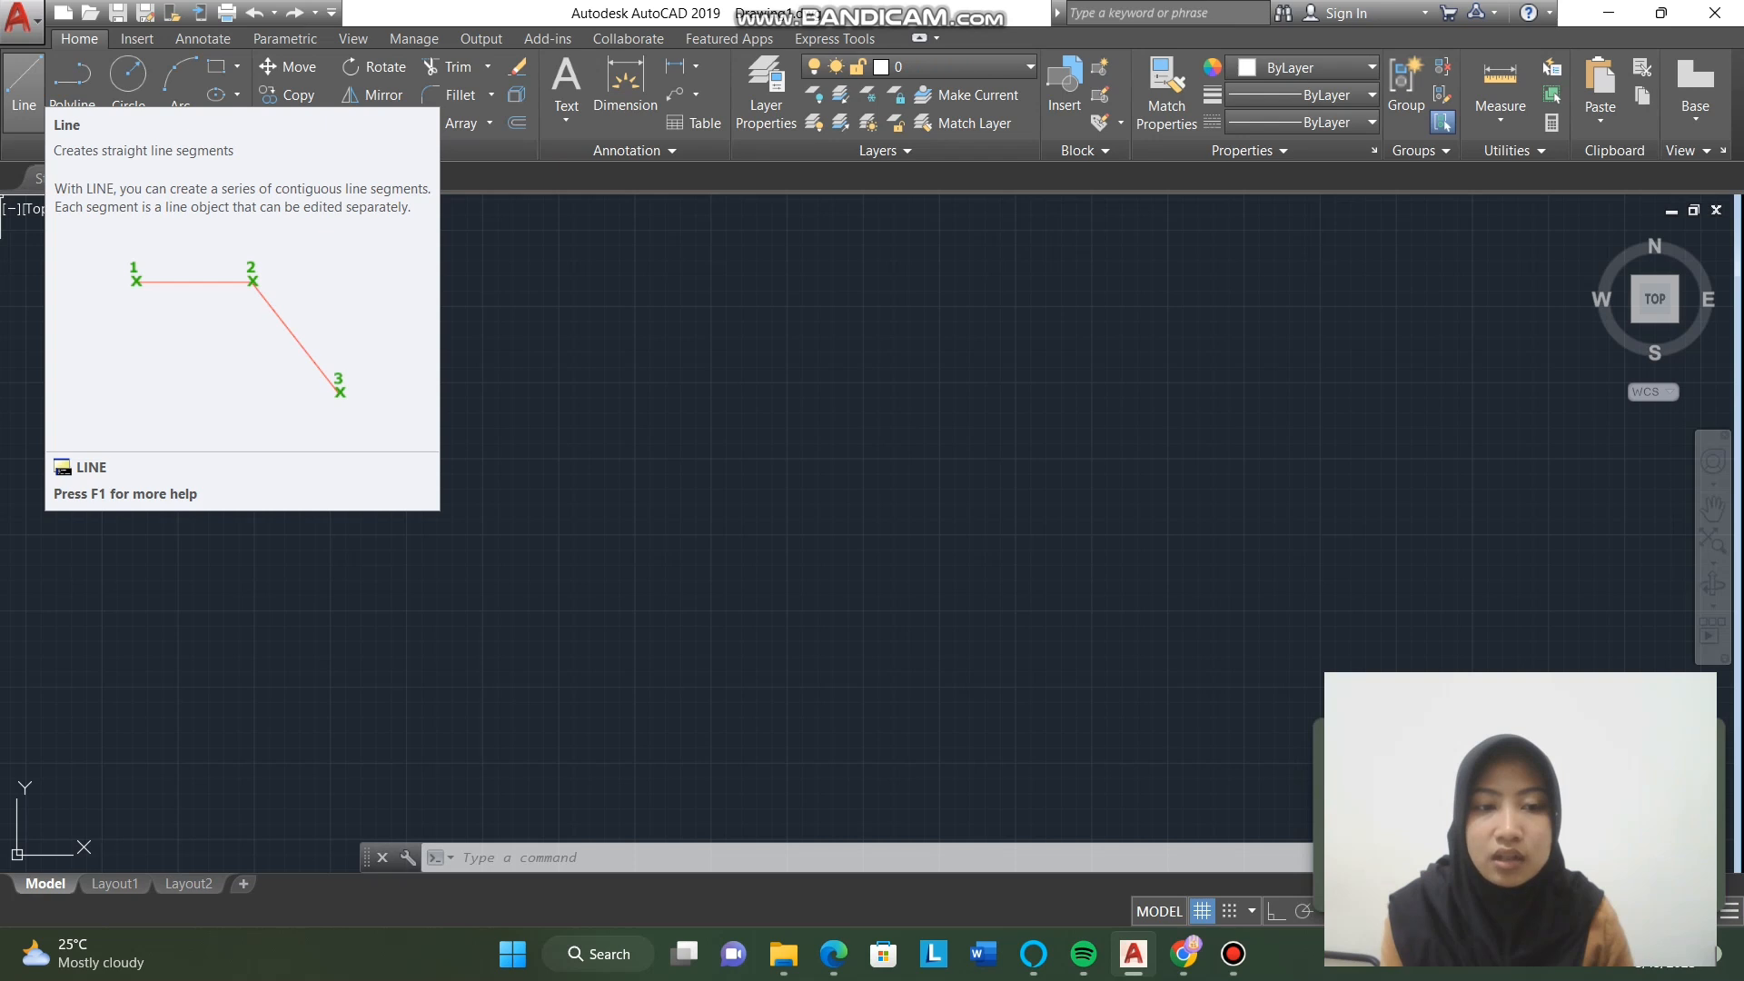
Step: Draw a horizontal line 100 units long near the upper-left area of the drawing
text(l)
key(Return)
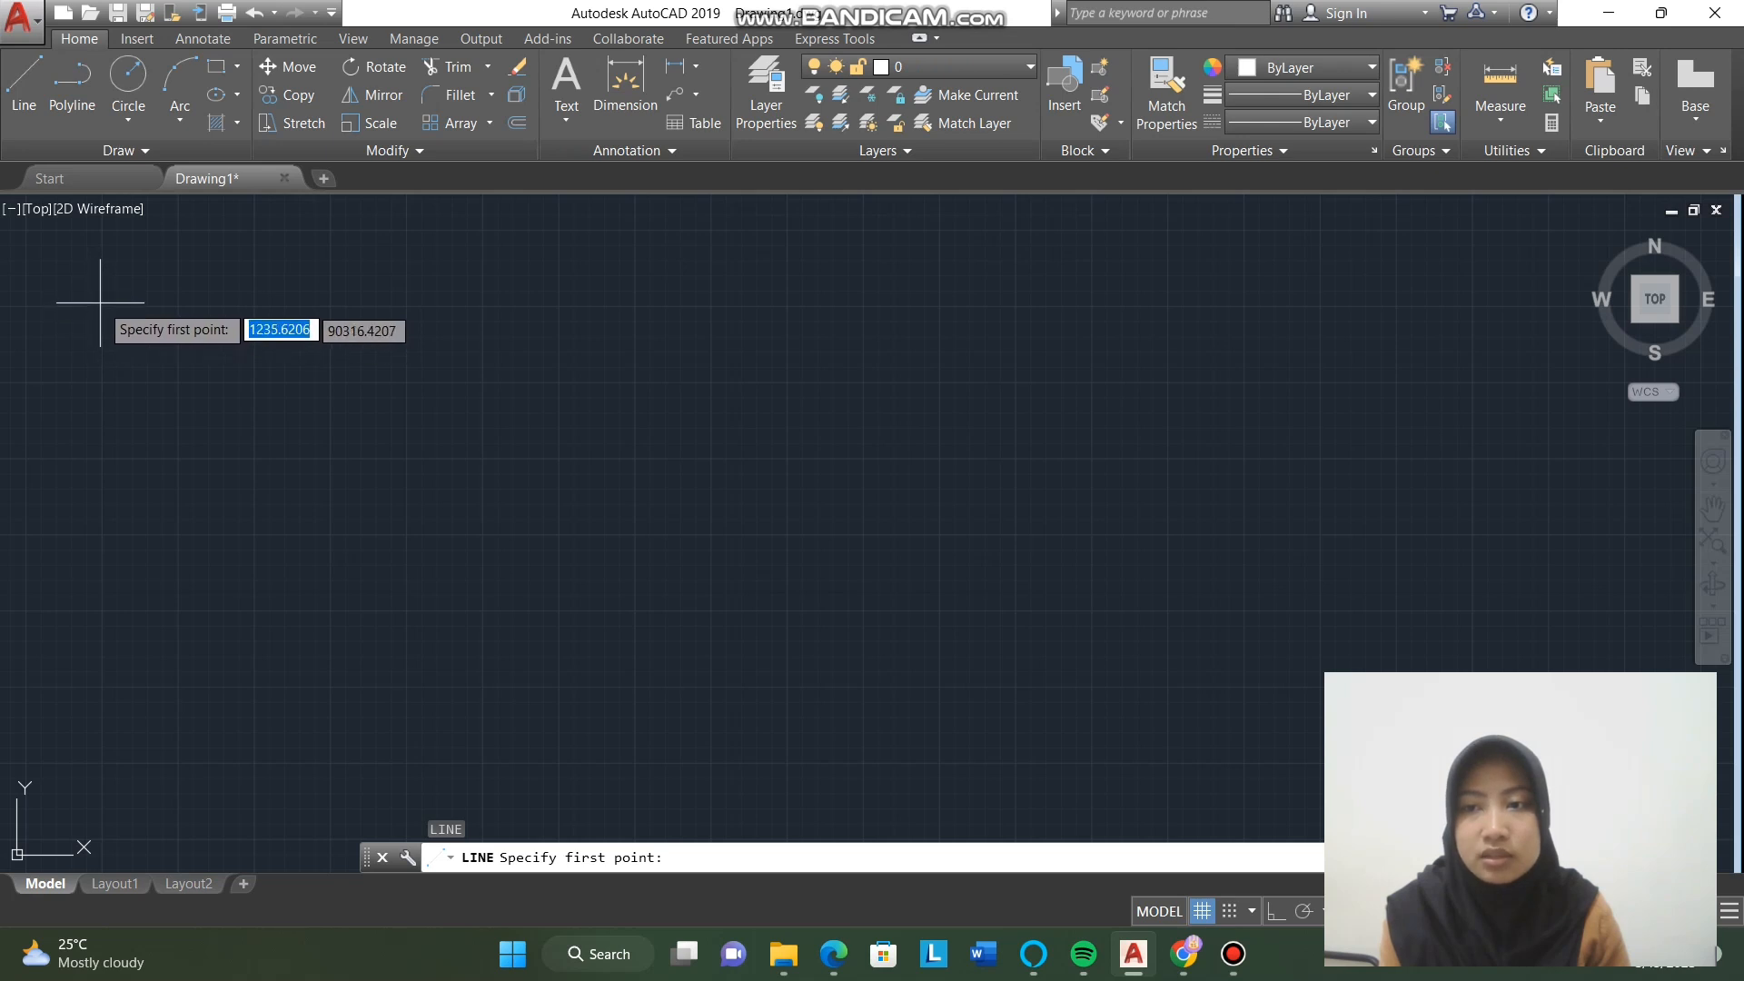
click(100, 303)
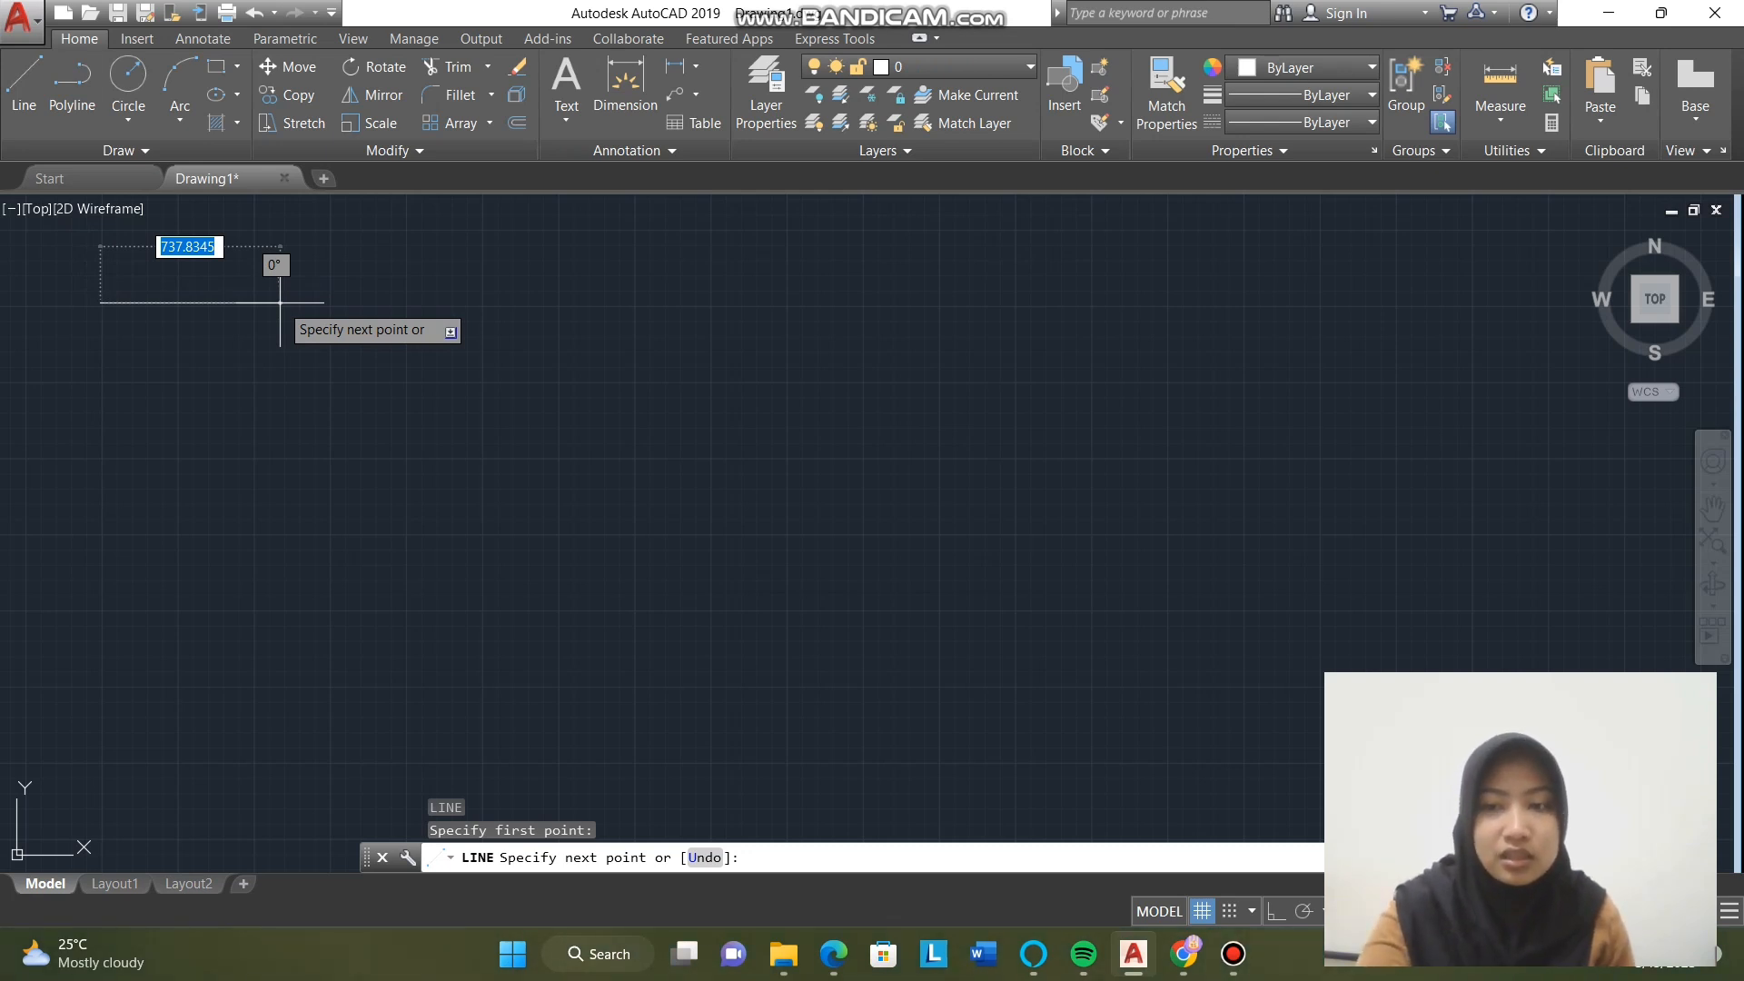
text(1)
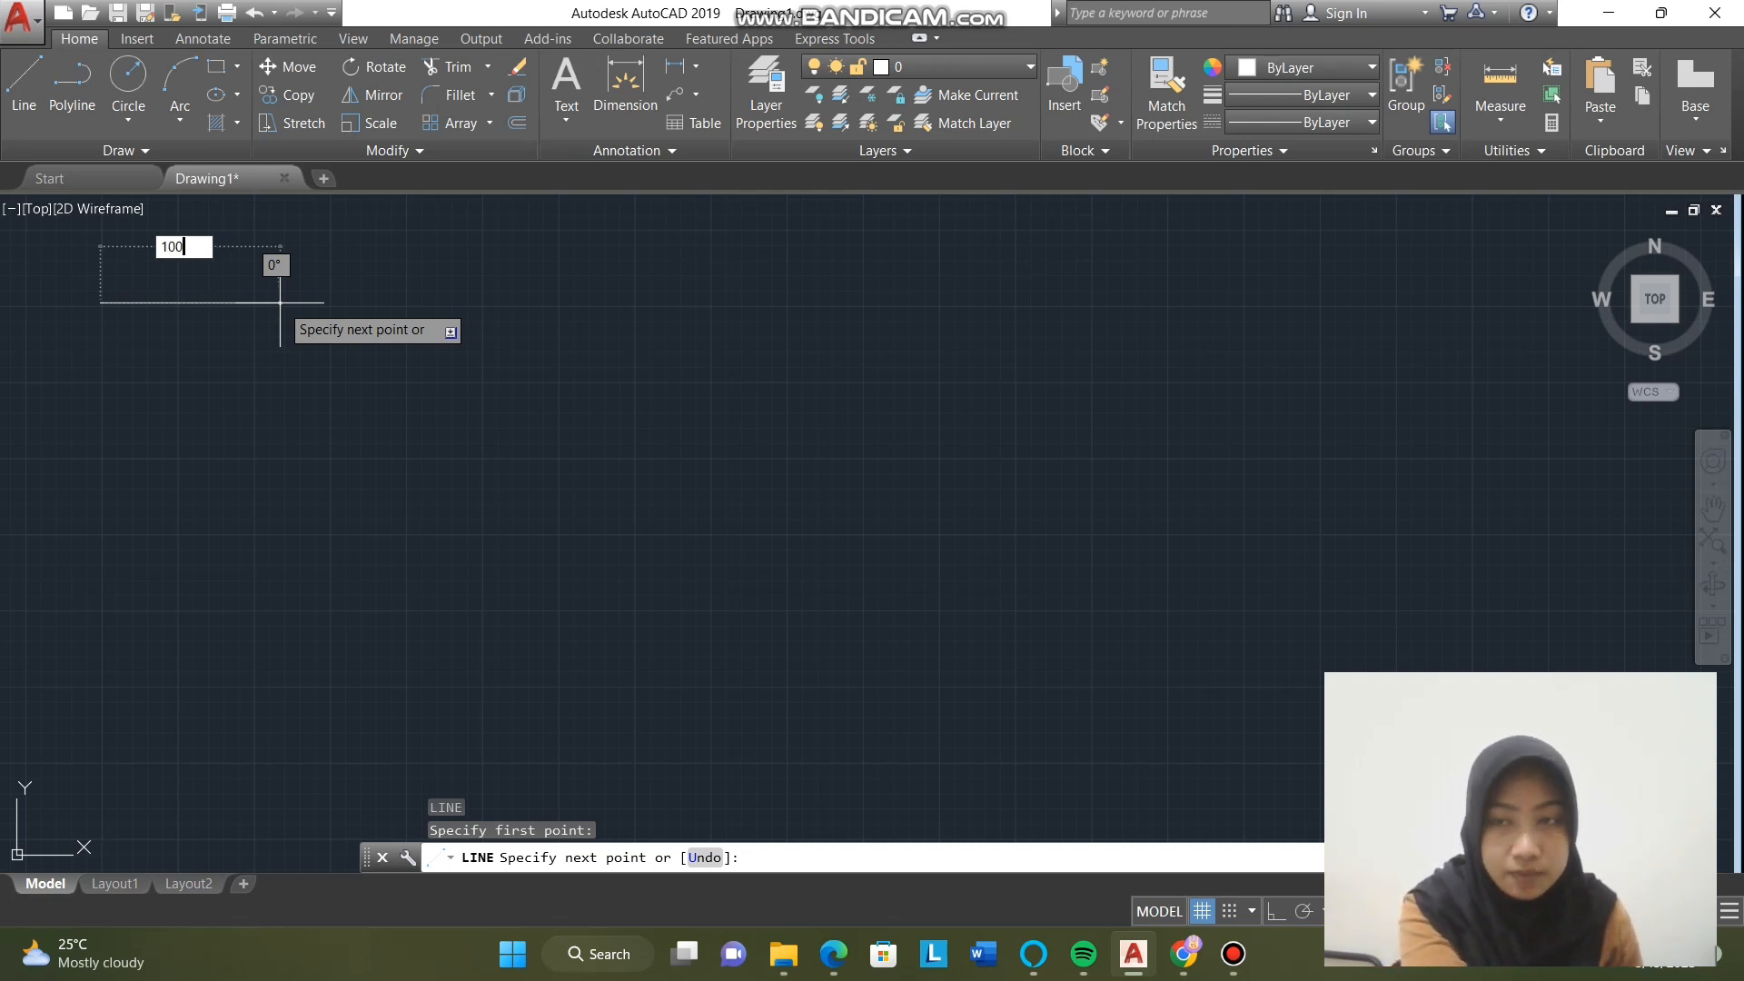
text(00)
key(Return)
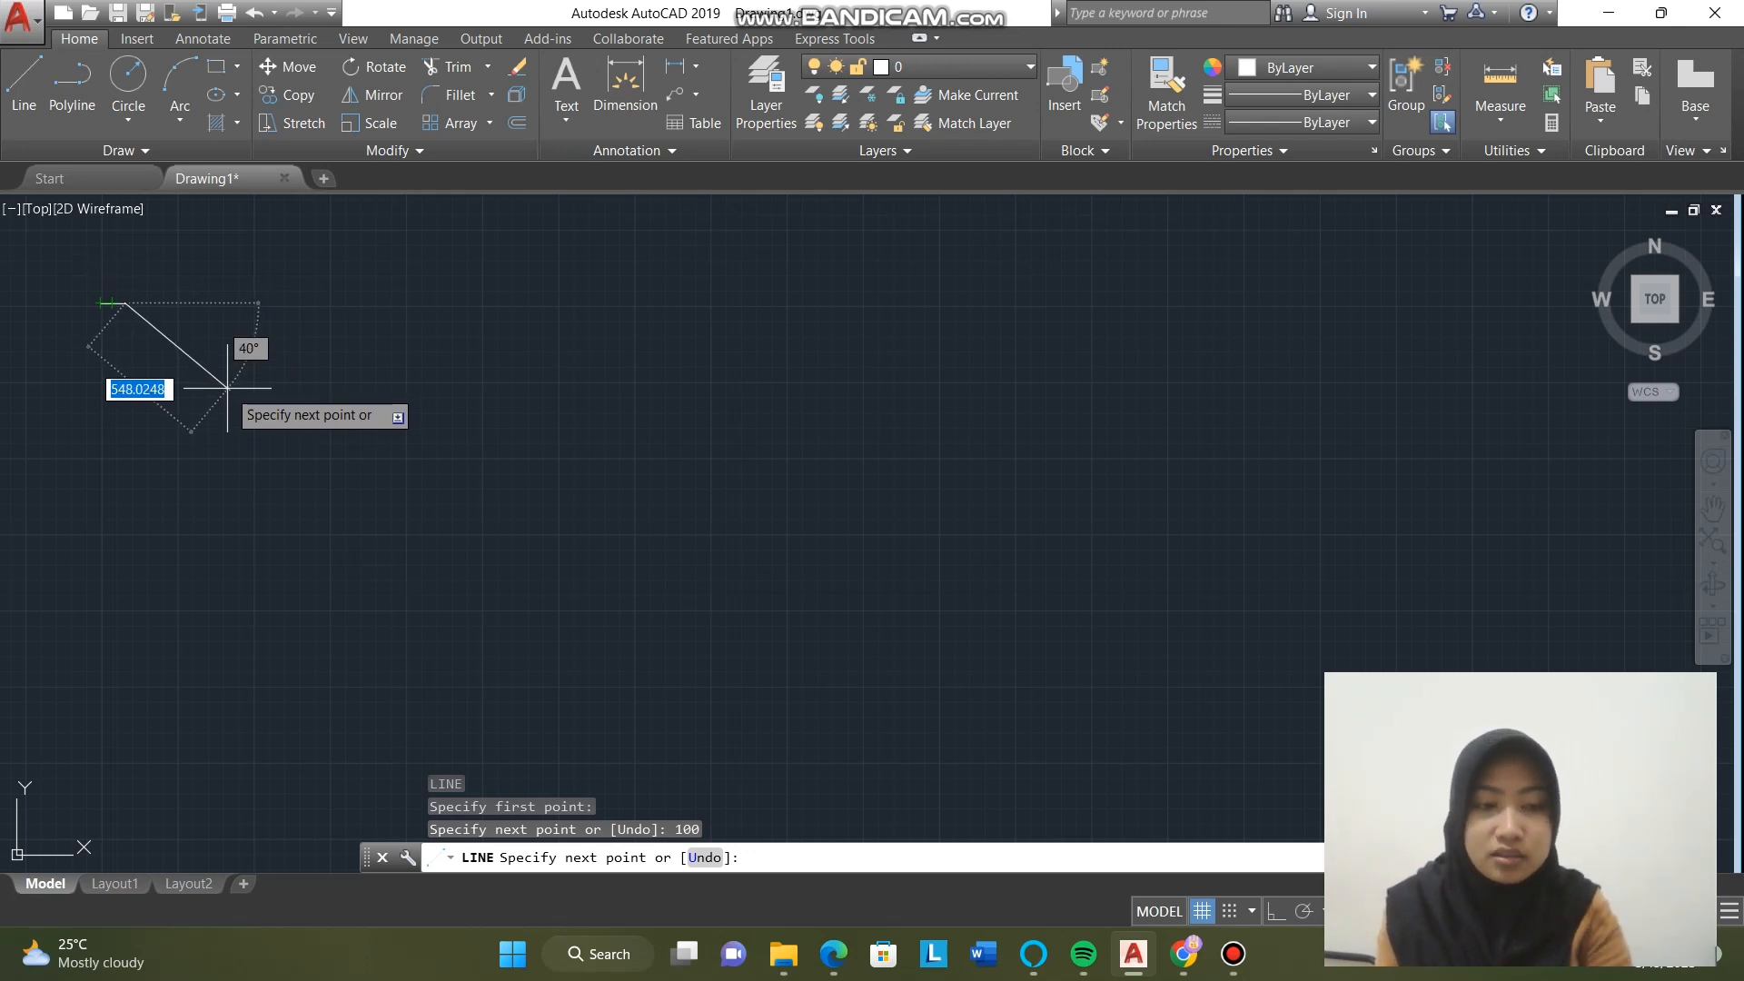
key(Return)
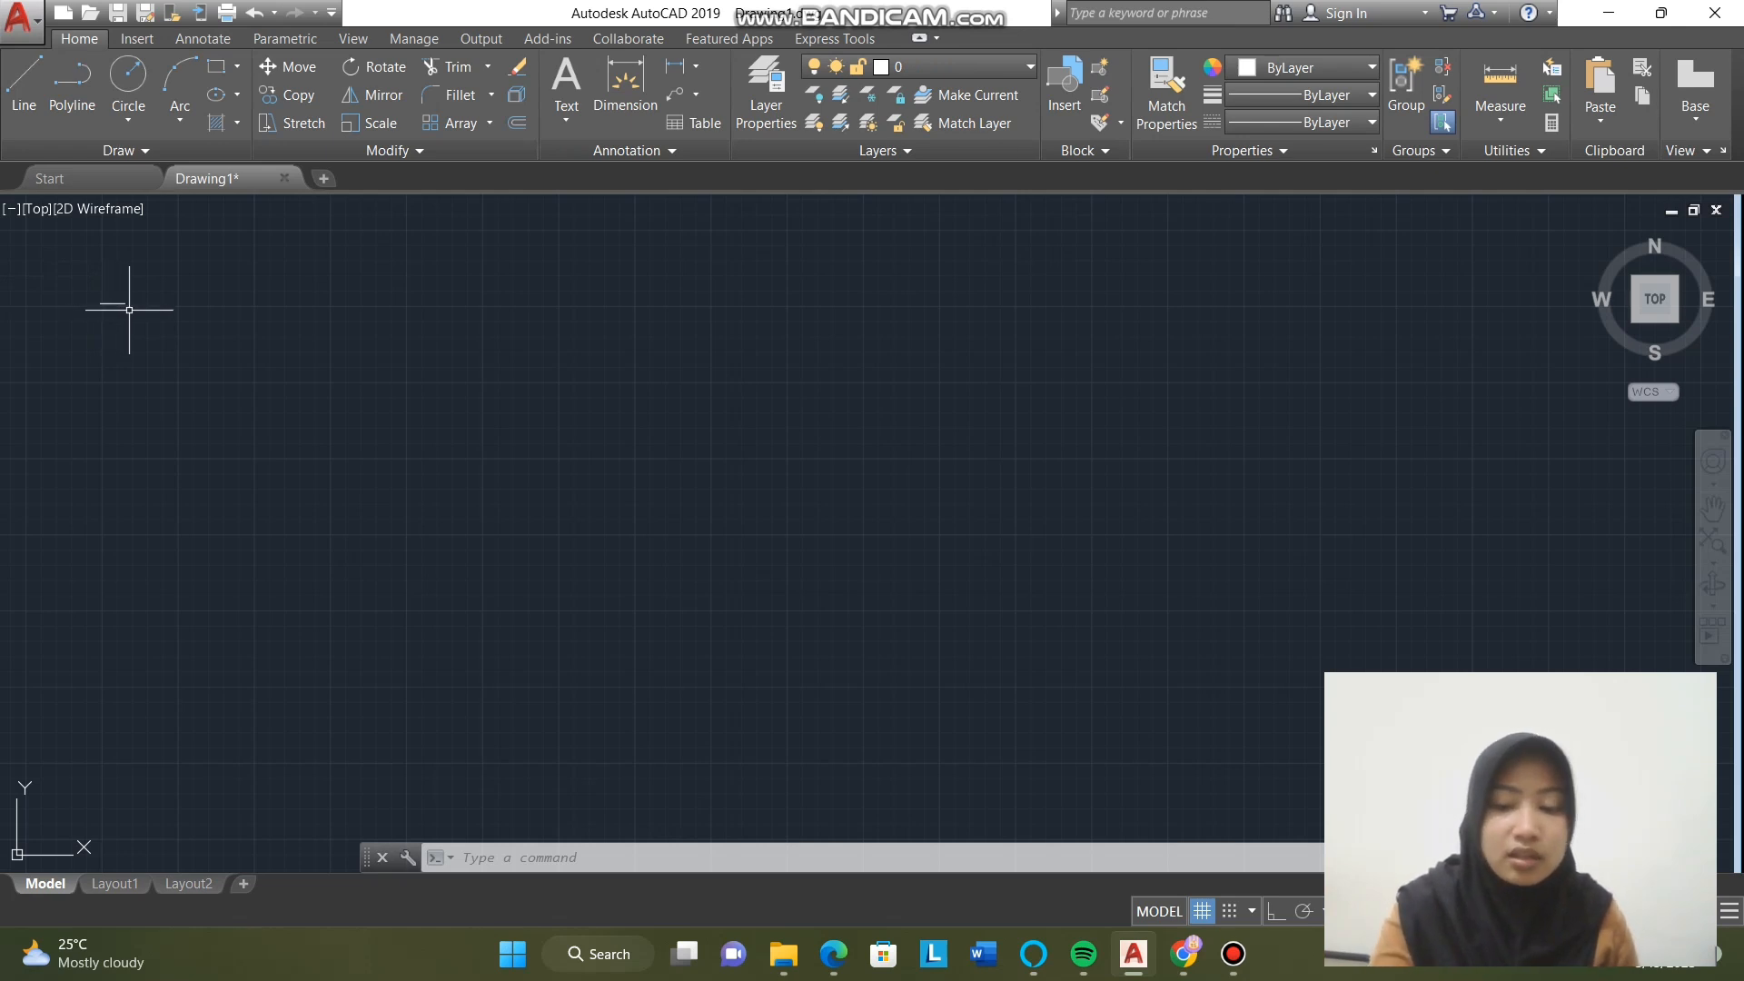
Step: Draw a horizontal line 200 units long, starting about 186 units directly below the first line's left endpoint
text(l)
key(Return)
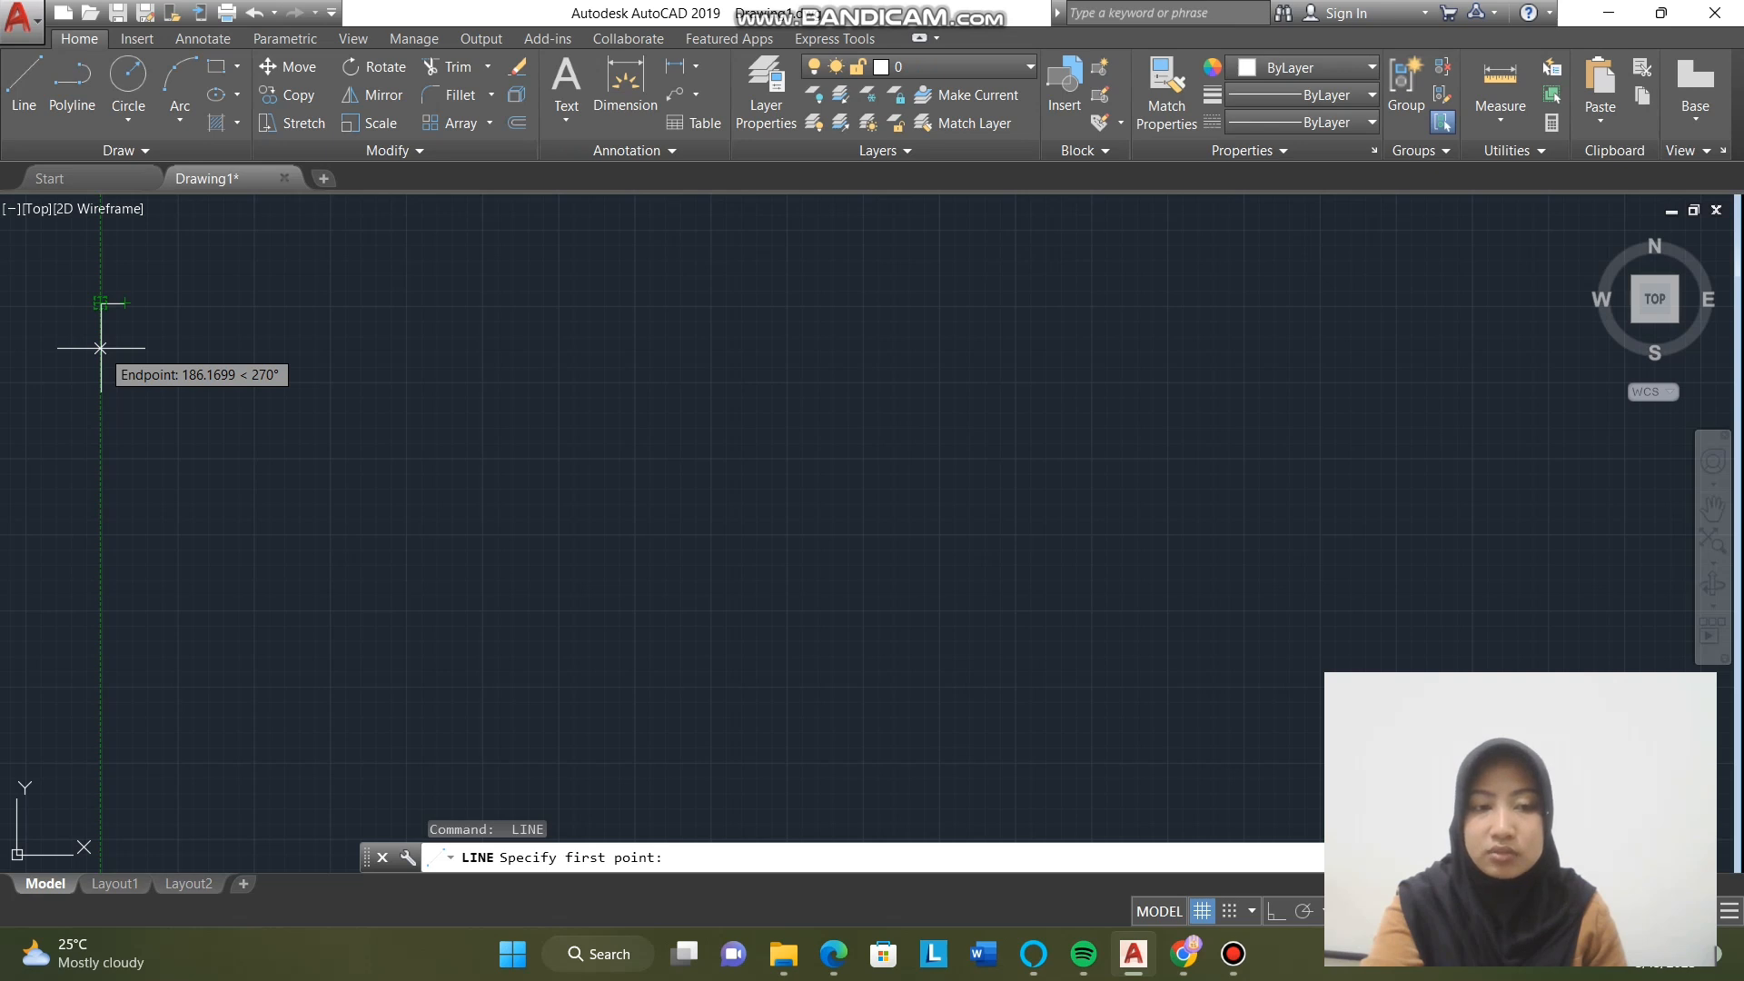
click(100, 348)
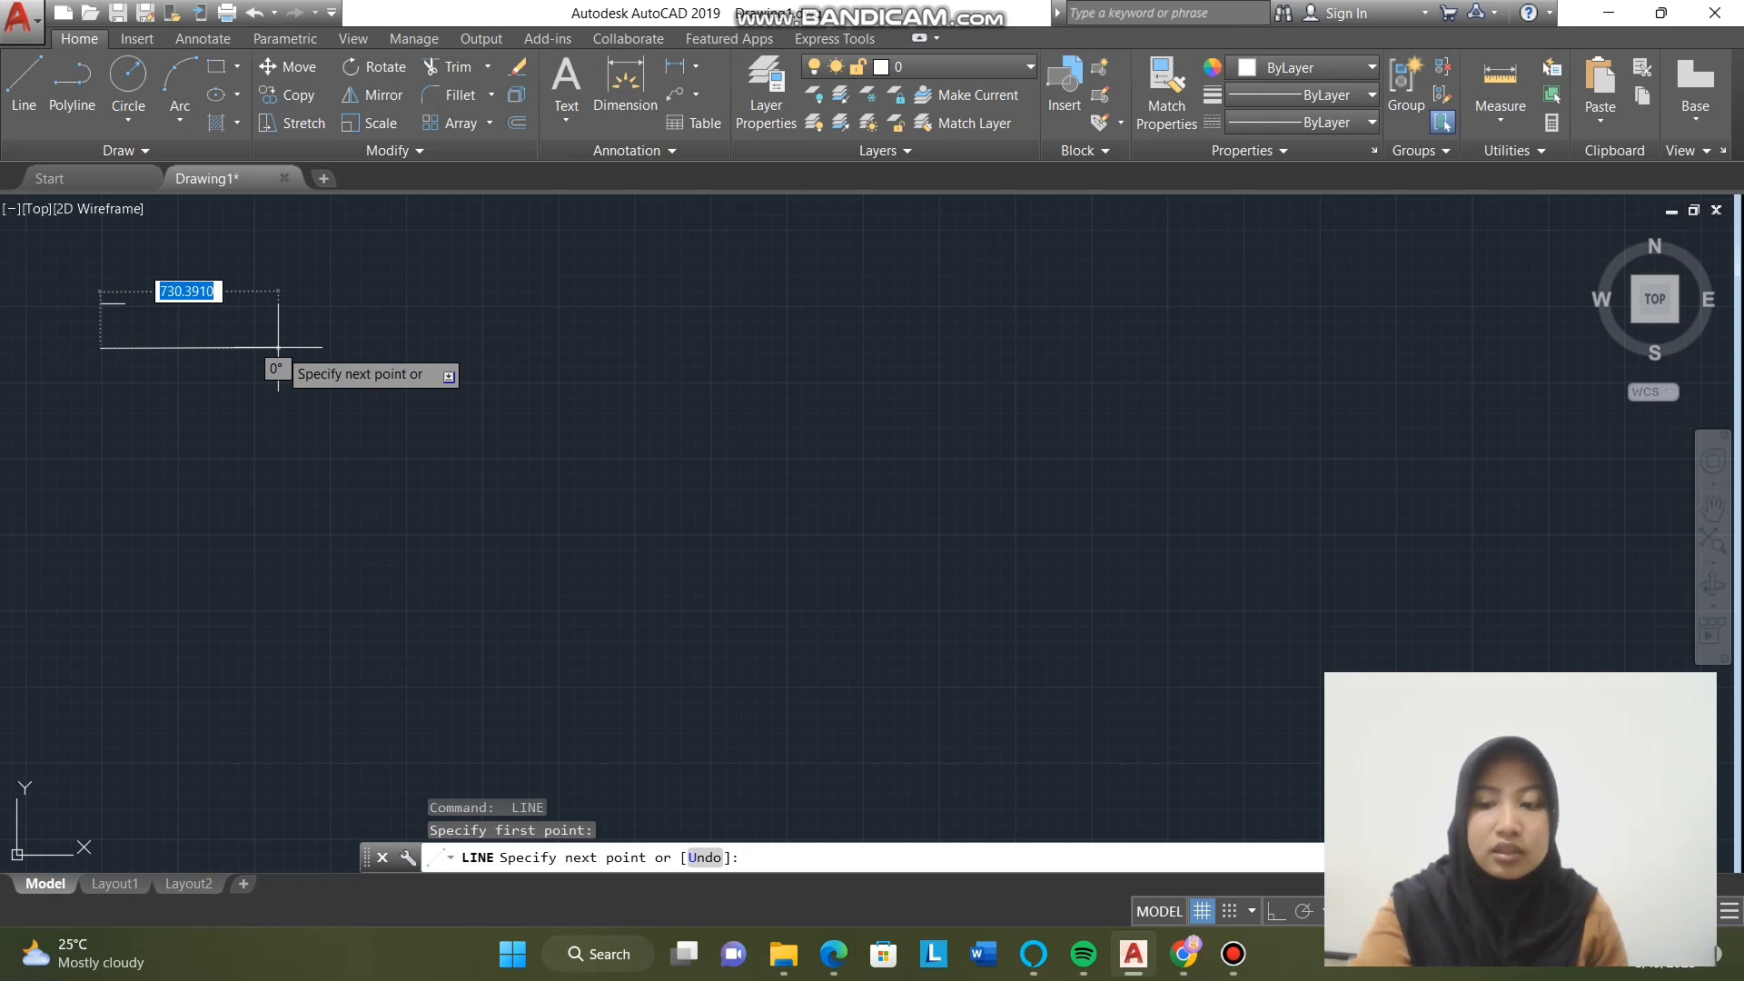
text(200)
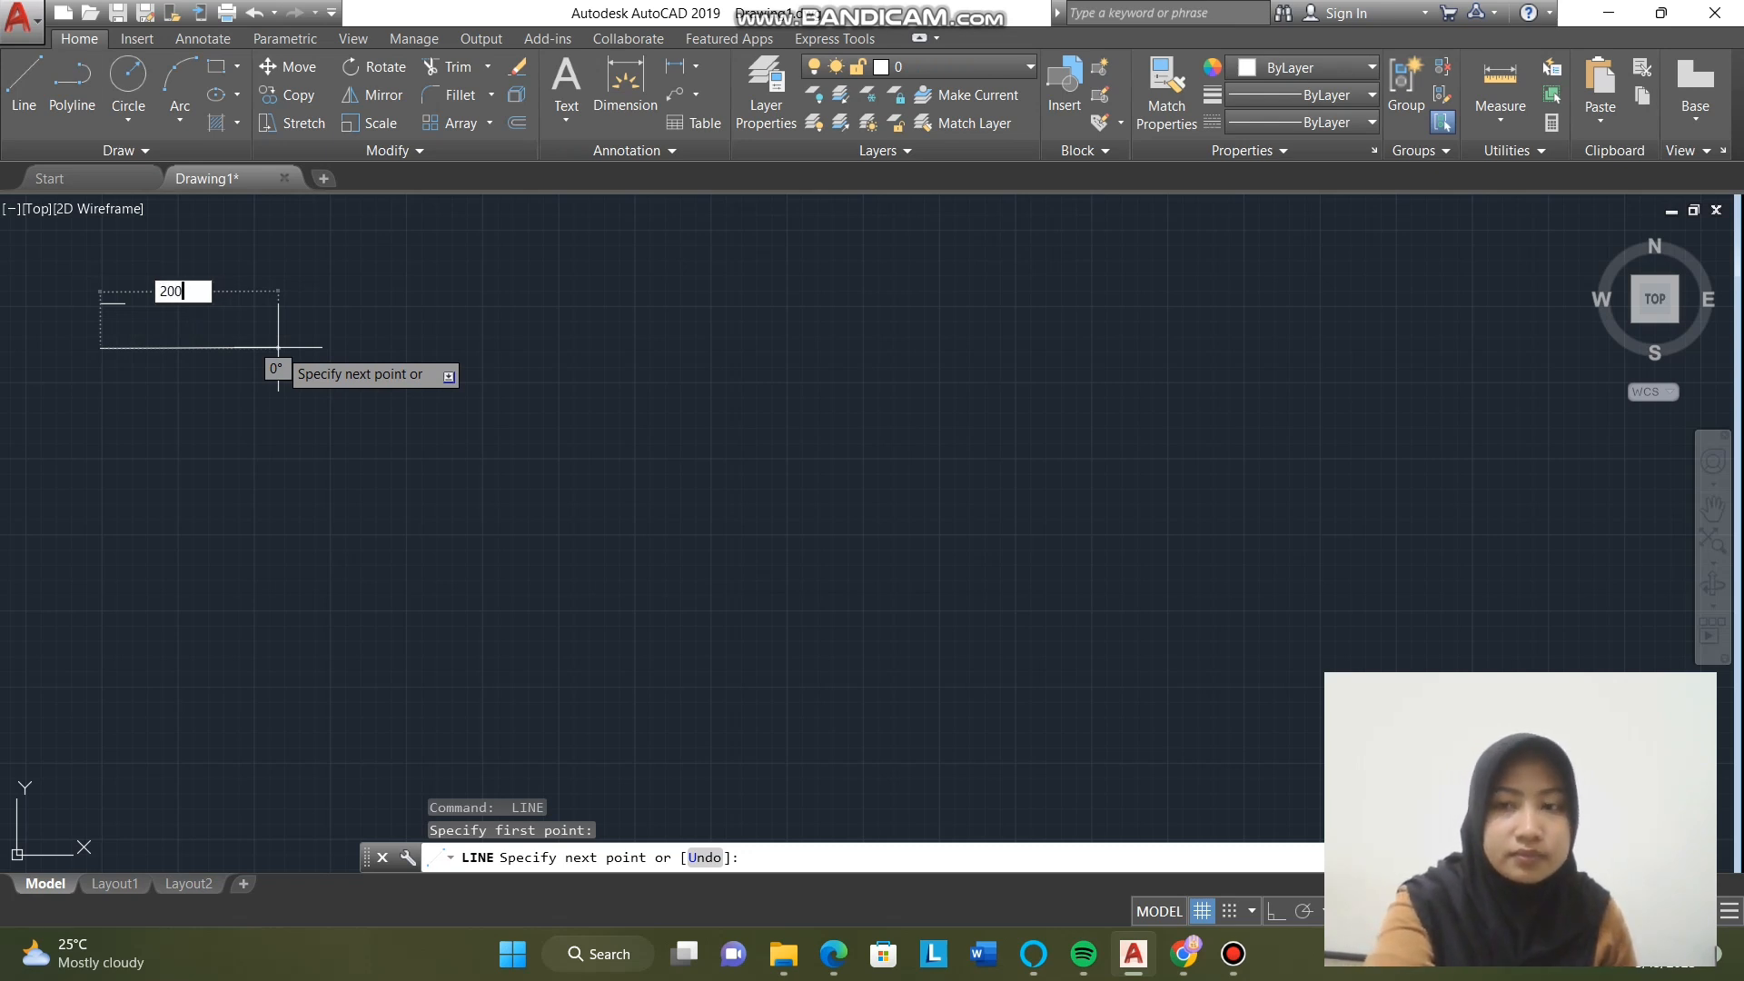
key(Return)
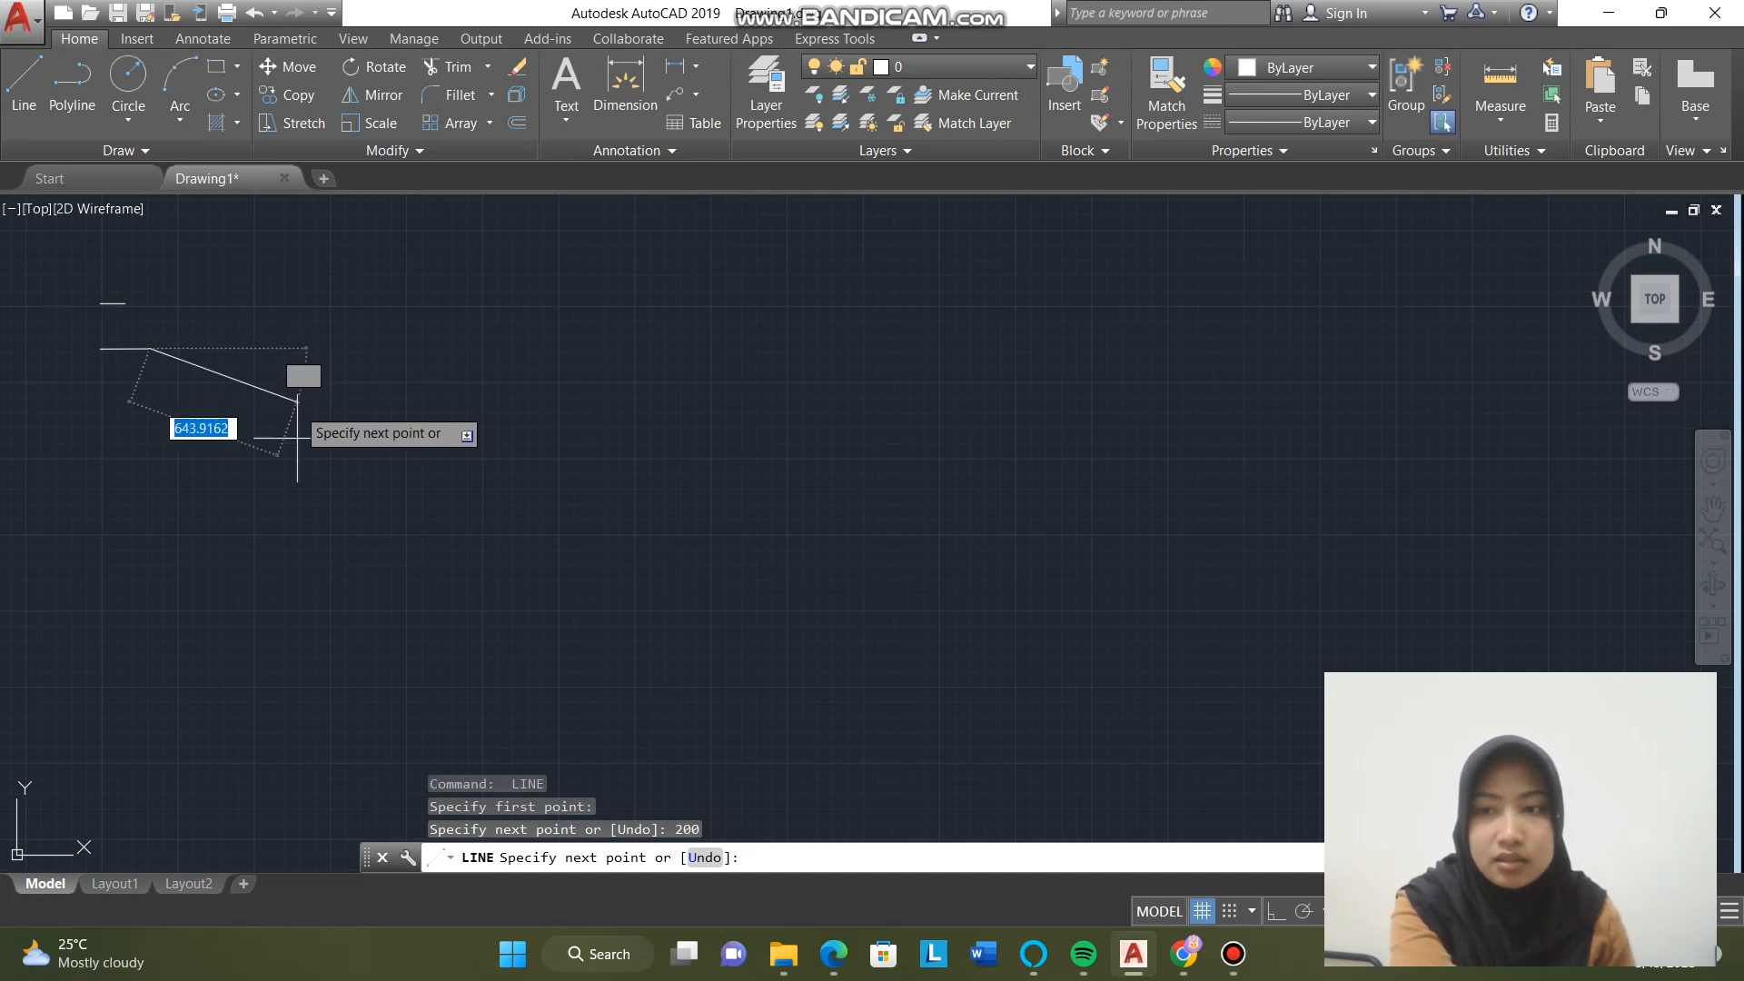
key(Return)
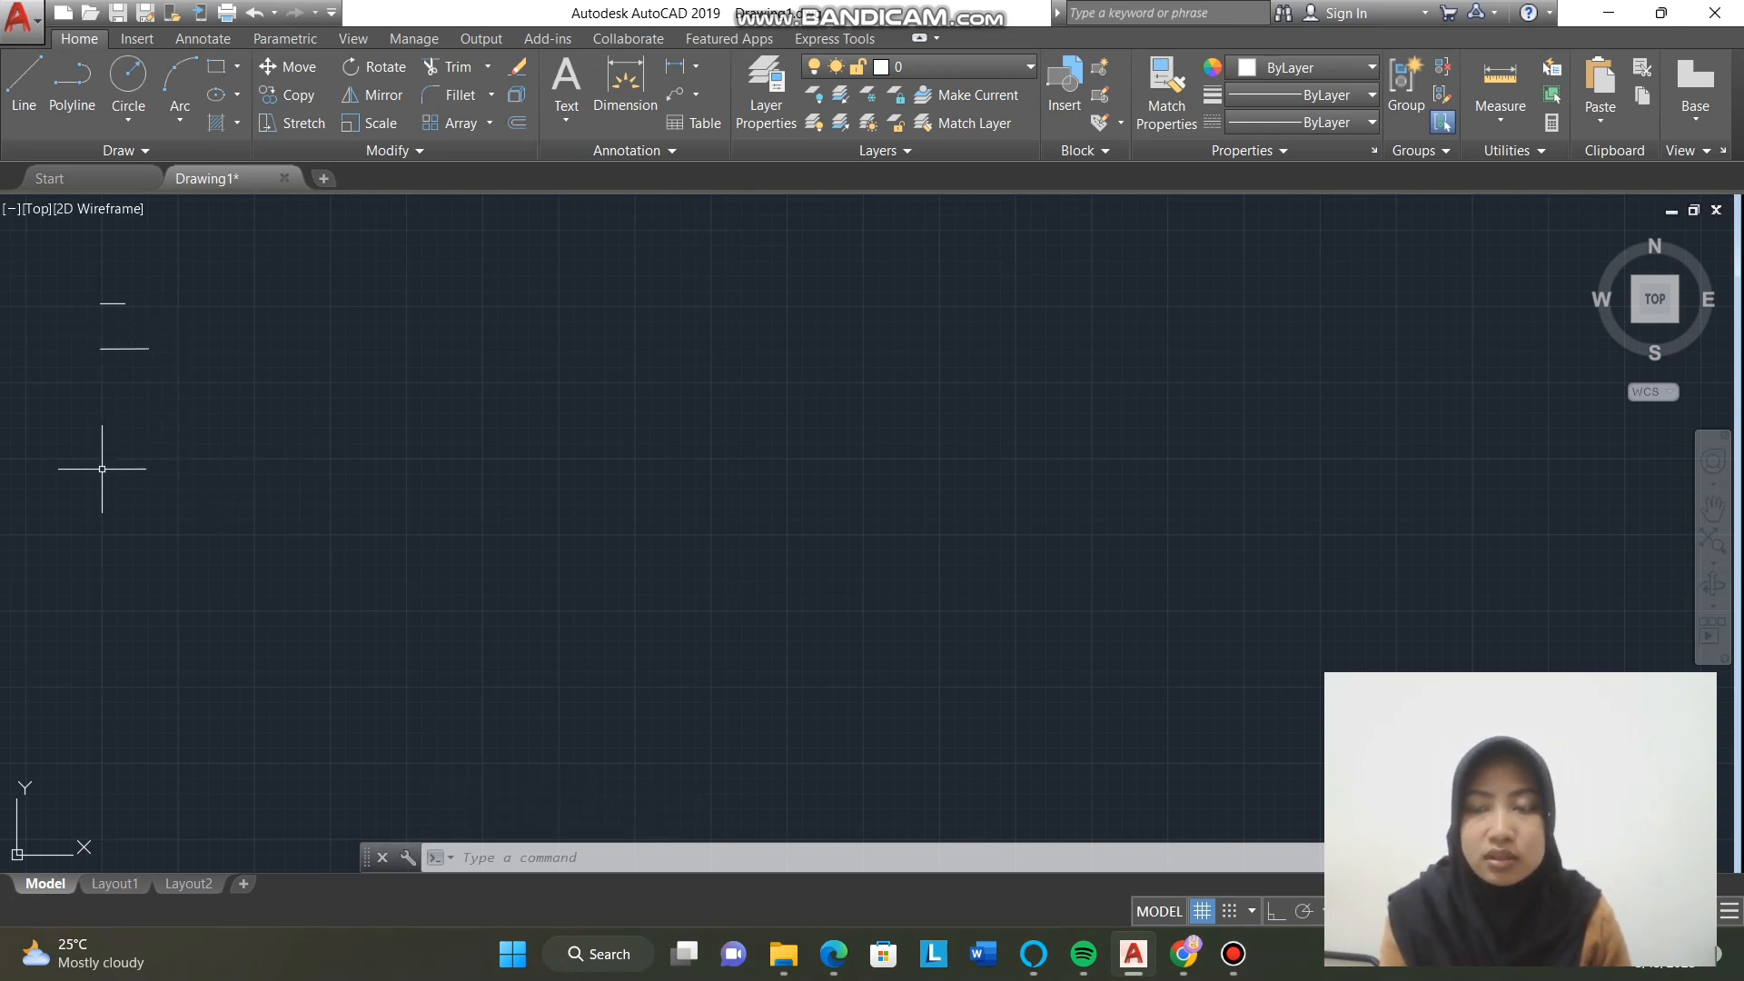
scroll(93, 465, down, 2)
middle_drag(94, 465, 535, 320)
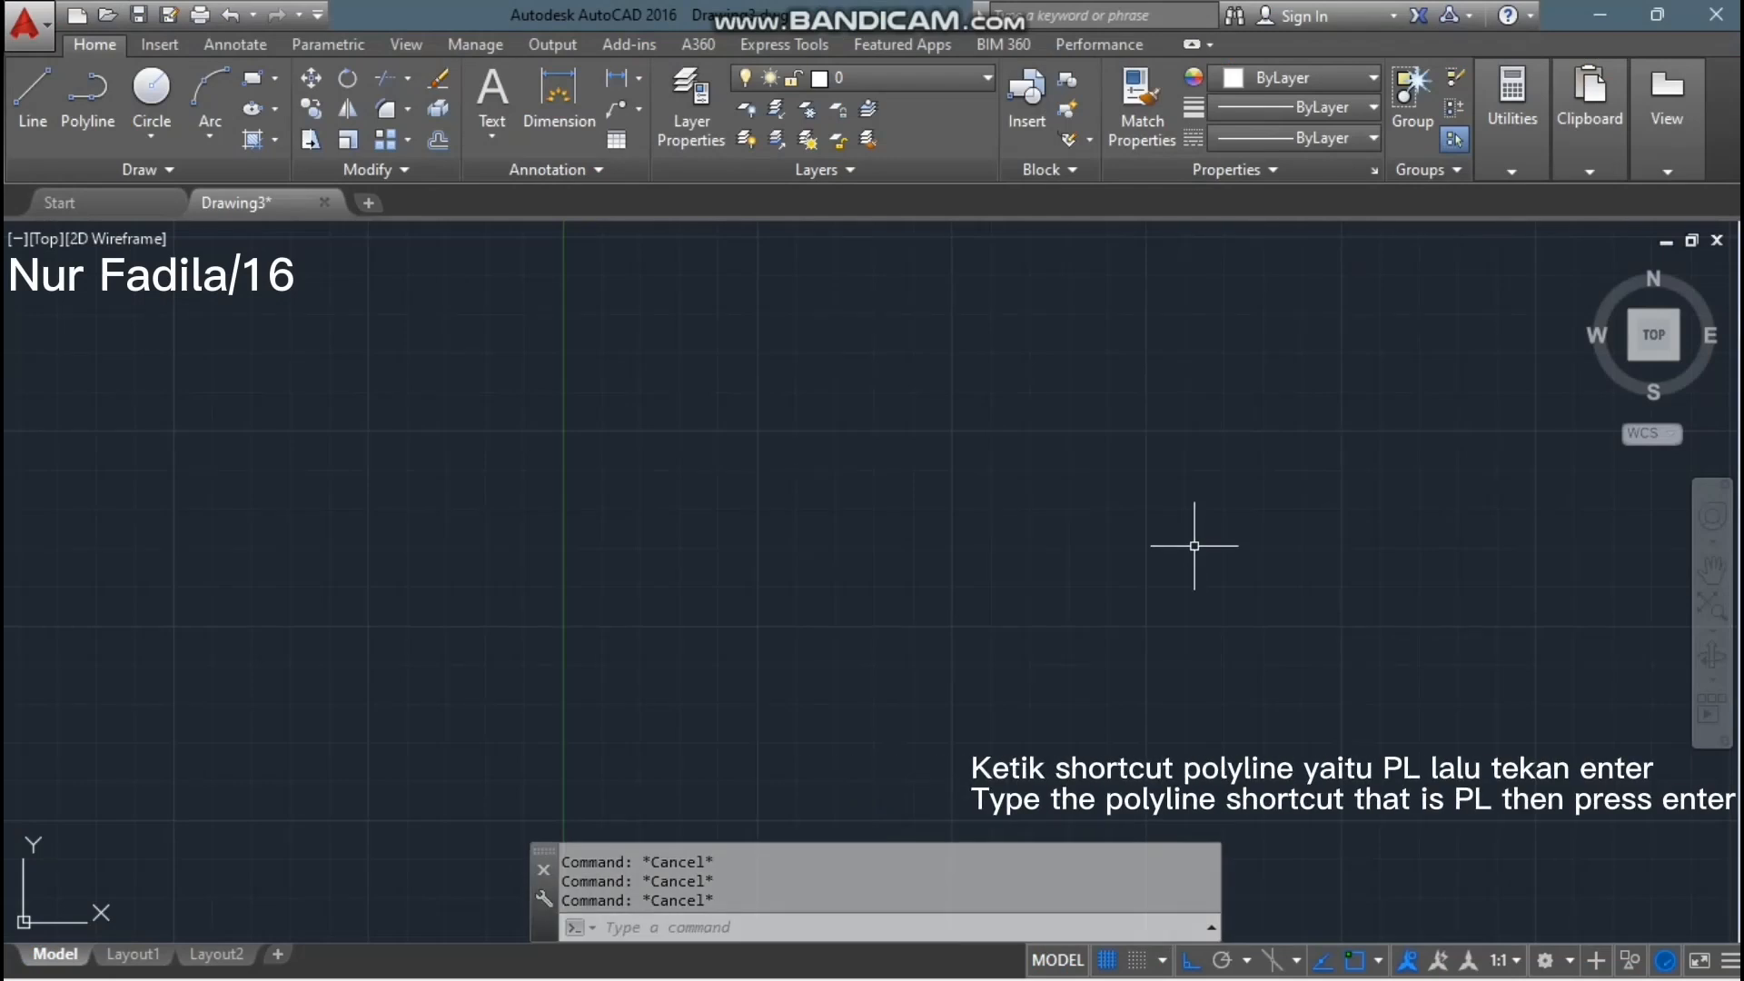
Step: Draw a closed 100 by 100 square as a polyline, going right, down and back left before closing it
text(p)
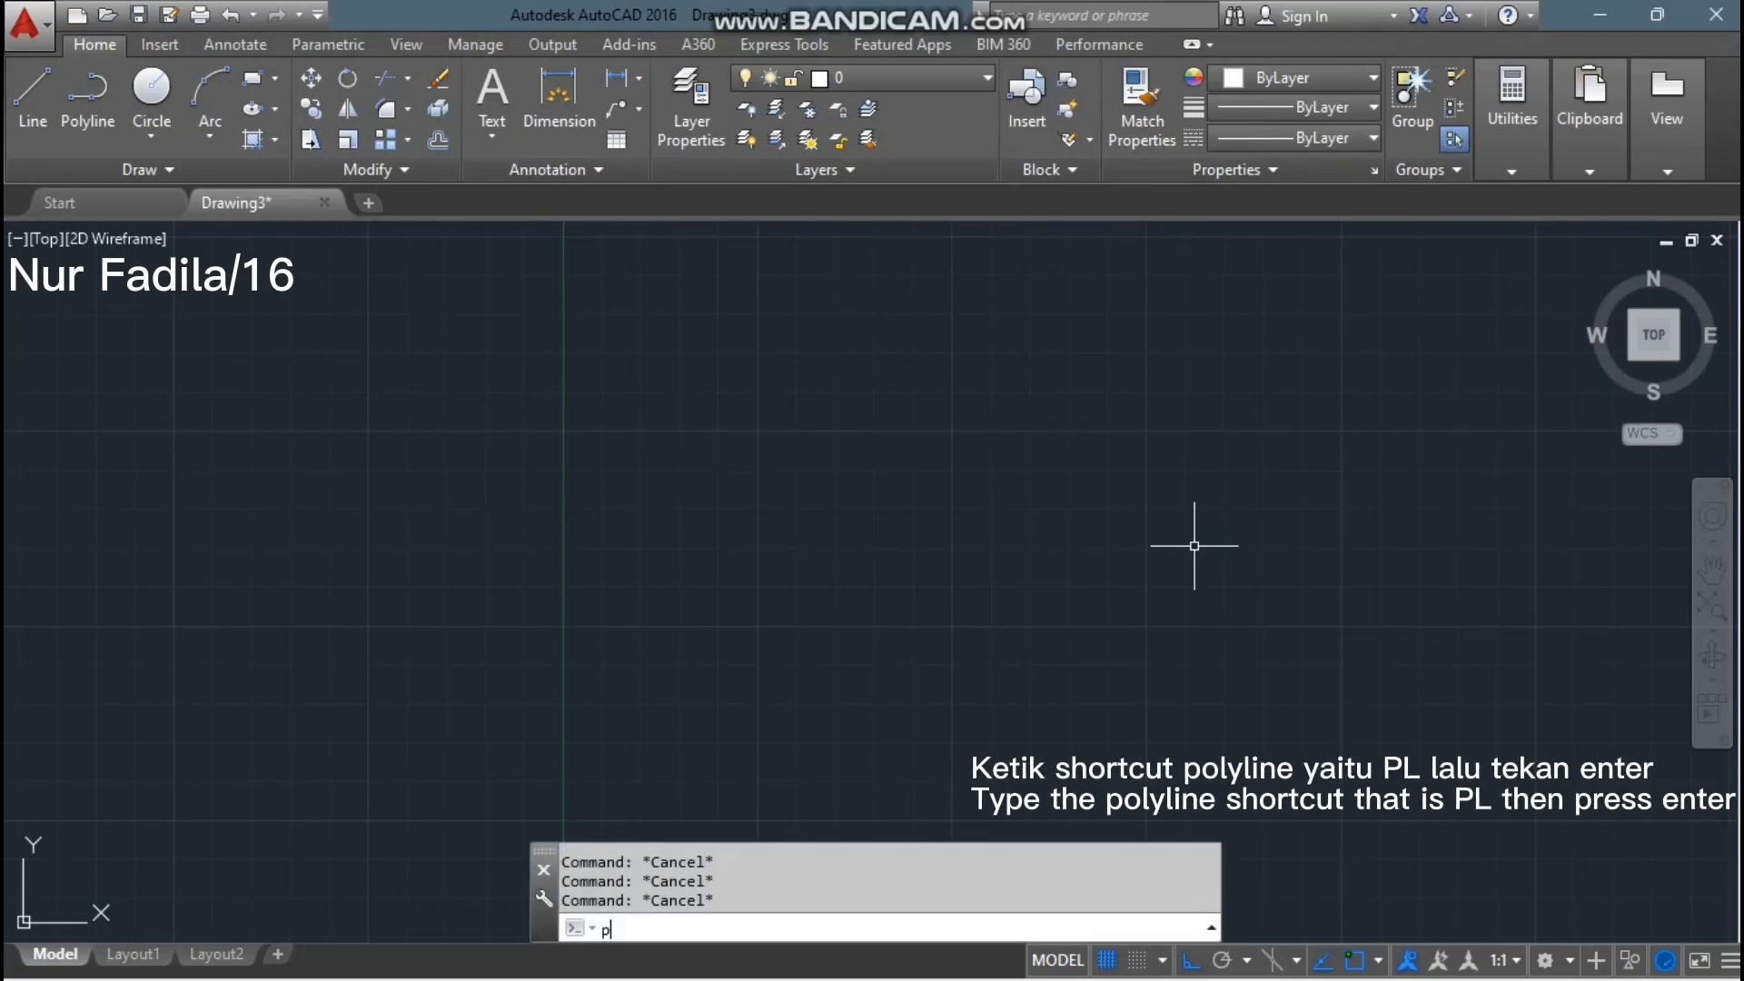
text(l)
key(Return)
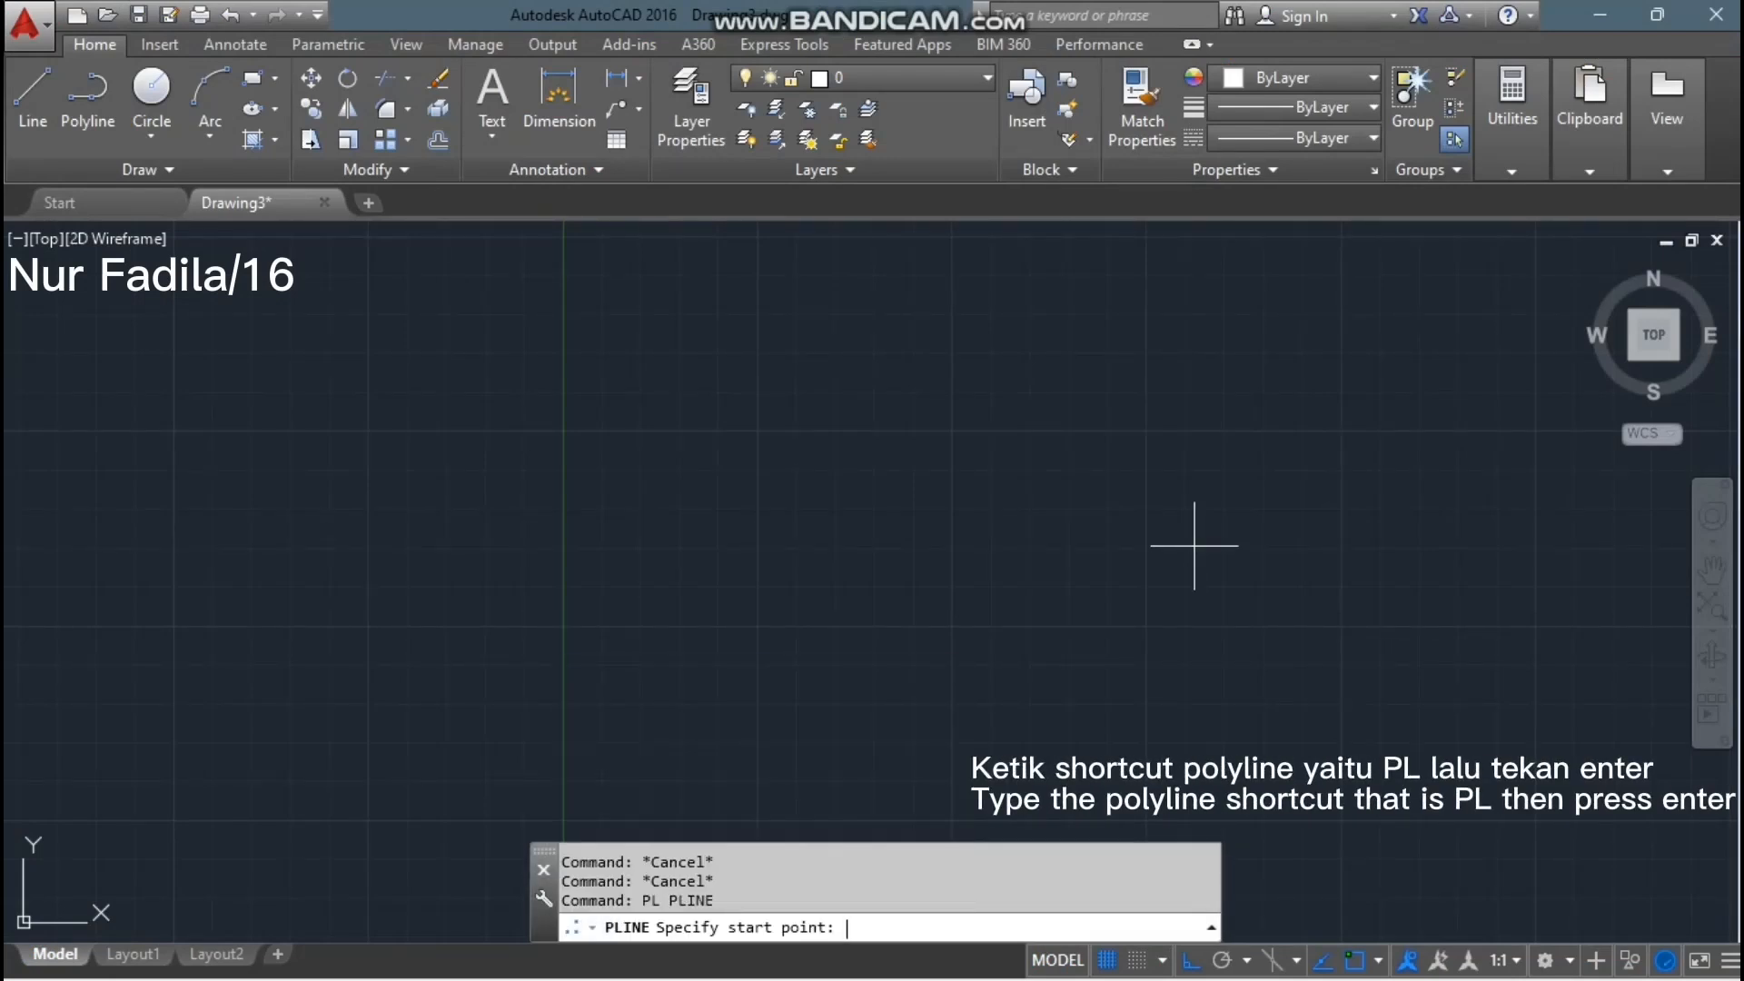
click(667, 308)
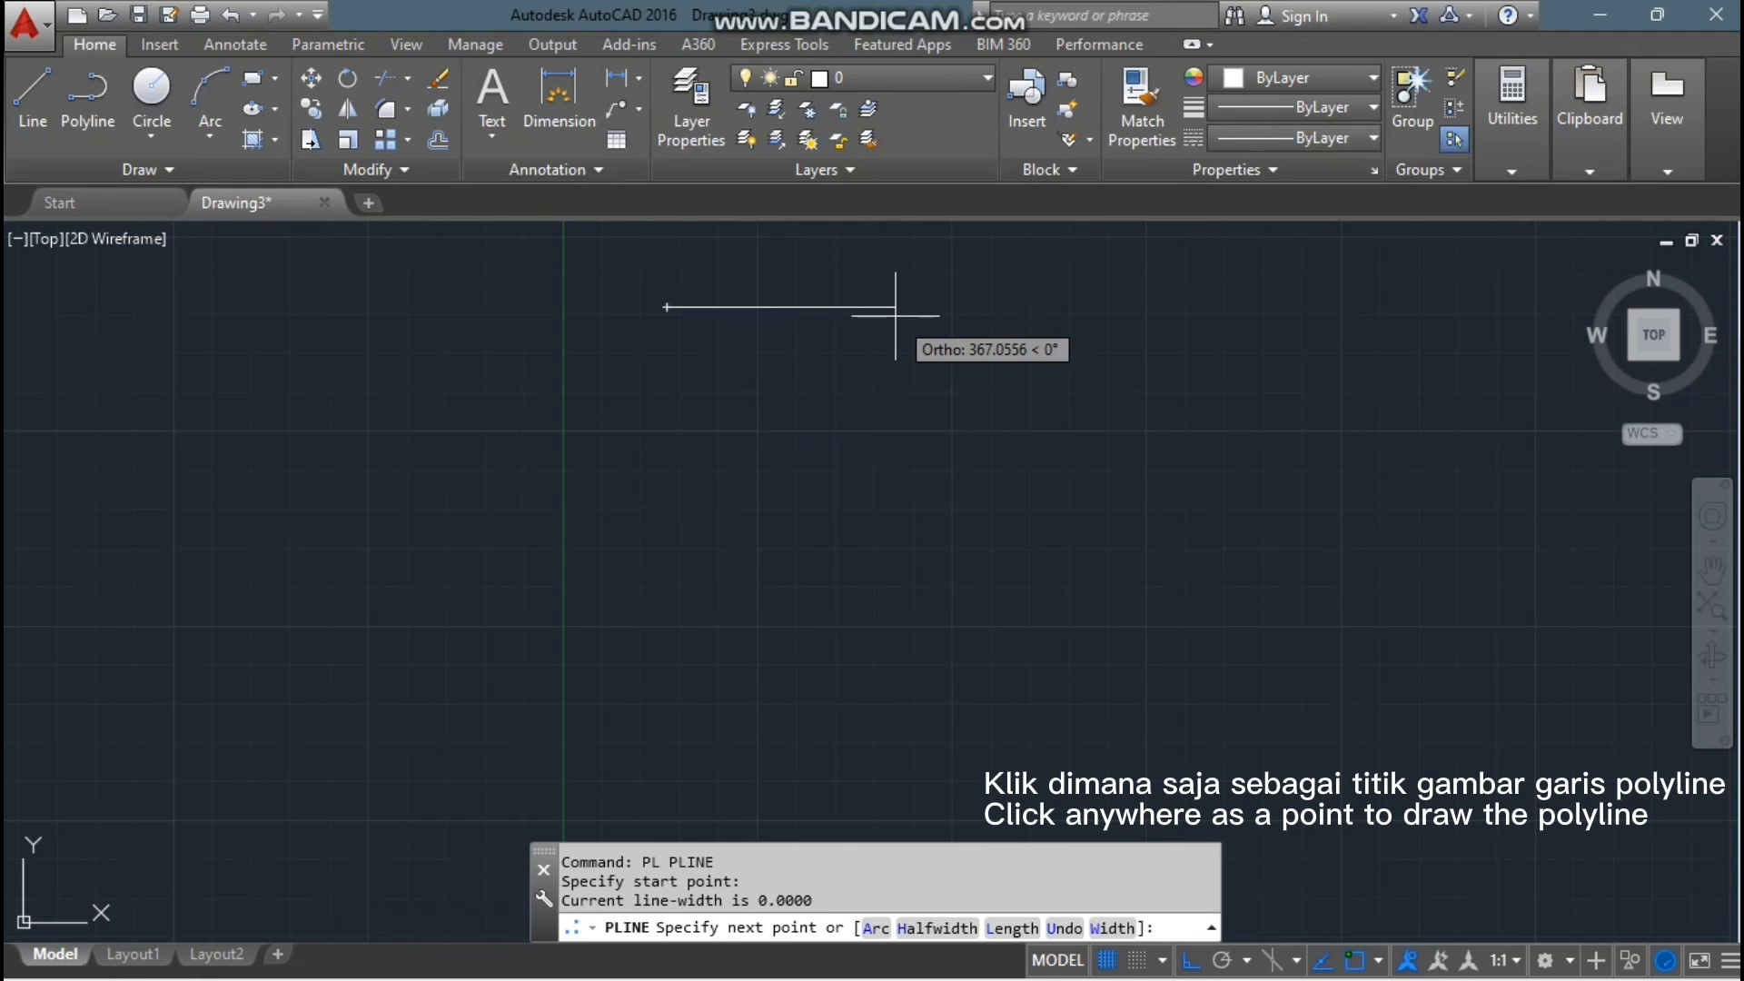
text(100)
key(Return)
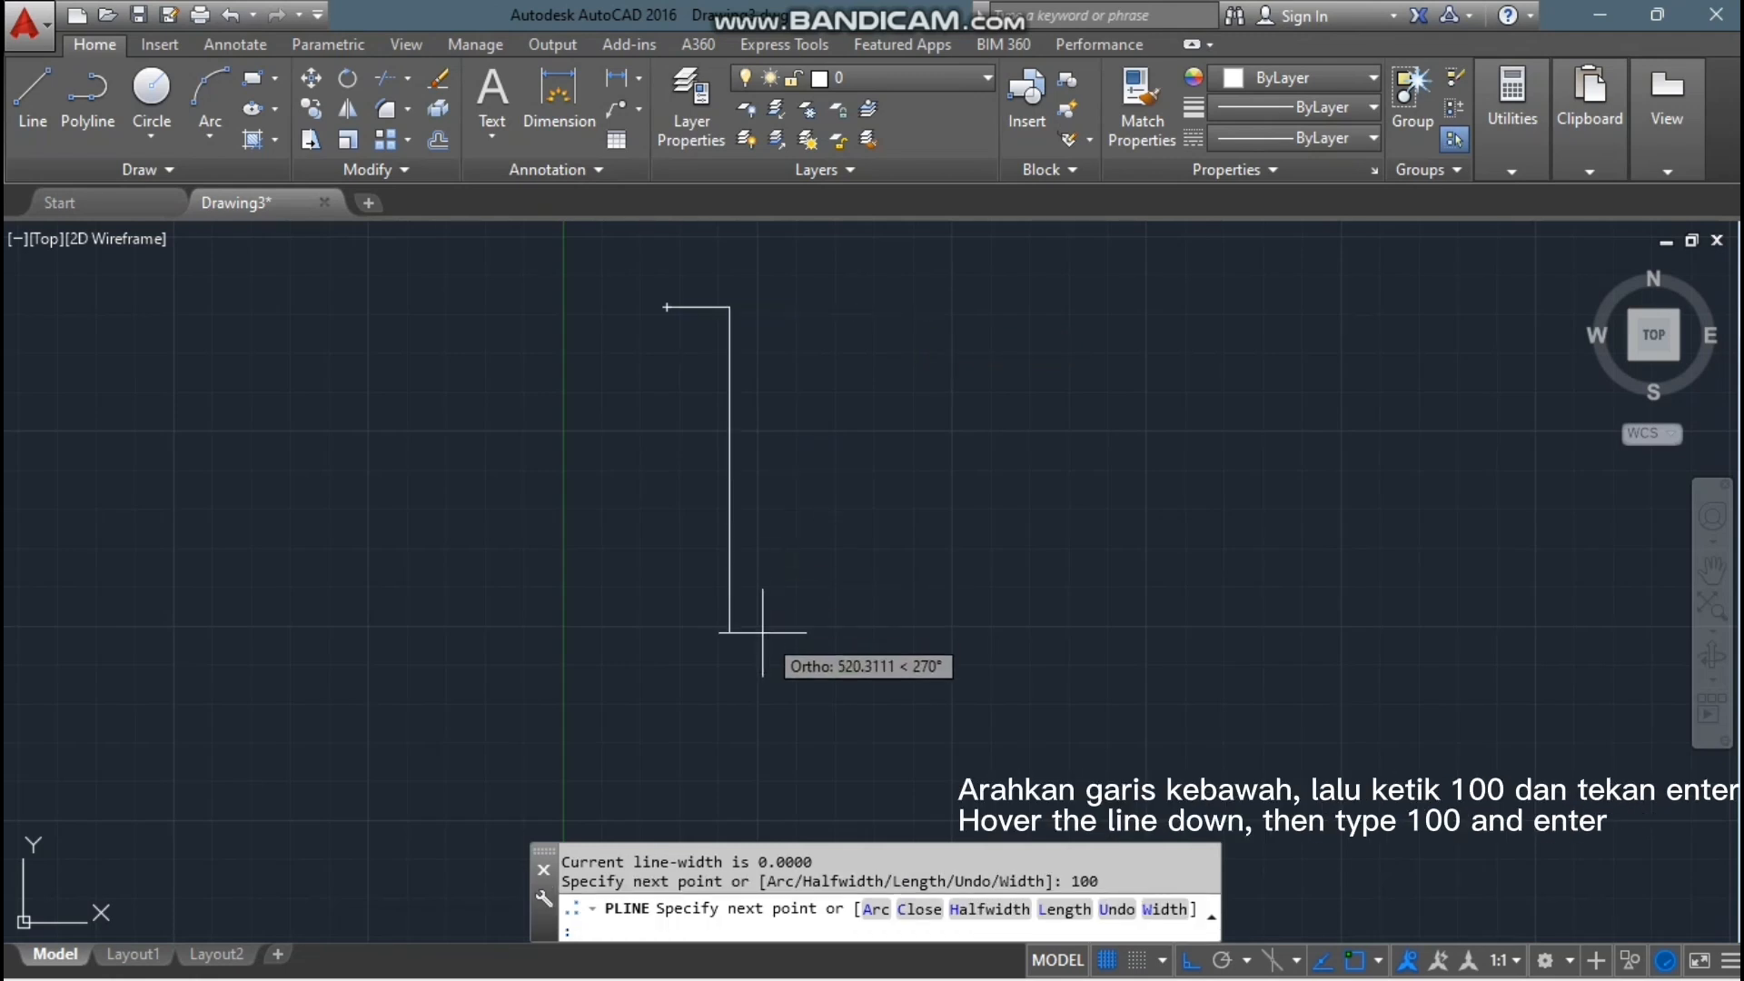
text(100)
key(Return)
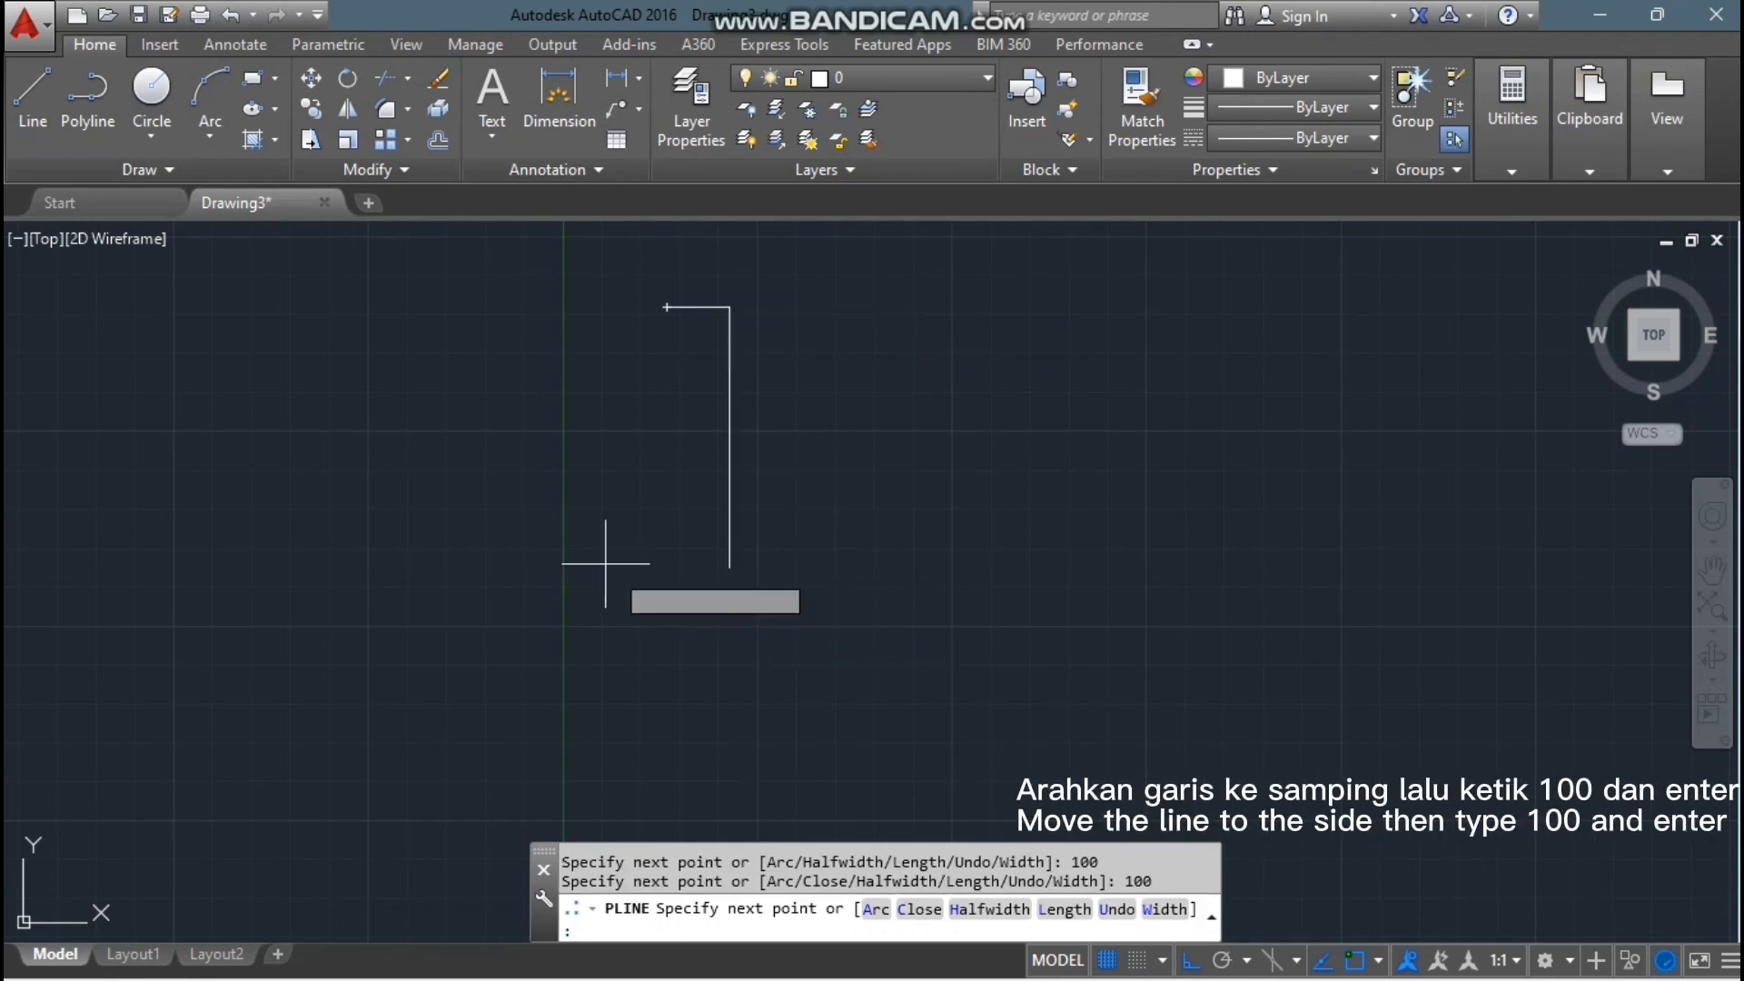
text(100)
key(Return)
text(c)
key(Return)
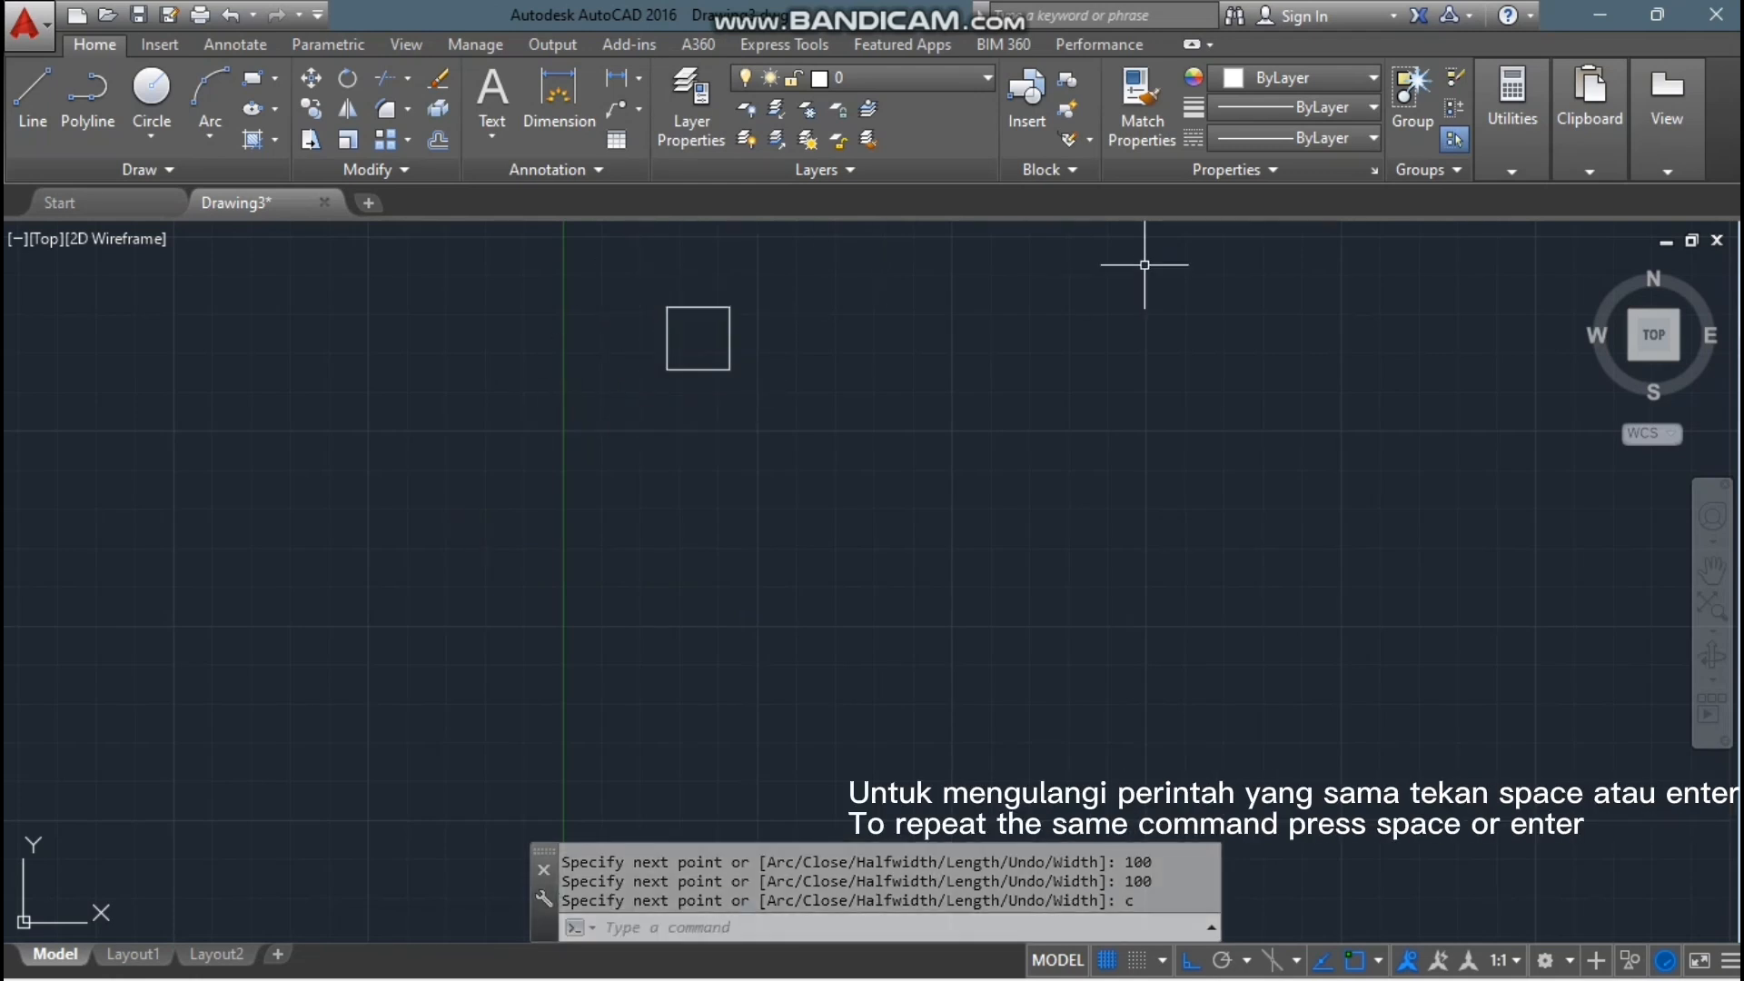
Step: Draw a closed polyline rectangle 150 wide and 100 high to the right of the square, level with its top edge
key(space)
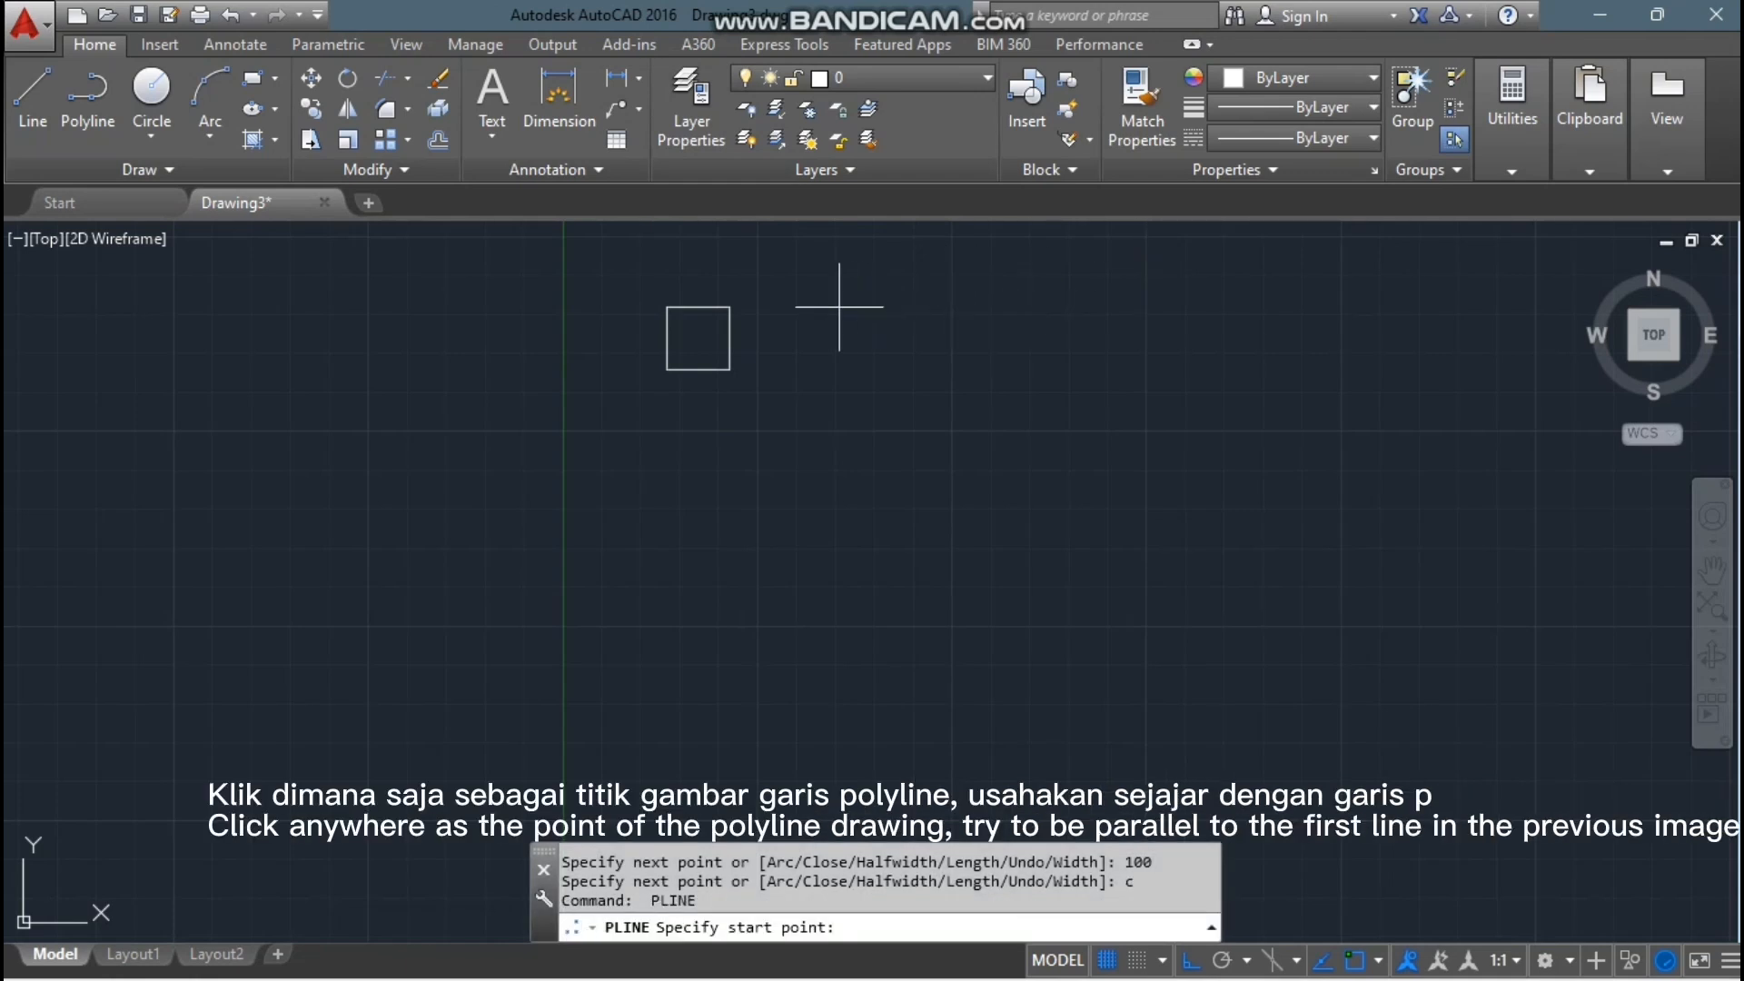
click(791, 307)
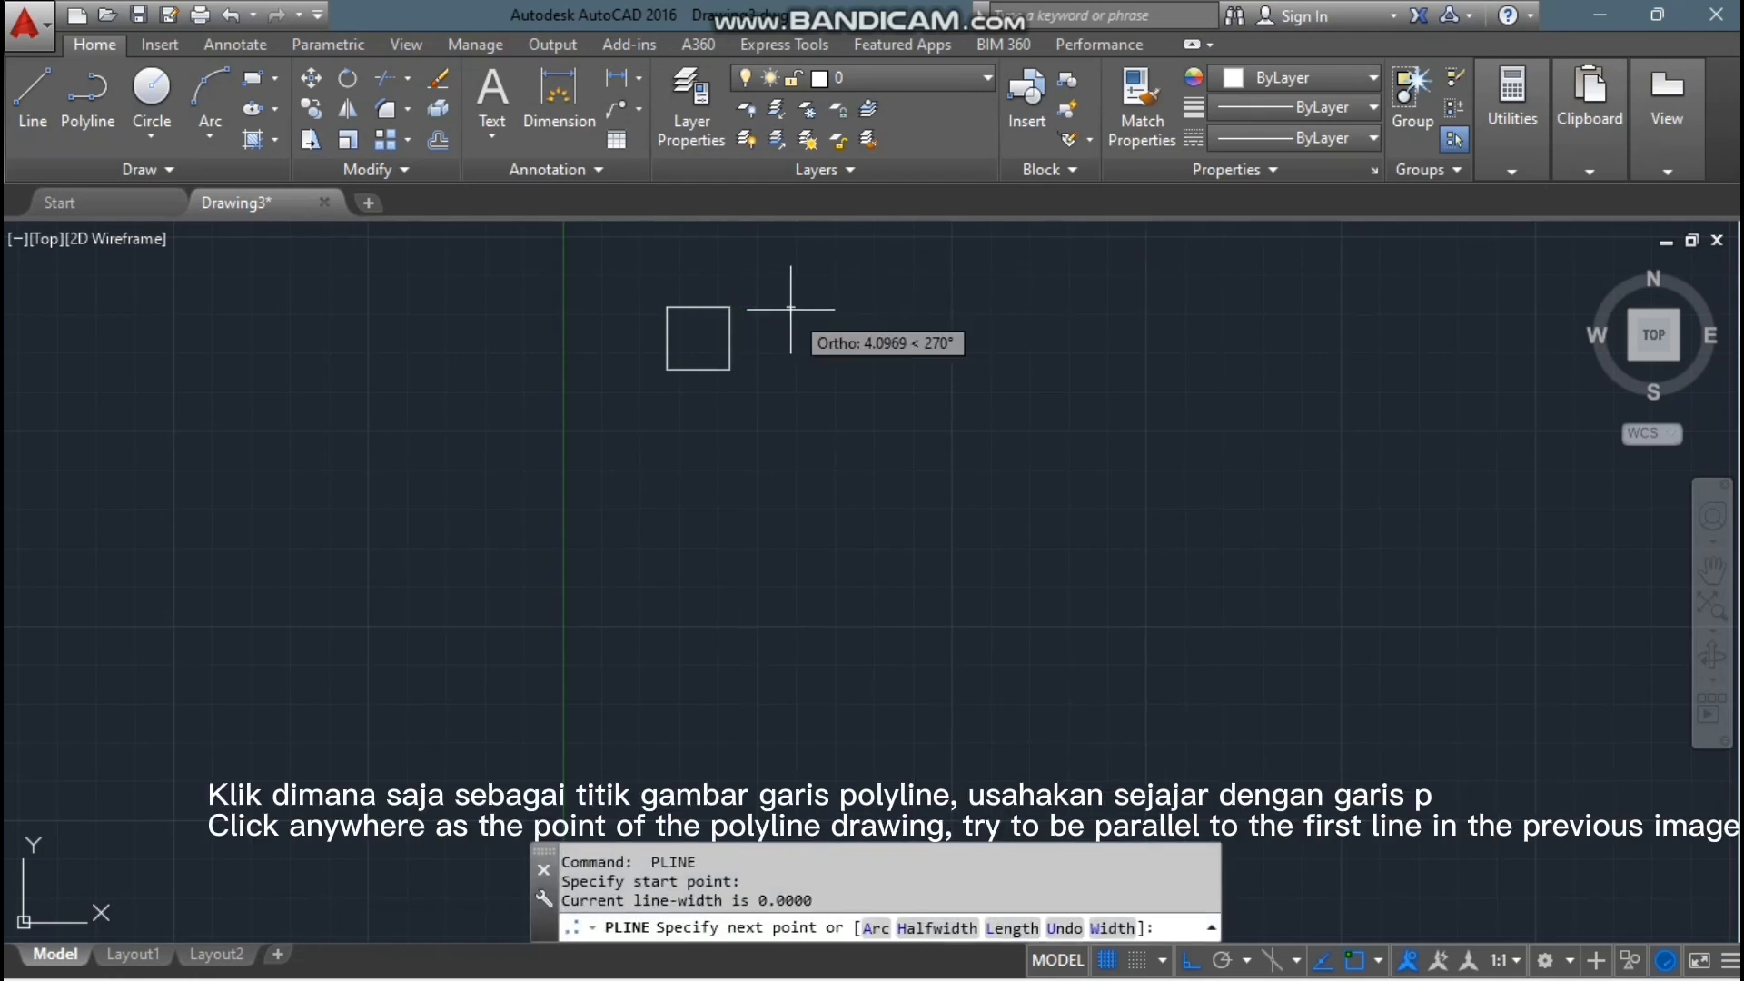
text(150)
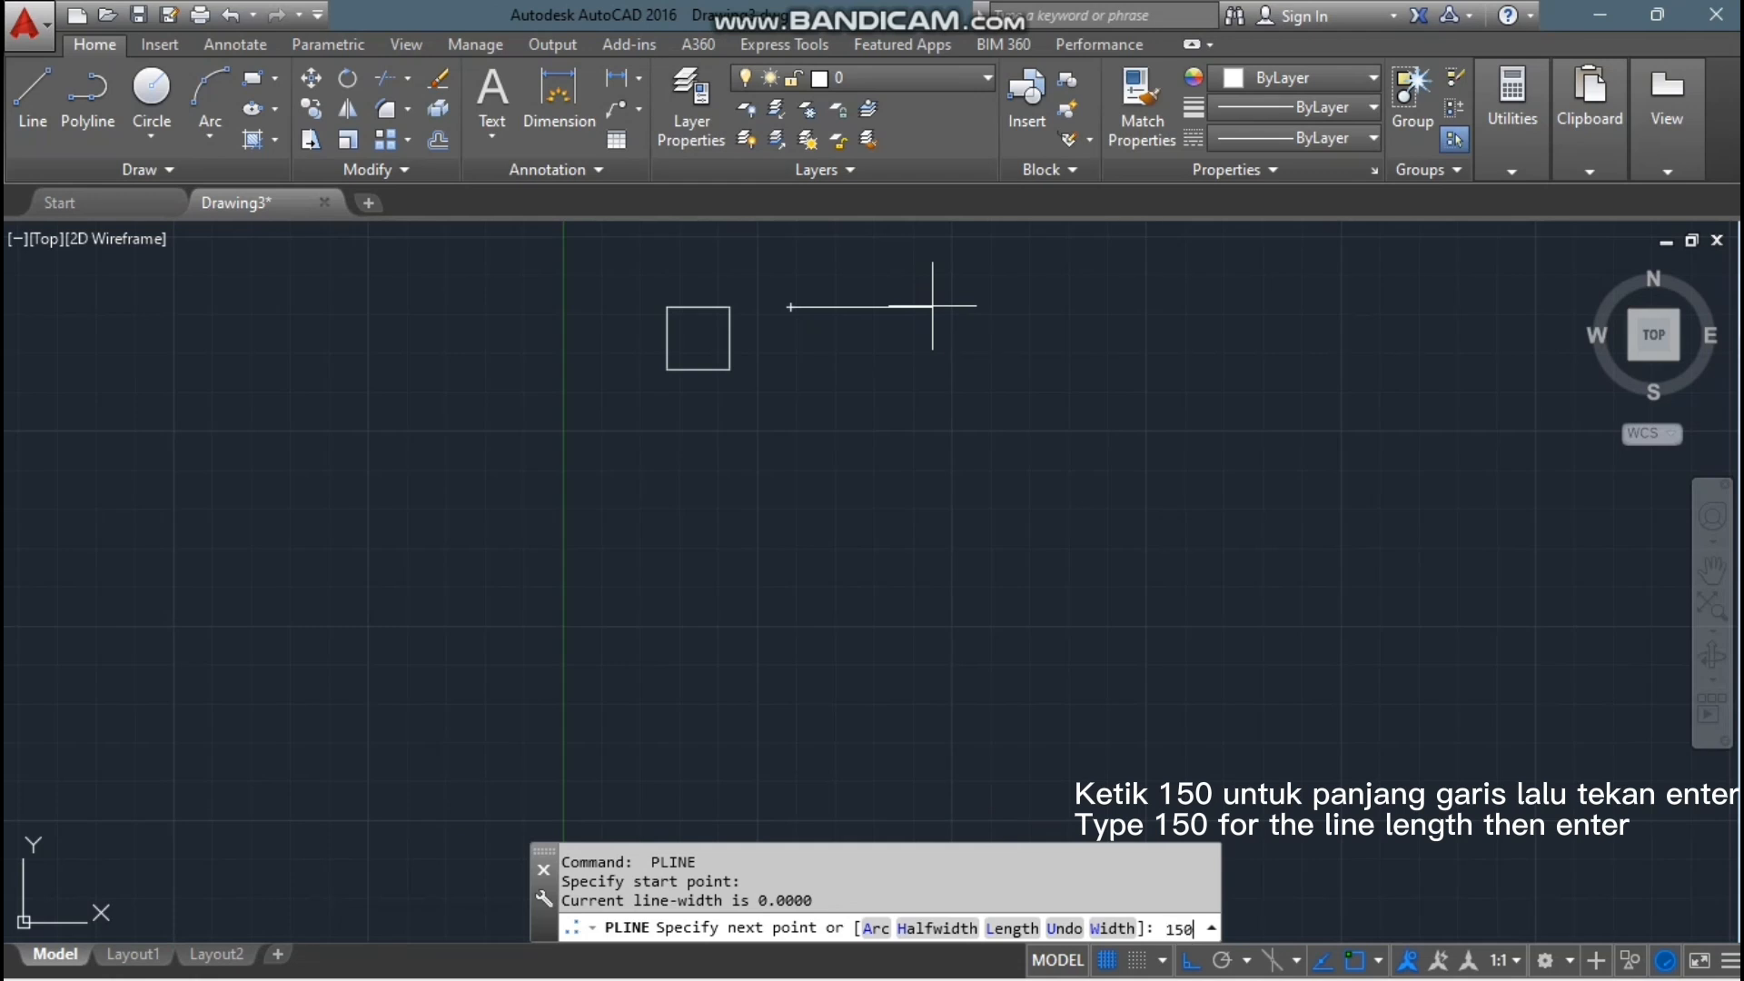
key(Return)
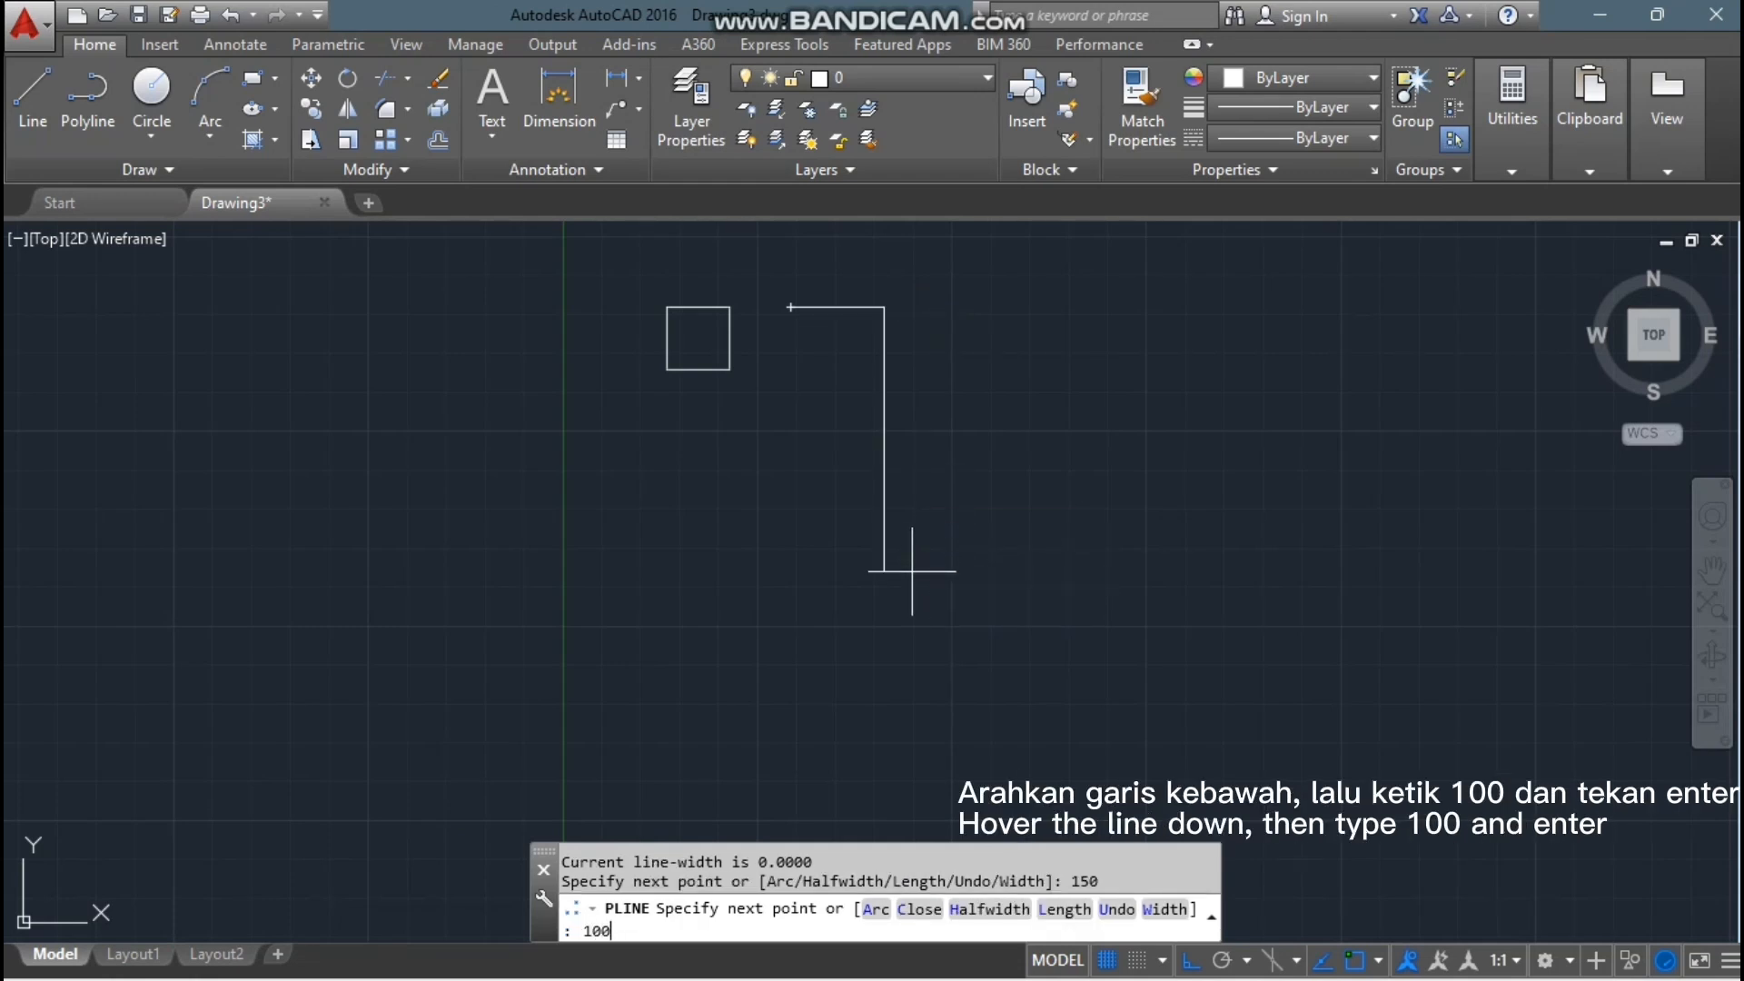
key(Return)
text(150)
key(Return)
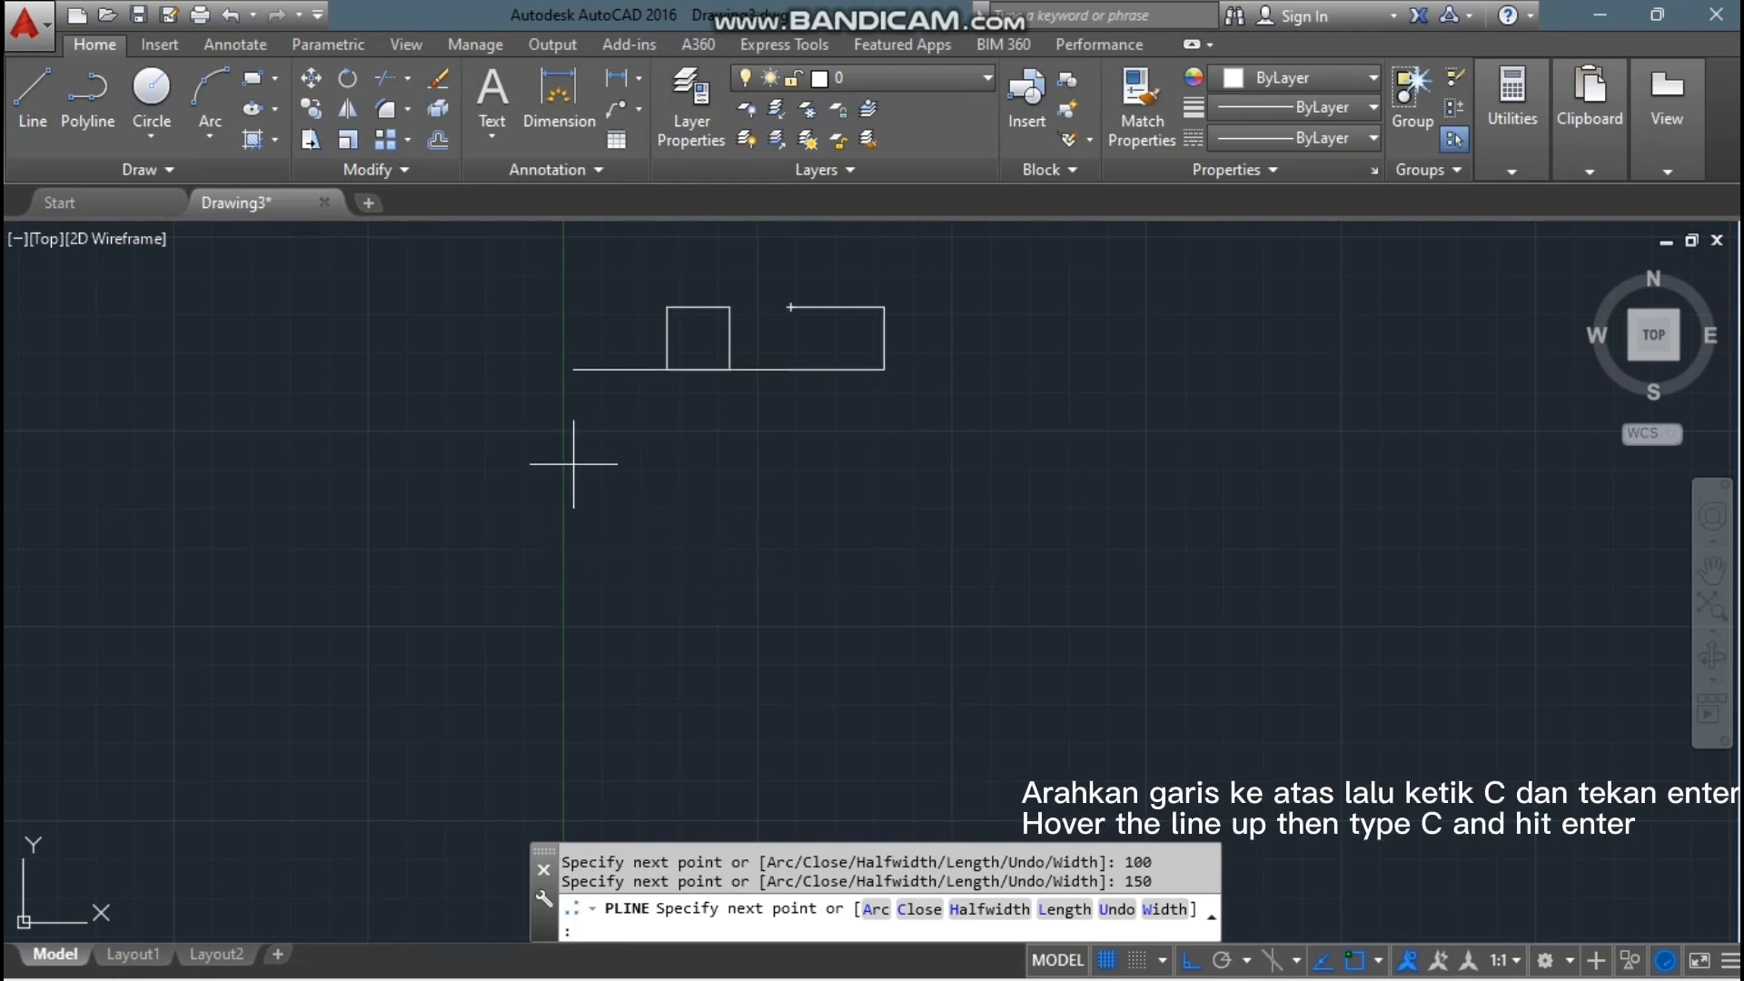
text(c)
key(Return)
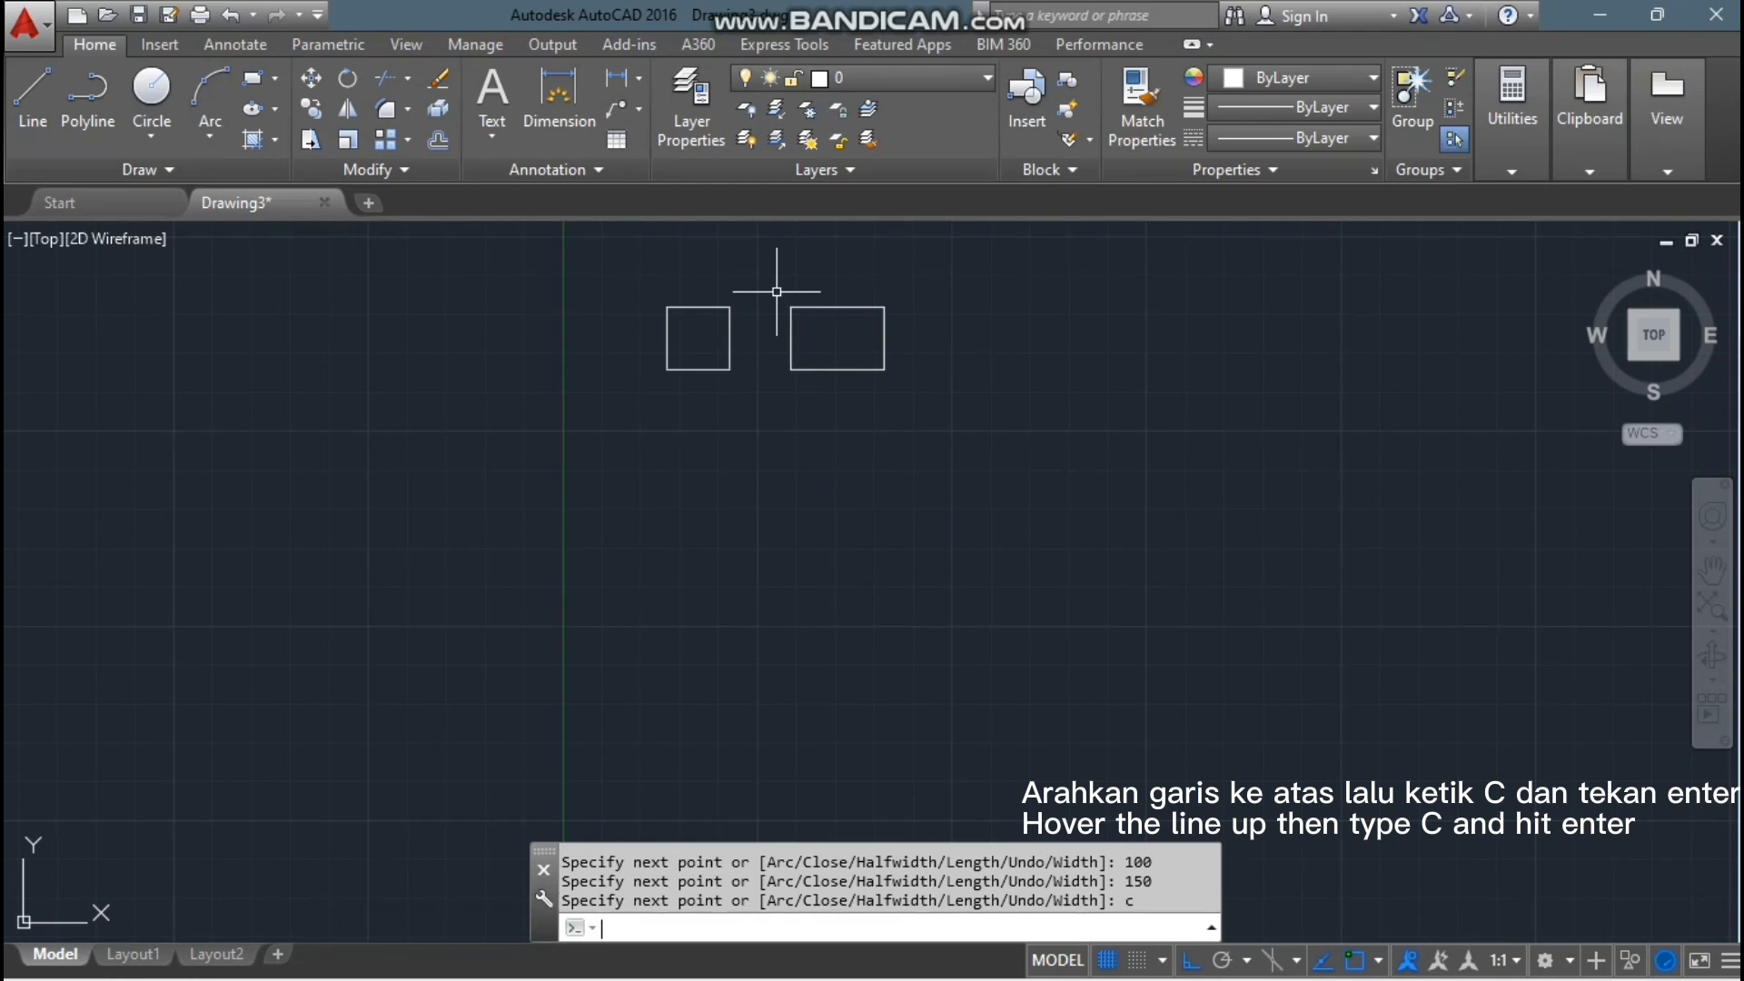
Step: Draw a closed polyline rectangle 200 wide and 100 high to the right of the 150-wide rectangle, with top edges aligned
key(space)
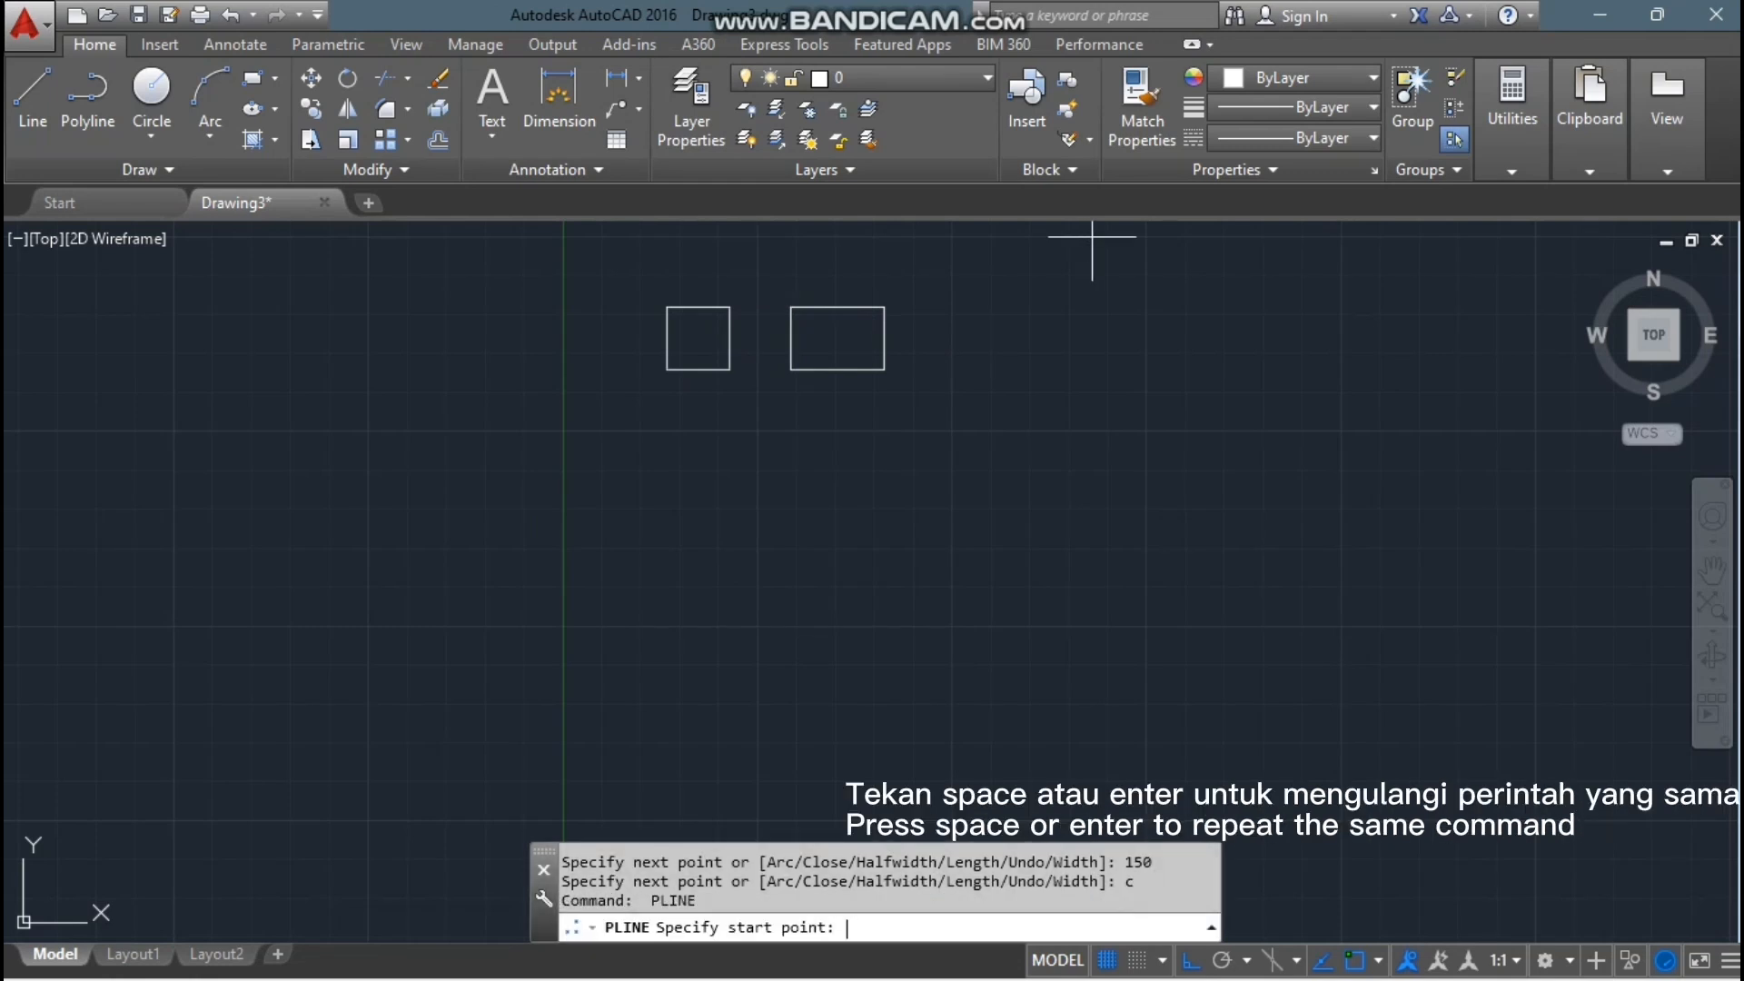
click(941, 307)
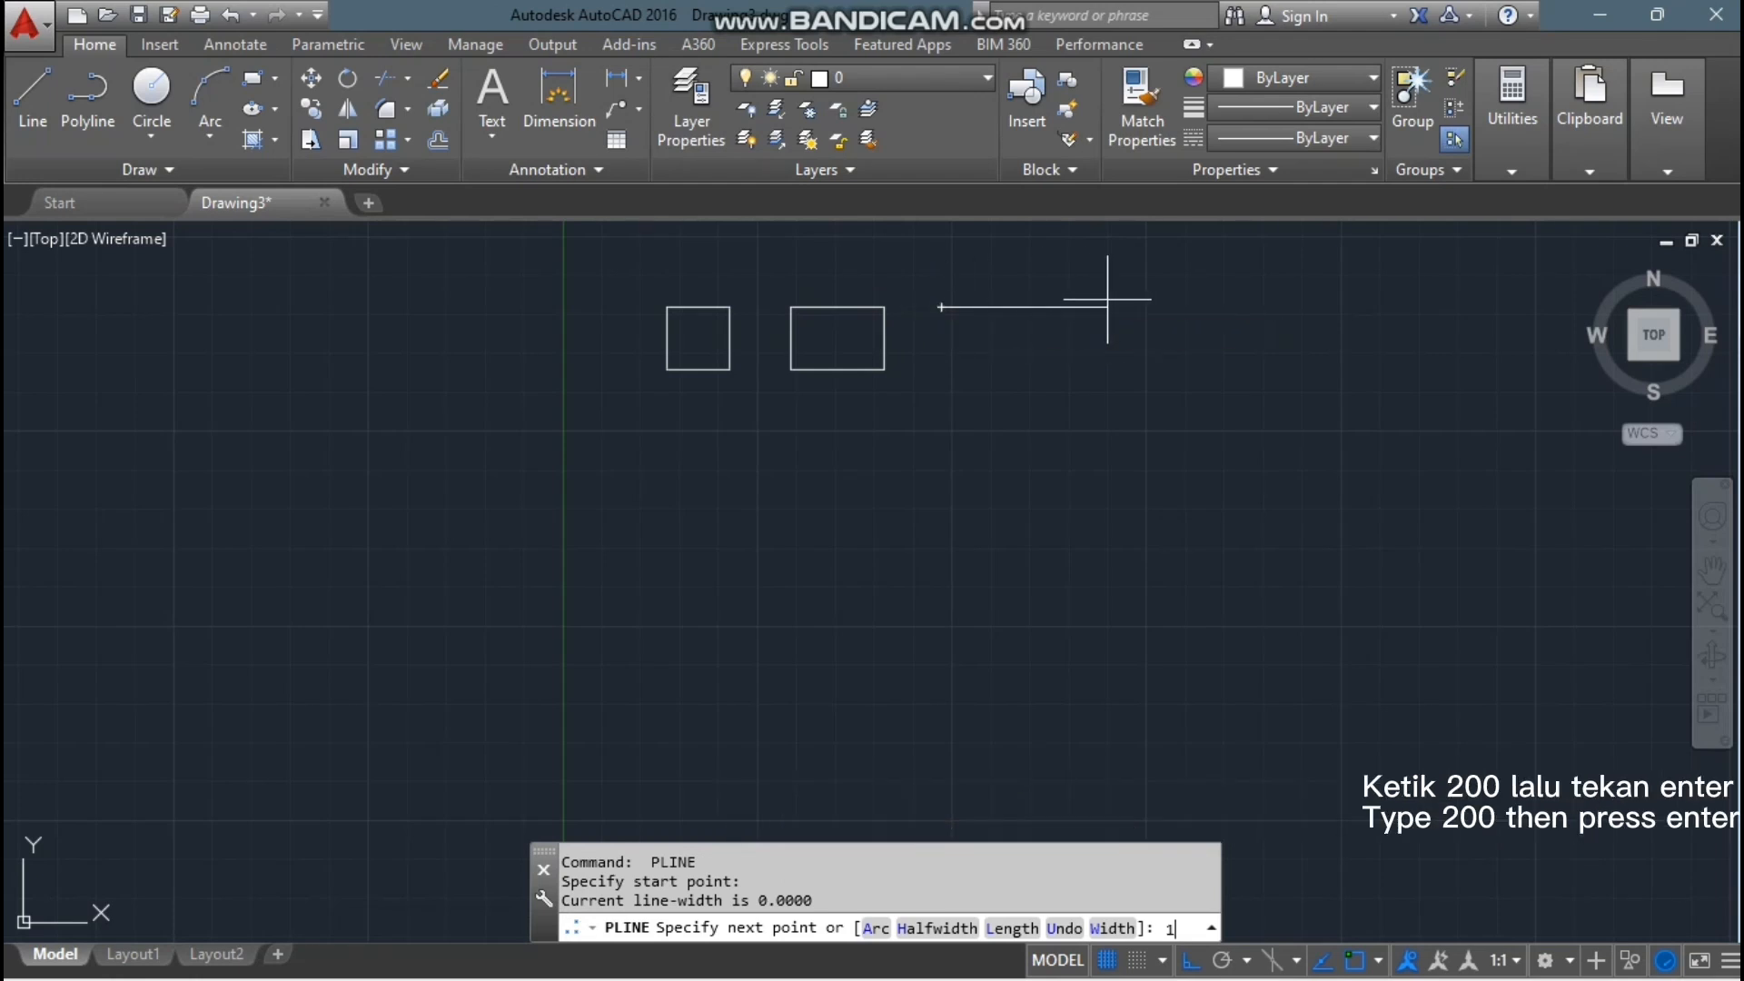
text(200)
key(Return)
text(100)
key(Return)
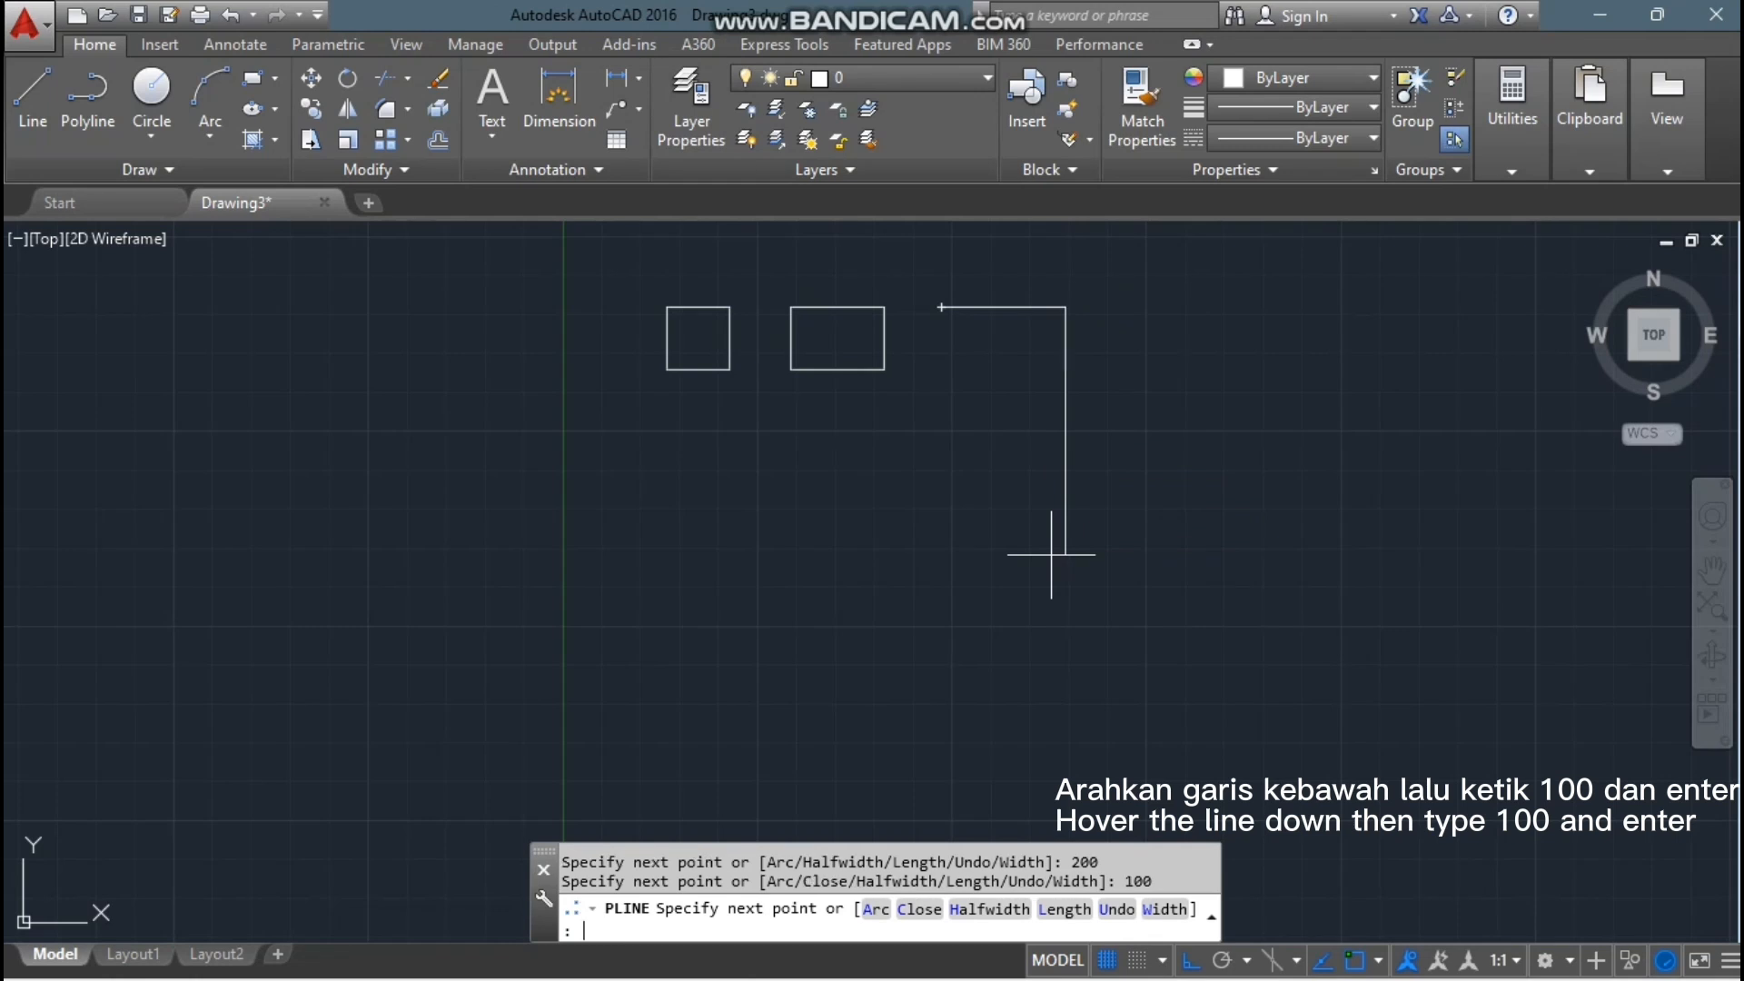
text(200)
key(Return)
text(c)
key(Return)
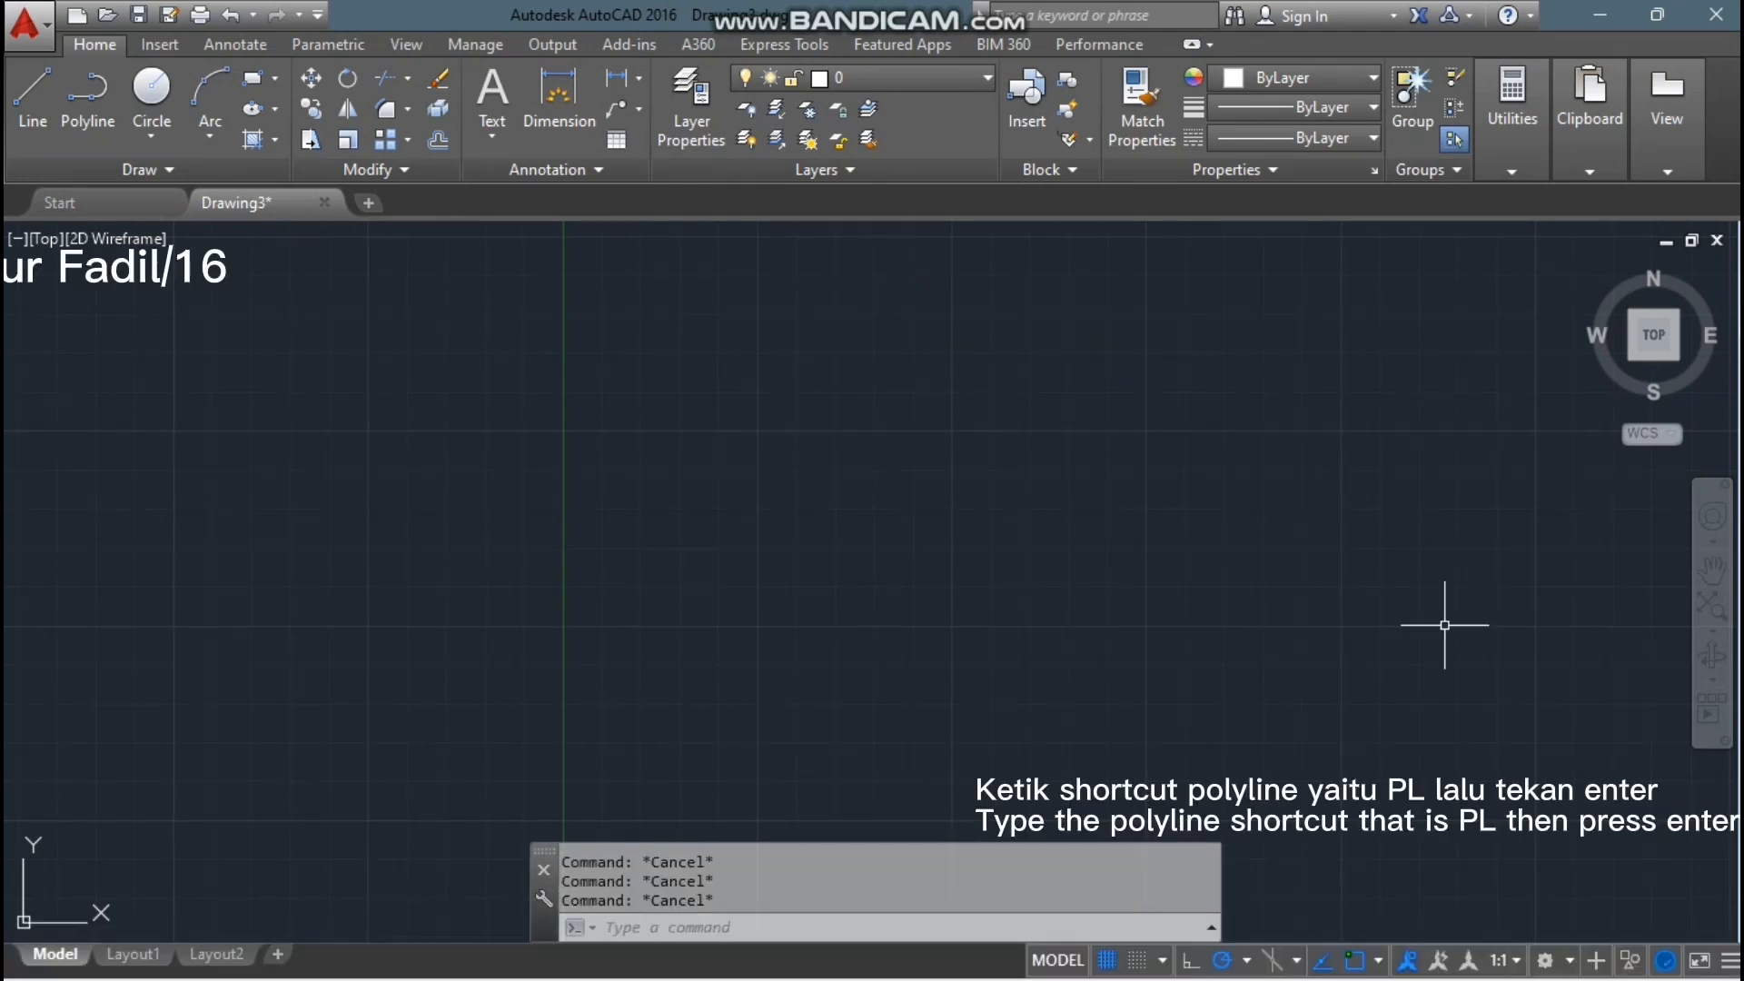
Step: Begin a new polyline in the empty drawing with a 200-unit segment to the right and a 100-unit segment down
text(pl)
key(Return)
click(652, 332)
text(200)
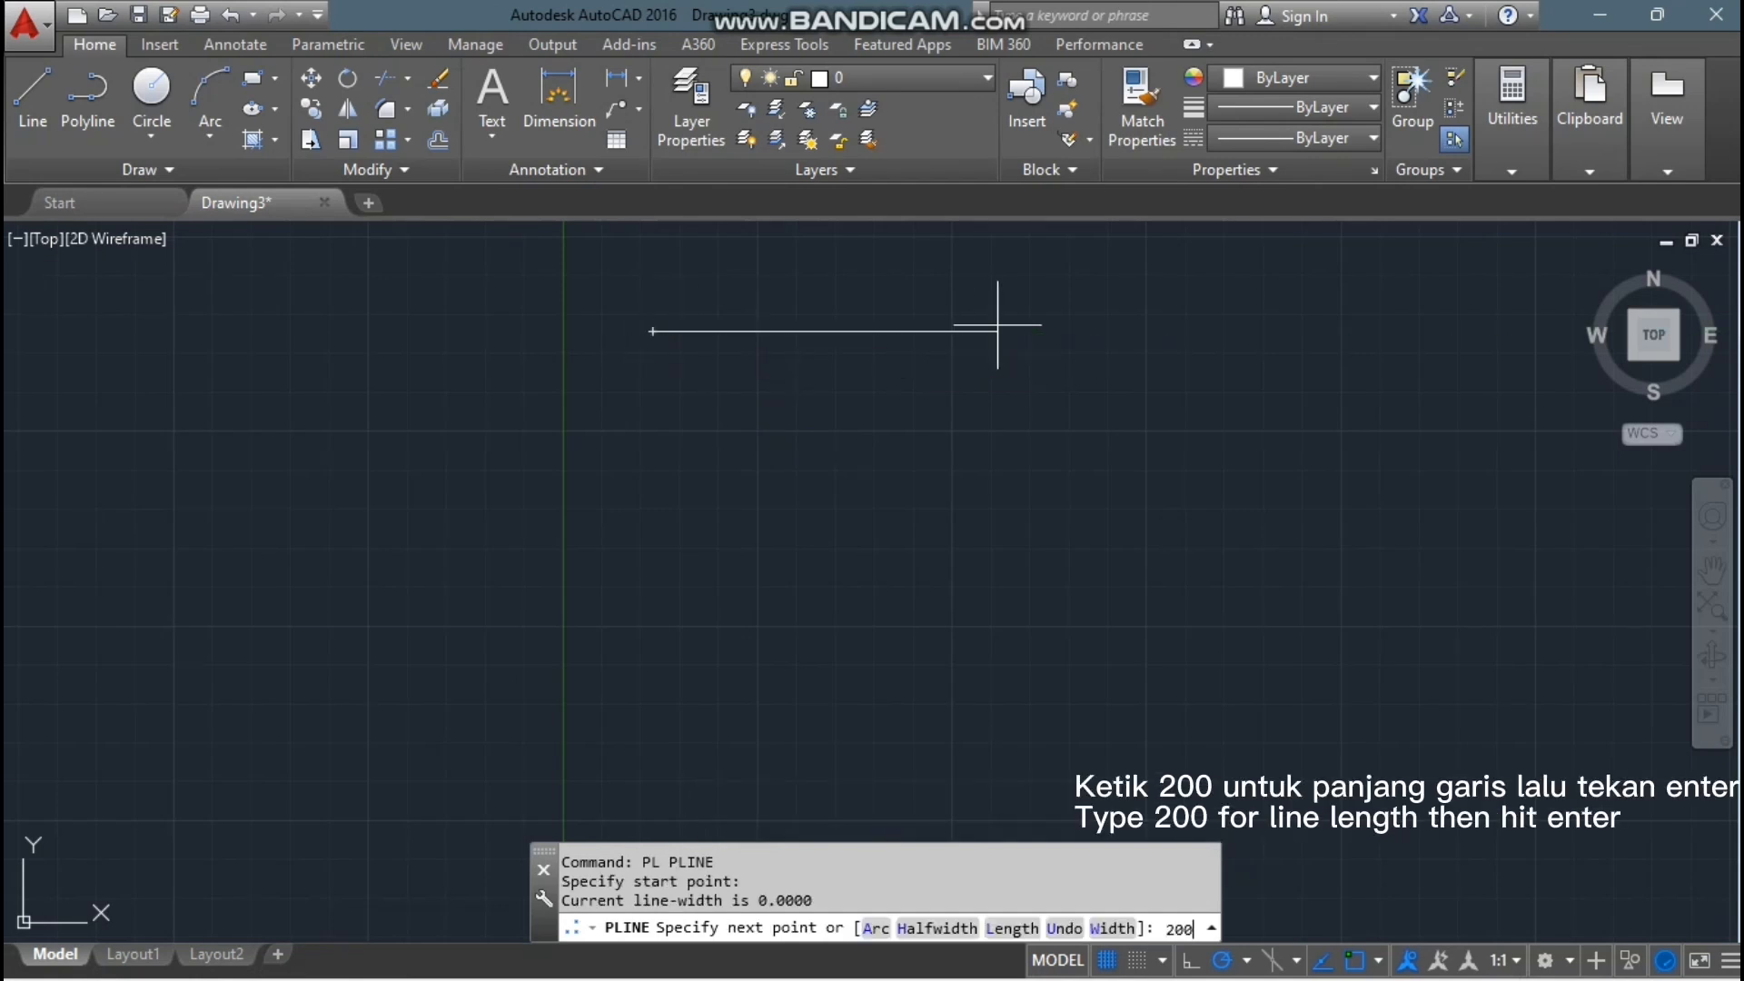
key(Return)
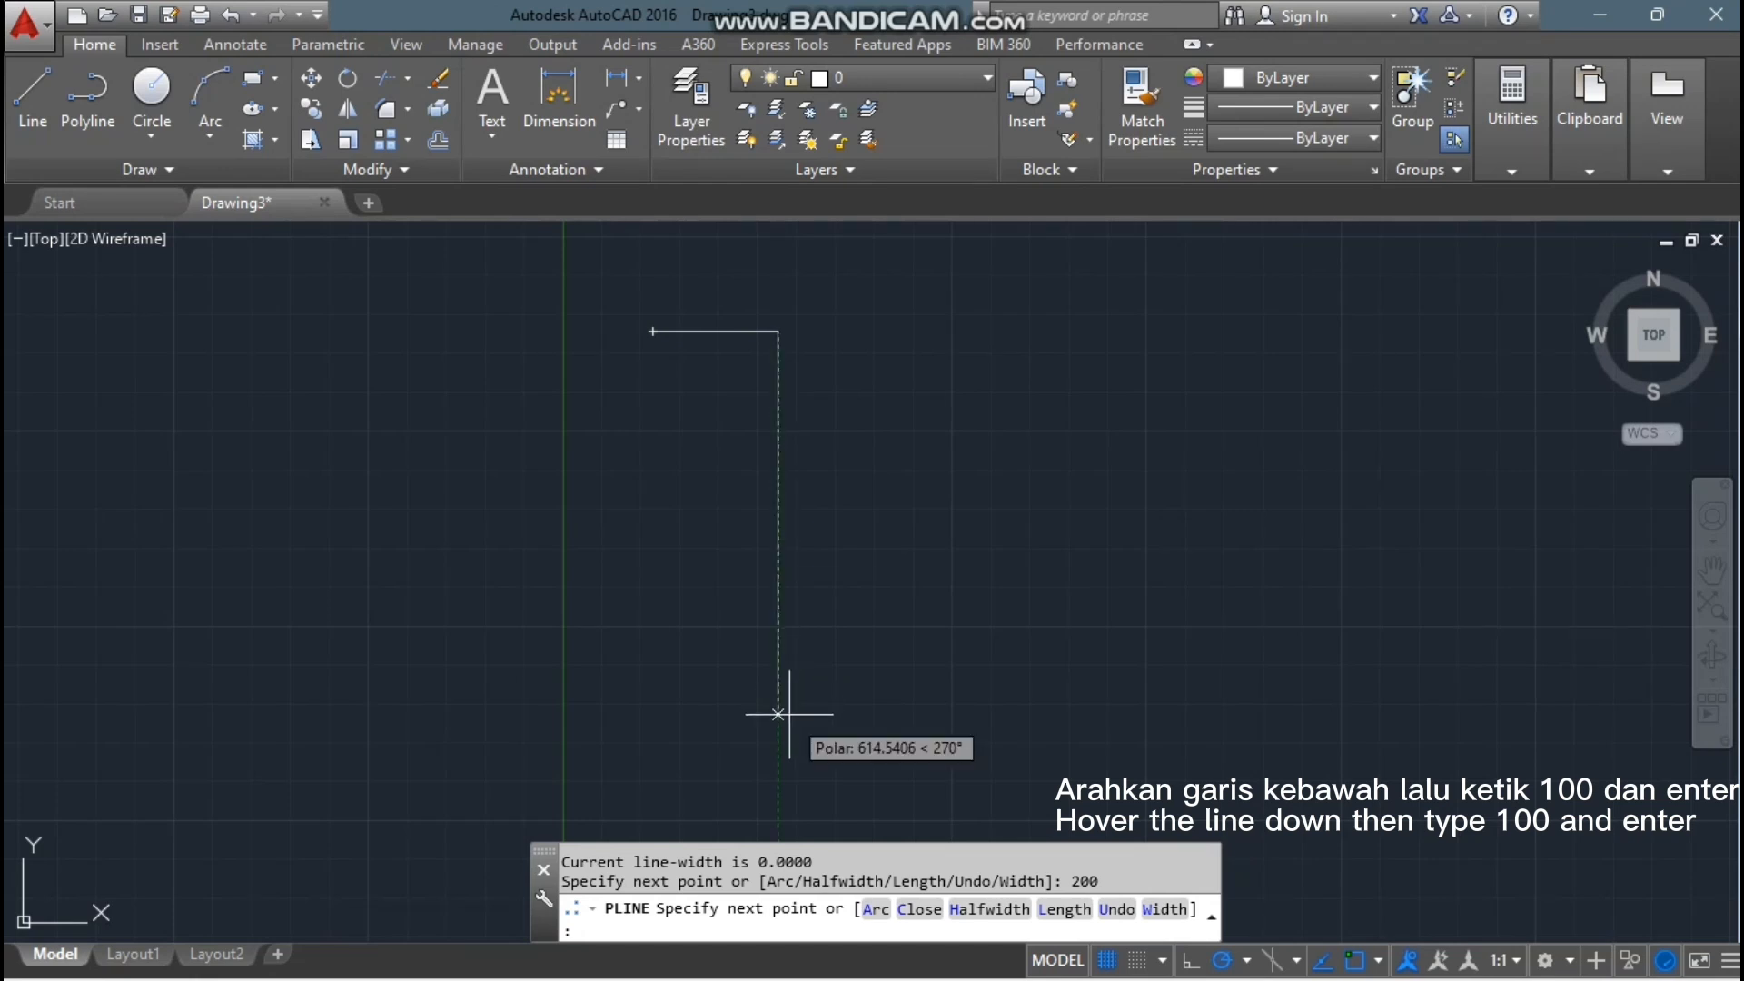
text(10)
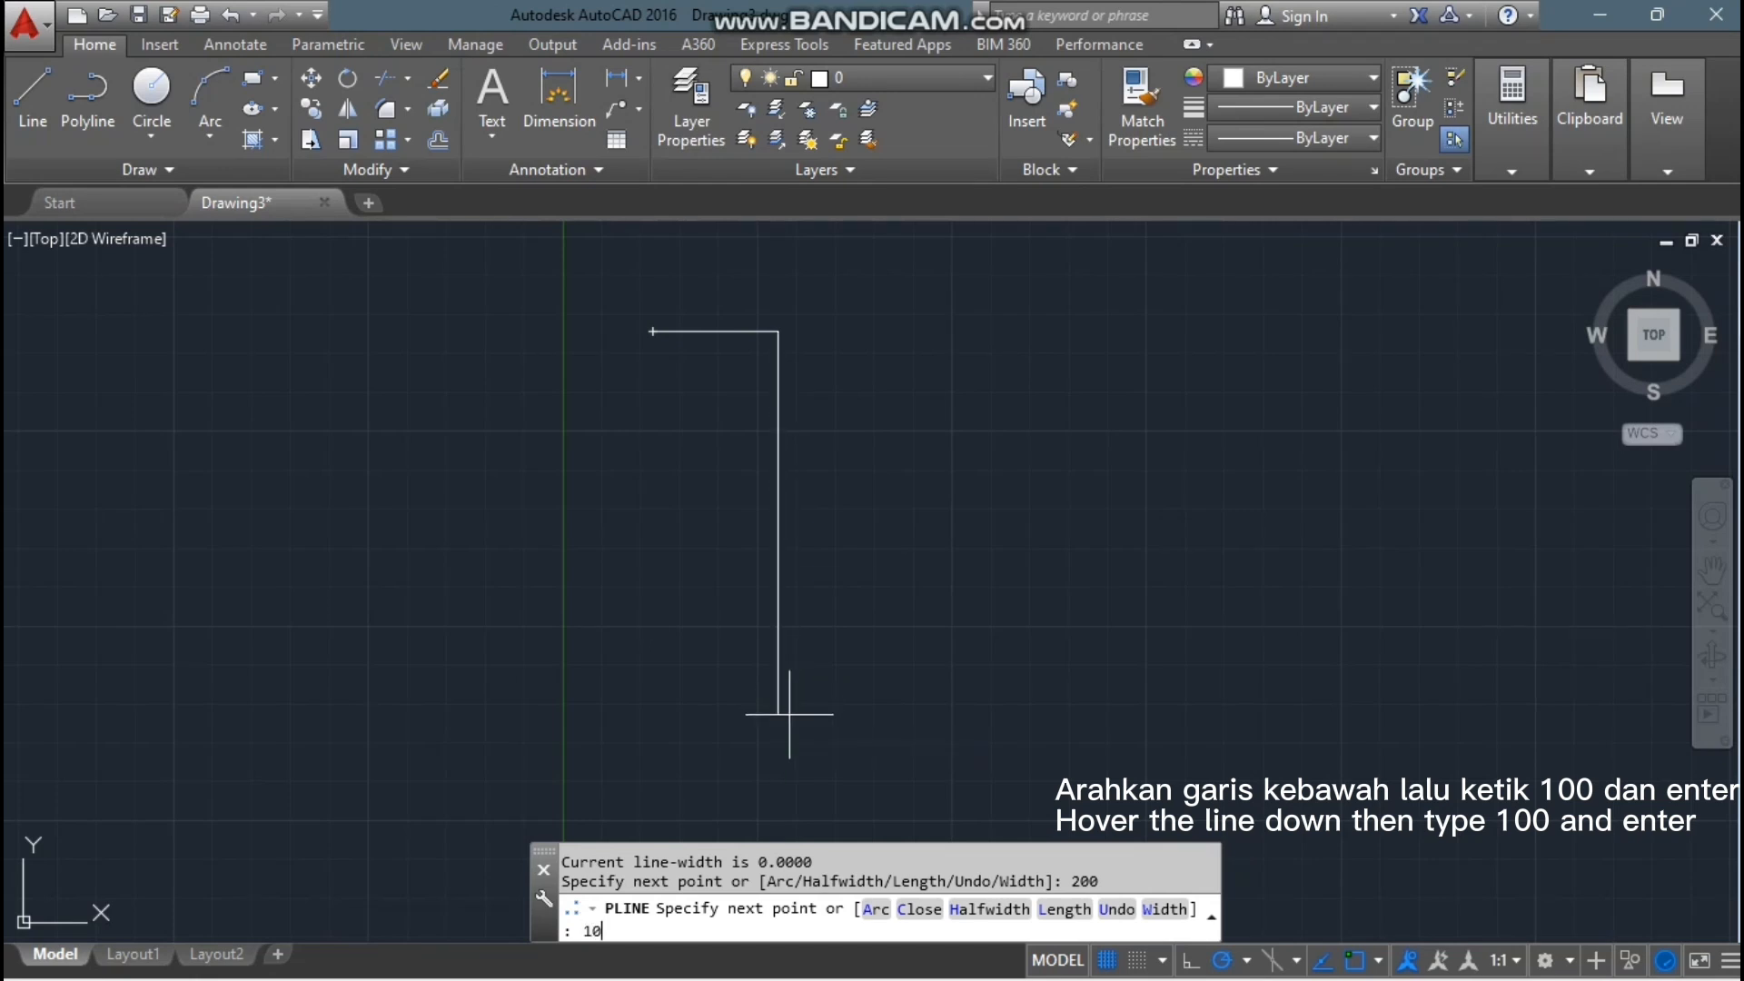
text(0)
key(Return)
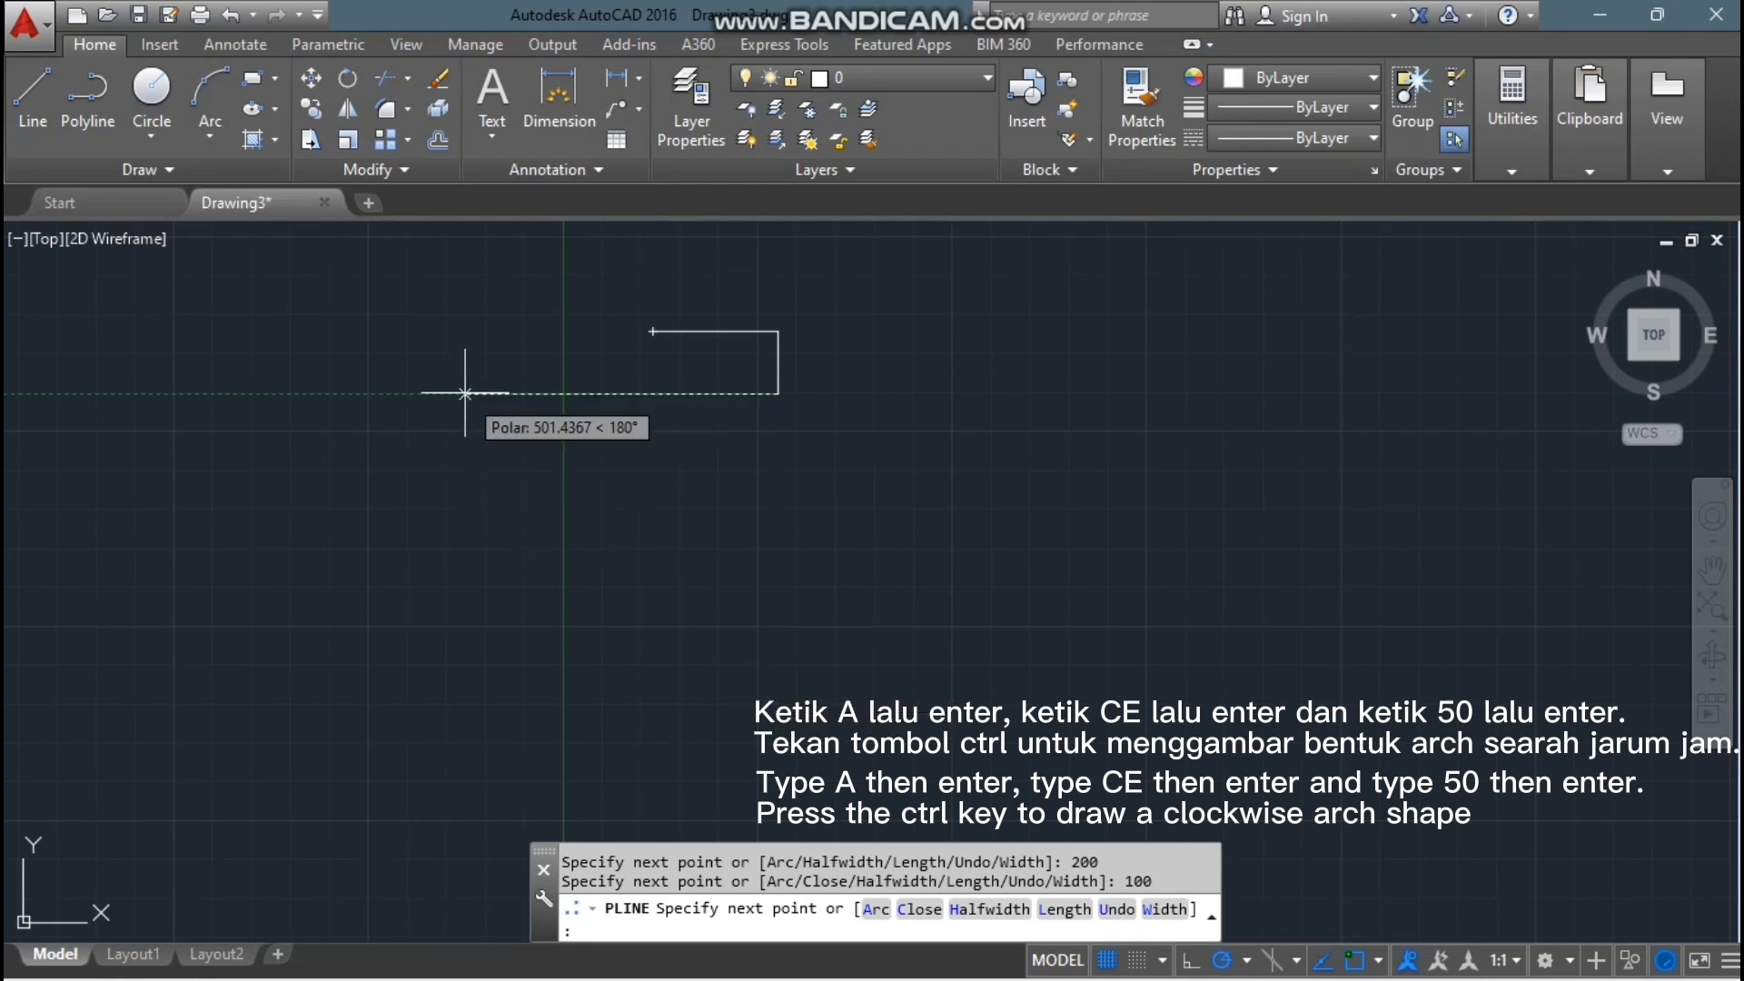
Step: Continue the polyline with a clockwise quarter-circle arc centred 50 units left of the vertical segment's lower end, finishing directly below the centre
text(a)
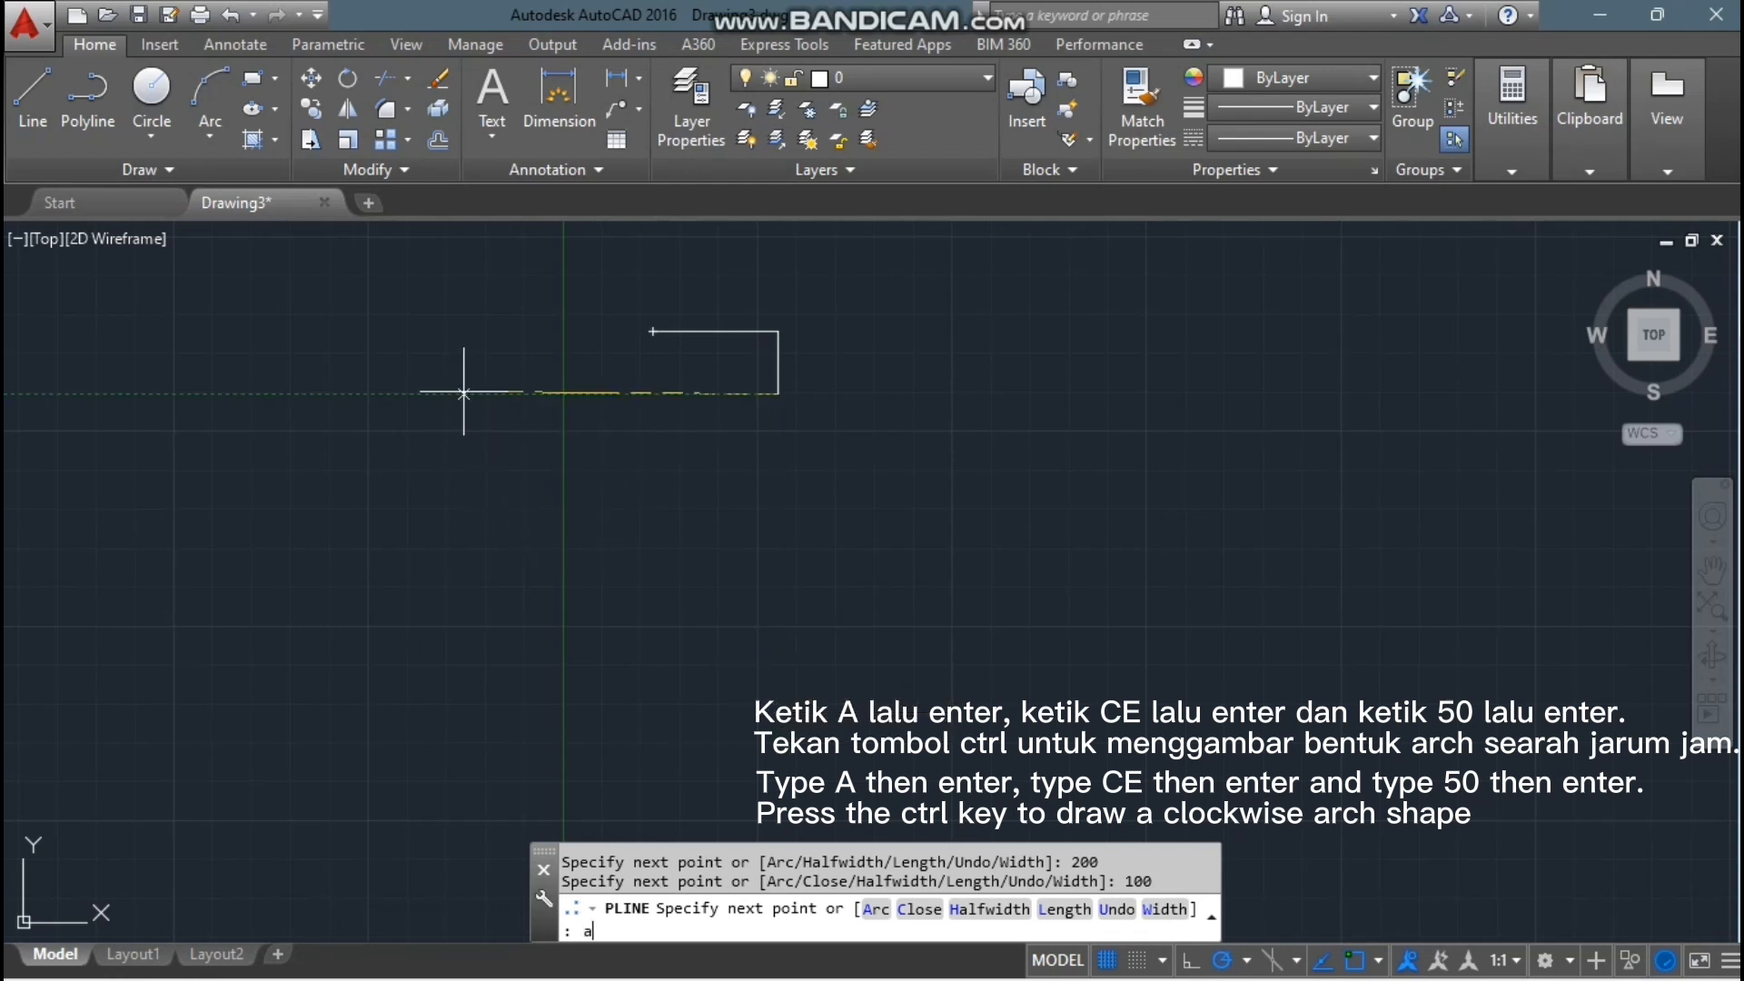
key(Return)
text(ce)
key(Return)
text(50)
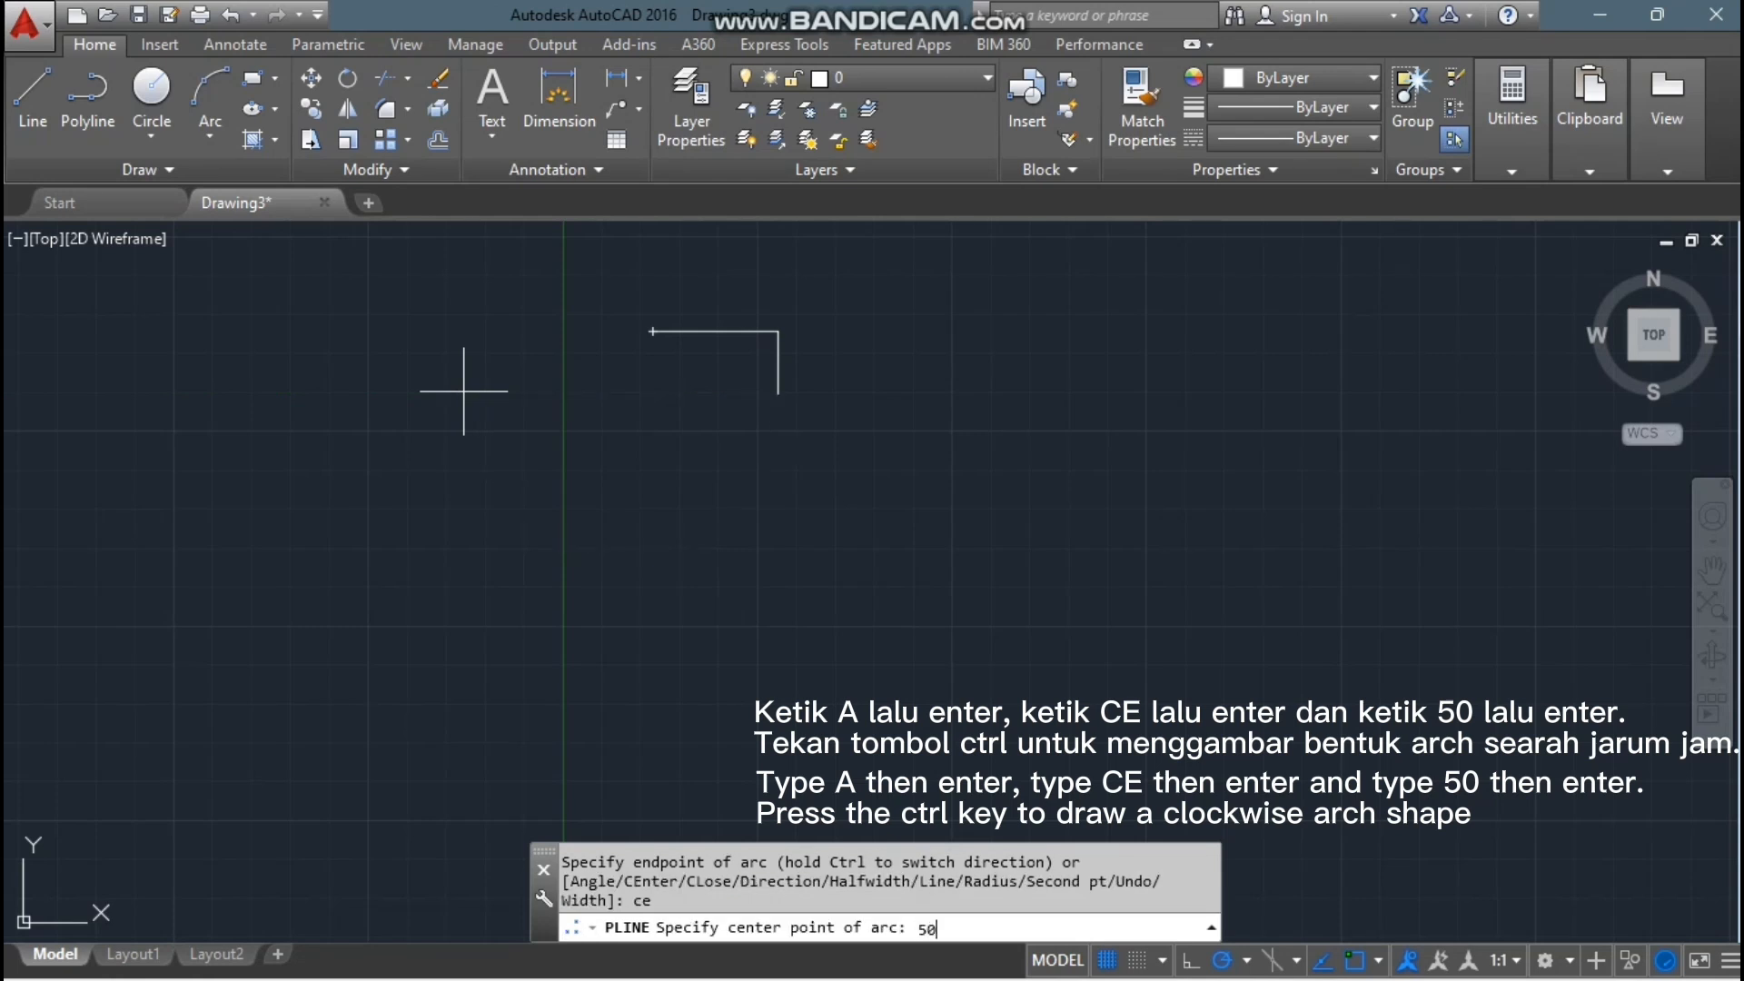
key(Return)
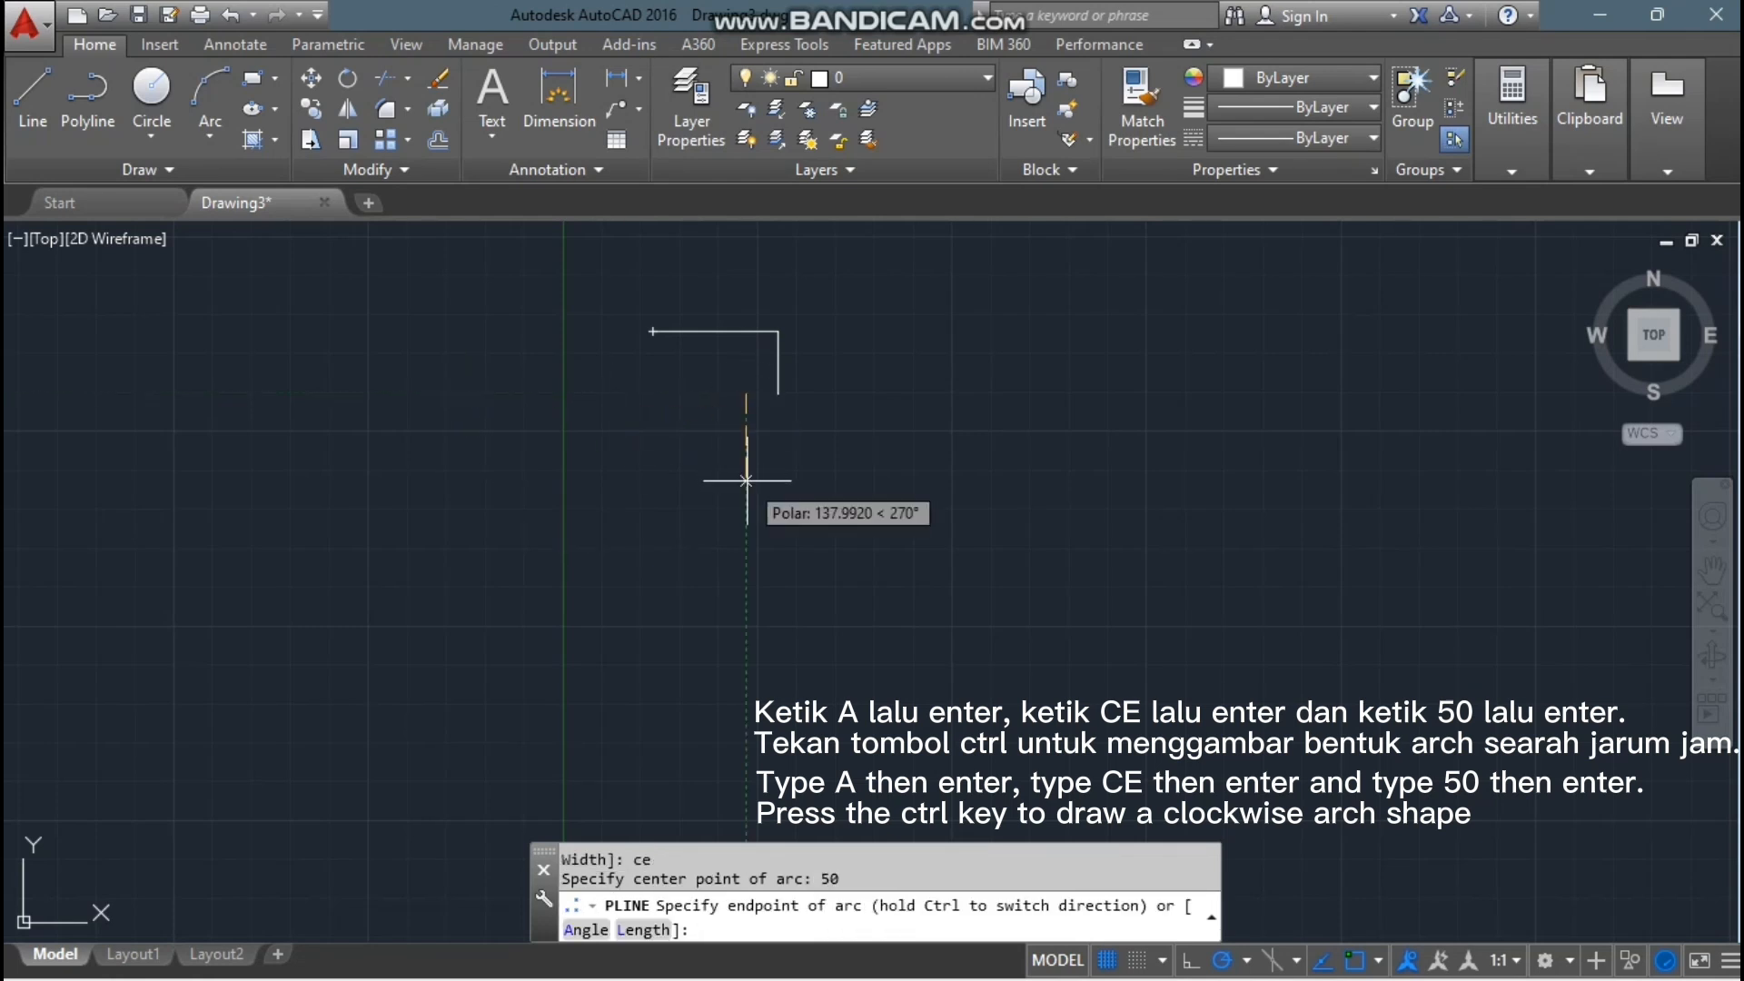
key(ctrl)
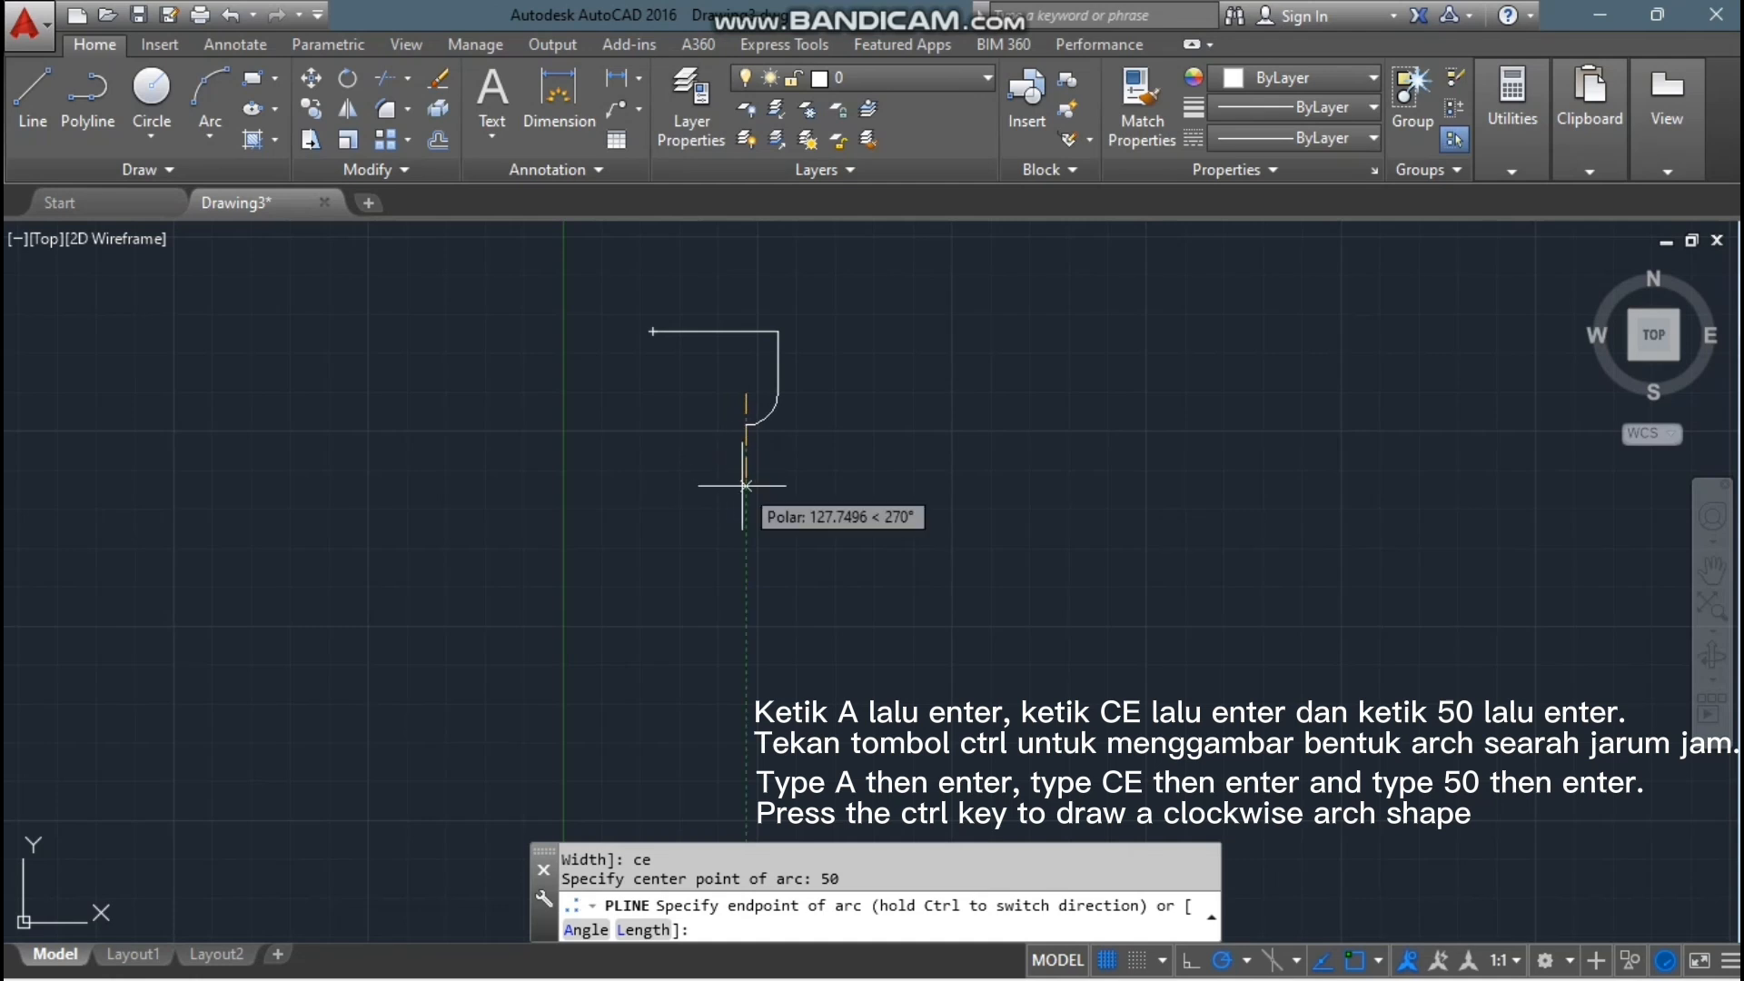
ctrl+click(747, 511)
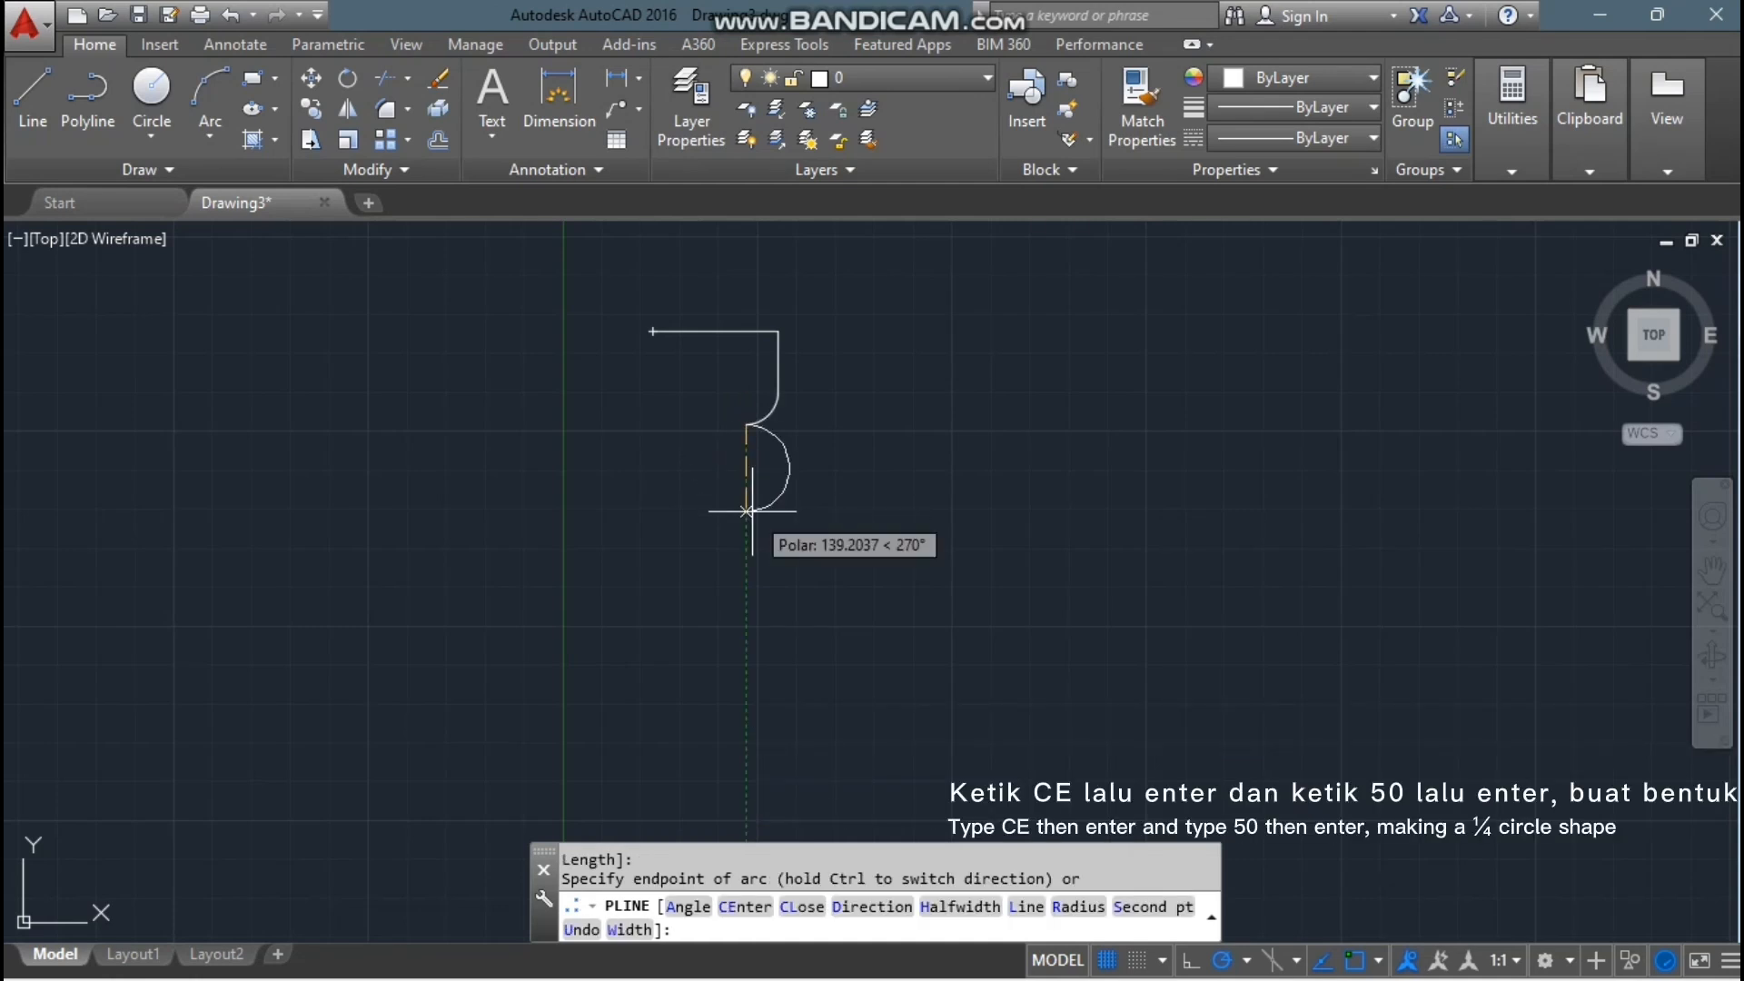
Step: Add a counterclockwise quarter-circle arc centred 50 units below the first arc's end, finishing directly left of that centre
text(ce)
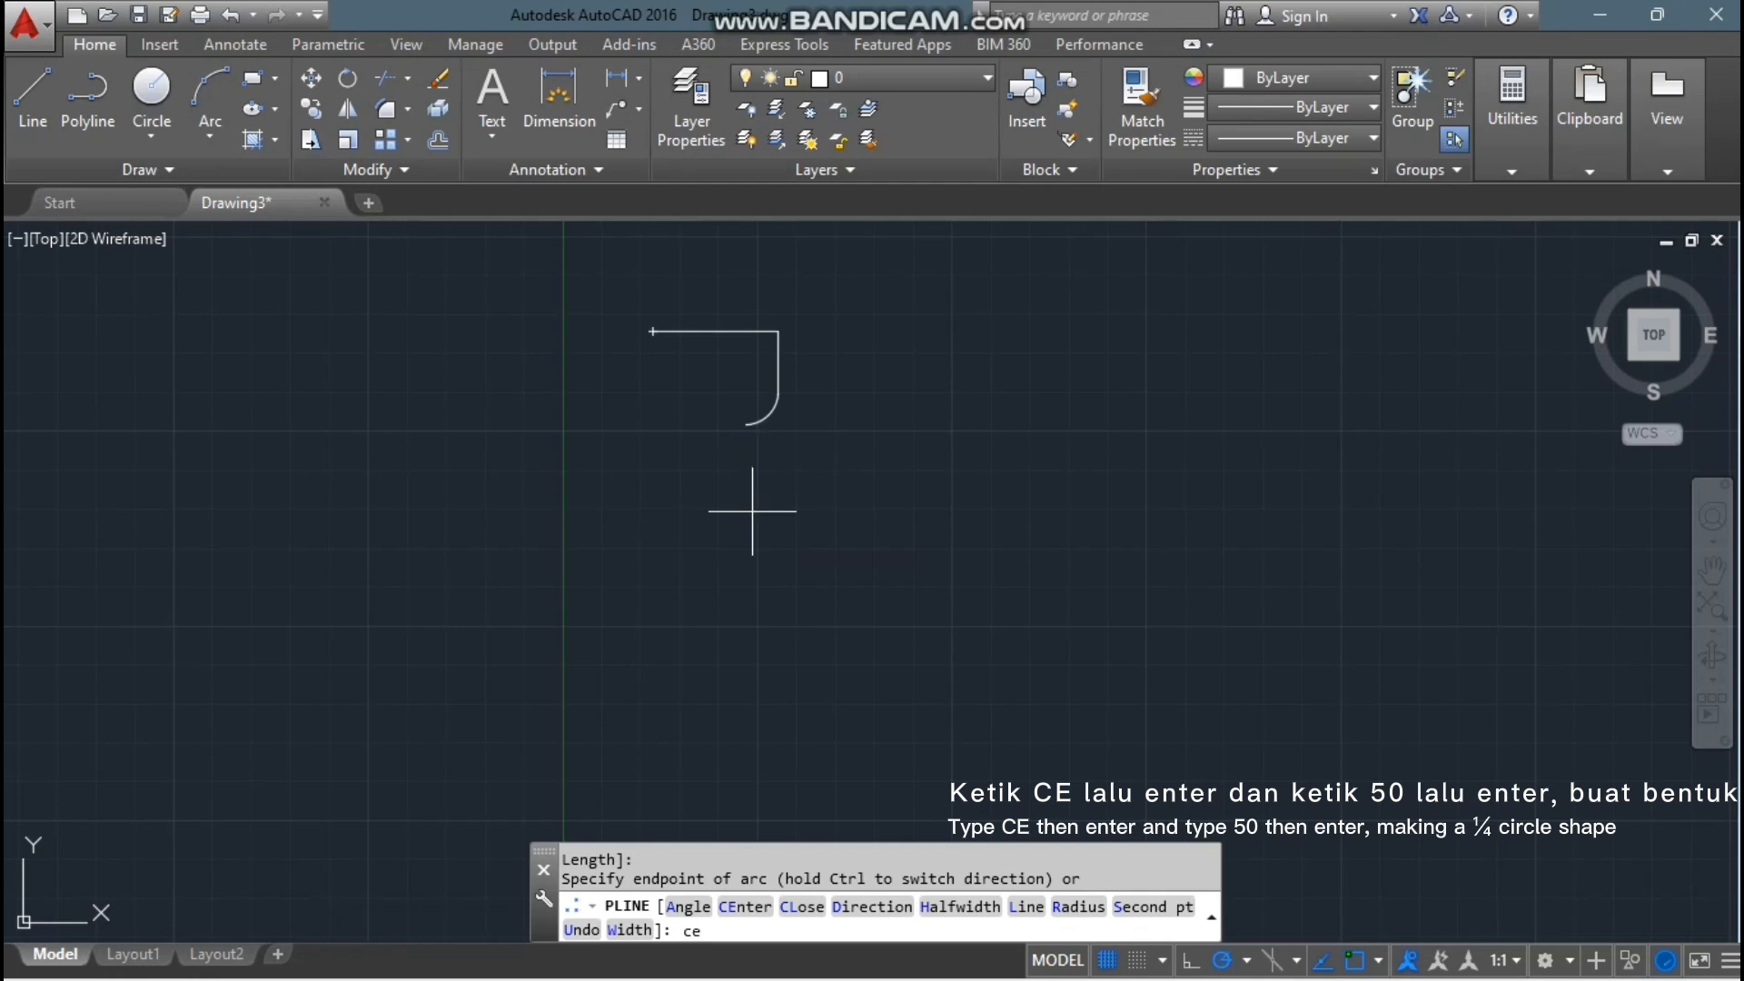
key(Return)
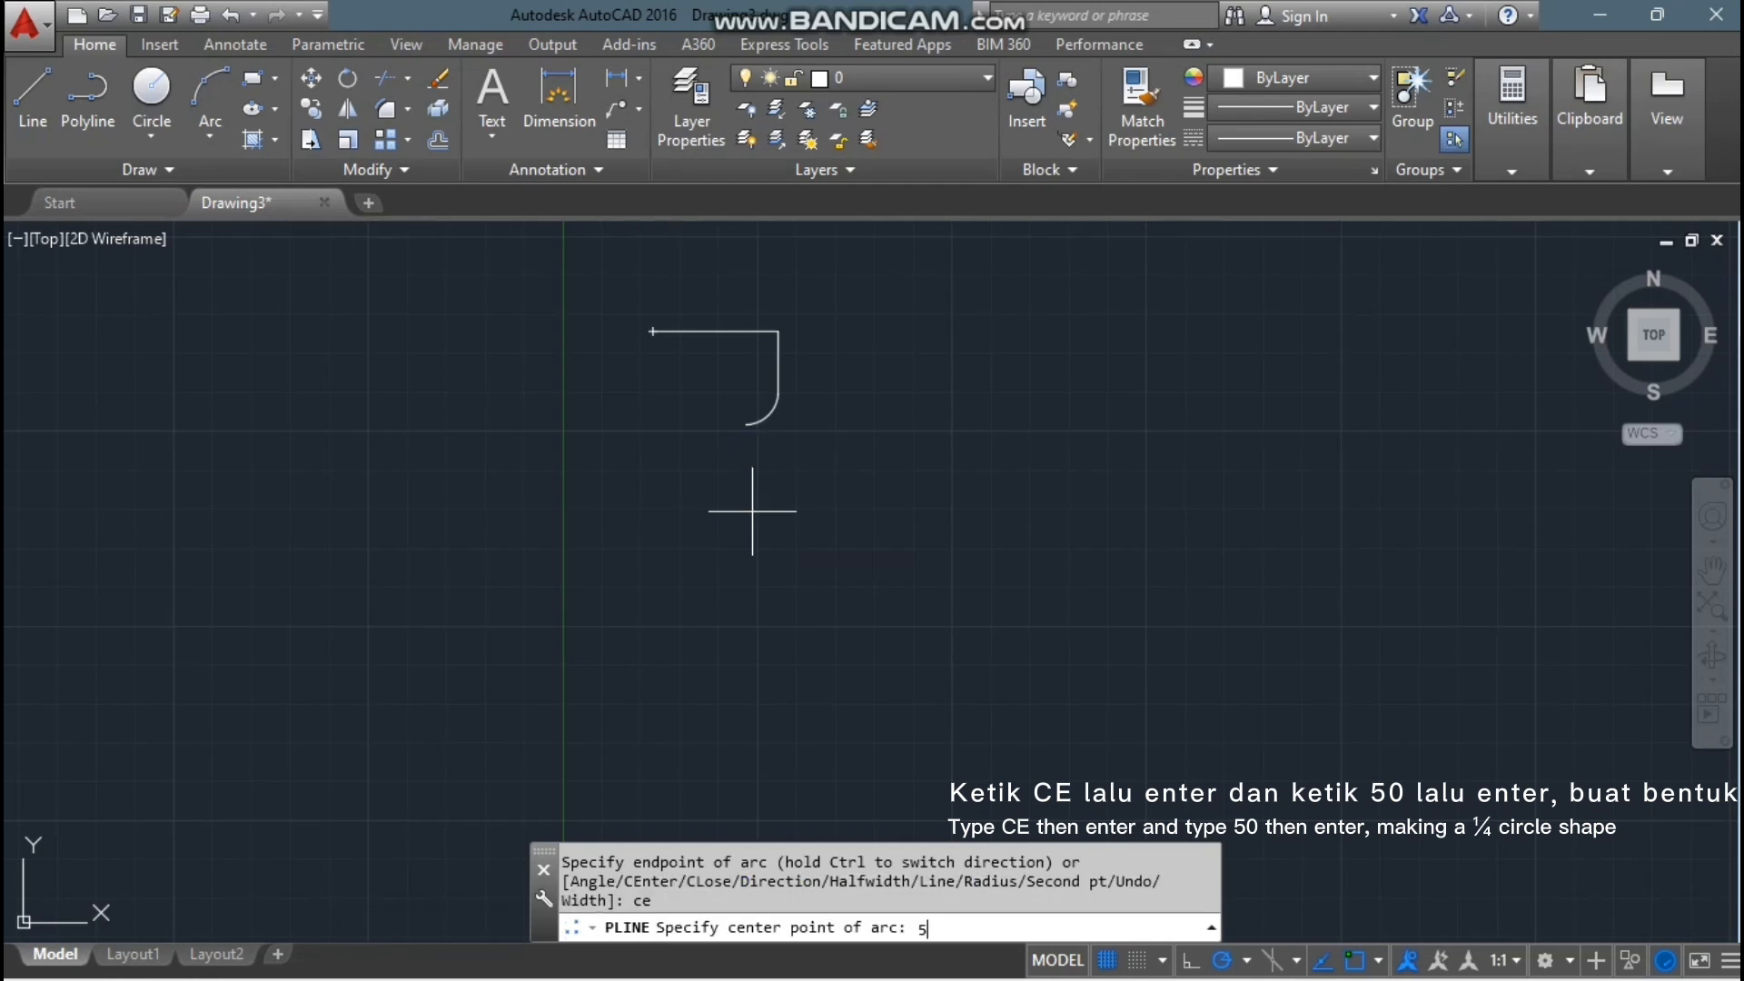
text(50)
key(Return)
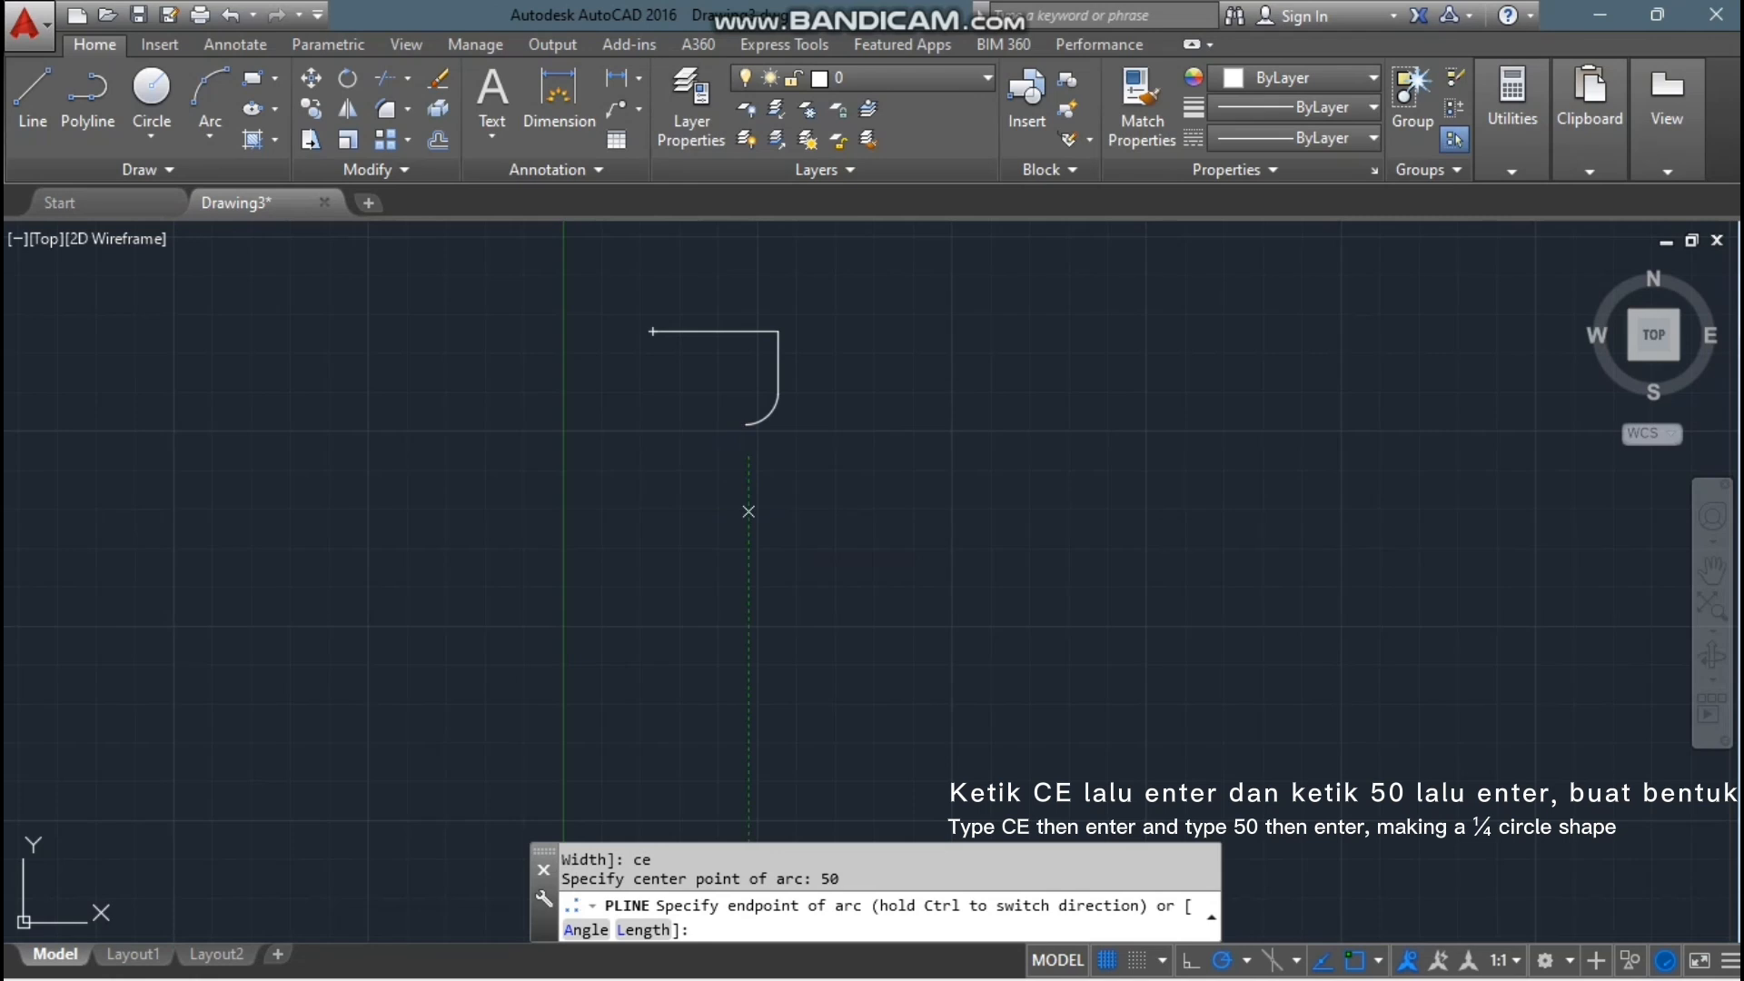
click(616, 454)
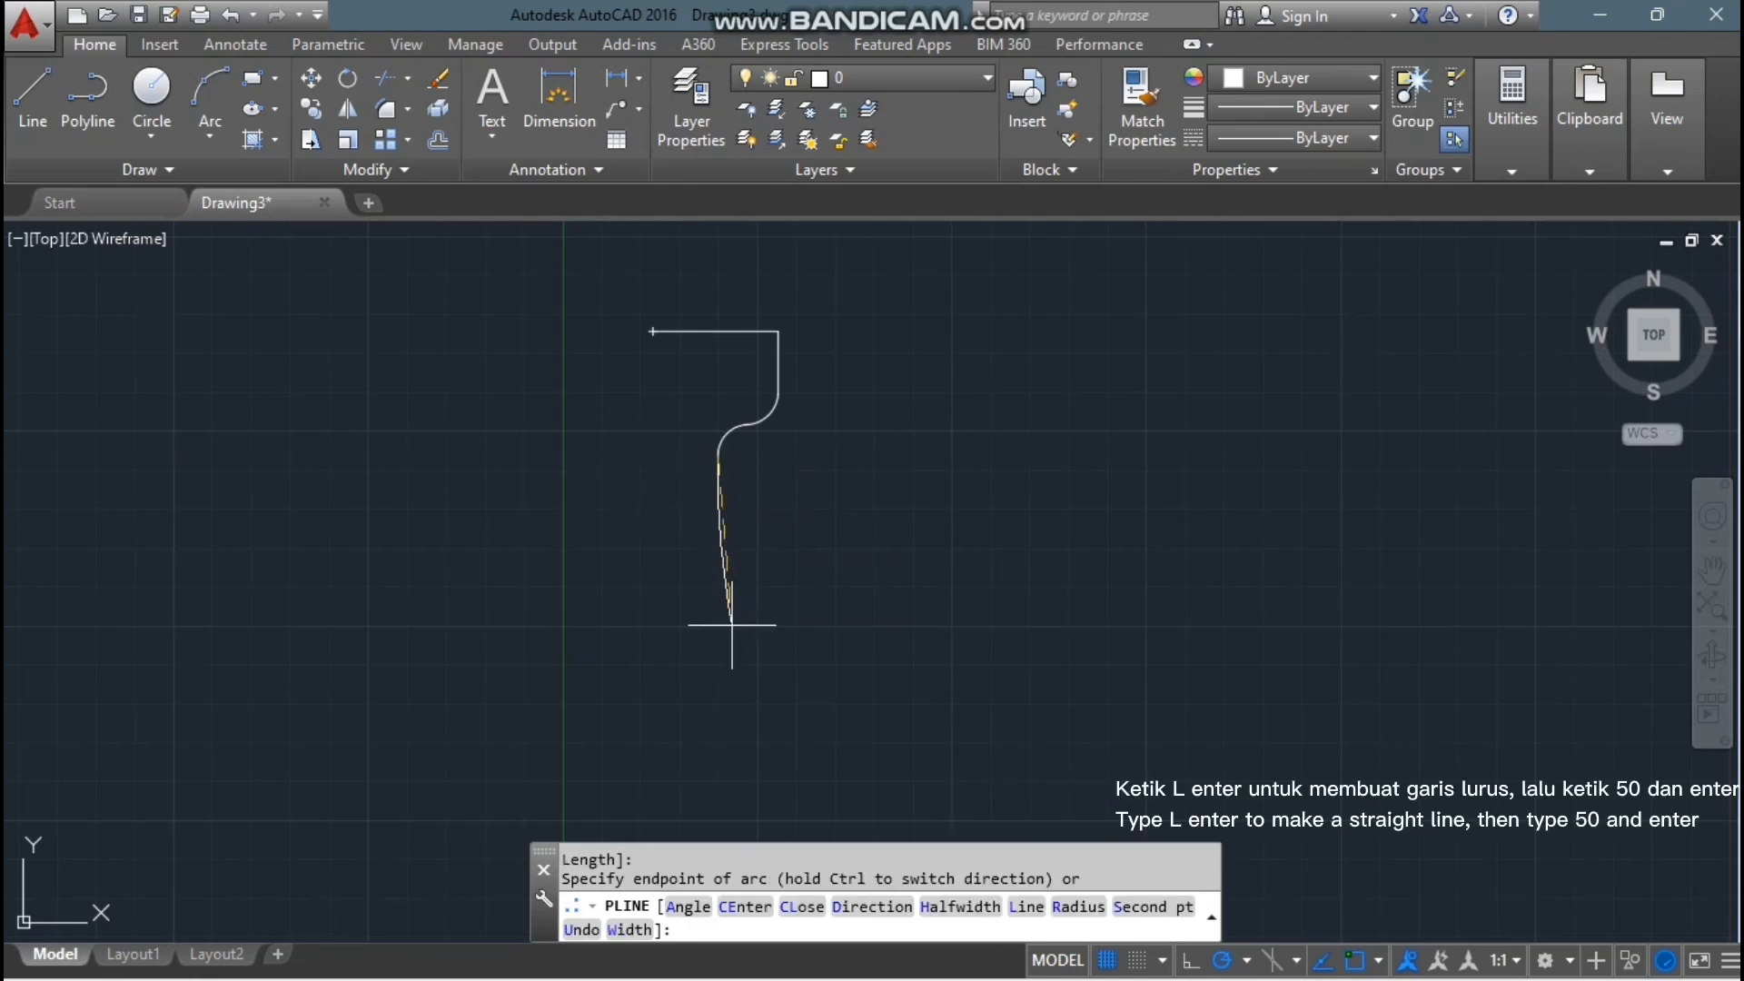
Step: Finish the outline with straight segments 50 units down and 100 units left, and close the polyline
text(l)
key(Return)
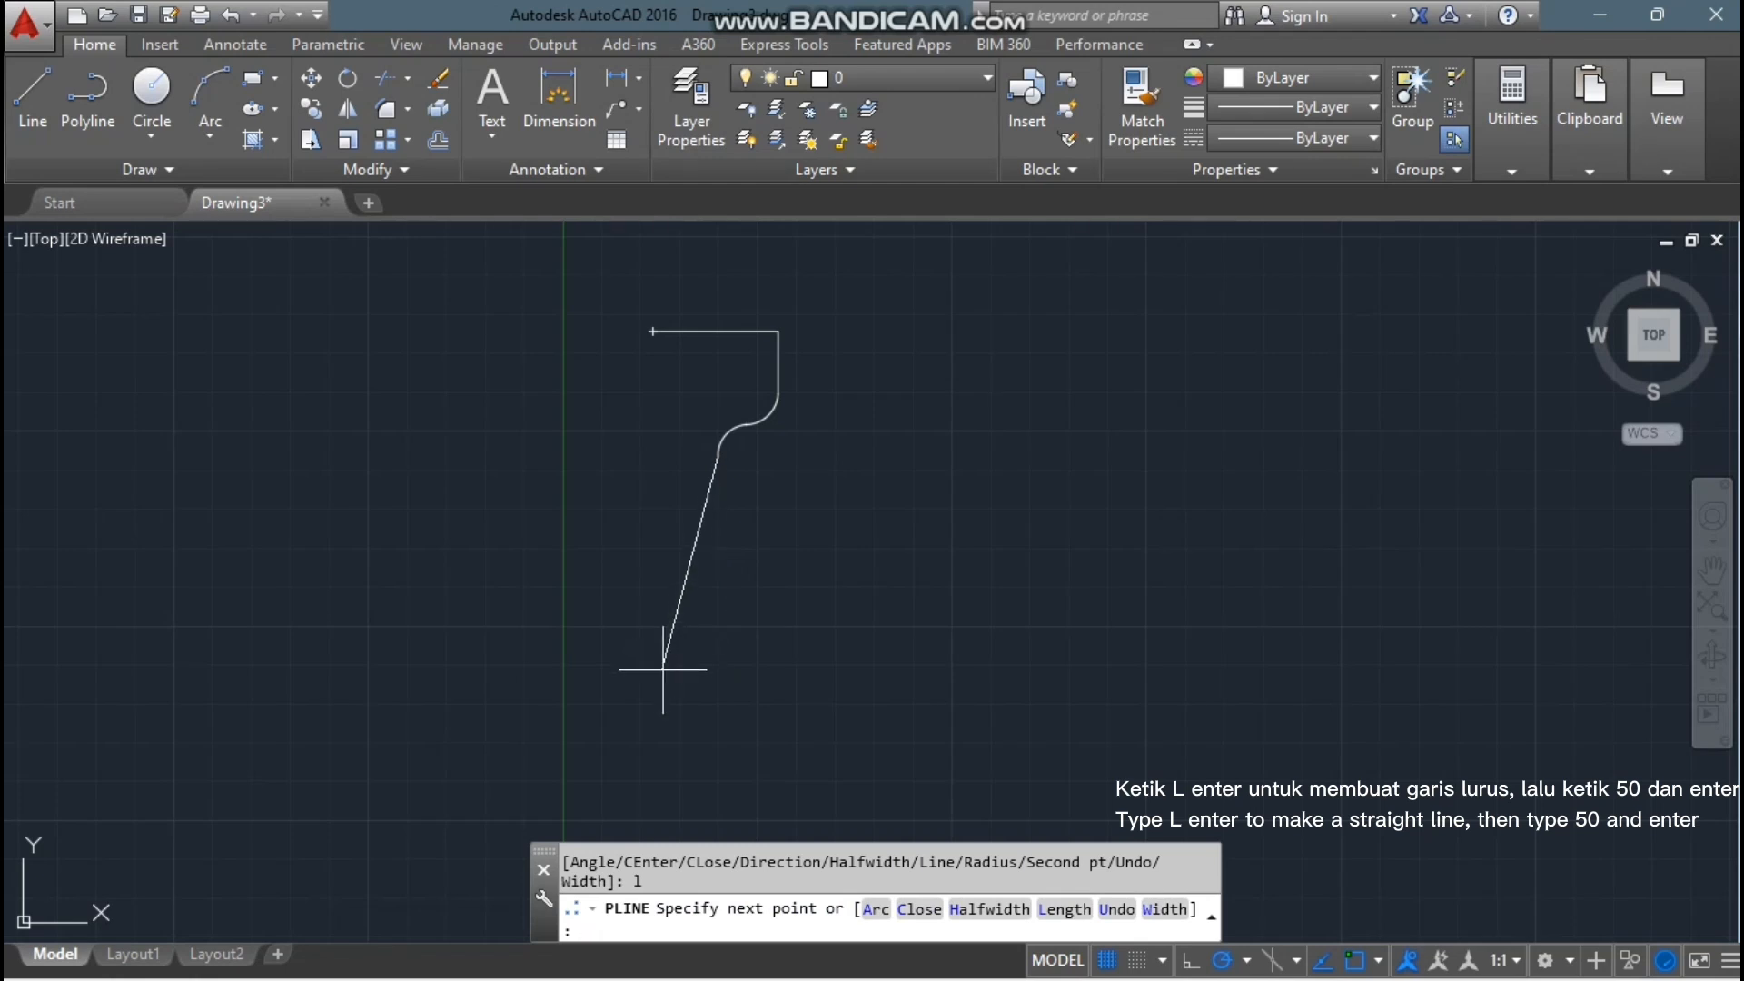
text(50)
key(Return)
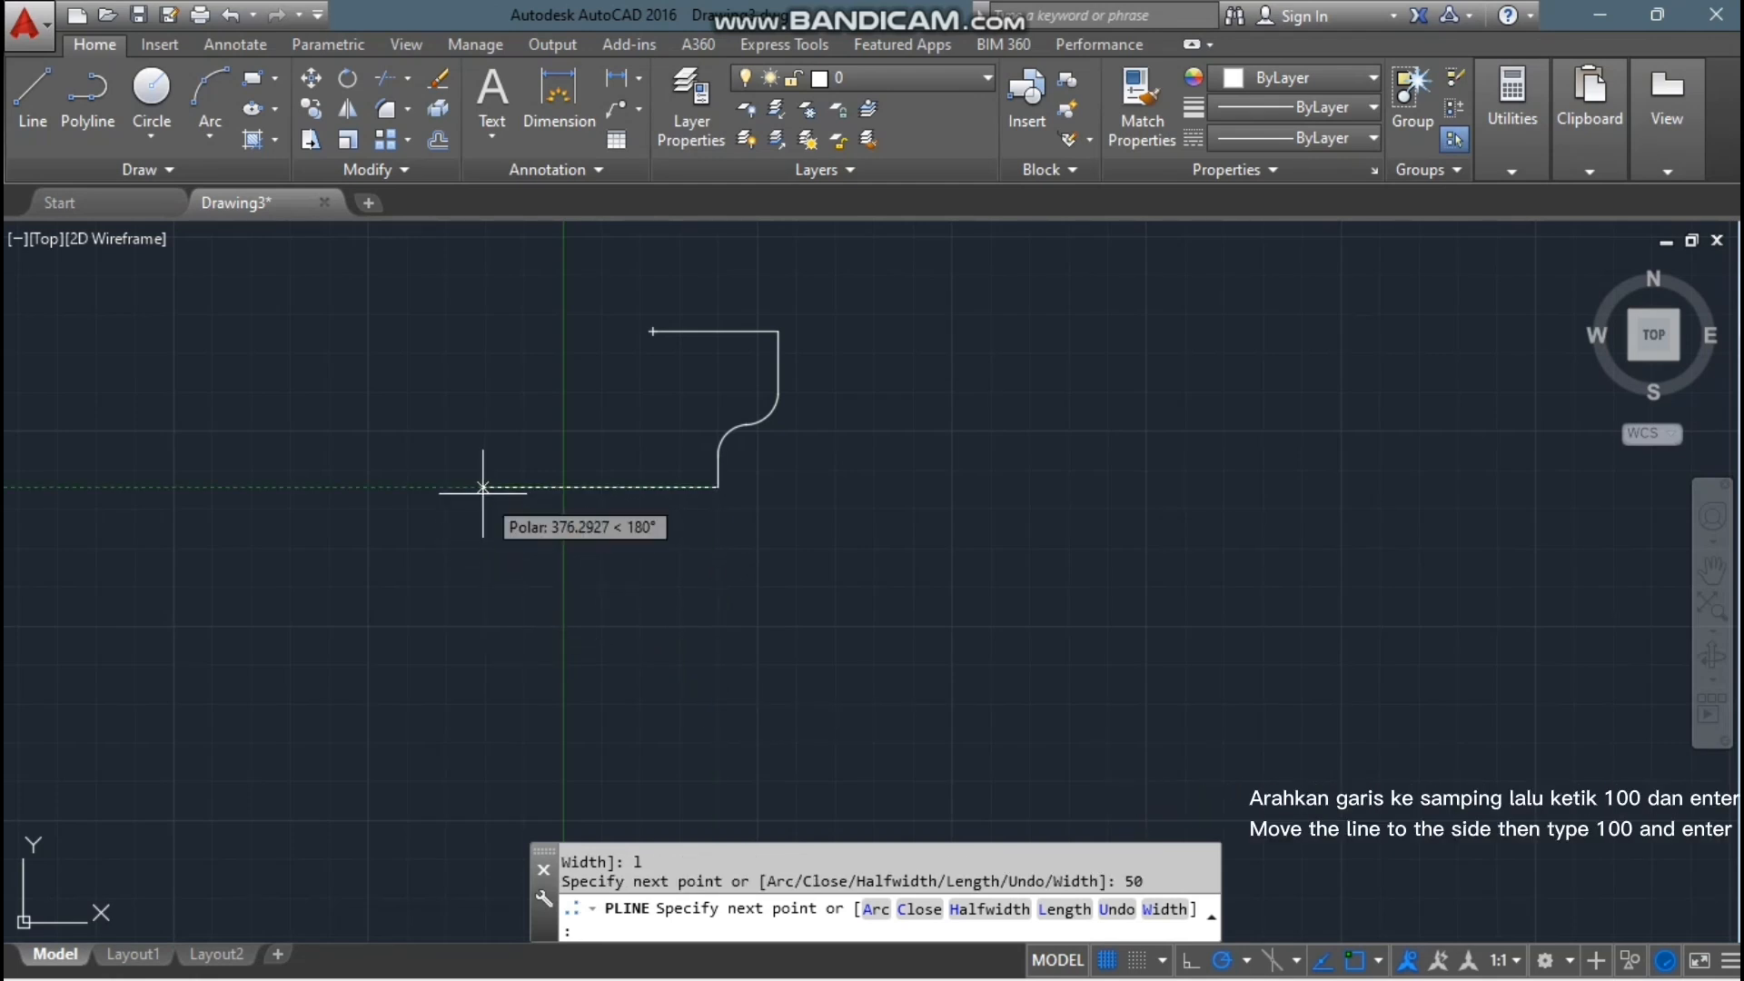
text(100)
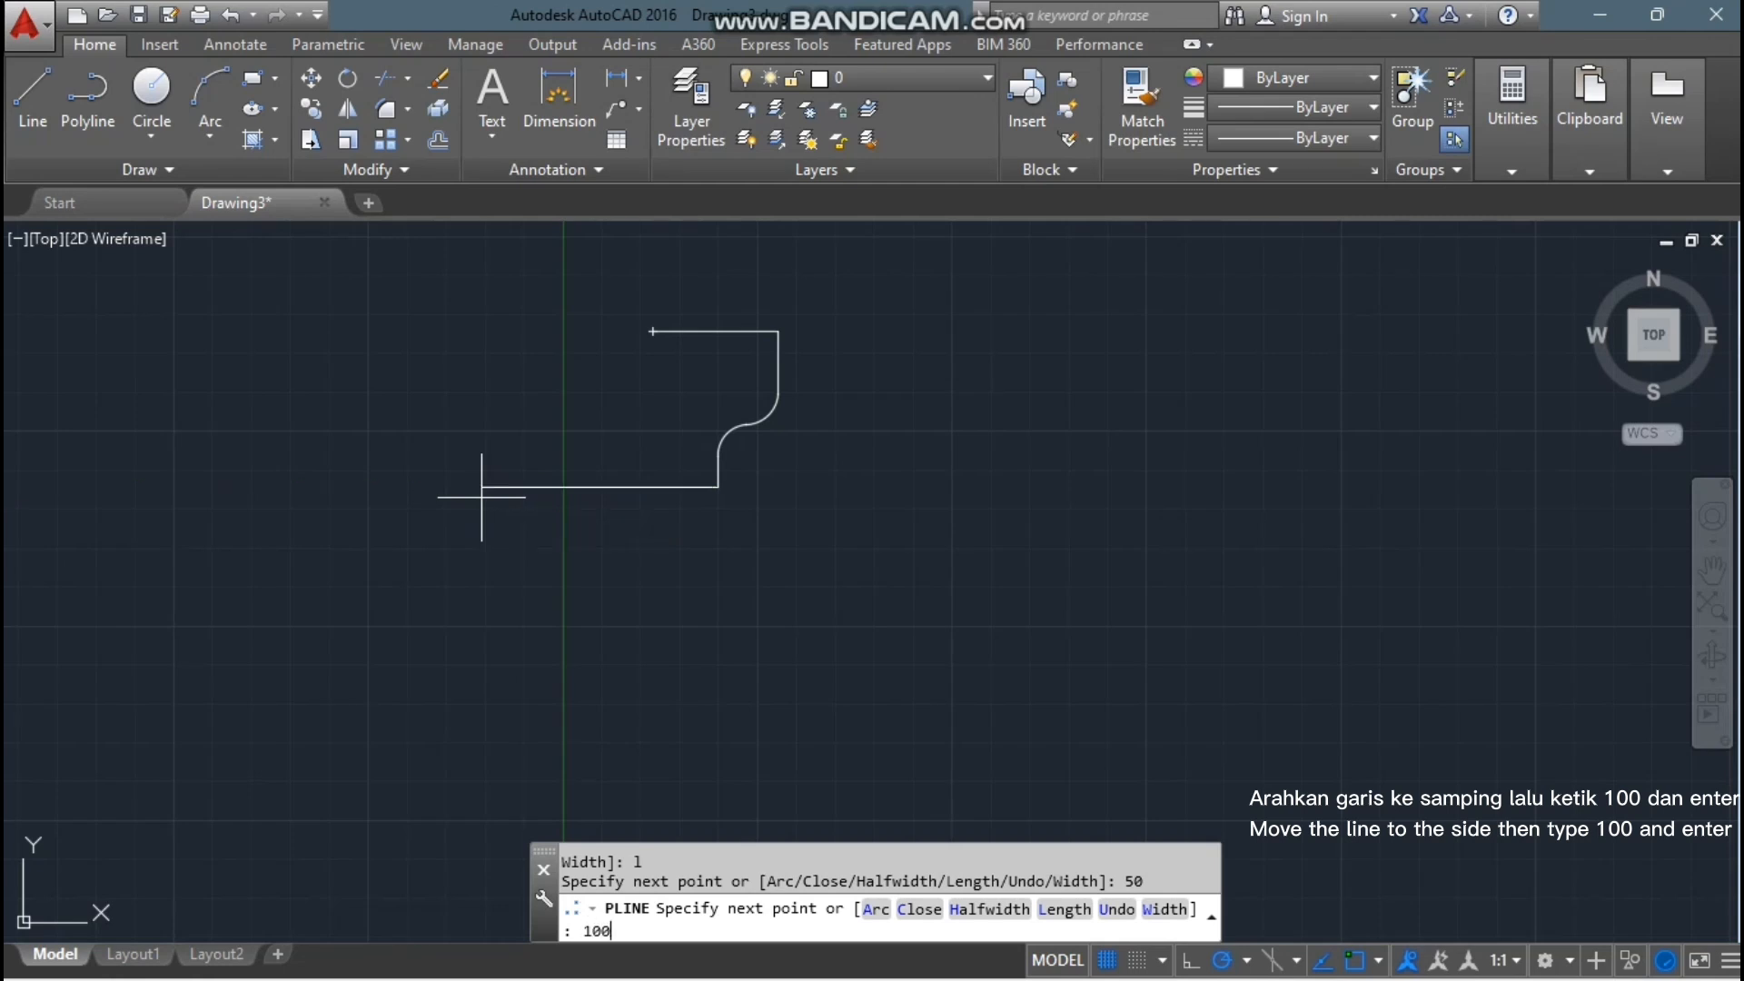
key(Return)
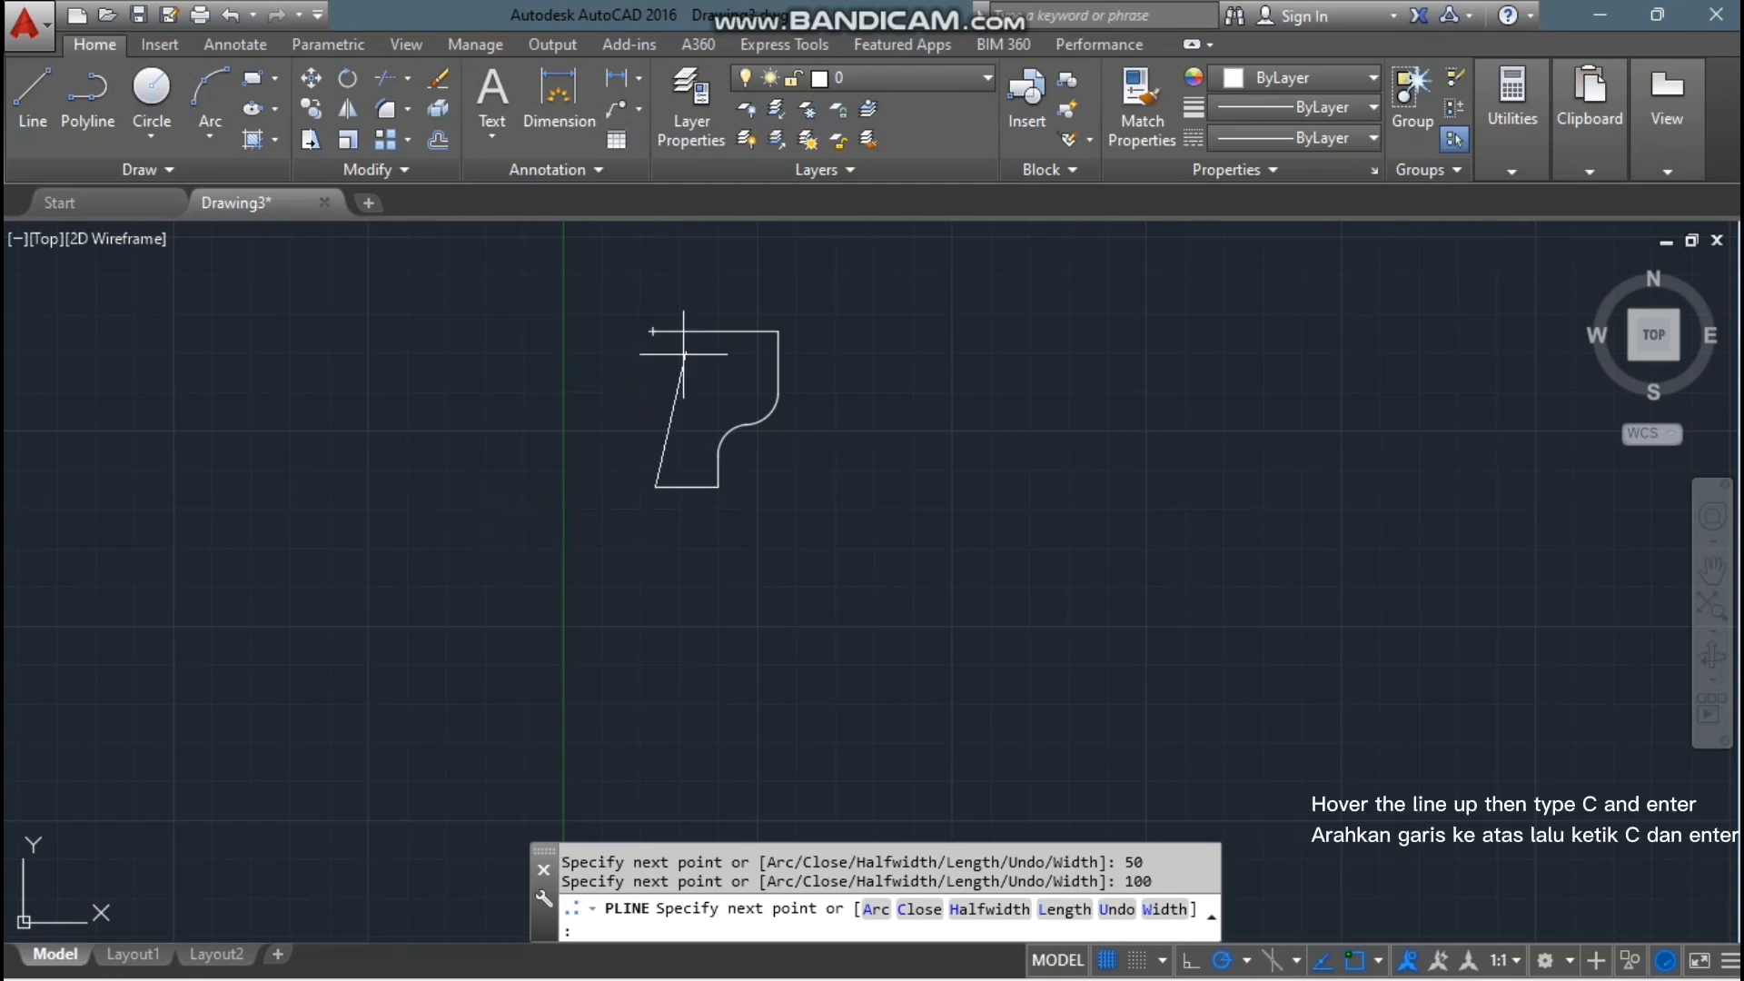
text(c)
key(Return)
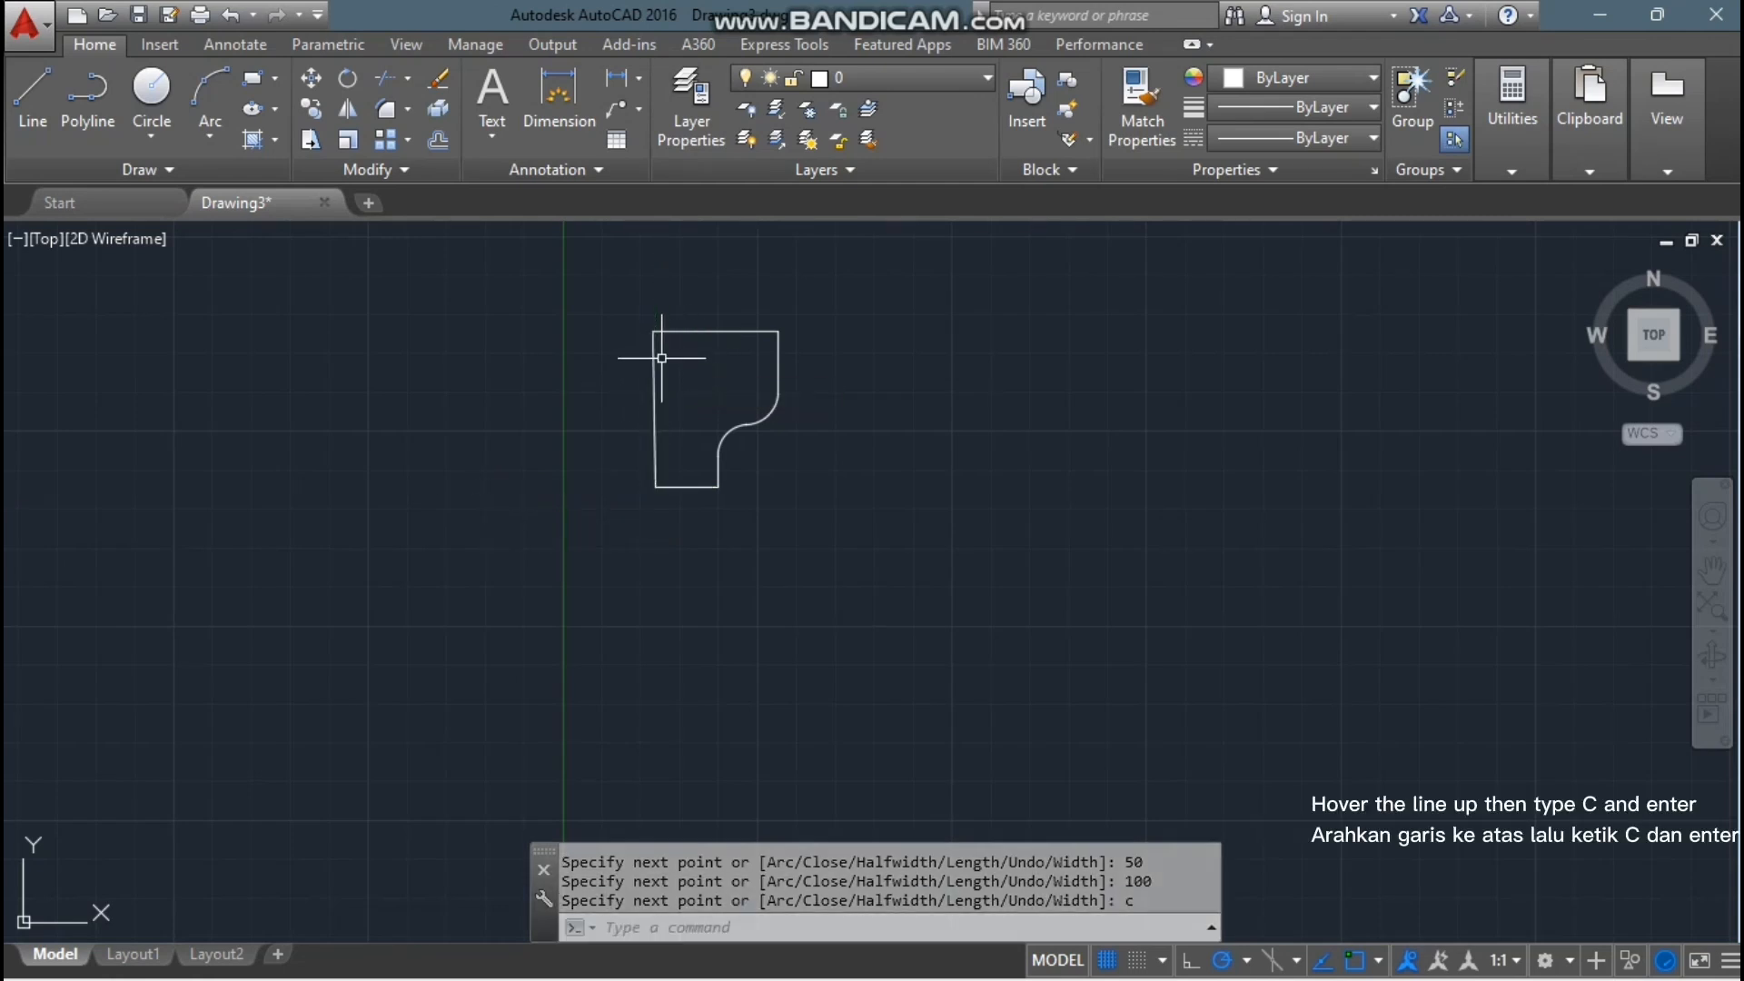
Step: Start a new polyline to the right of the closed shape, level with its top edge, with a 100-unit segment to the right
text(PL)
key(Return)
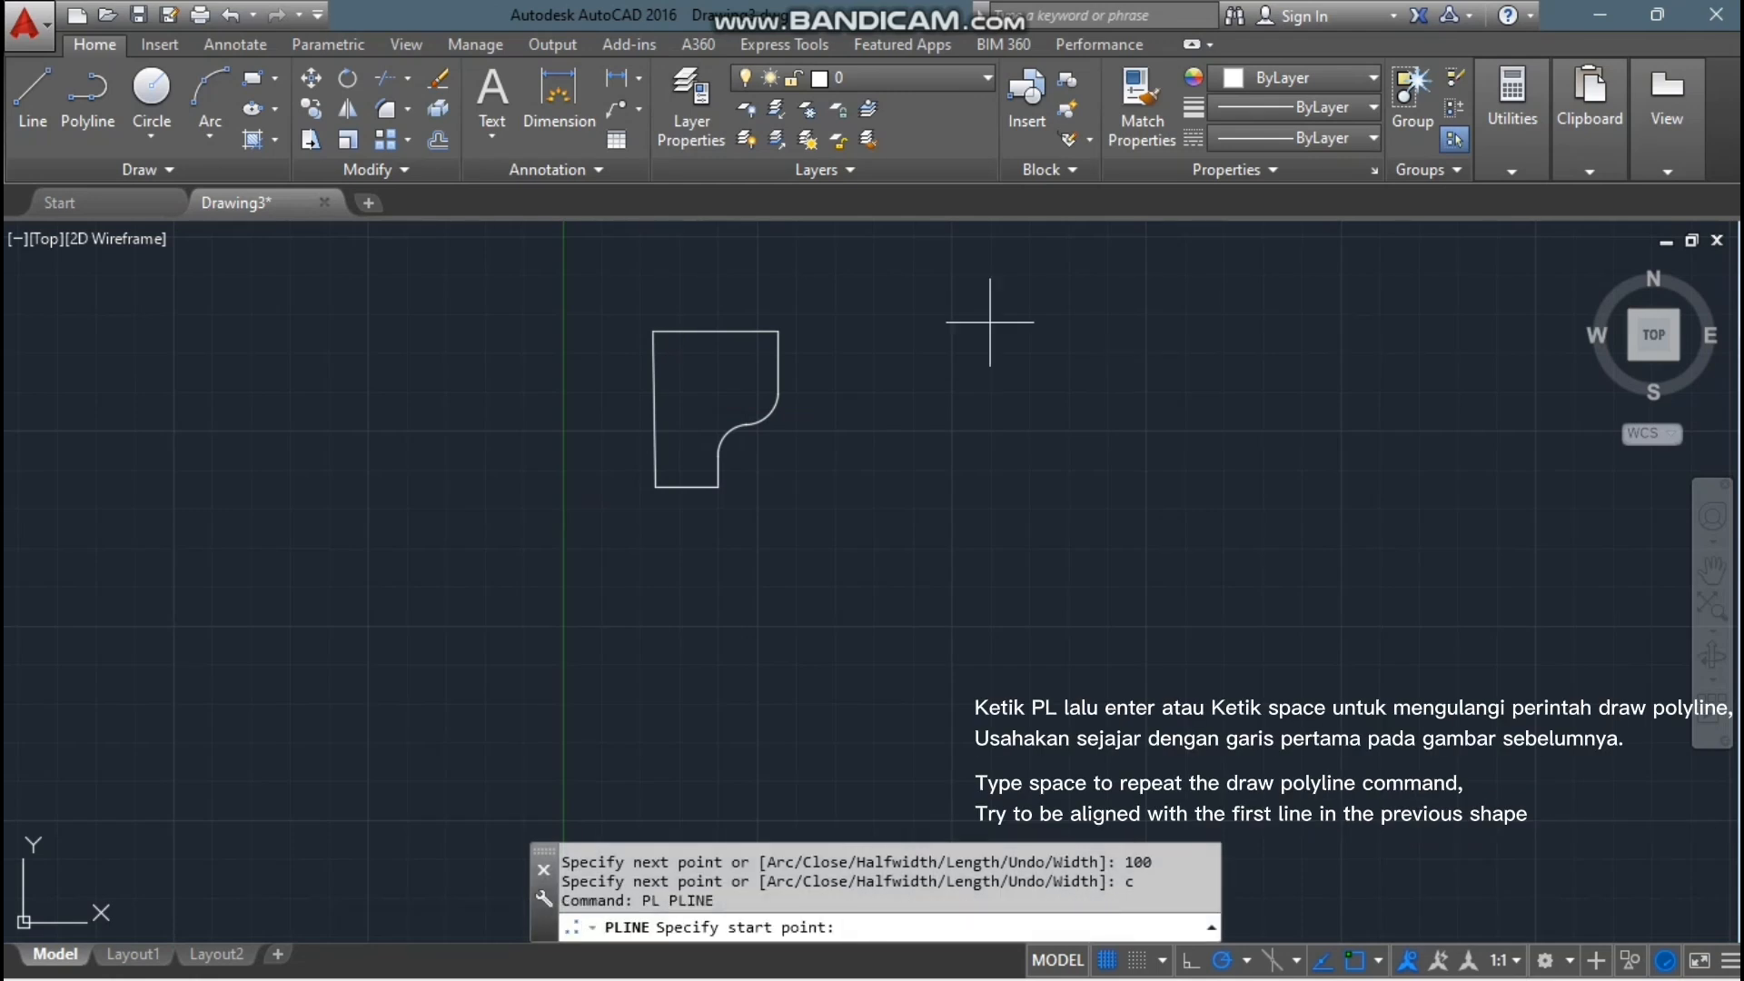
click(883, 329)
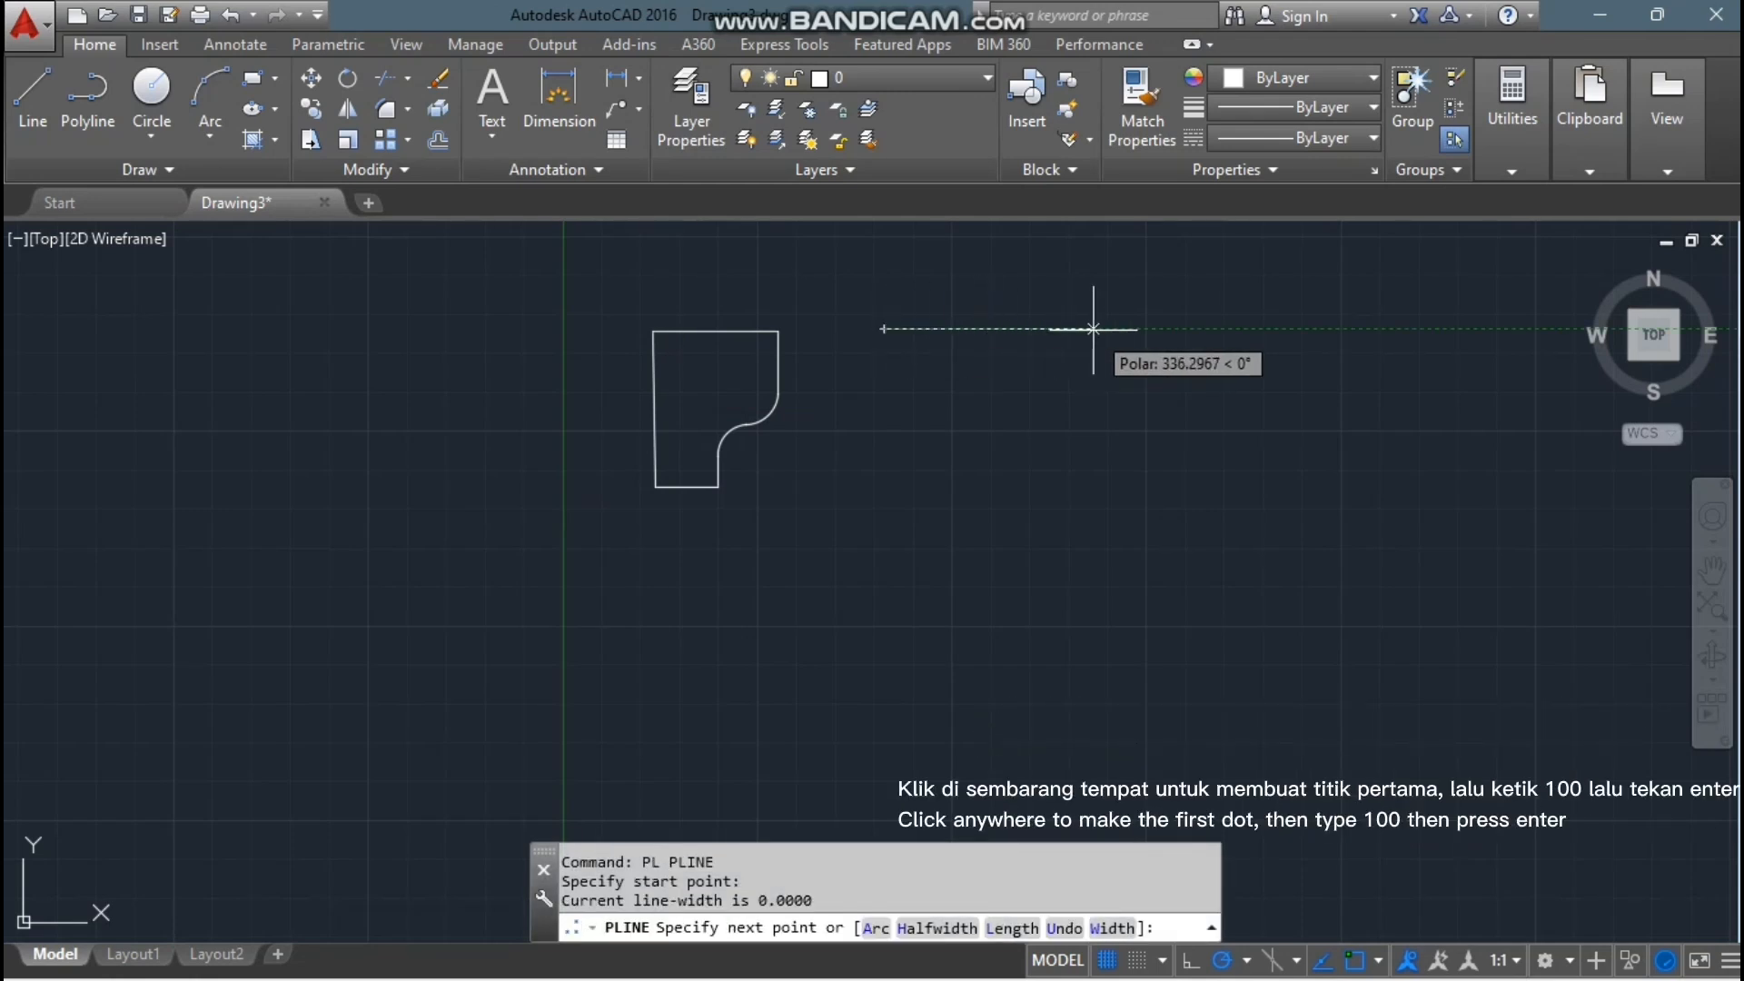
text(100)
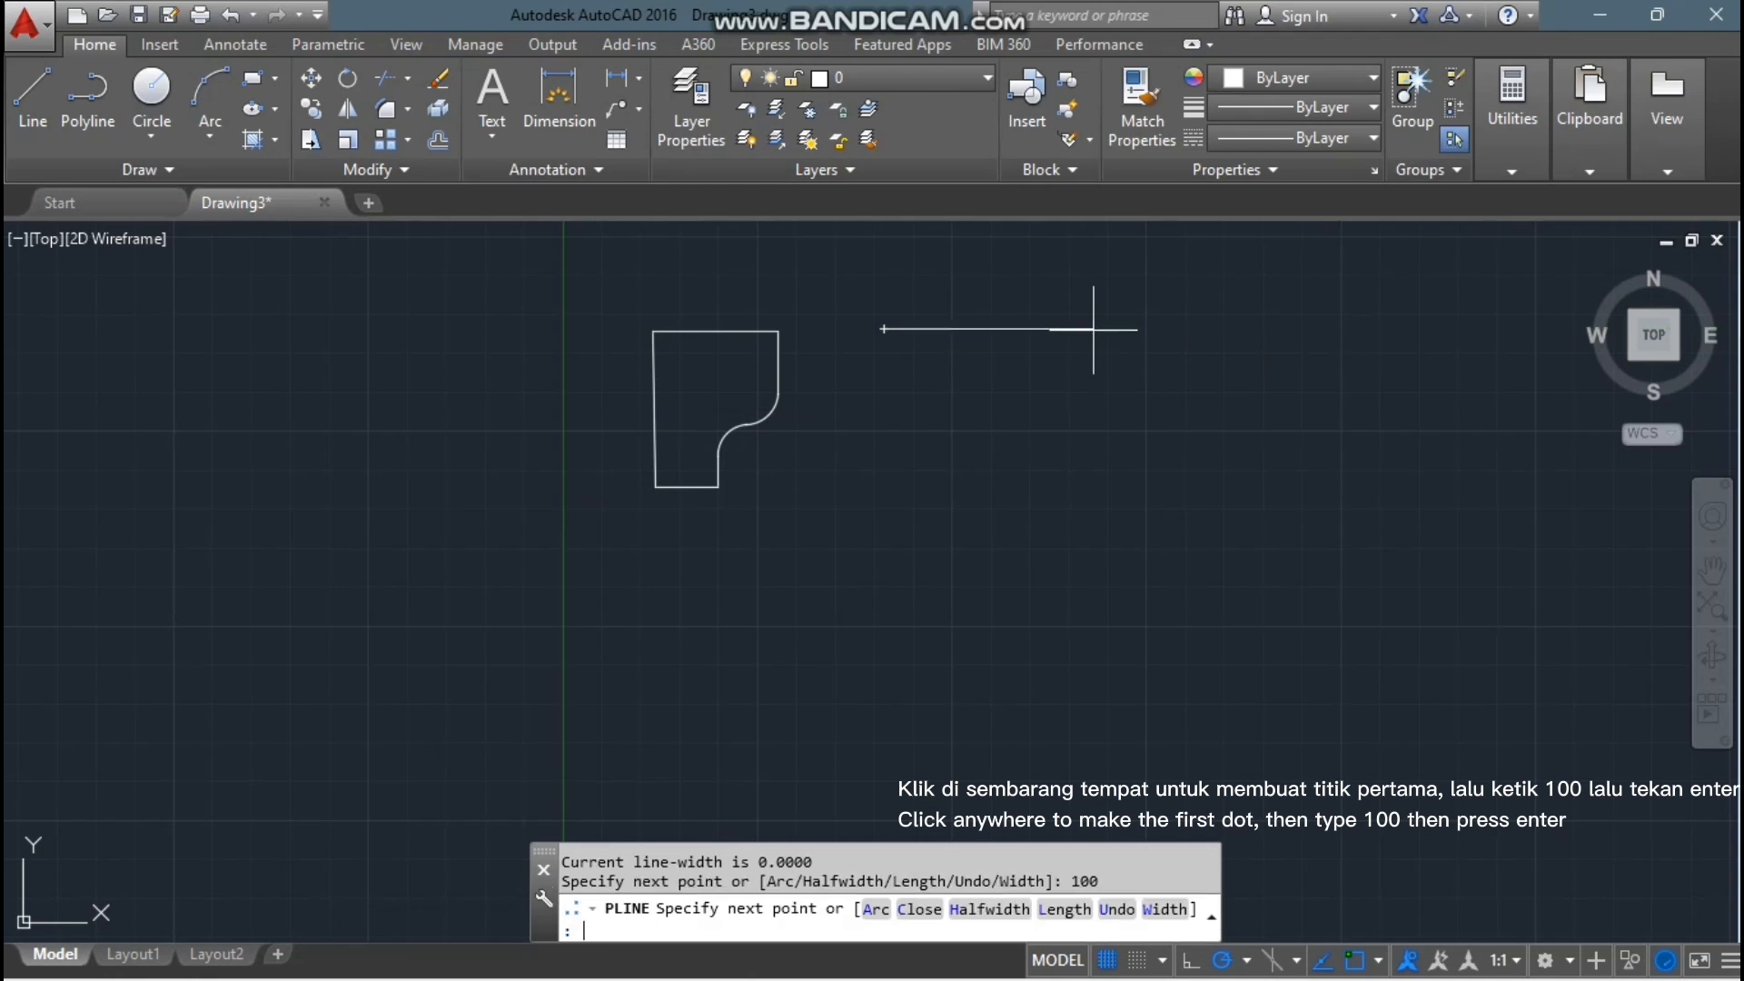
key(Return)
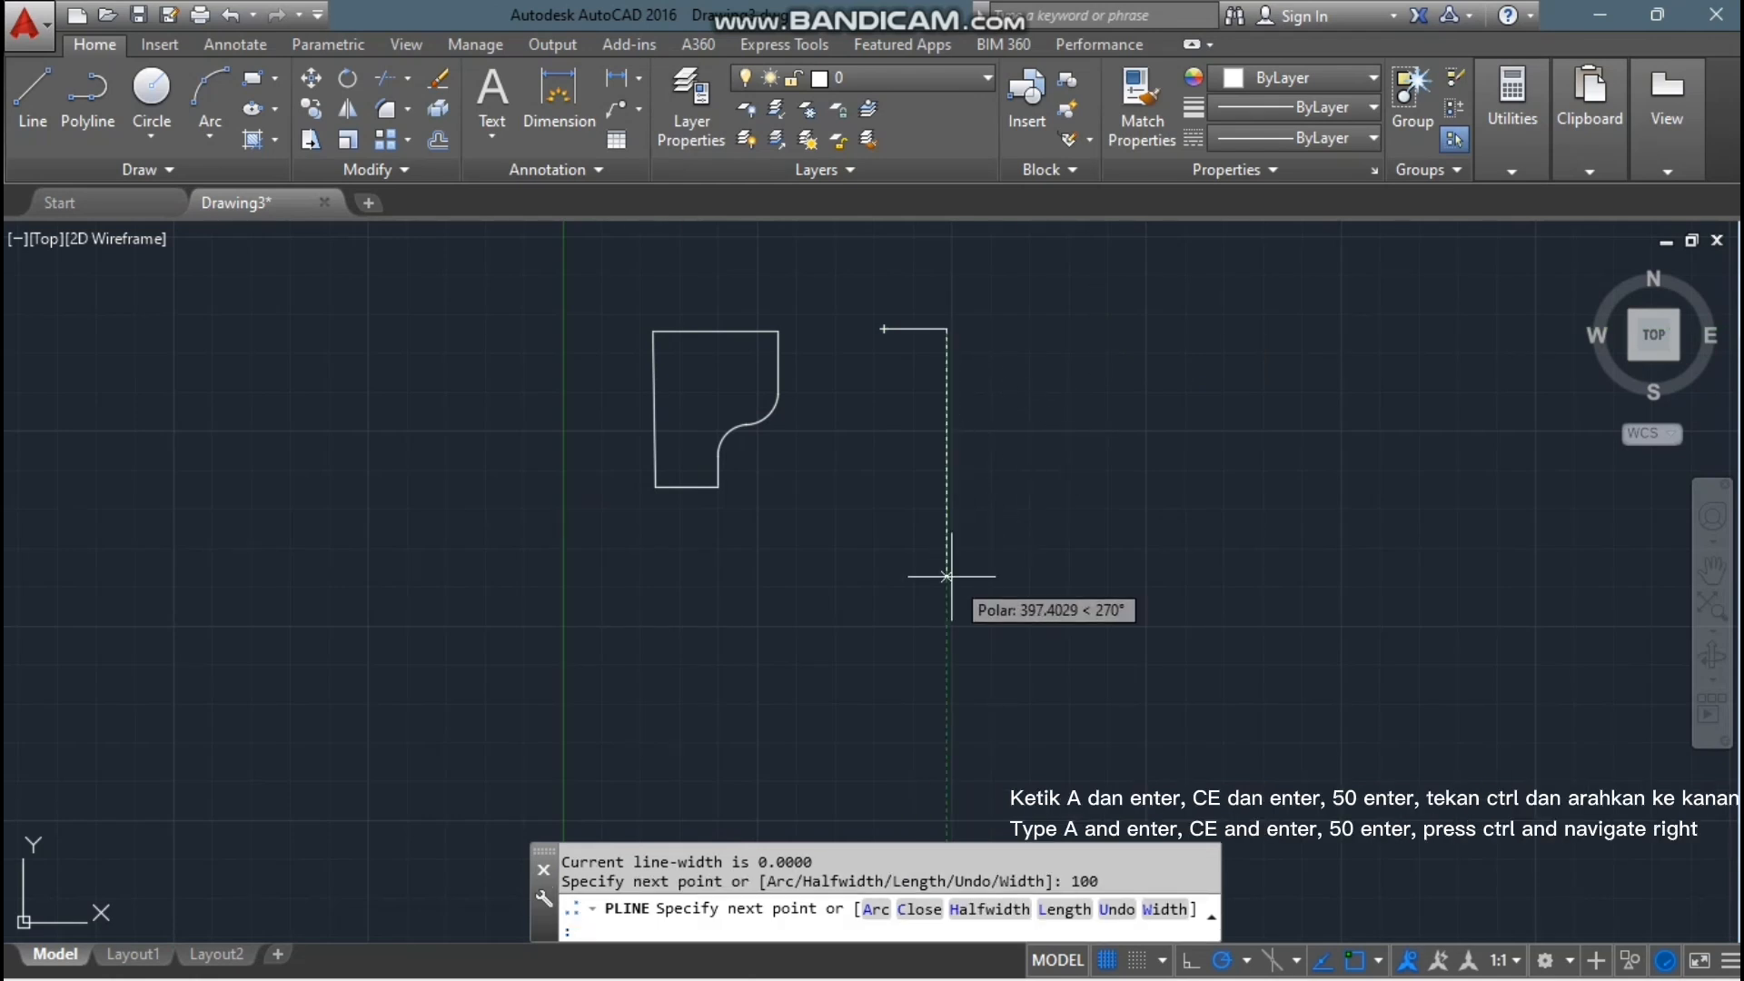
Step: Add a clockwise quarter-circle arc centred 50 units below the top segment's end, finishing directly right of the centre
text(a)
key(Return)
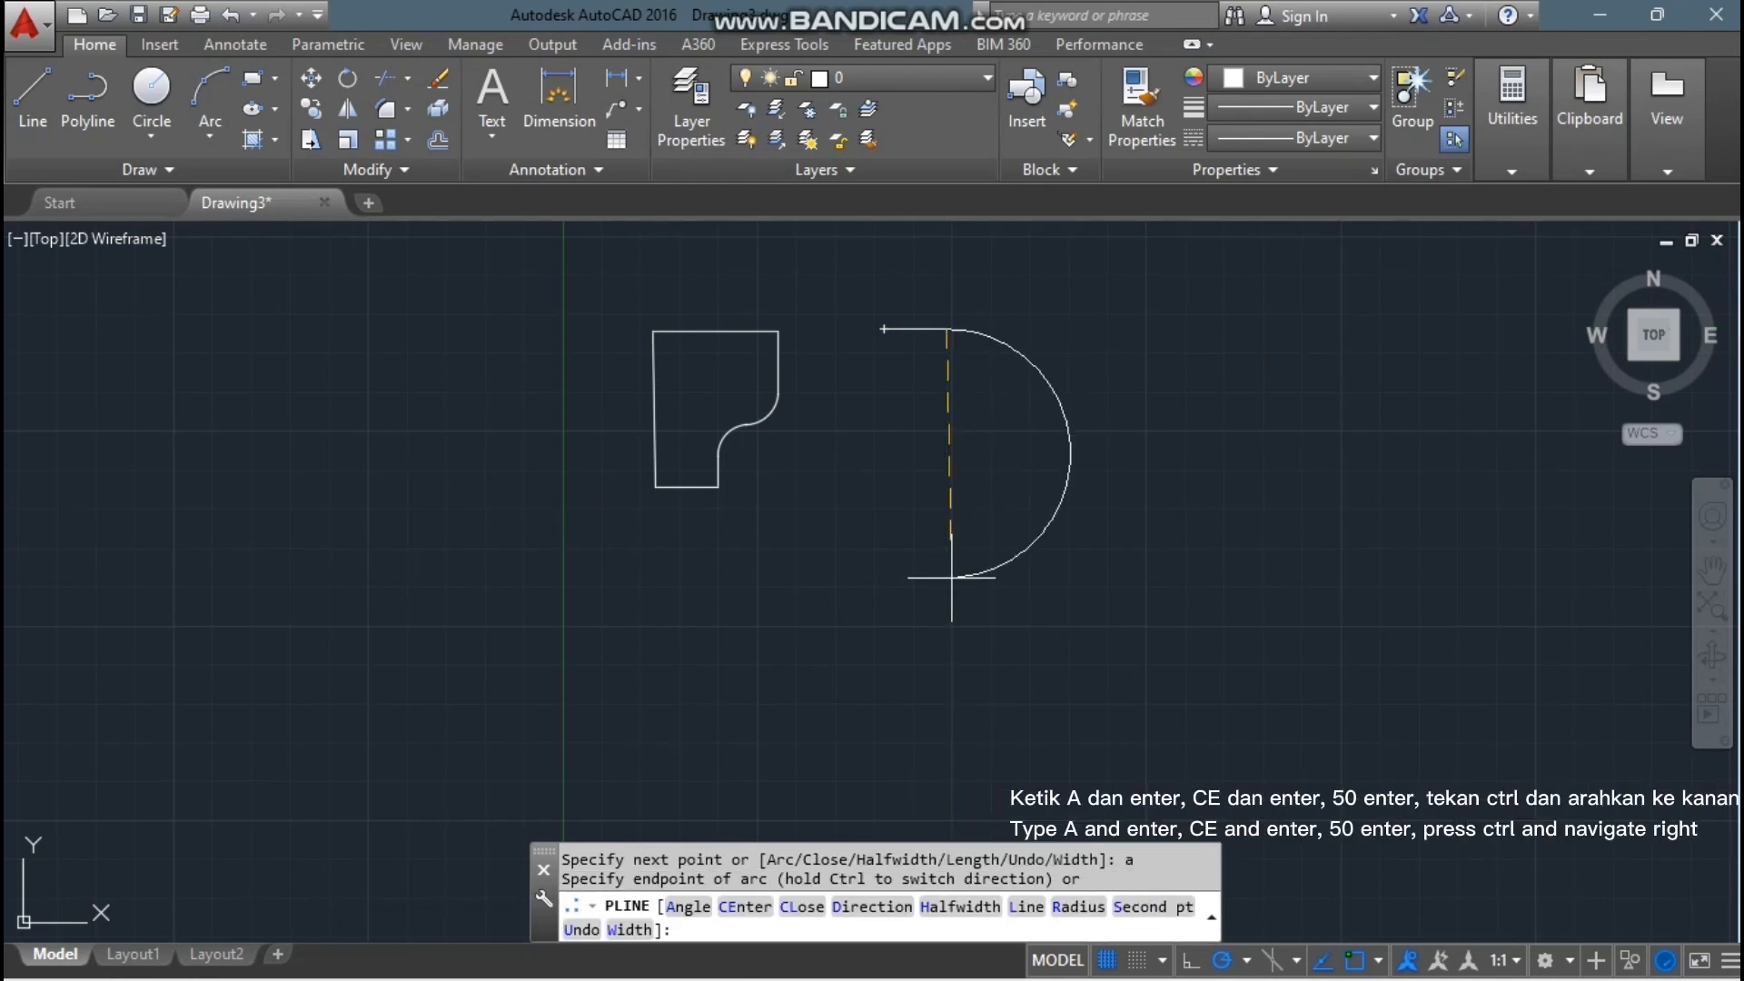
text(ce)
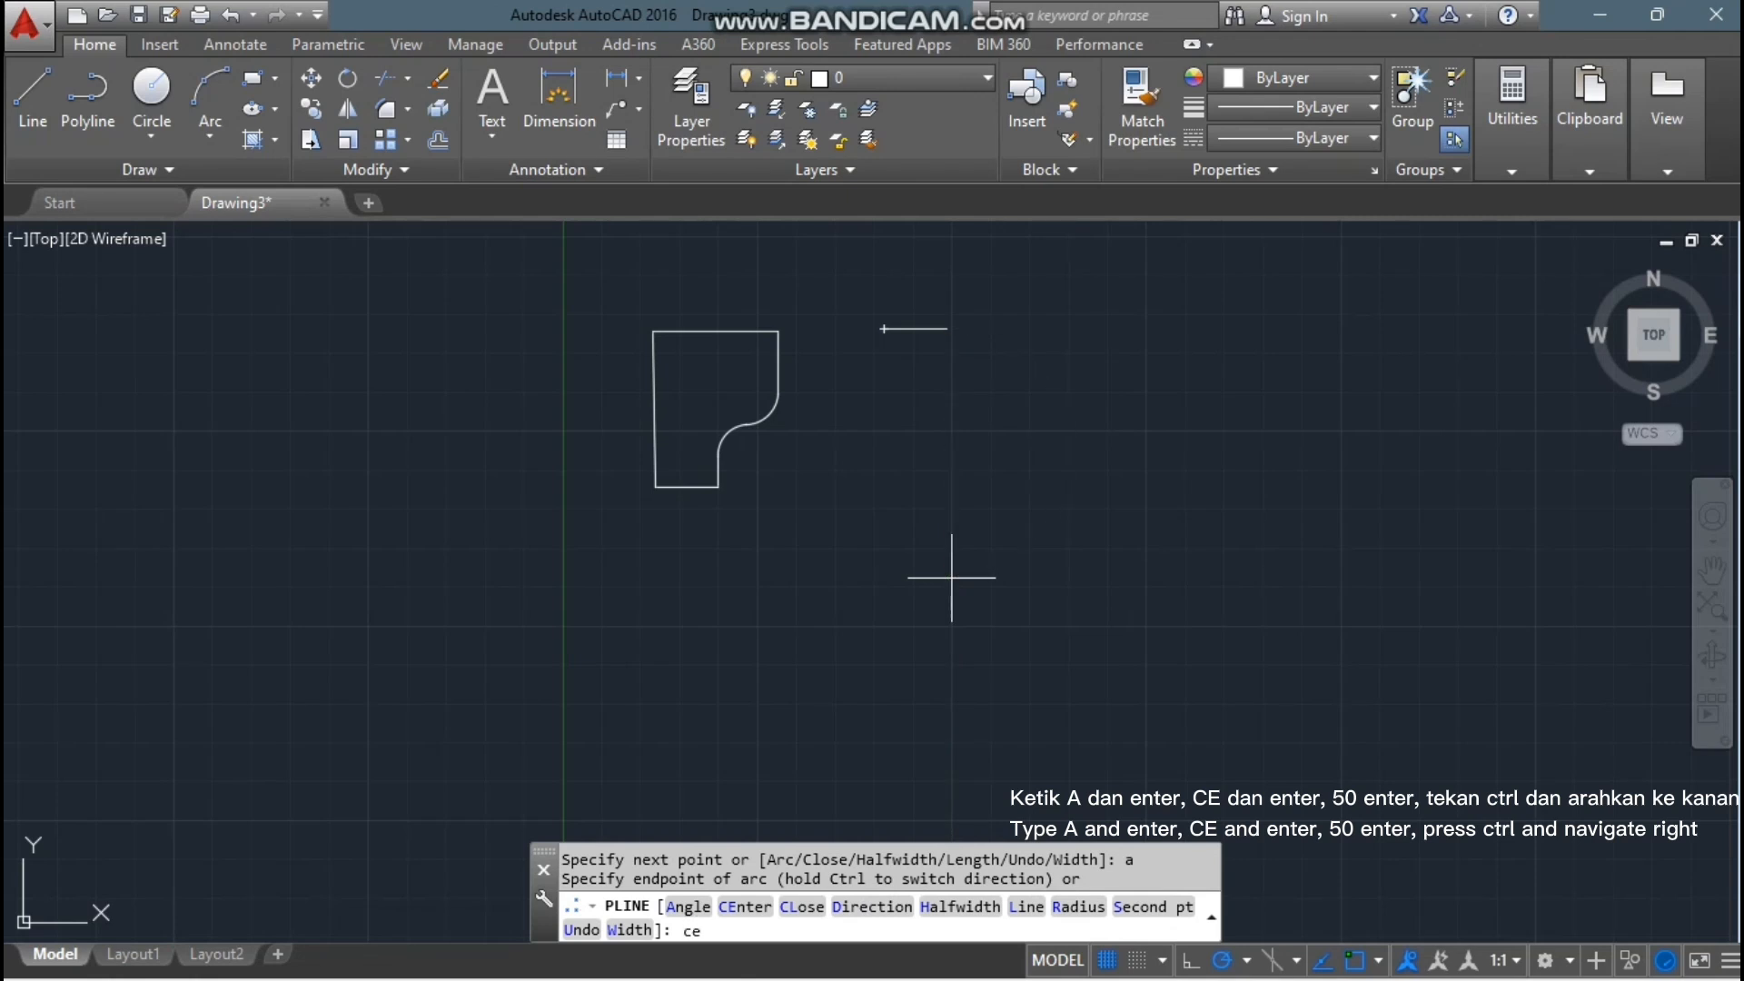
key(Return)
text(50)
key(Return)
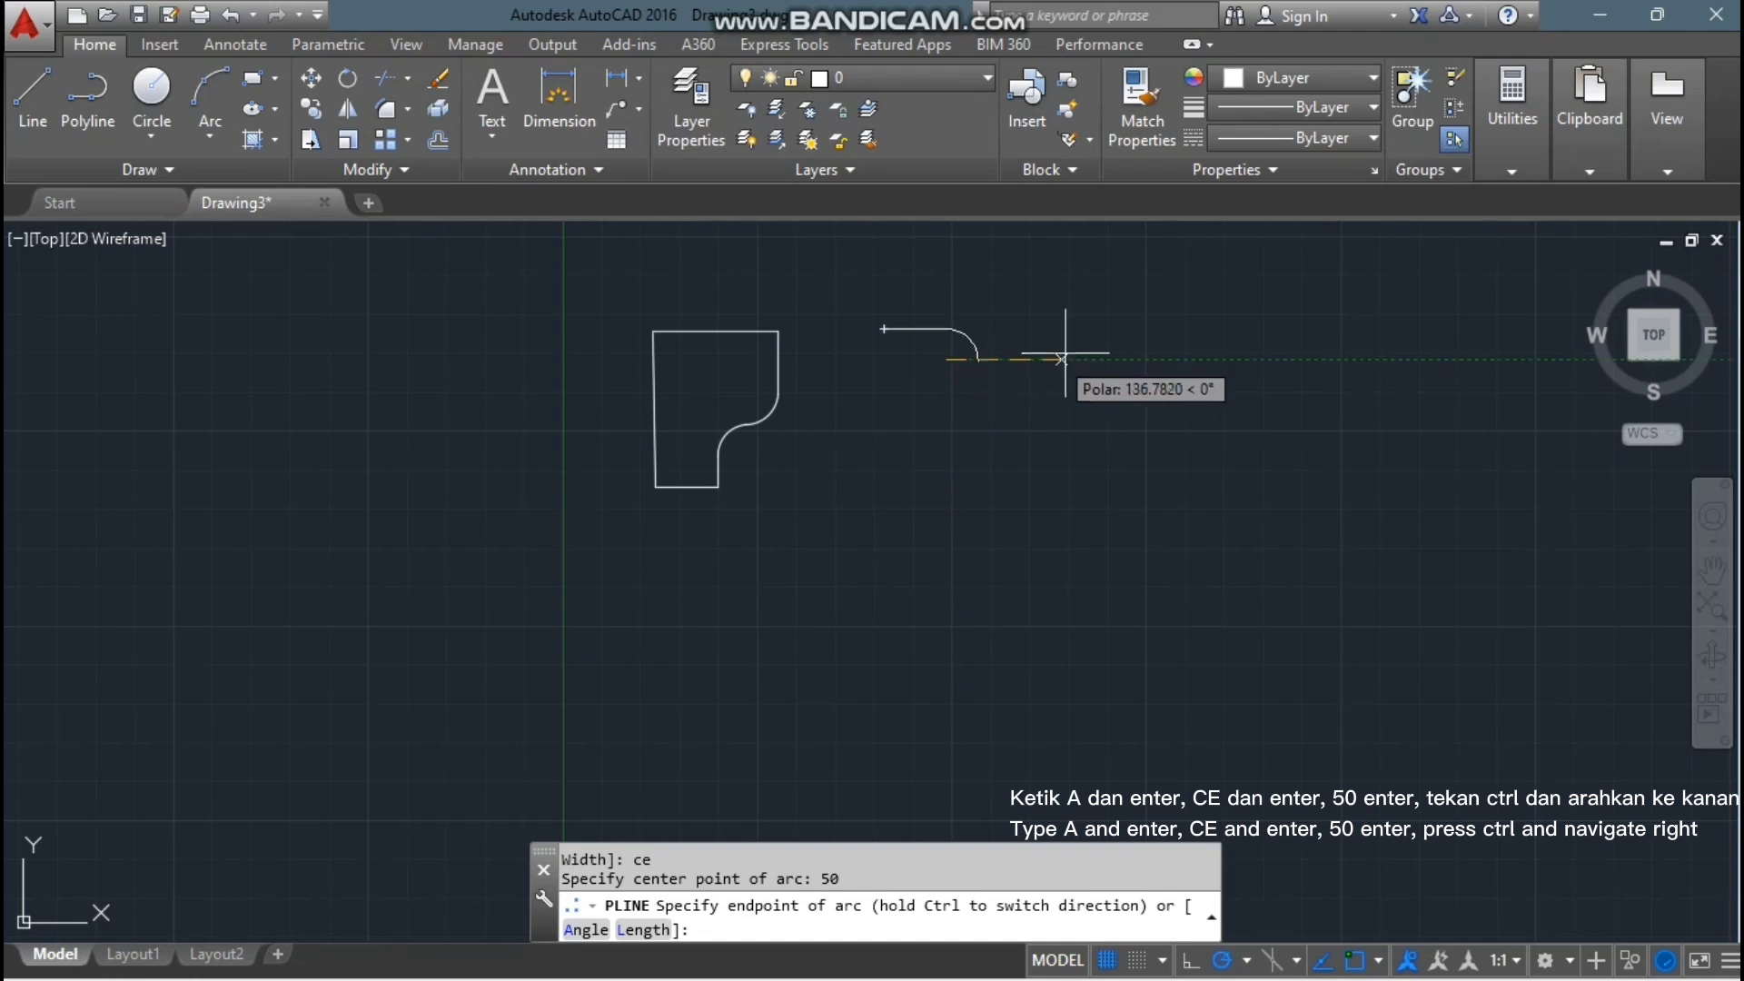
click(1054, 360)
Step: Switch back to straight segments and draw 250 units down and 100 units left
text(l)
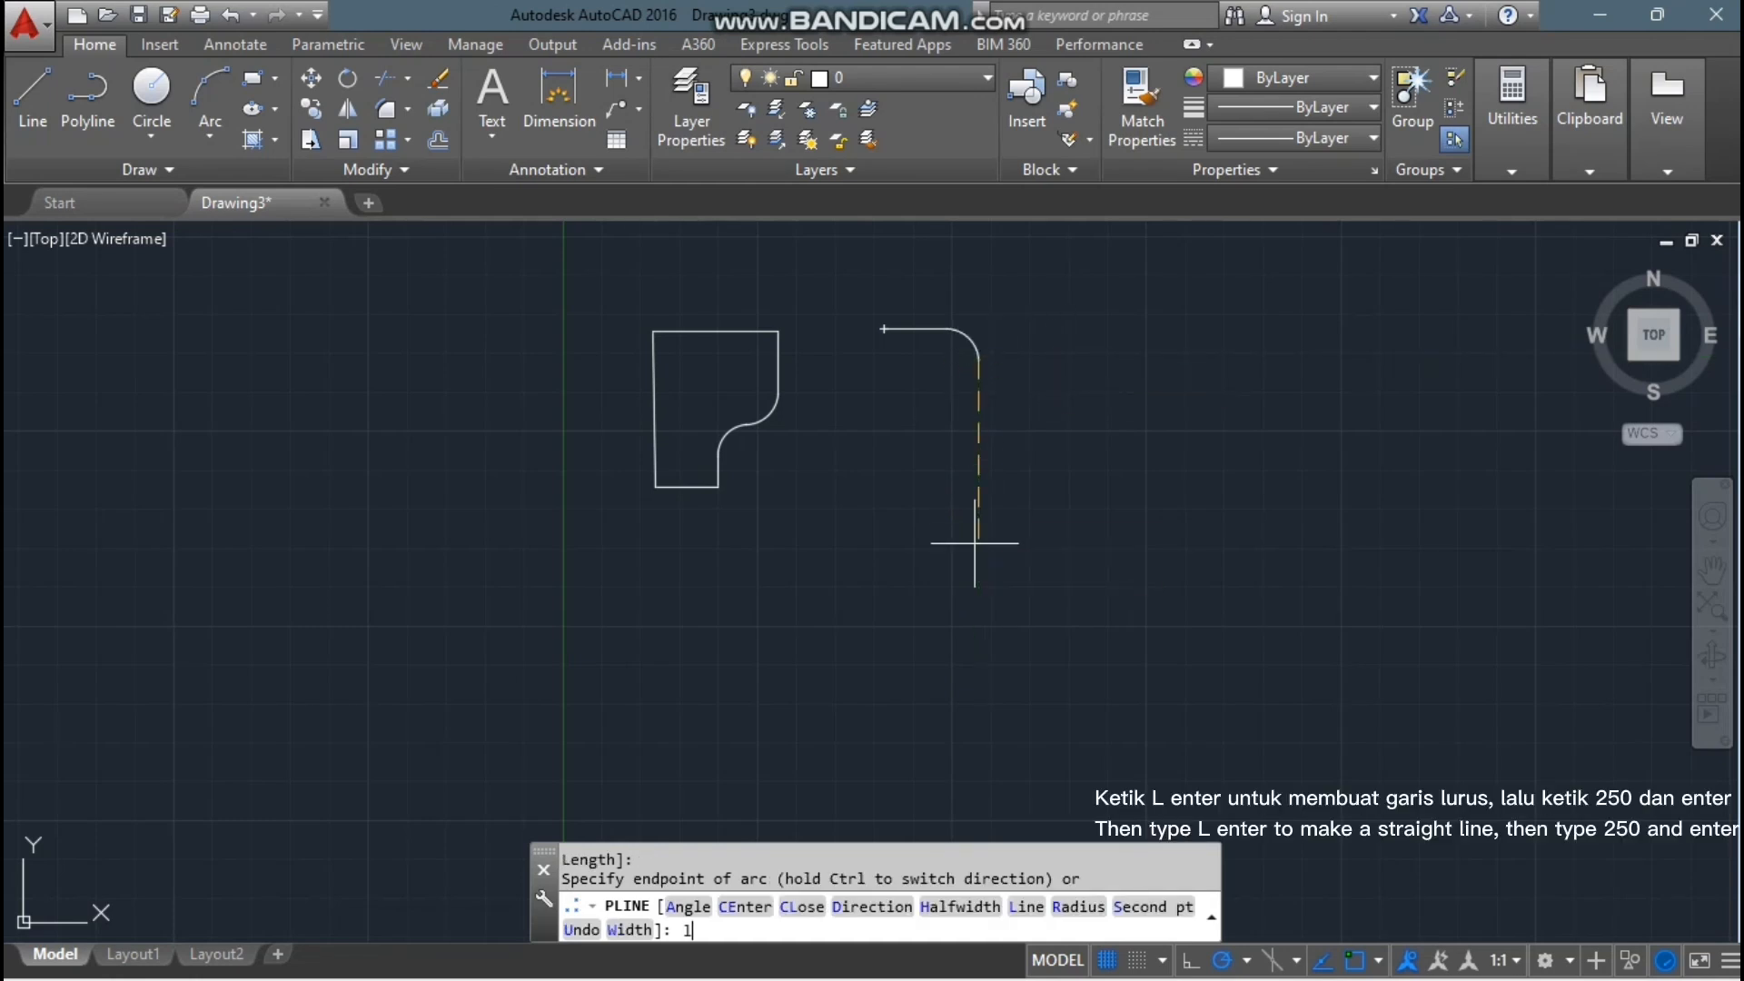
key(Return)
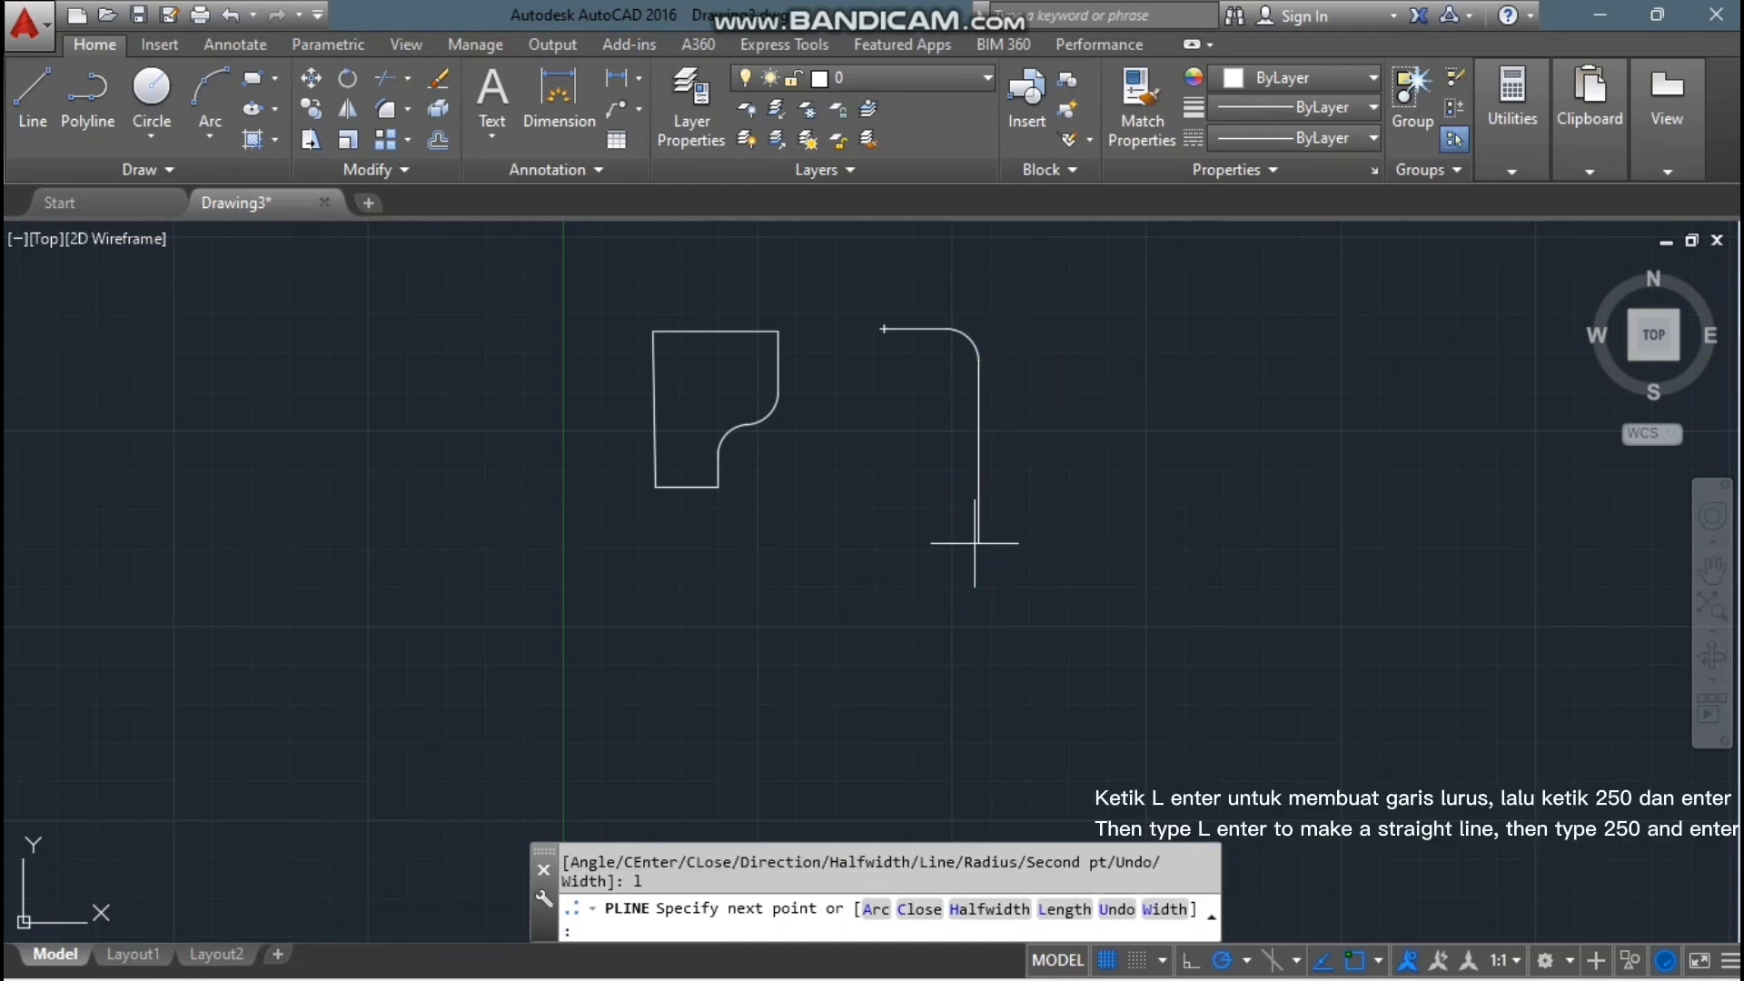
text(250)
key(Return)
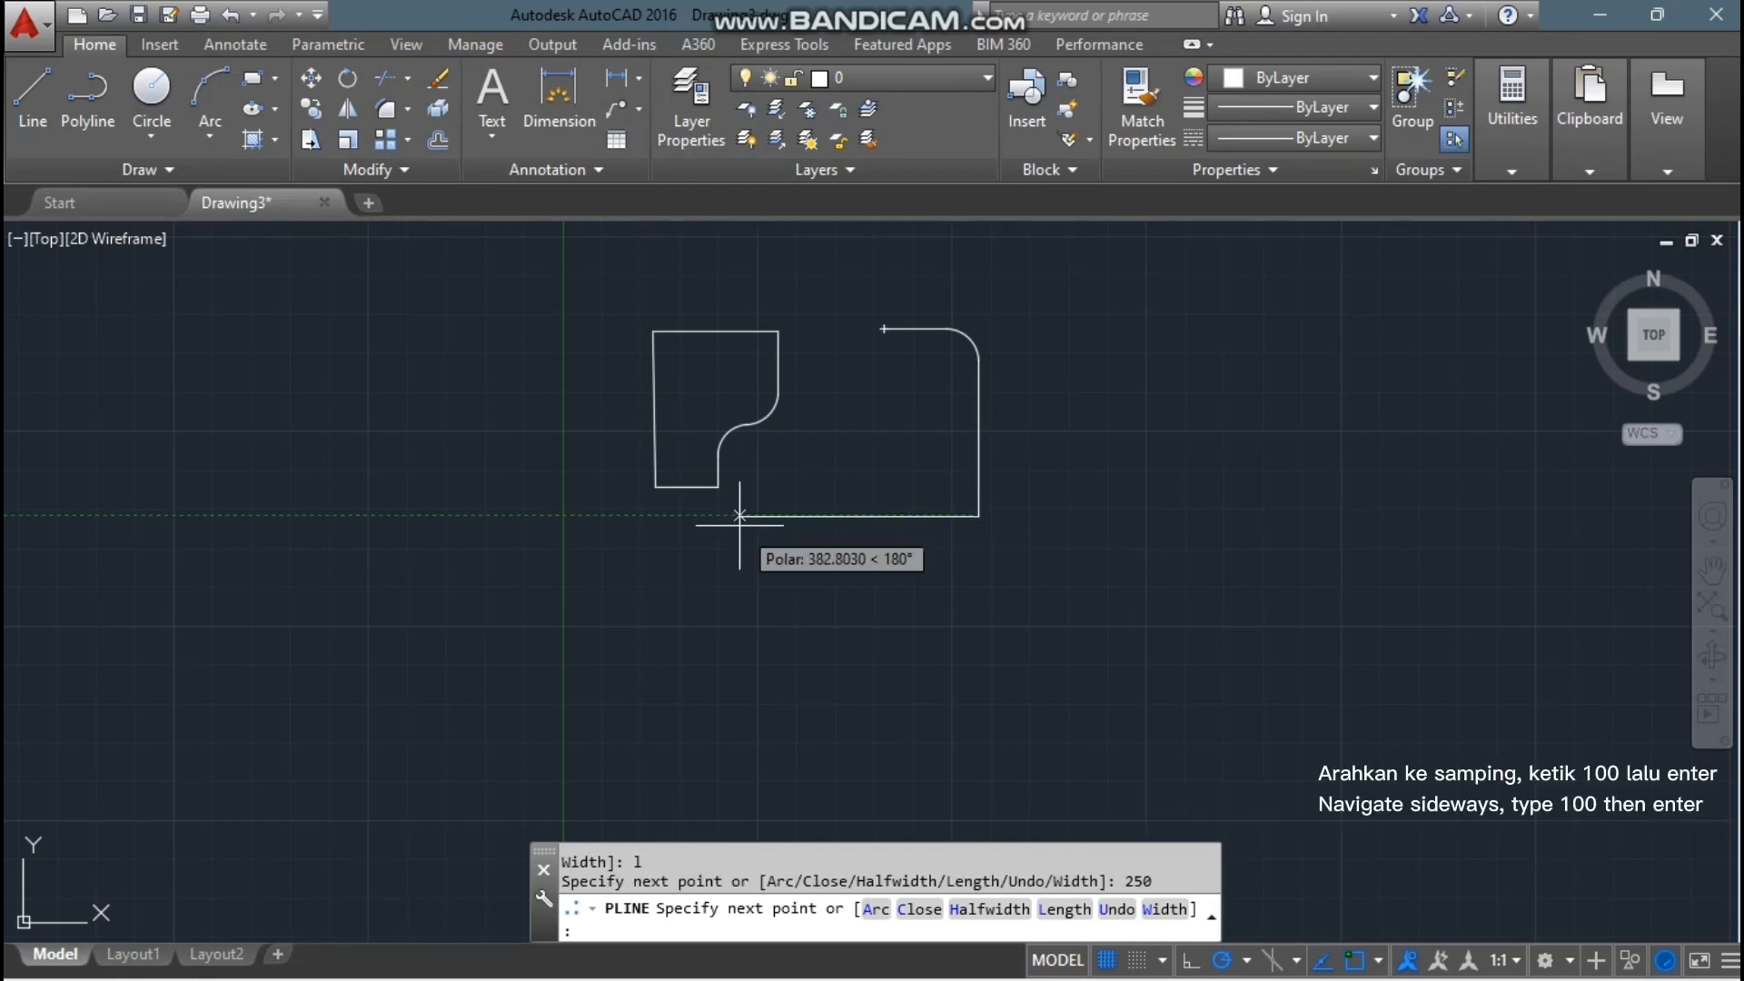
text(100)
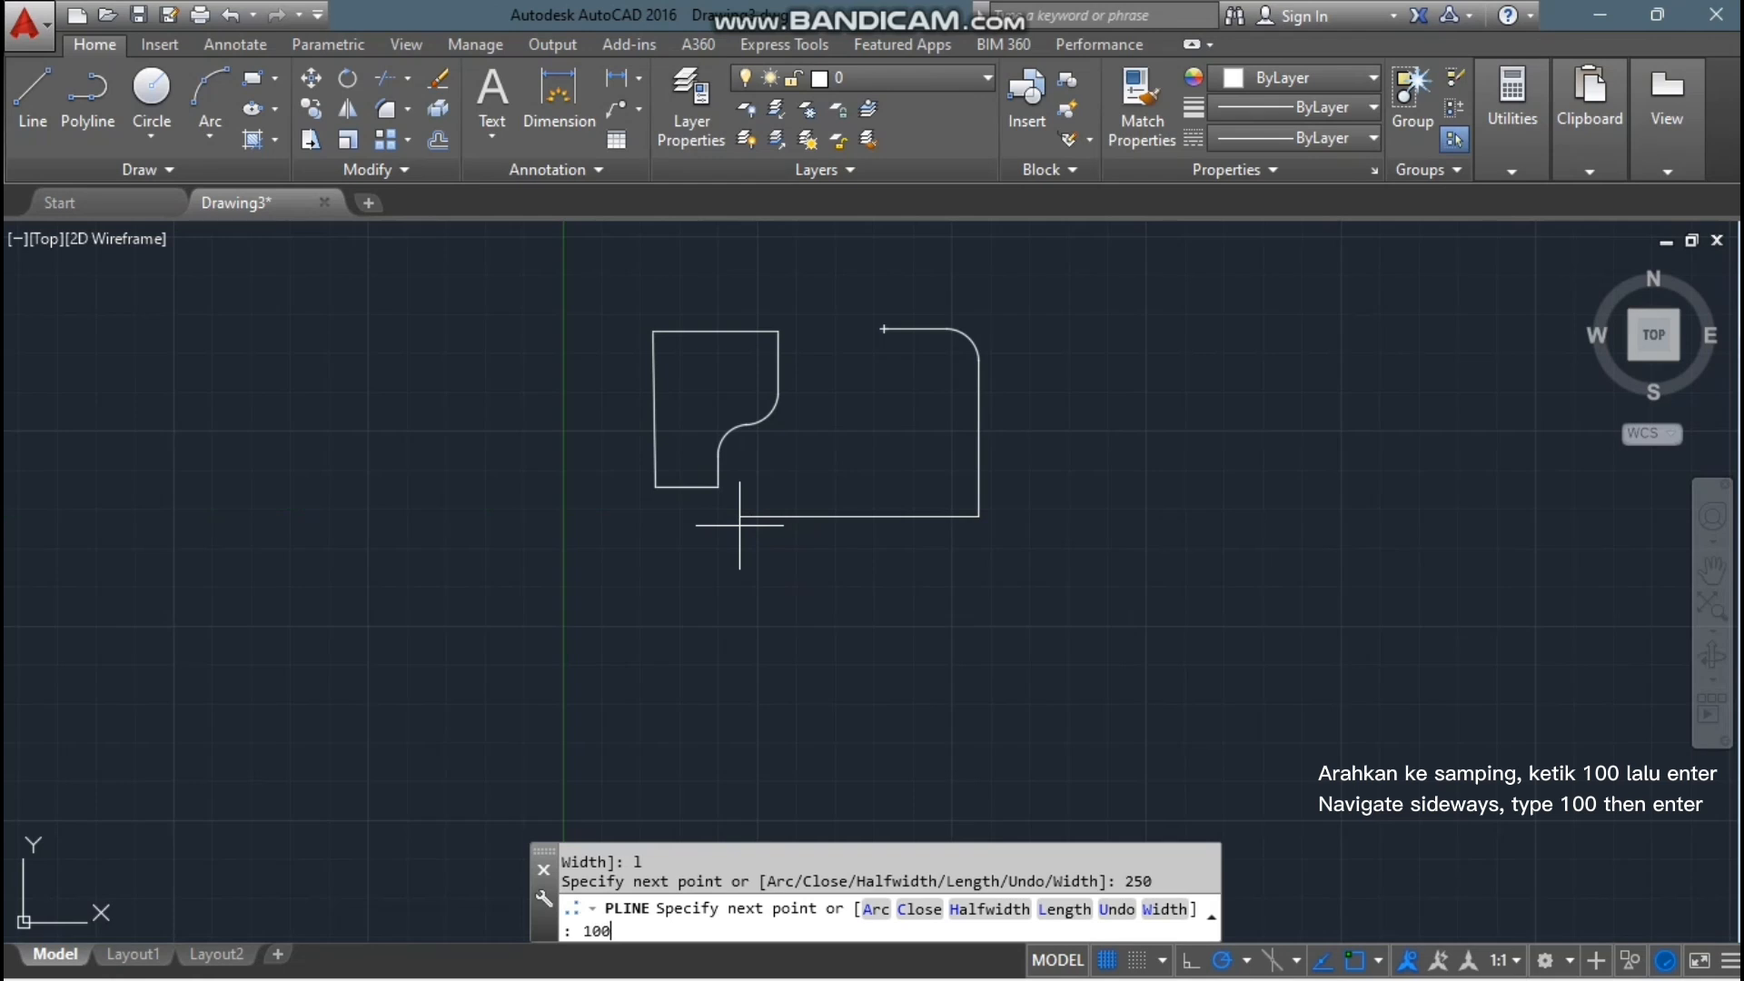
key(Return)
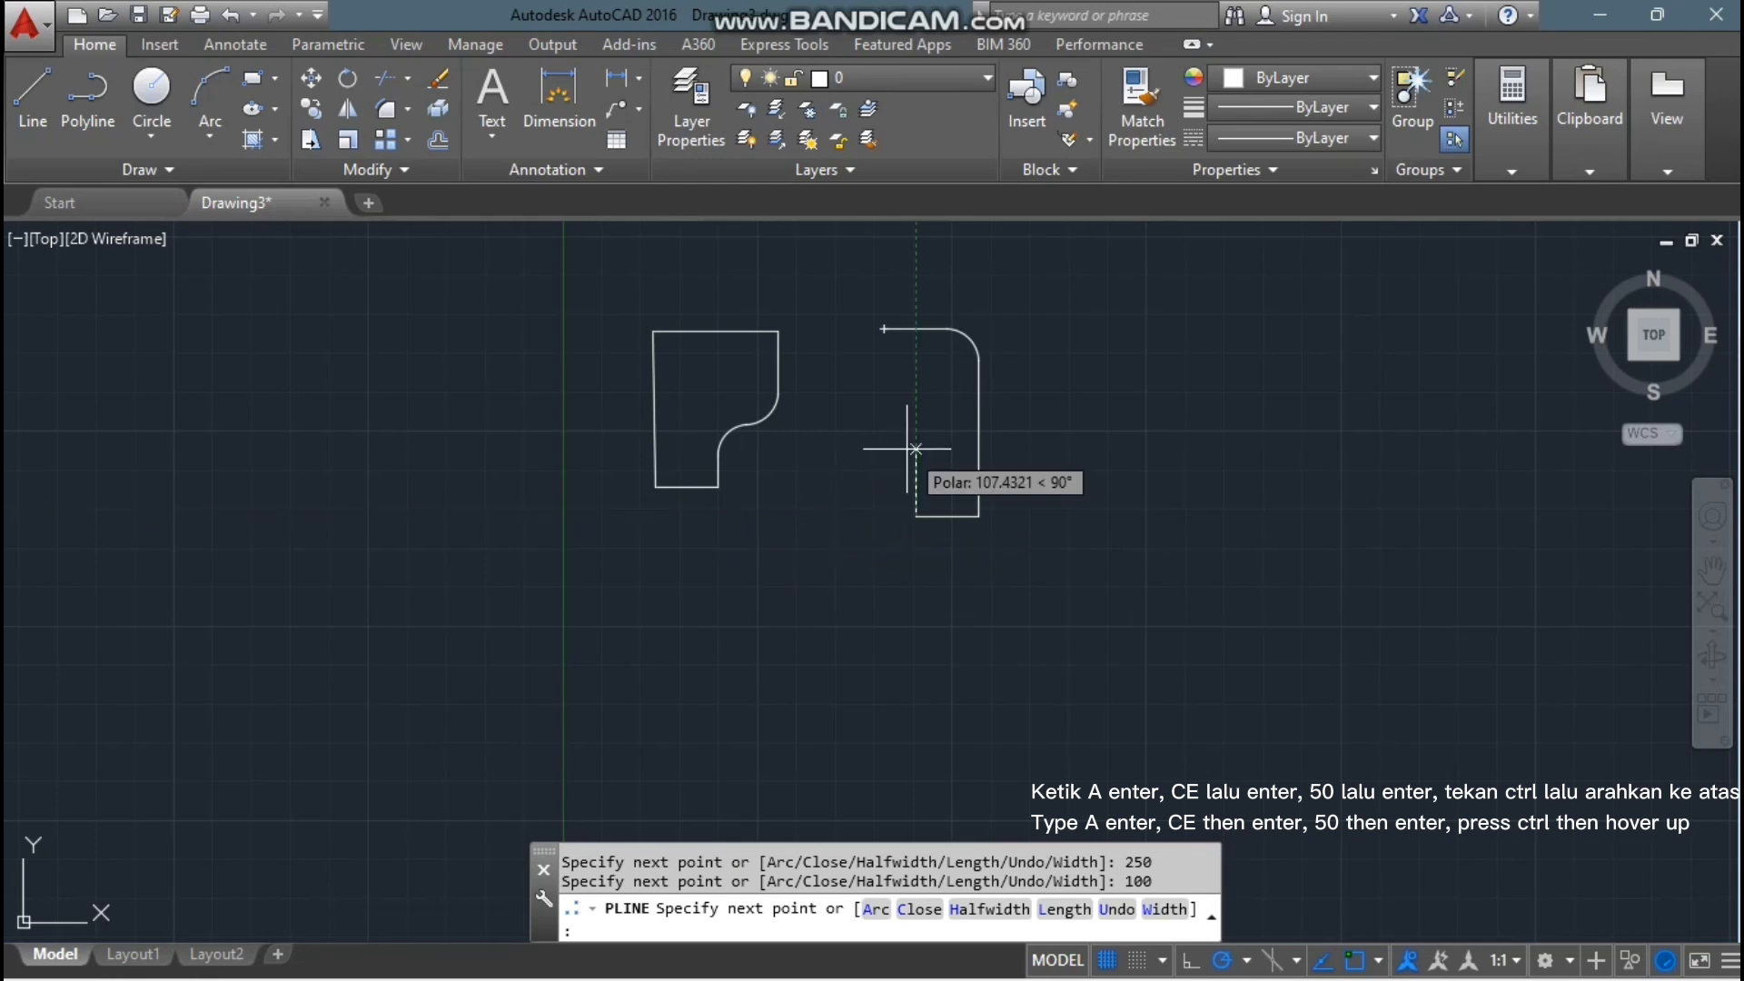
Step: Add a clockwise quarter-circle arc centred 50 units above the bottom segment's left end, finishing directly left of the centre
text(a)
key(Return)
text(ce)
key(Return)
text(5)
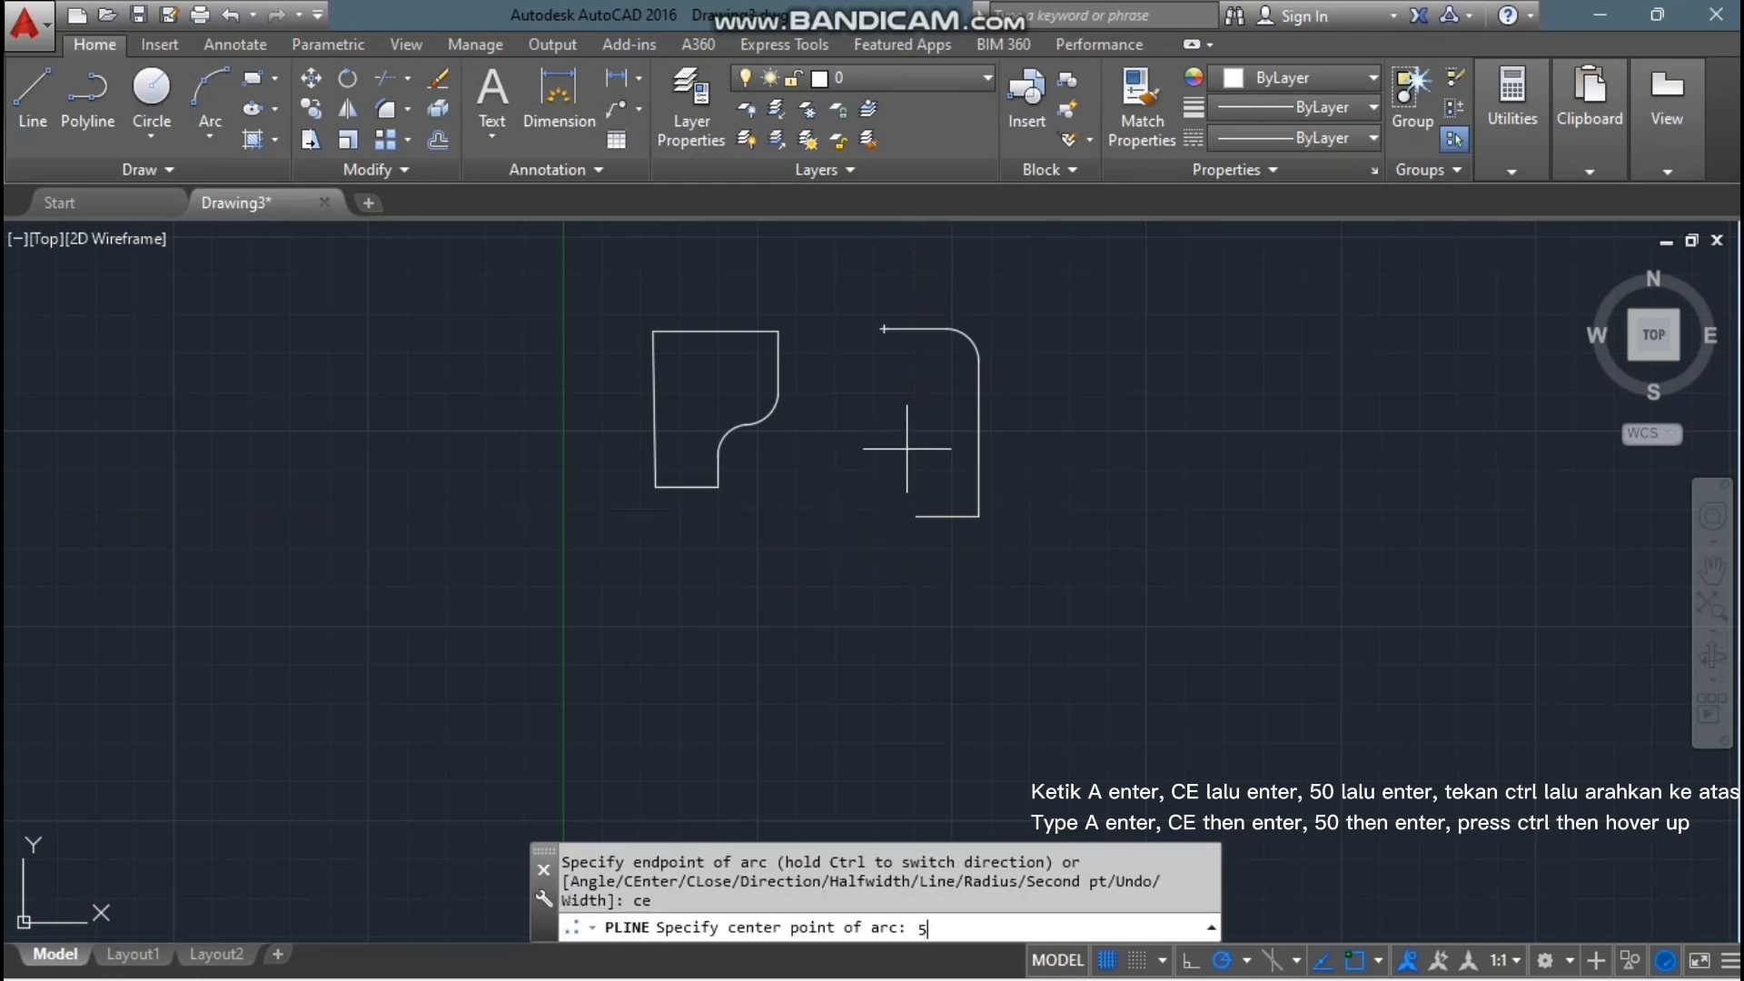
text(0)
key(Return)
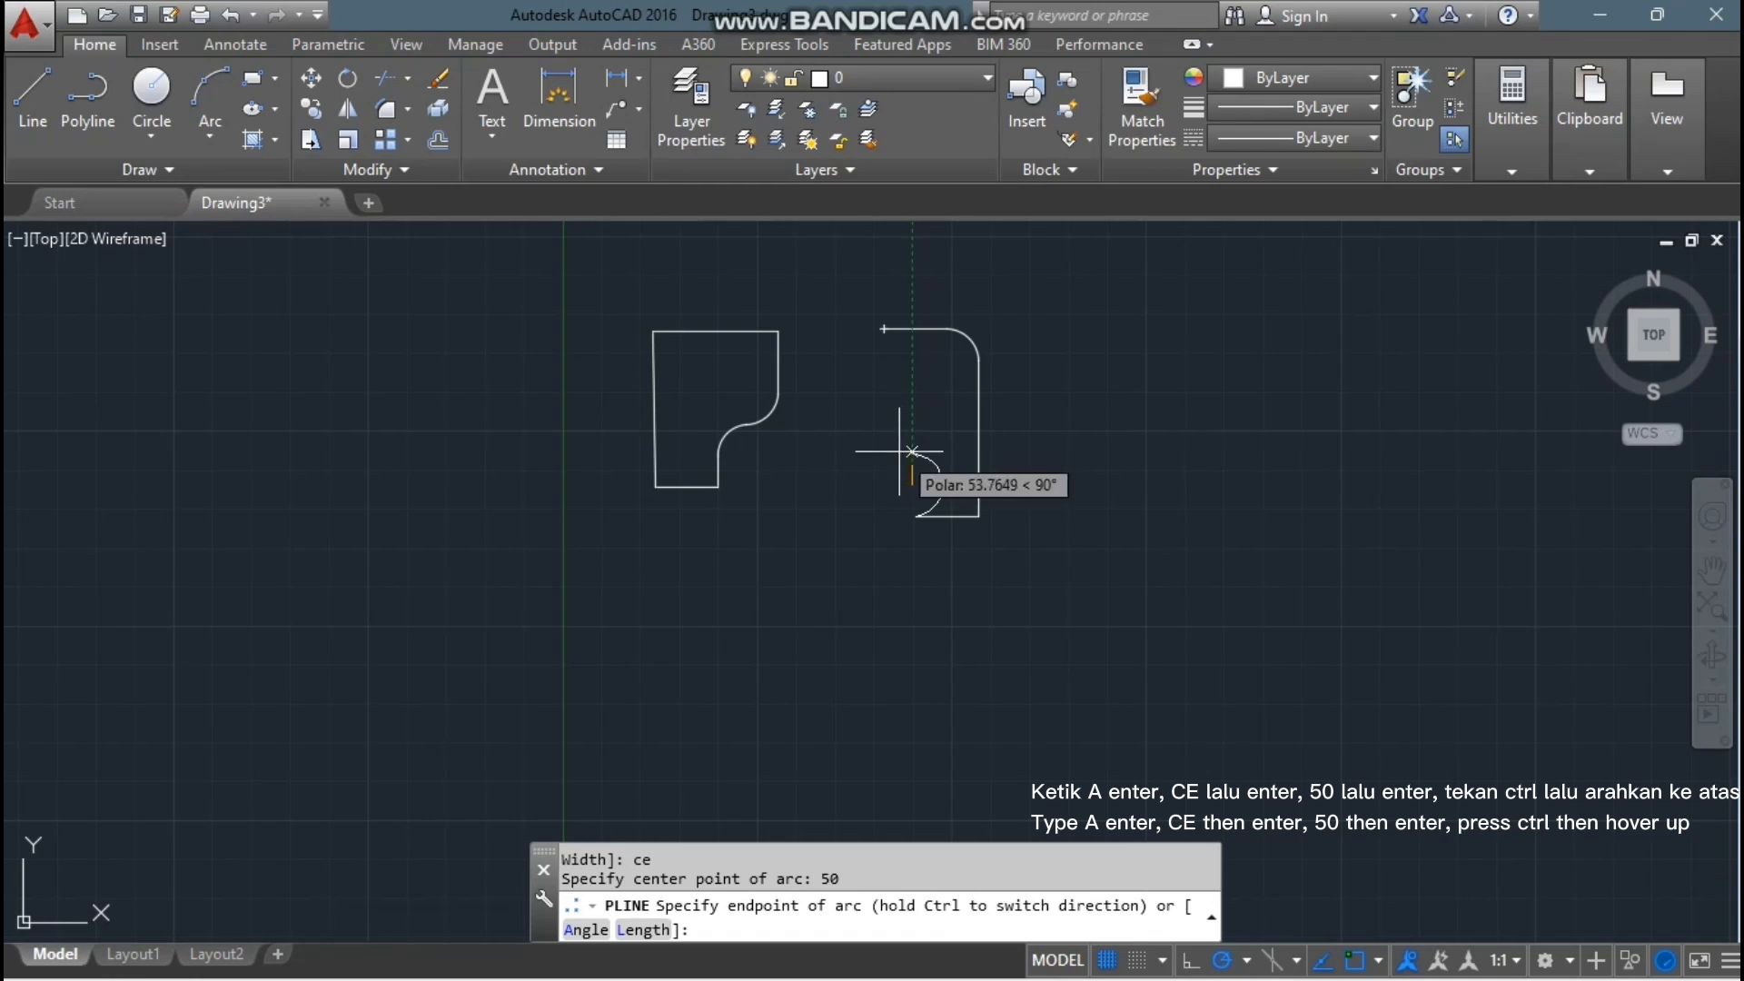
click(834, 495)
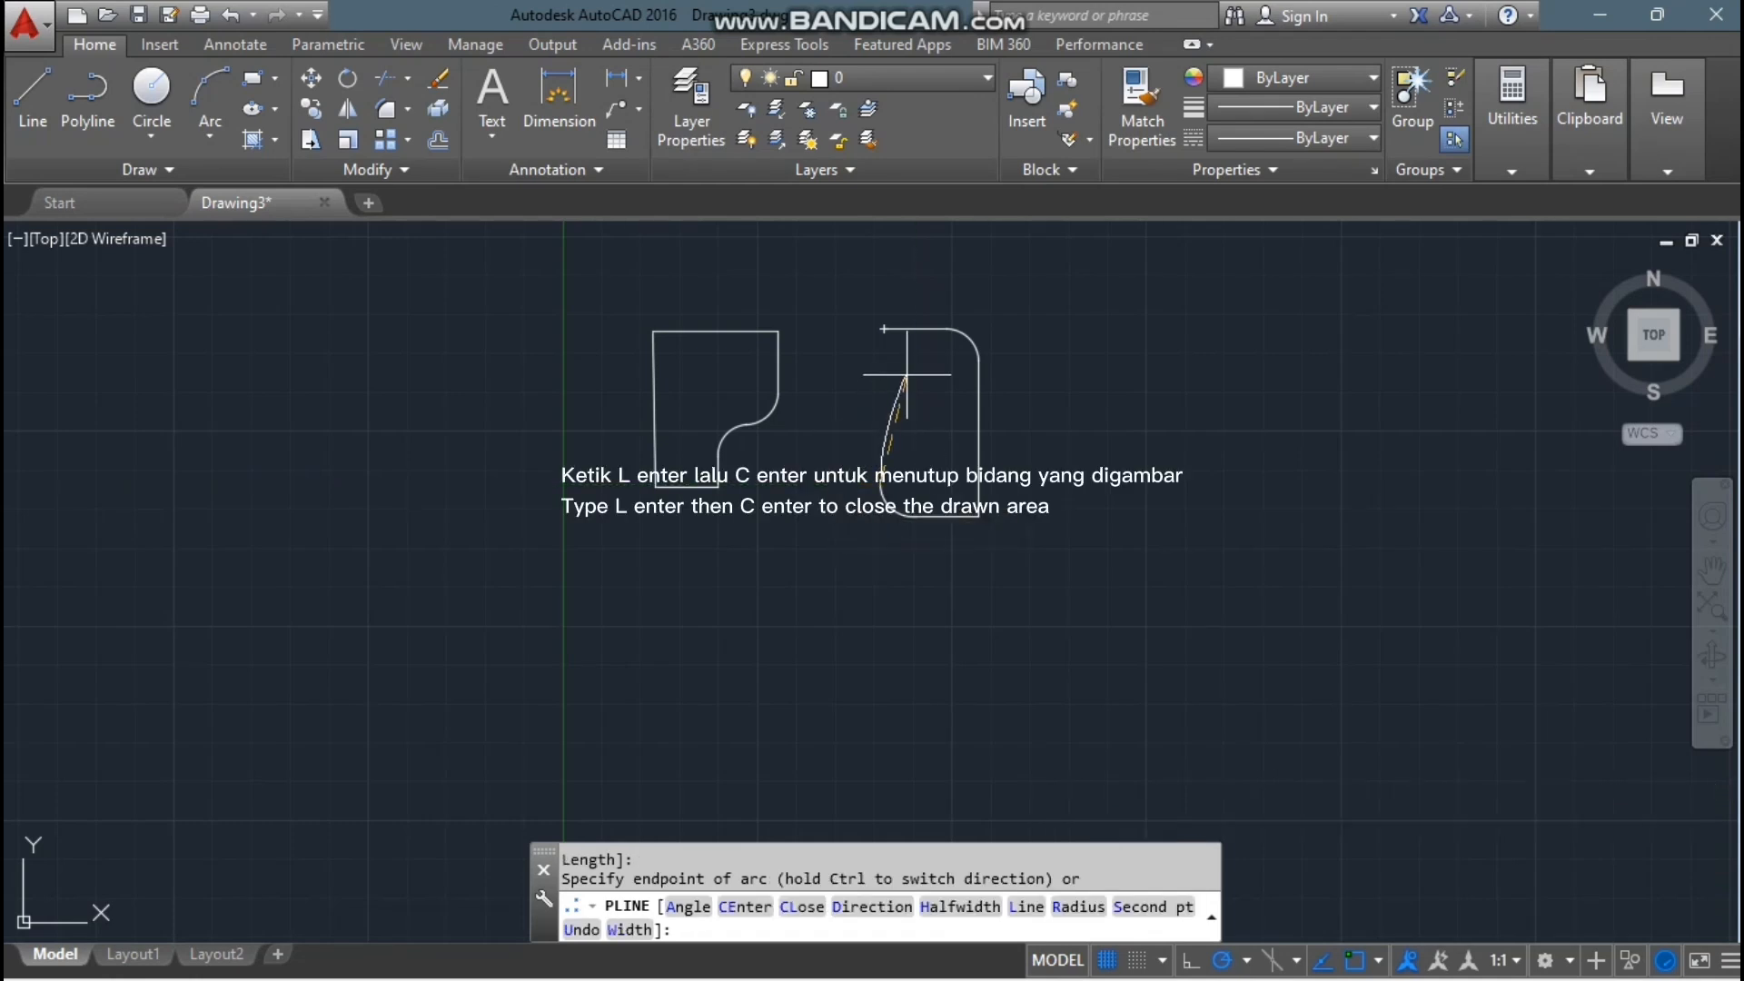
Step: Return to straight segments and close the second polyline back to its start point
text(l)
key(Return)
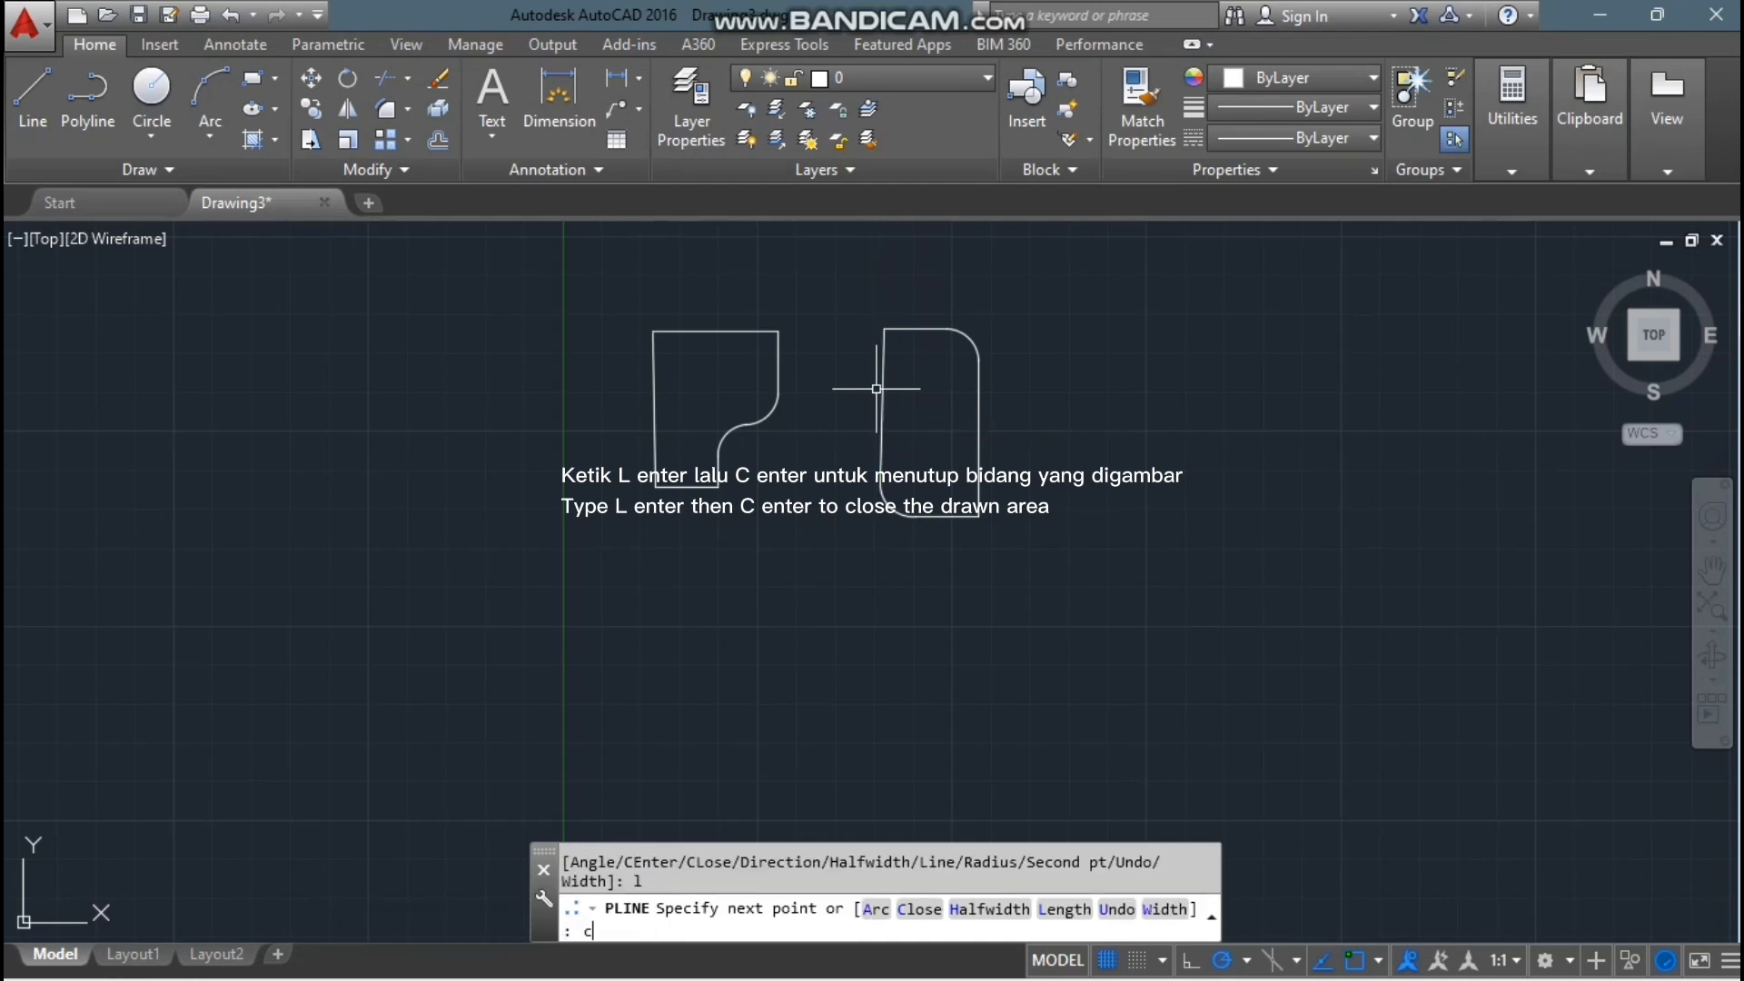
text(c)
key(Return)
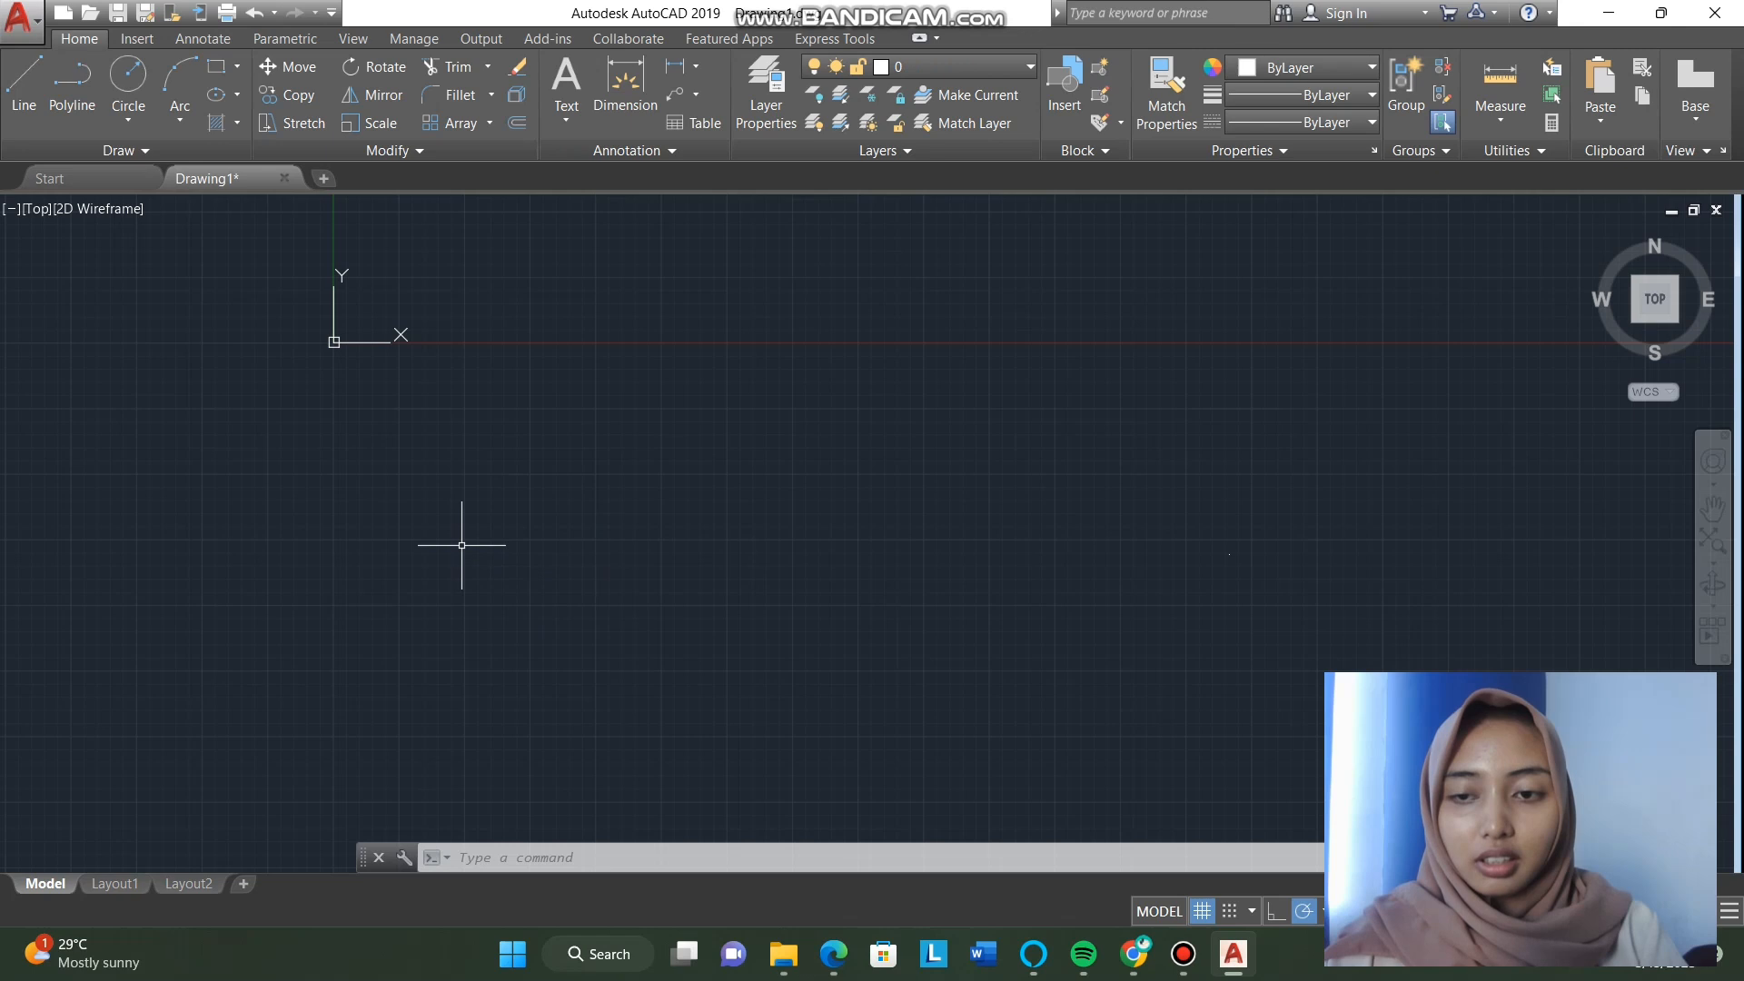
Step: Start a new polyline in empty space below the origin and draw a straight segment 150 units to the right
text(pl)
key(Return)
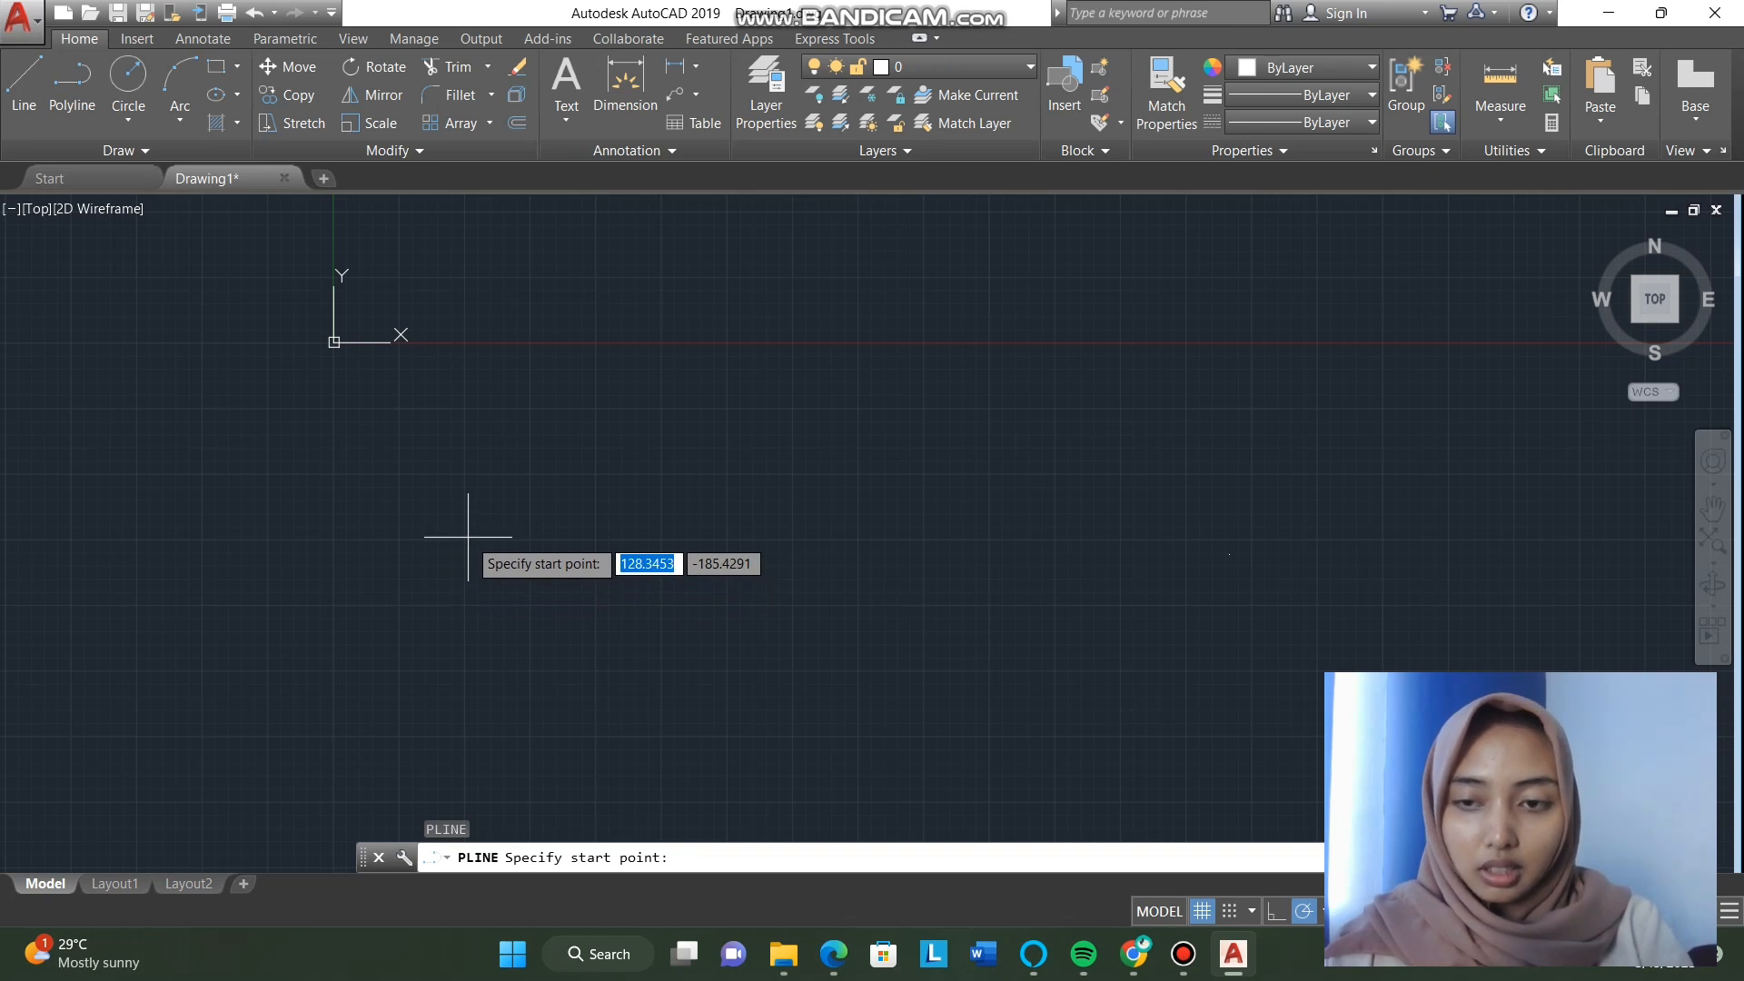
click(467, 540)
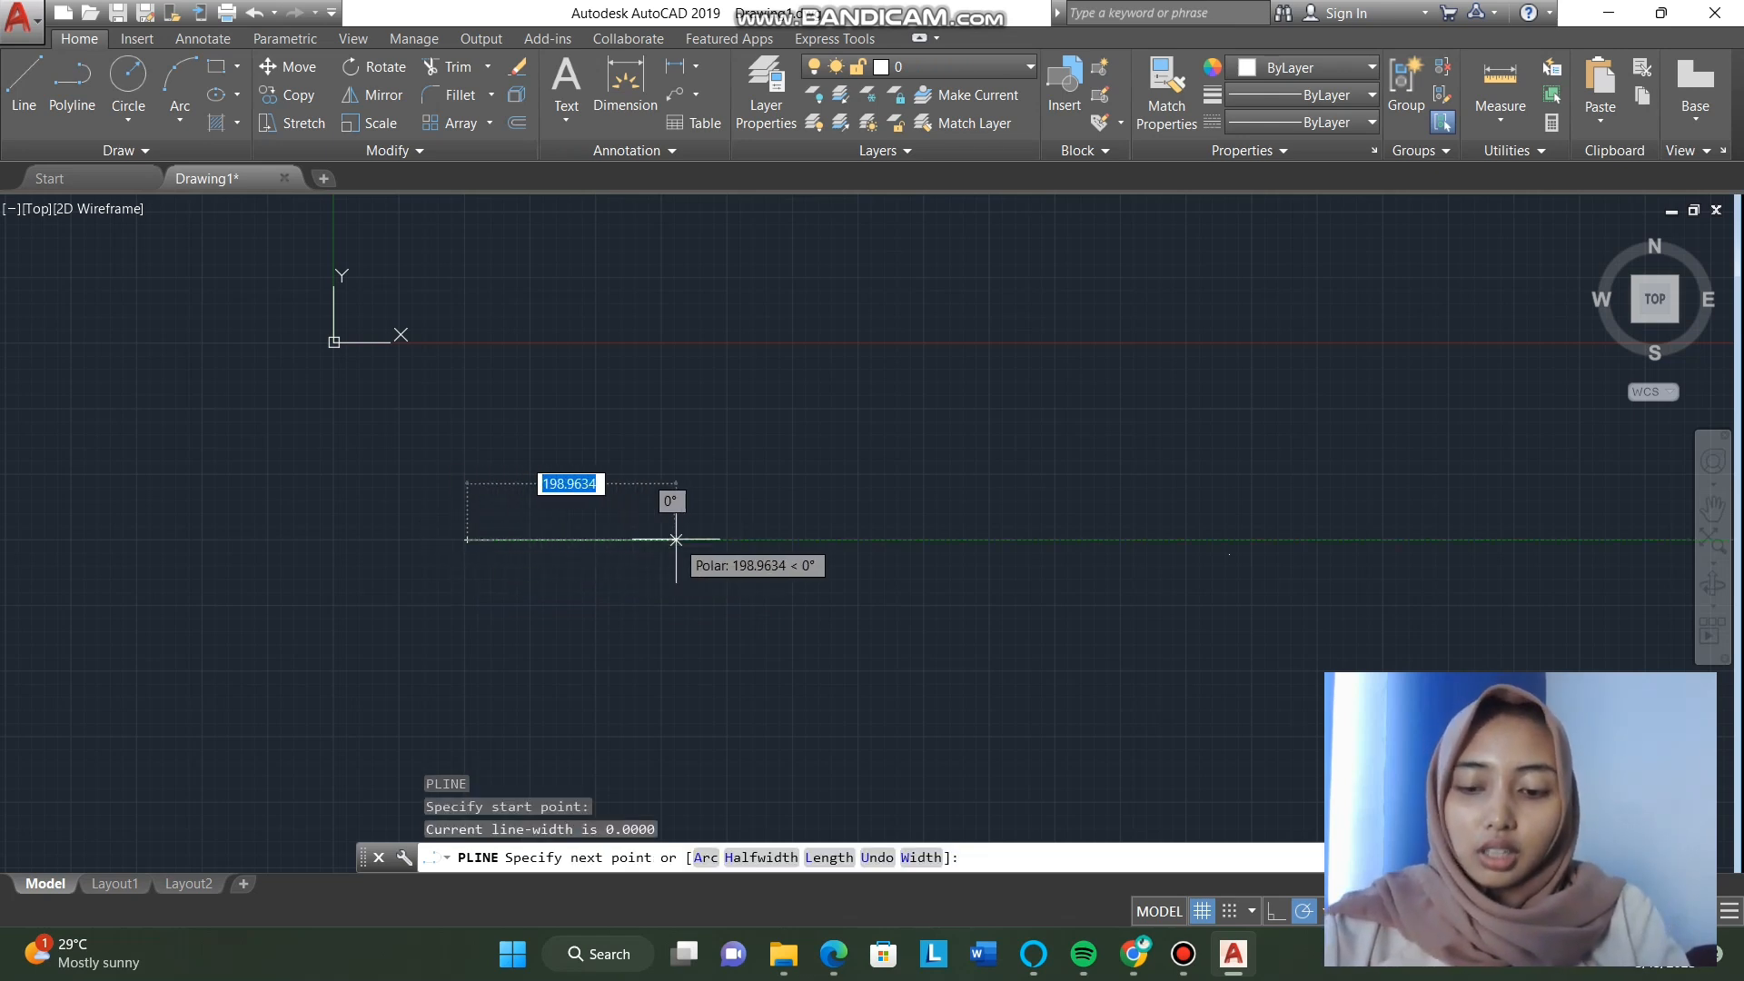
text(150)
key(Return)
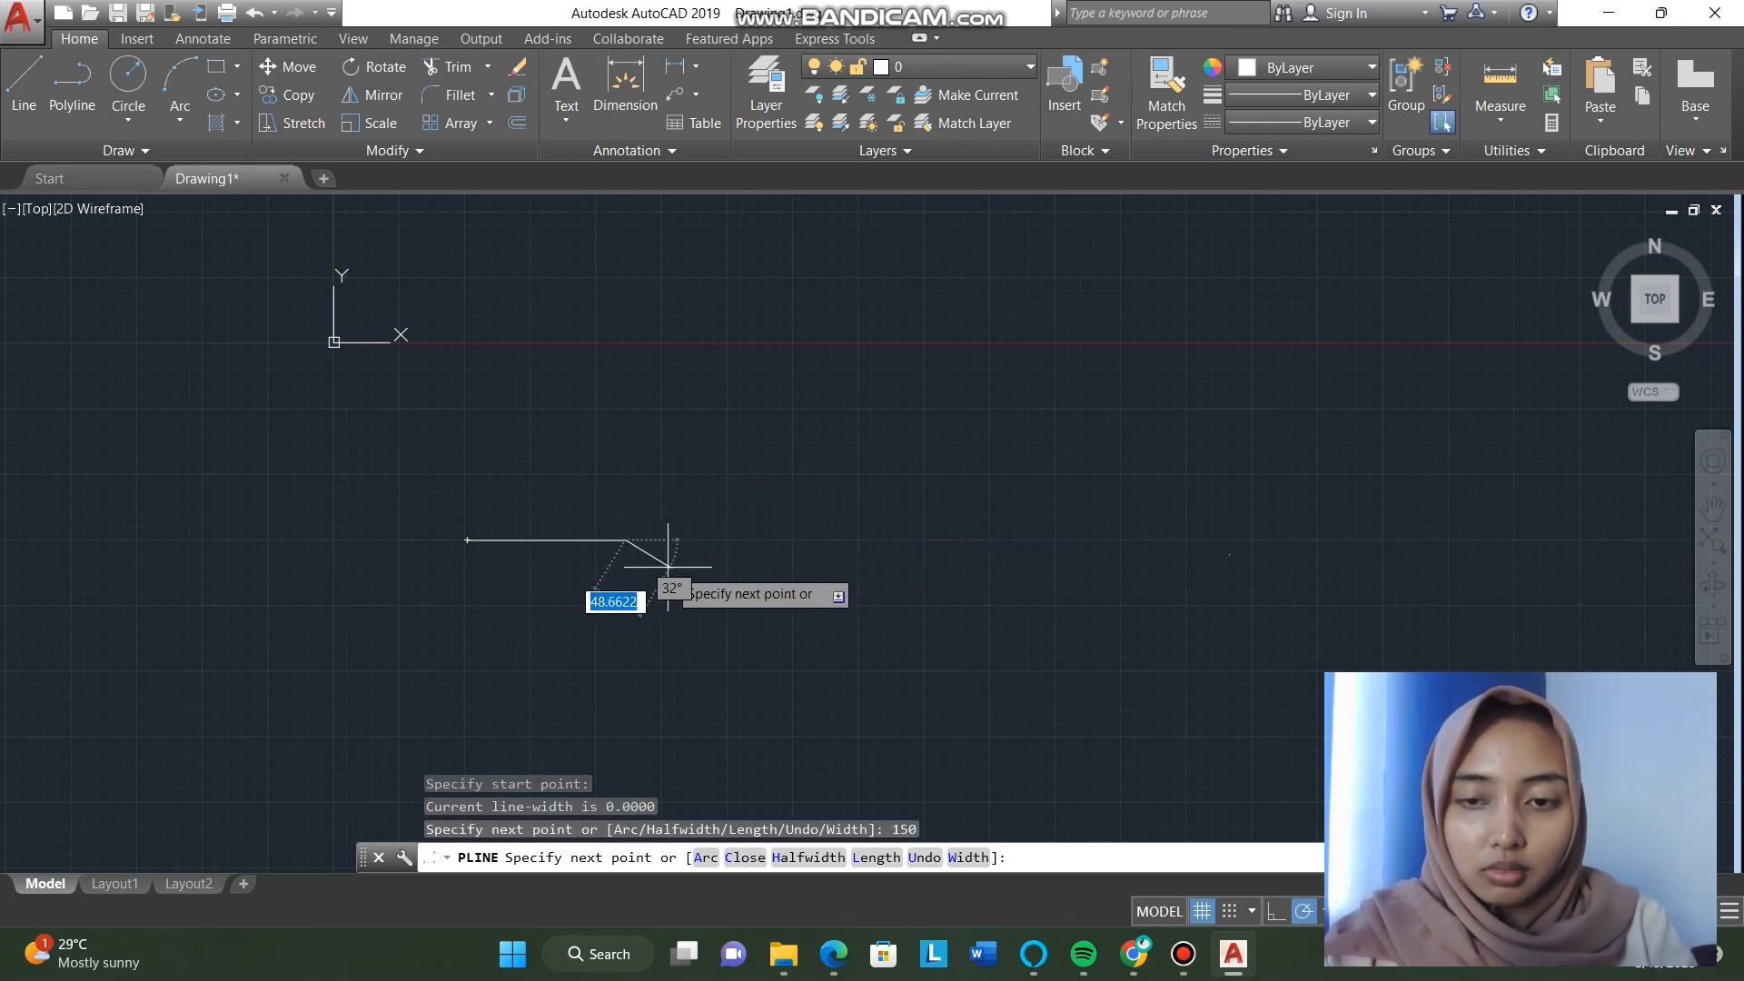
Step: Add a clockwise quarter-circle arc centred 70.7 units below the straight segment's end, finishing directly right of the centre
text(a)
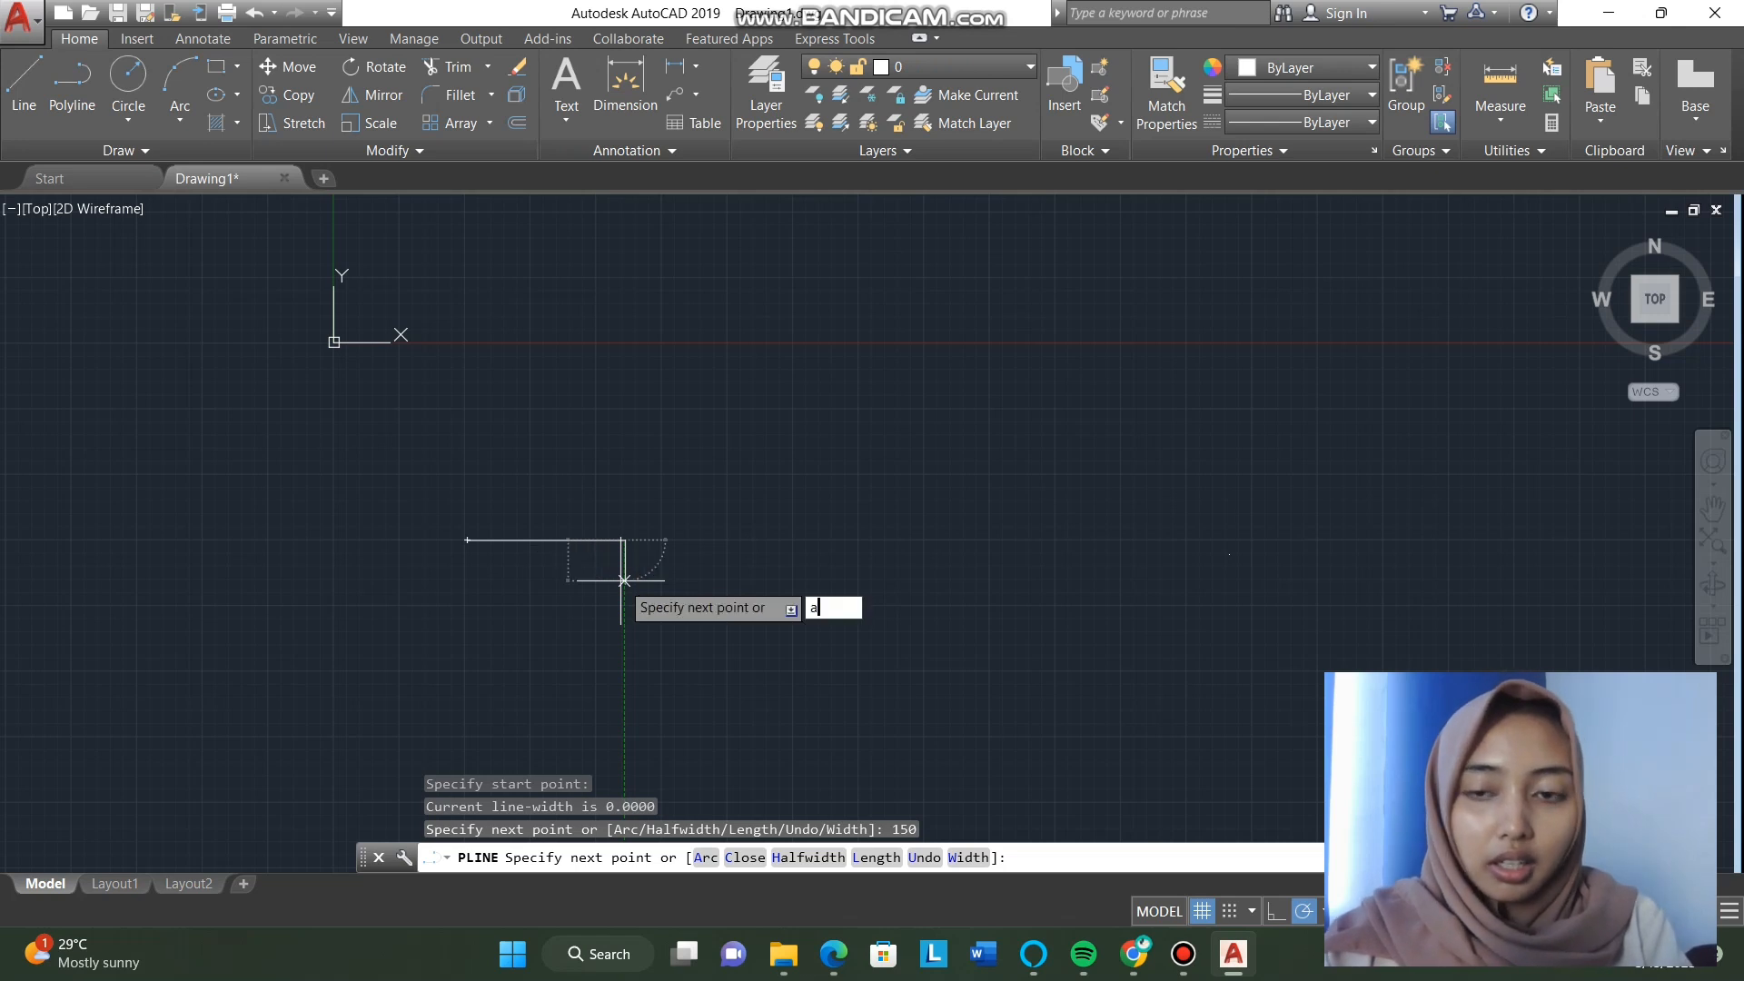
key(Return)
text(ce)
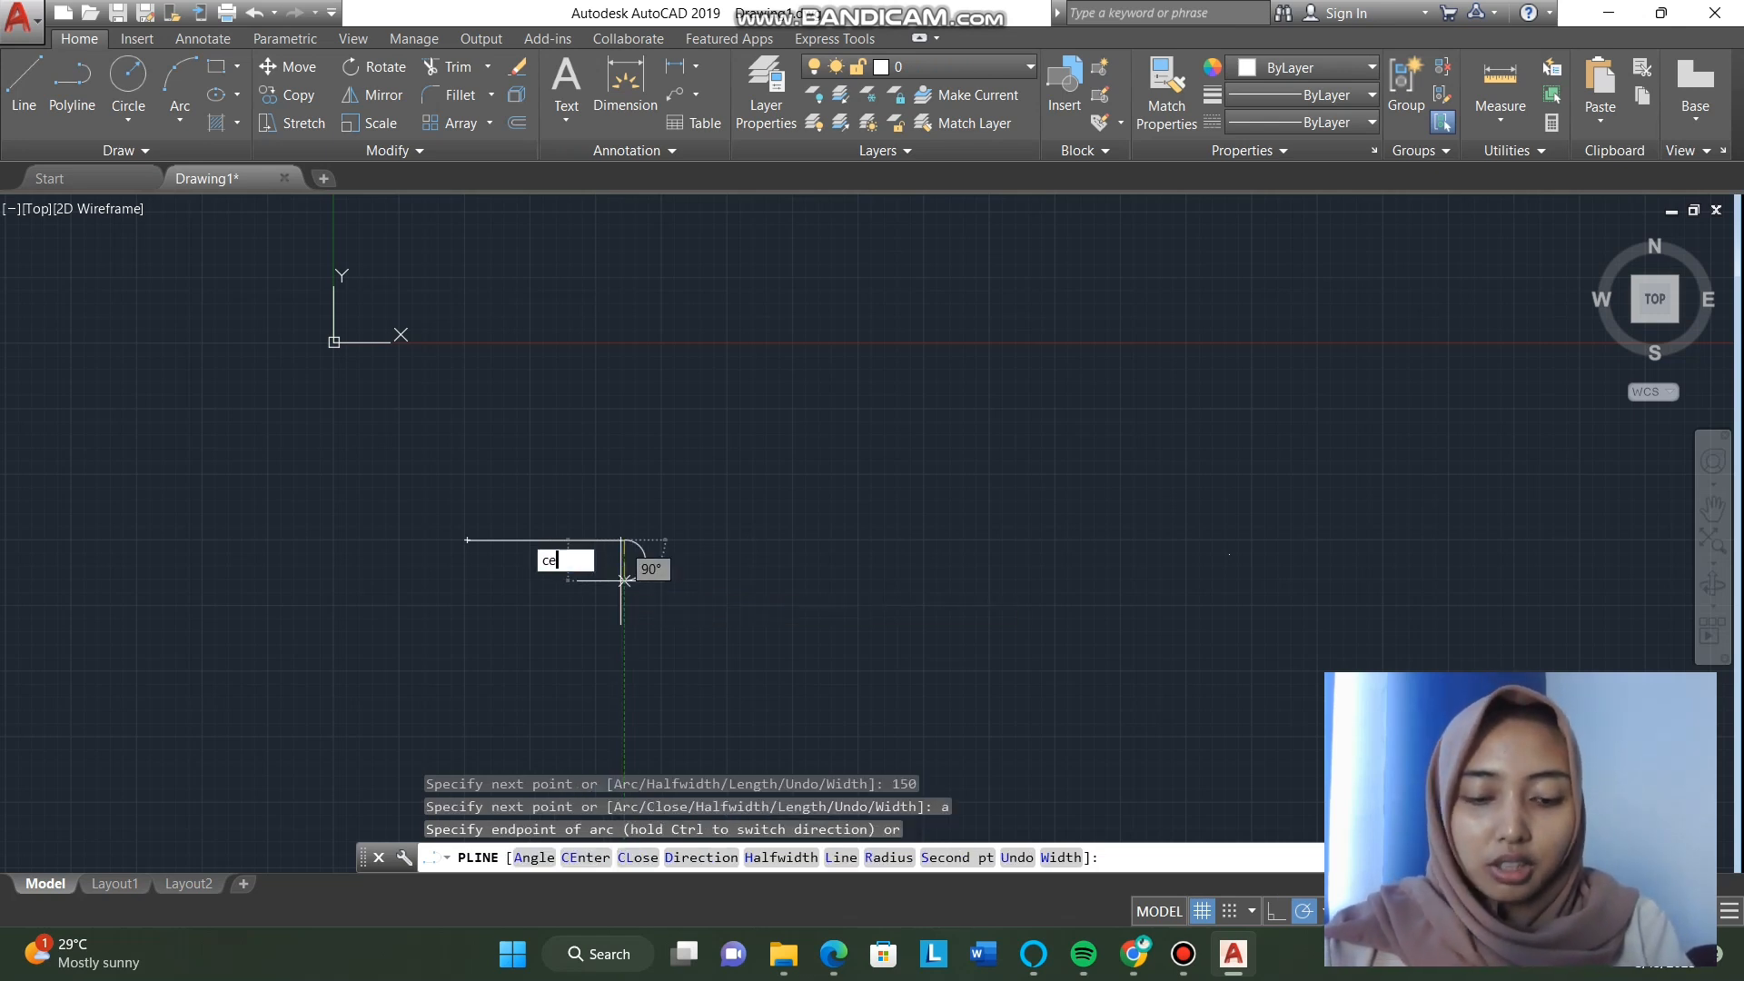
key(Return)
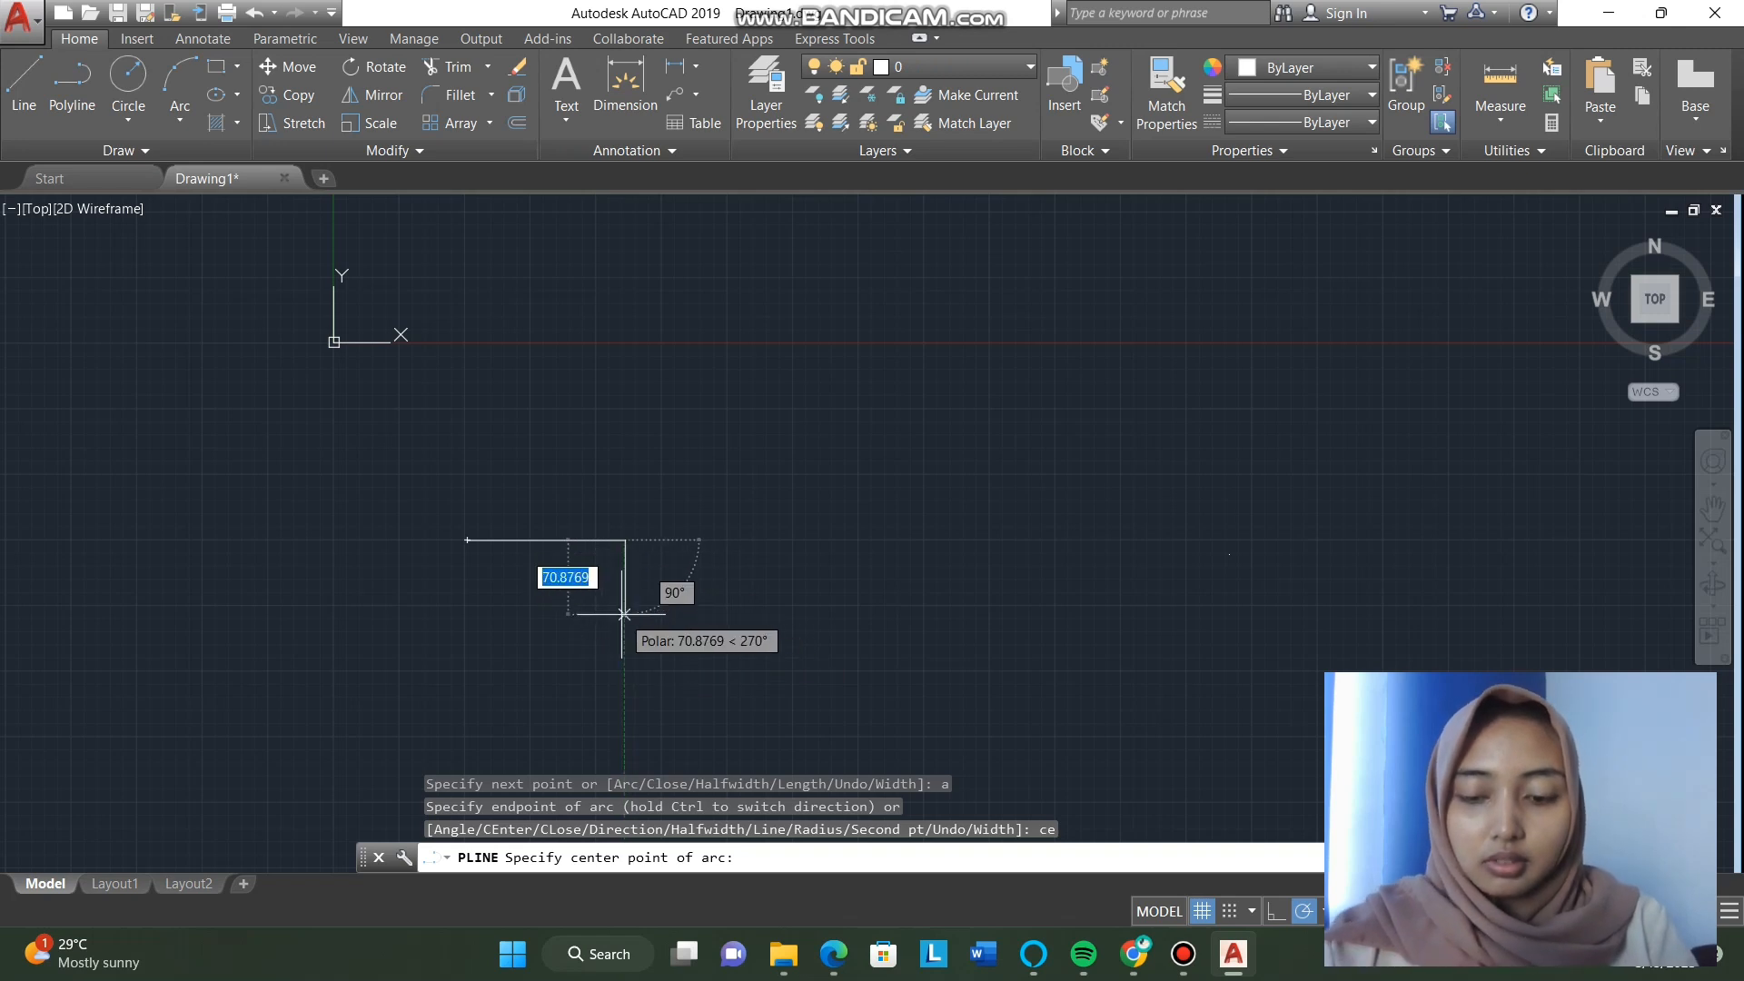
text(70)
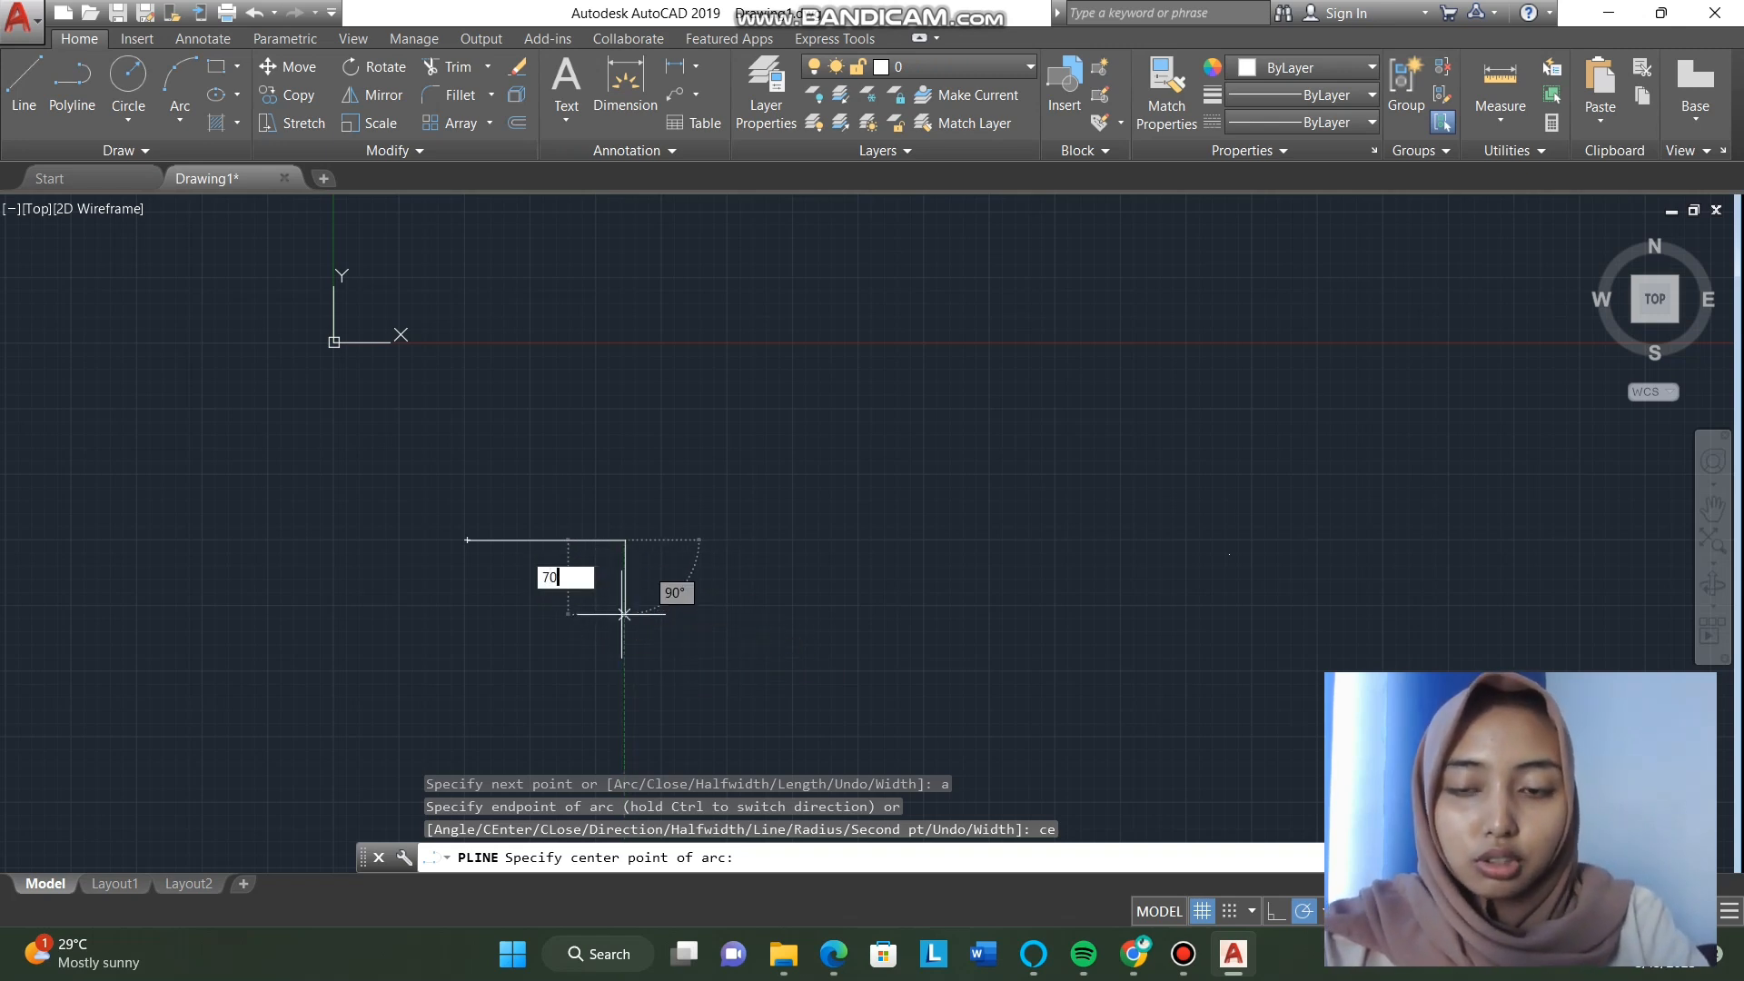
key(Return)
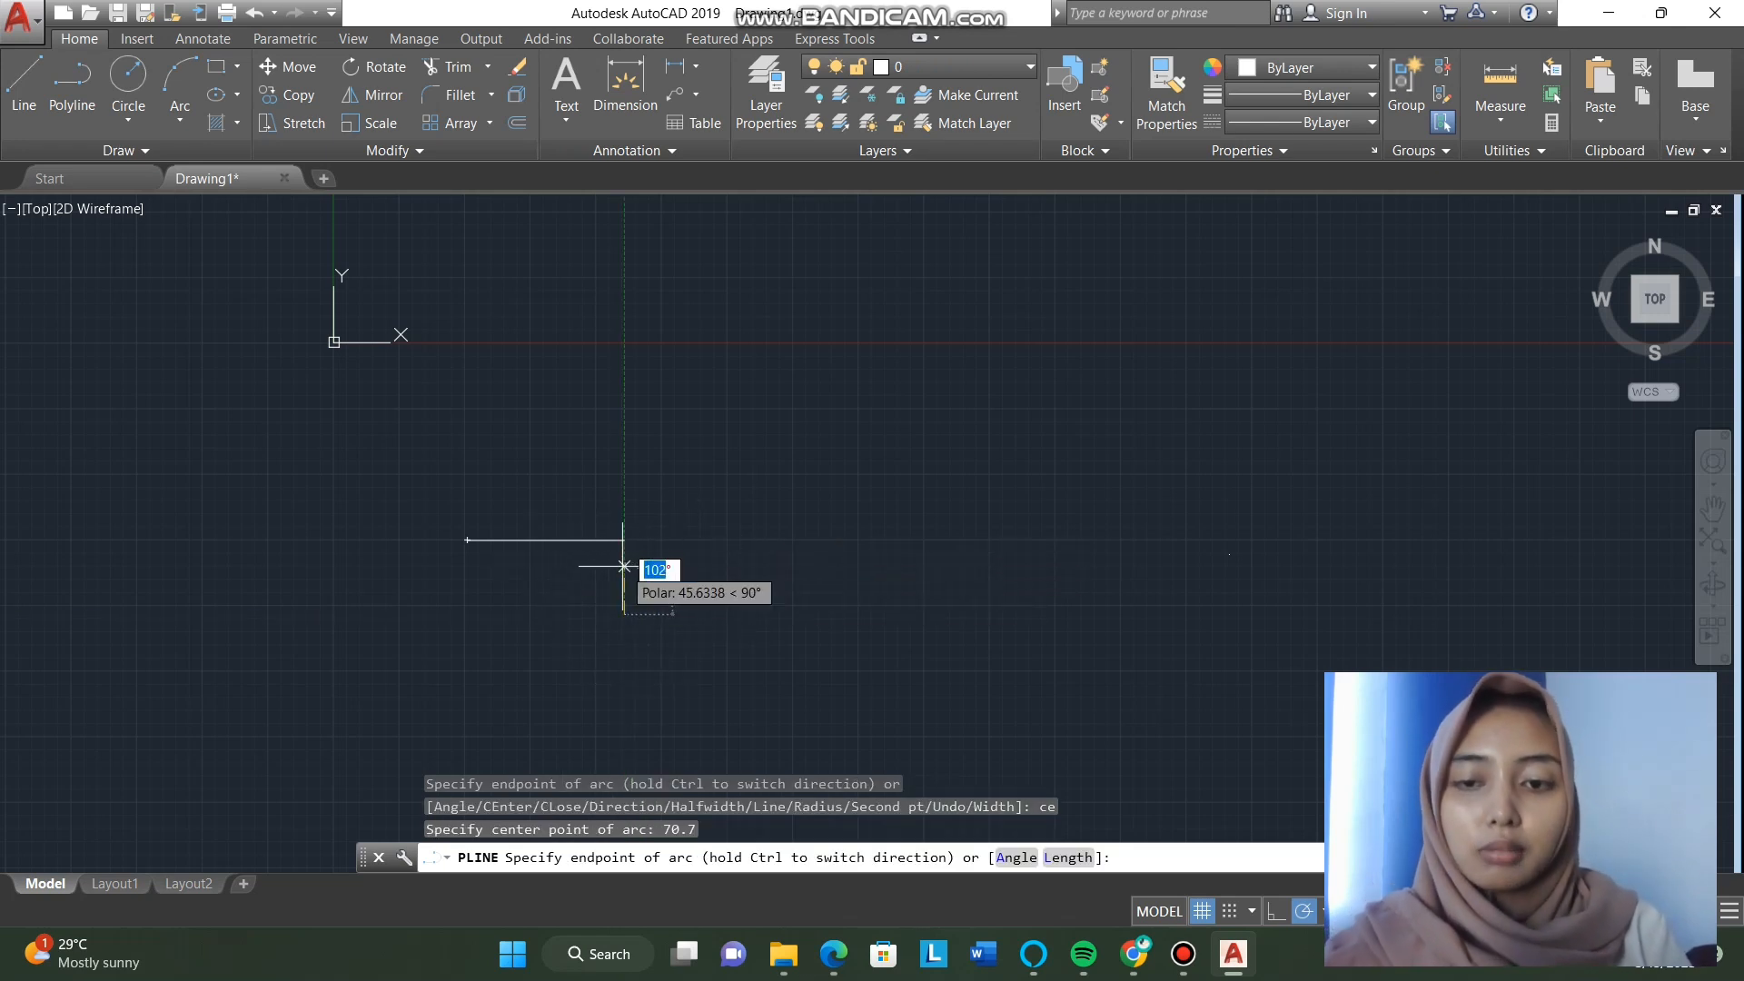
click(725, 614)
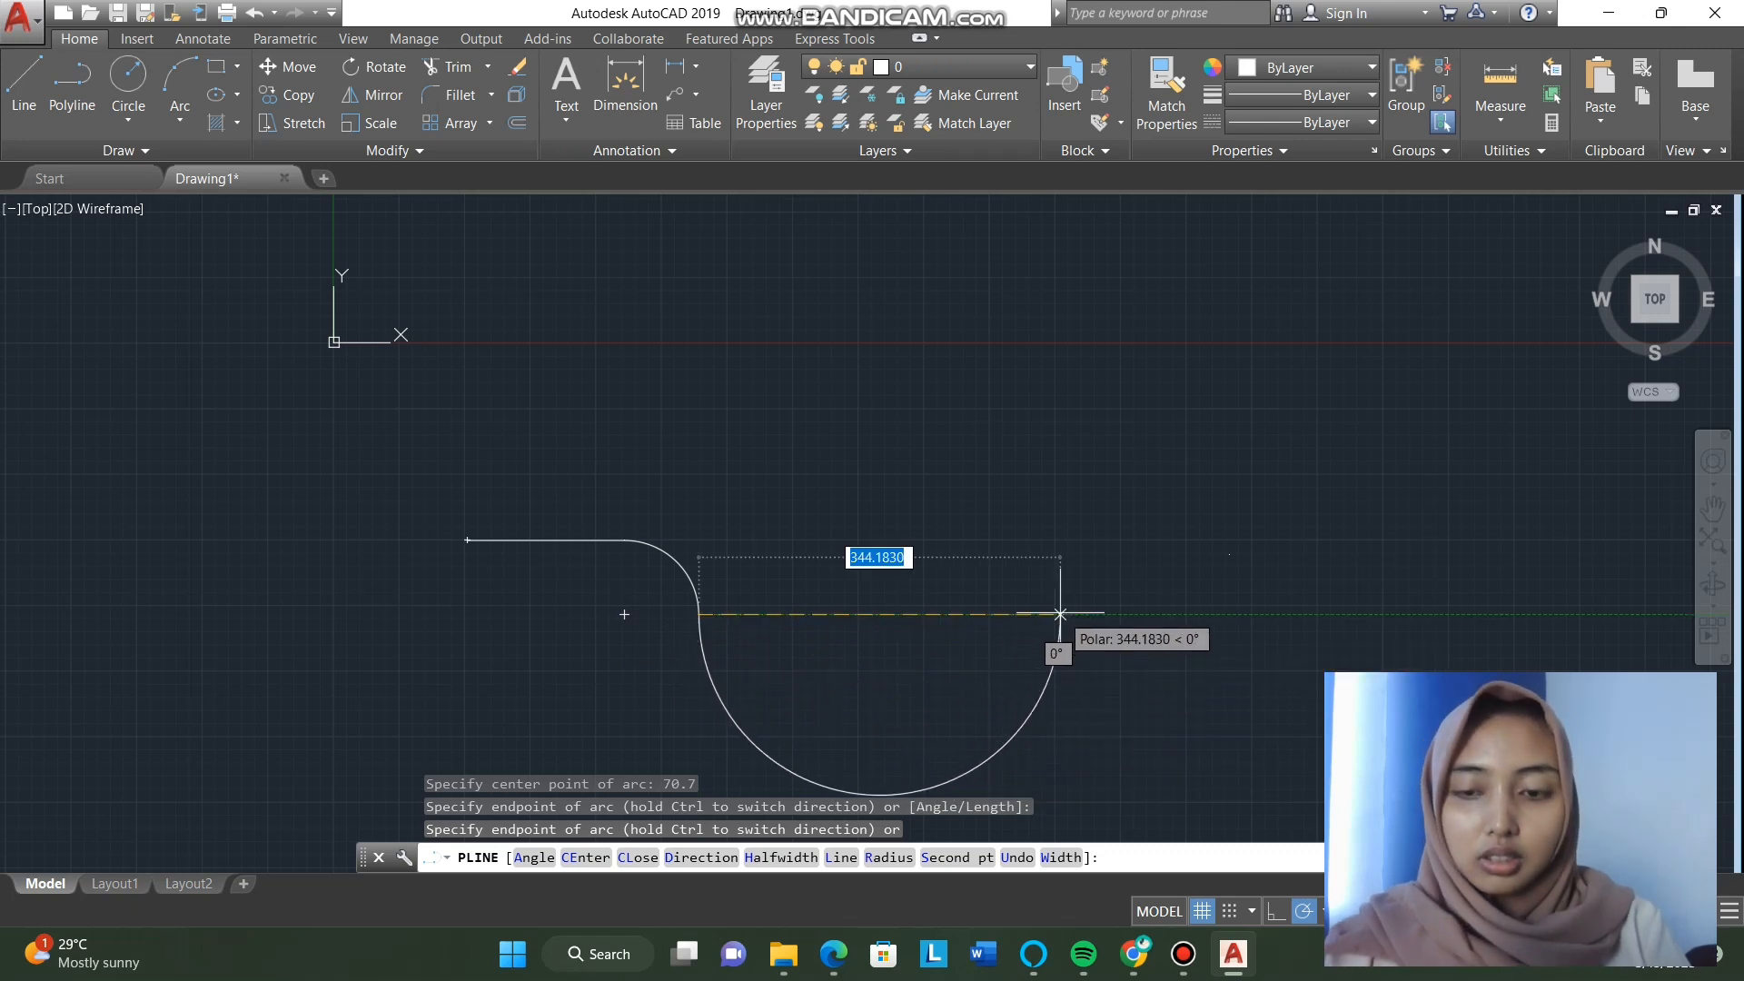
Step: Continue the polyline with two consecutive 150-unit arcs horizontally to the right and a 70.7-unit arc about 52° down to the right
text(150)
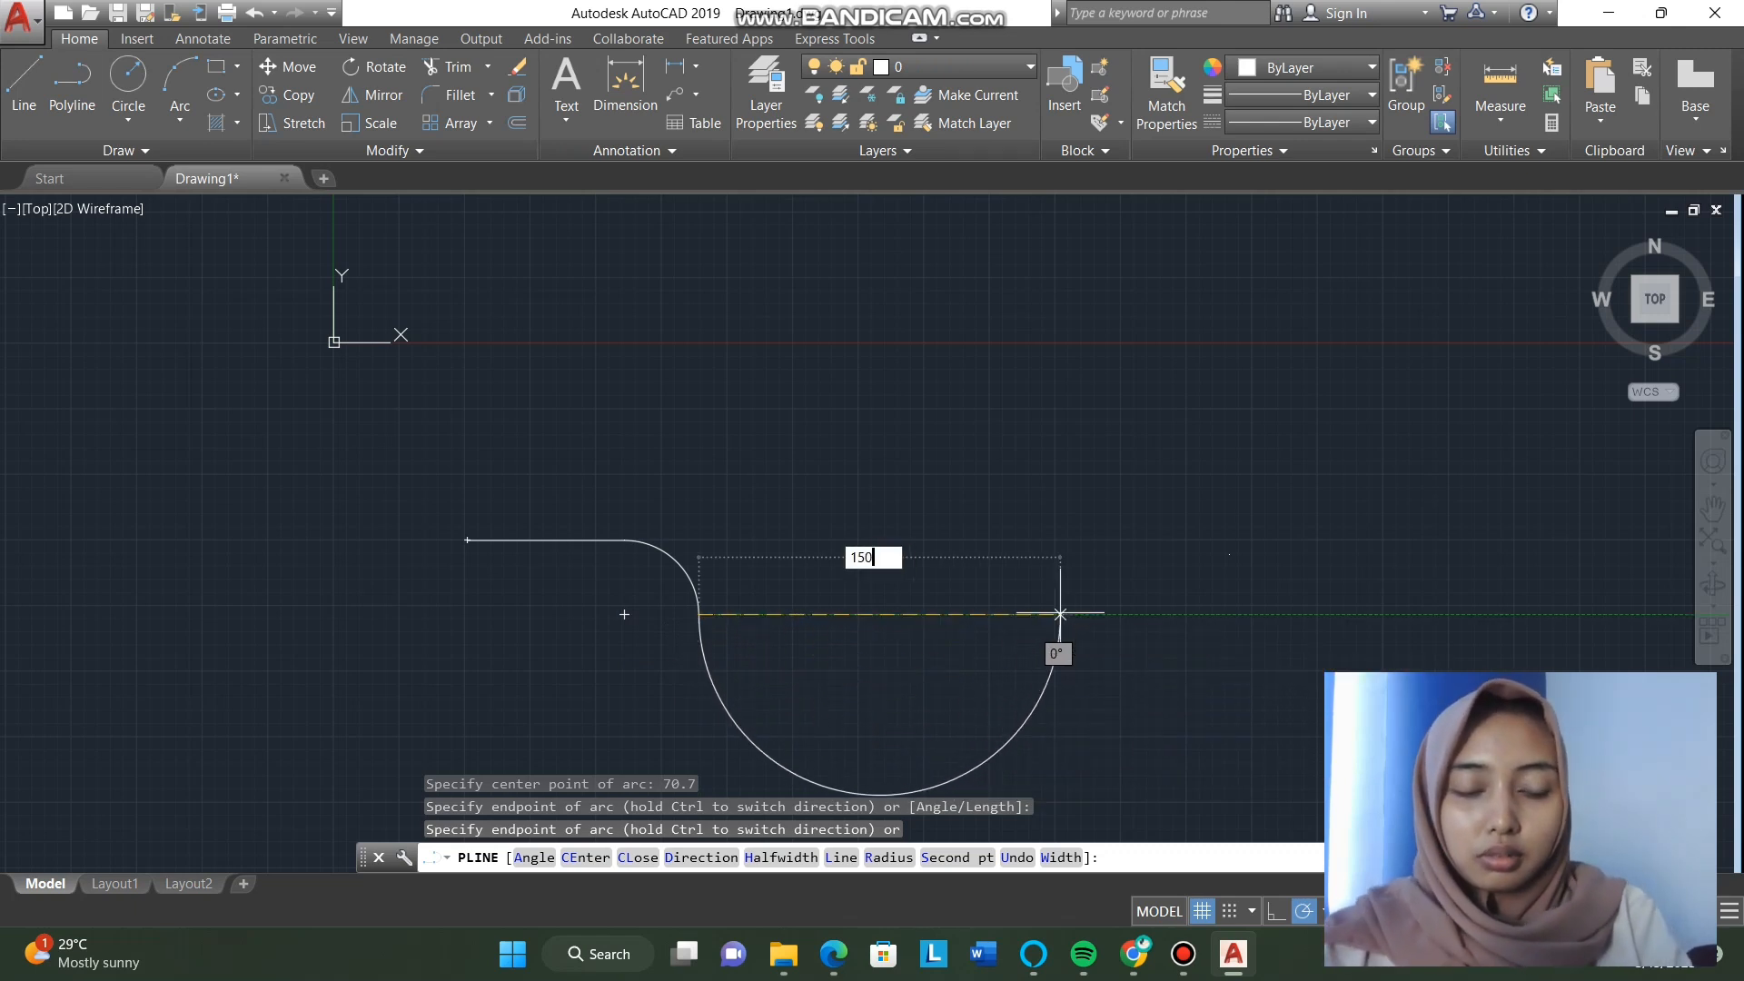
key(Return)
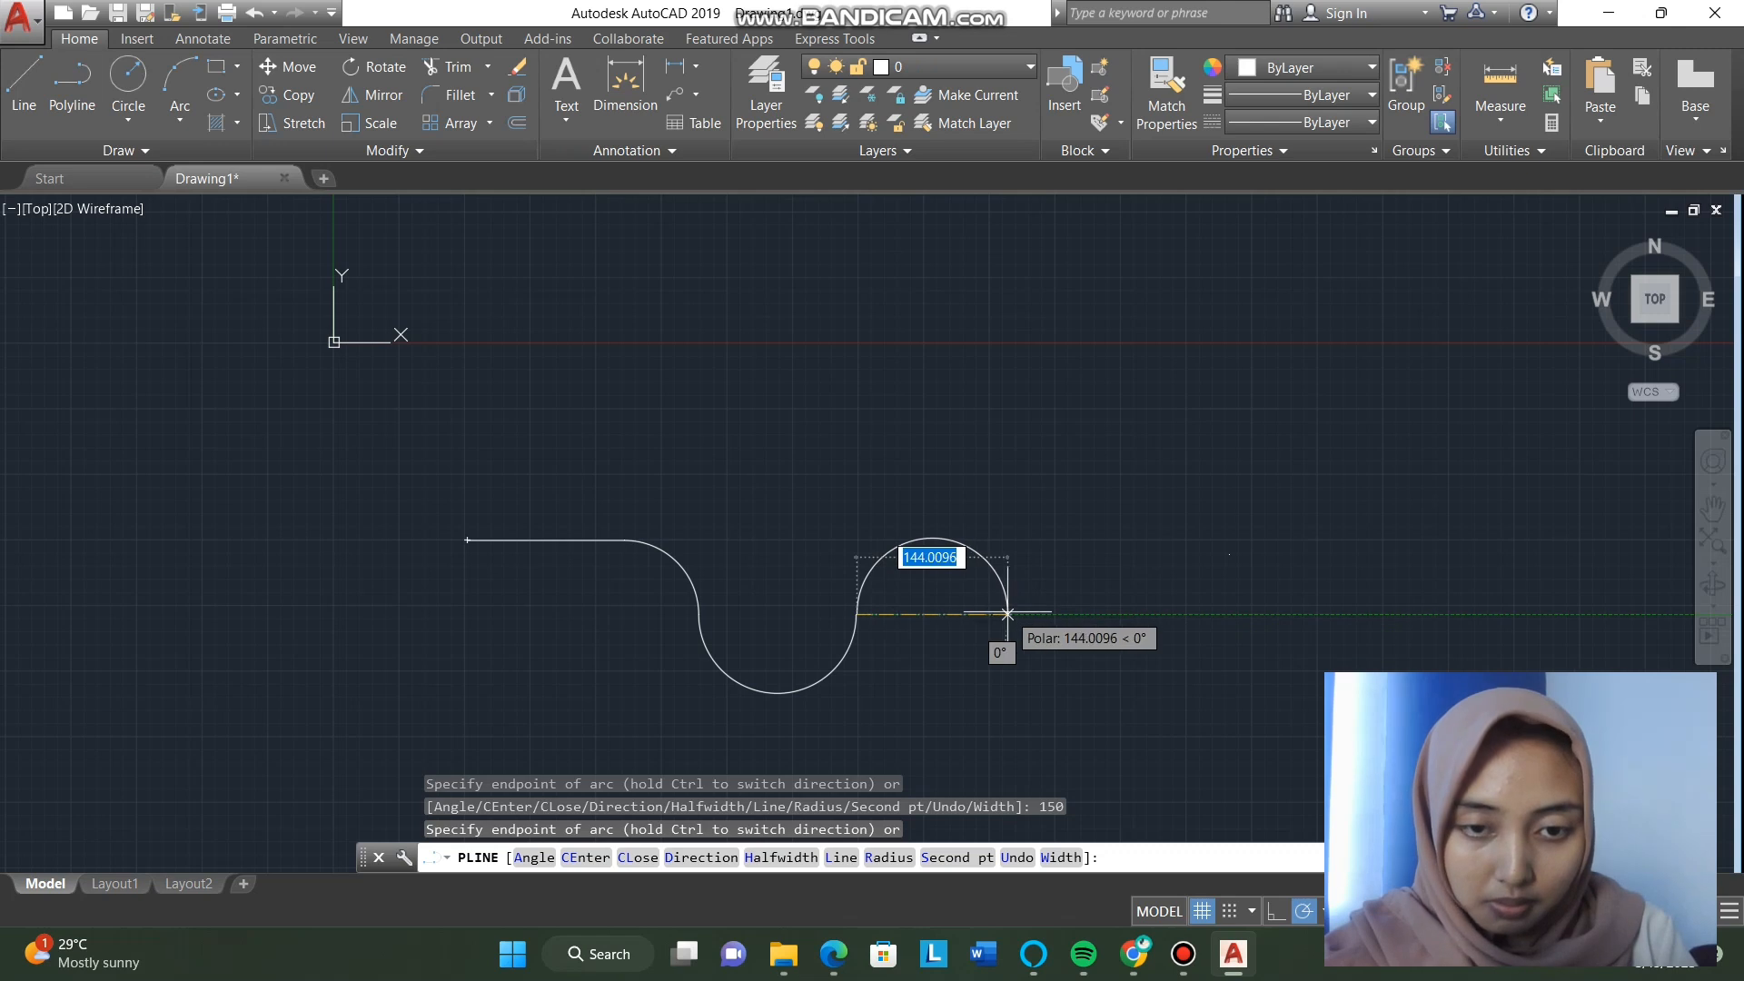
text(150)
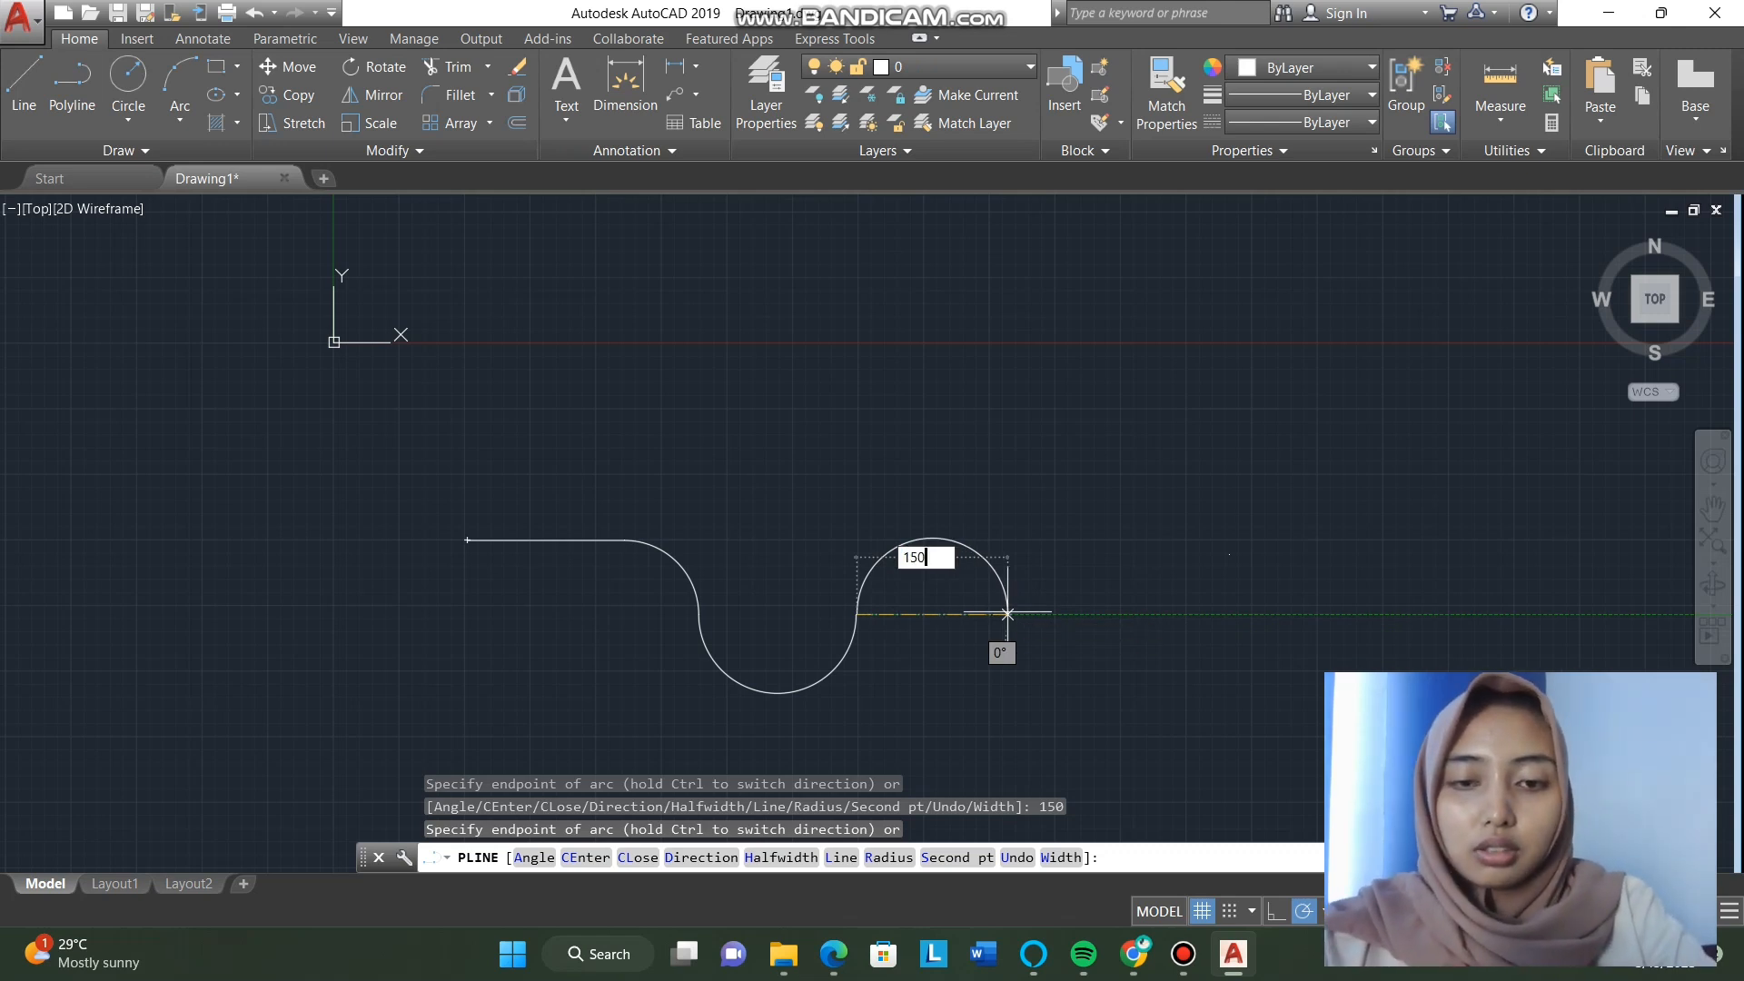
key(Return)
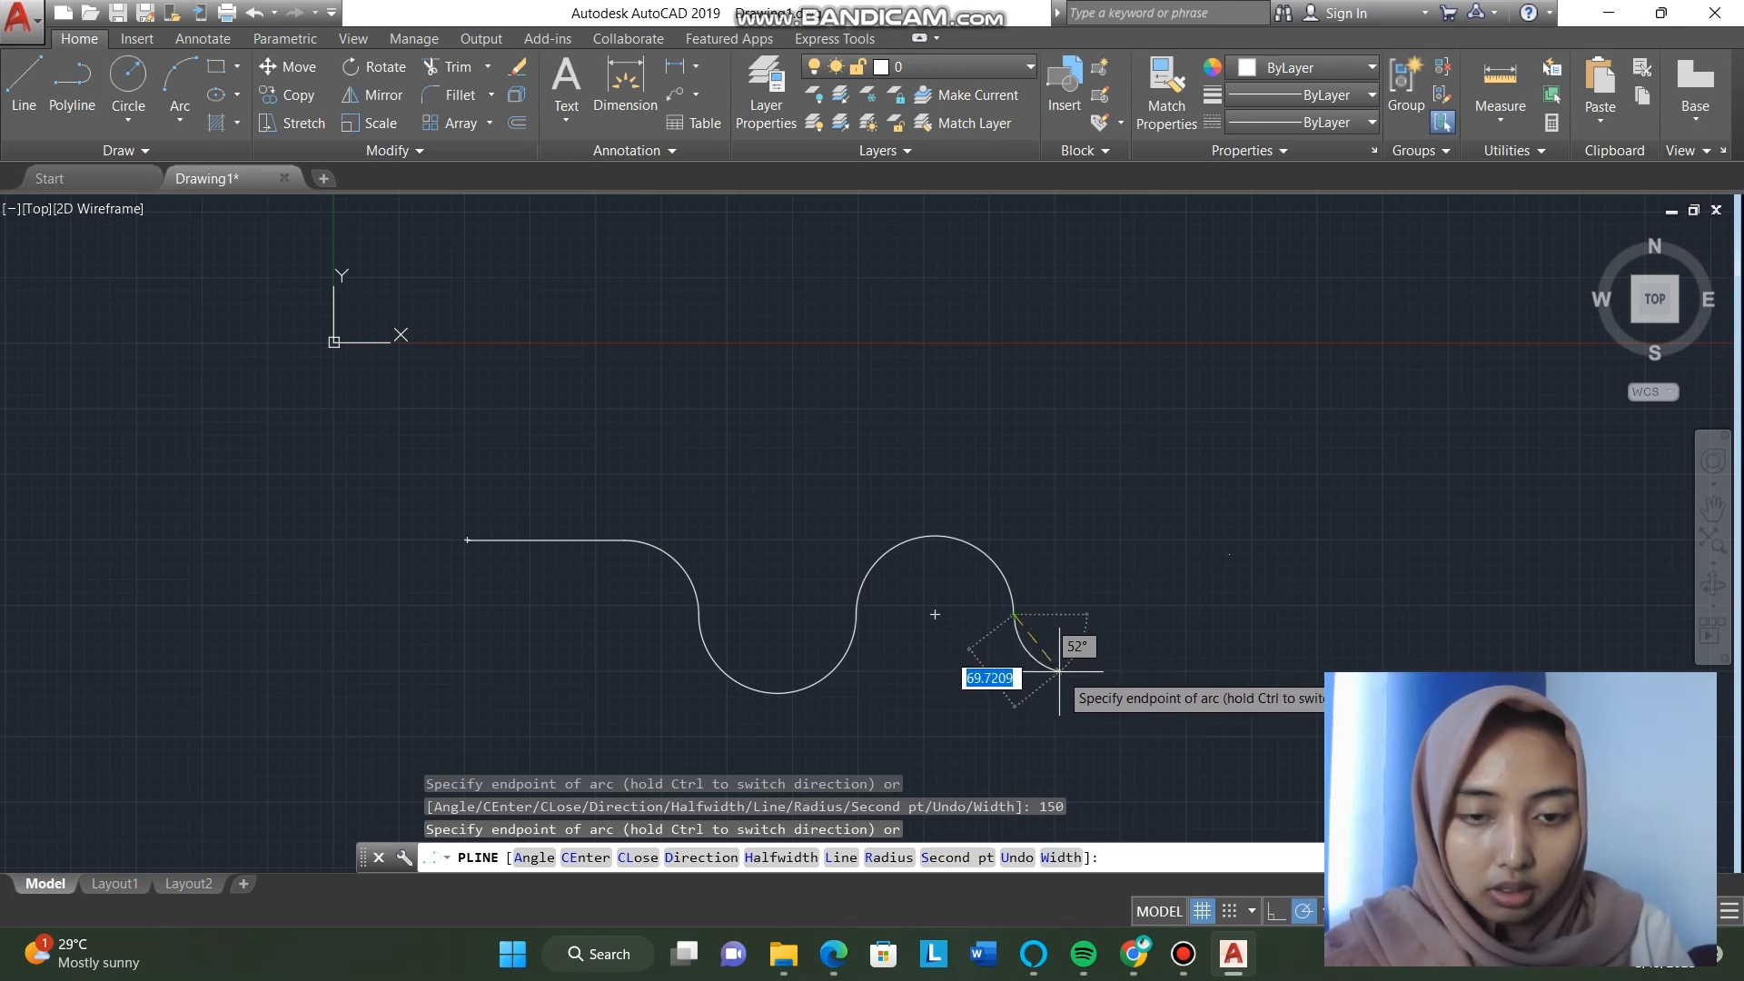
text(70.7)
key(Return)
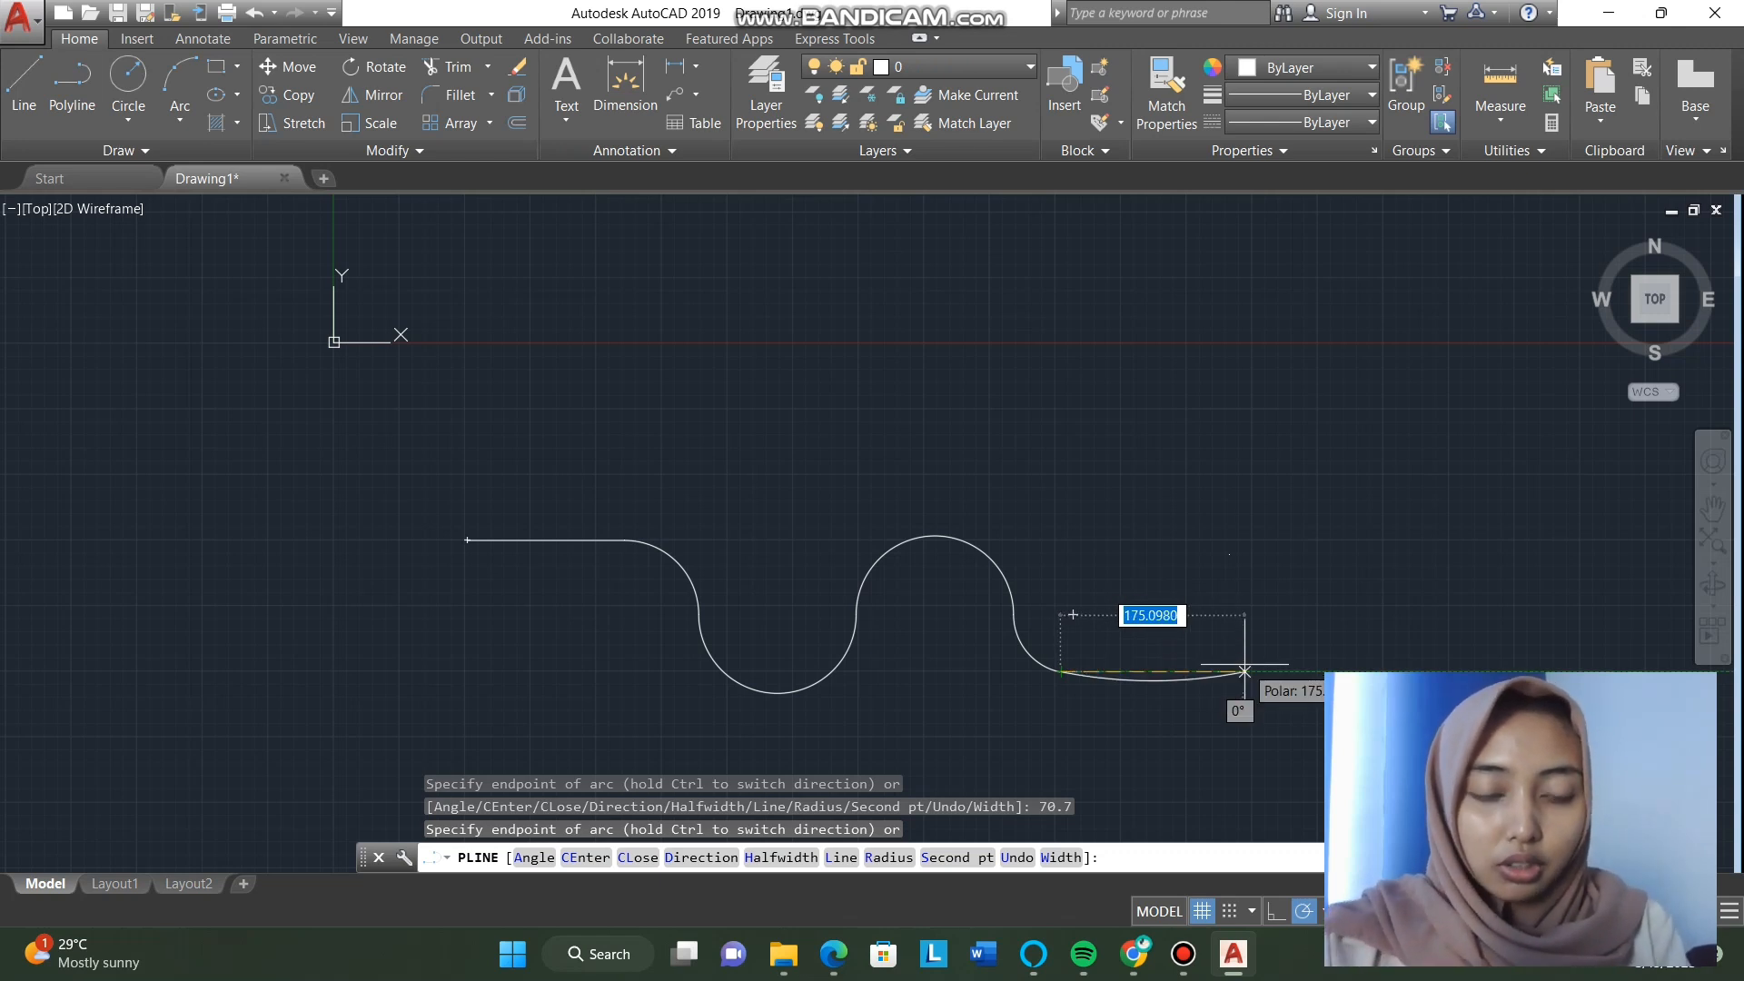
Step: Switch back to straight segments, draw 150 units to the right and finish the polyline
text(l)
key(Return)
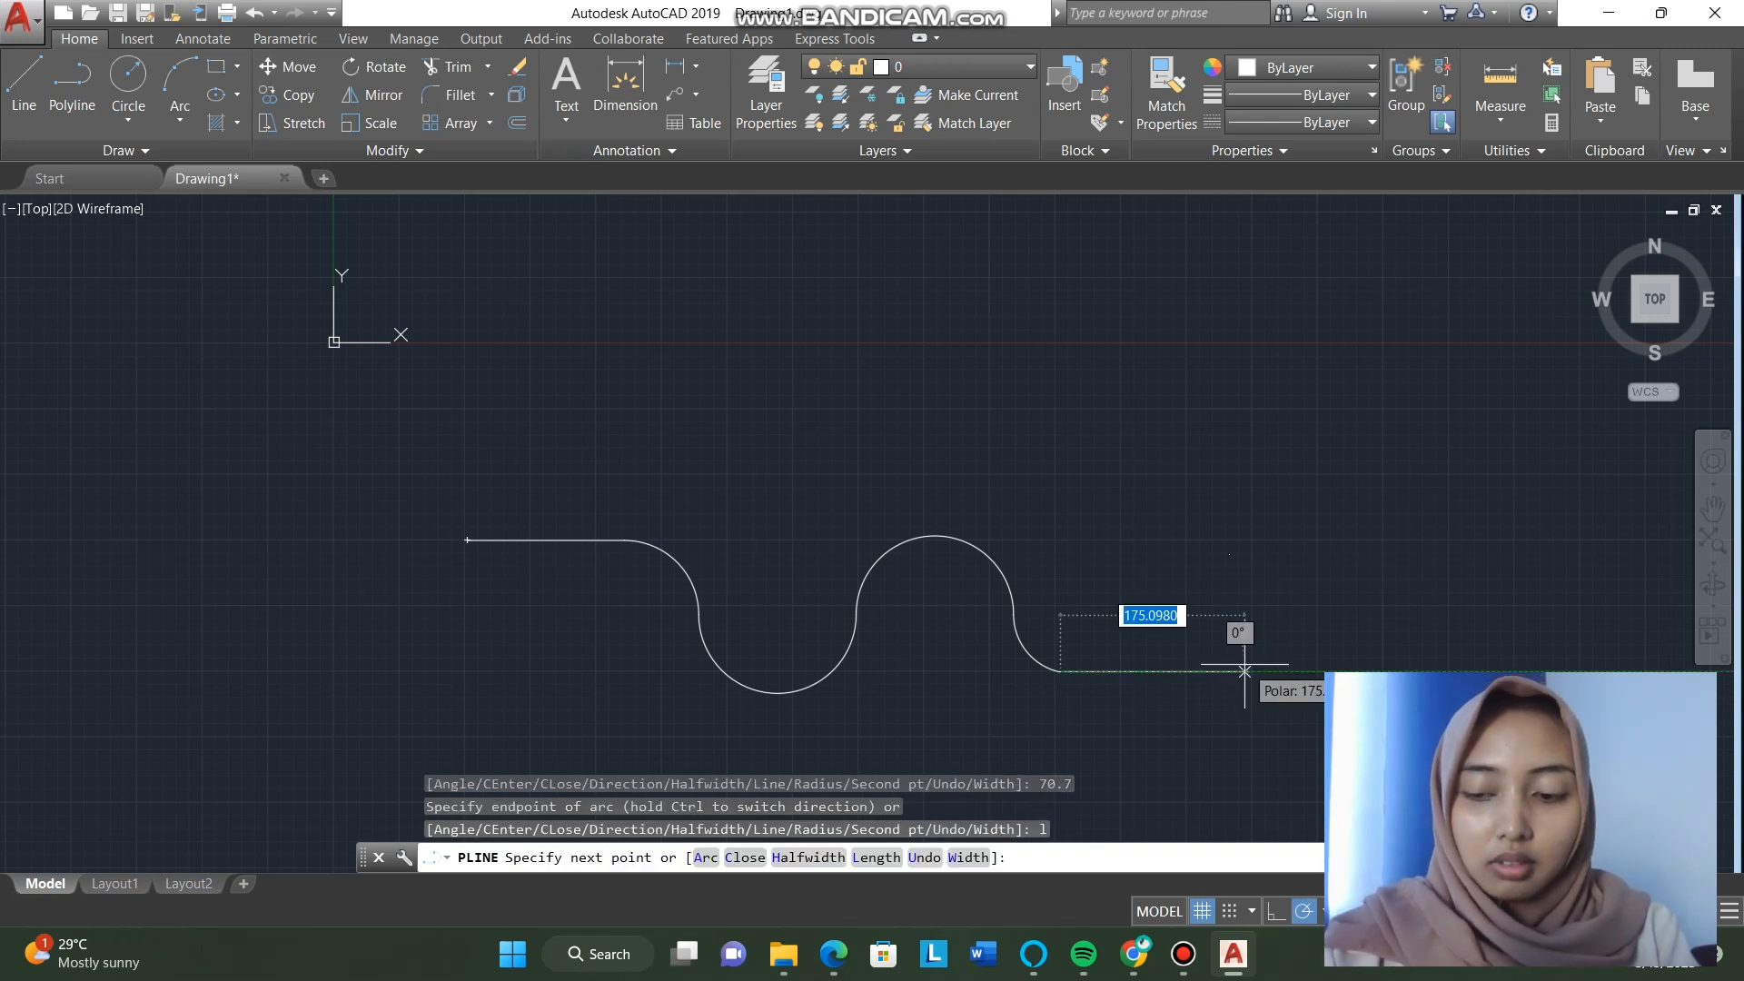
text(150)
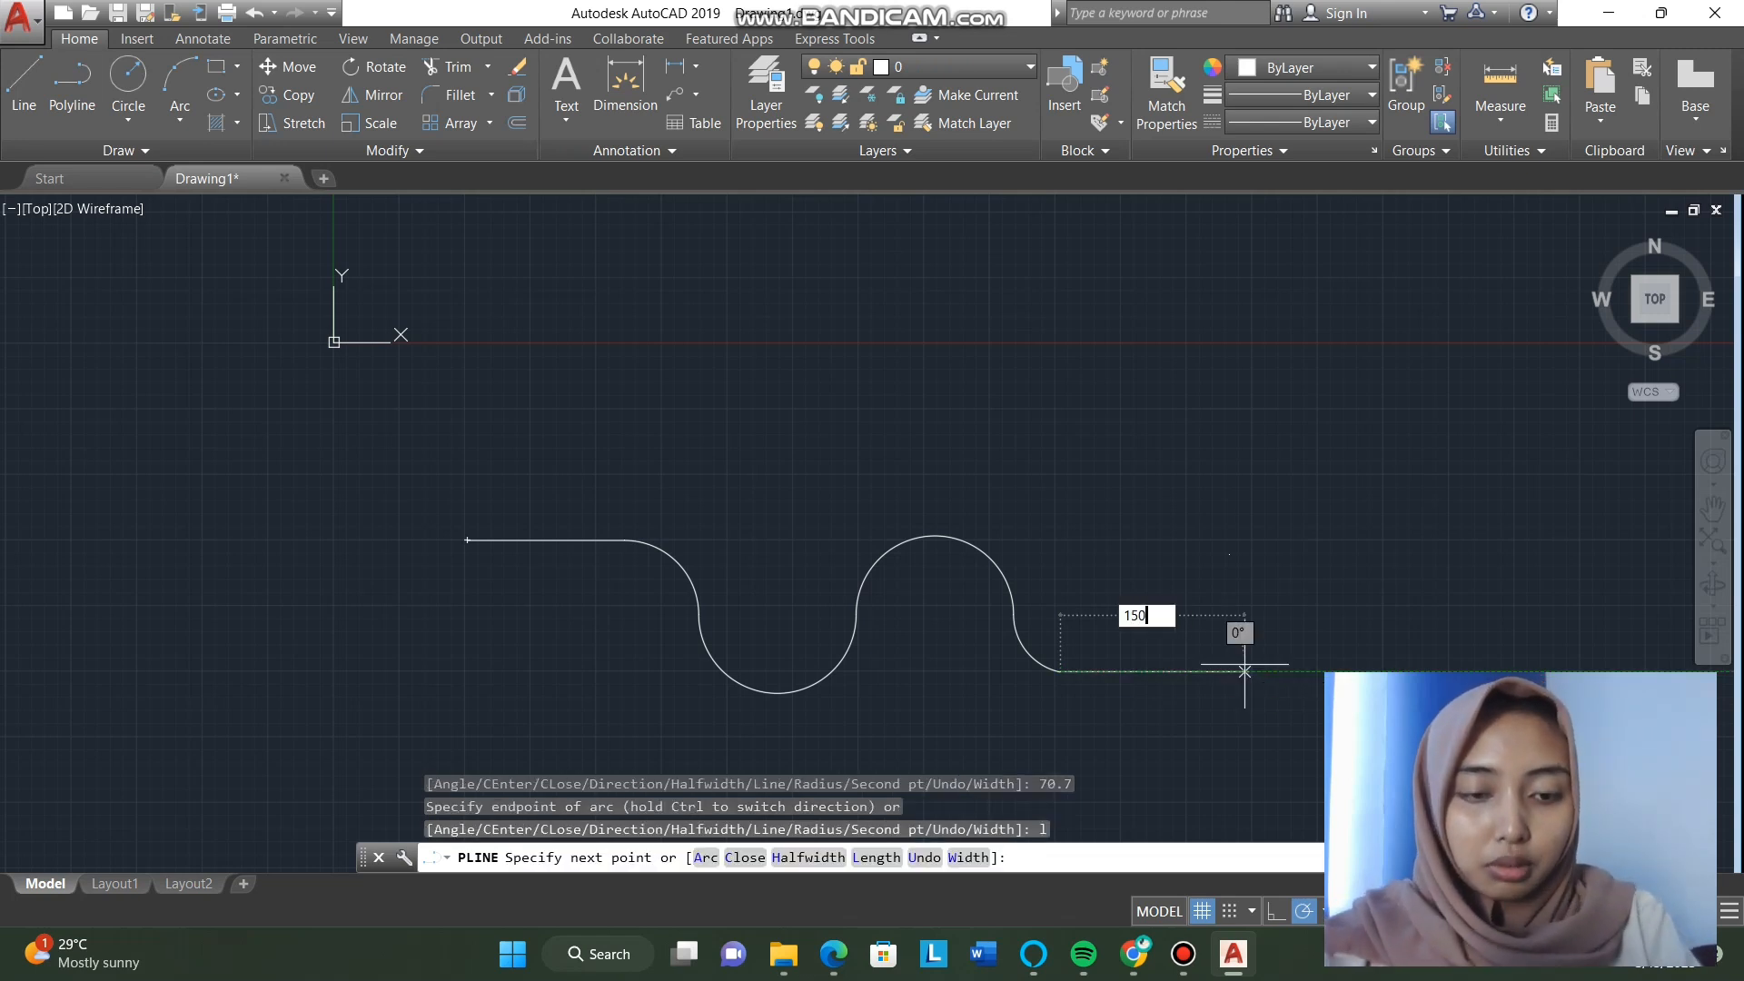
key(Return)
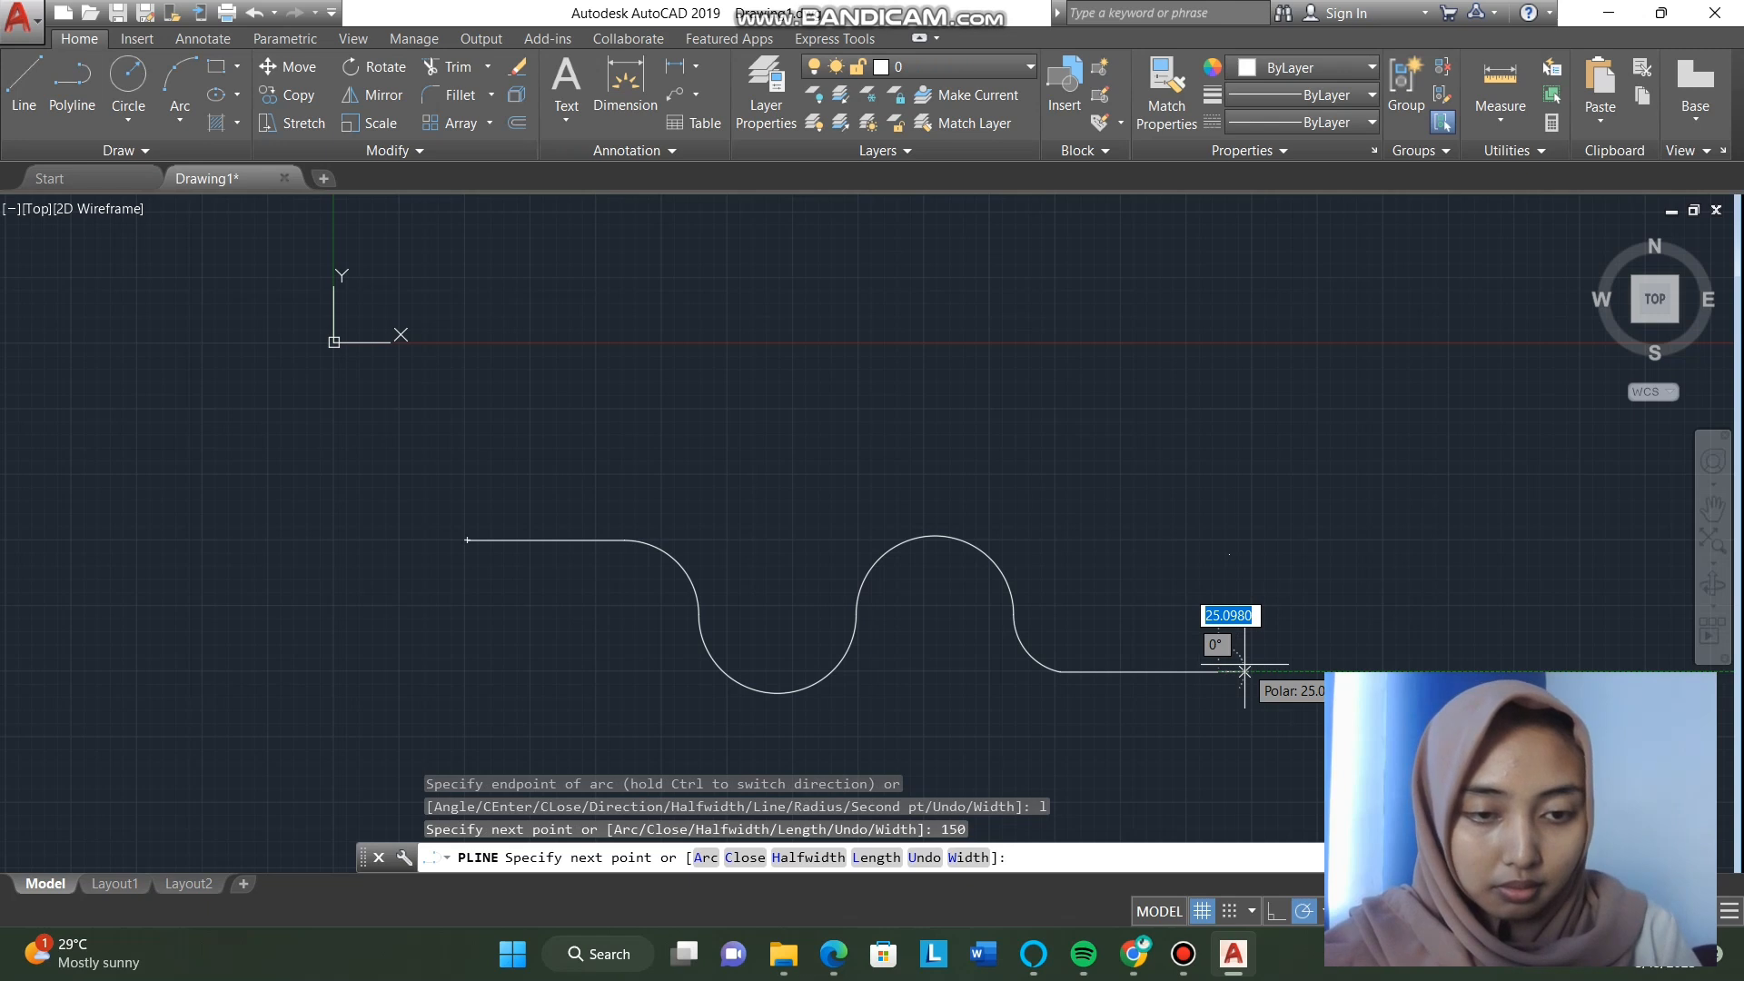
key(Return)
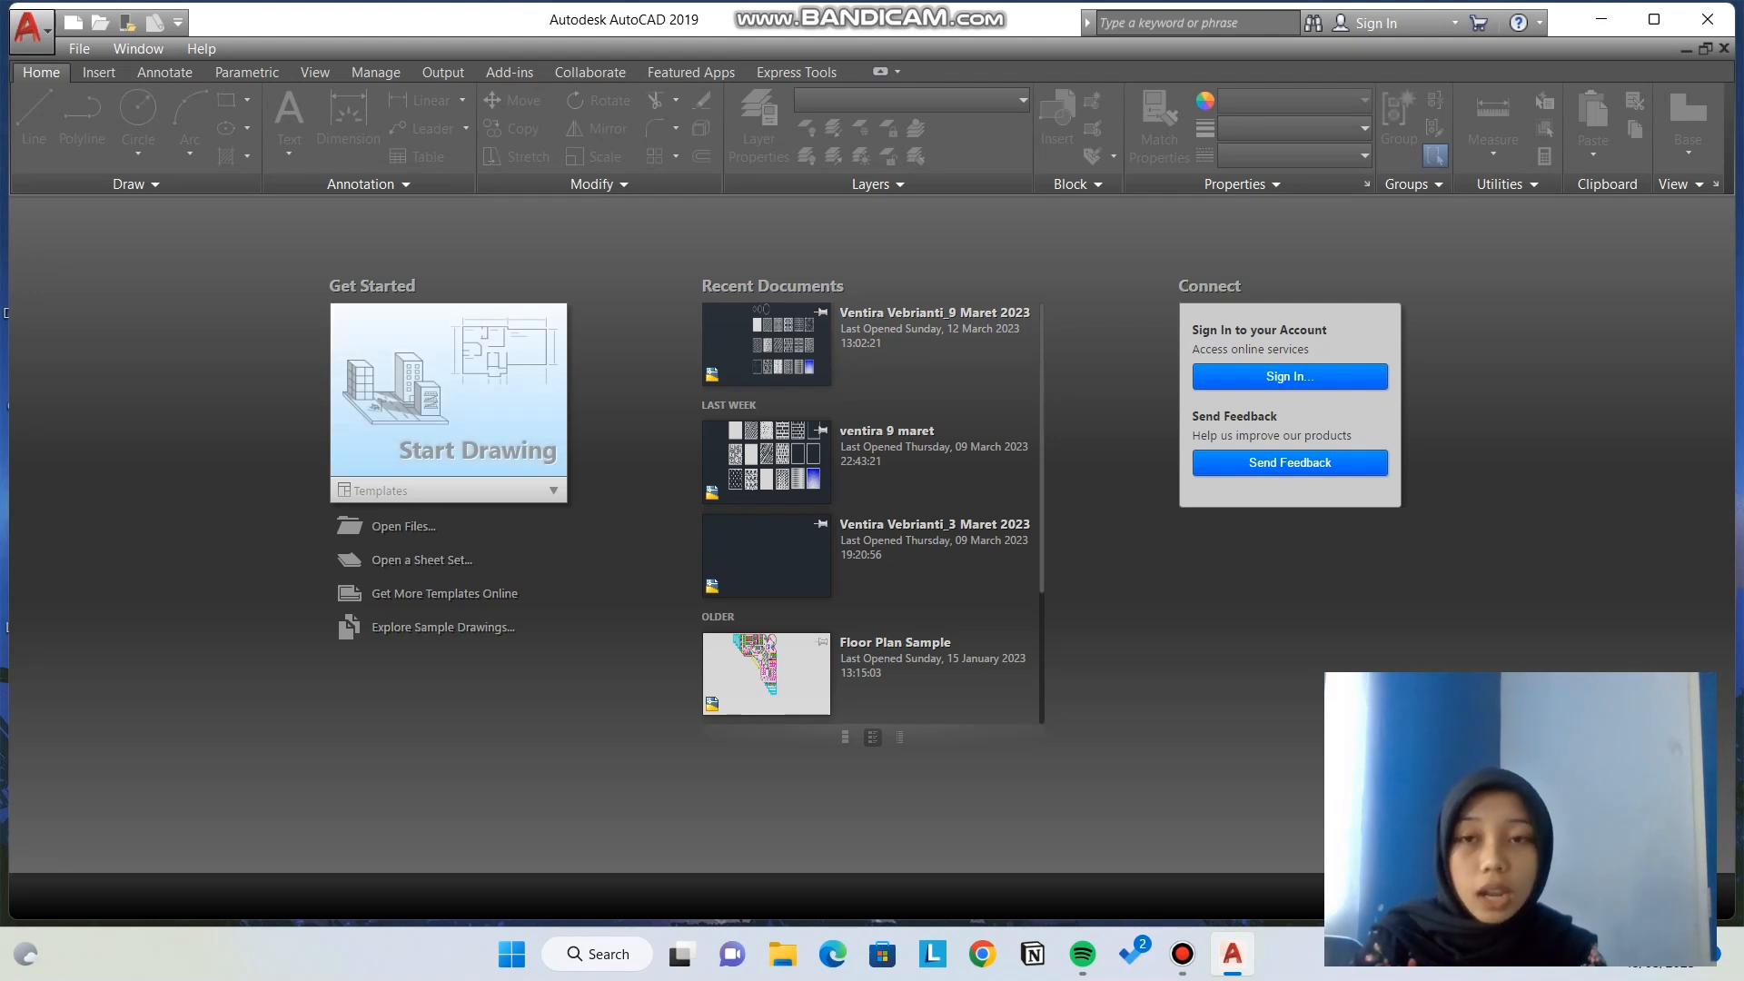
Step: Start a new drawing and draw a 100 by 100 unit square with the Rectangle command in the upper middle area
click(462, 385)
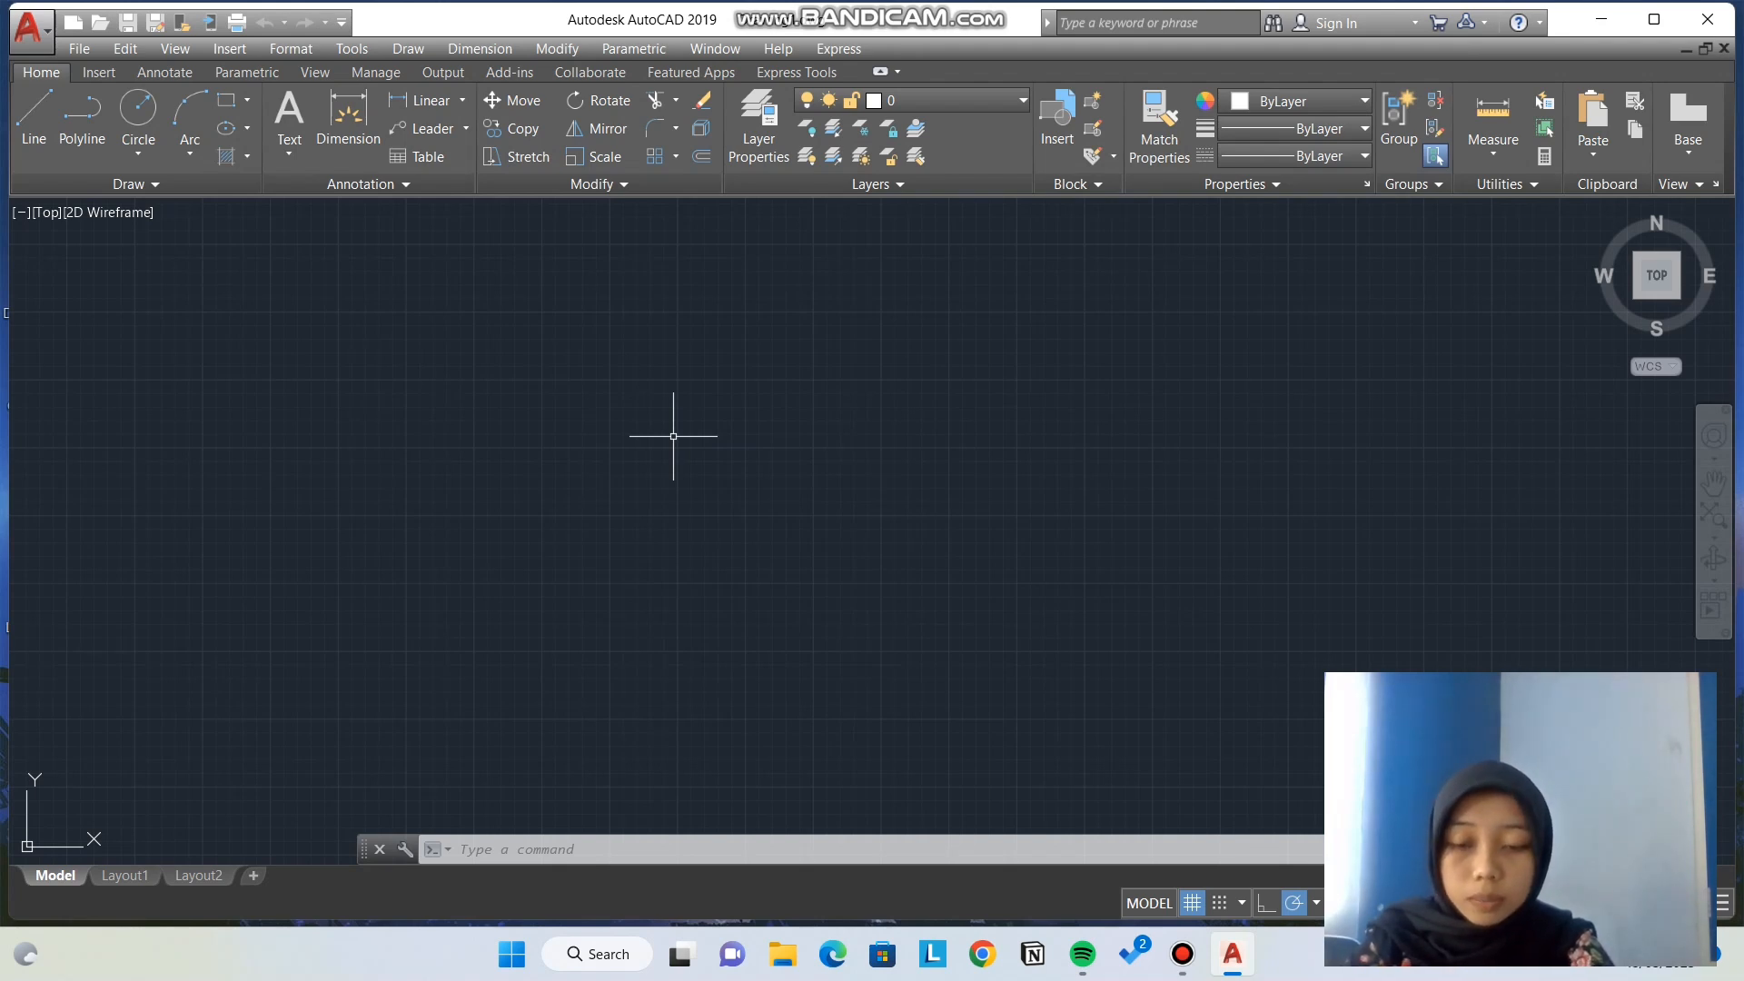
text(rec)
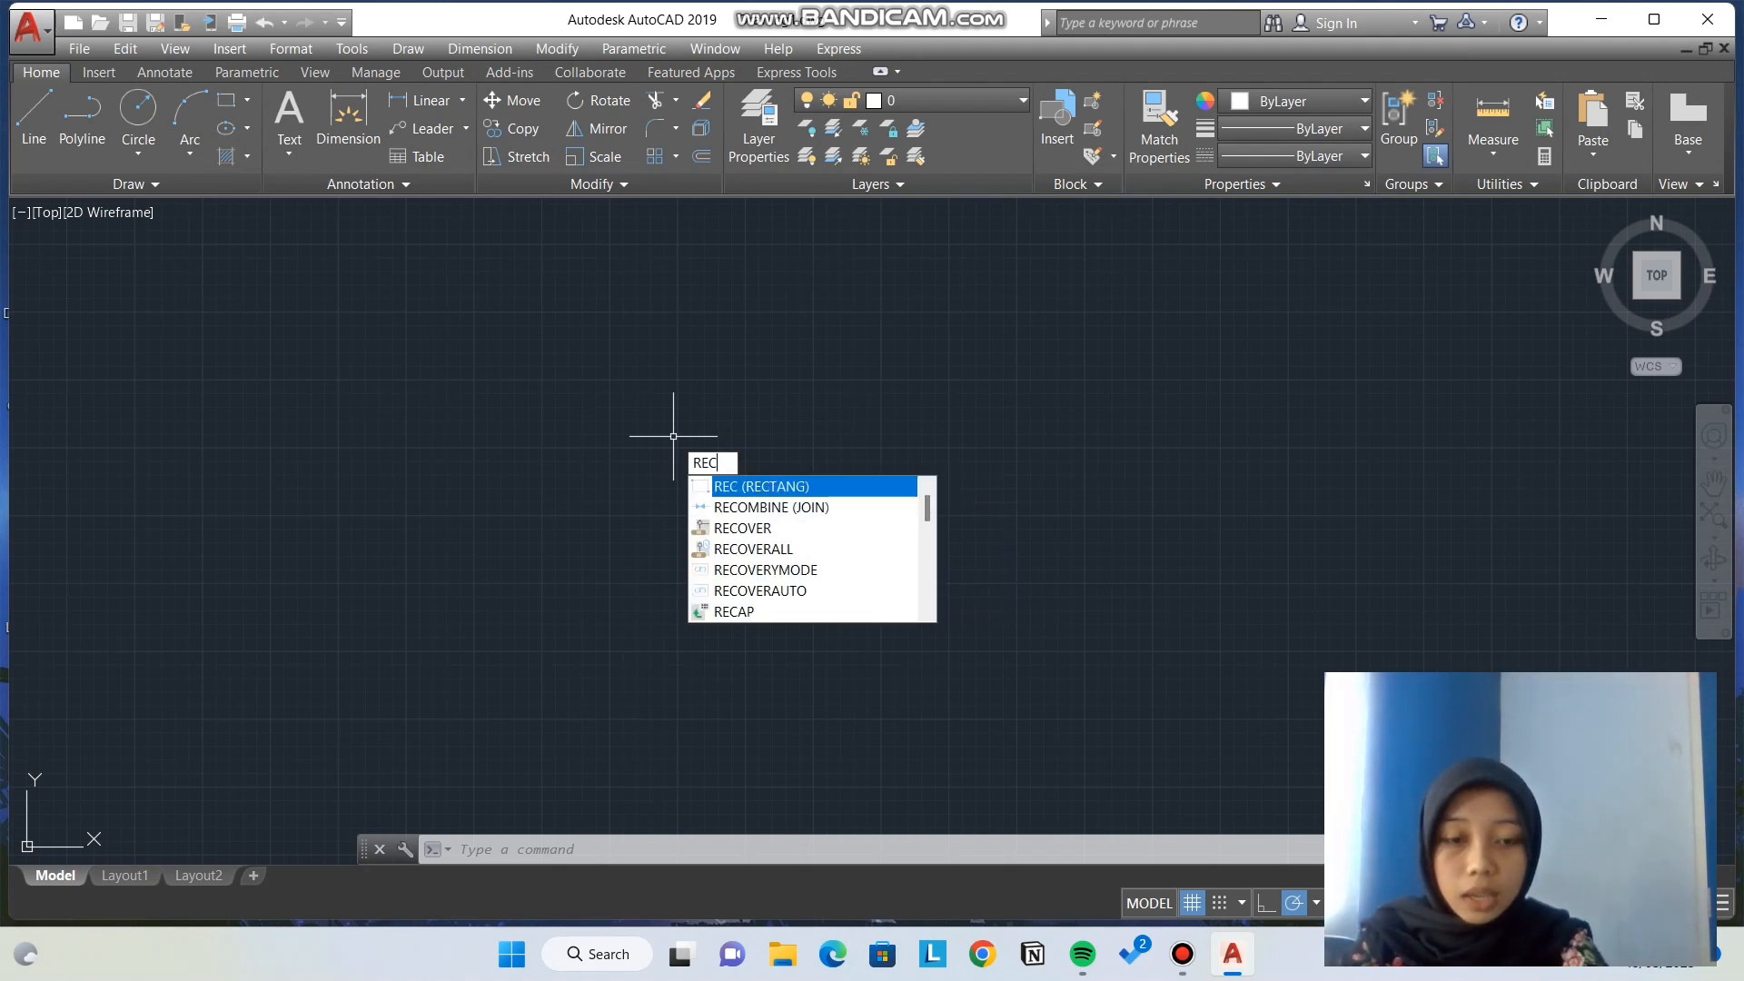
key(Return)
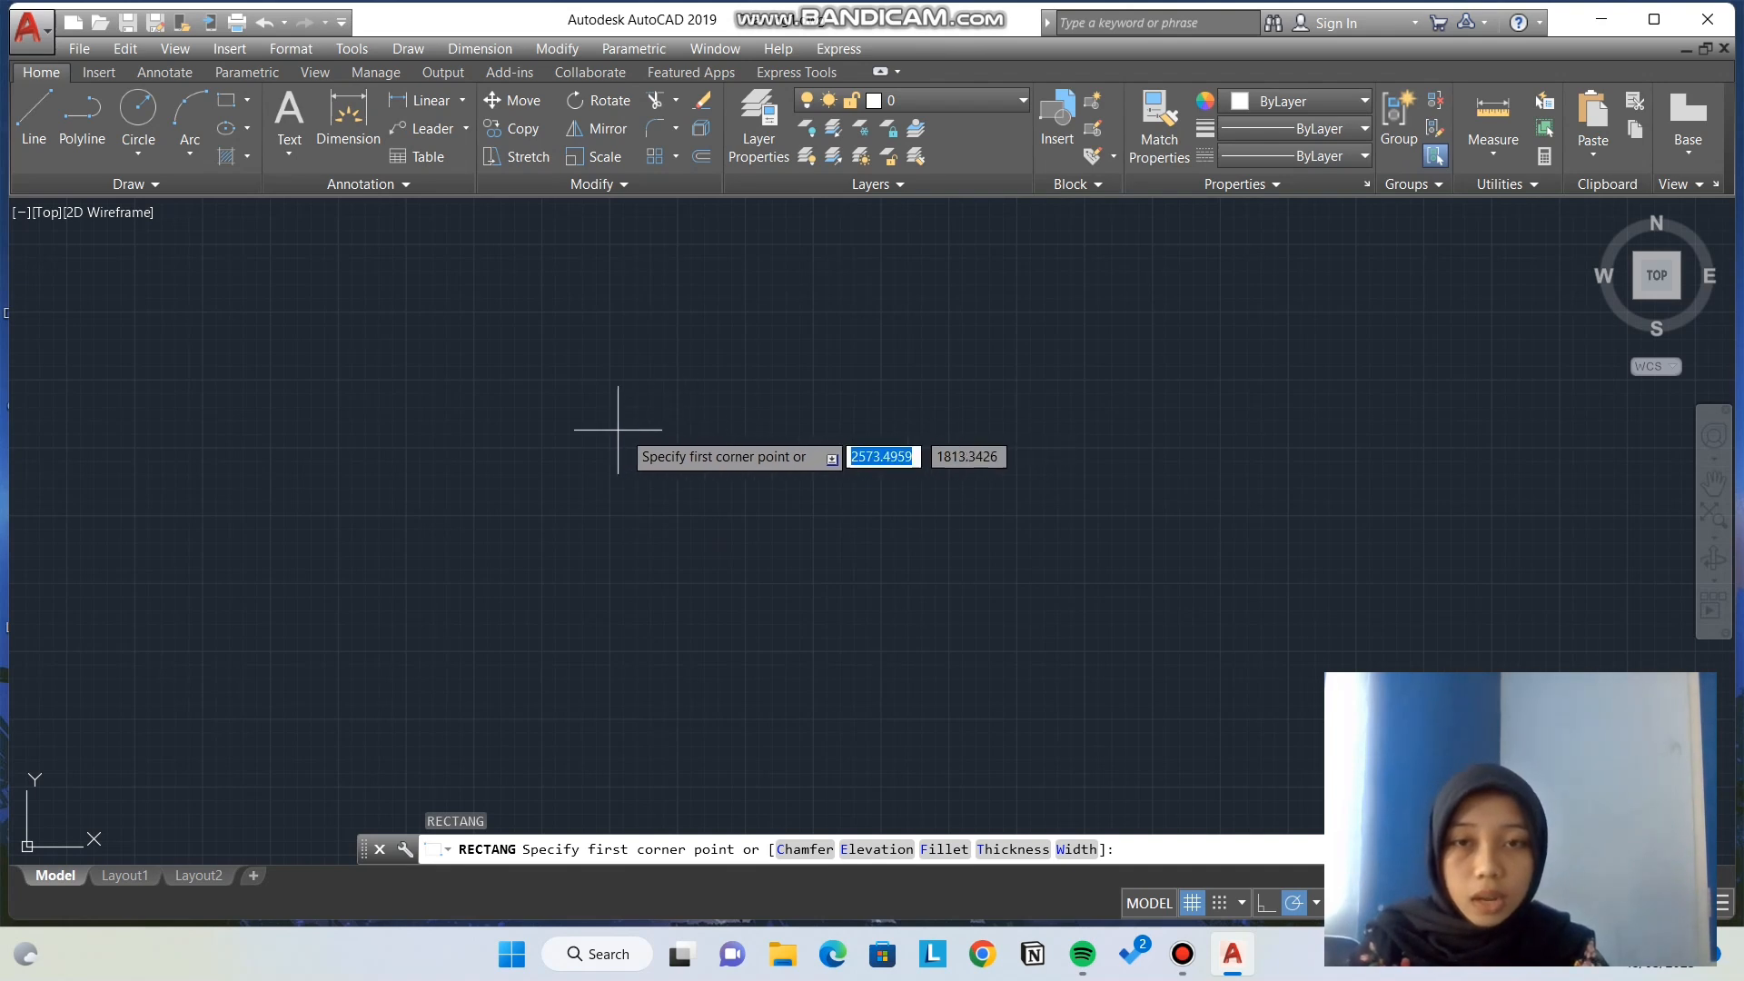
click(609, 381)
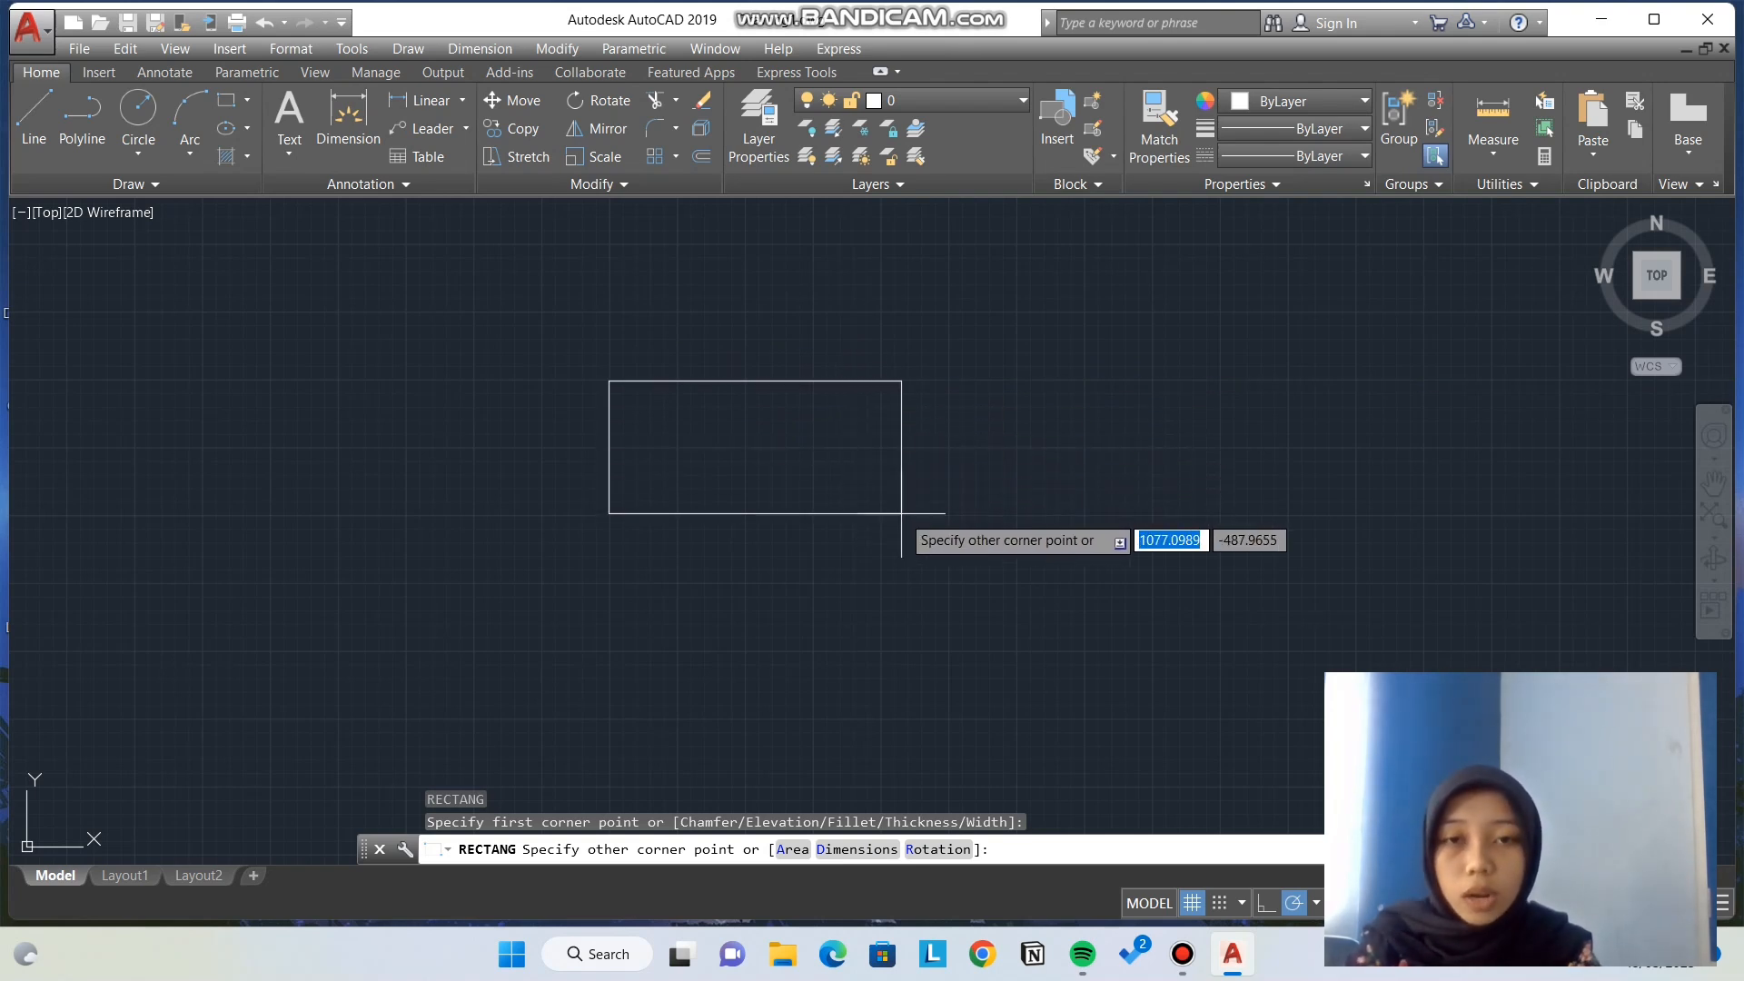
text(100)
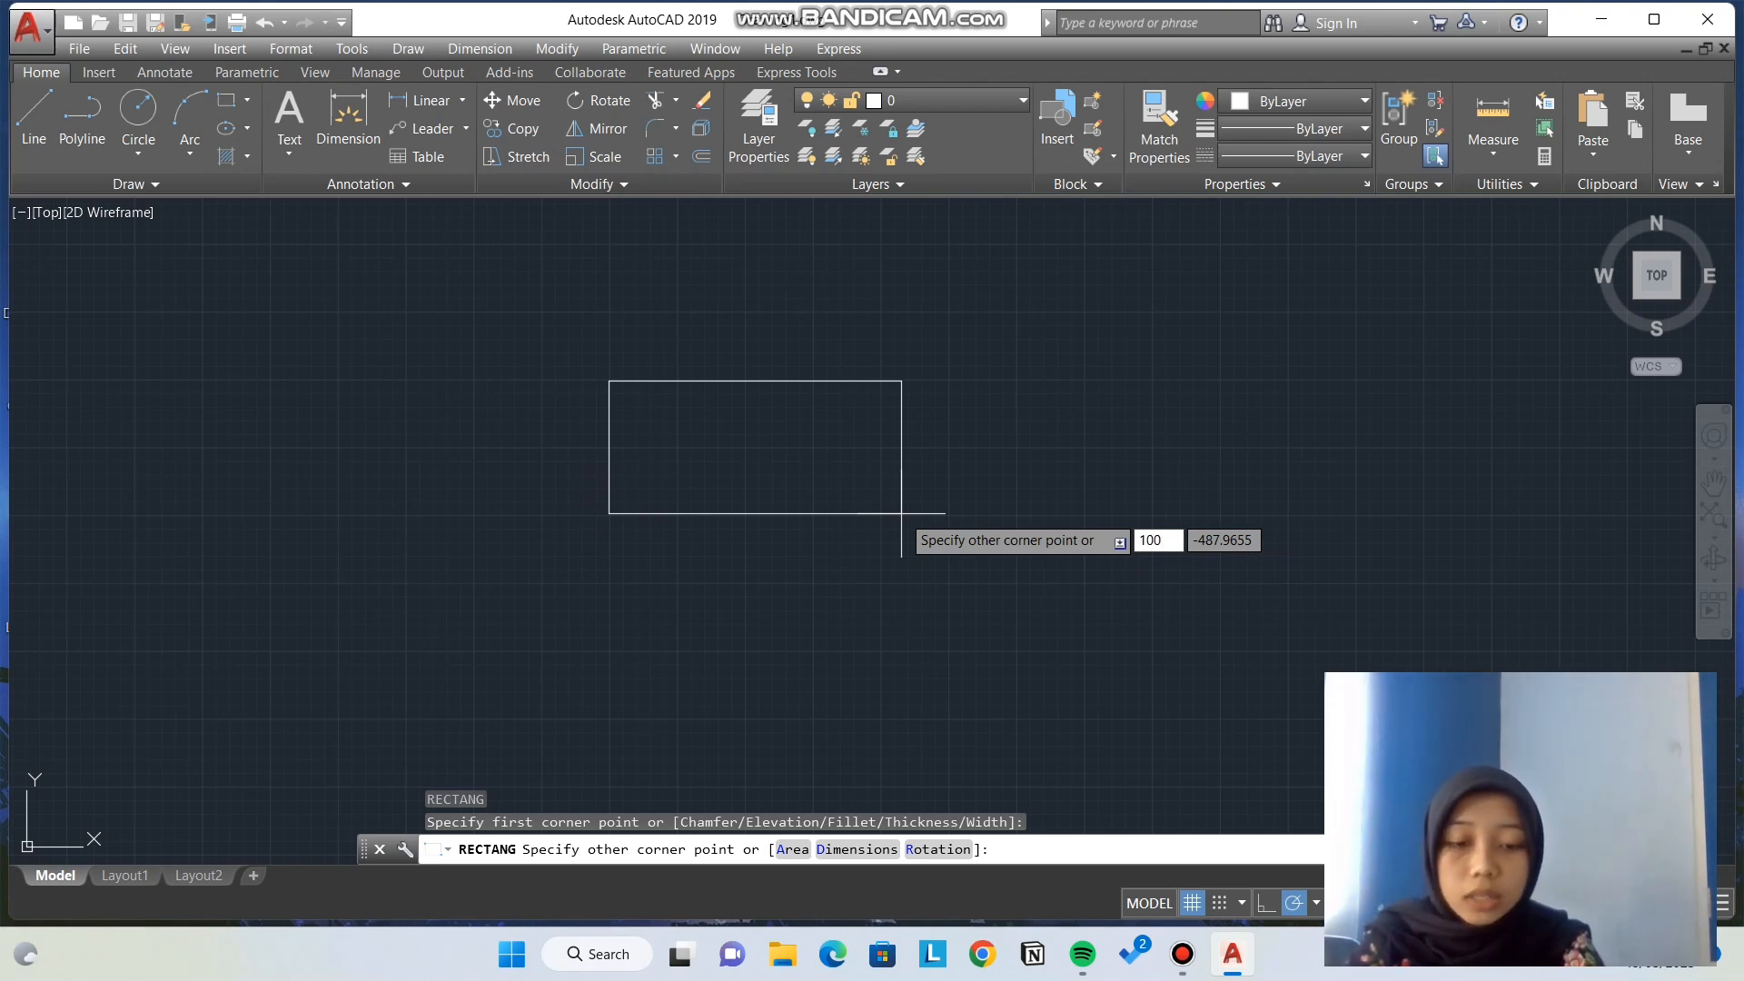
key(Tab)
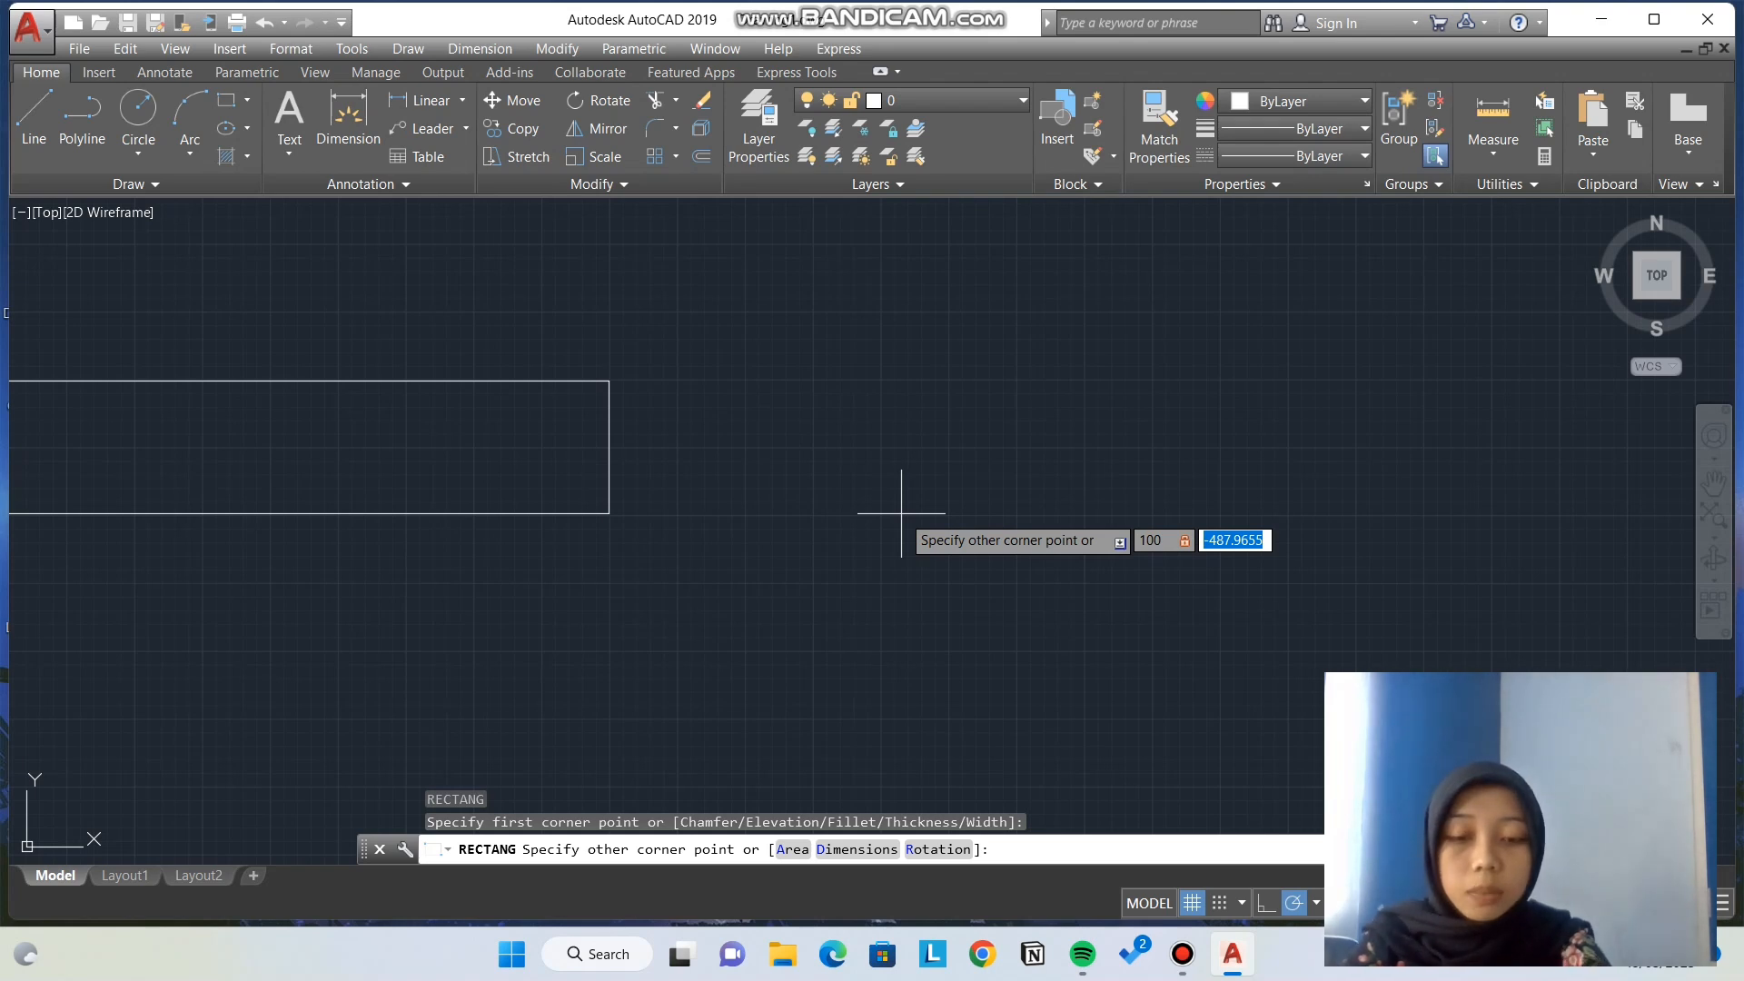
text(100)
key(Return)
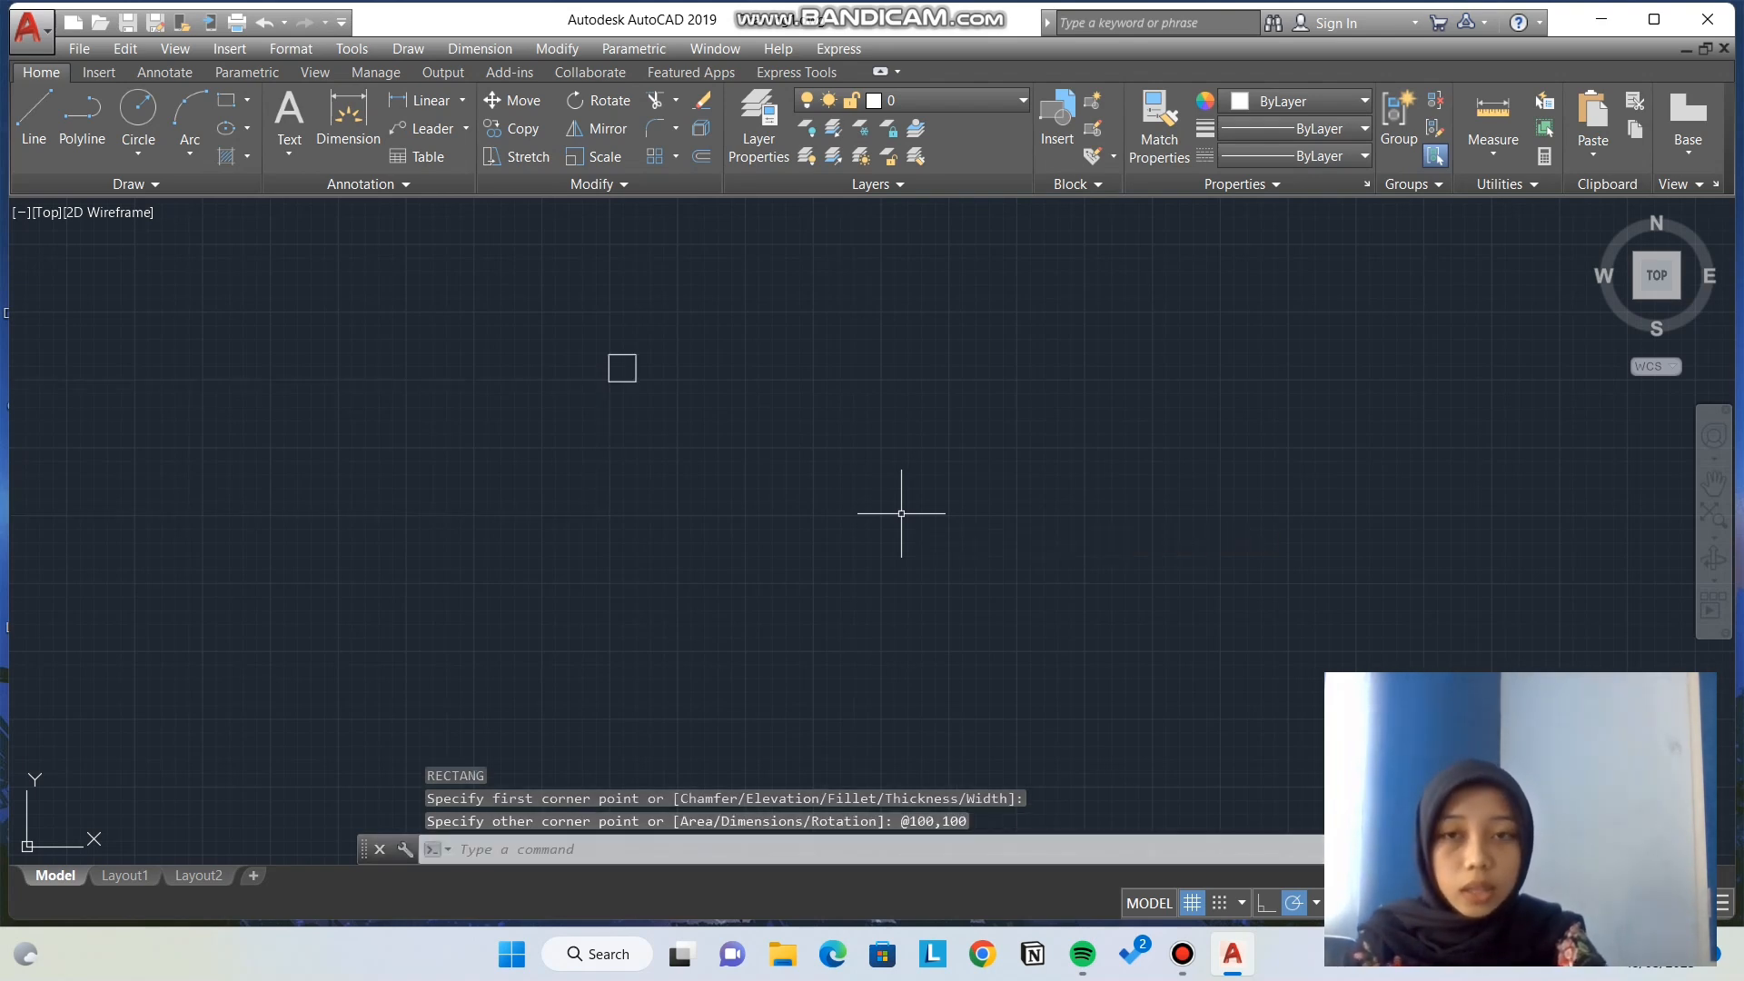
Step: Draw a 150 by 100 unit rectangle to the right of the square, with its lower edge aligned to the square's lower edge
scroll(769, 495, up, 4)
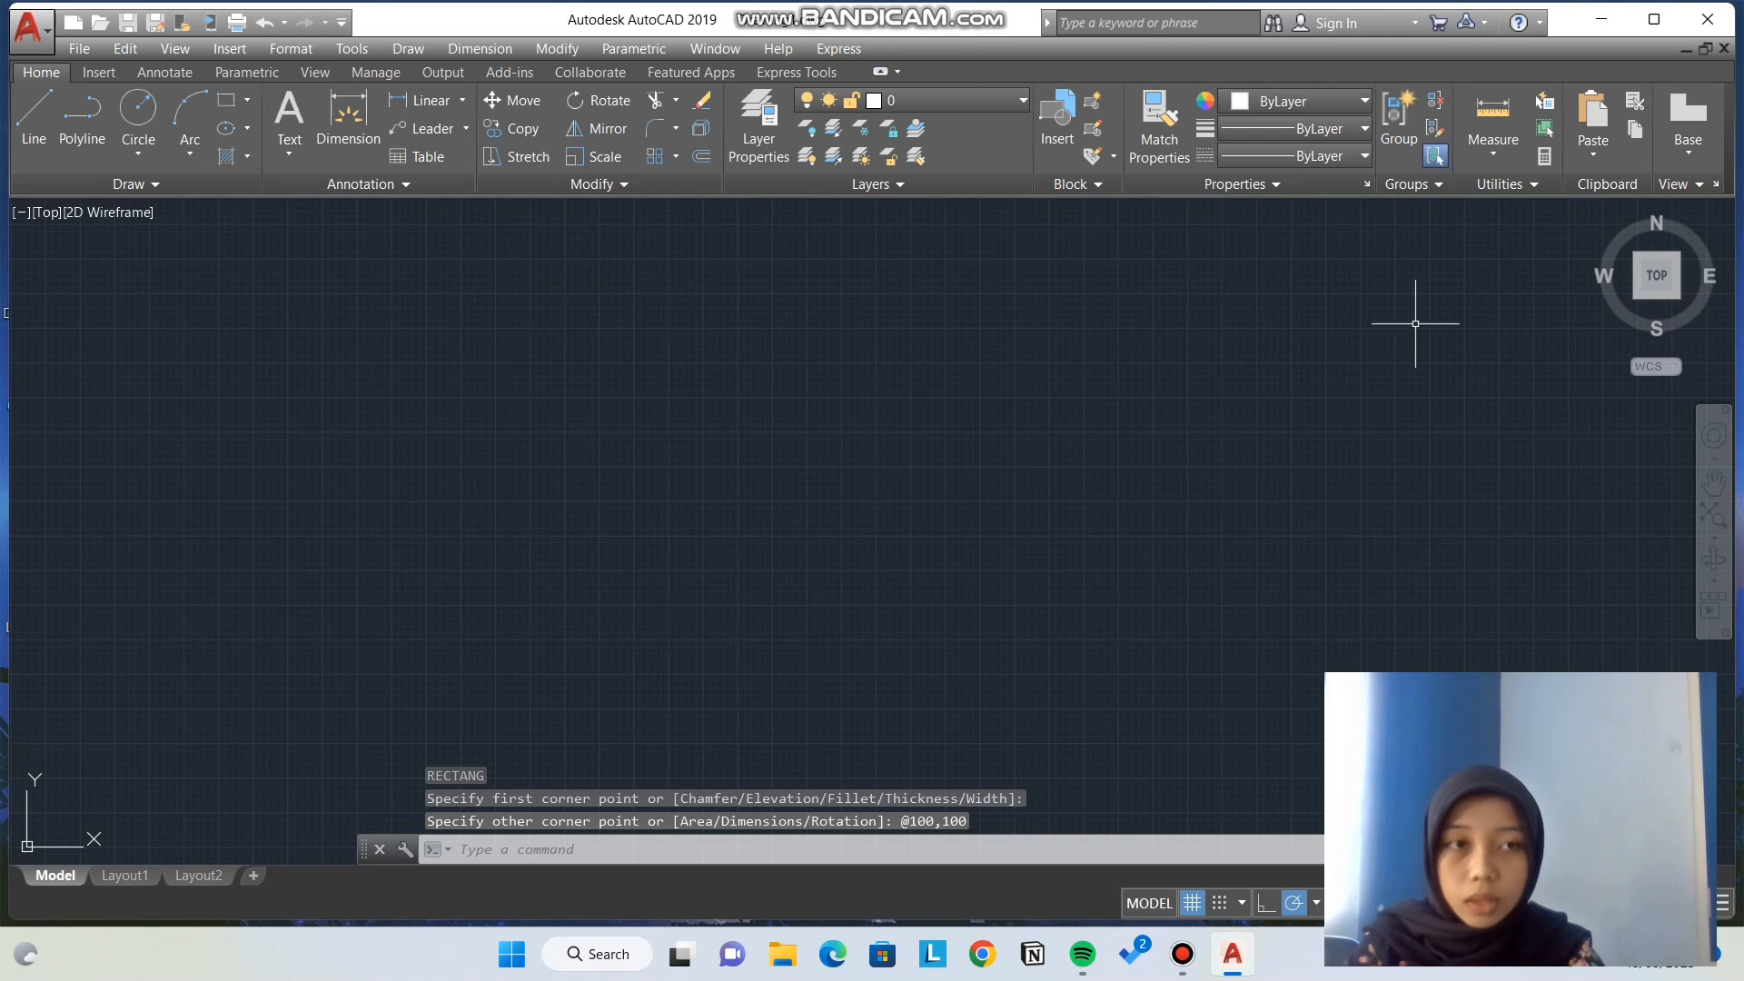
click(1714, 484)
drag(314, 234, 524, 590)
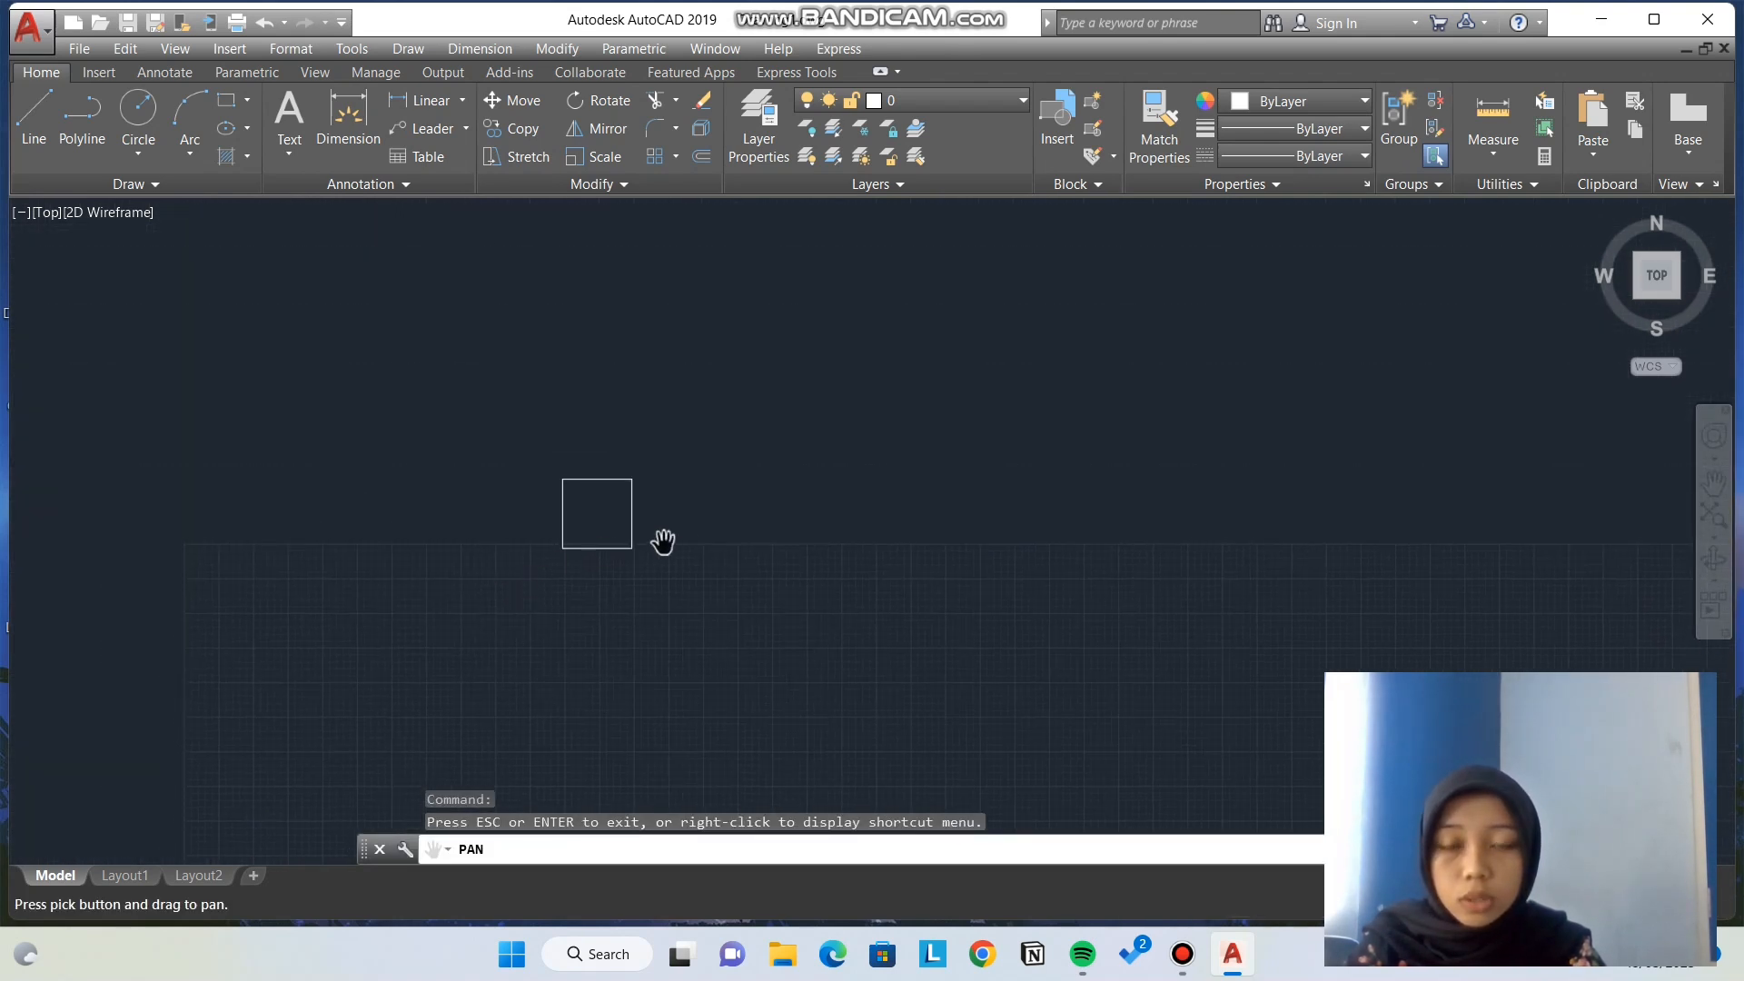
scroll(712, 549, up, 2)
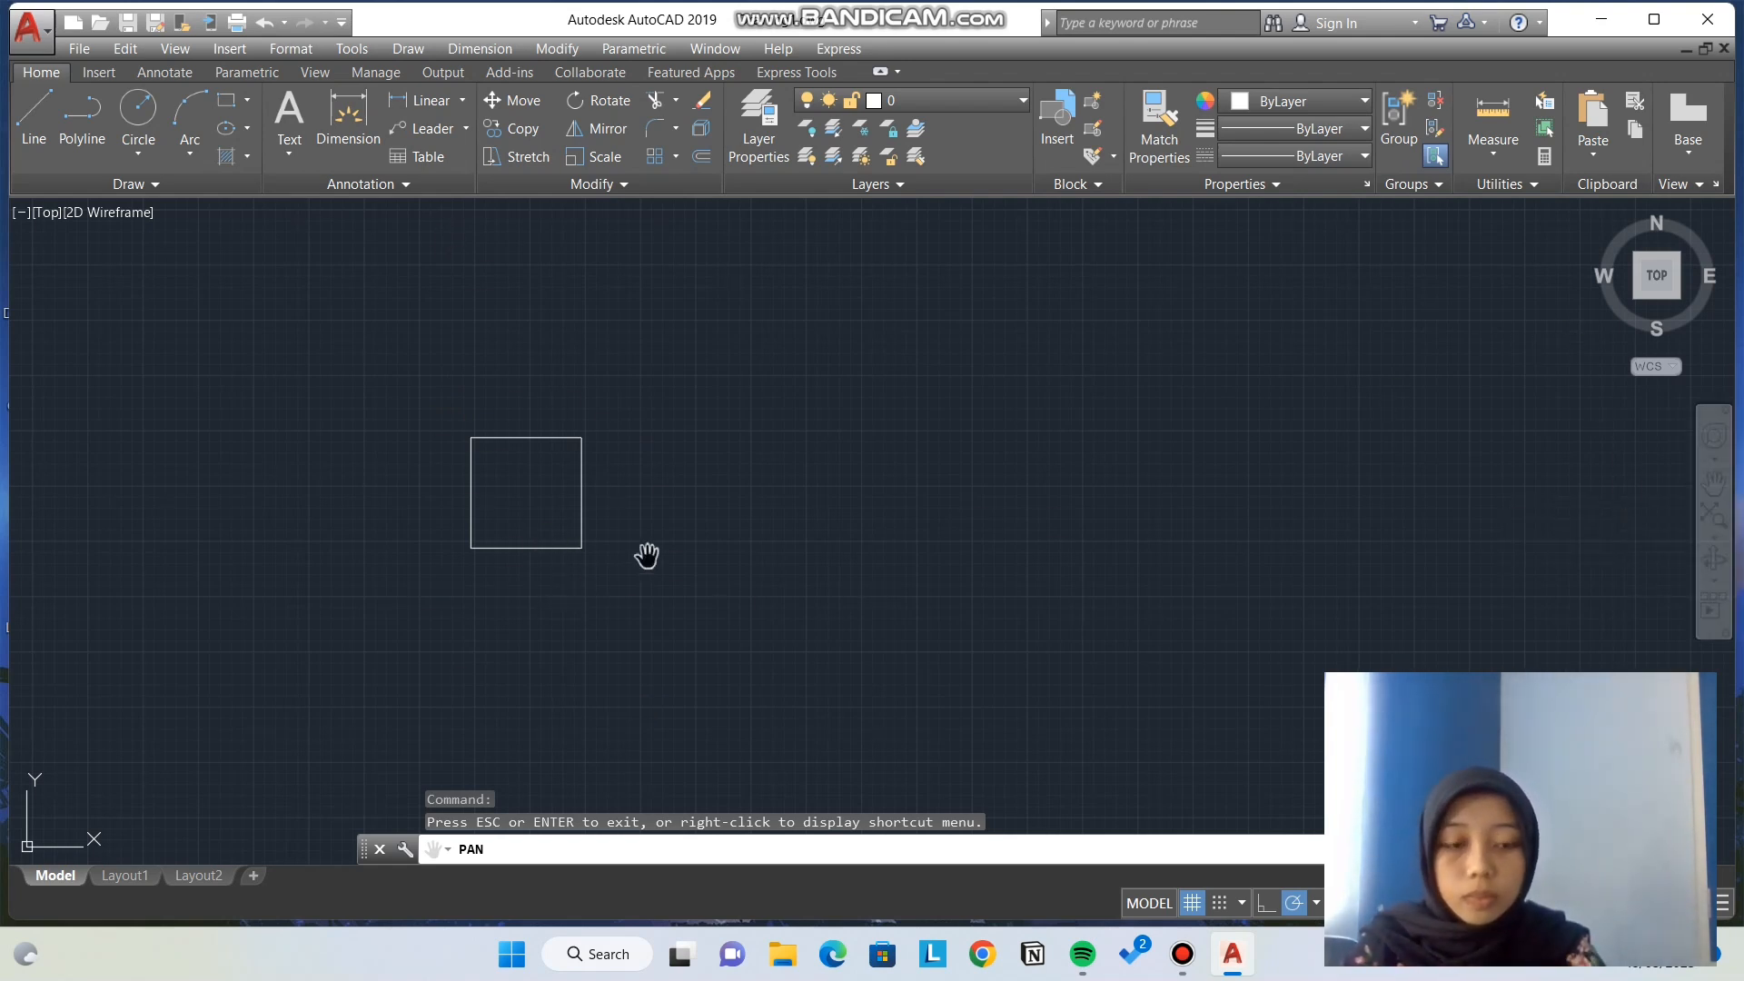
key(Escape)
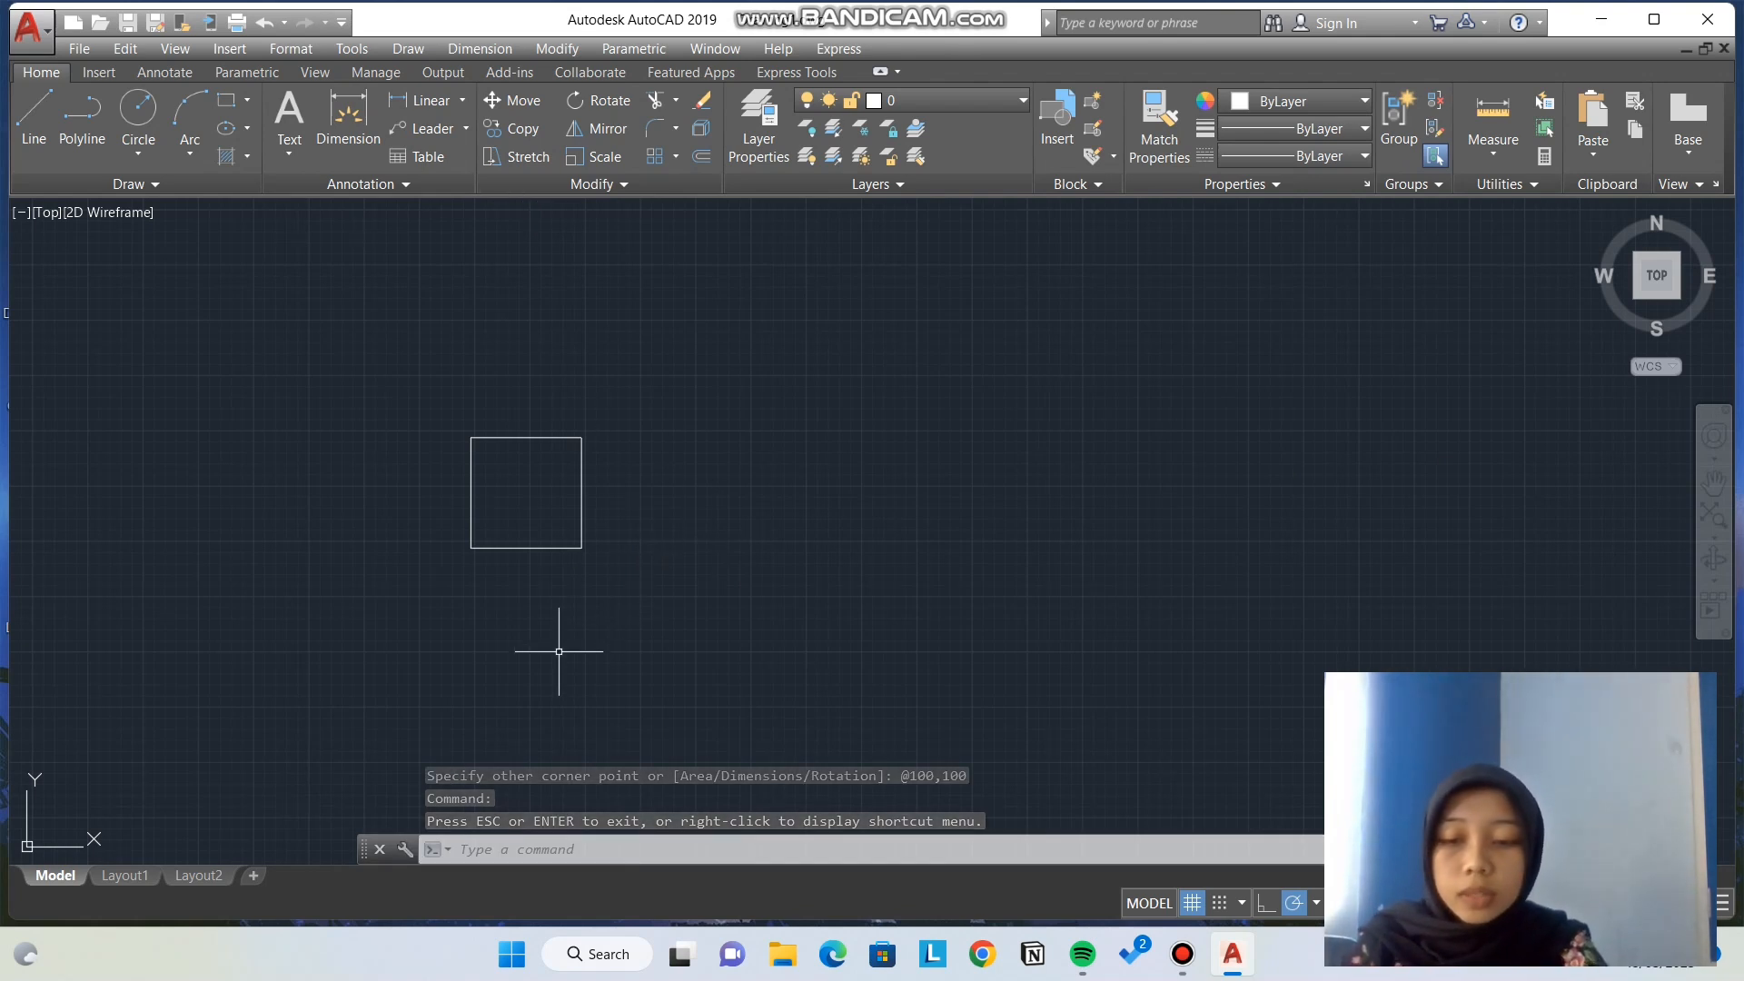
text(rec)
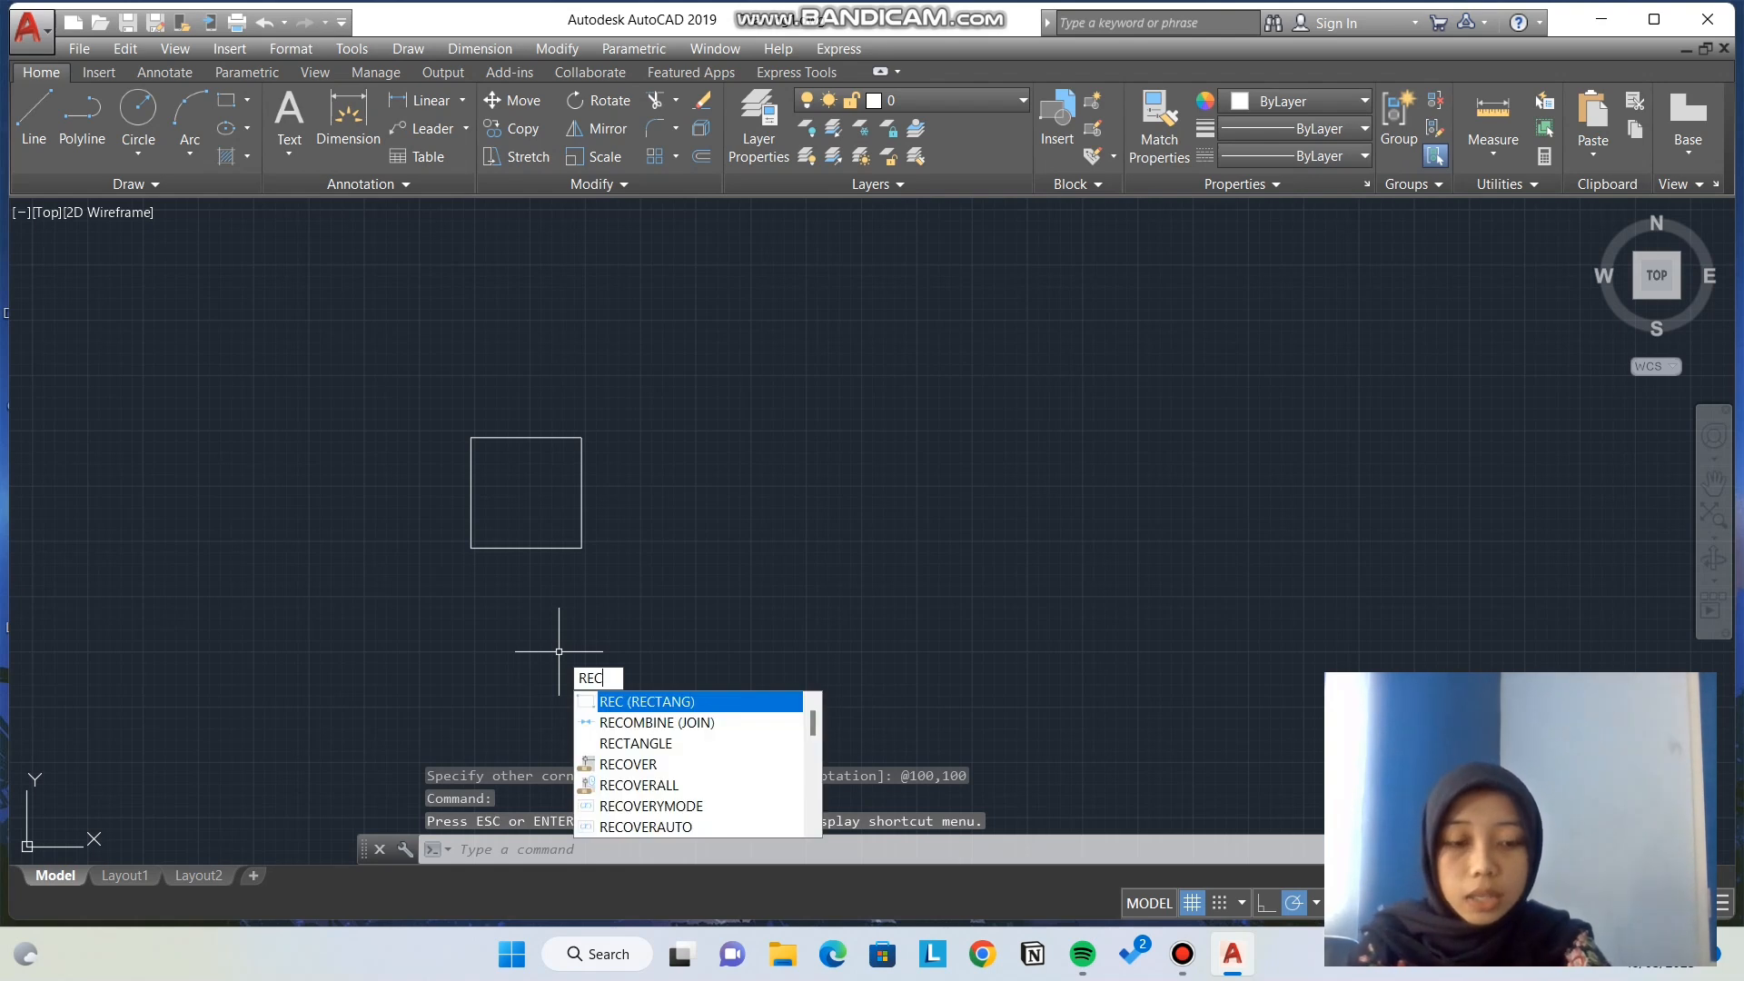
key(Return)
scroll(564, 635, down, 2)
scroll(582, 629, up, 2)
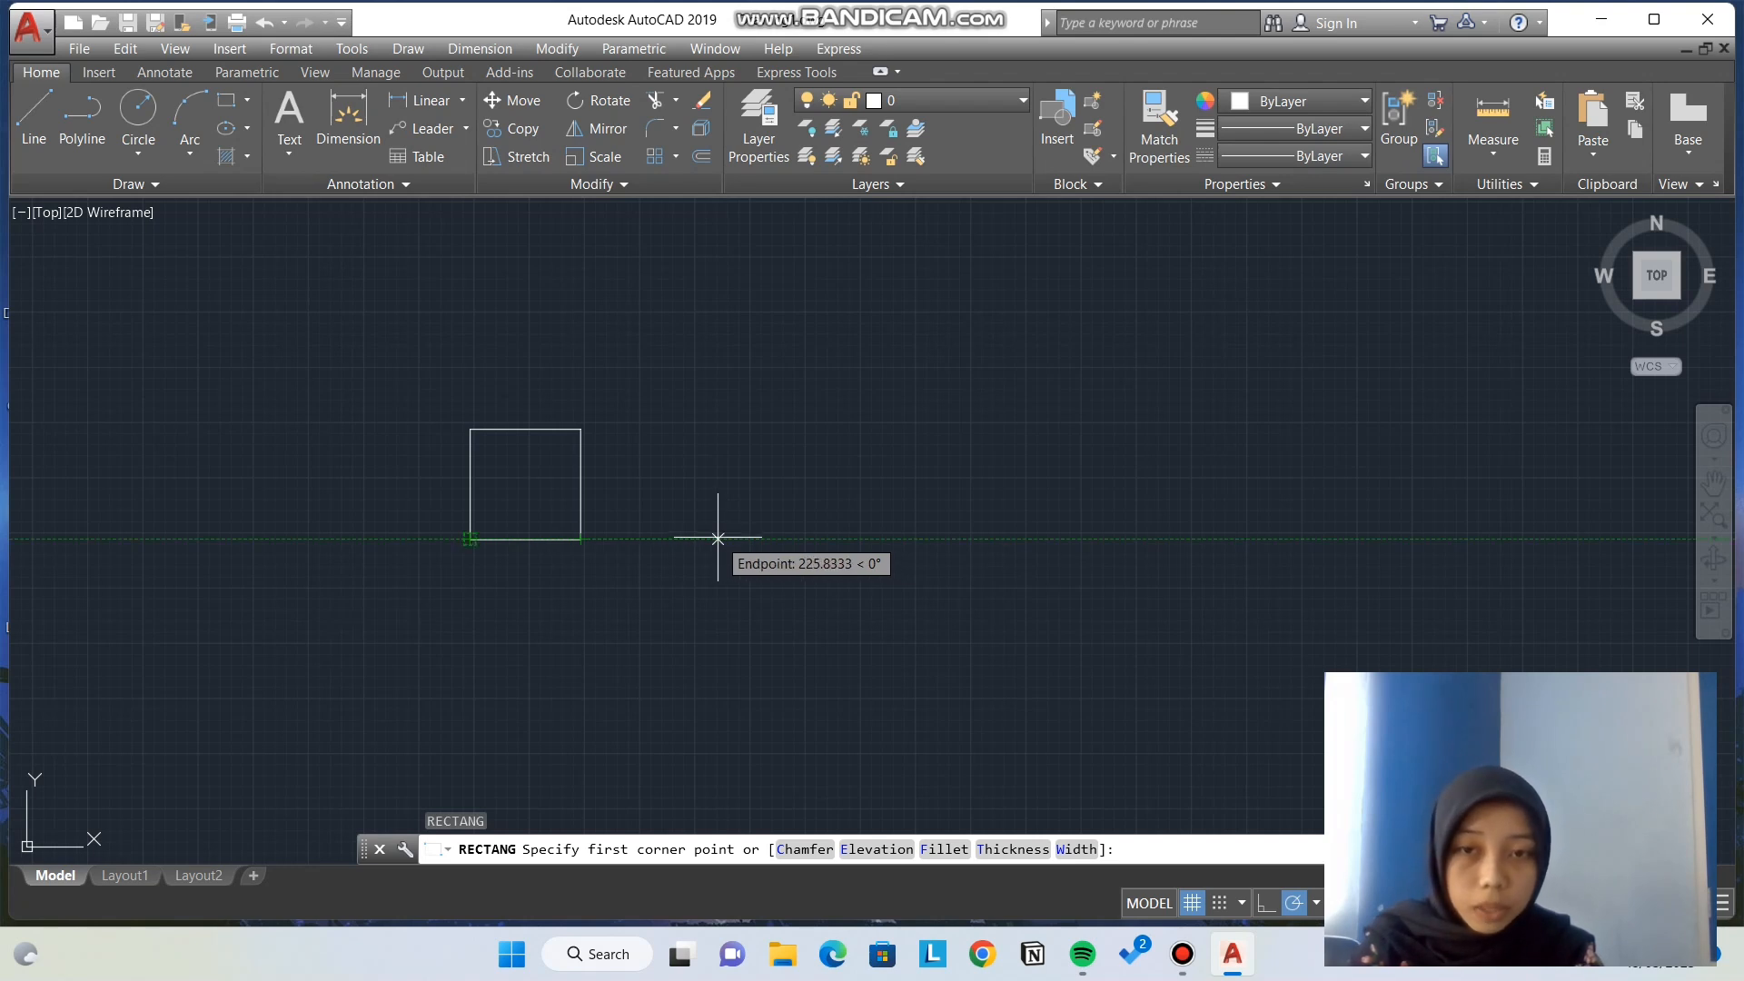
click(696, 539)
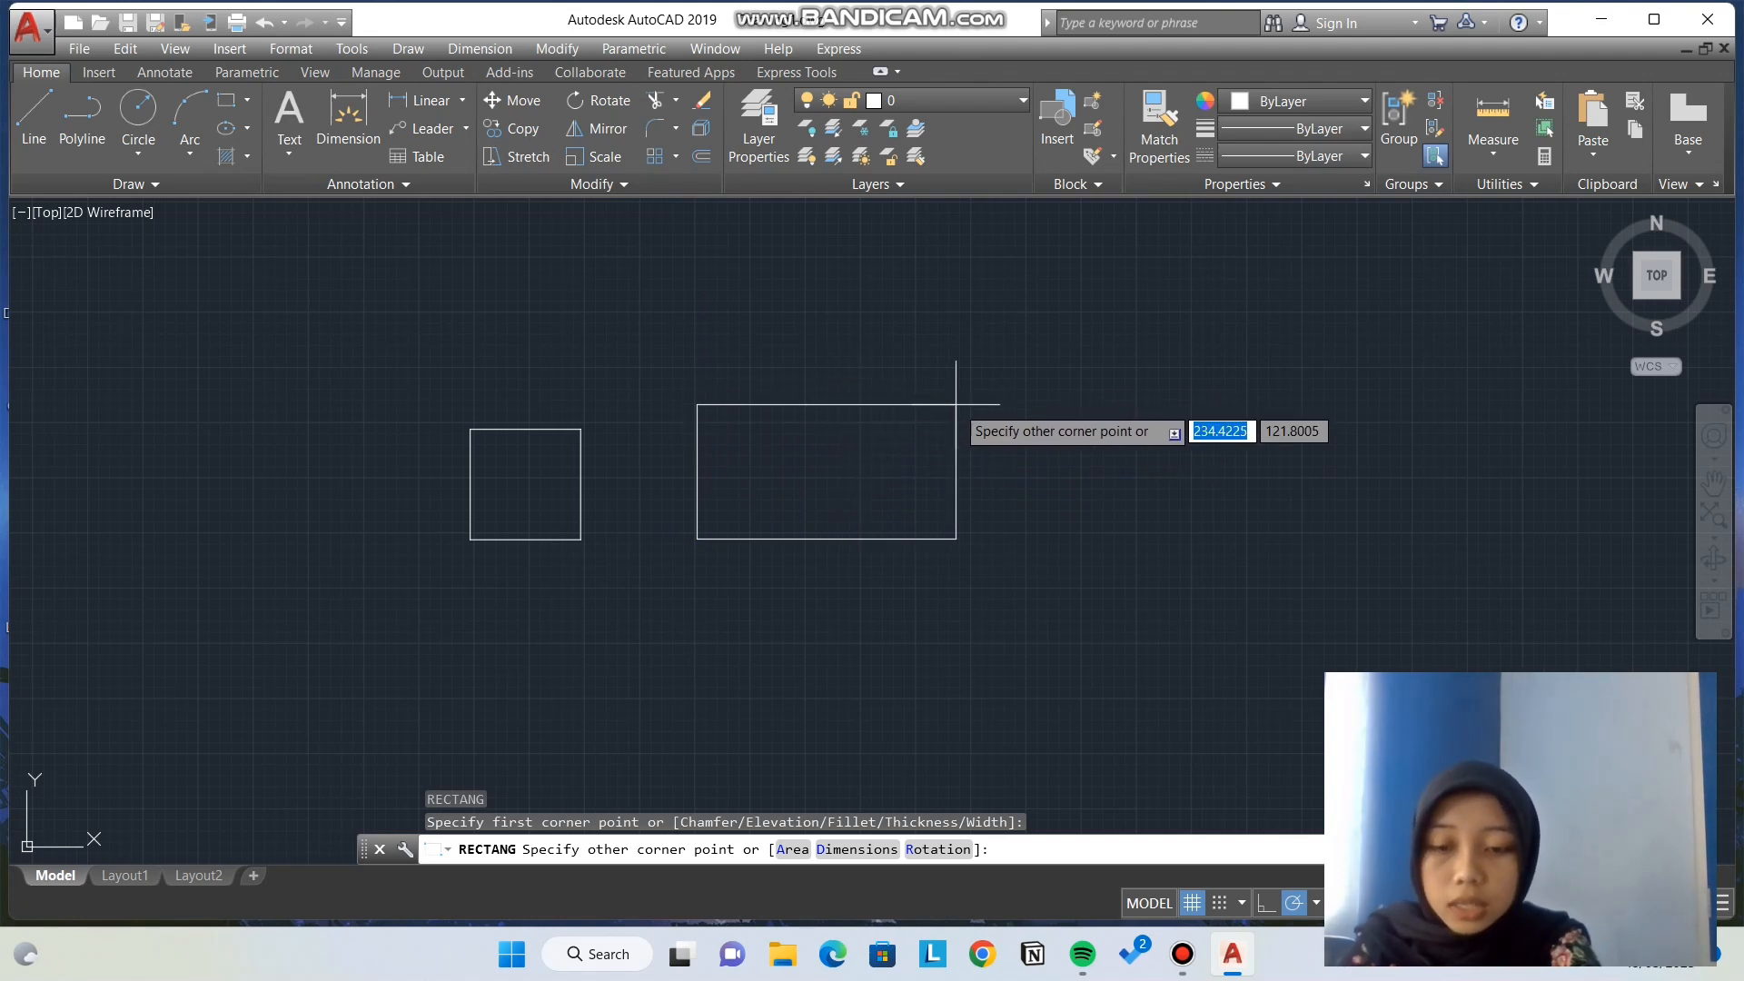
text(15)
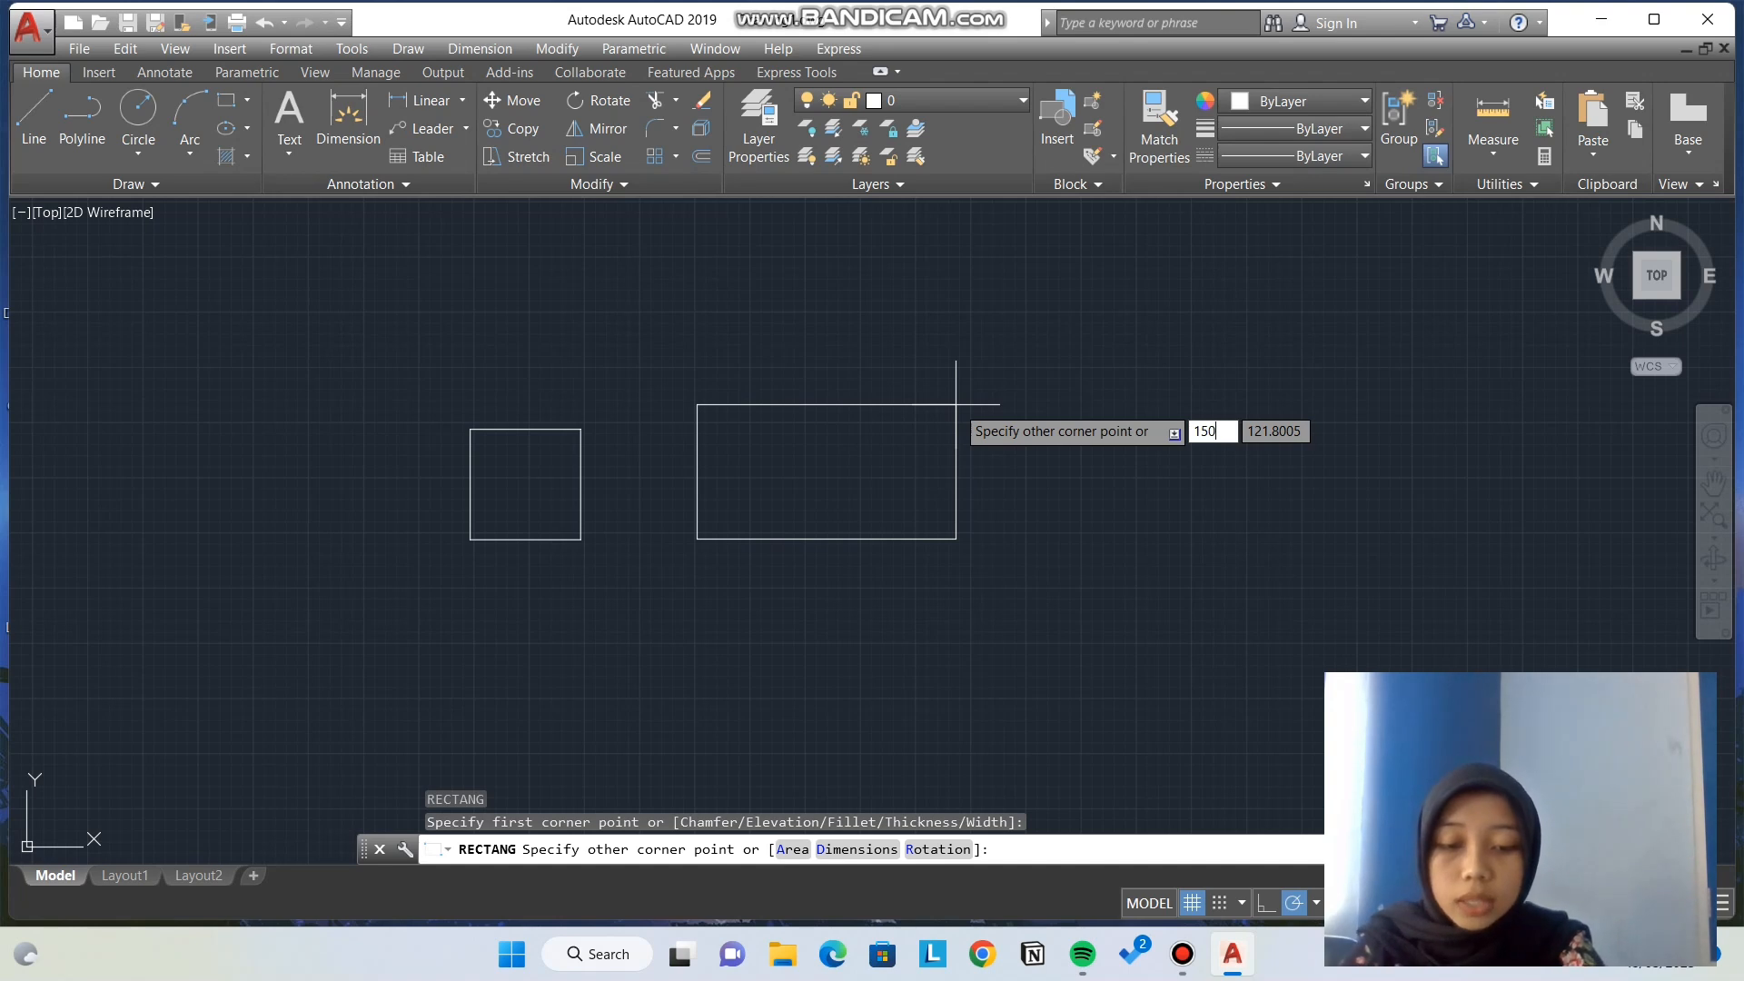
text(0)
key(Tab)
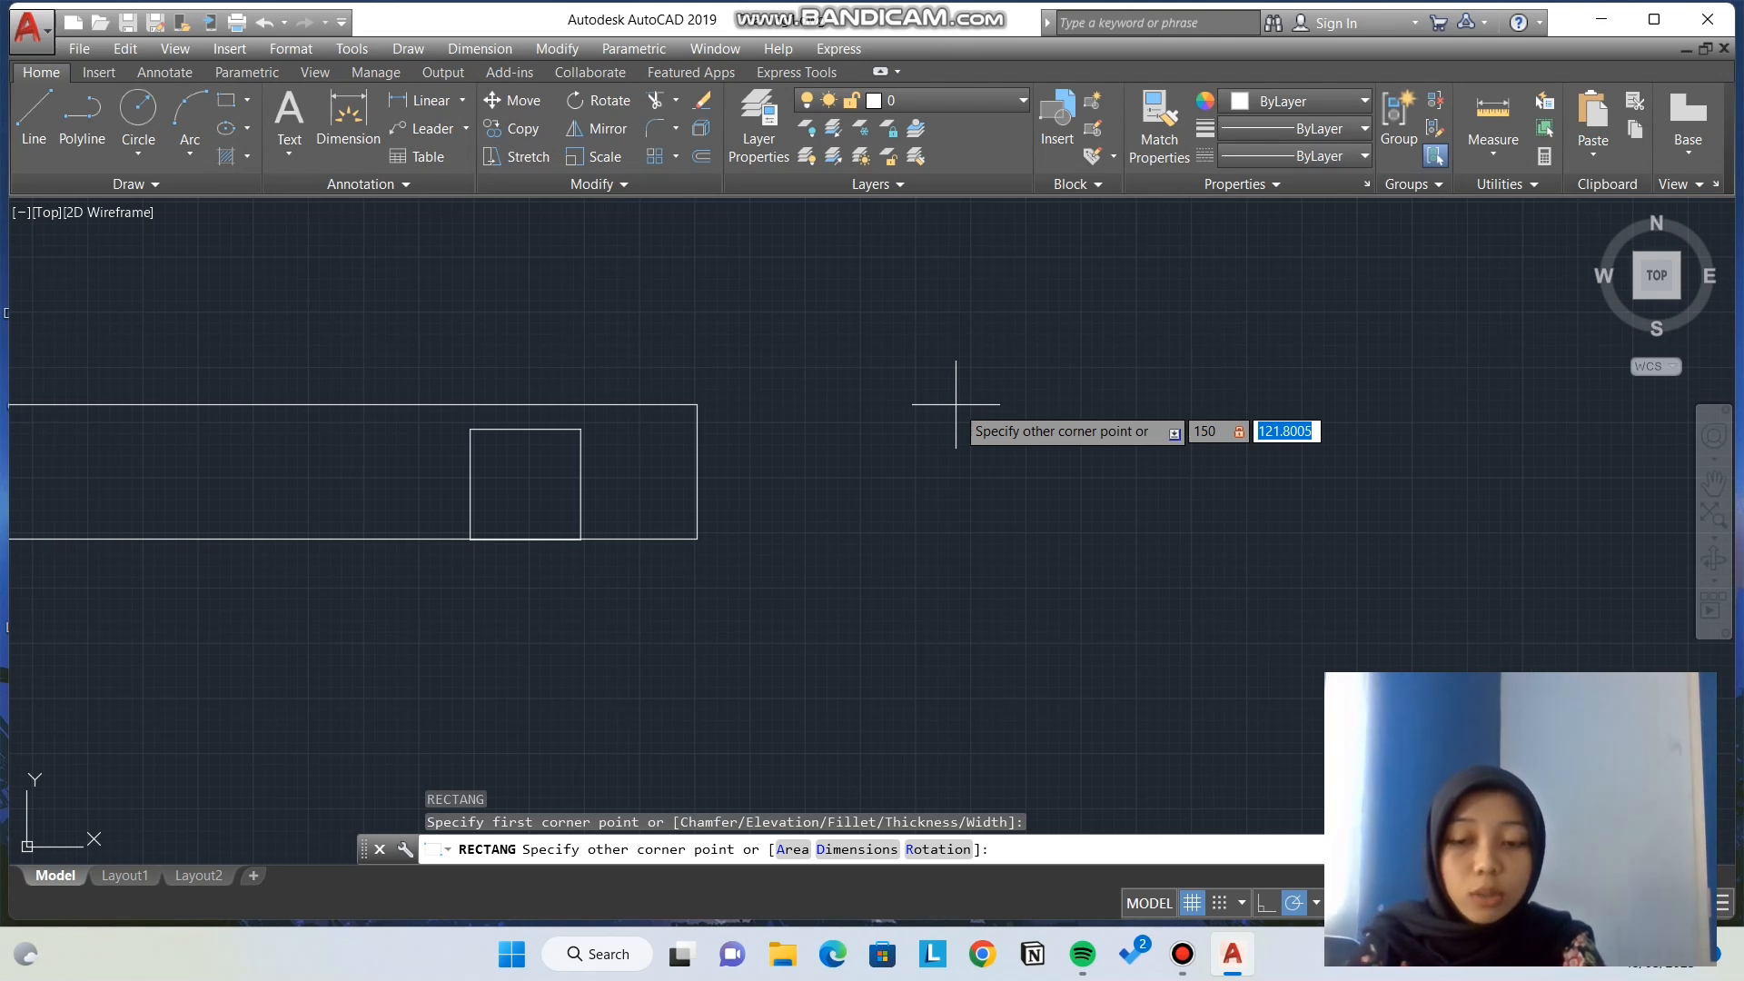
text(10)
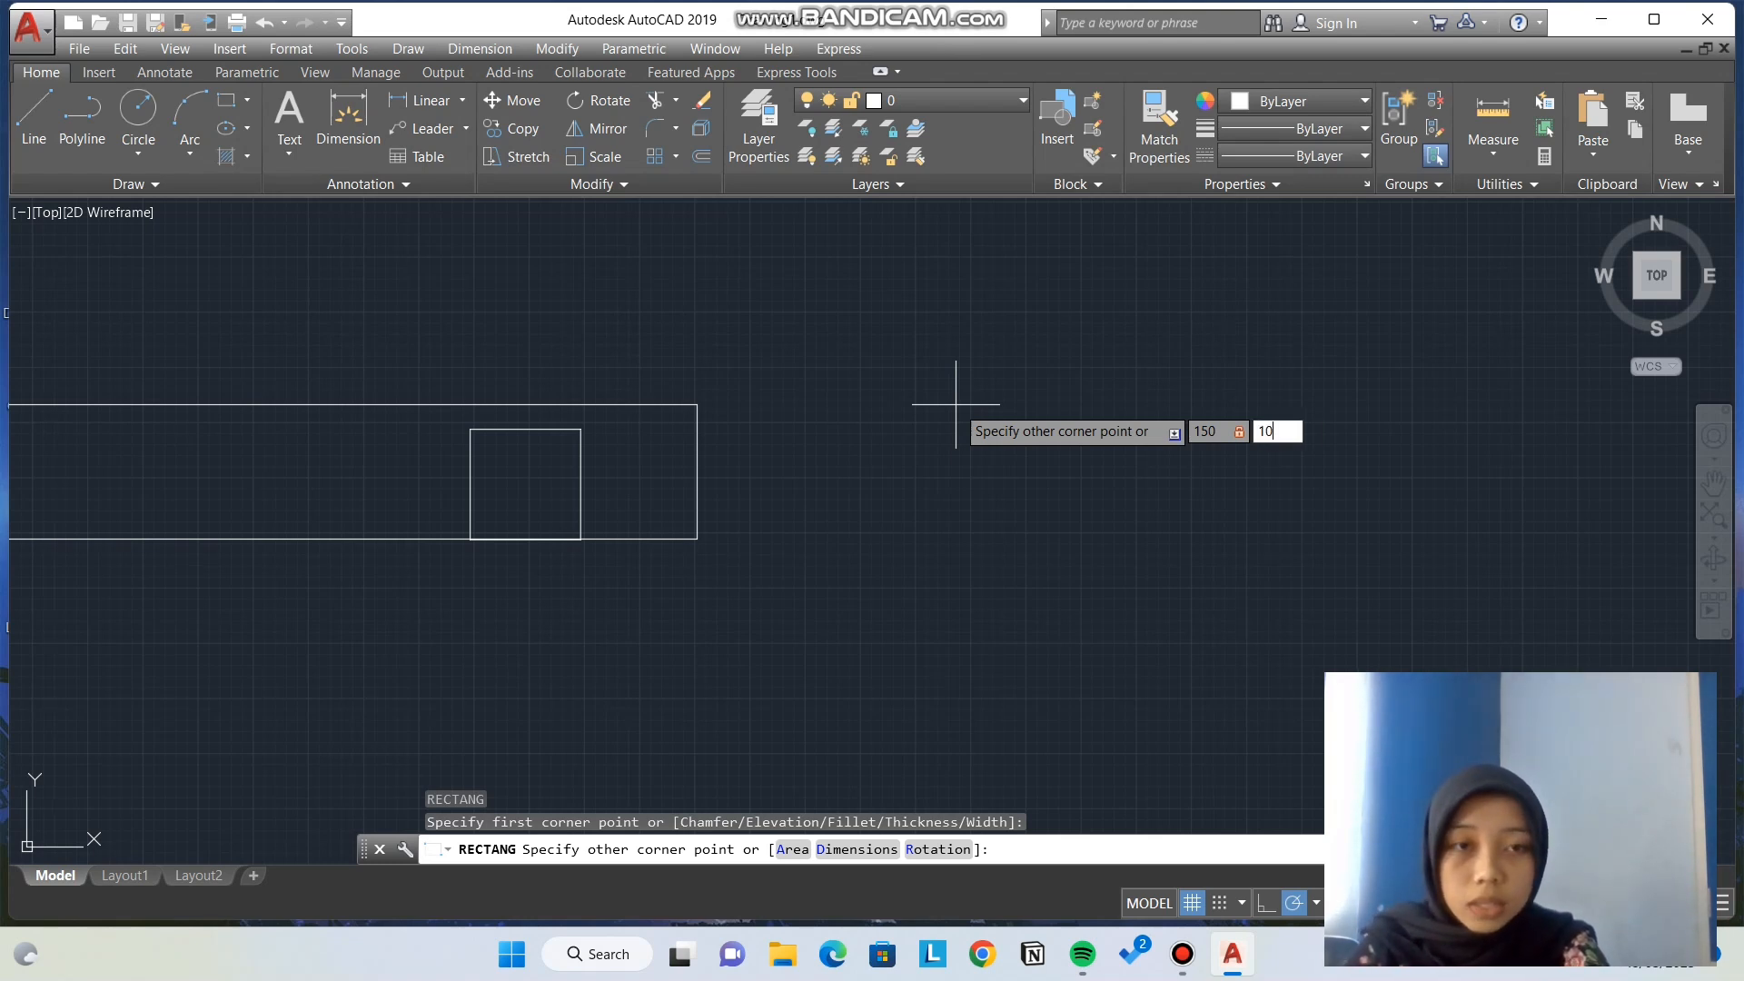
text(0)
key(Return)
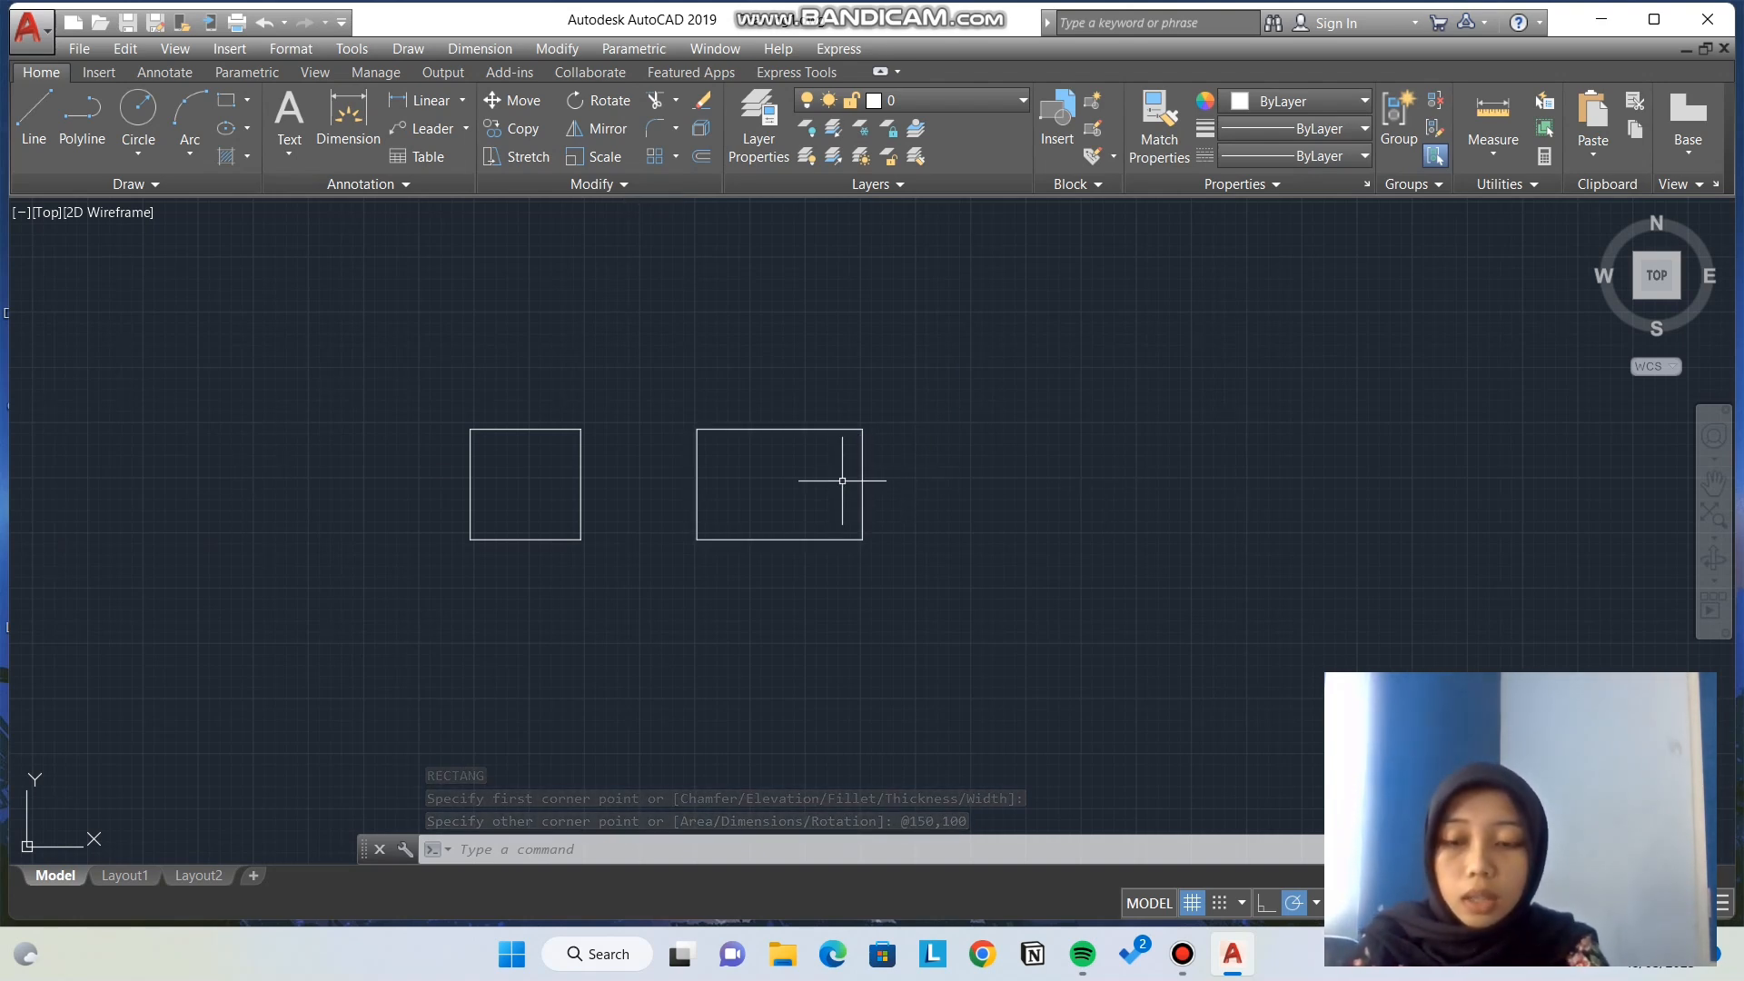
Step: Draw a 200 by 100 unit rectangle to the right of the 150 by 100 rectangle, aligned with the same baseline
text(rec)
key(Return)
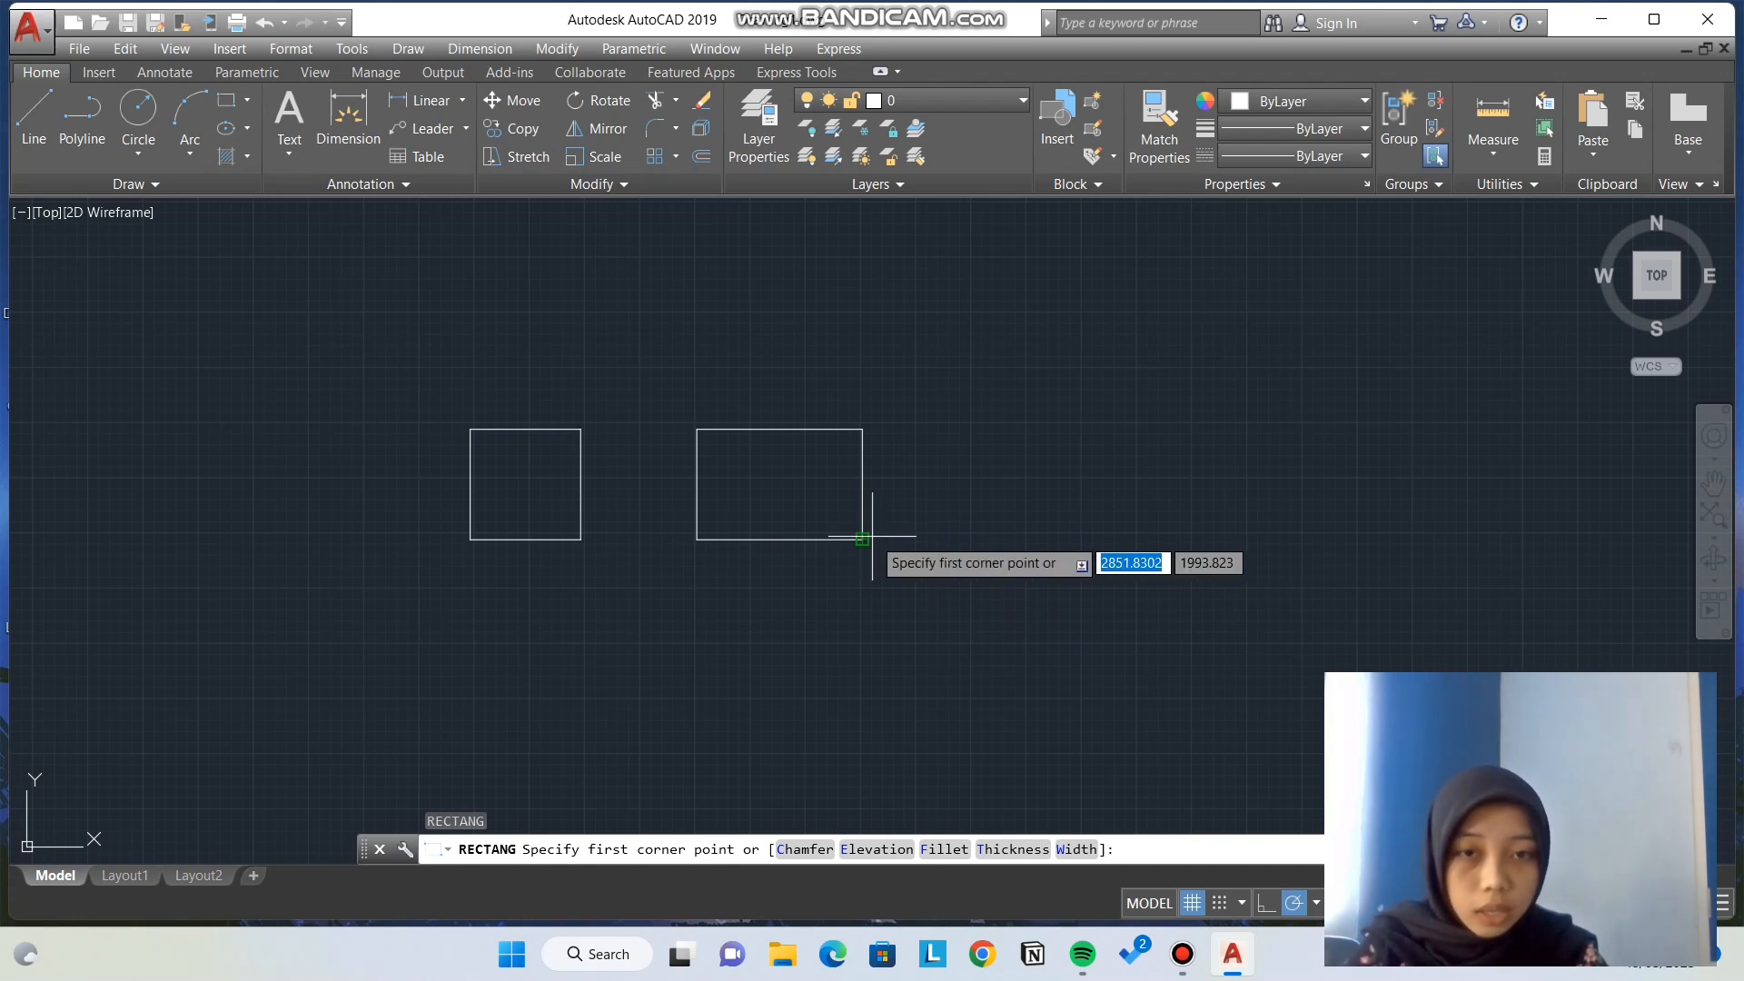
click(972, 538)
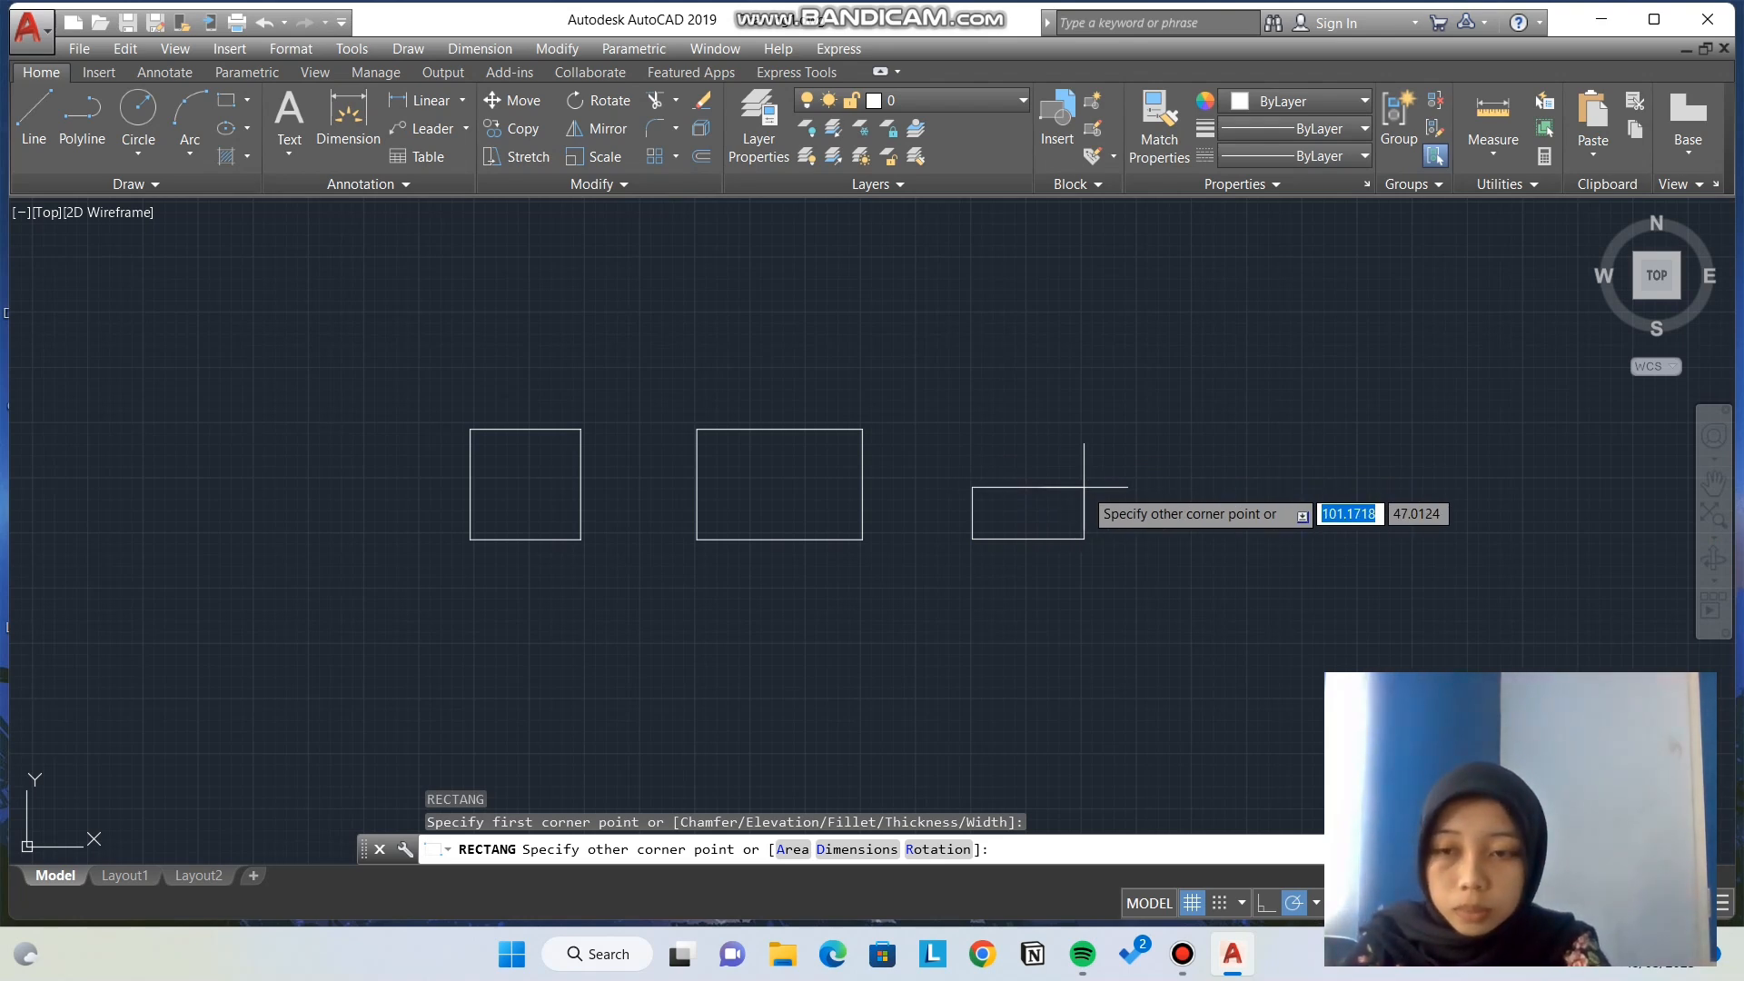
text(200)
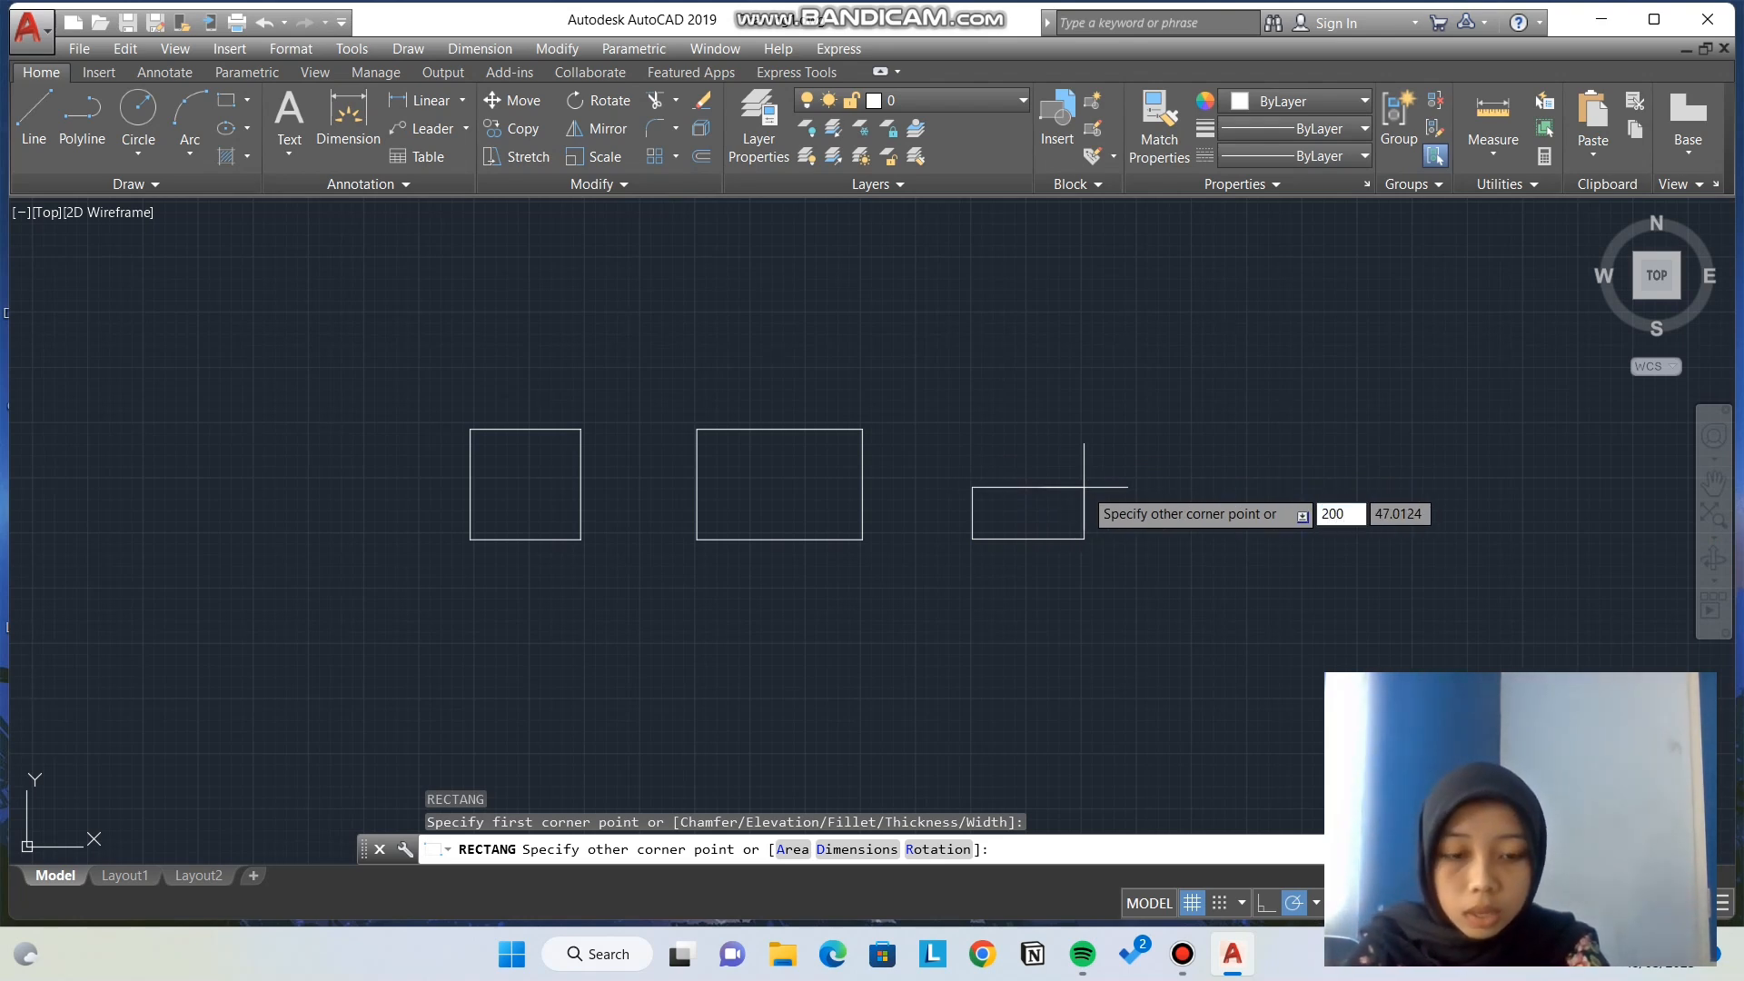
key(Tab)
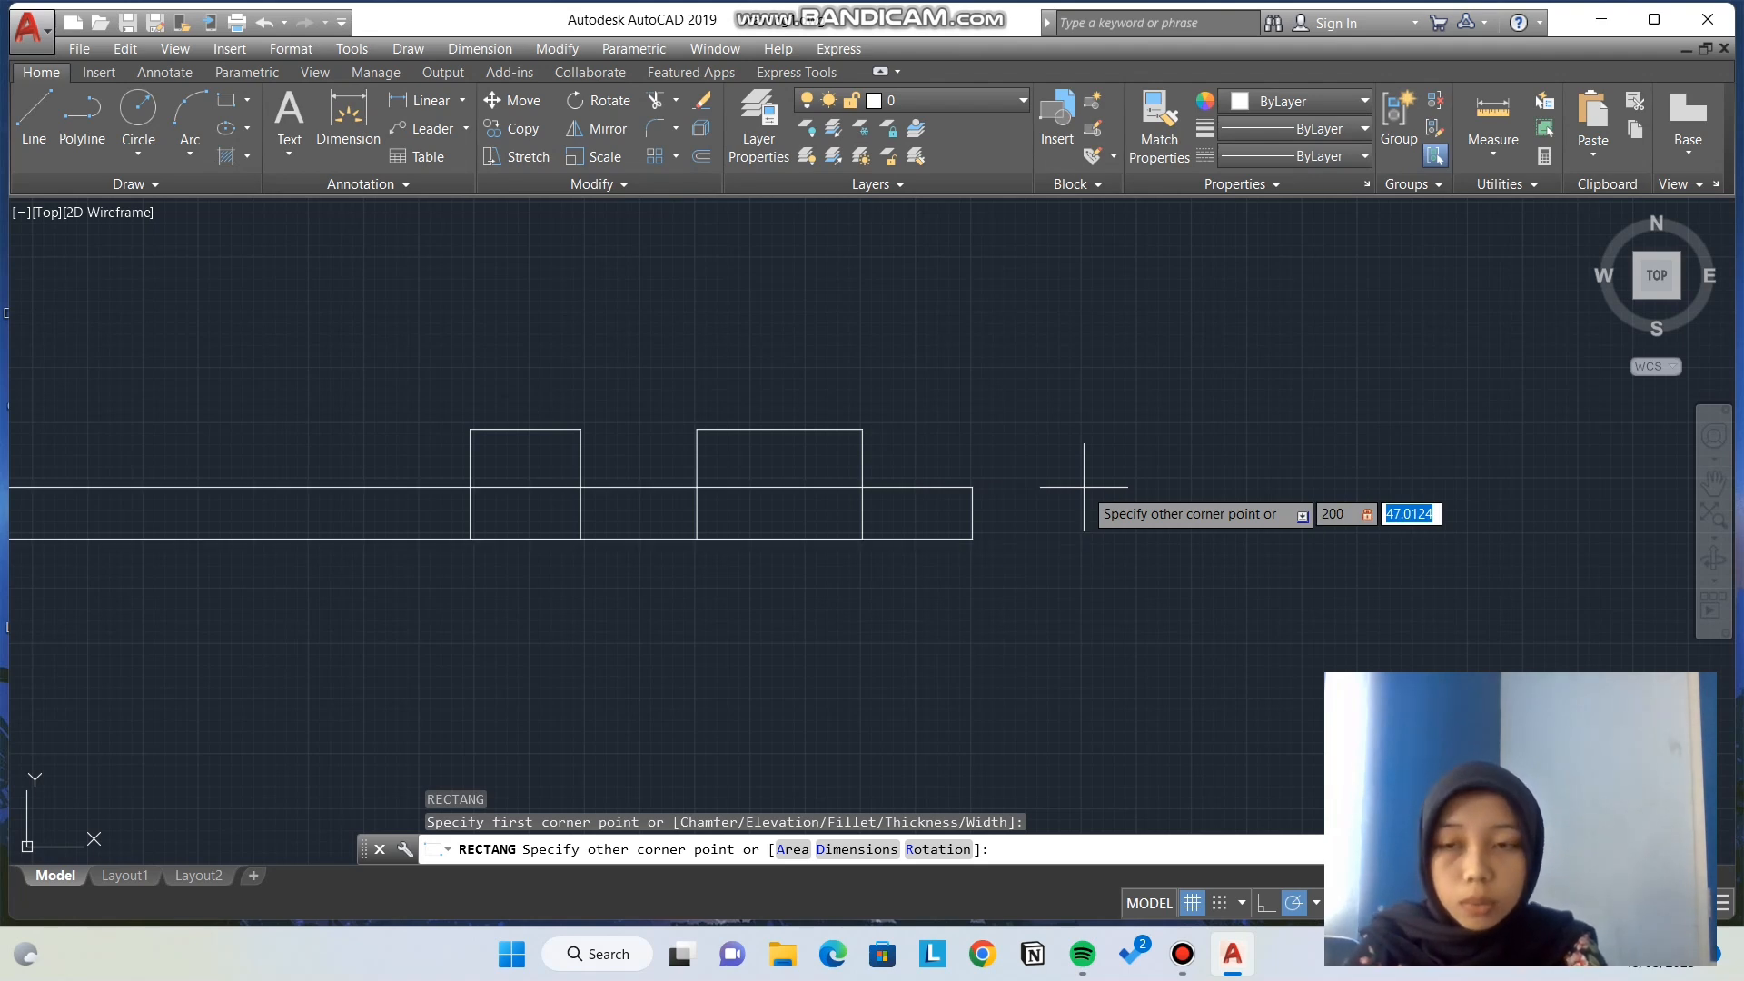
text(100)
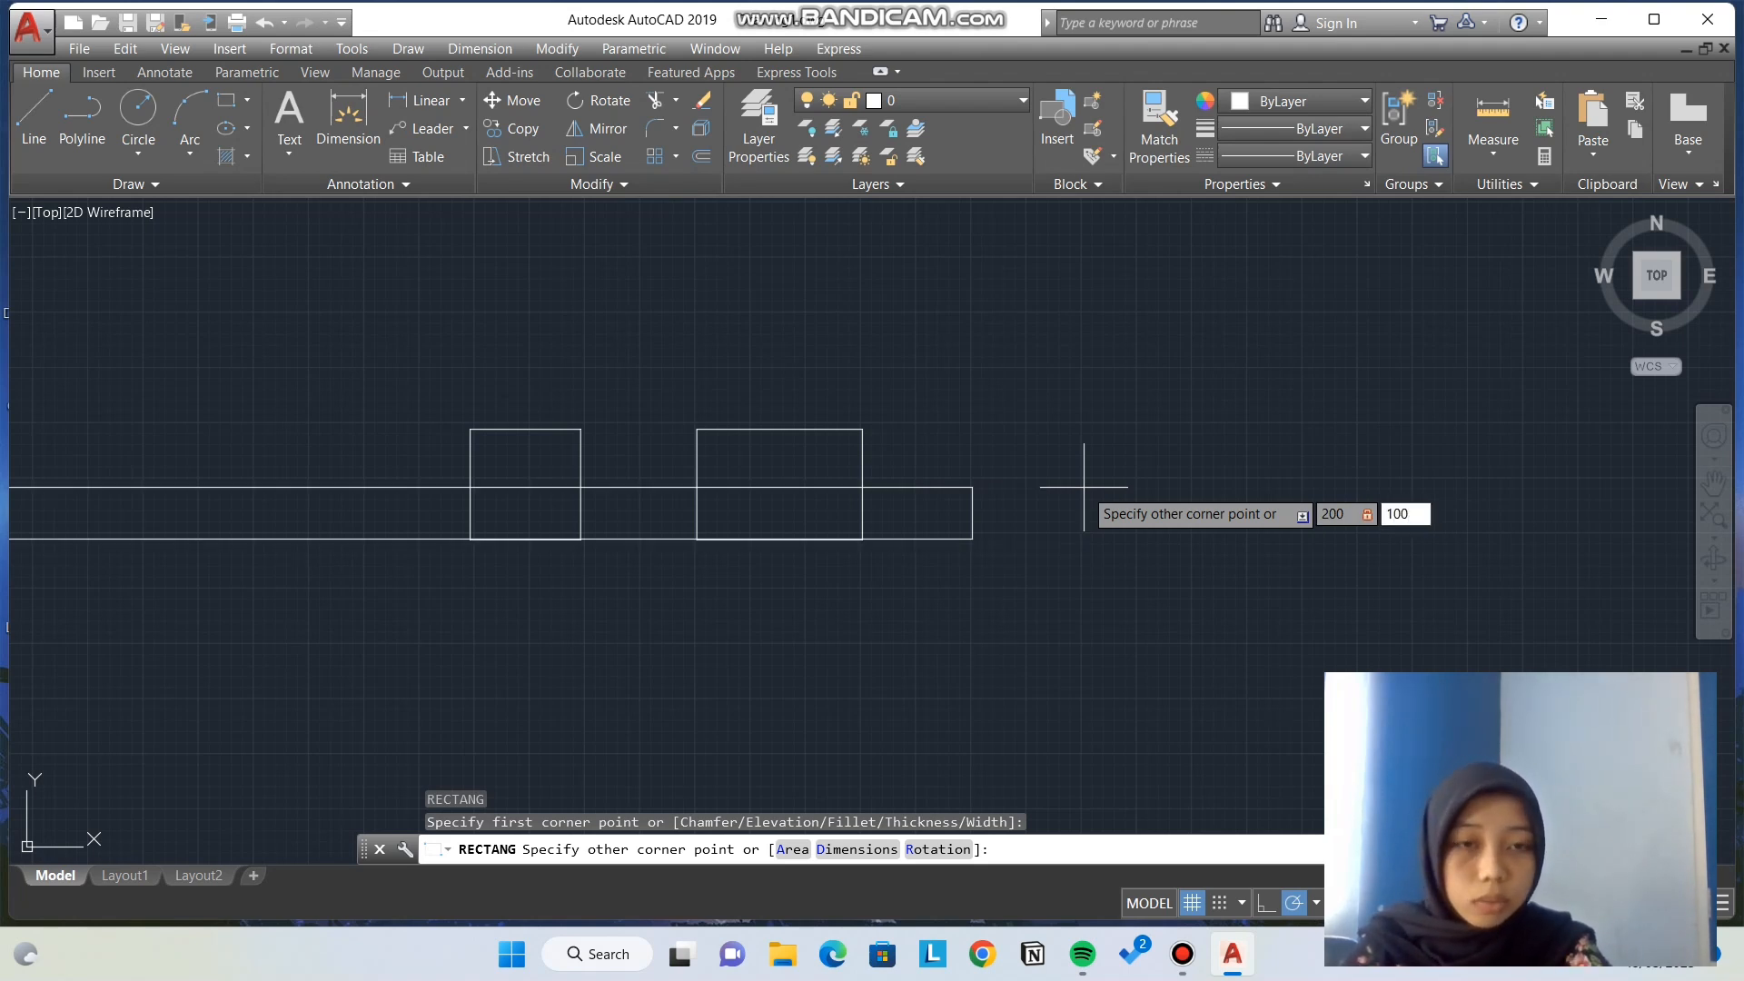
key(Return)
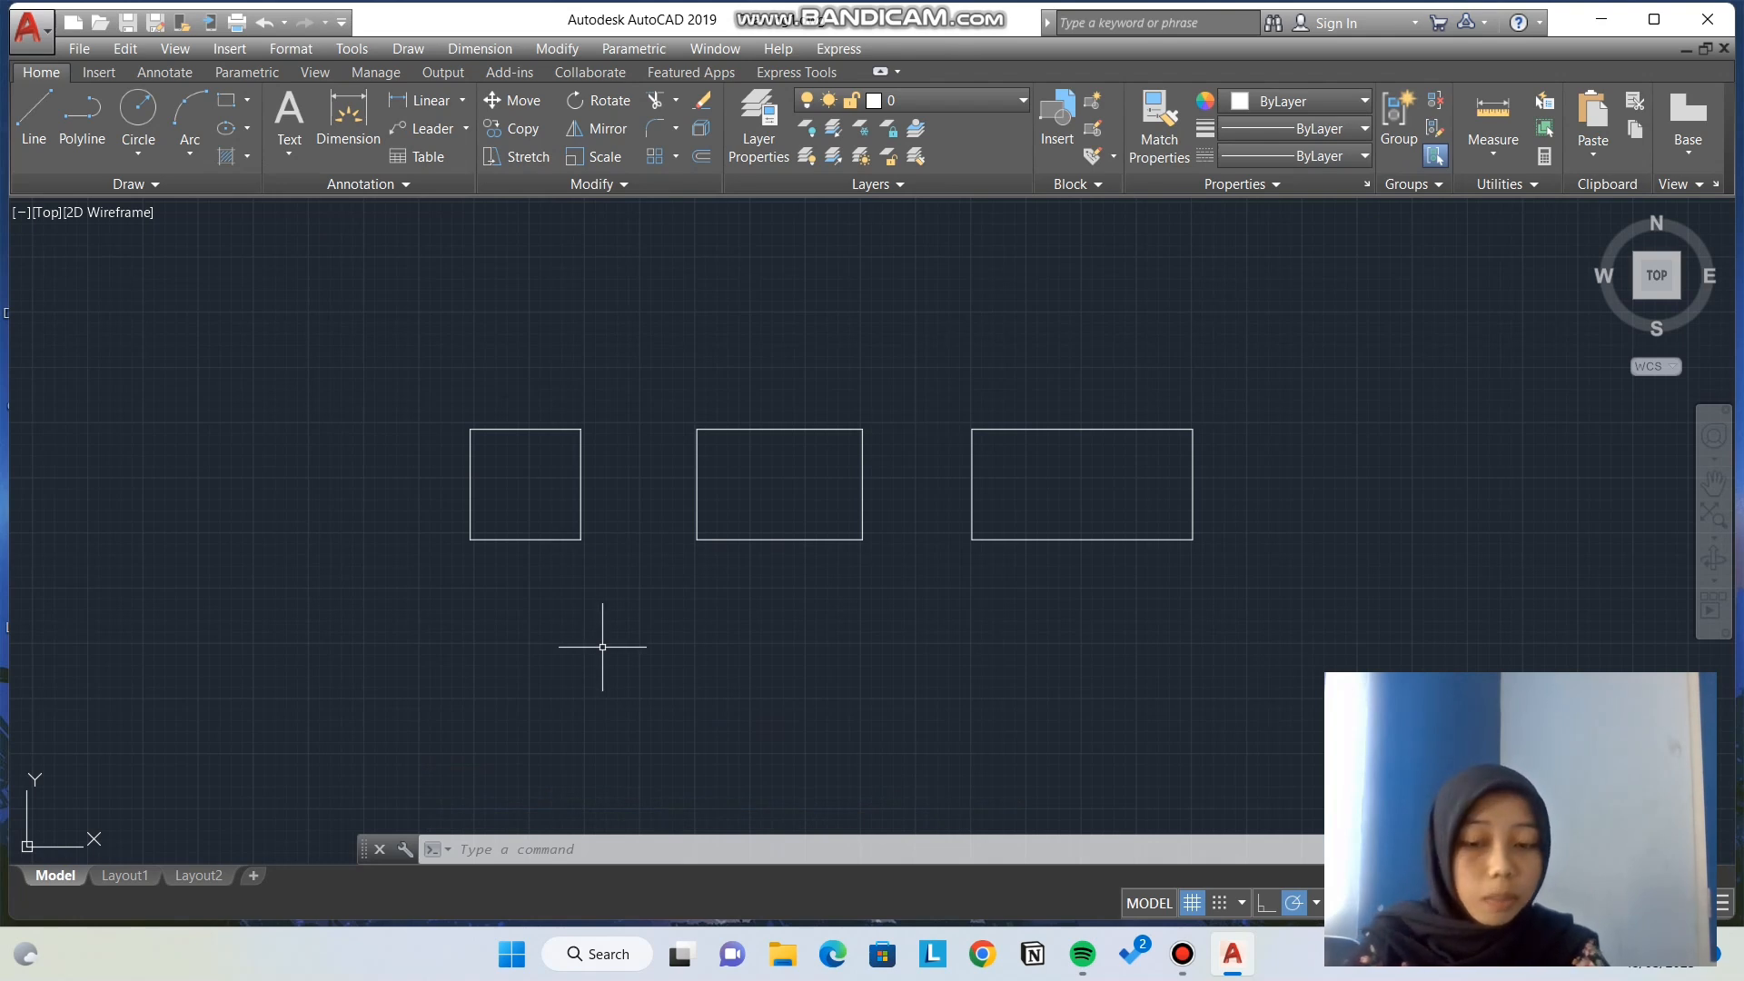
Step: Draw a rectangle 100 units wide and 150 high below the square, aligned with the square's left edge
text(REC)
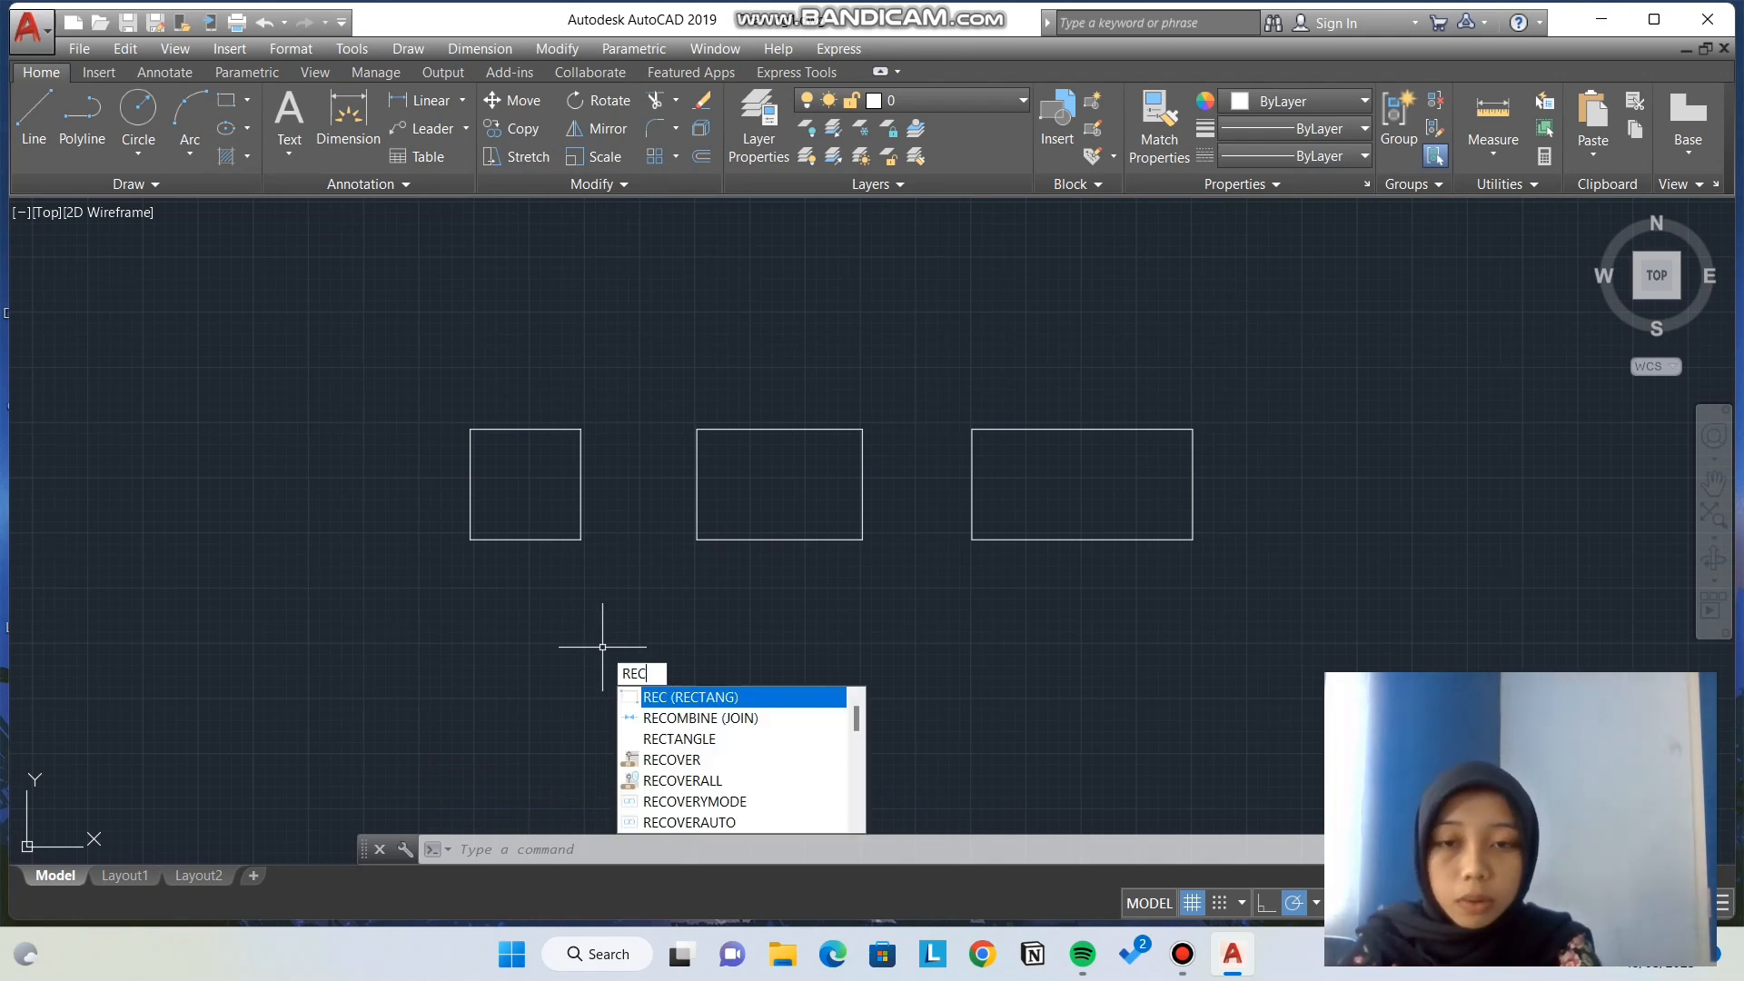
key(Return)
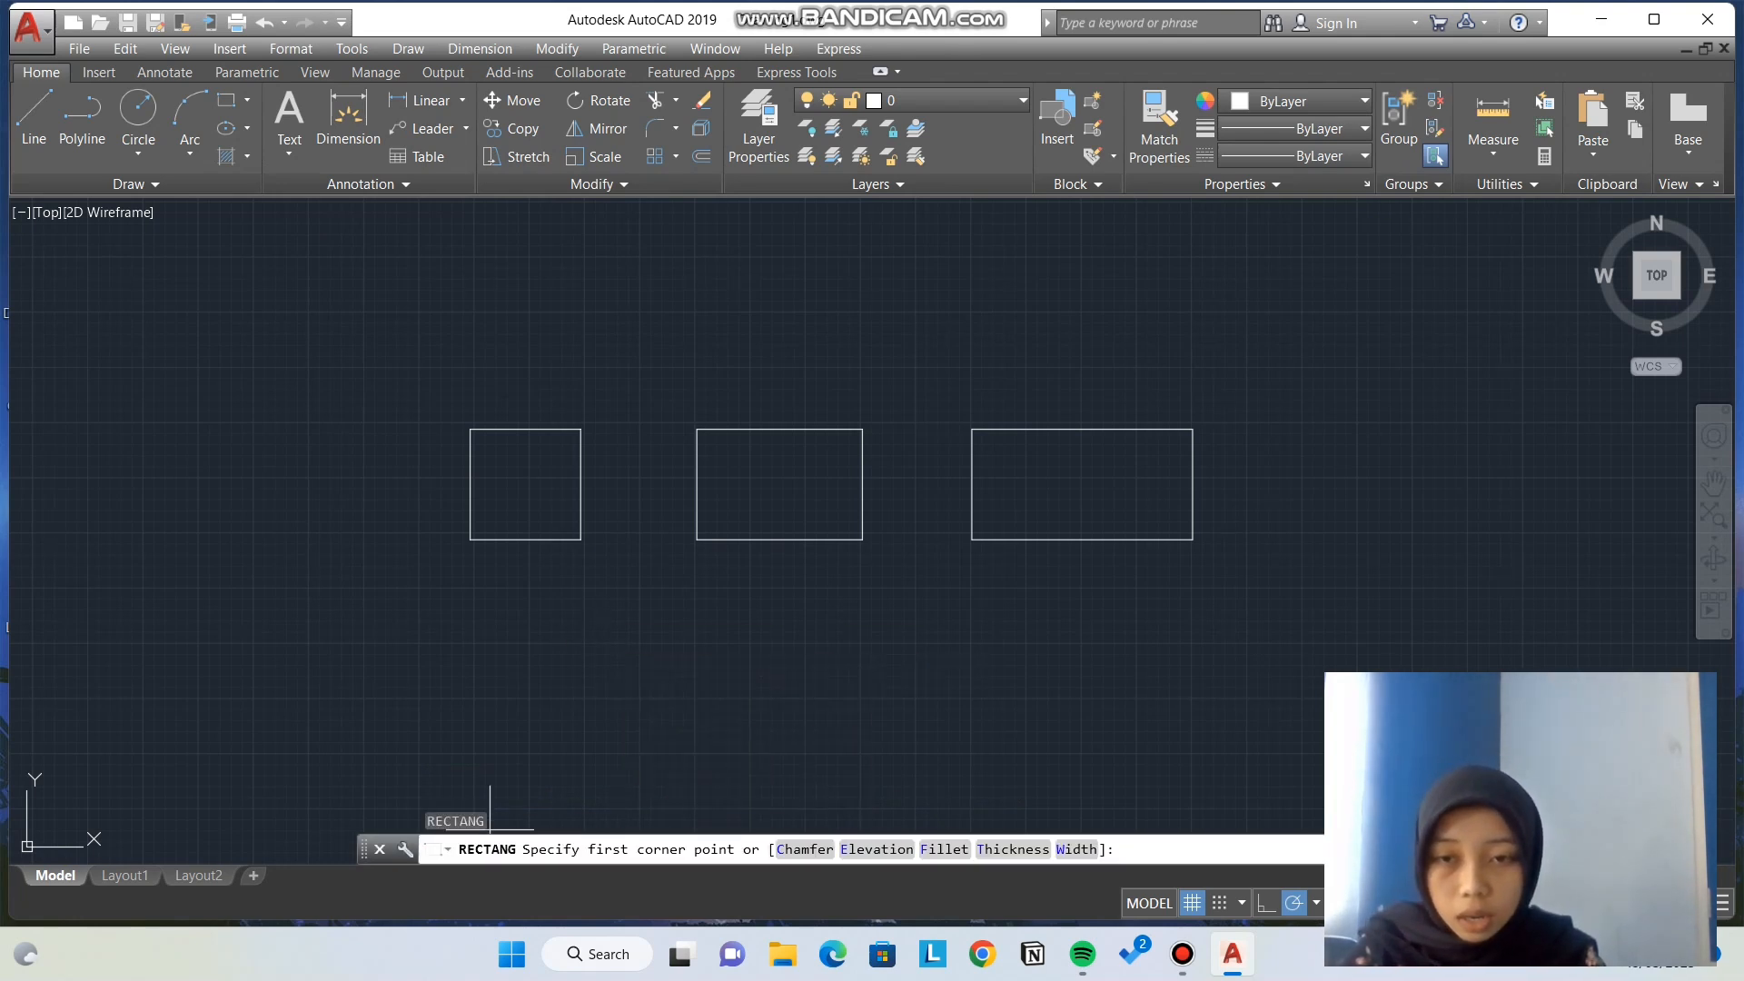
click(1714, 482)
mouse_move(825, 705)
mouse_down()
mouse_move(837, 591)
mouse_move(805, 505)
mouse_up()
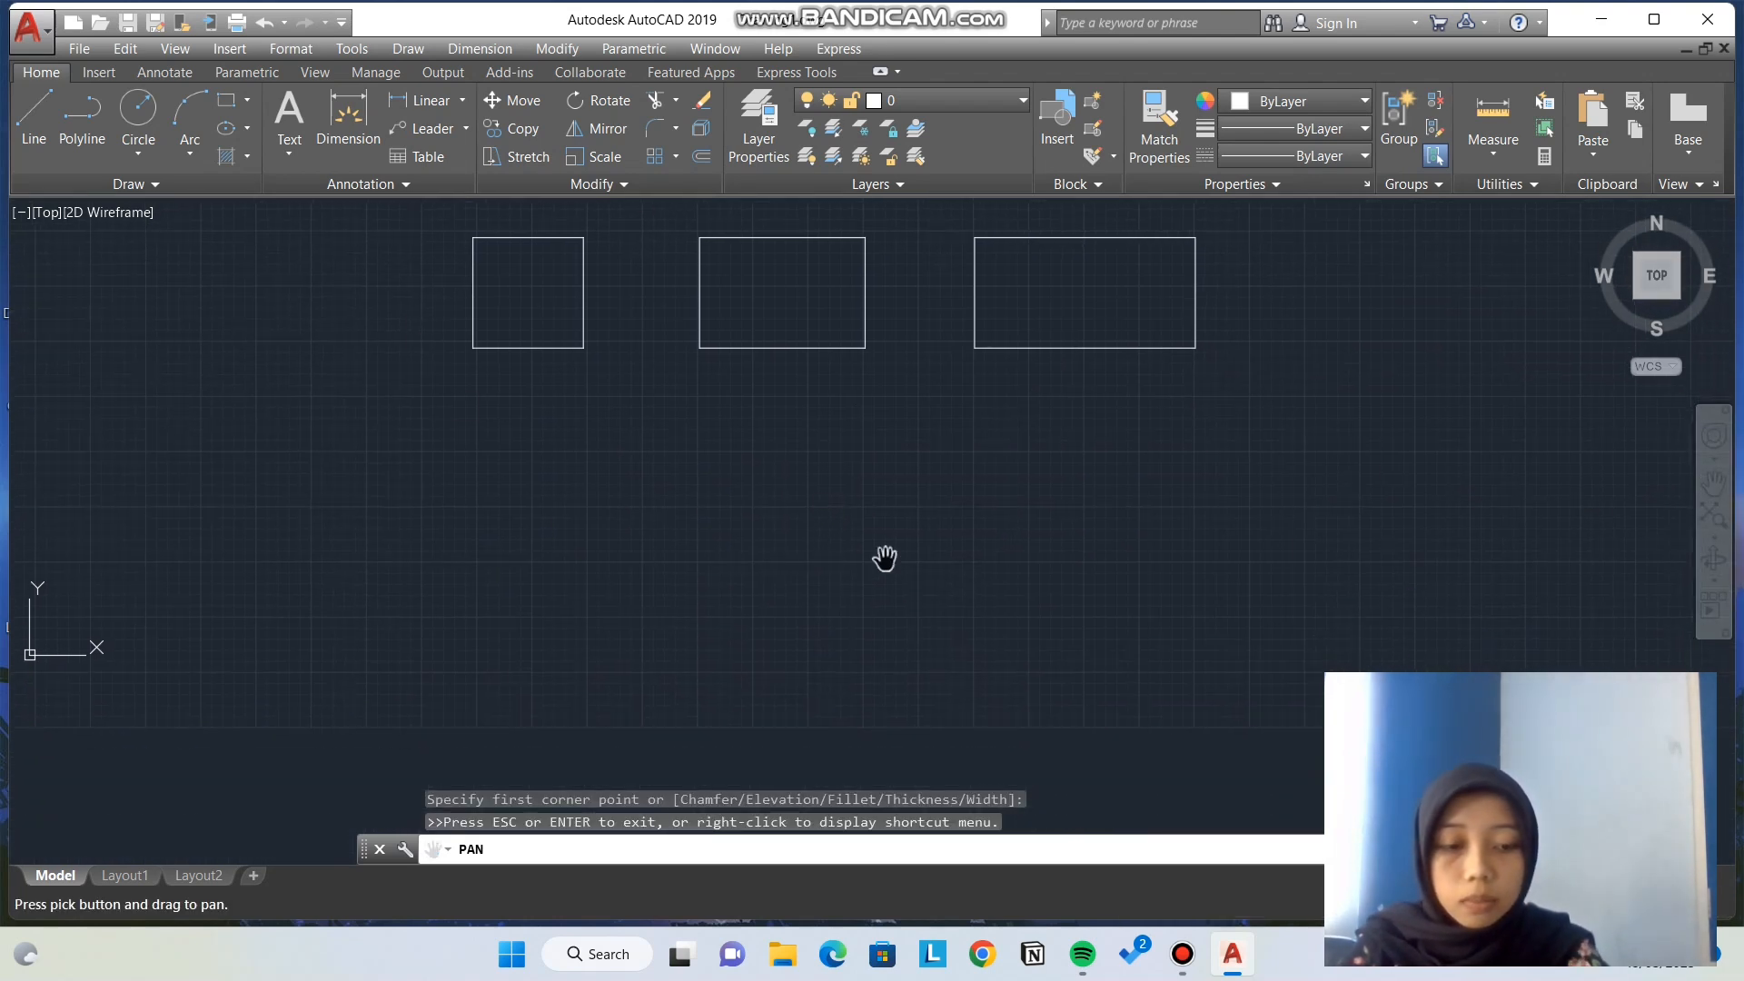
key(Escape)
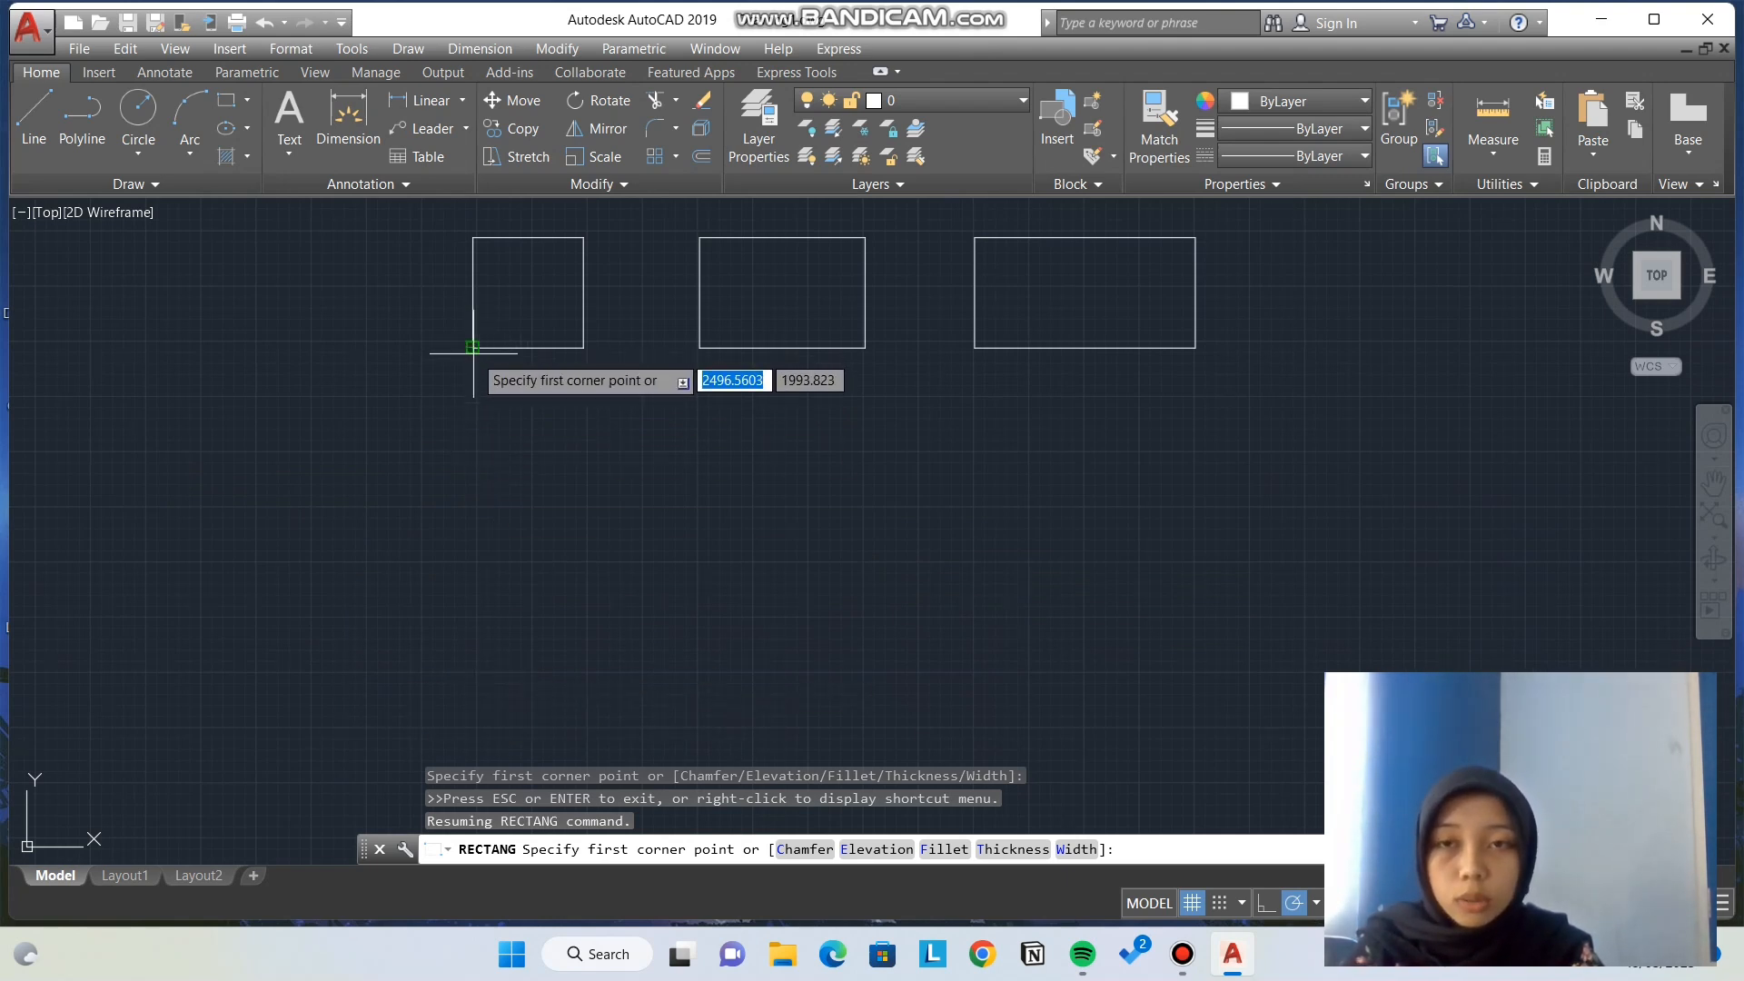
click(473, 619)
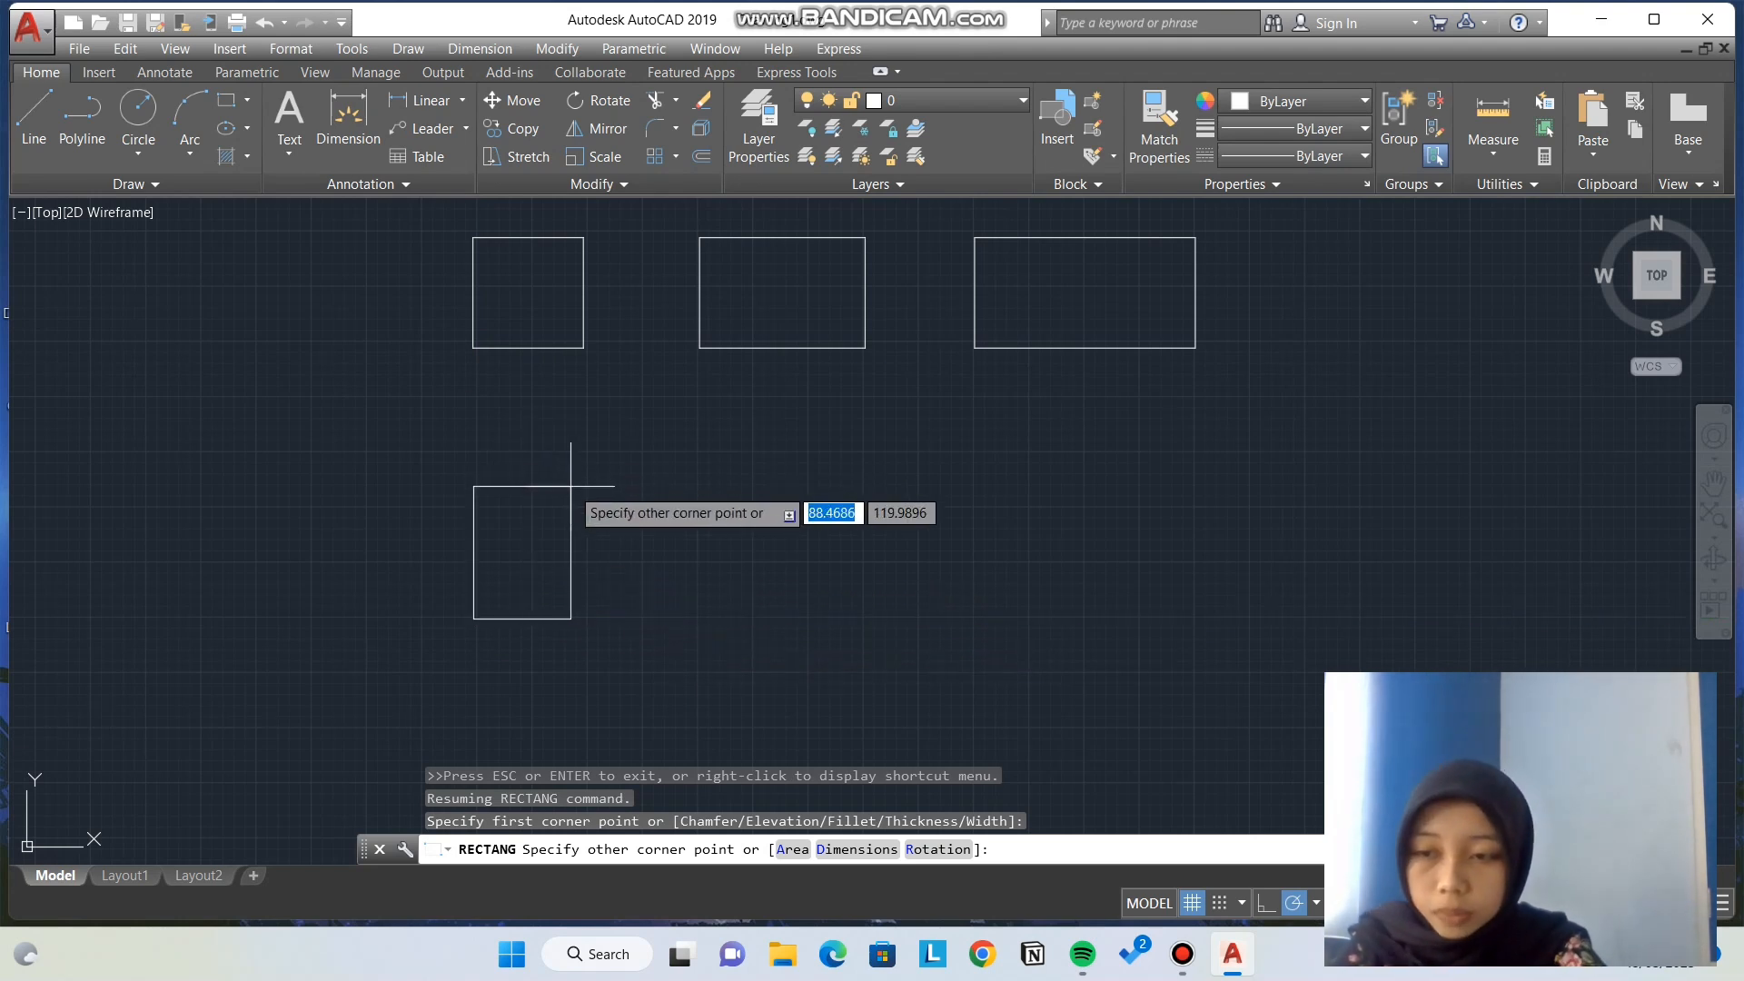
text(100)
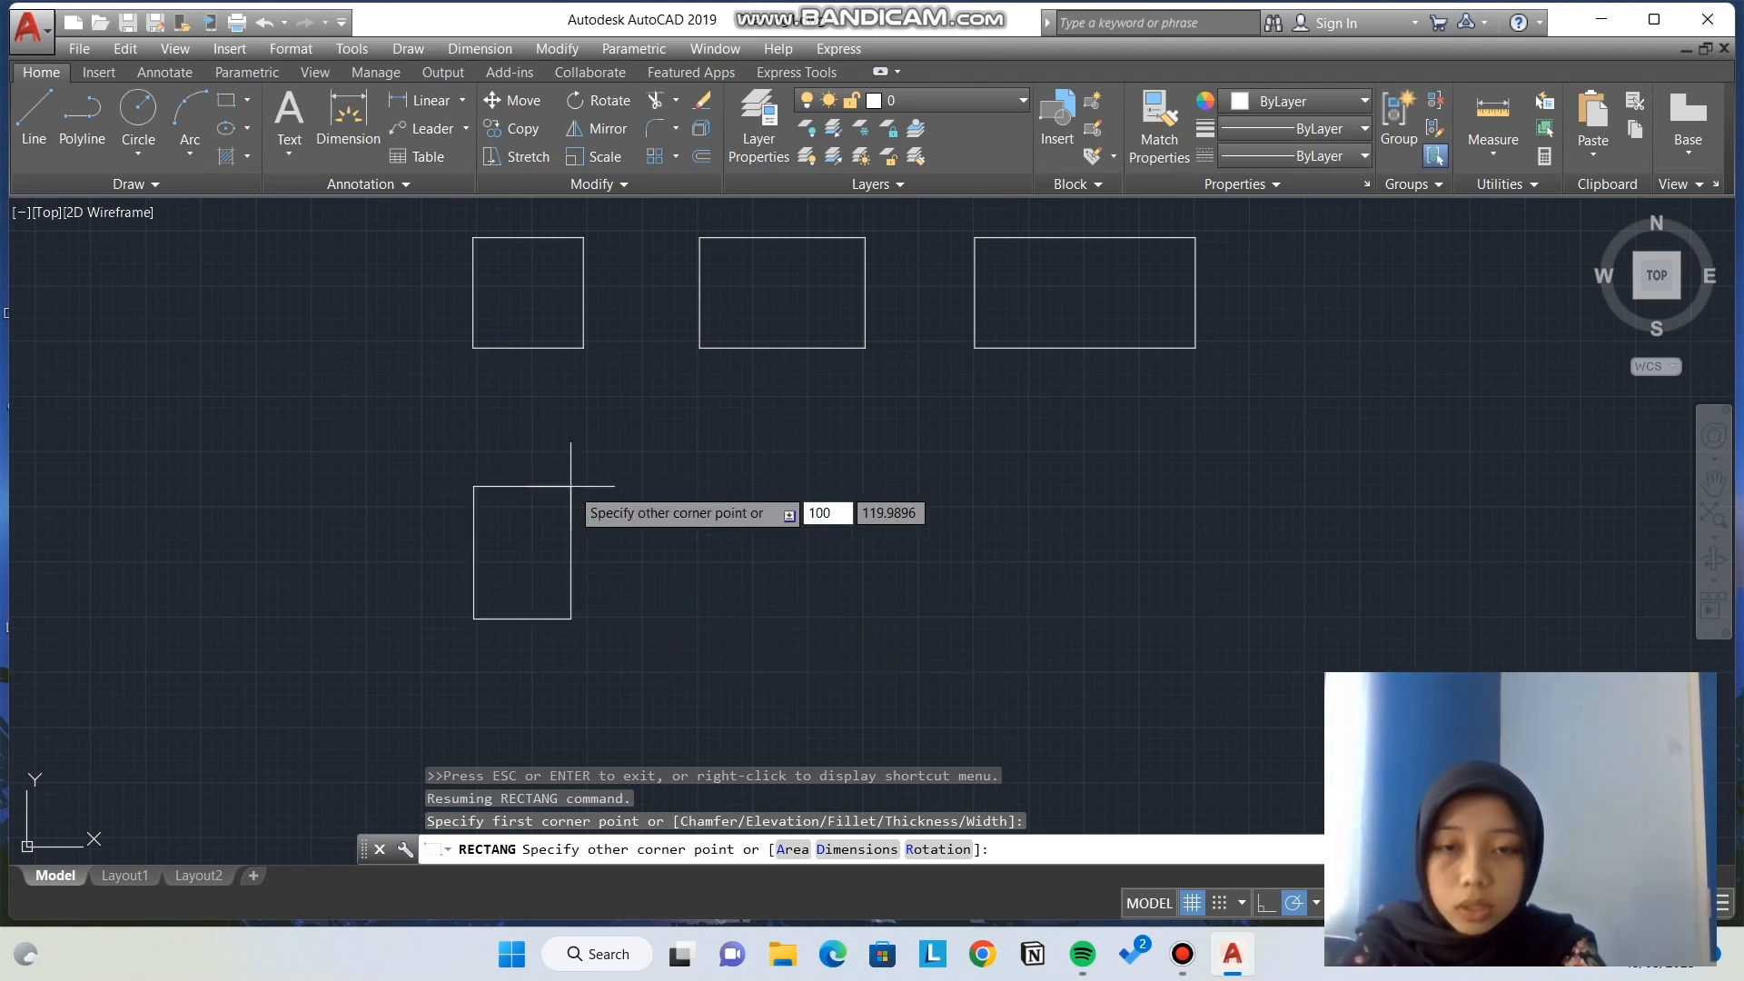
key(Tab)
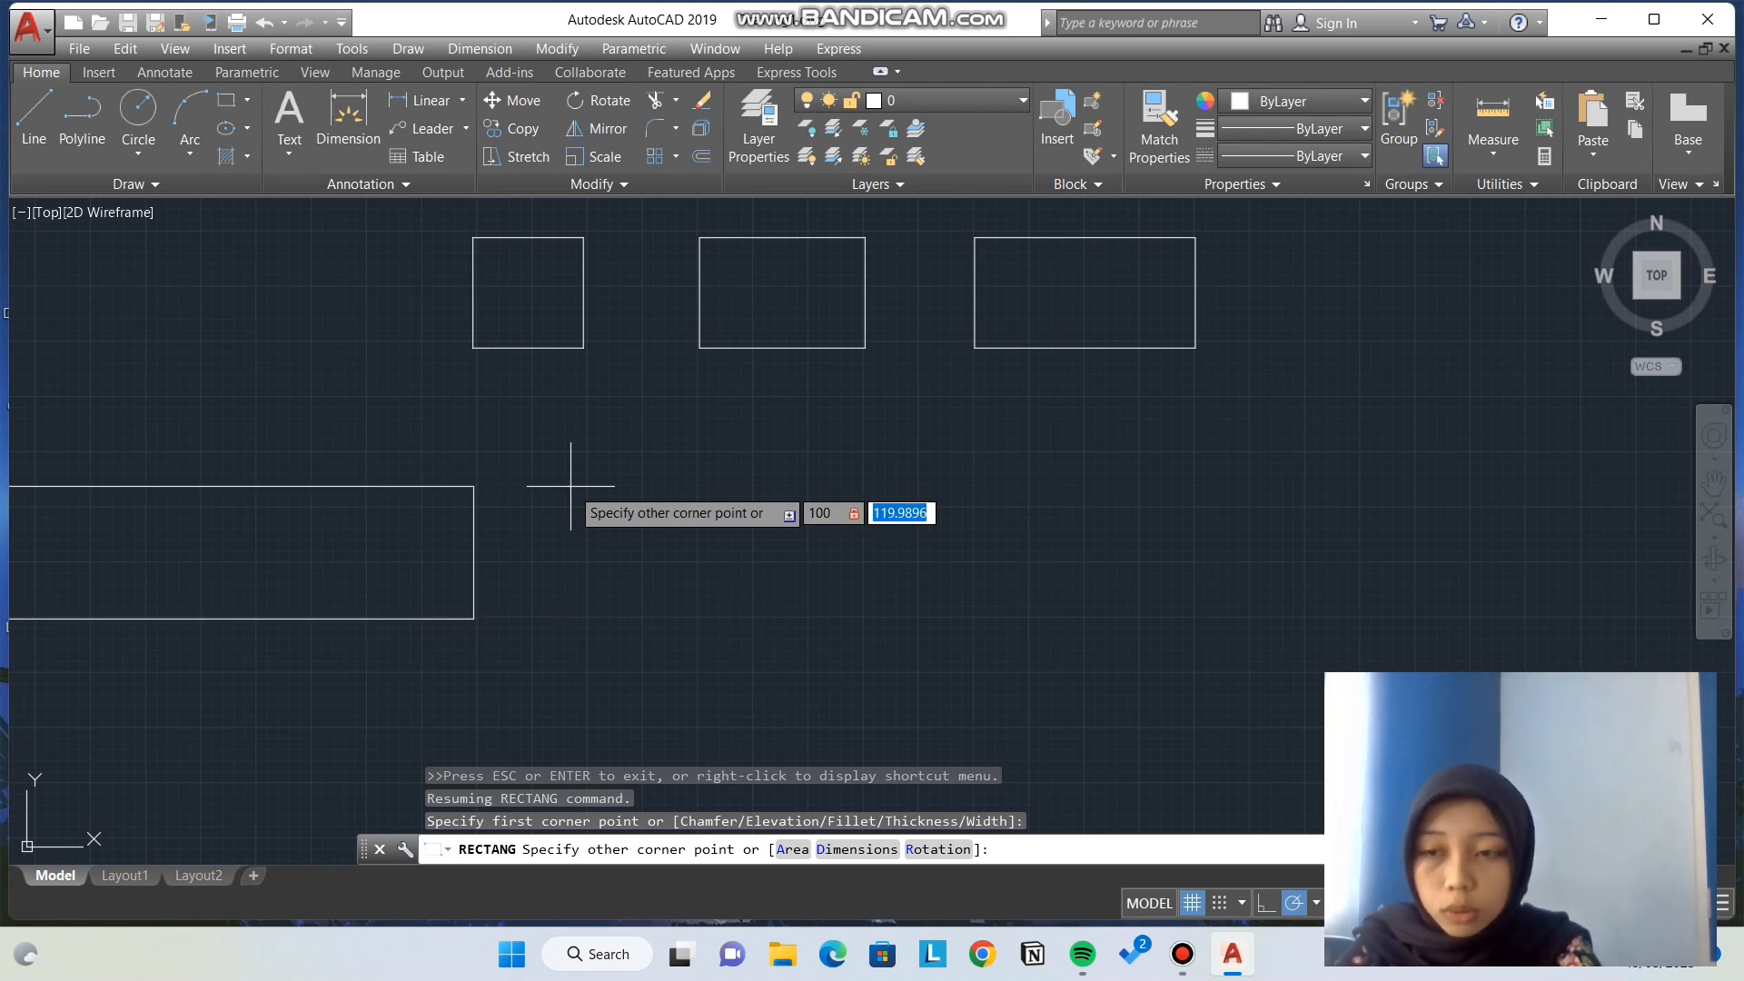
text(15)
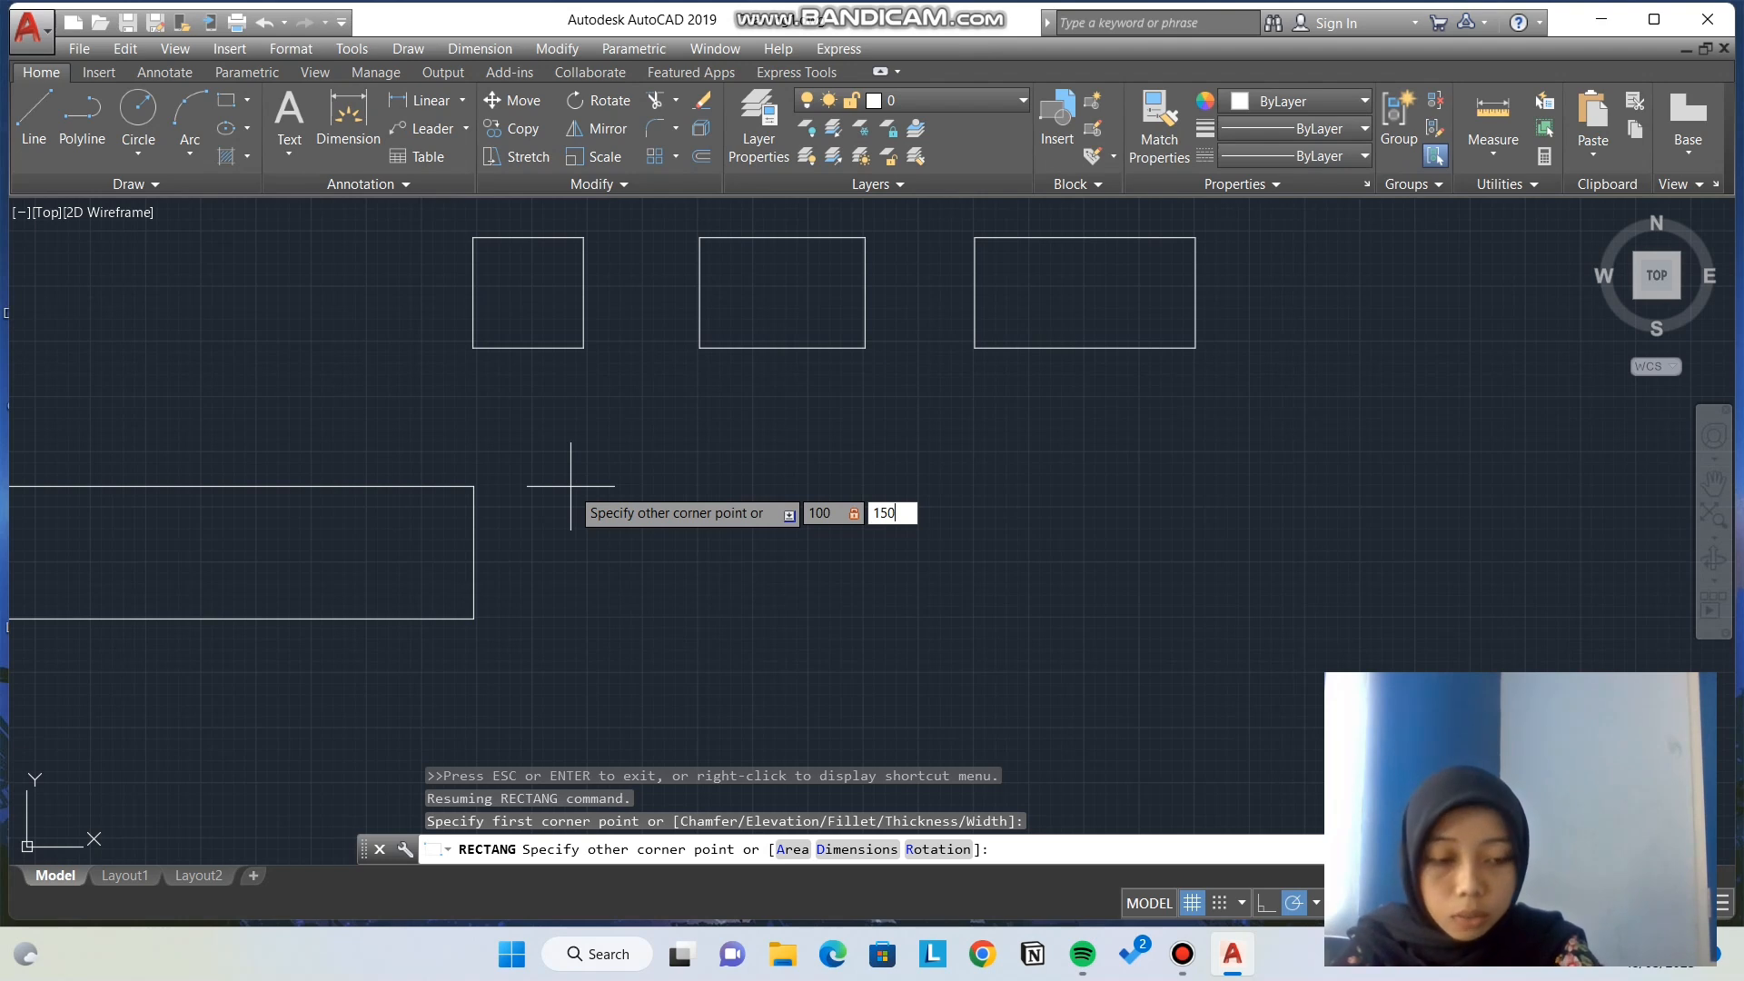
text(0)
key(Return)
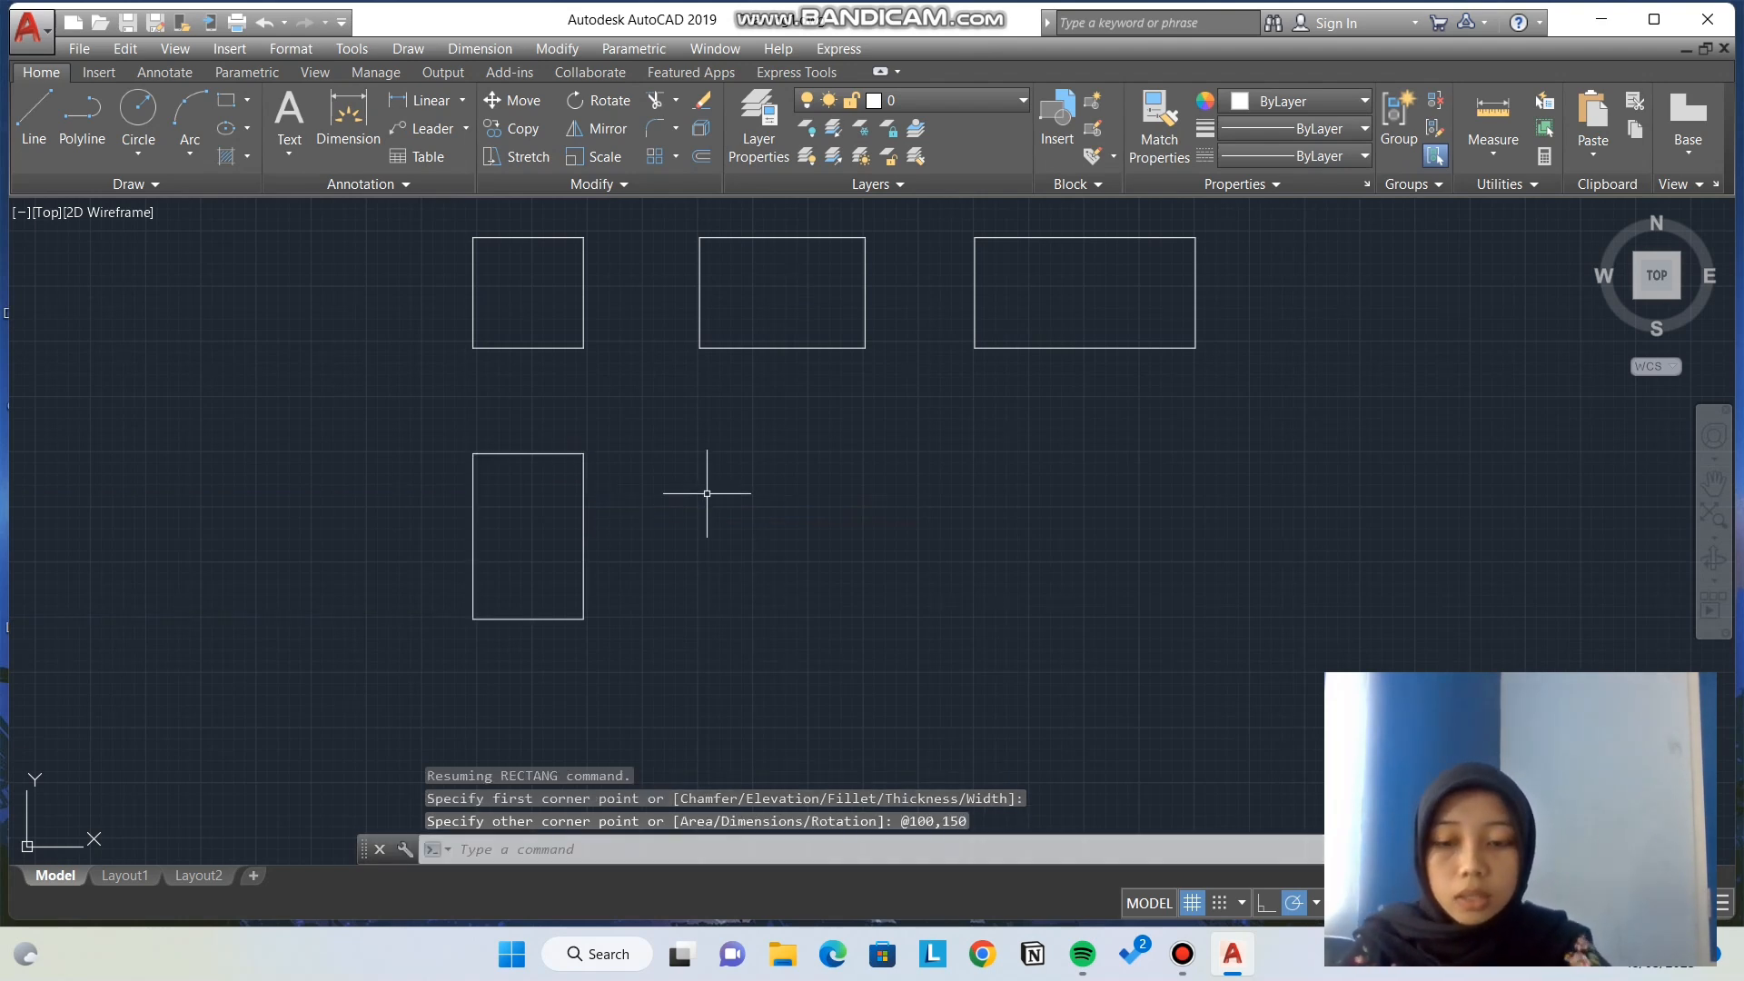
Step: Draw a 150 by 150 unit square below the 150 by 100 rectangle, level with the base of the 100 by 150 rectangle
text(re)
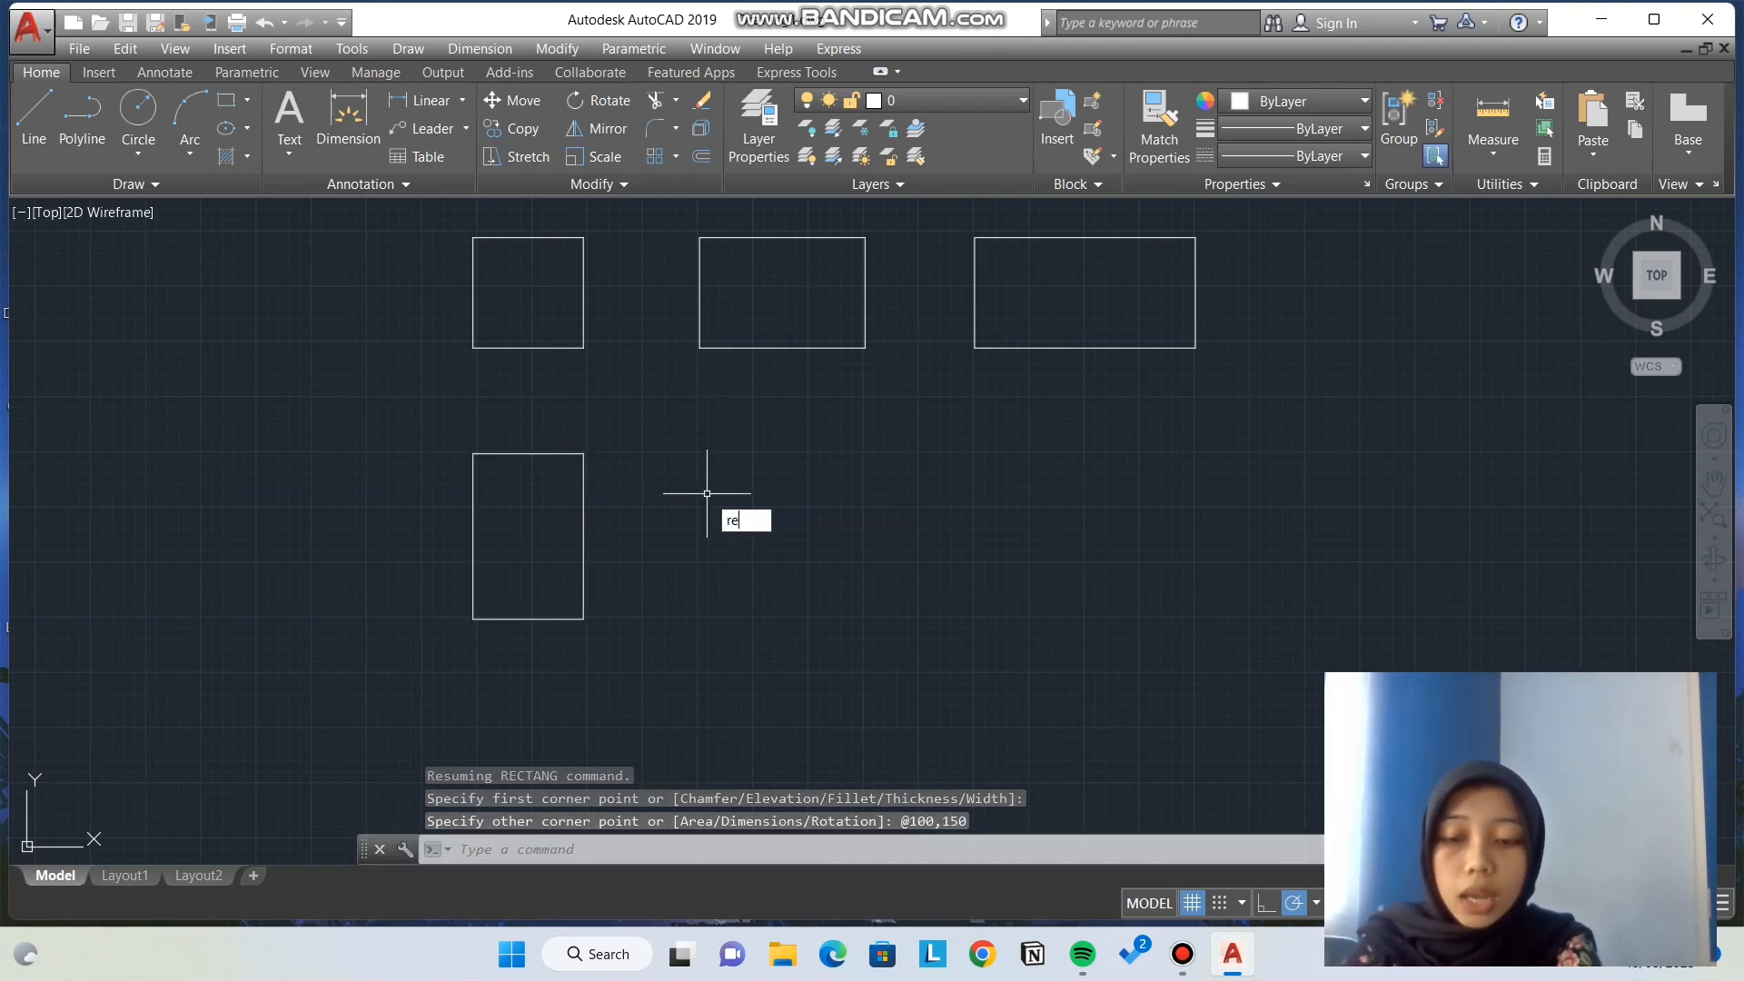
text(c)
key(Return)
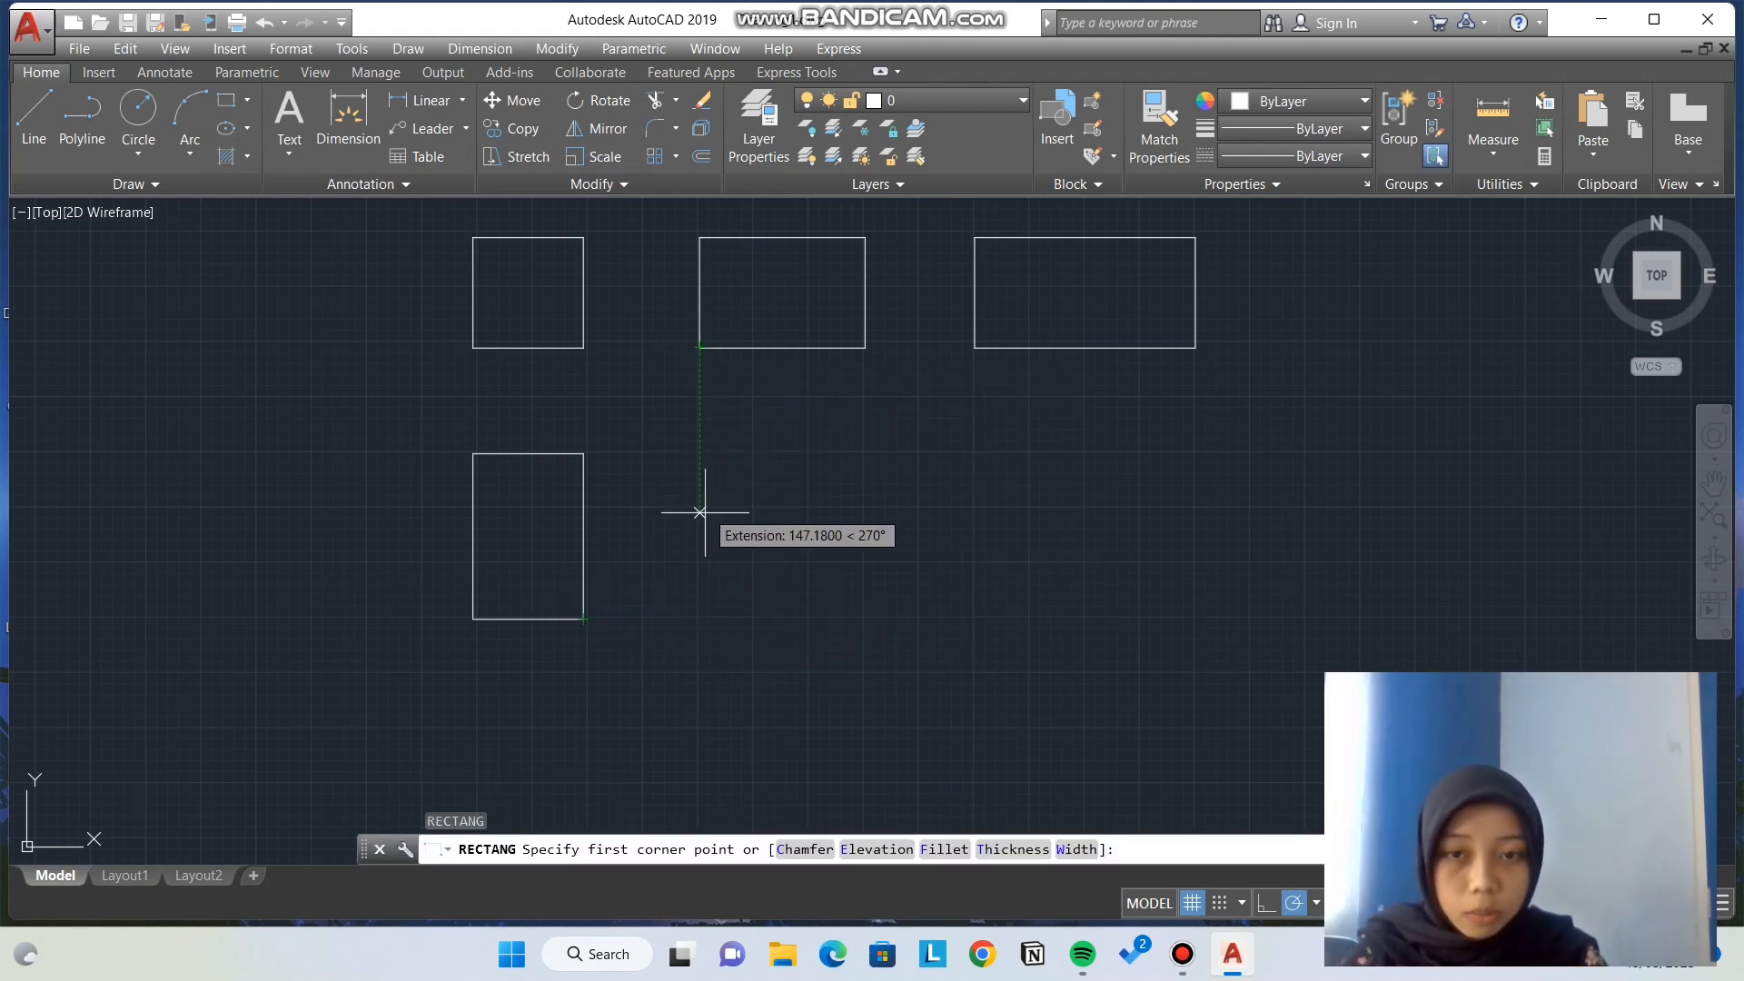
click(700, 619)
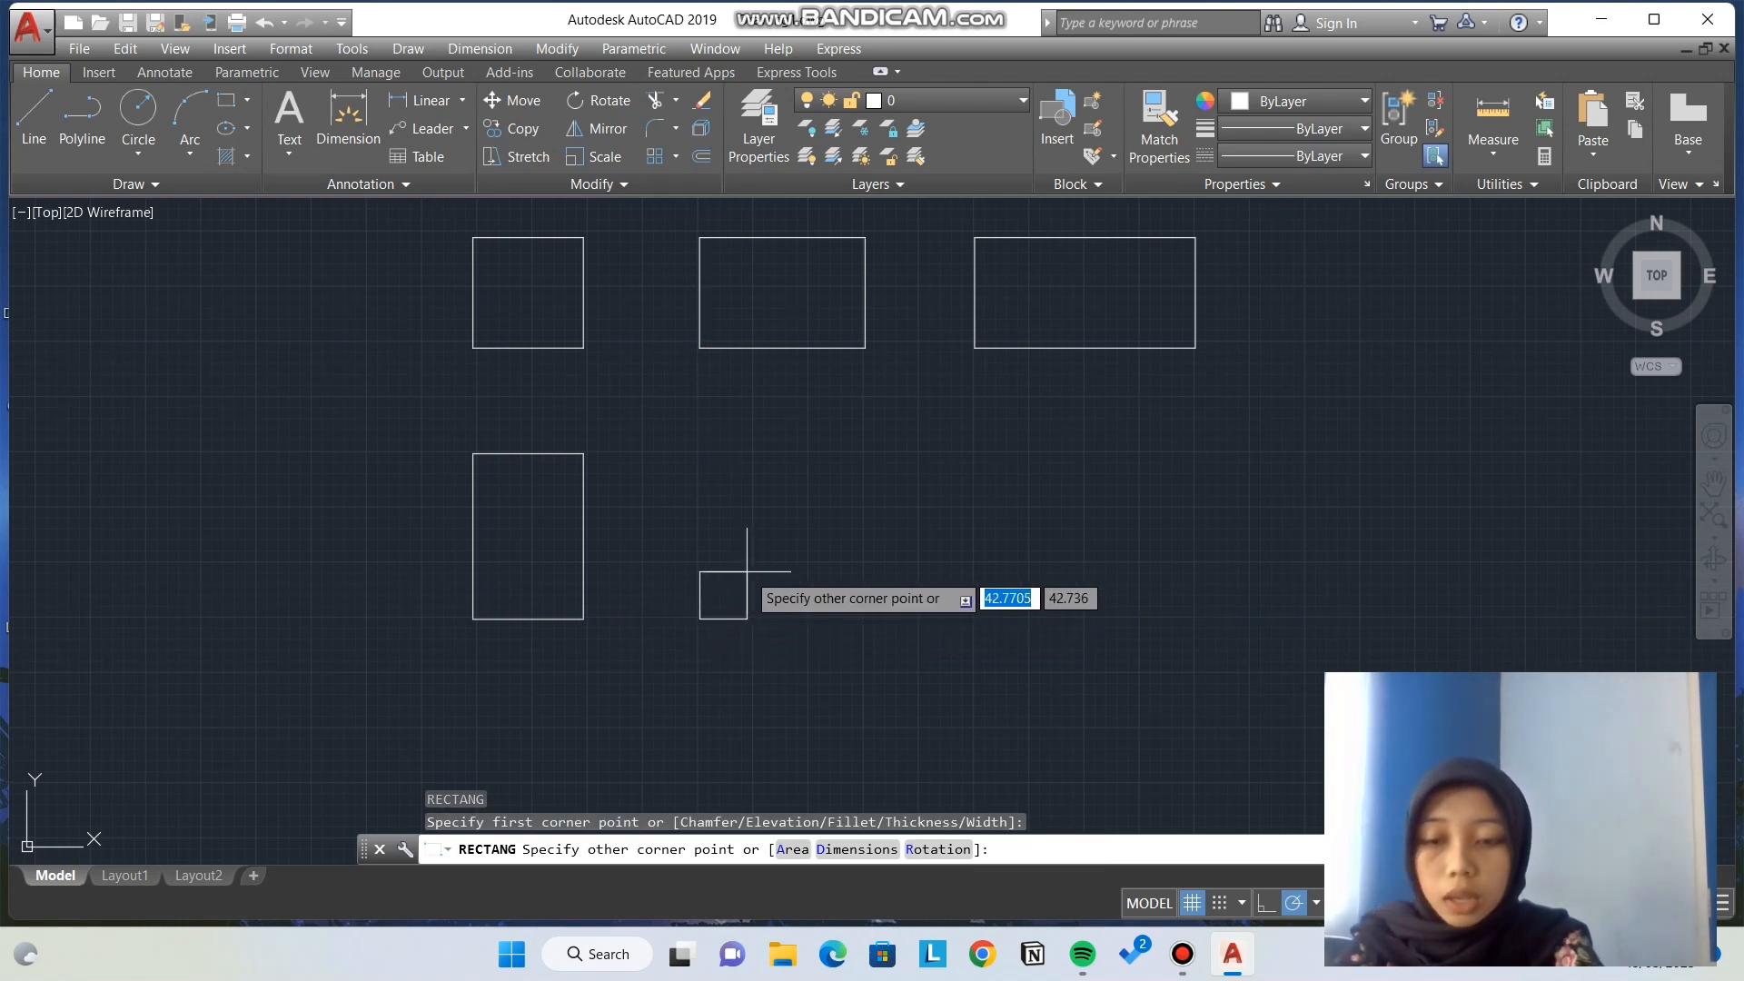
text(150)
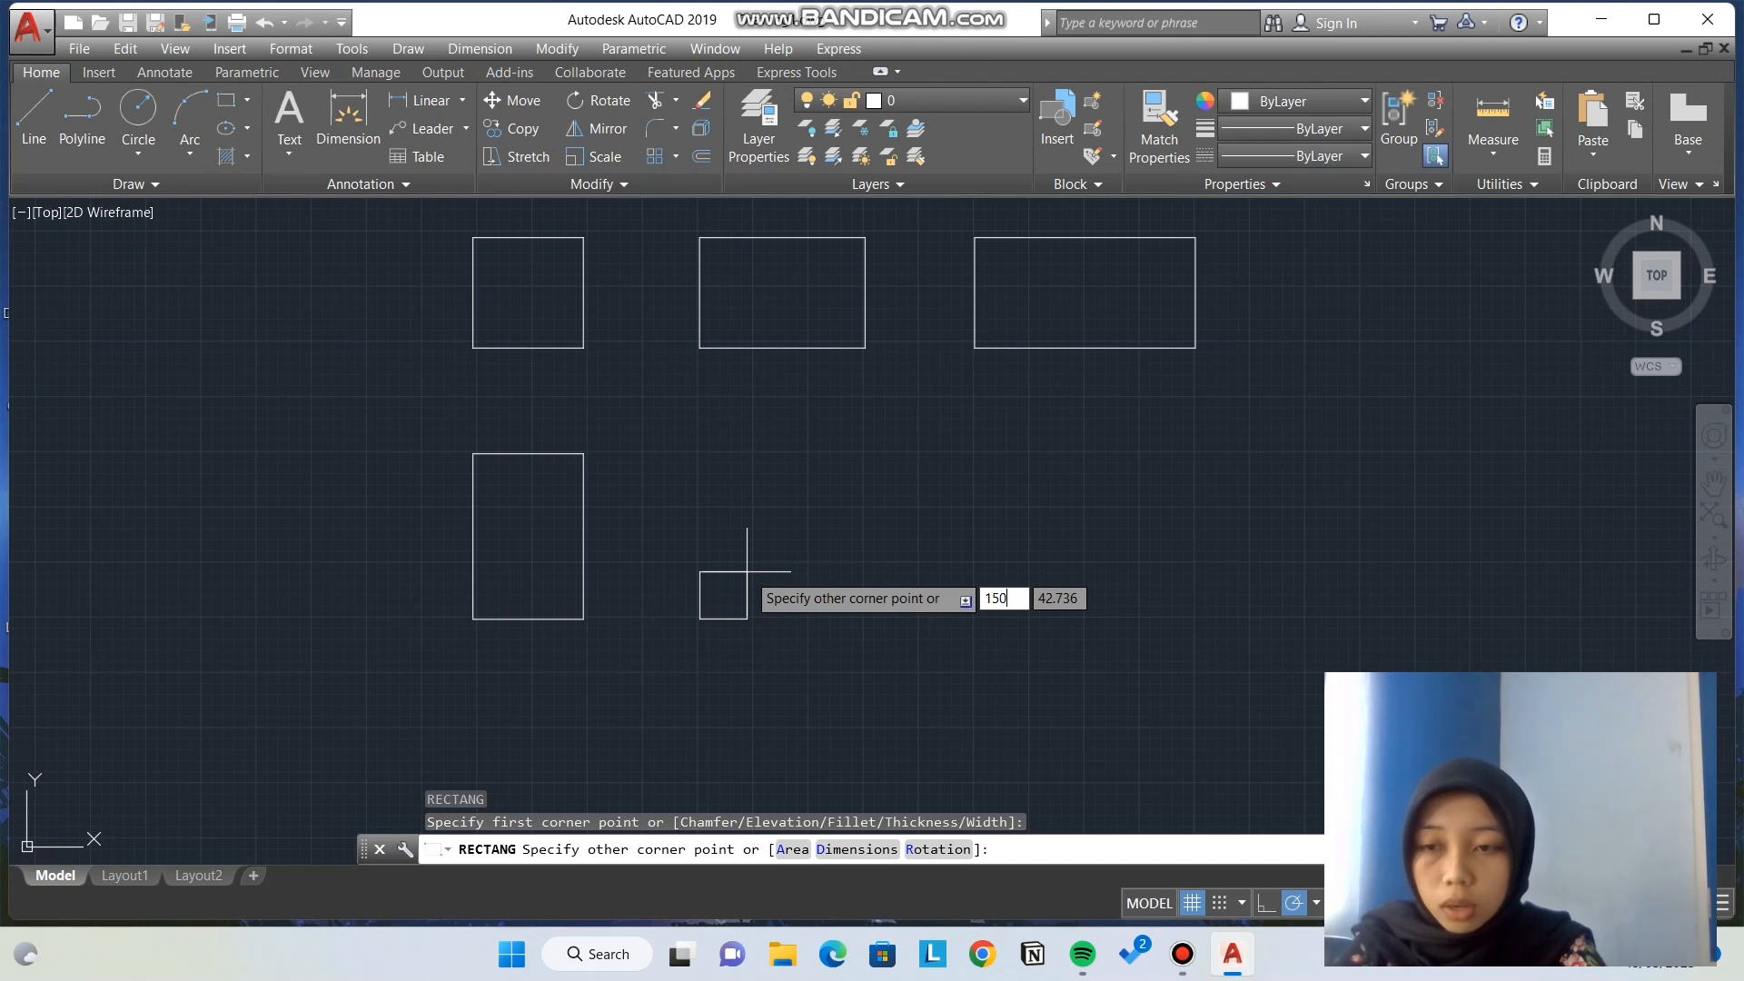
key(Tab)
text(150)
key(Return)
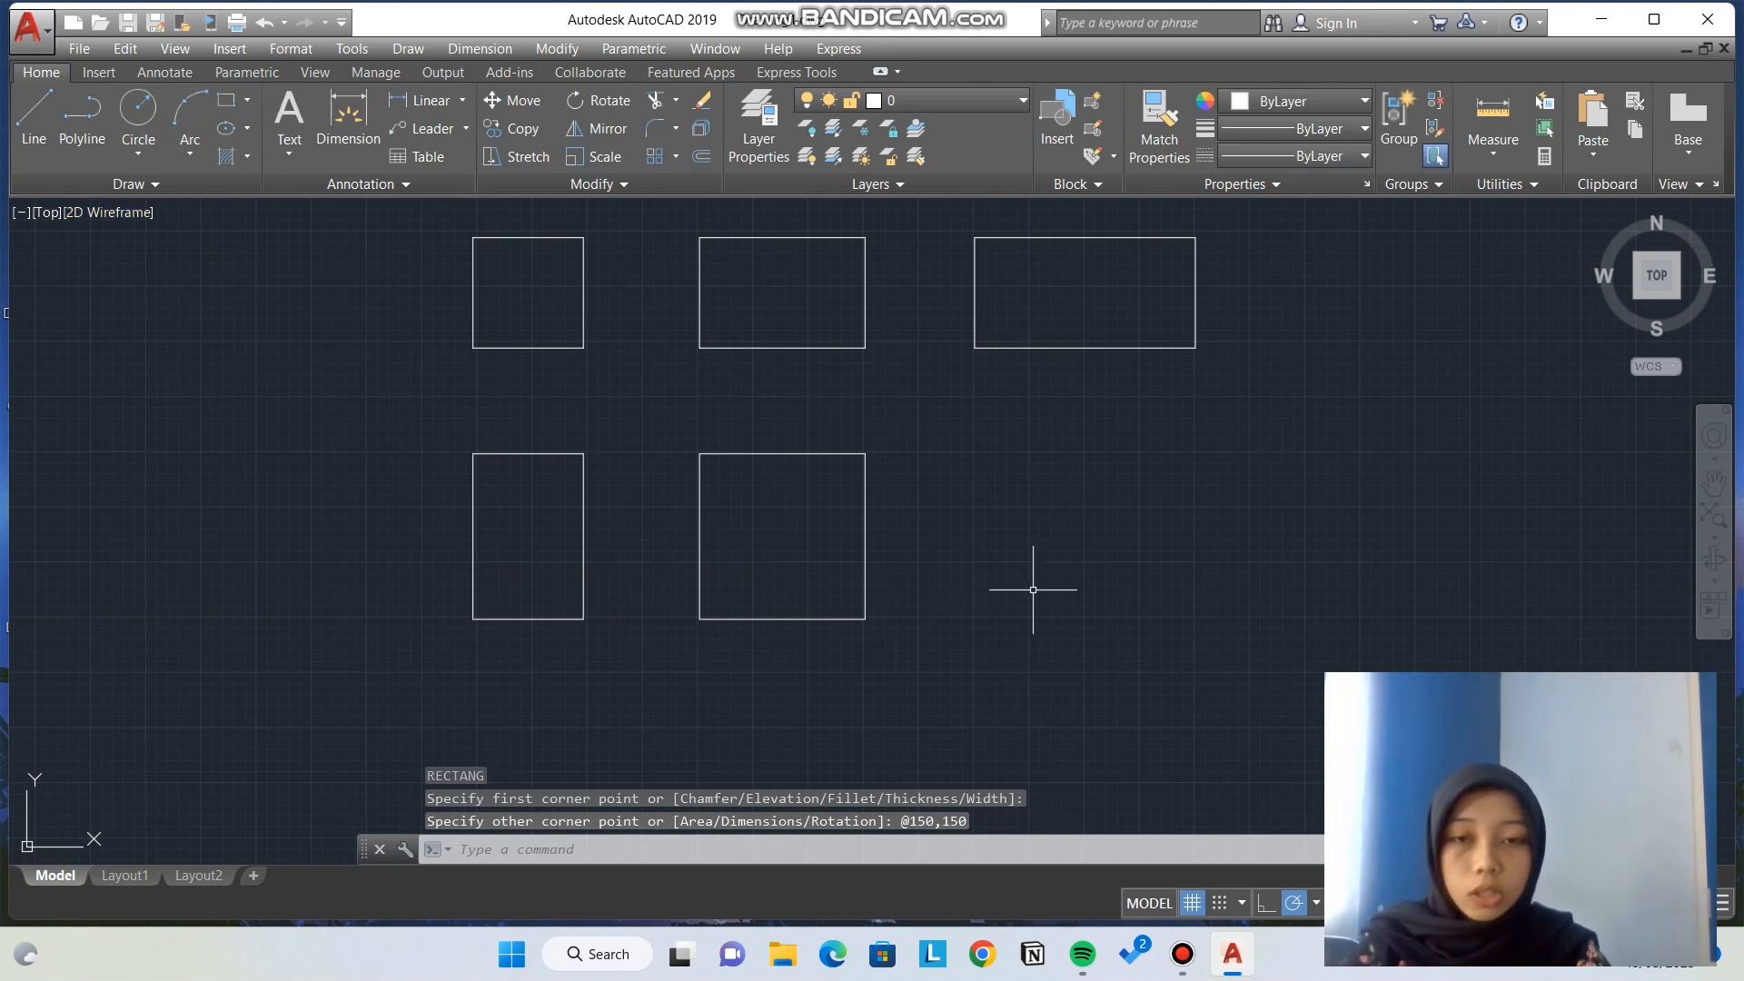
Step: Draw a 200 by 150 unit rectangle below the 200 by 100 rectangle, level with the base of the 150 by 150 square
text(rec)
key(Return)
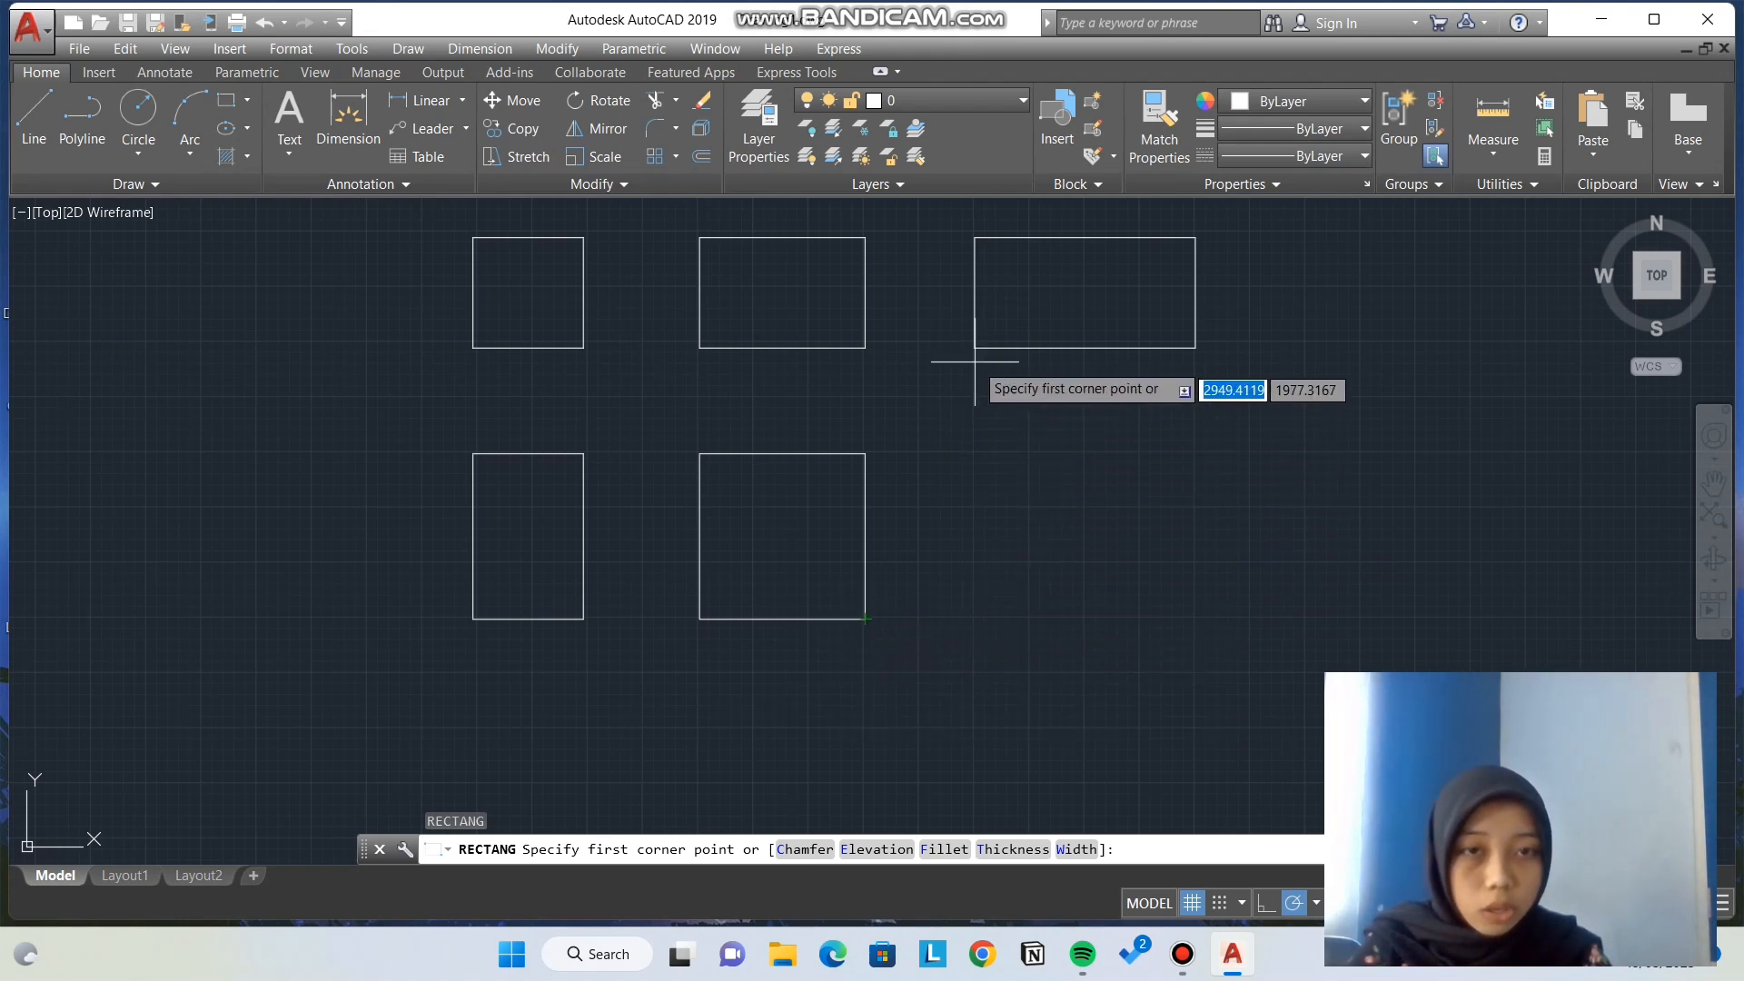
click(974, 619)
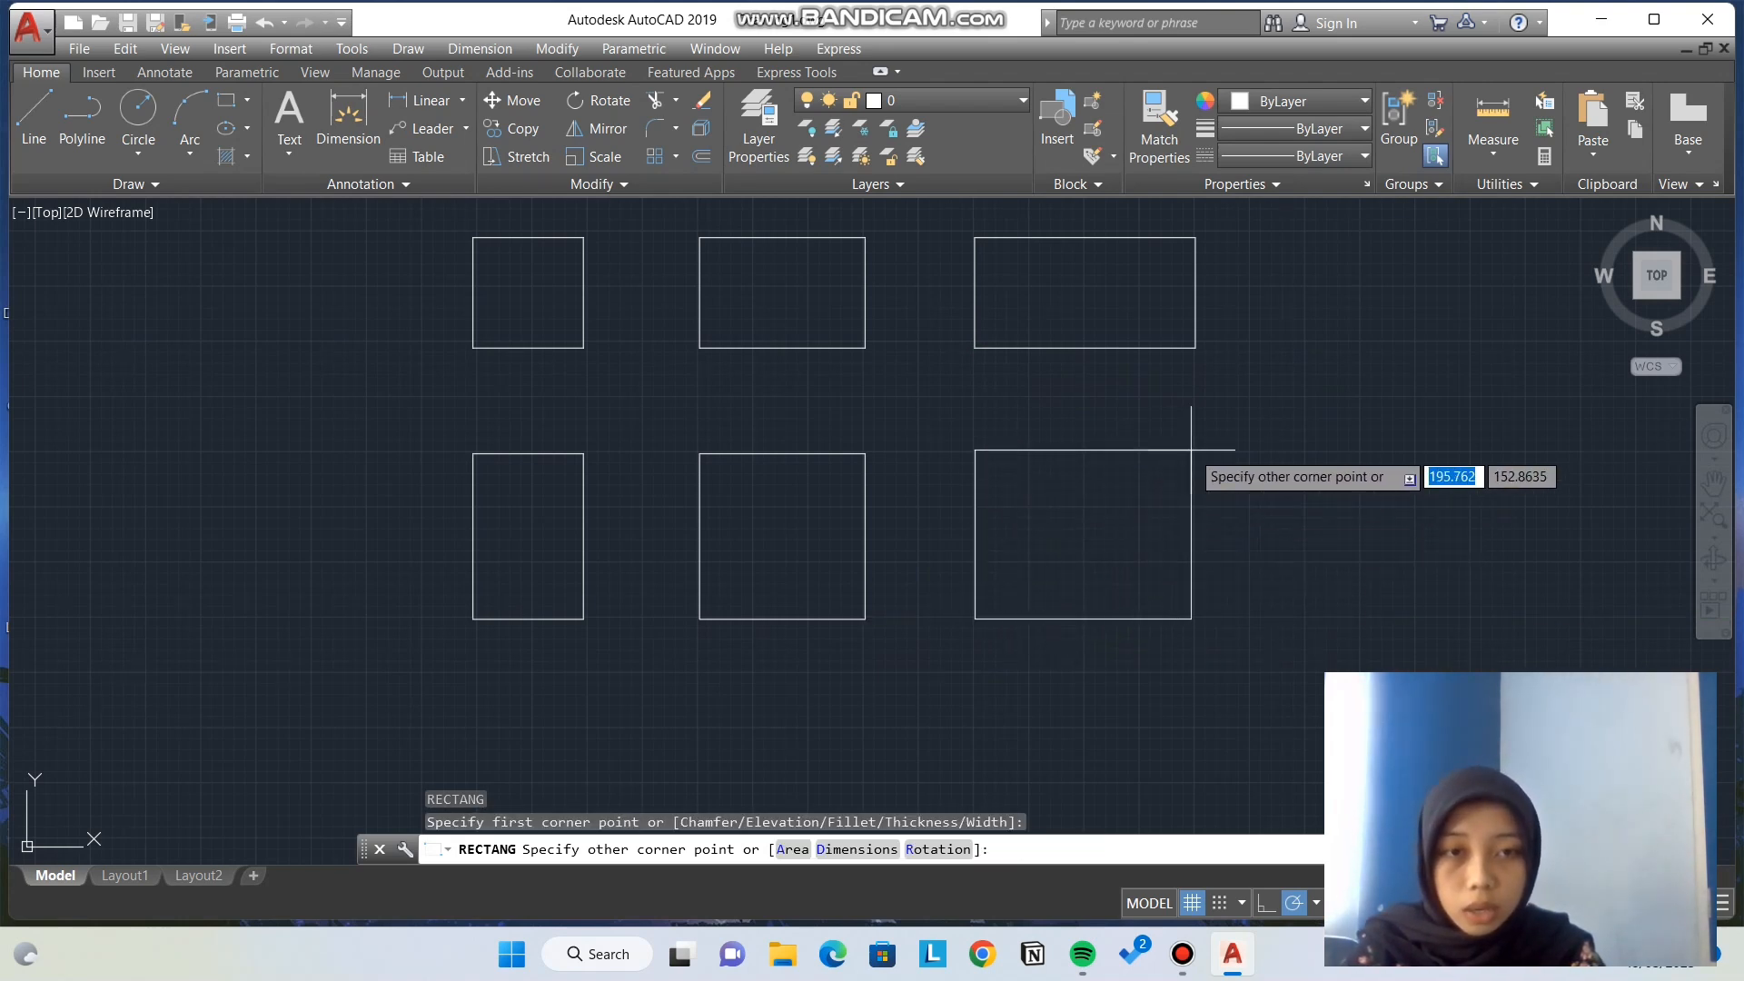
text(200)
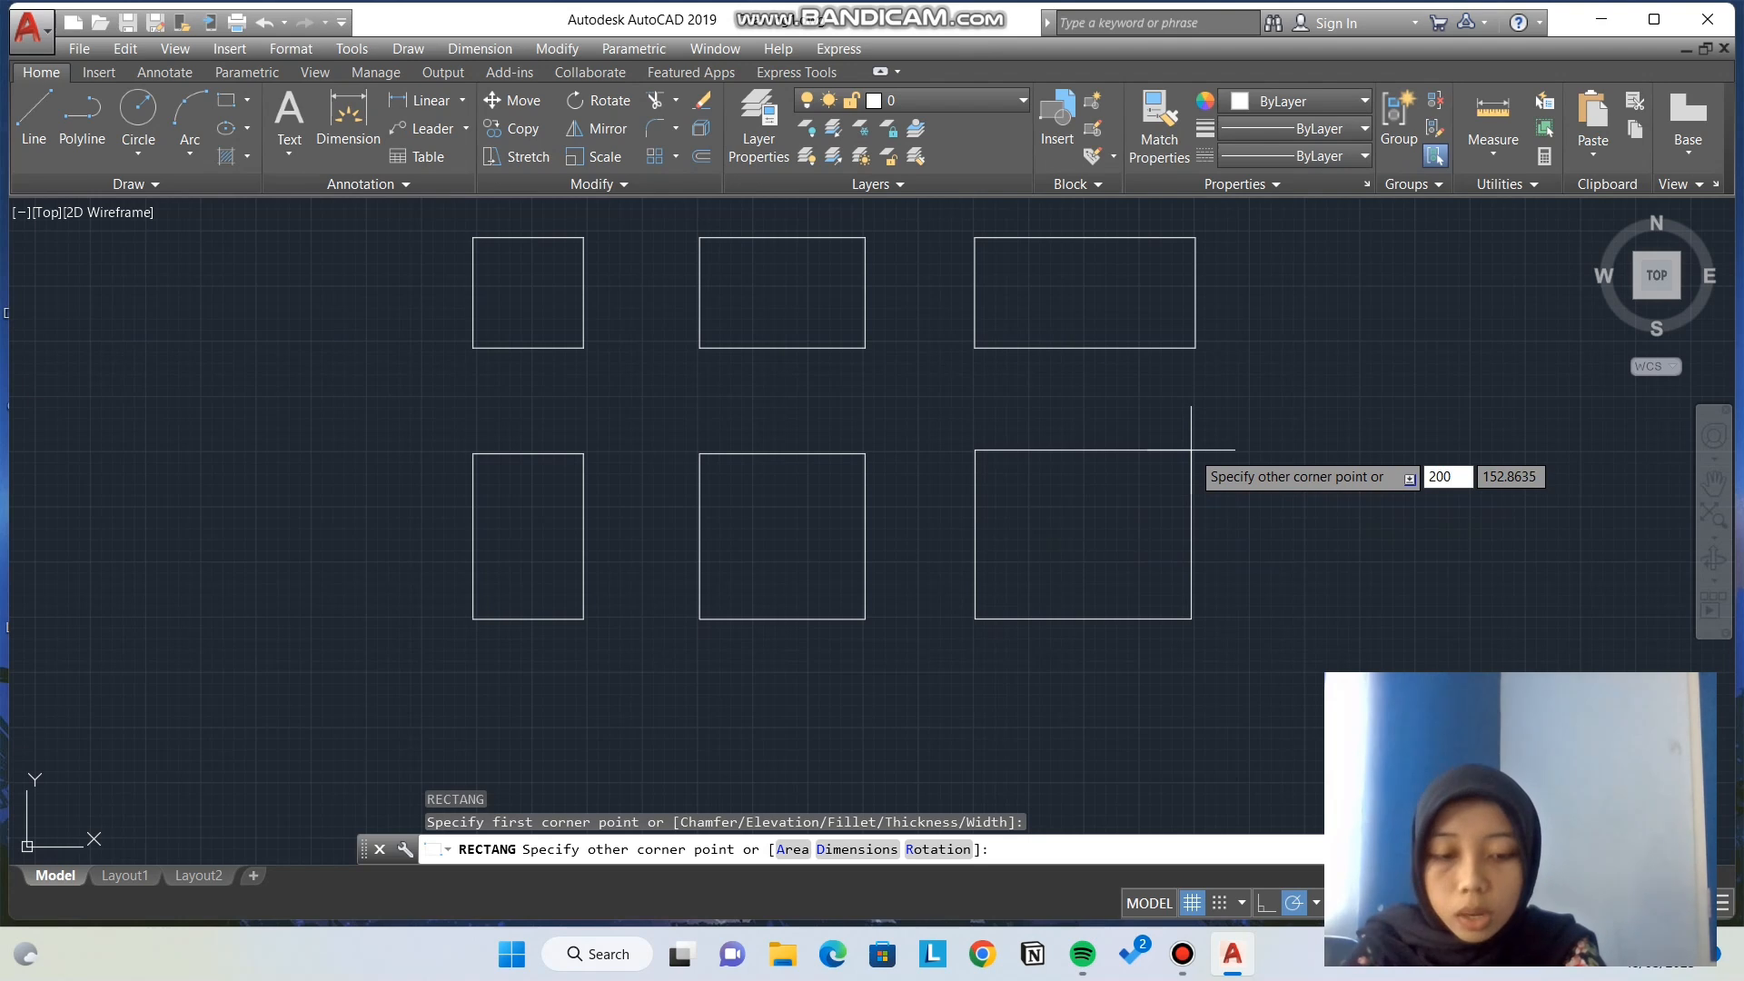
key(Tab)
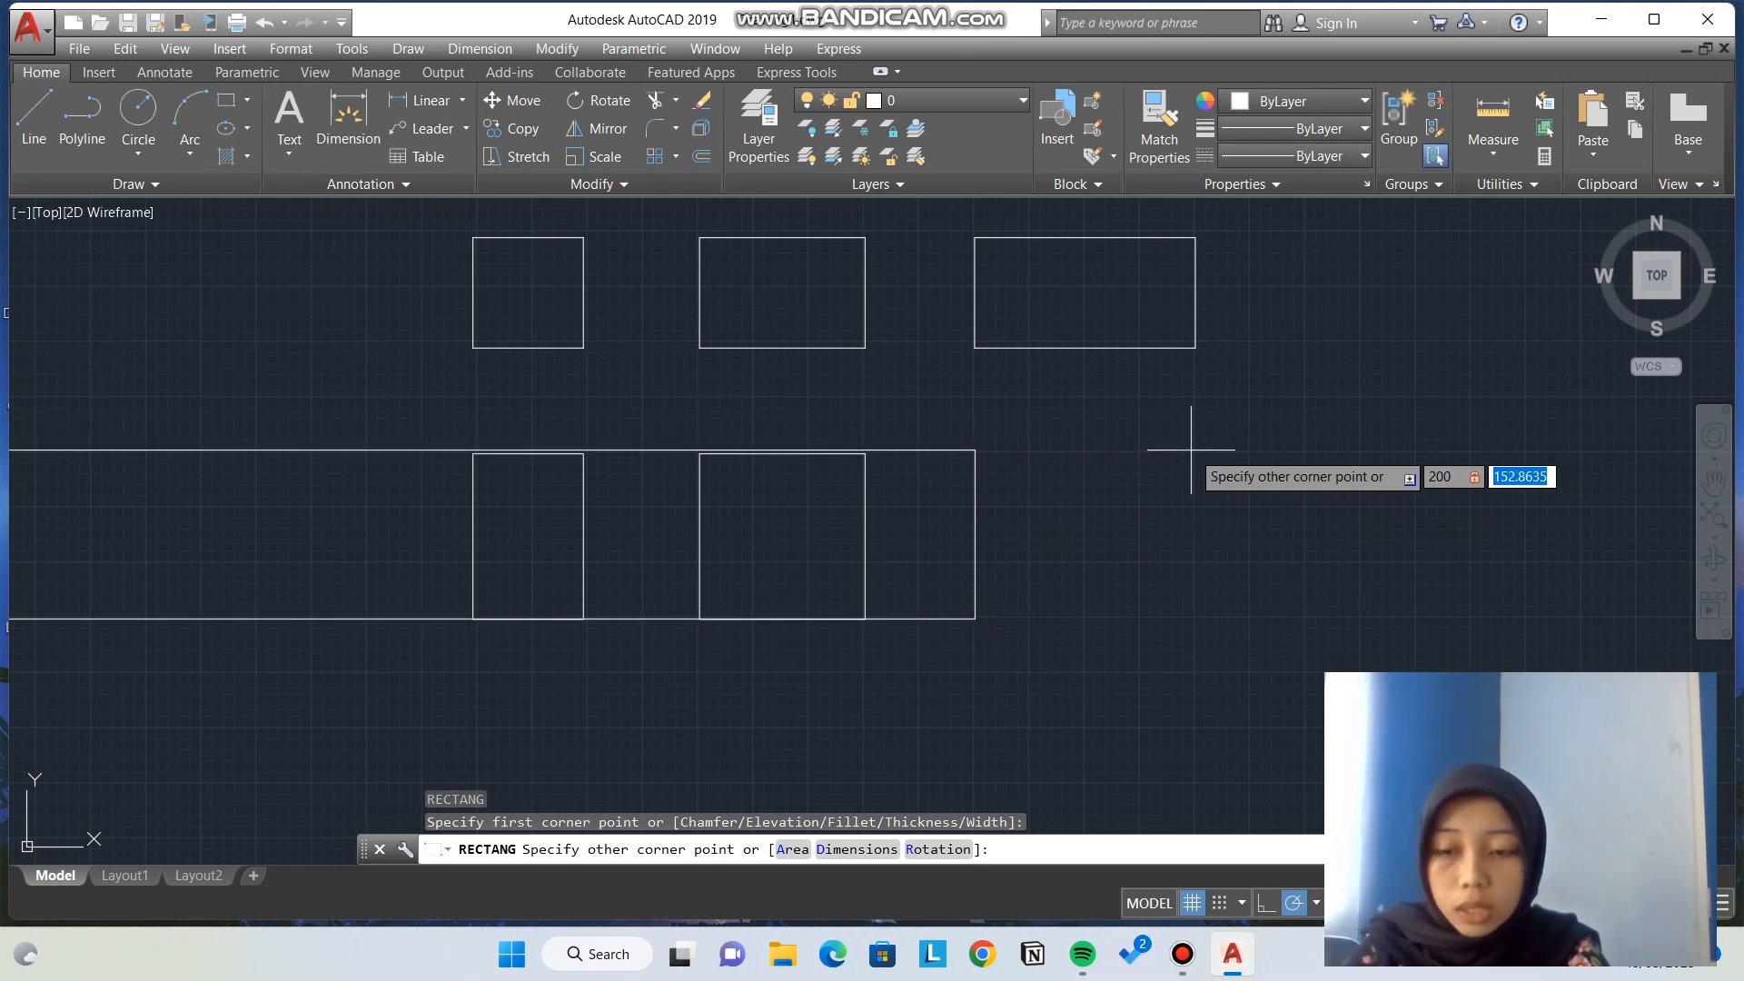
text(150)
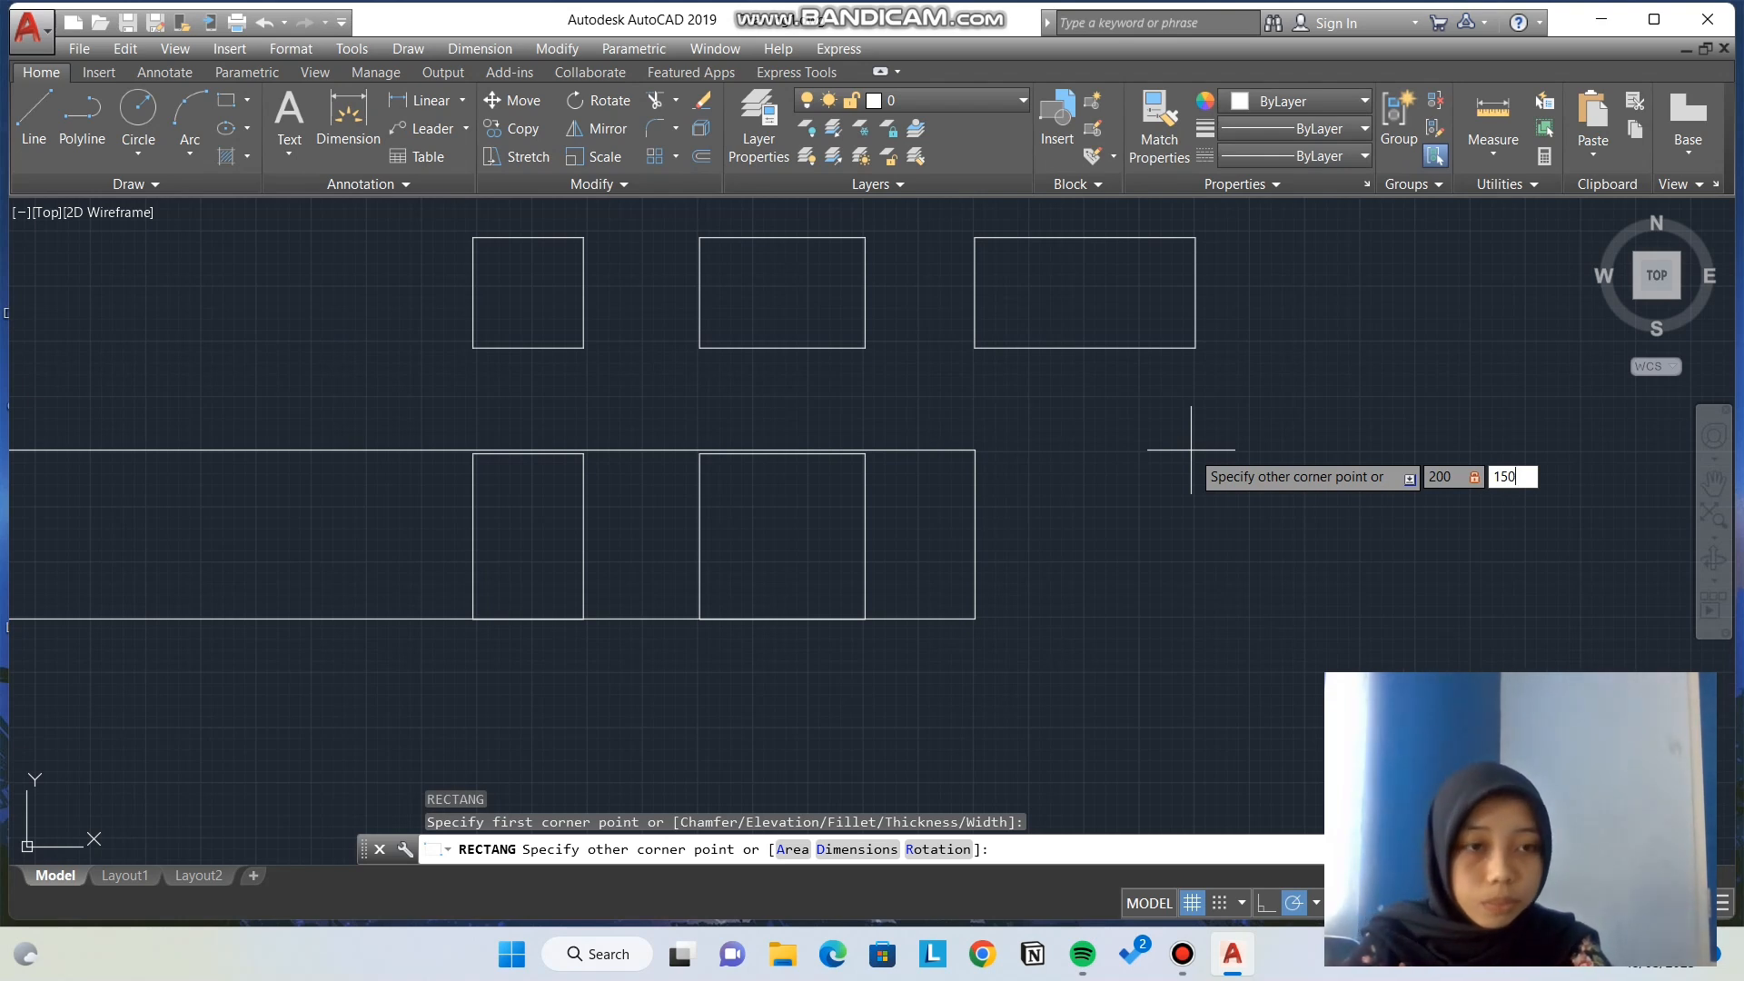
key(Return)
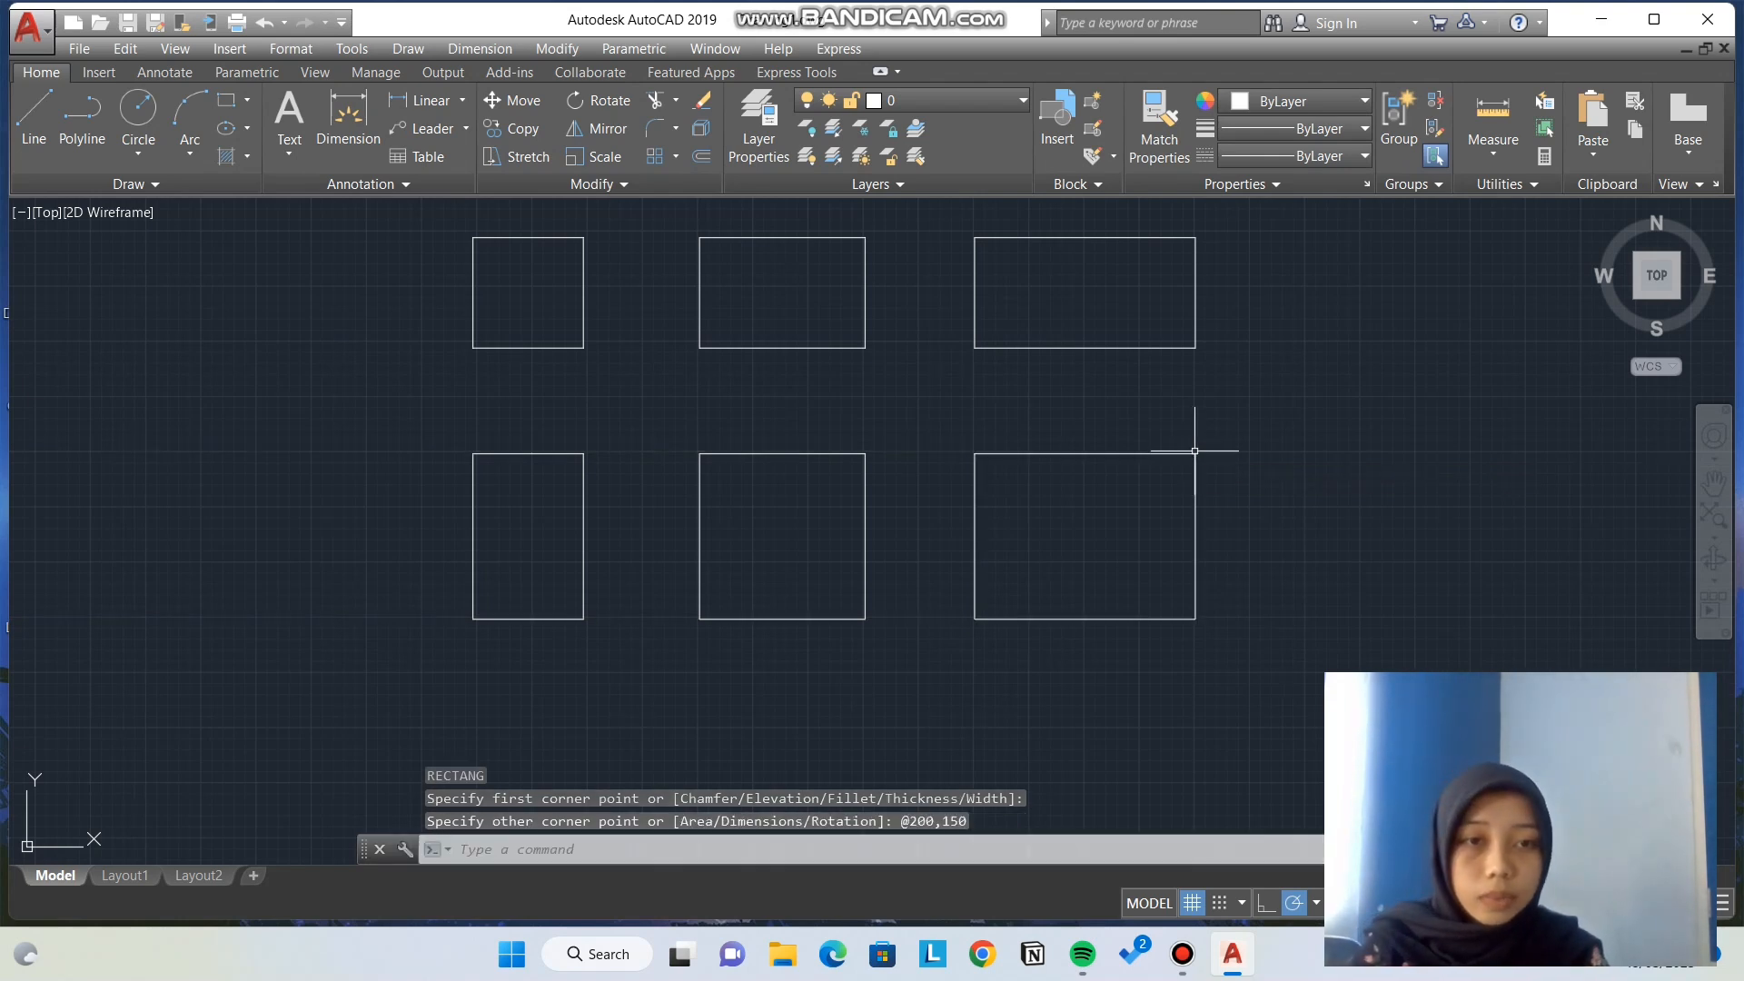
scroll(865, 626, up, 2)
scroll(906, 564, down, 2)
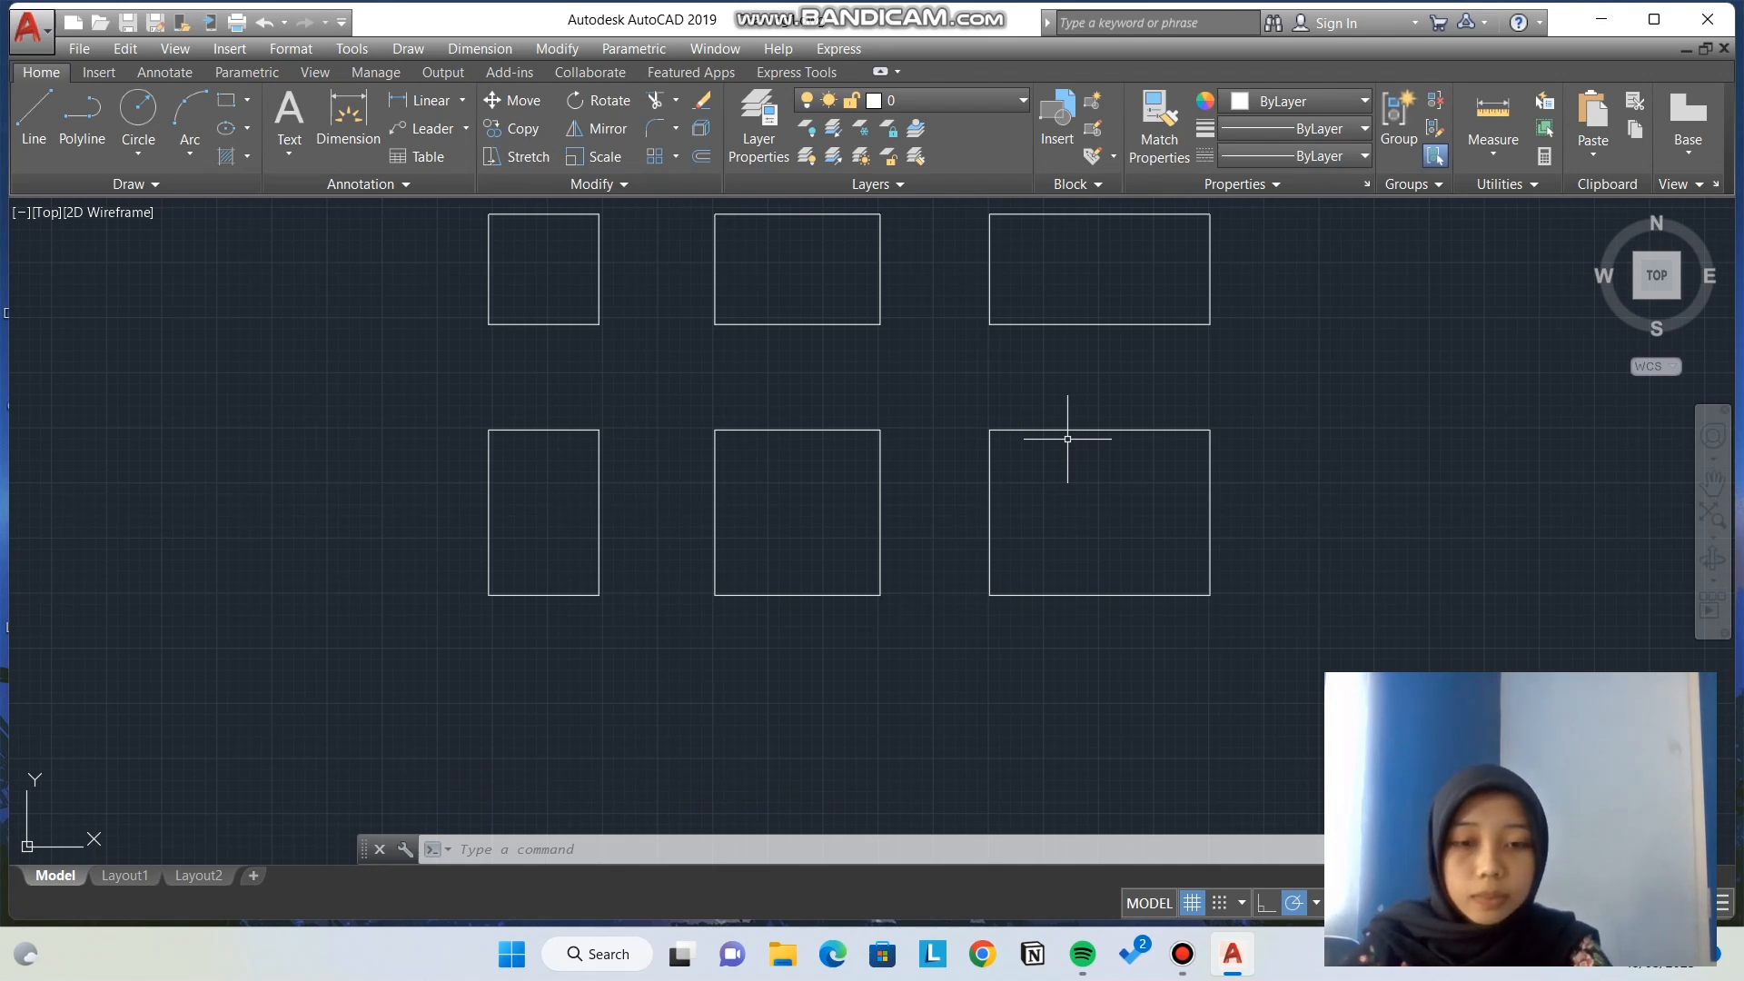
click(1182, 954)
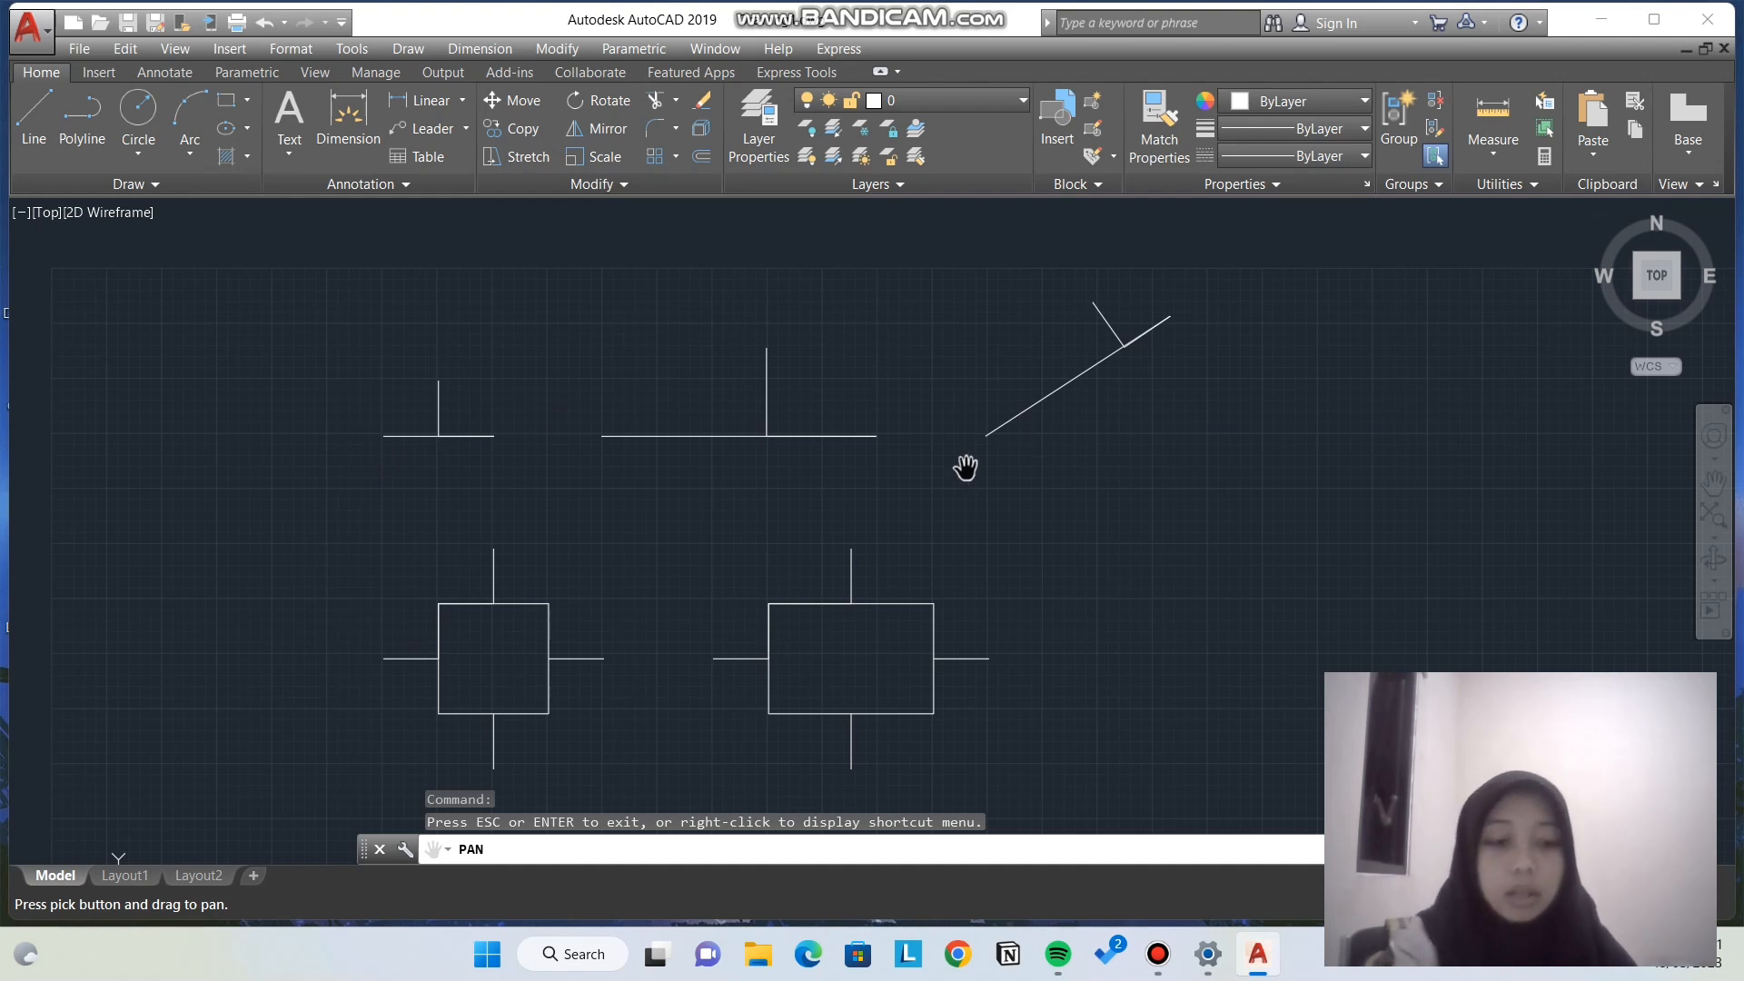
Step: Draw a 3-point arc over the shortest horizontal baseline, from its left end through the vertical line's top to its right end
key(Escape)
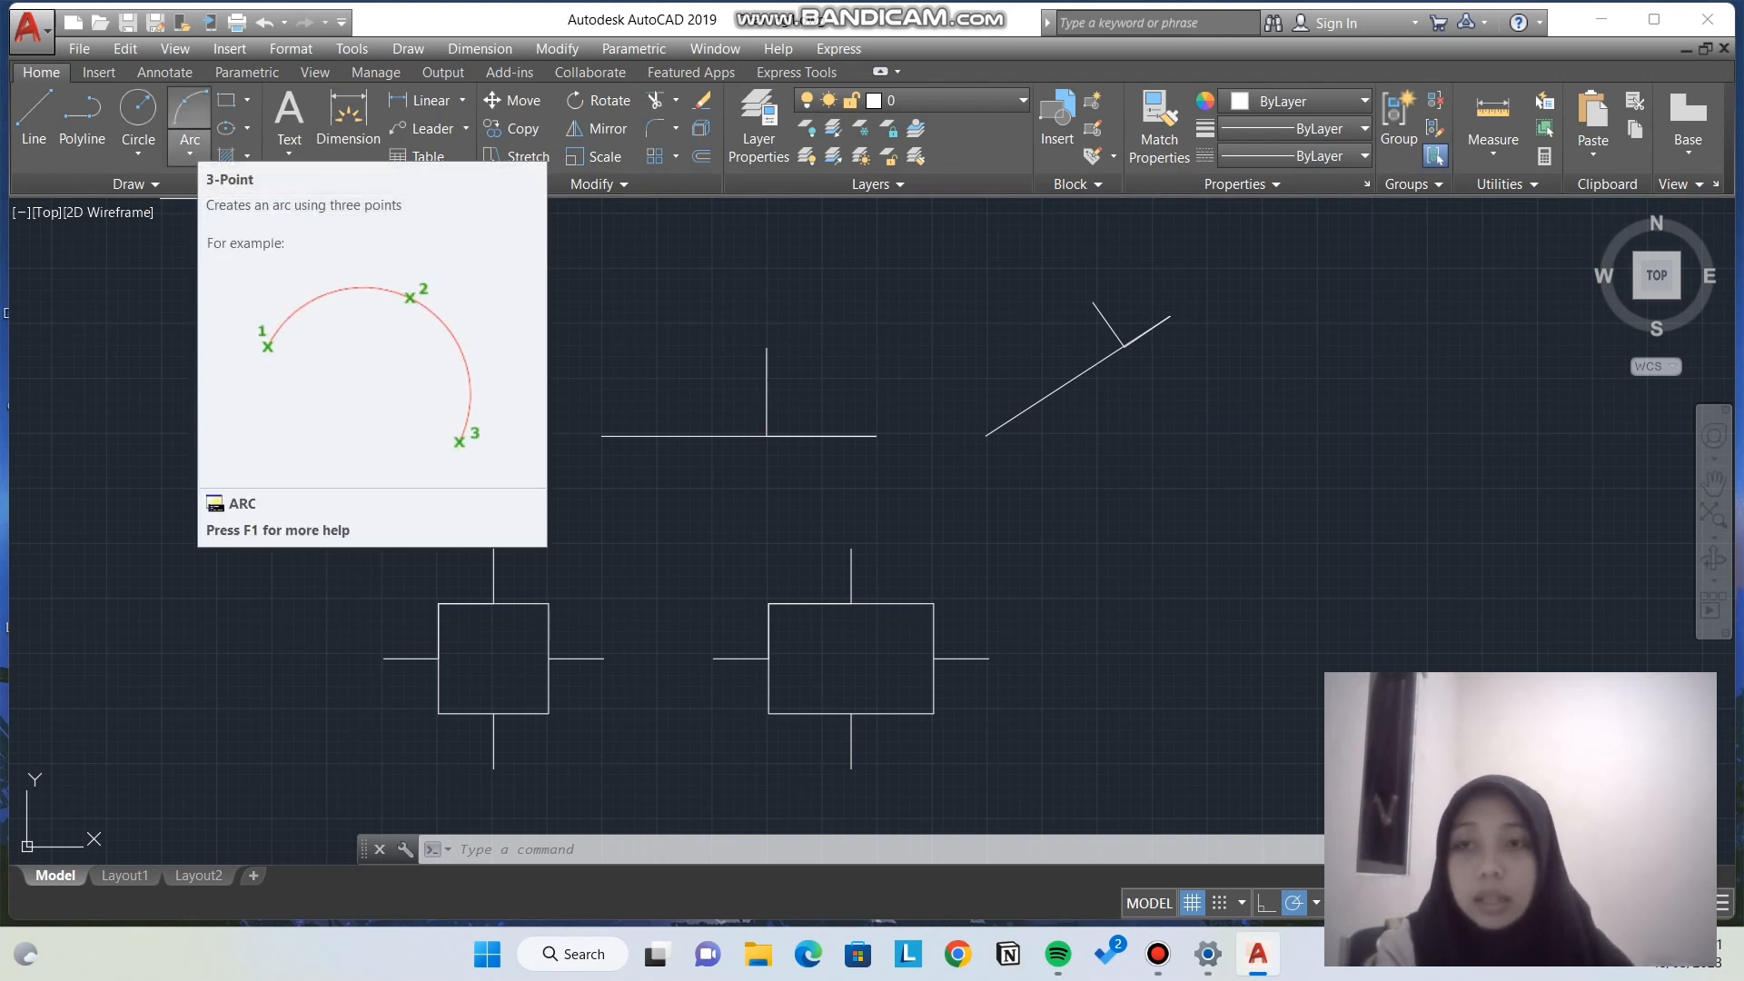
click(190, 150)
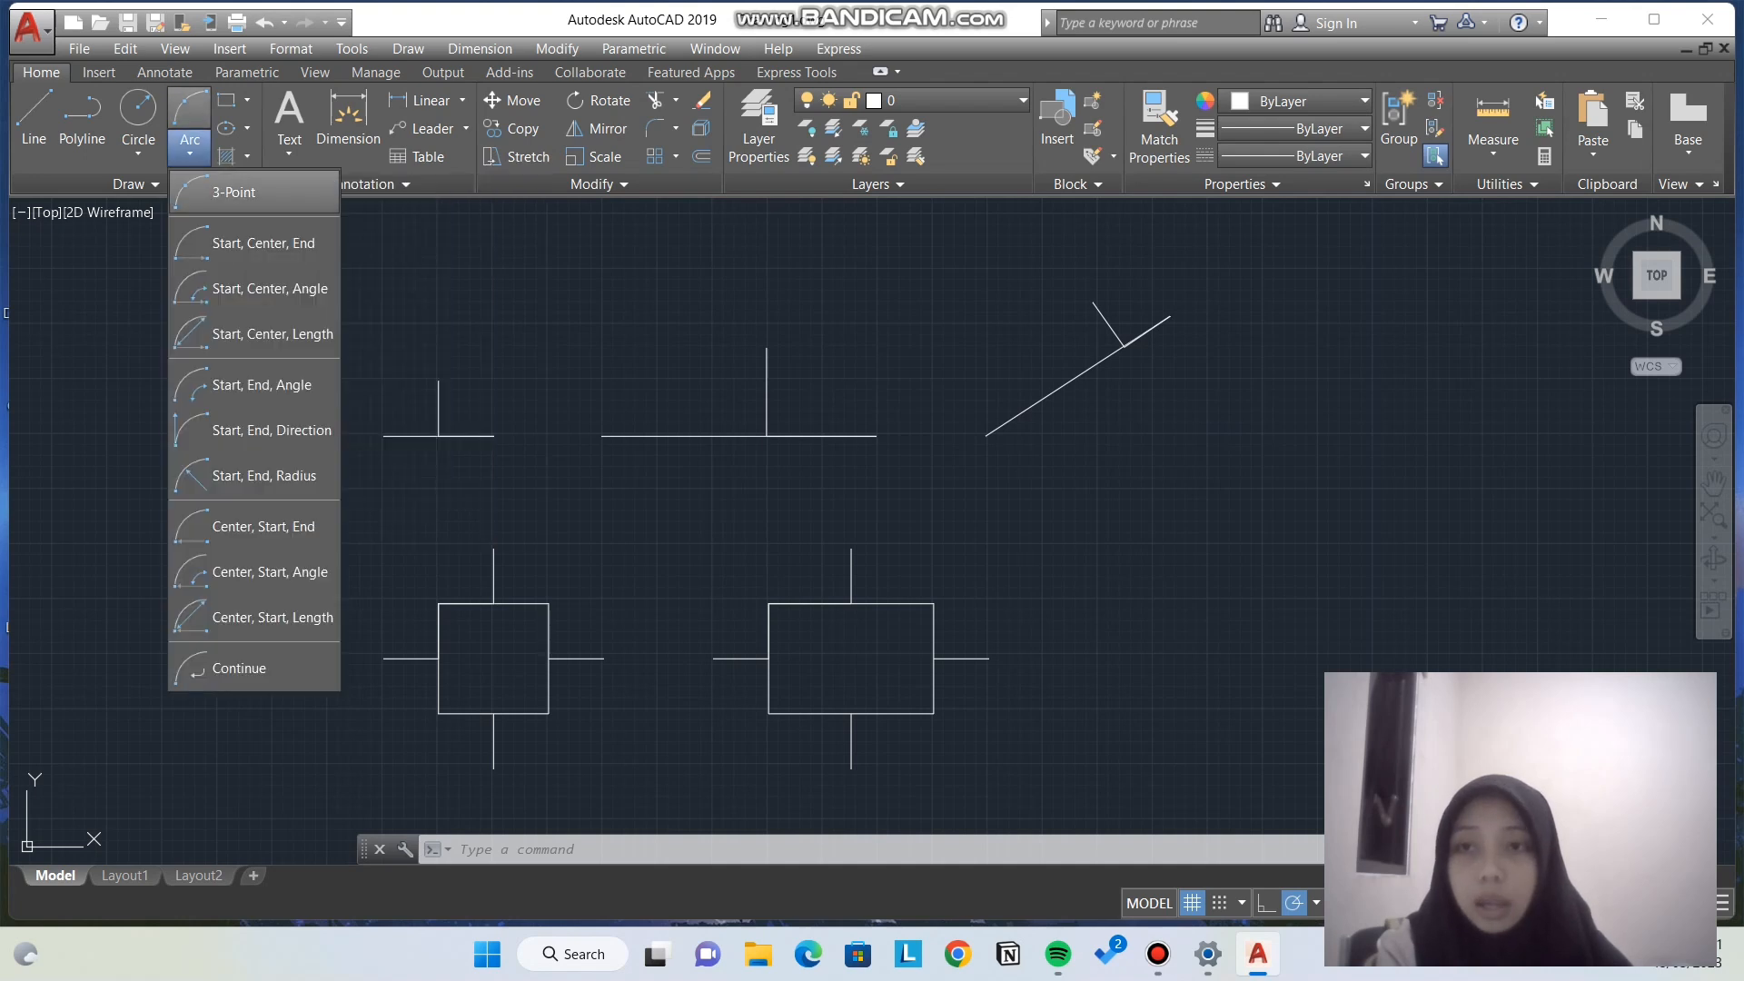
click(234, 191)
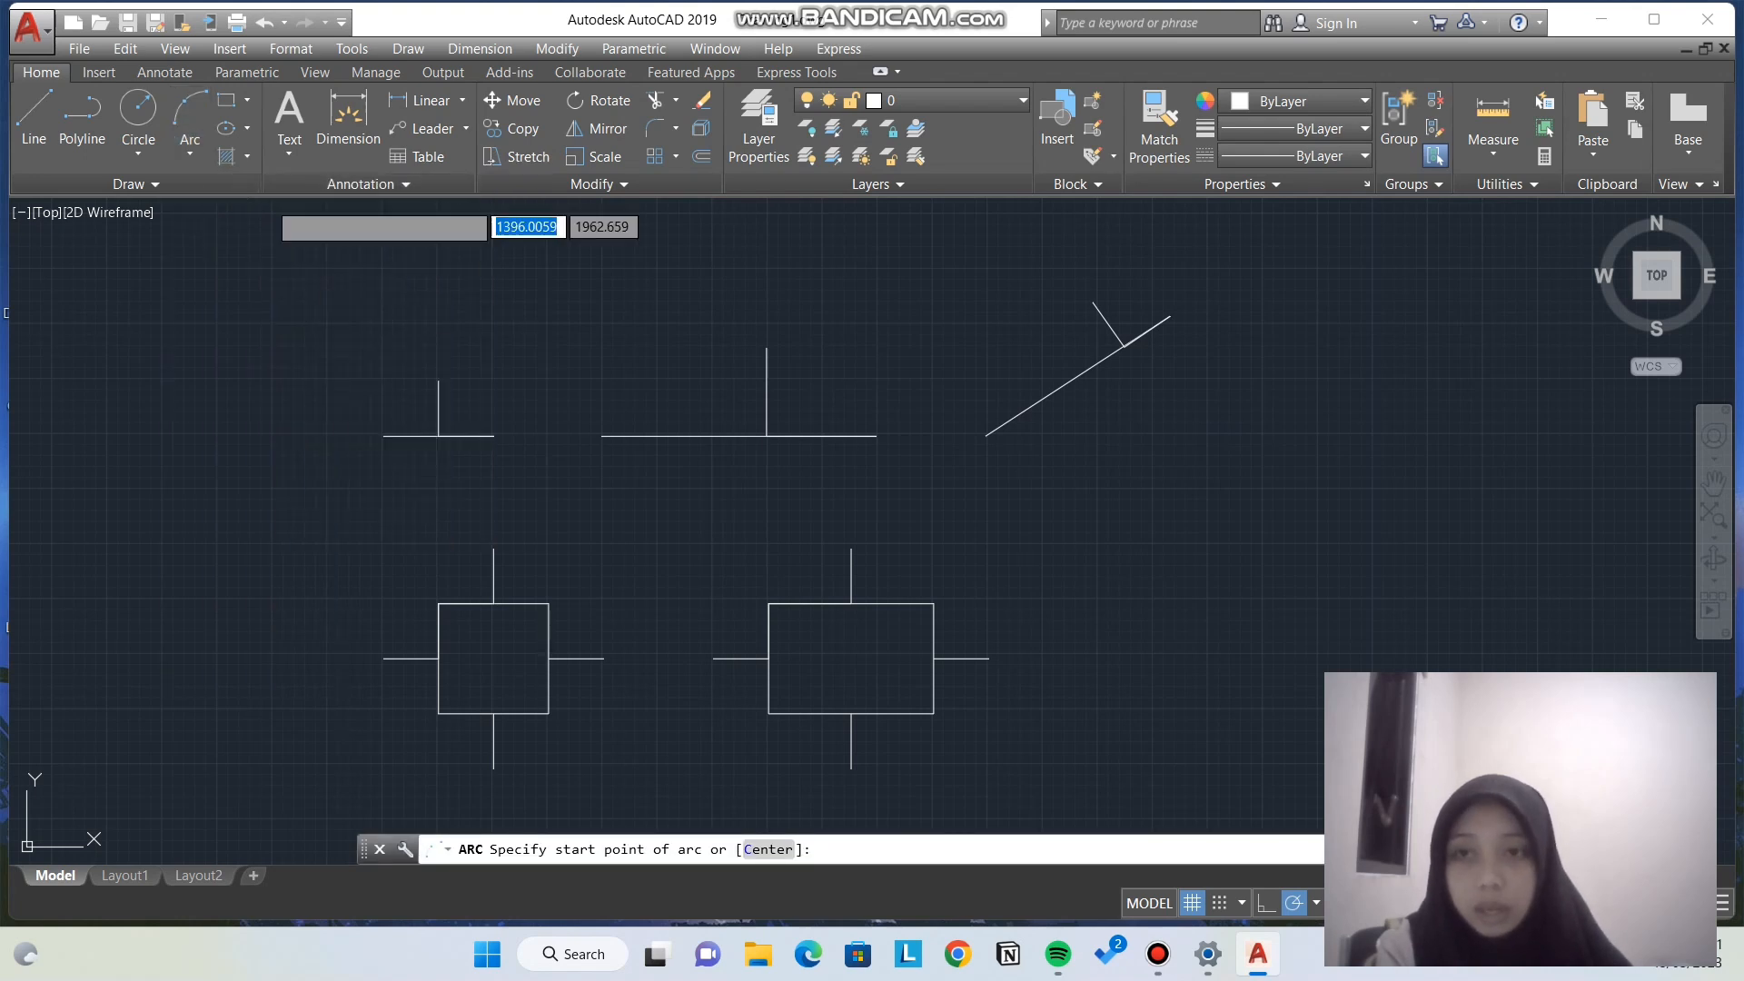
click(383, 435)
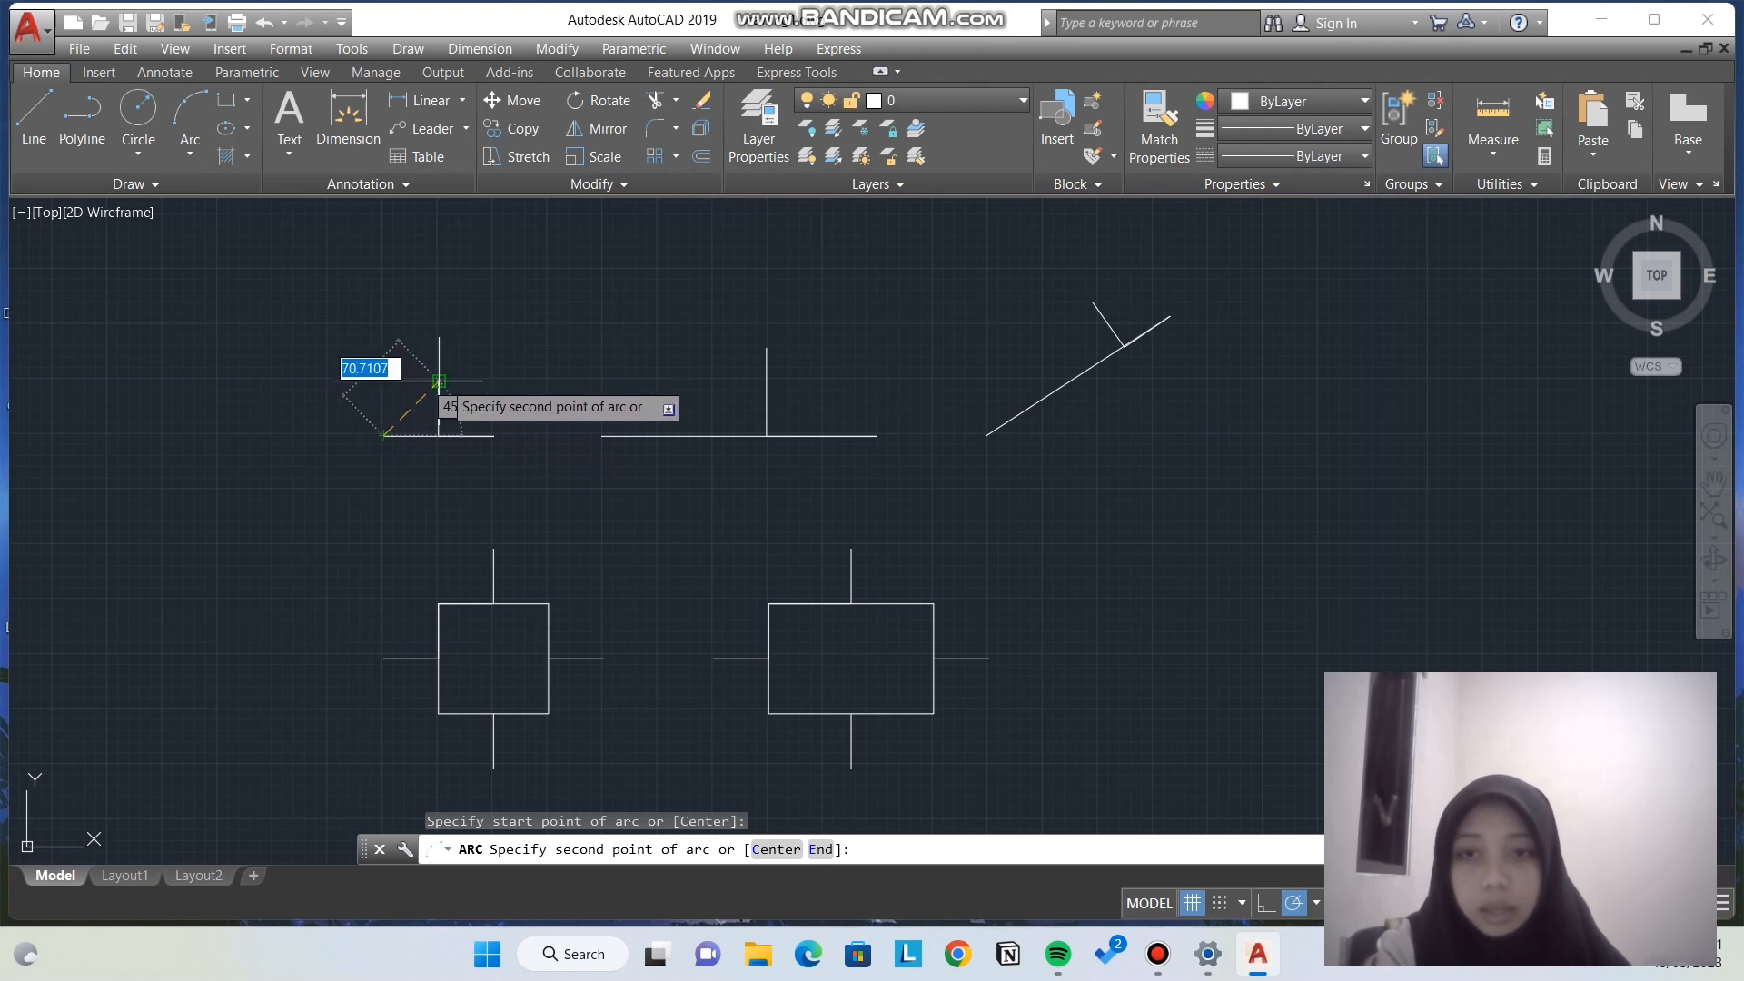
click(438, 381)
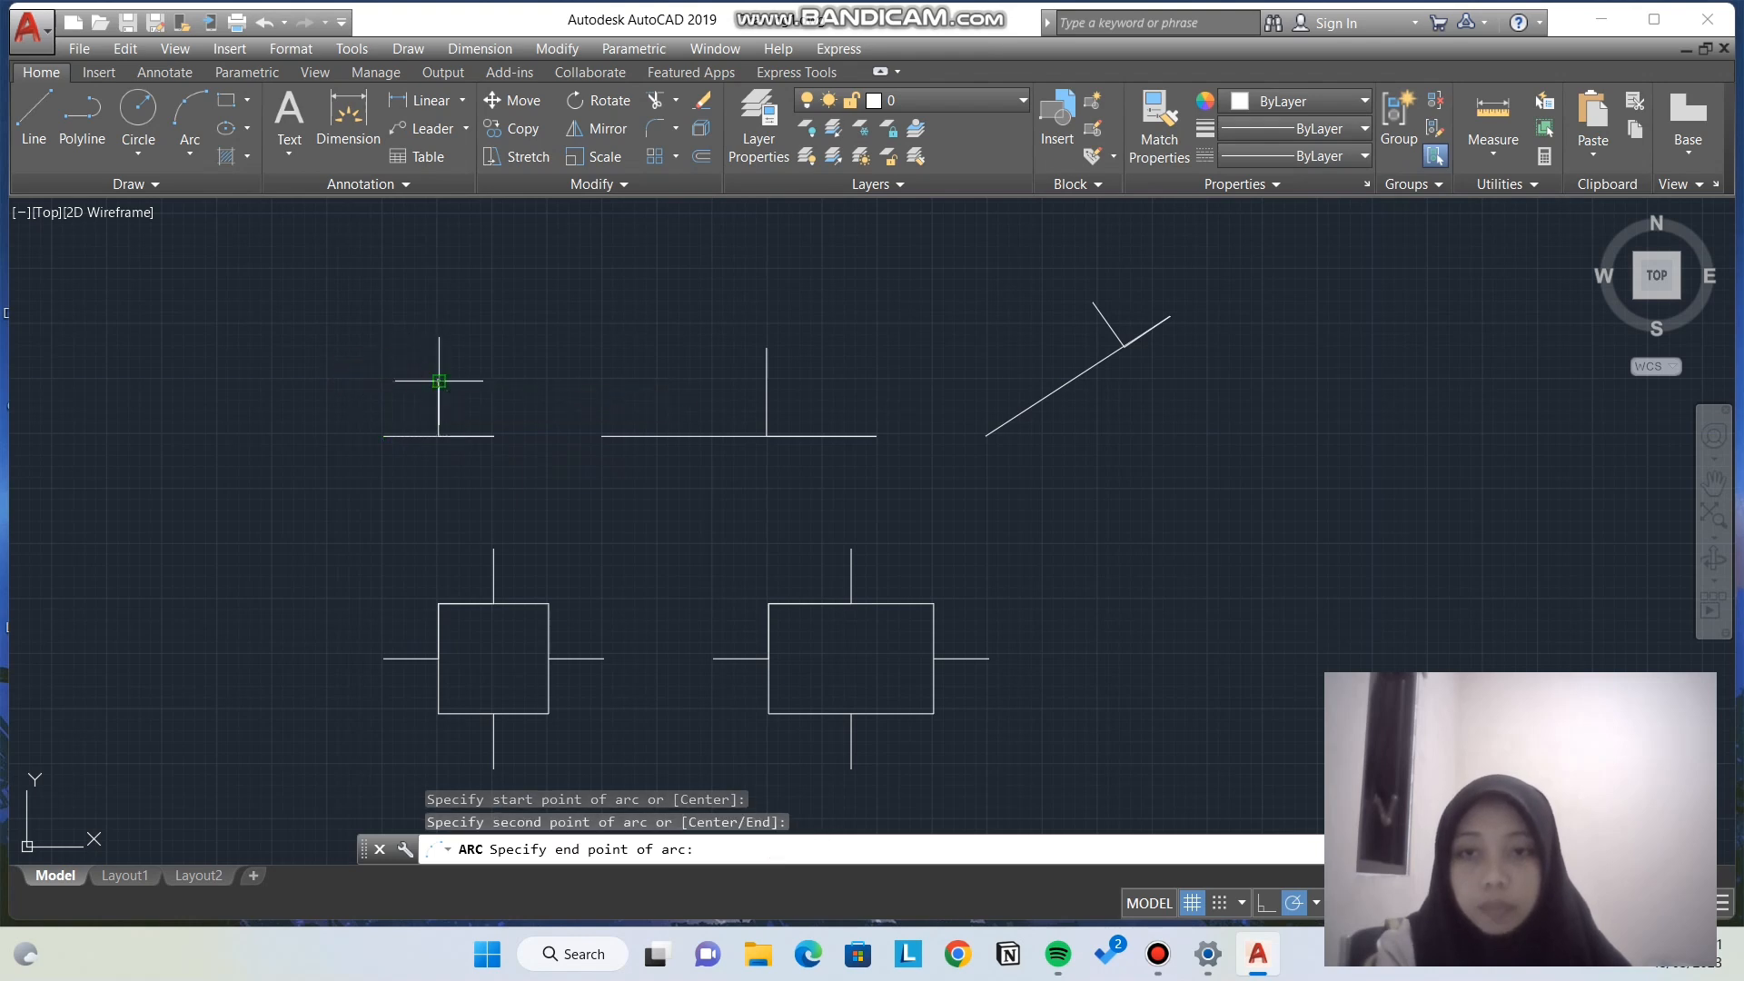
click(493, 435)
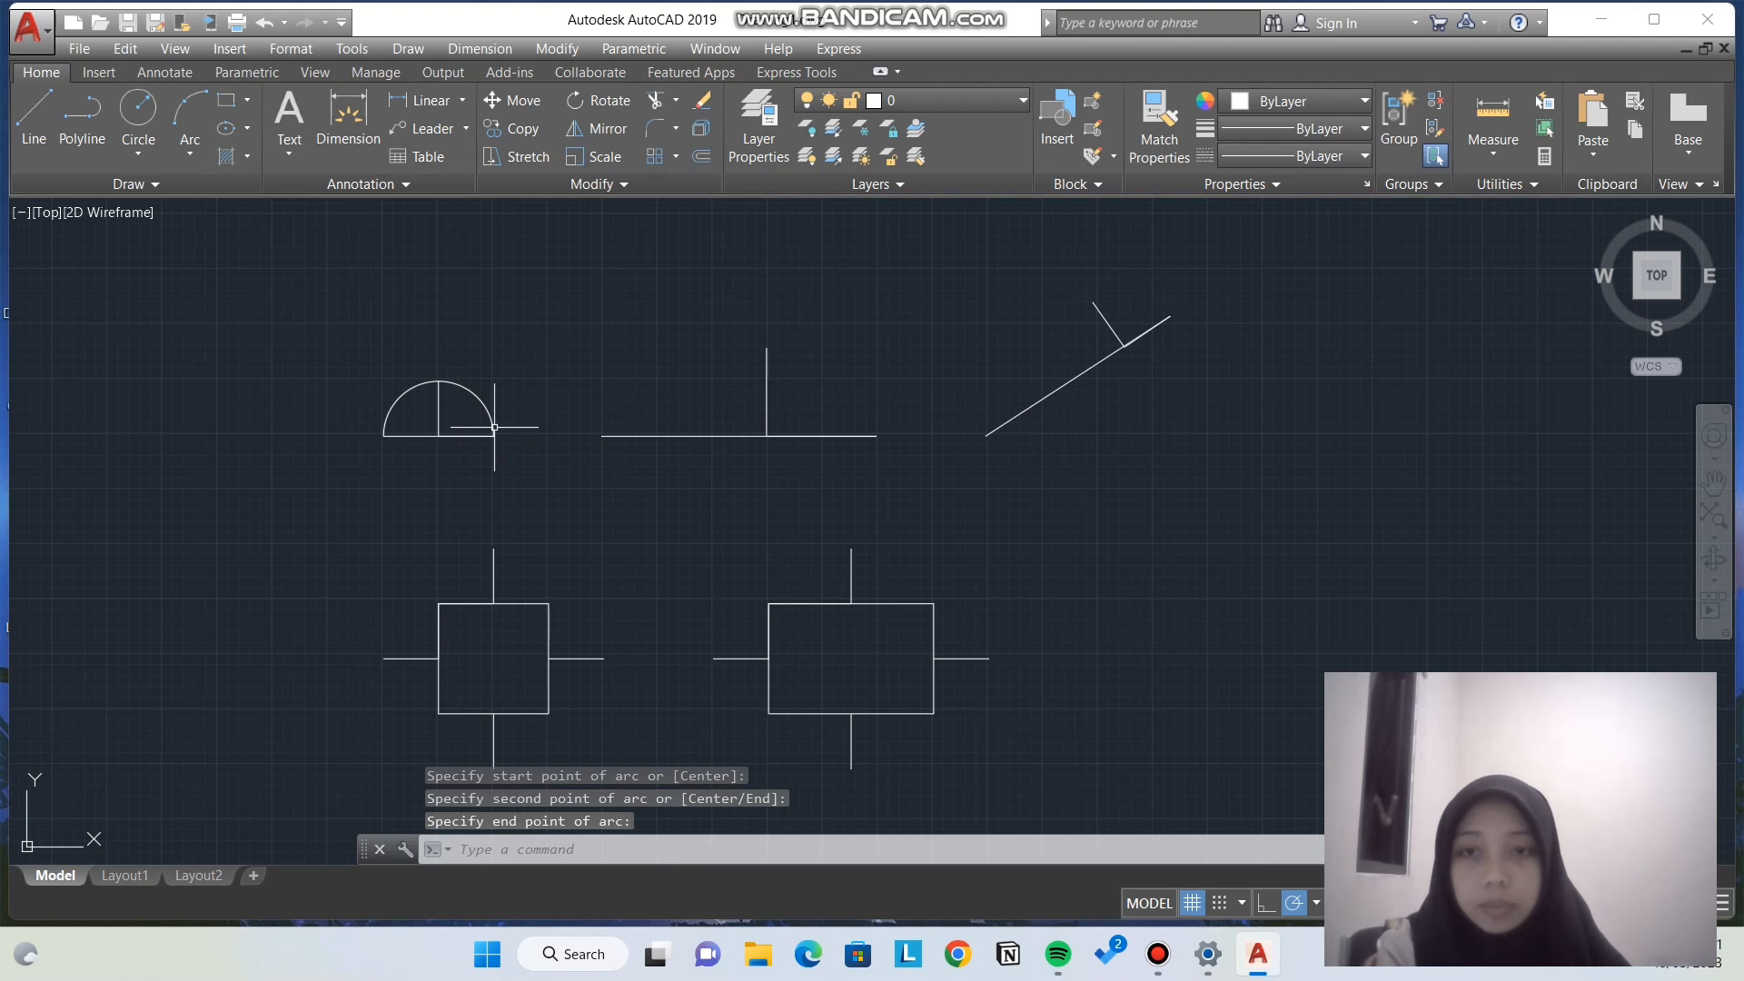
Step: Draw a 3-point arc over the longer horizontal baseline, from its left end through the off-centre vertical line's top to its right end
scroll(520, 472, up, 2)
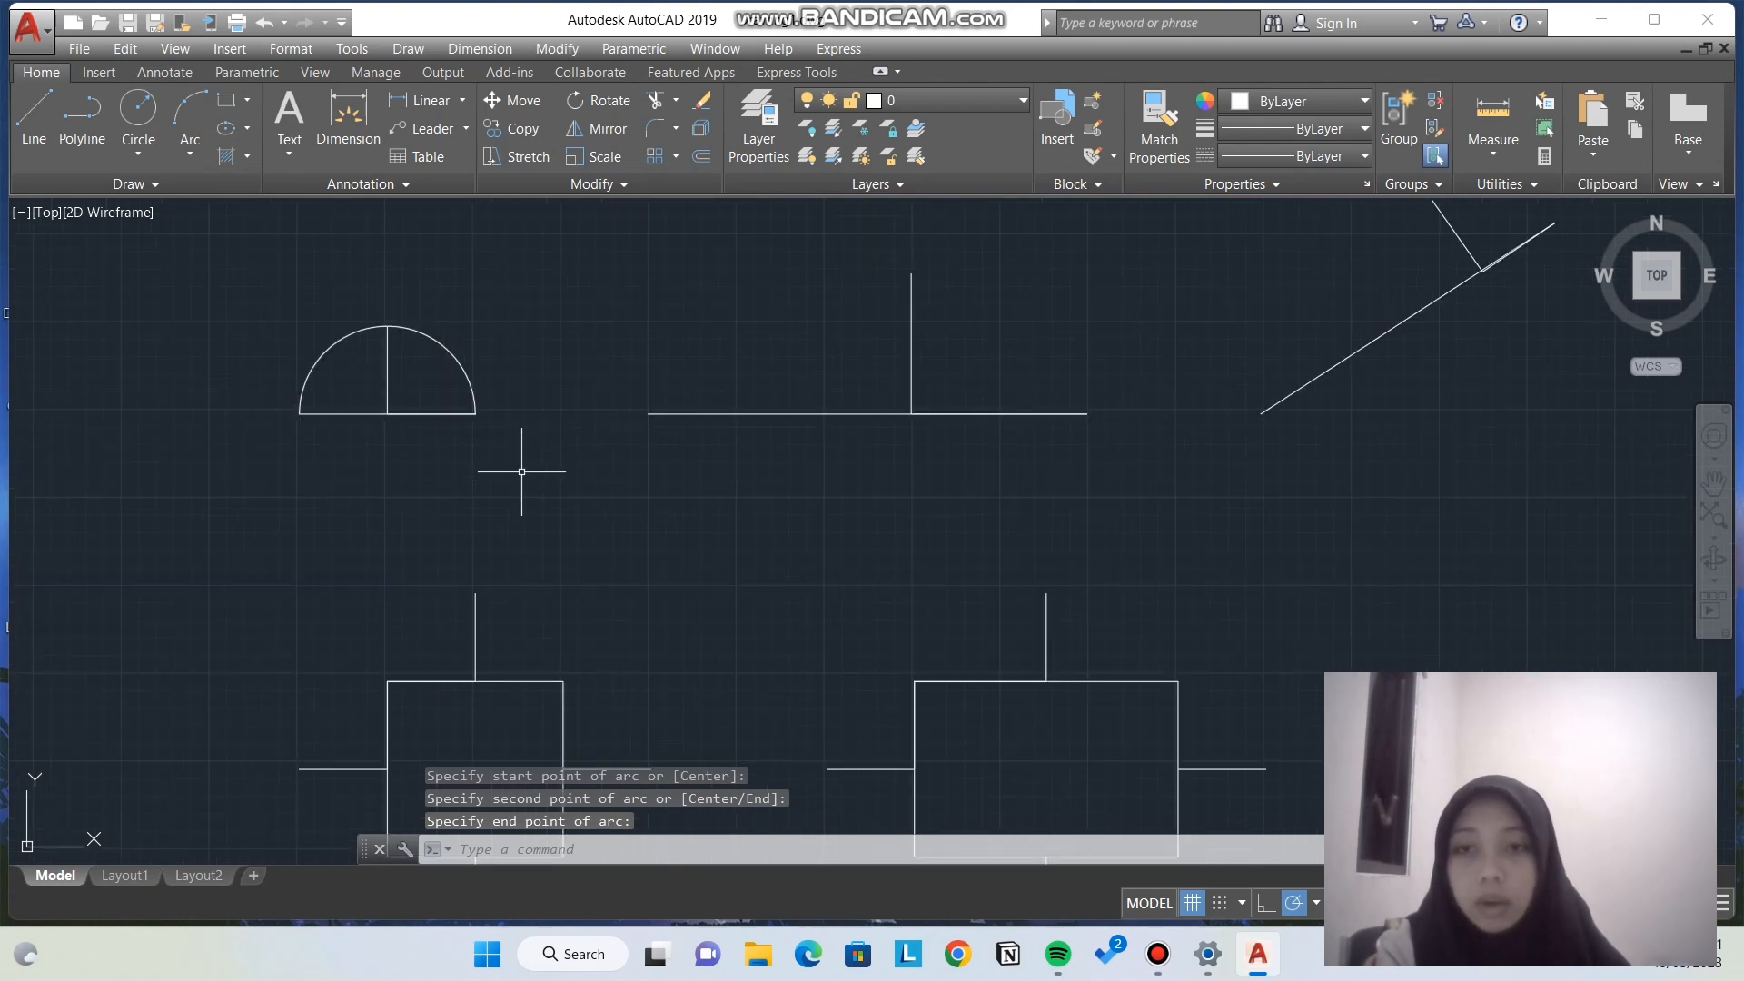
scroll(522, 472, down, 2)
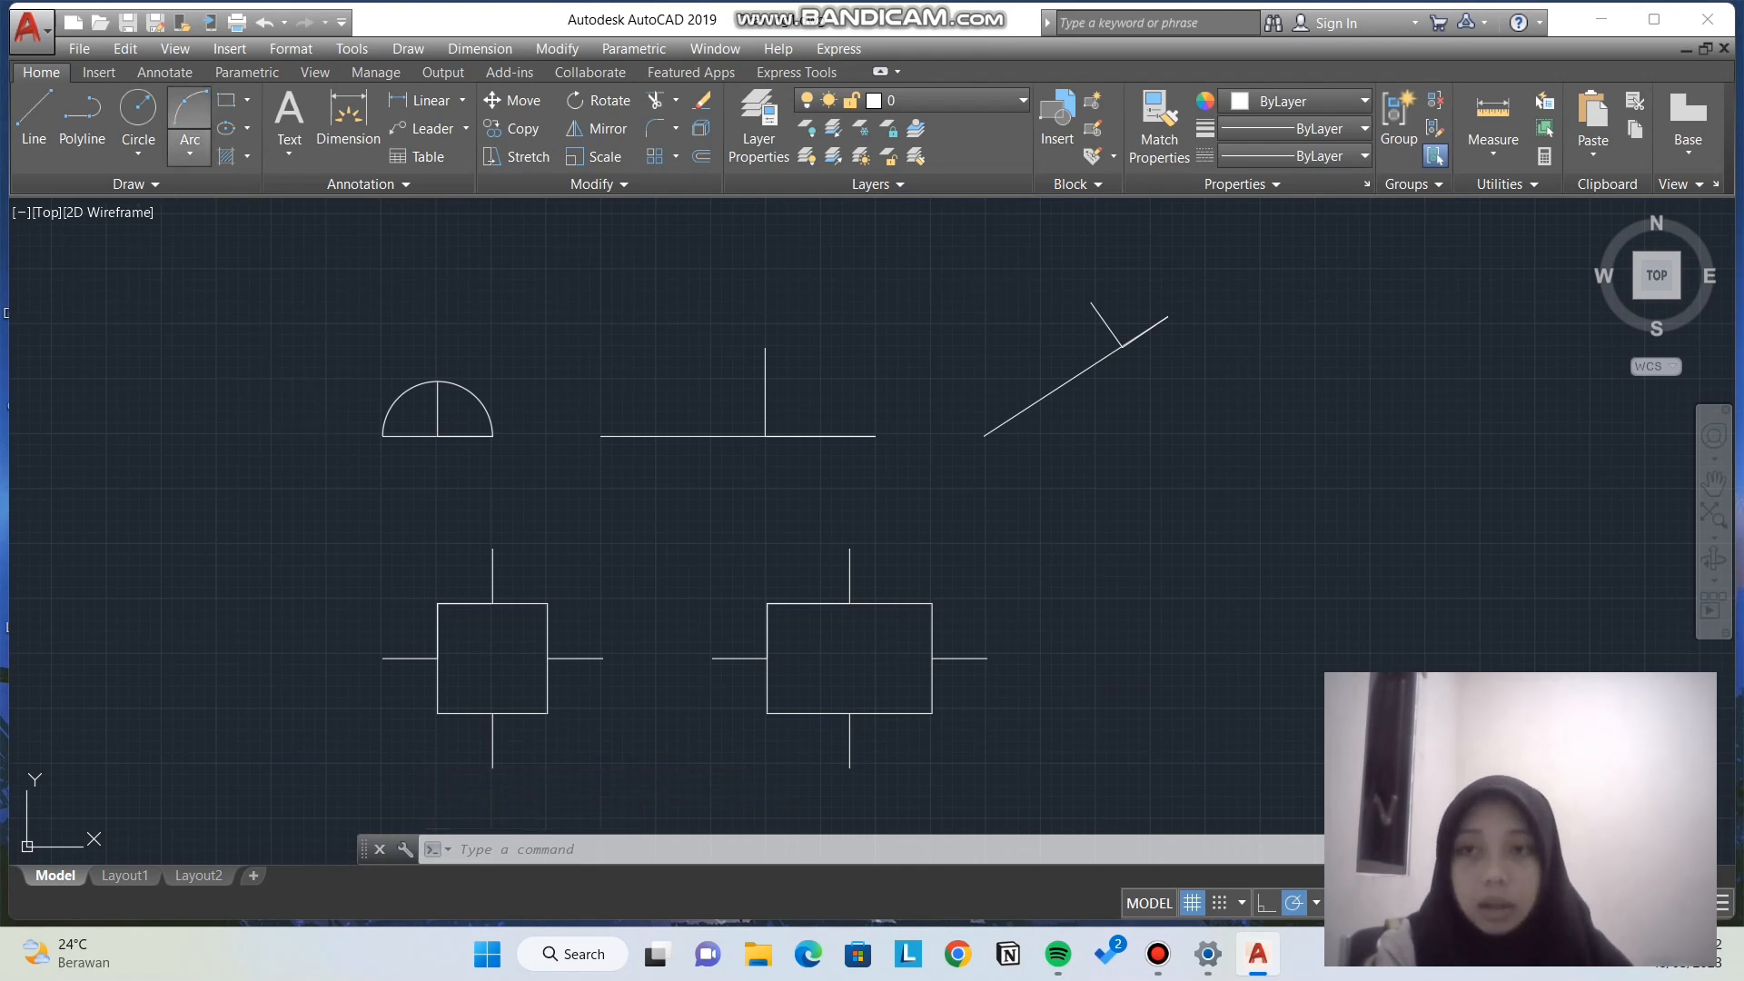
click(190, 153)
click(211, 192)
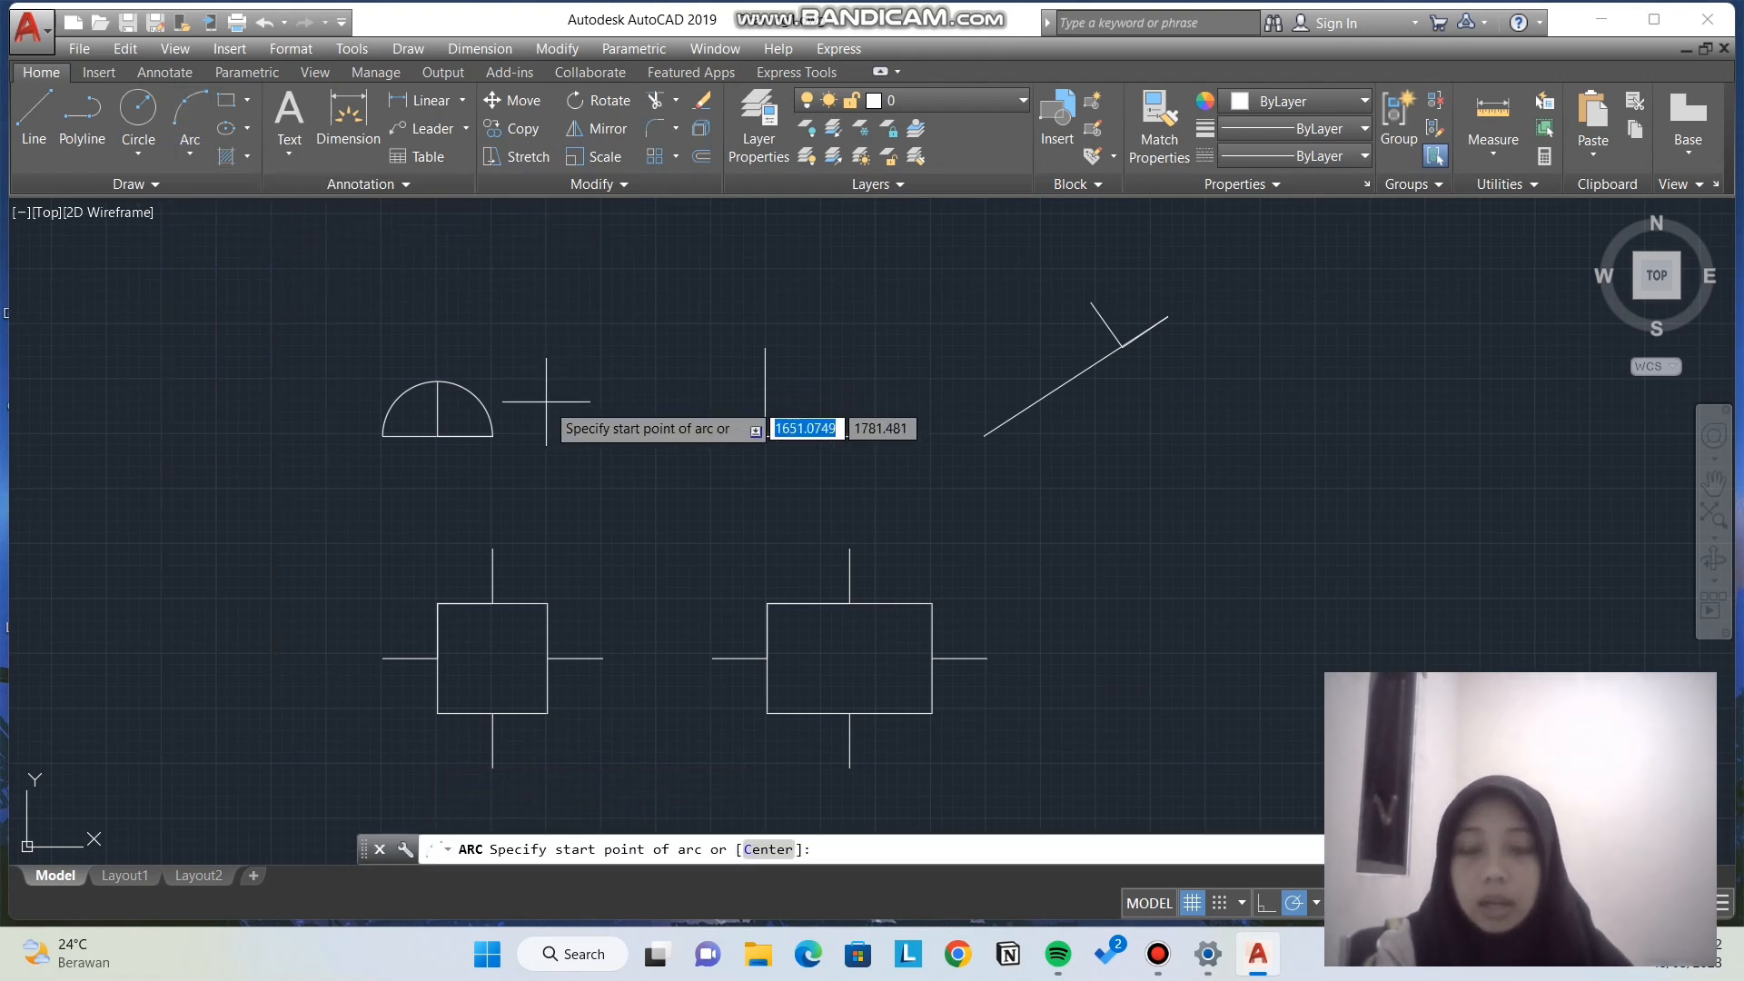
click(601, 437)
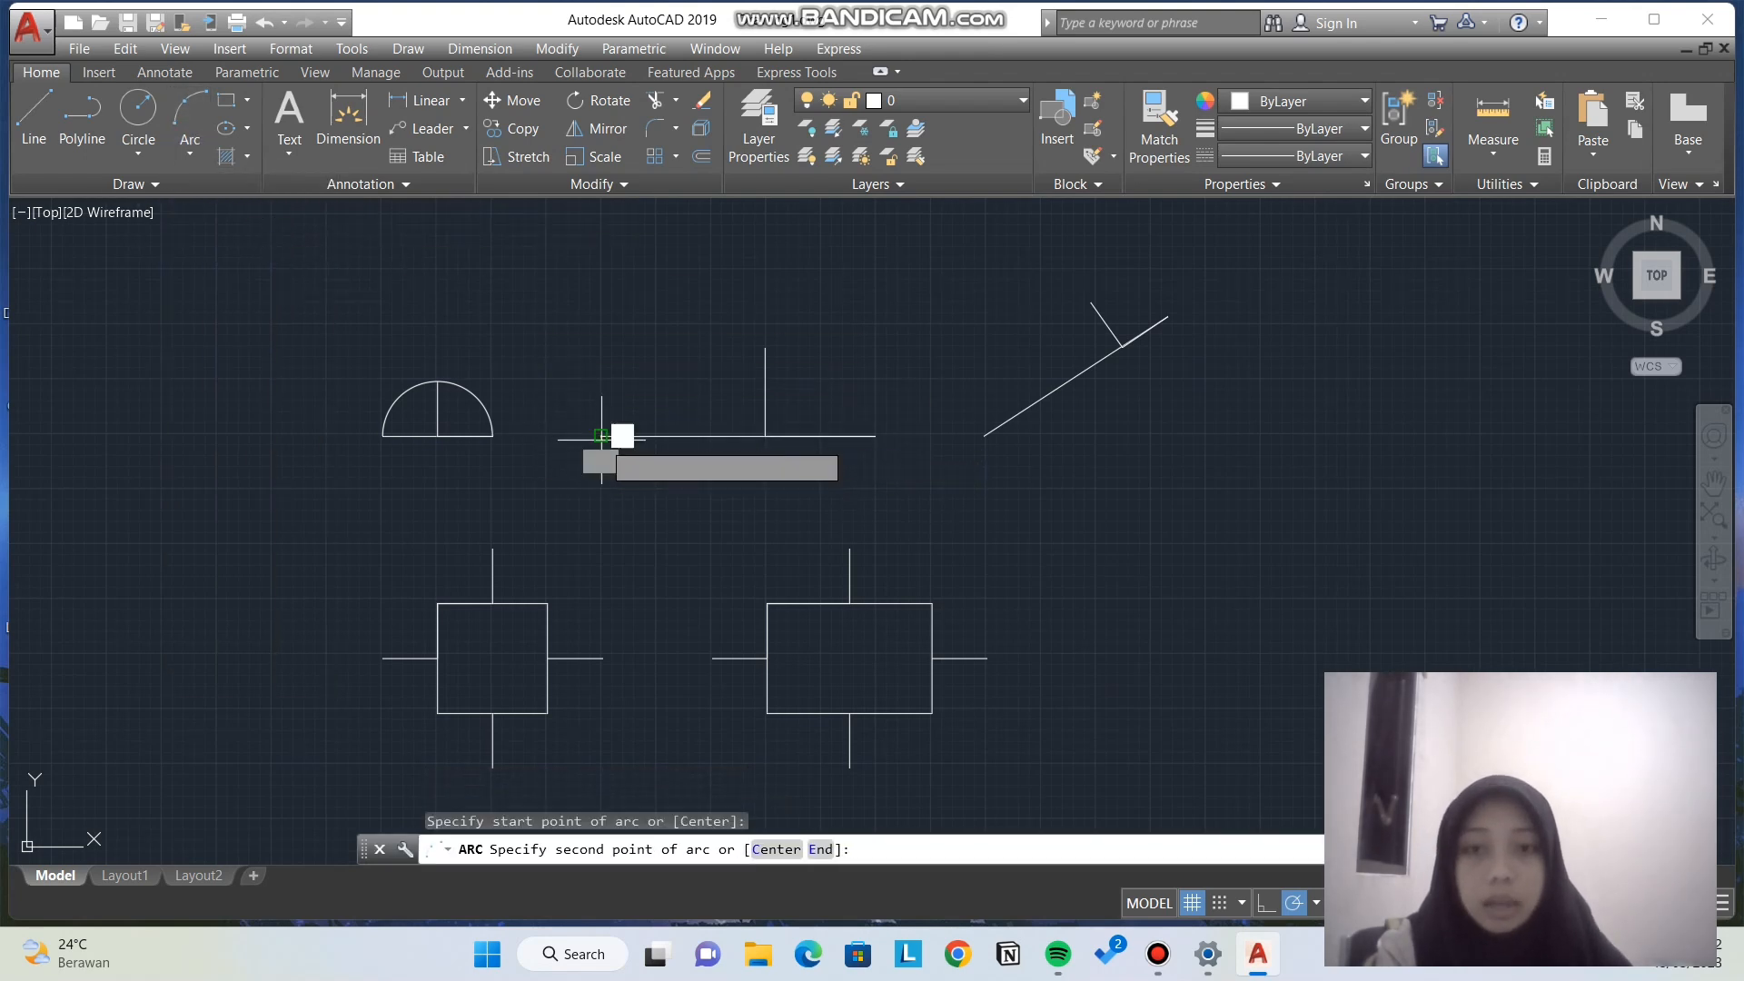
click(765, 347)
click(873, 435)
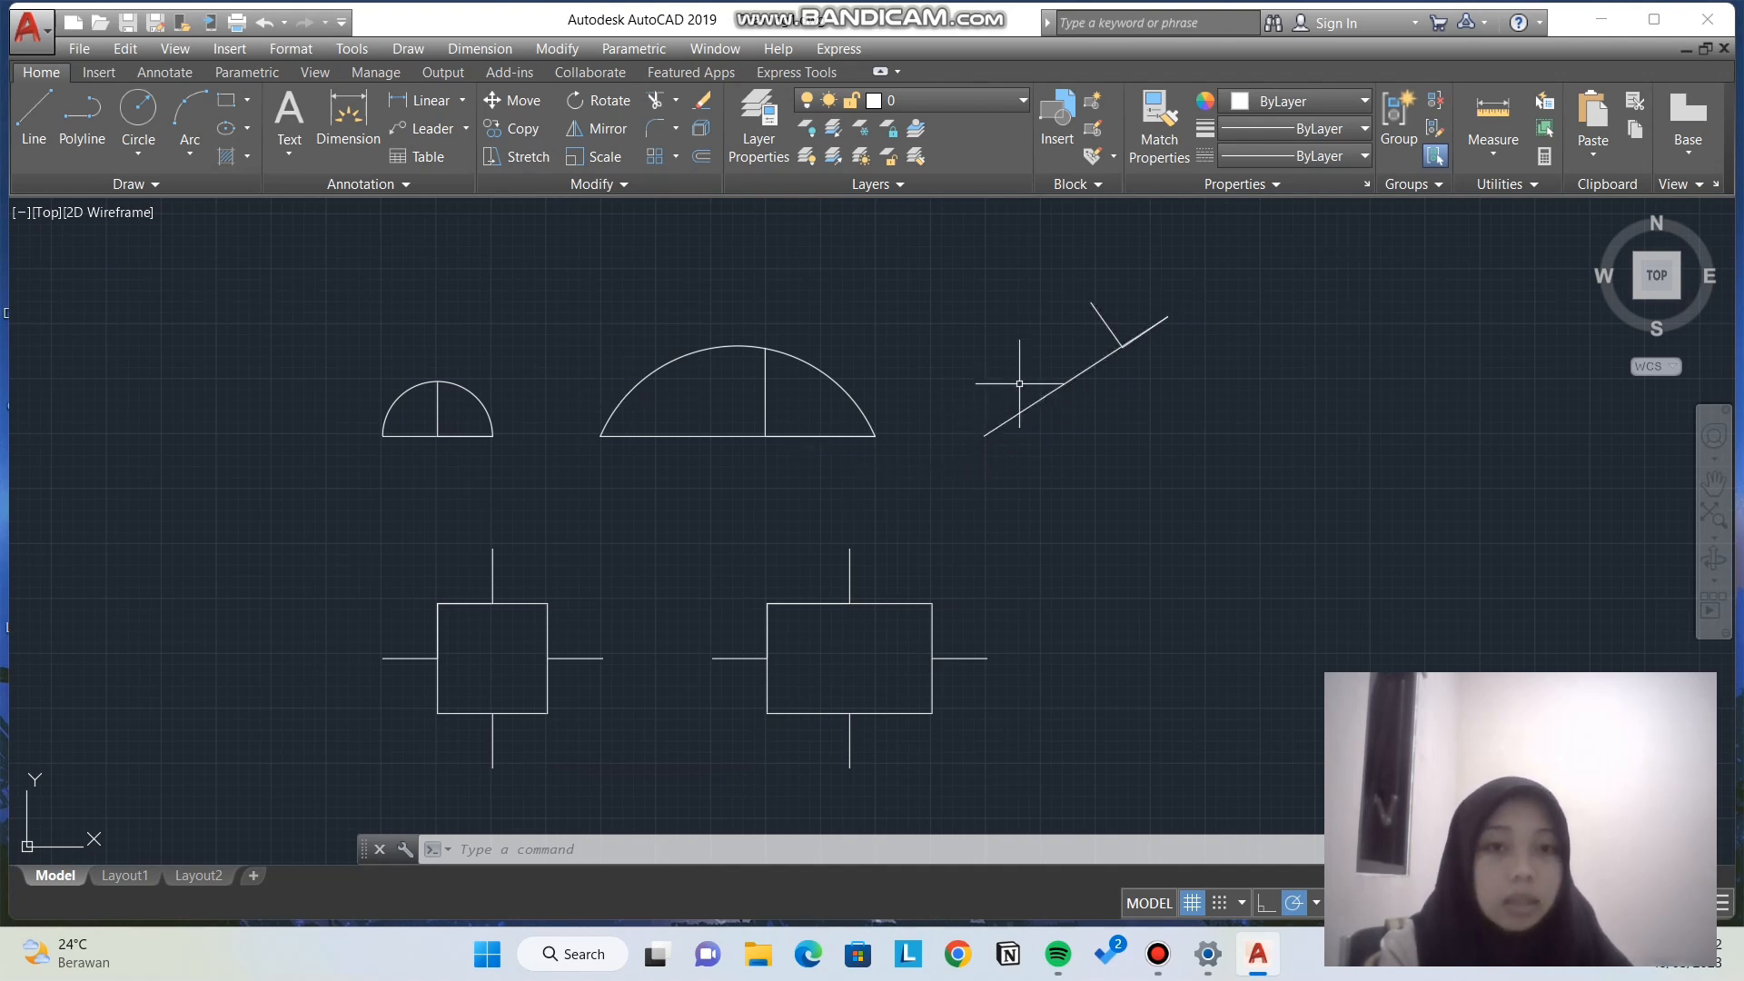
Step: Draw a 3-point arc over the slanted line, from its lower end through the perpendicular line's tip to its upper end
click(190, 152)
click(234, 191)
click(984, 436)
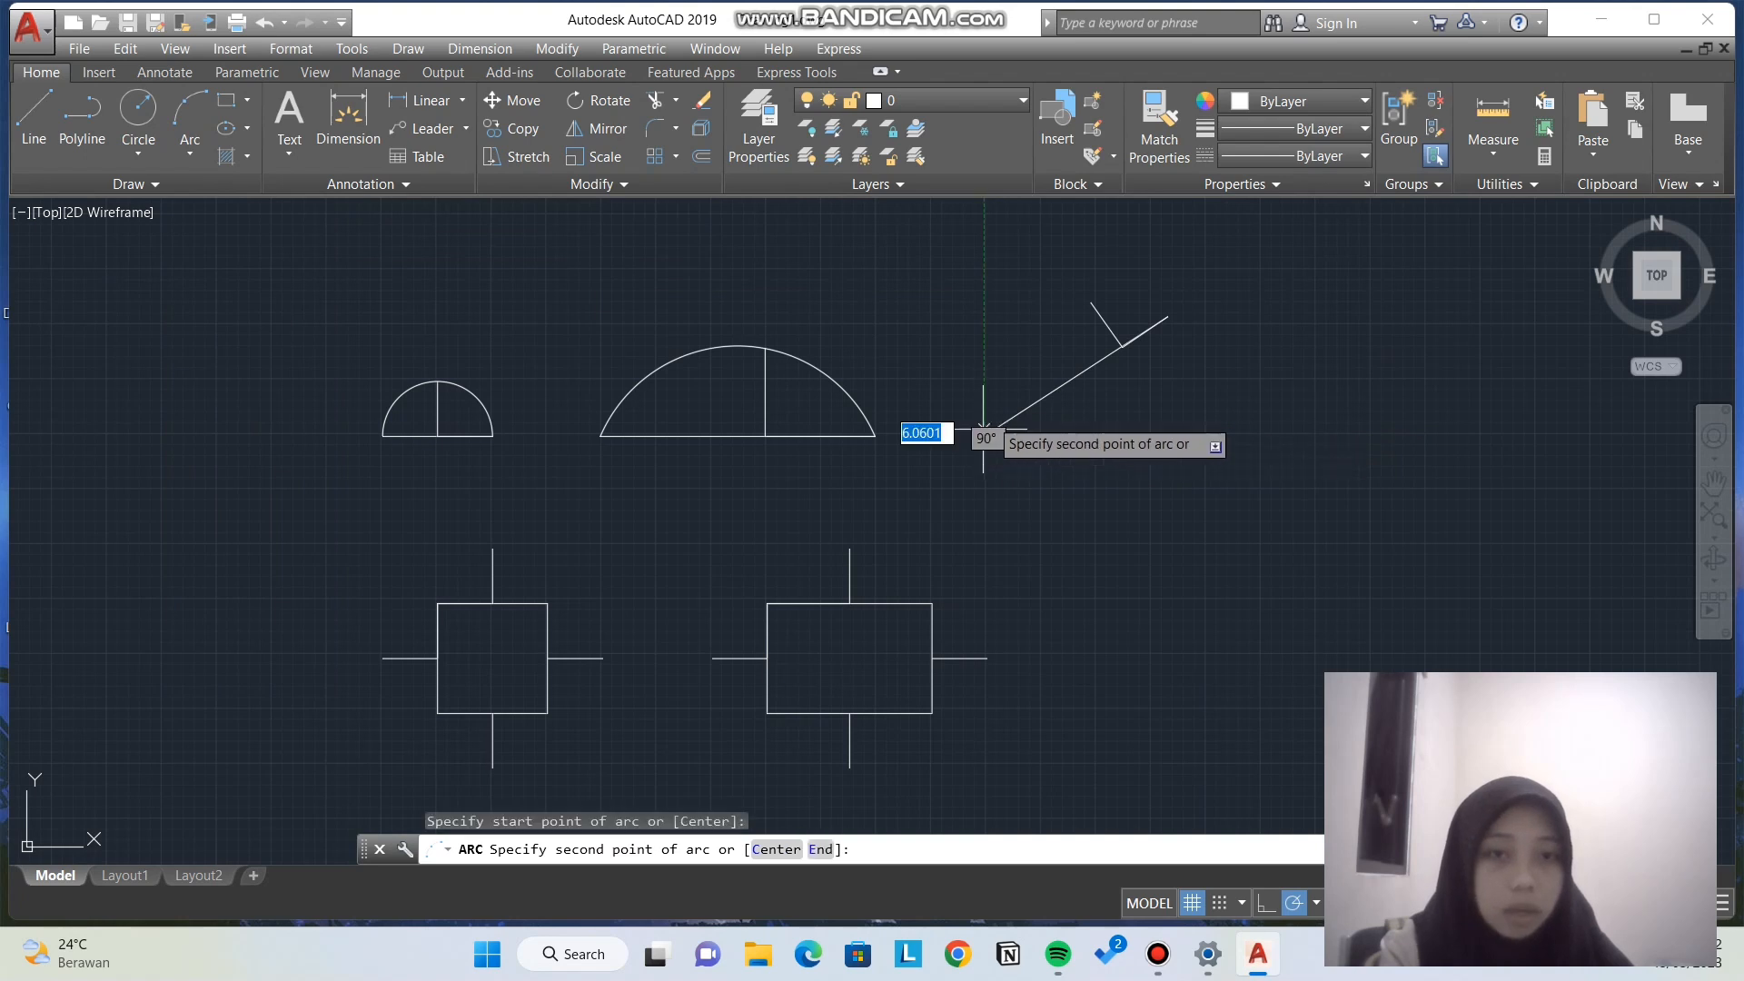
click(1091, 302)
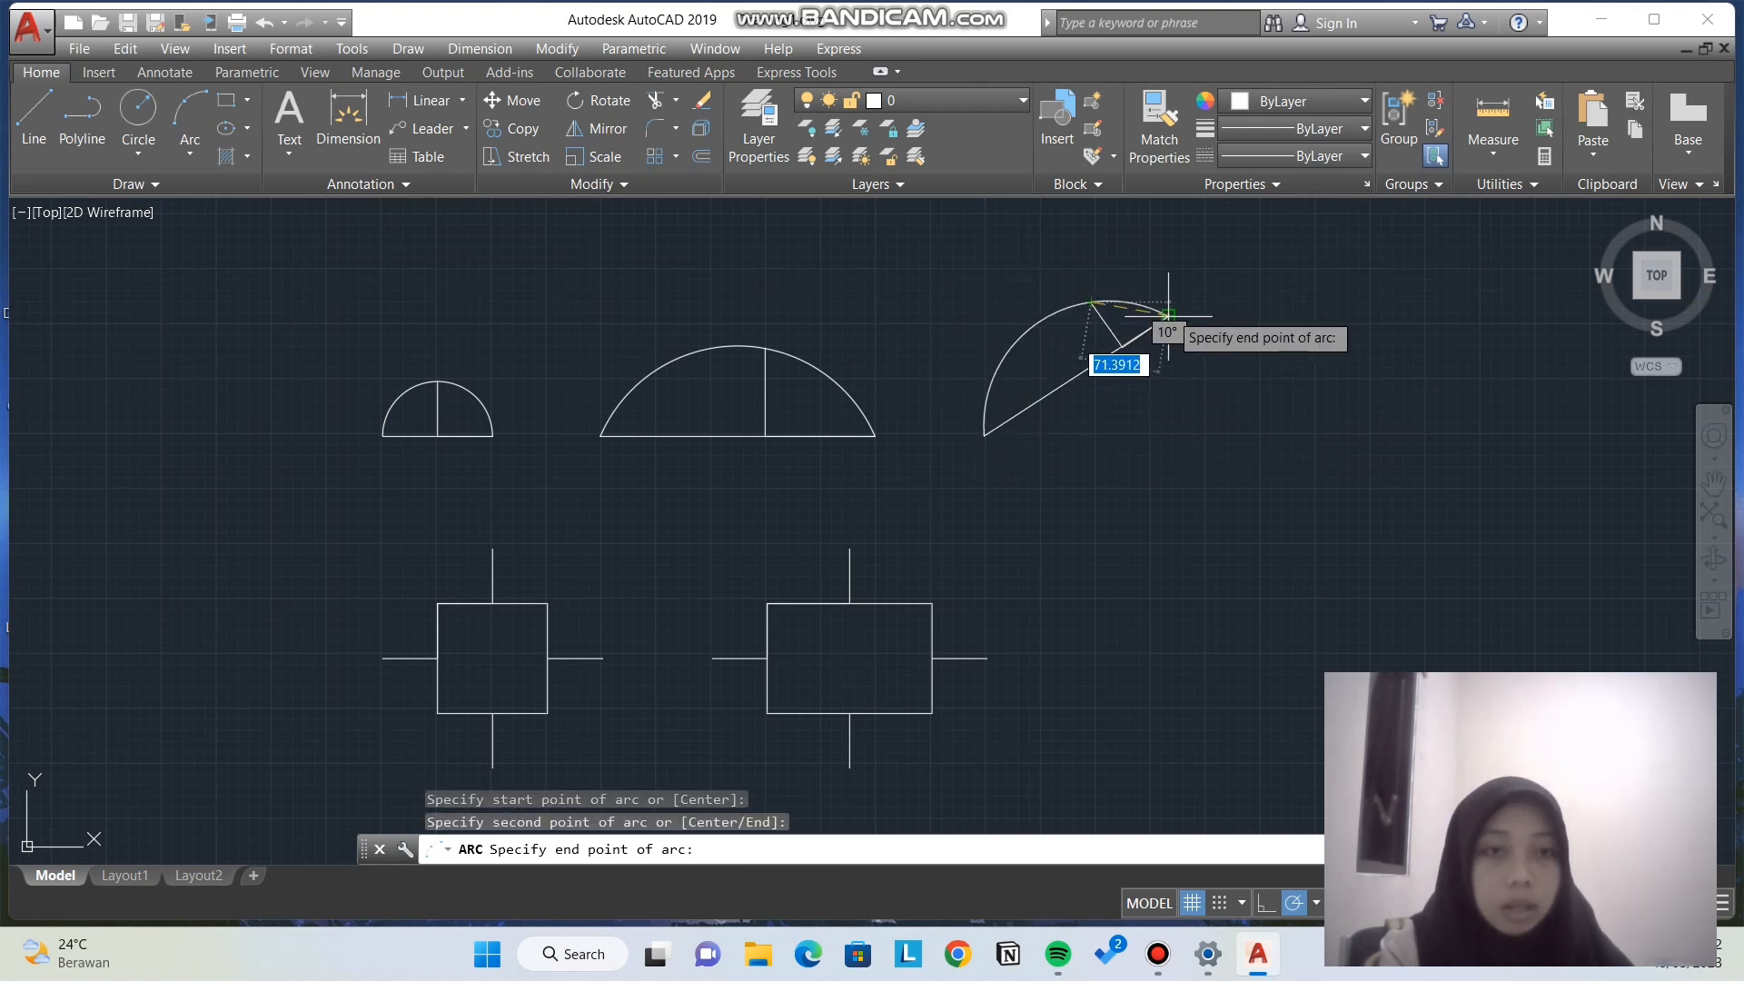
click(1168, 315)
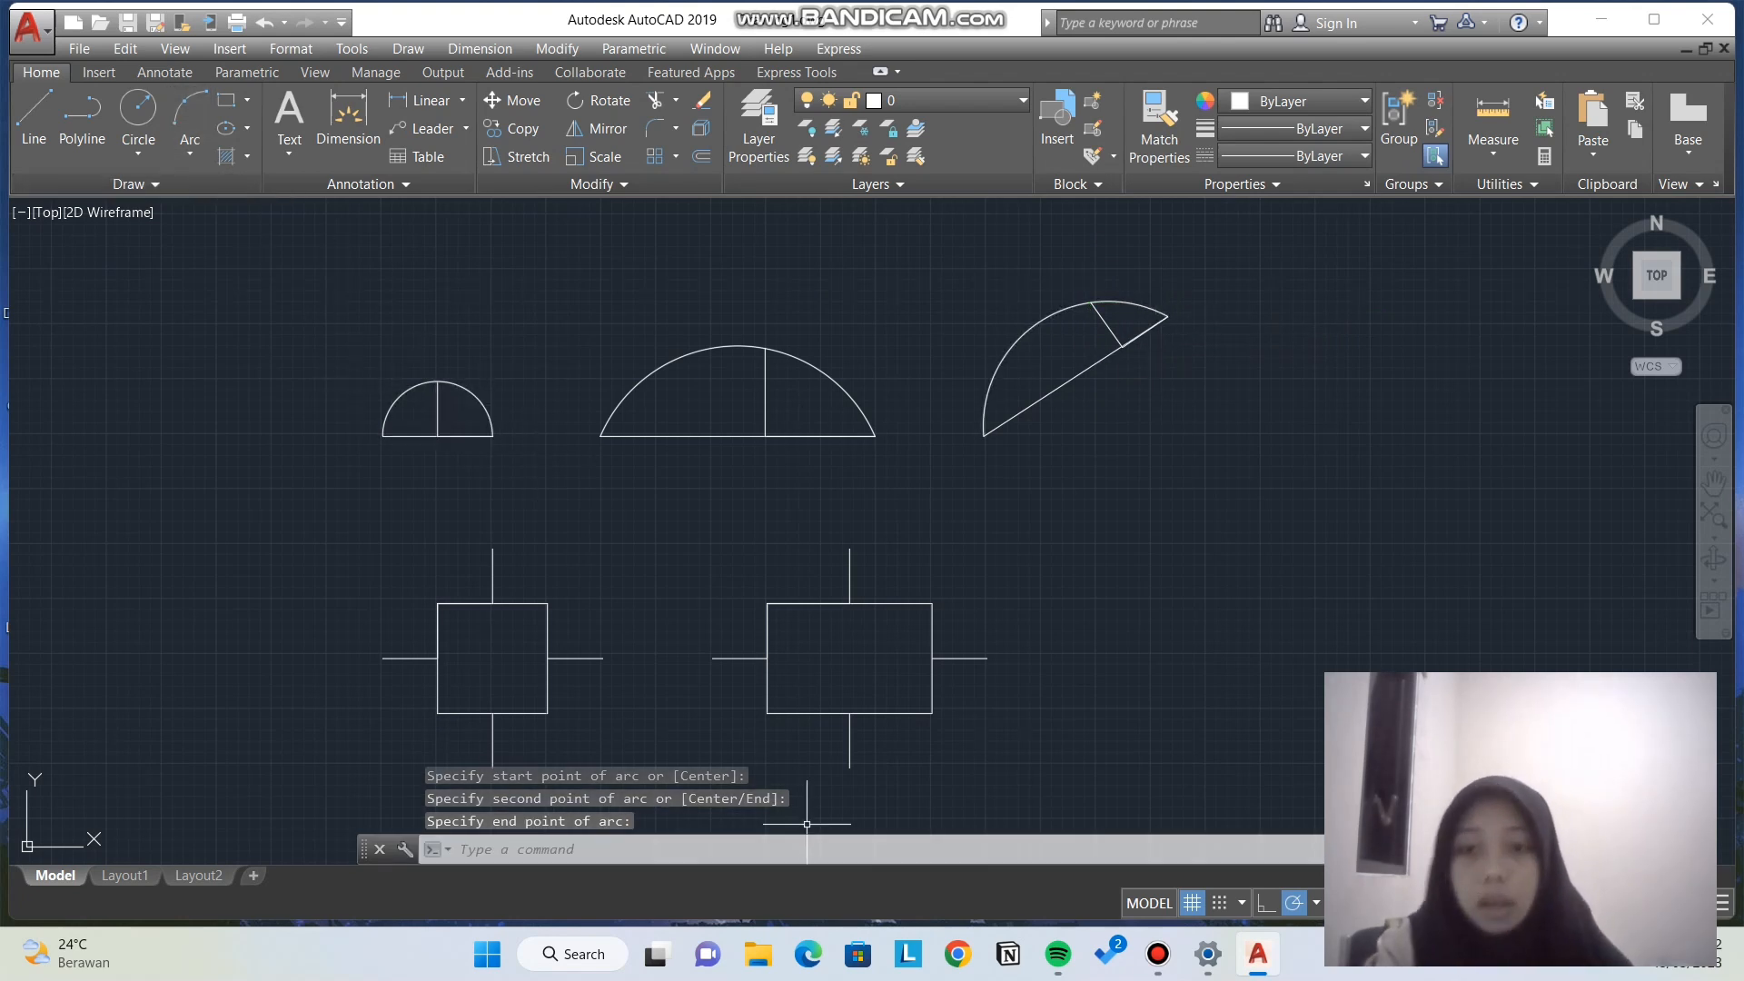
Step: Draw a 3-point arc on the square's upper side, from its left corner through the vertical line's top to its right corner
scroll(822, 613, down, 2)
scroll(826, 604, up, 2)
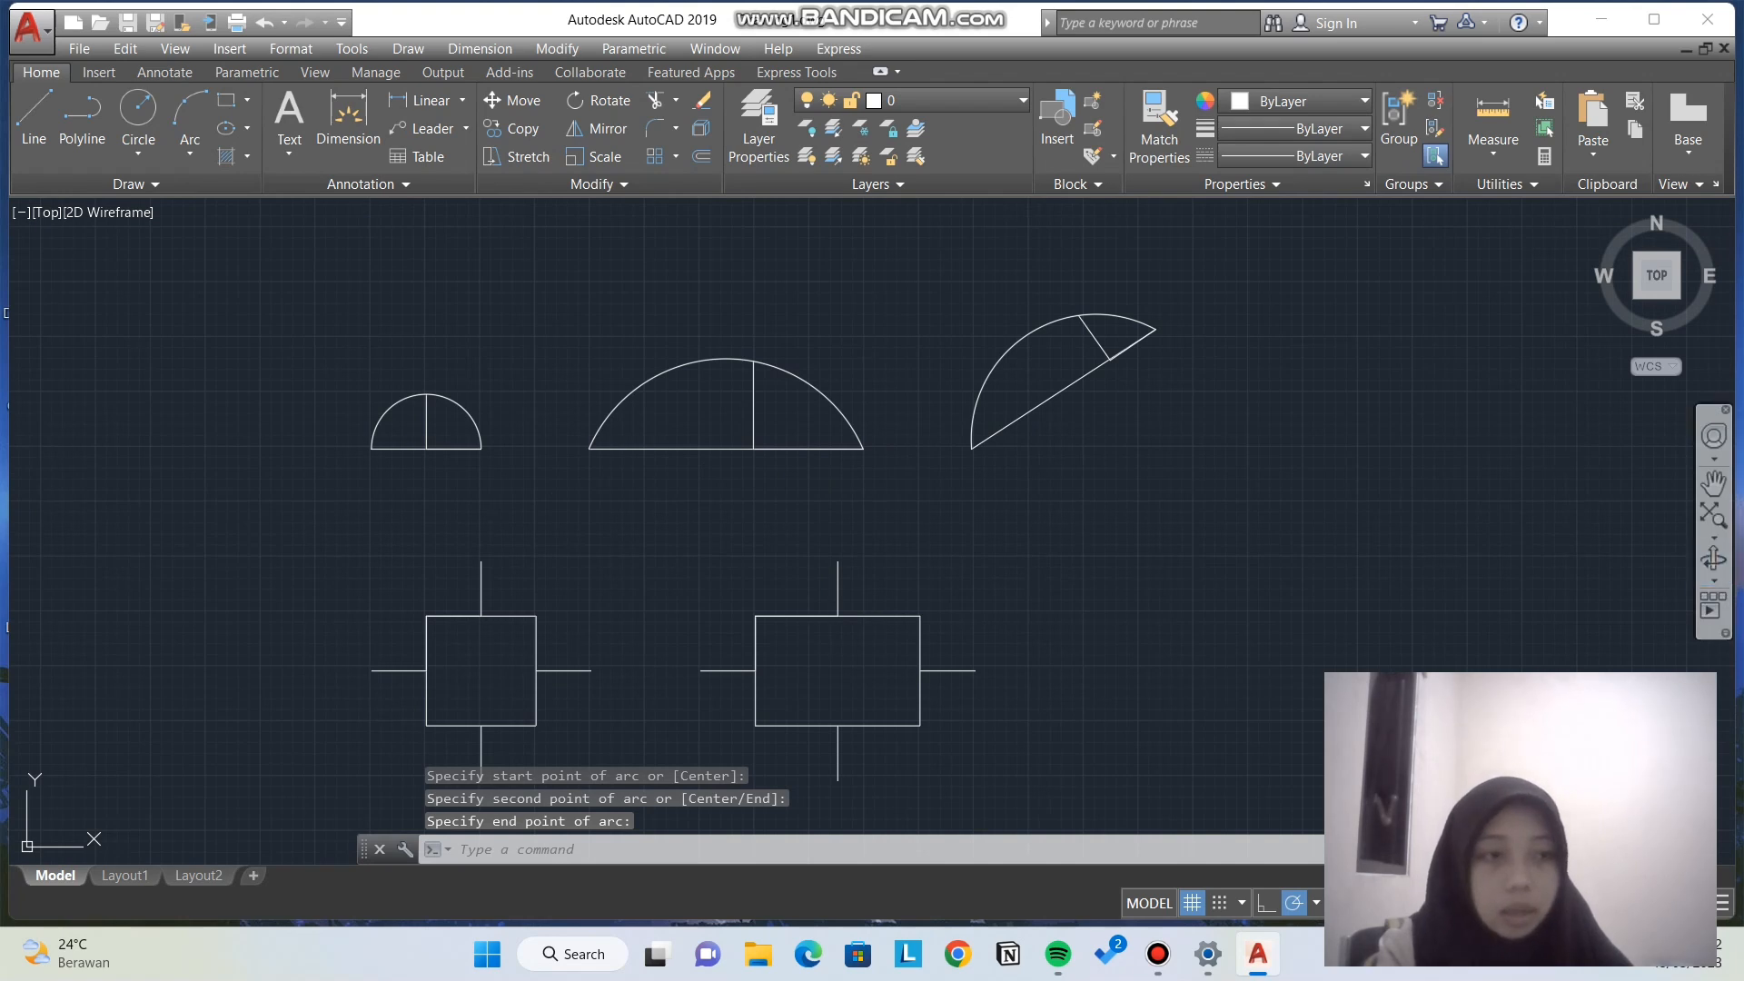
click(1713, 482)
drag(917, 627, 949, 529)
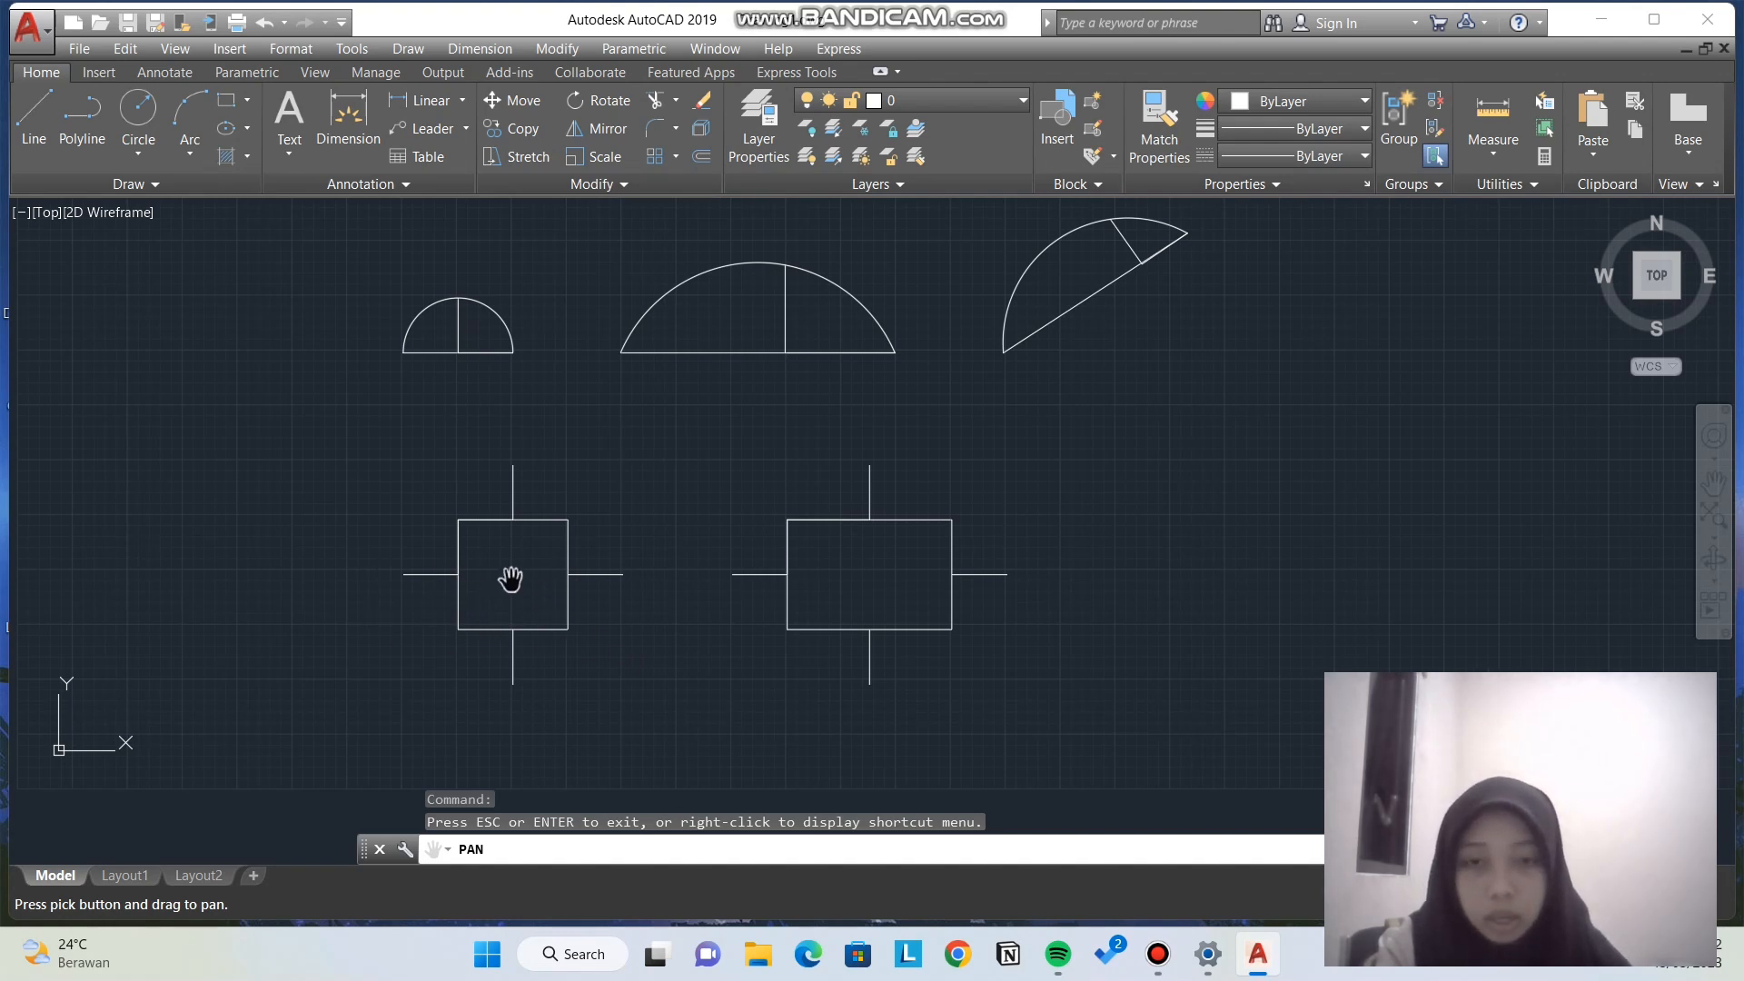
key(Escape)
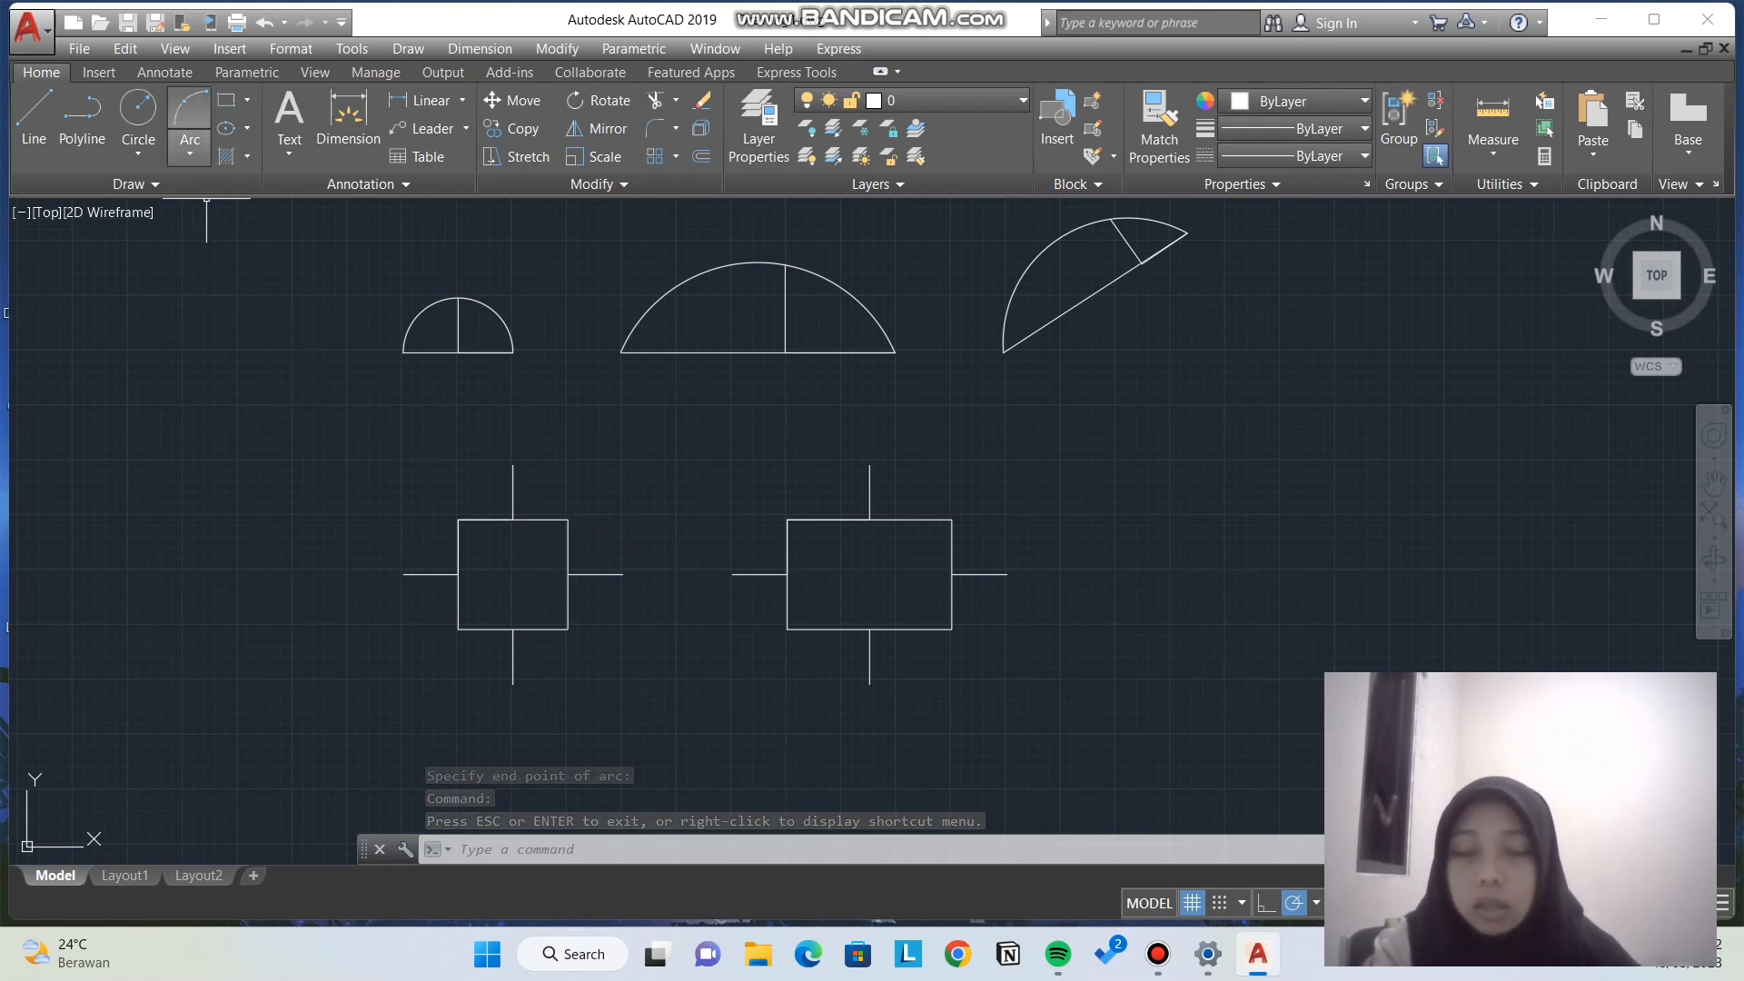
click(190, 152)
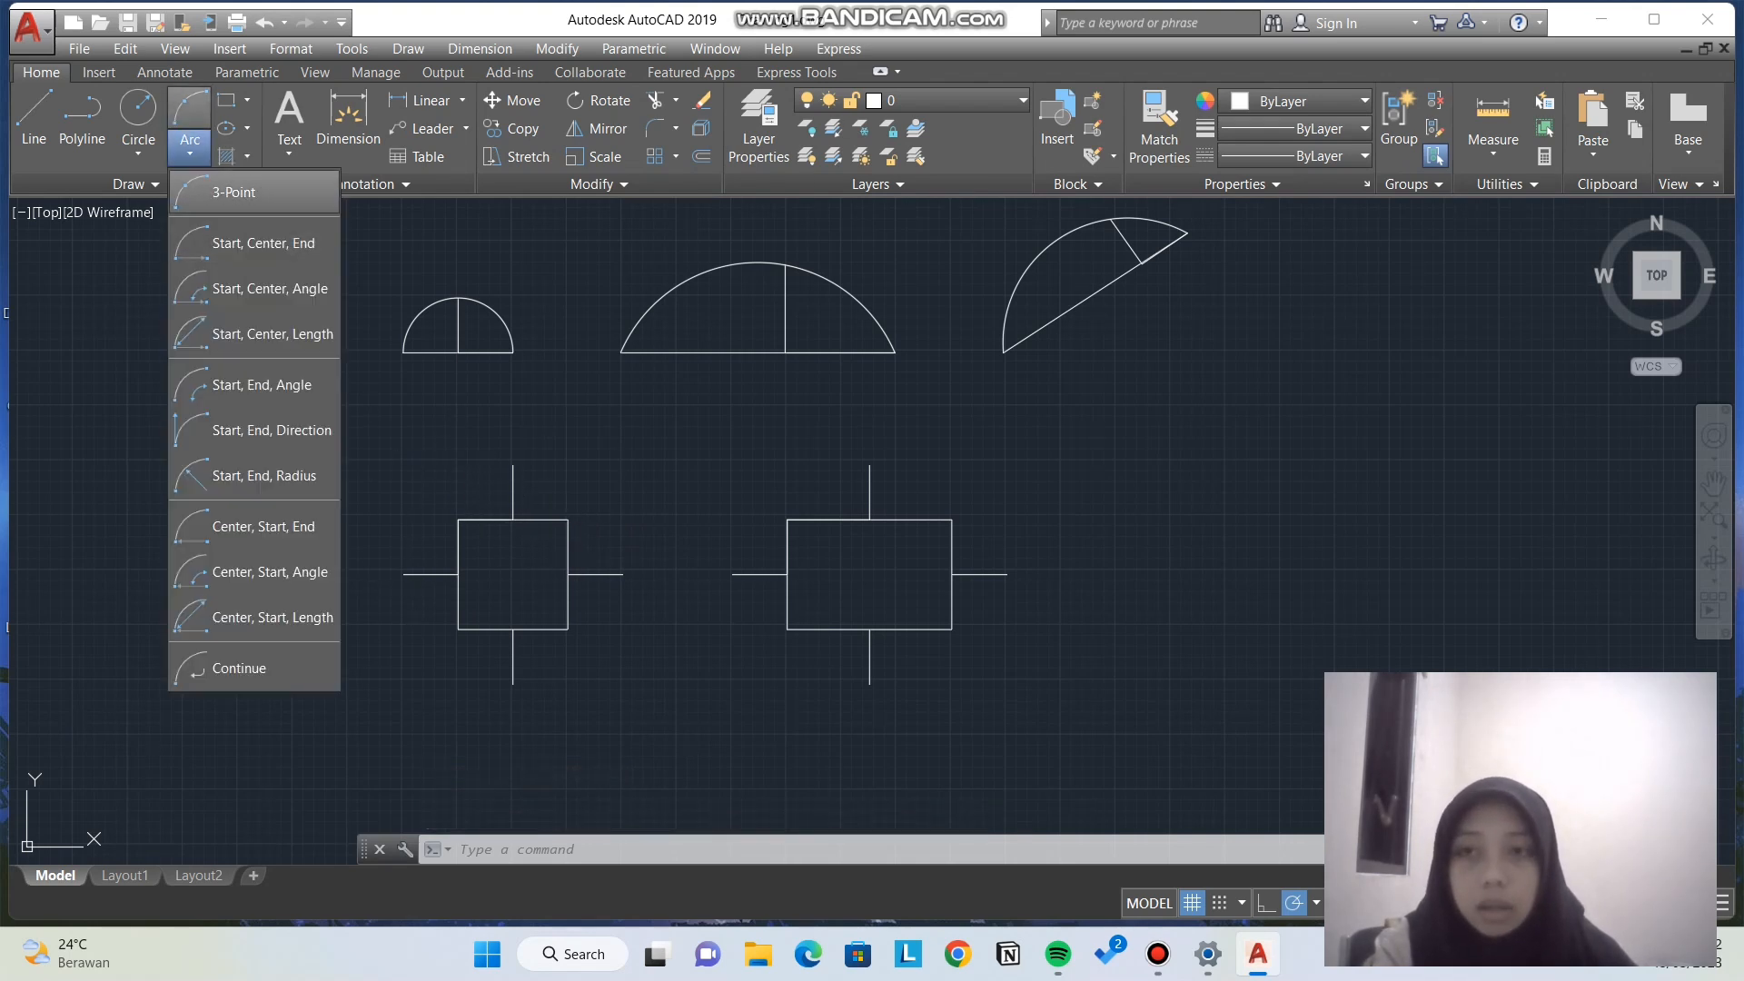
click(235, 192)
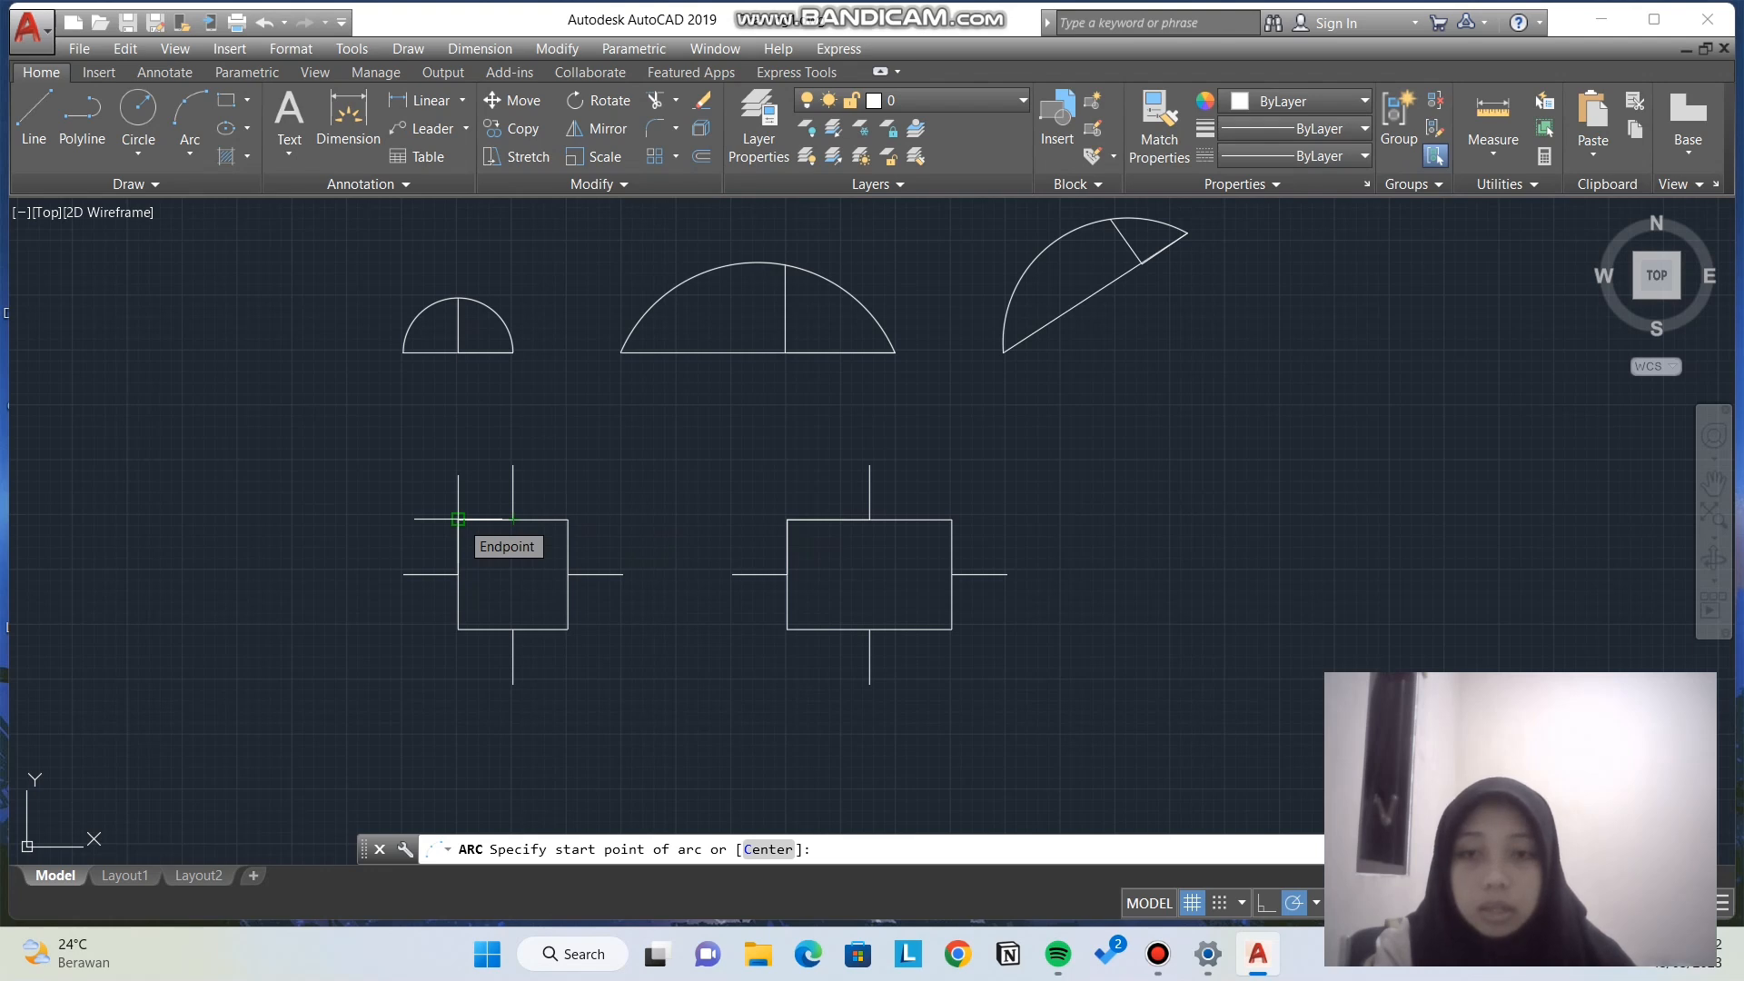
click(458, 519)
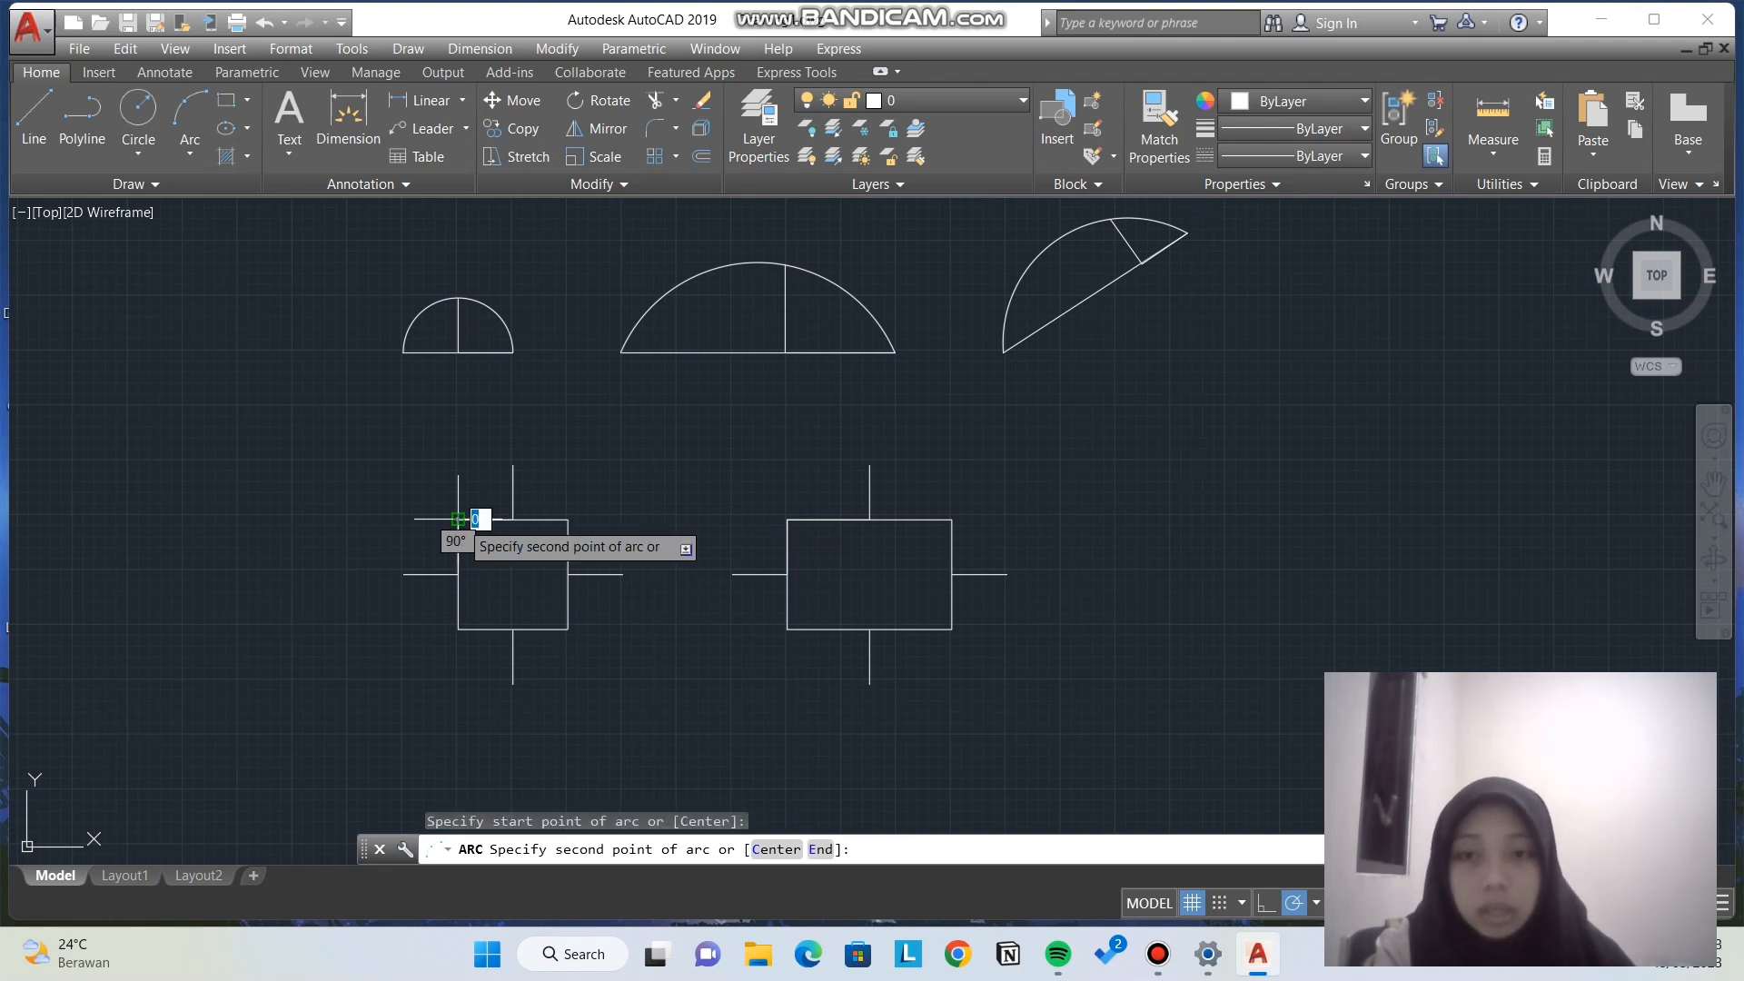
click(513, 464)
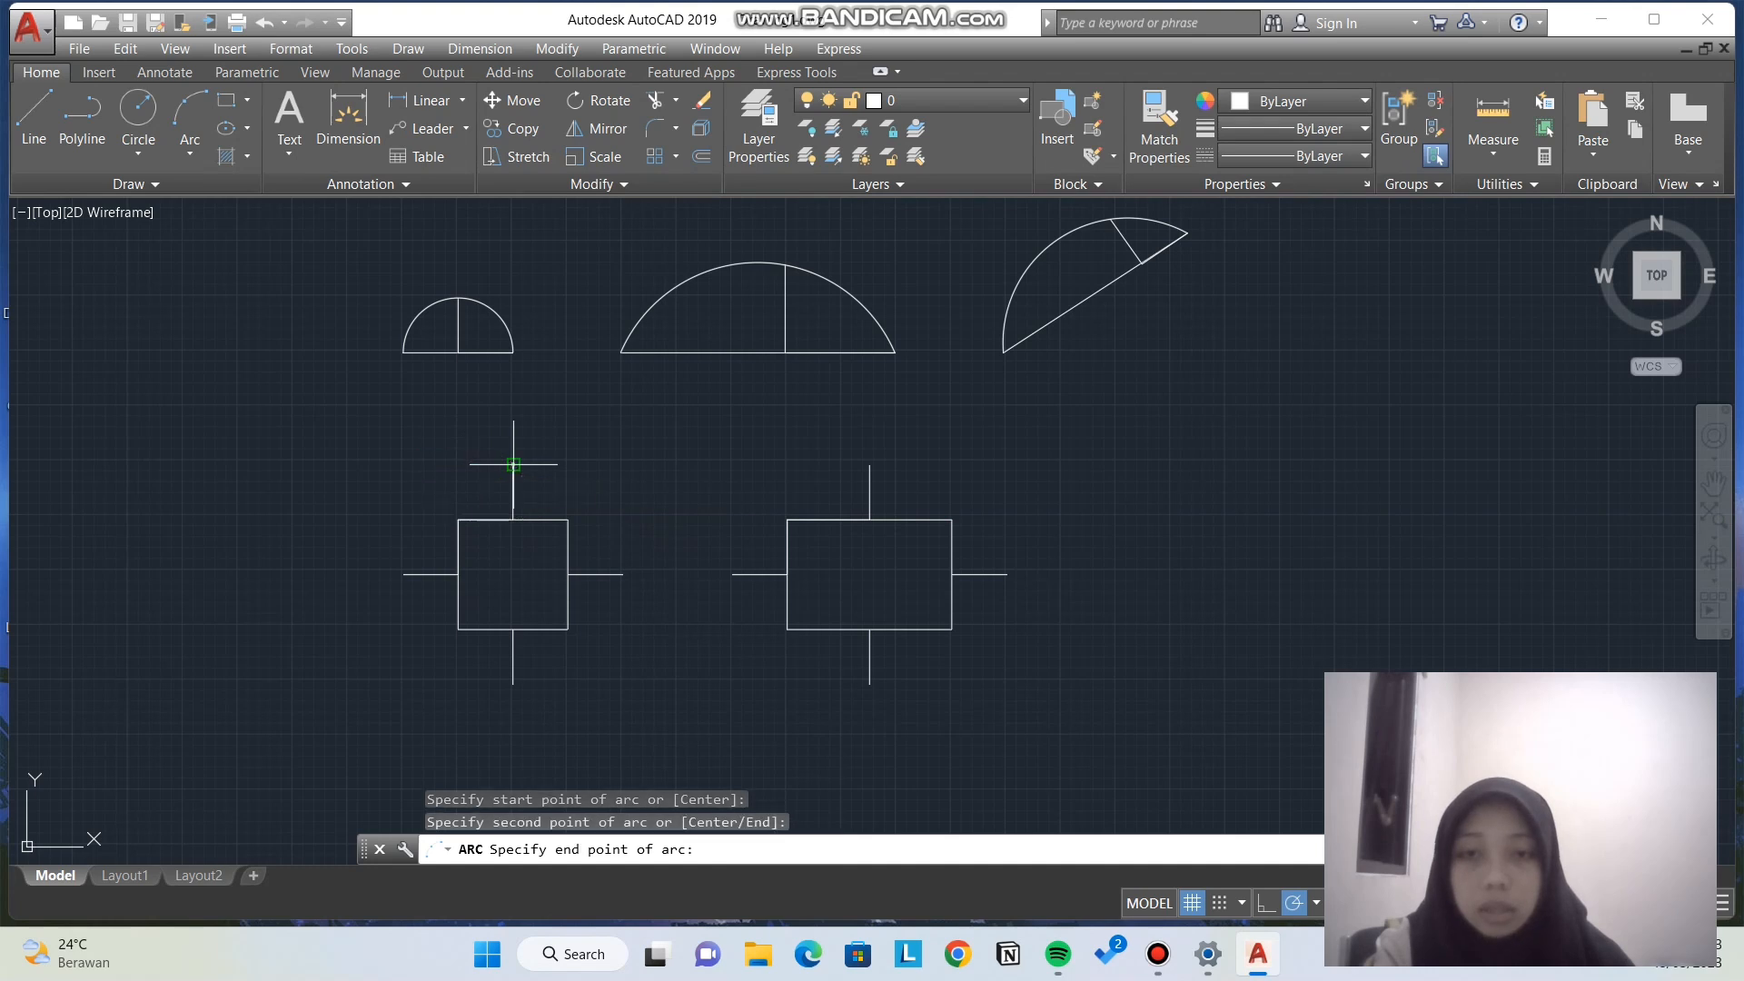
click(568, 519)
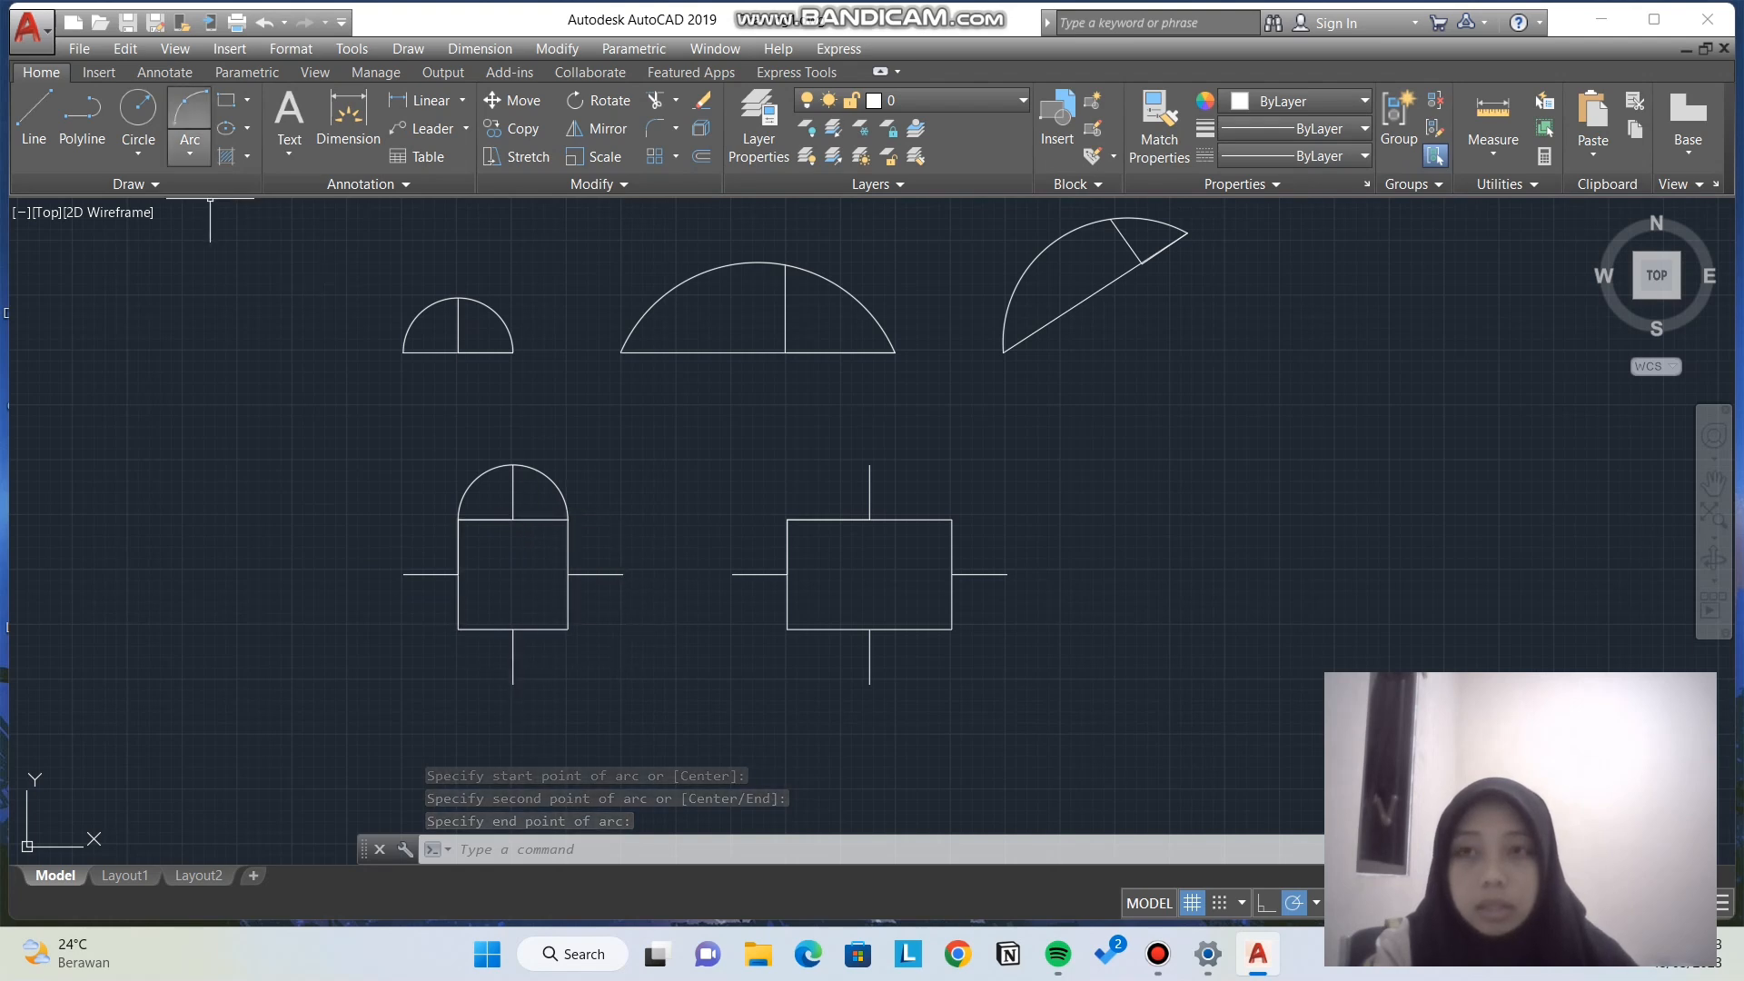
Step: Draw a 3-point arc on the square's right side, from the upper corner through the horizontal line's outer end to the lower corner
click(190, 150)
click(241, 191)
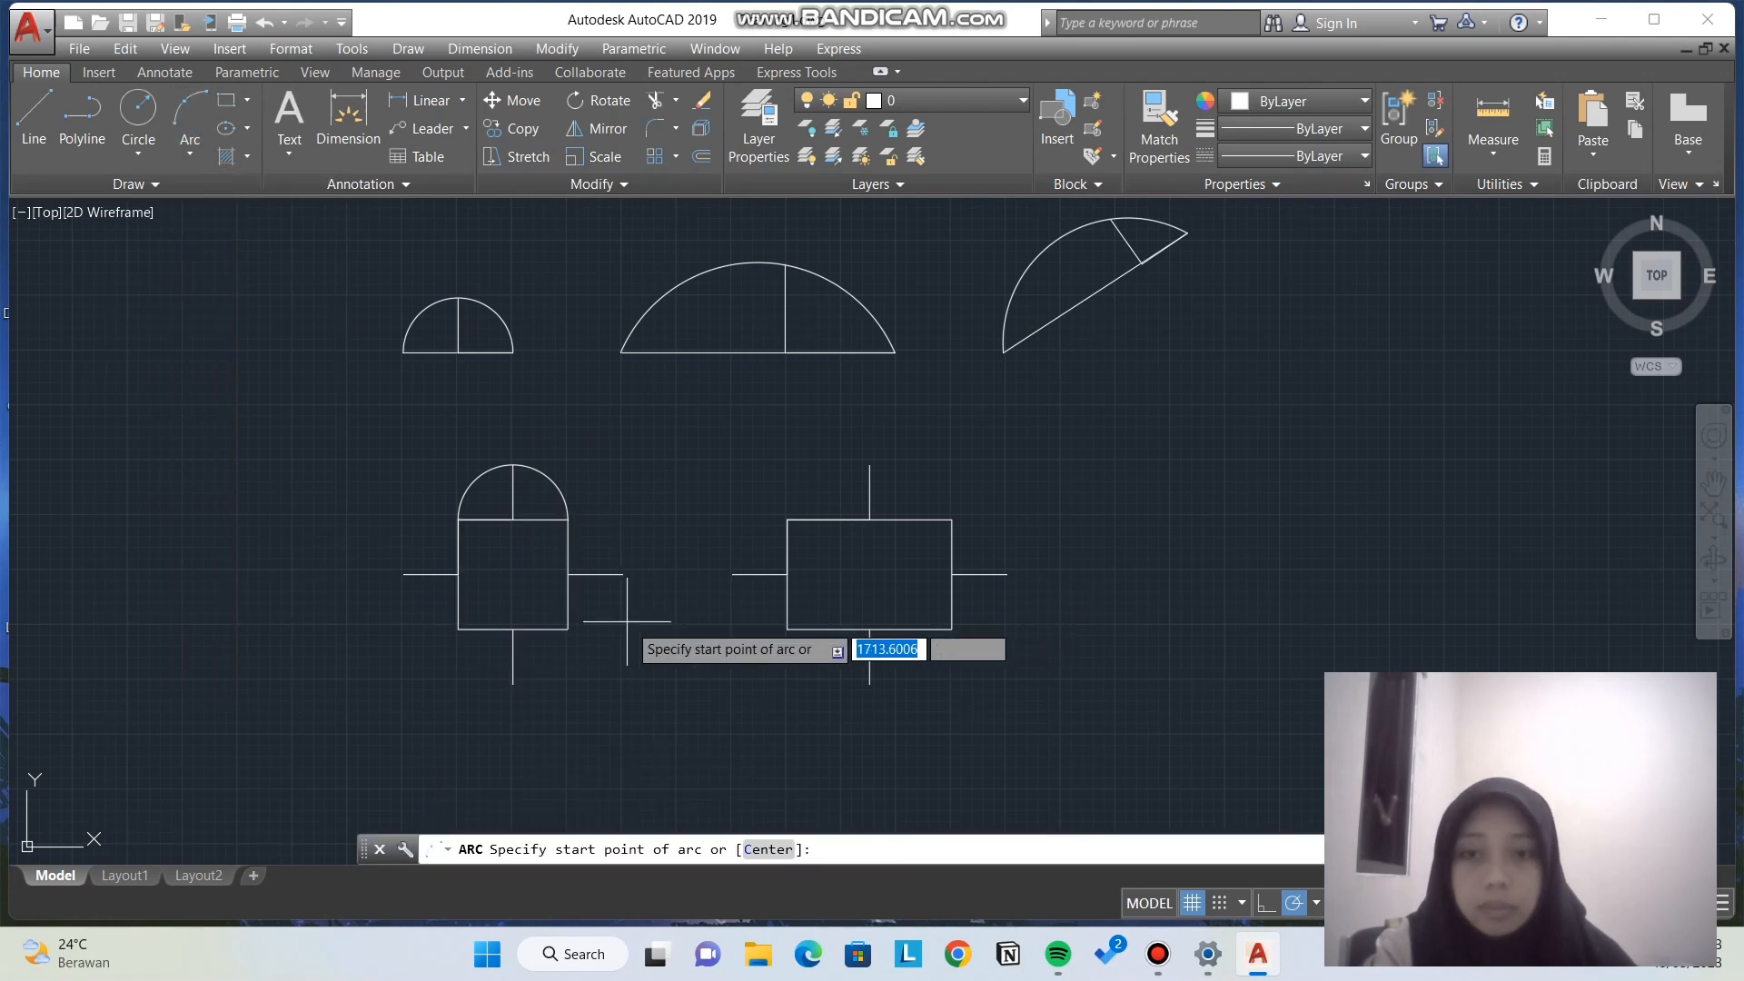
click(568, 519)
click(622, 574)
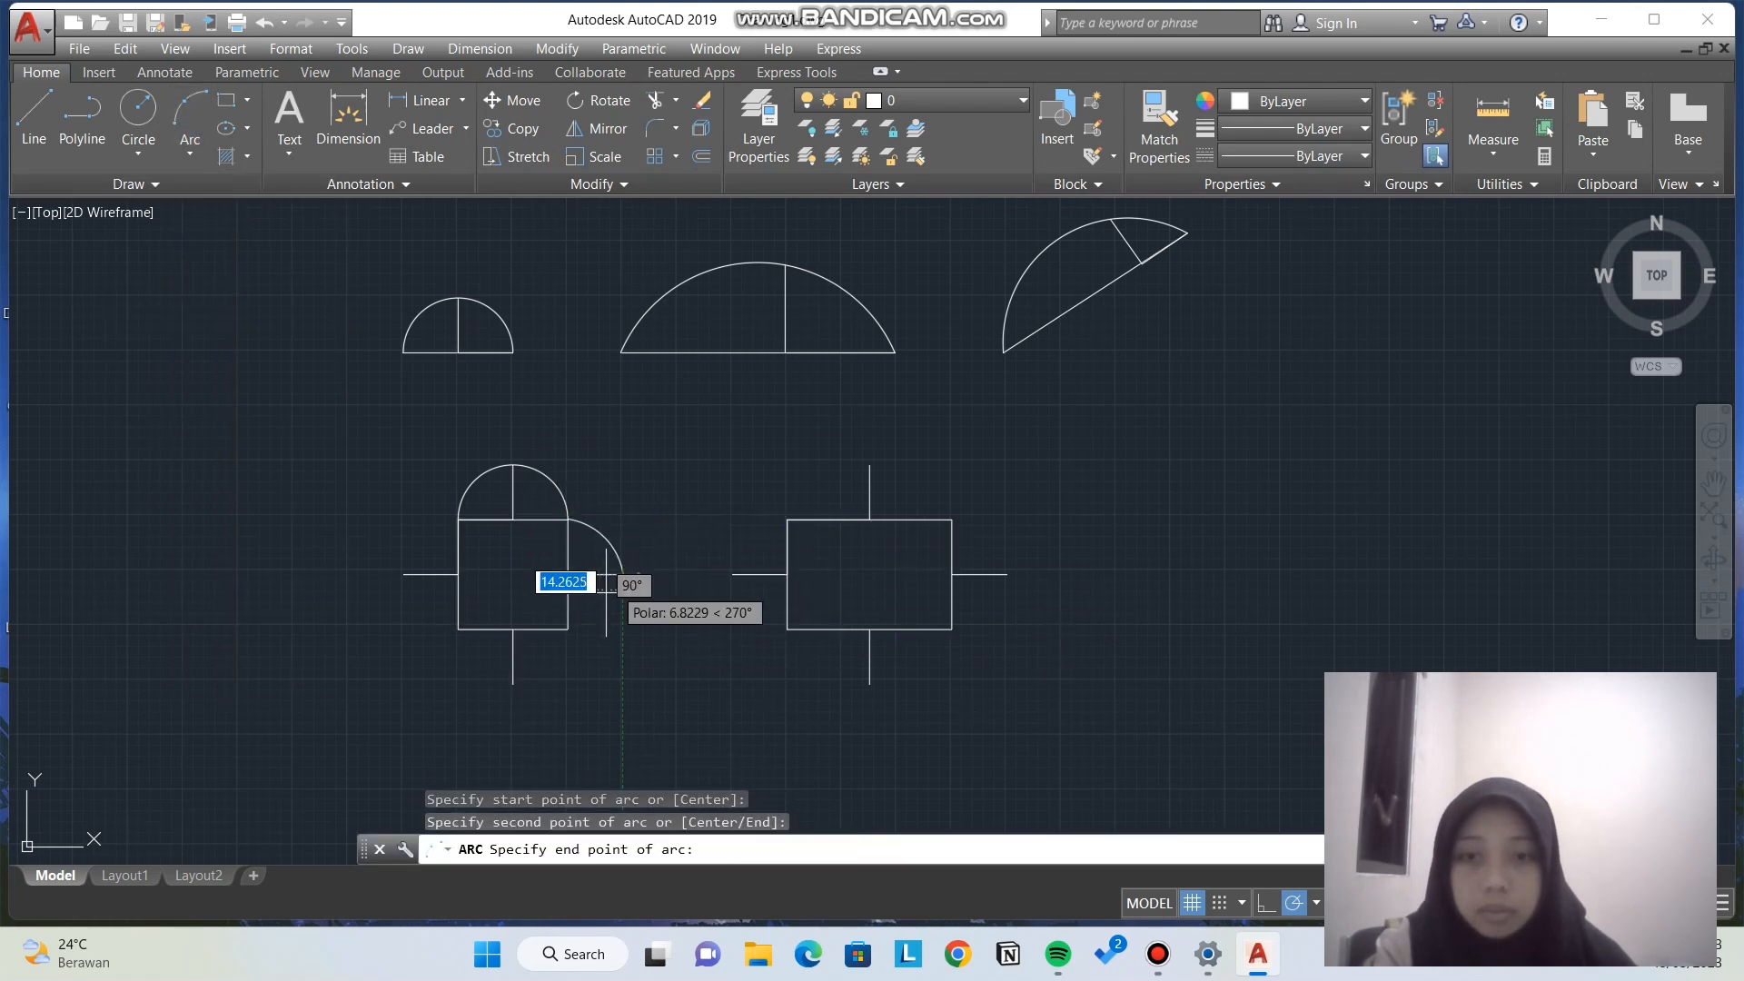
click(567, 629)
Step: Draw a 3-point arc on the square's lower side, from its right corner through the vertical line's bottom end to its left corner
click(190, 150)
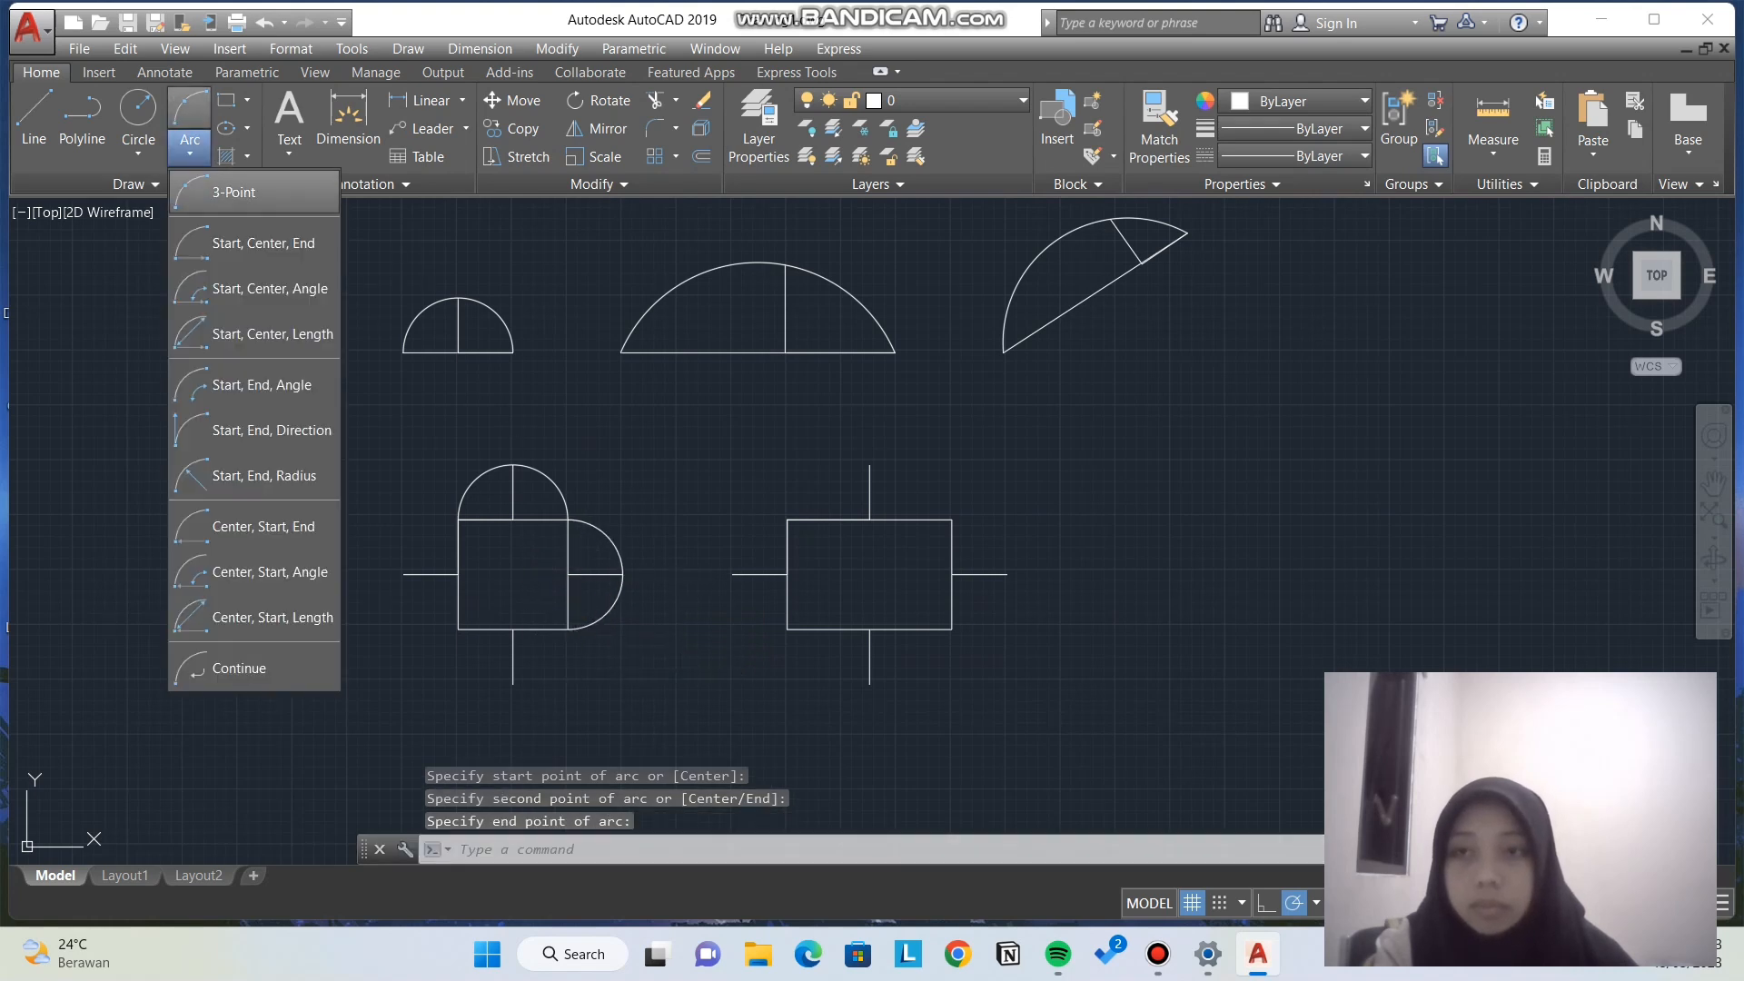
click(241, 190)
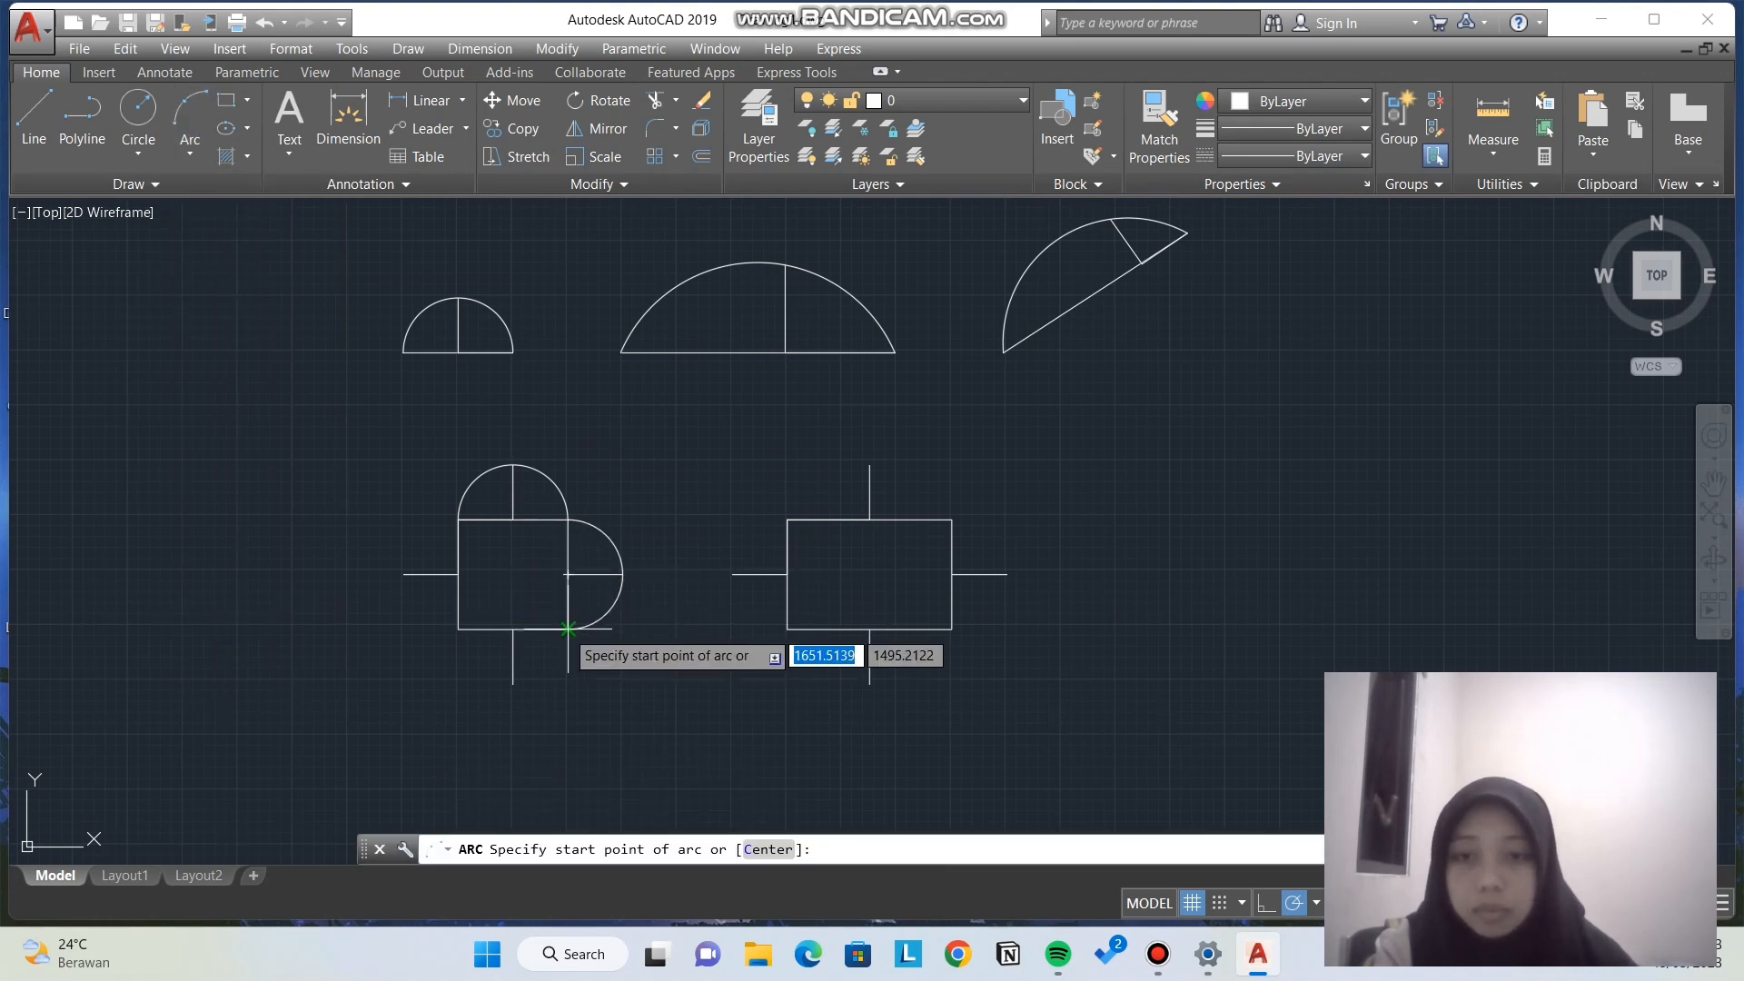
click(567, 629)
click(514, 683)
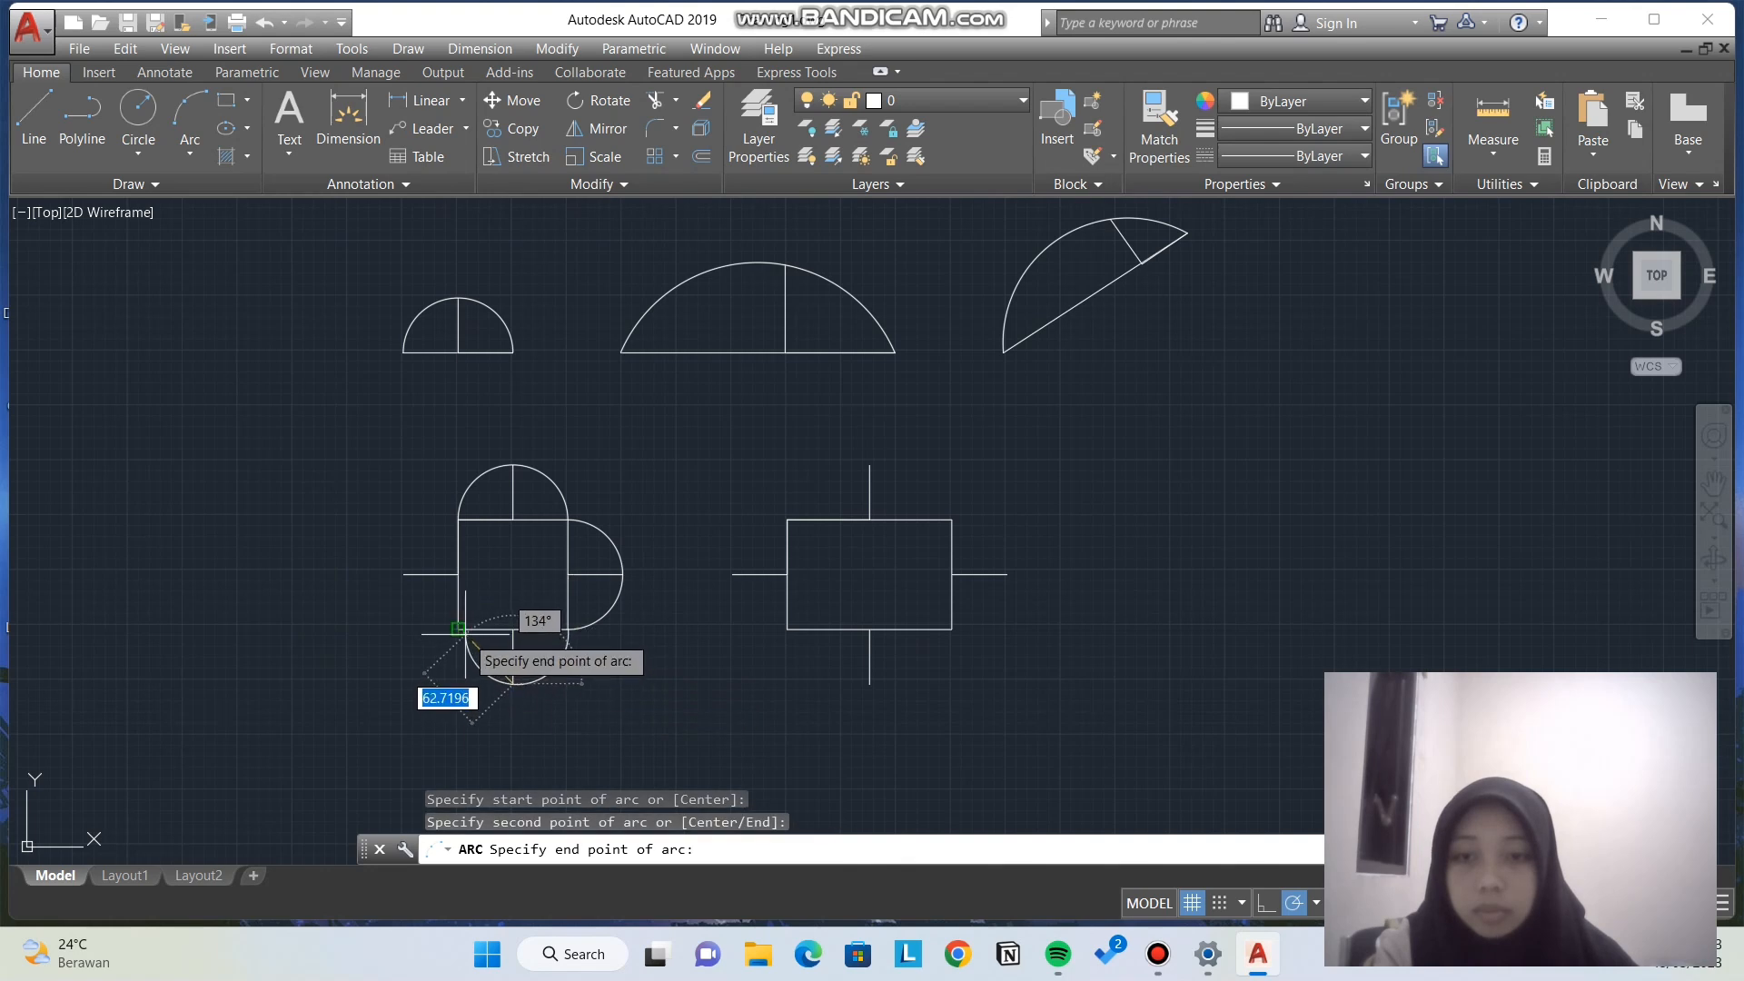
click(458, 628)
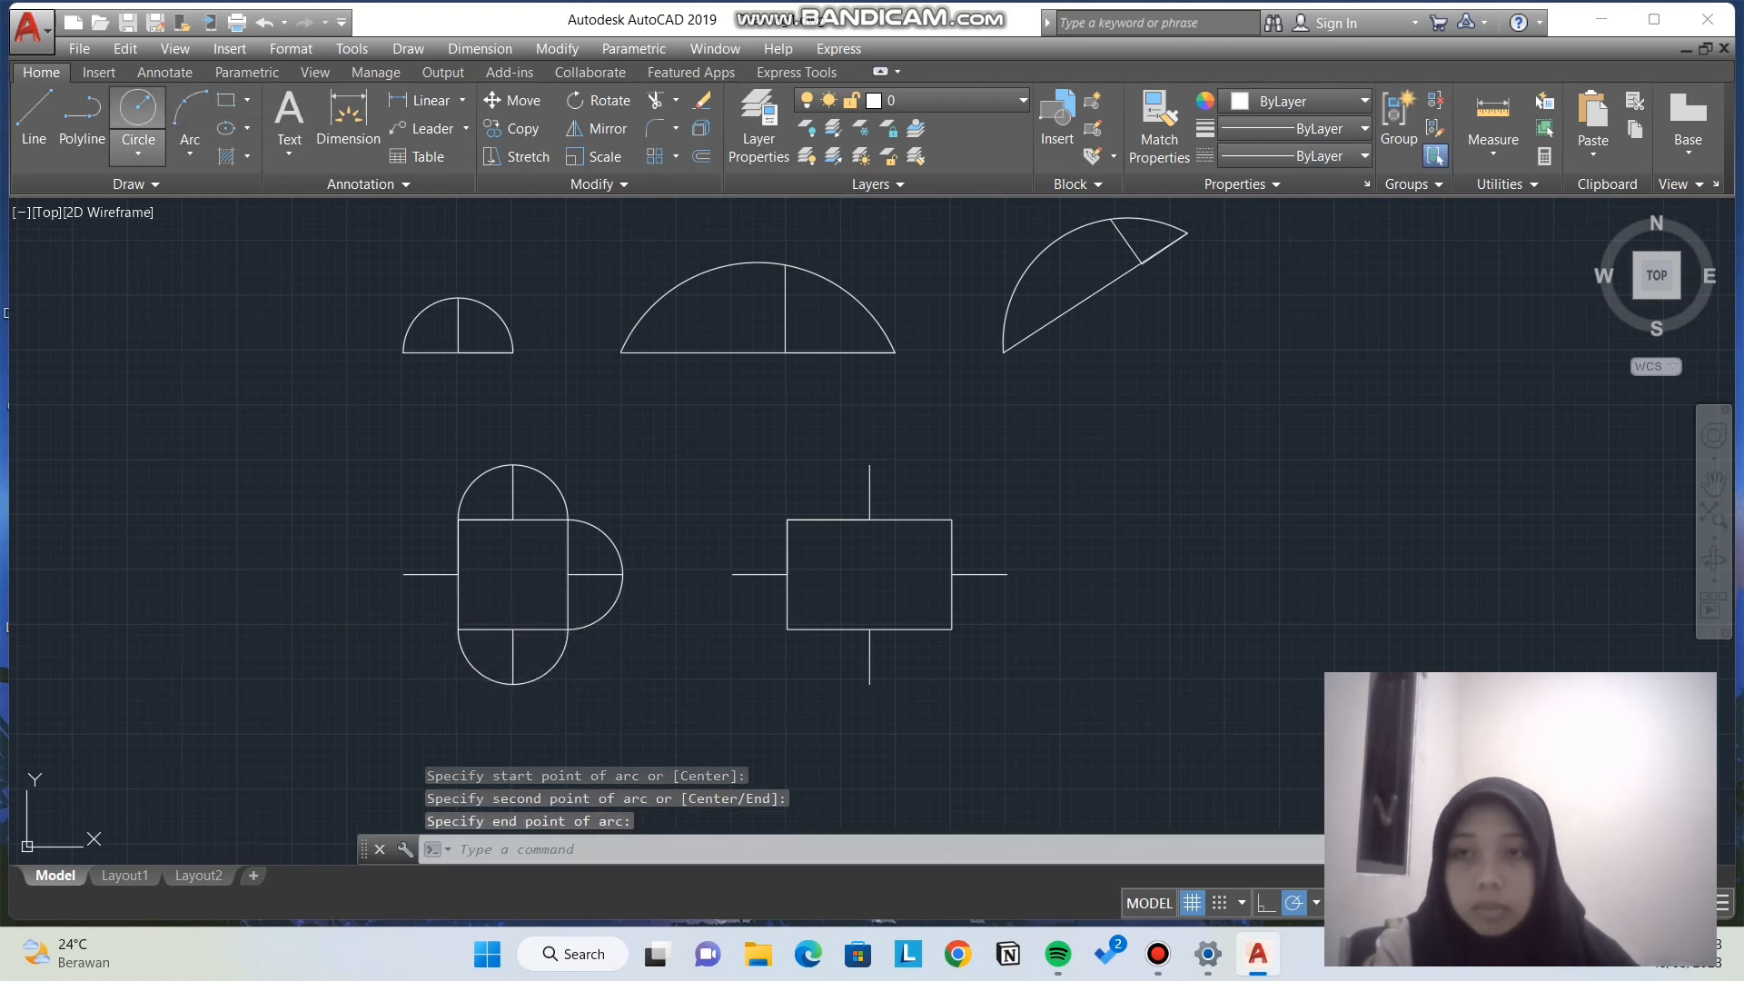
Step: Draw a 3-point arc on the square's left side, from the upper corner through the horizontal line's outer end to the lower corner
click(138, 152)
click(190, 153)
click(240, 186)
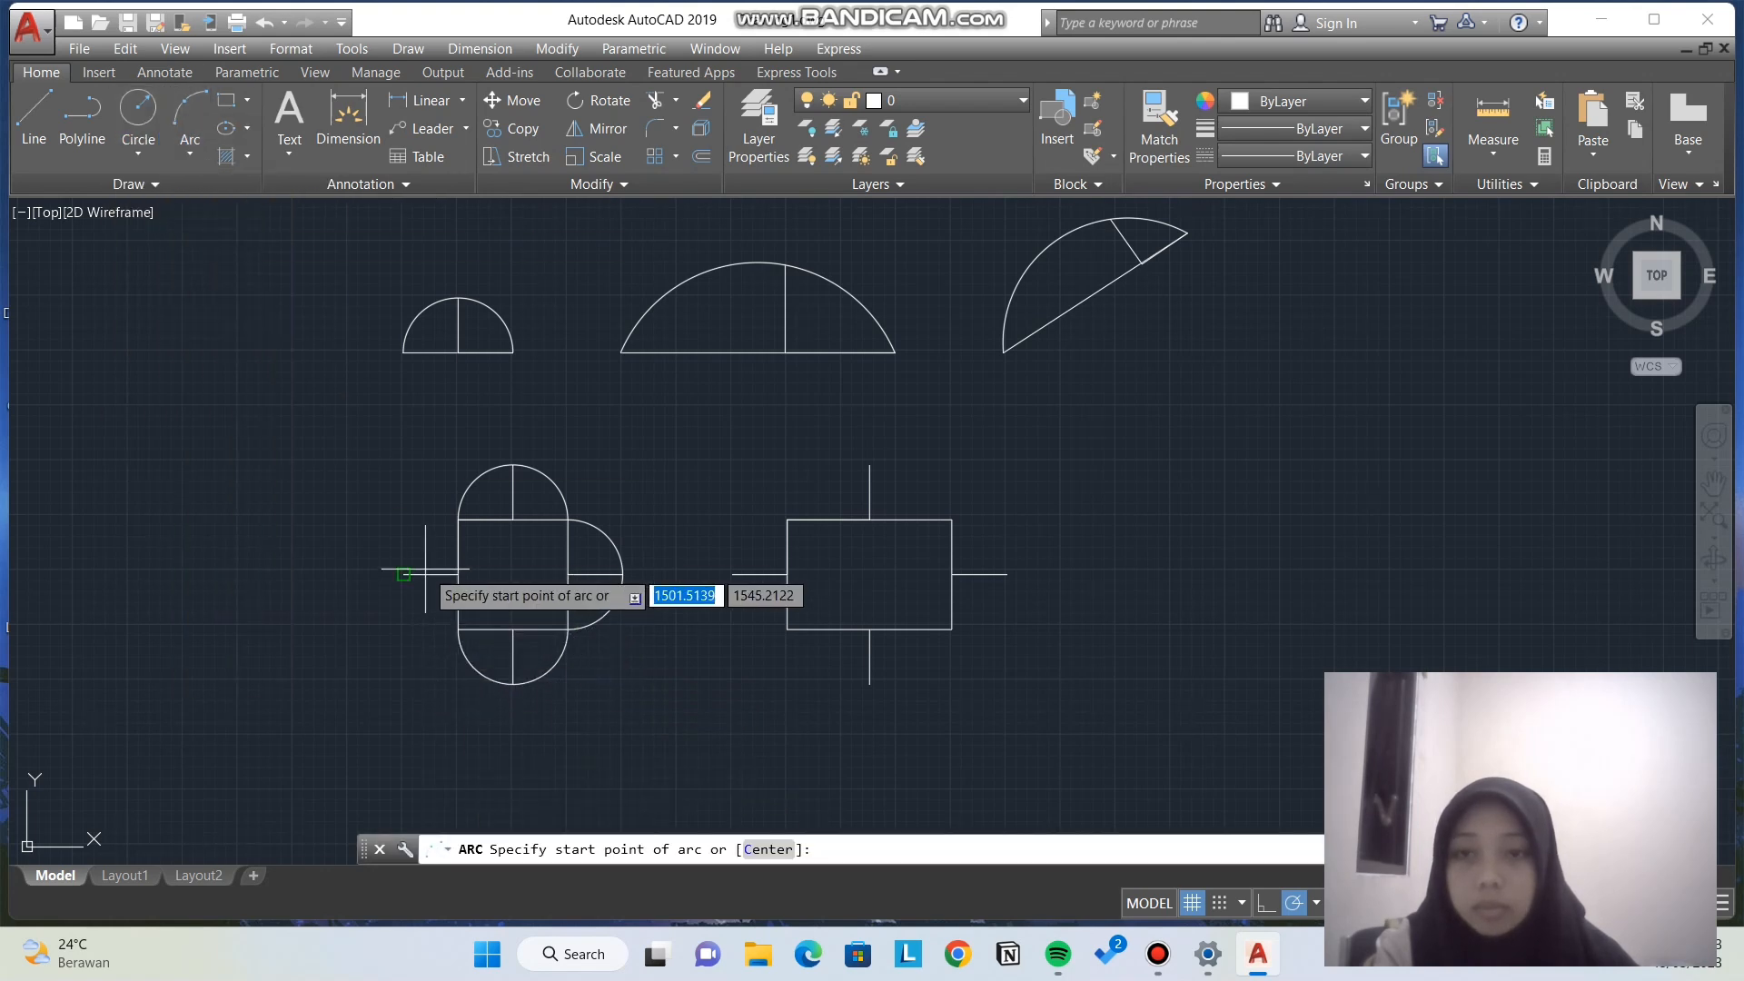
click(459, 520)
click(404, 574)
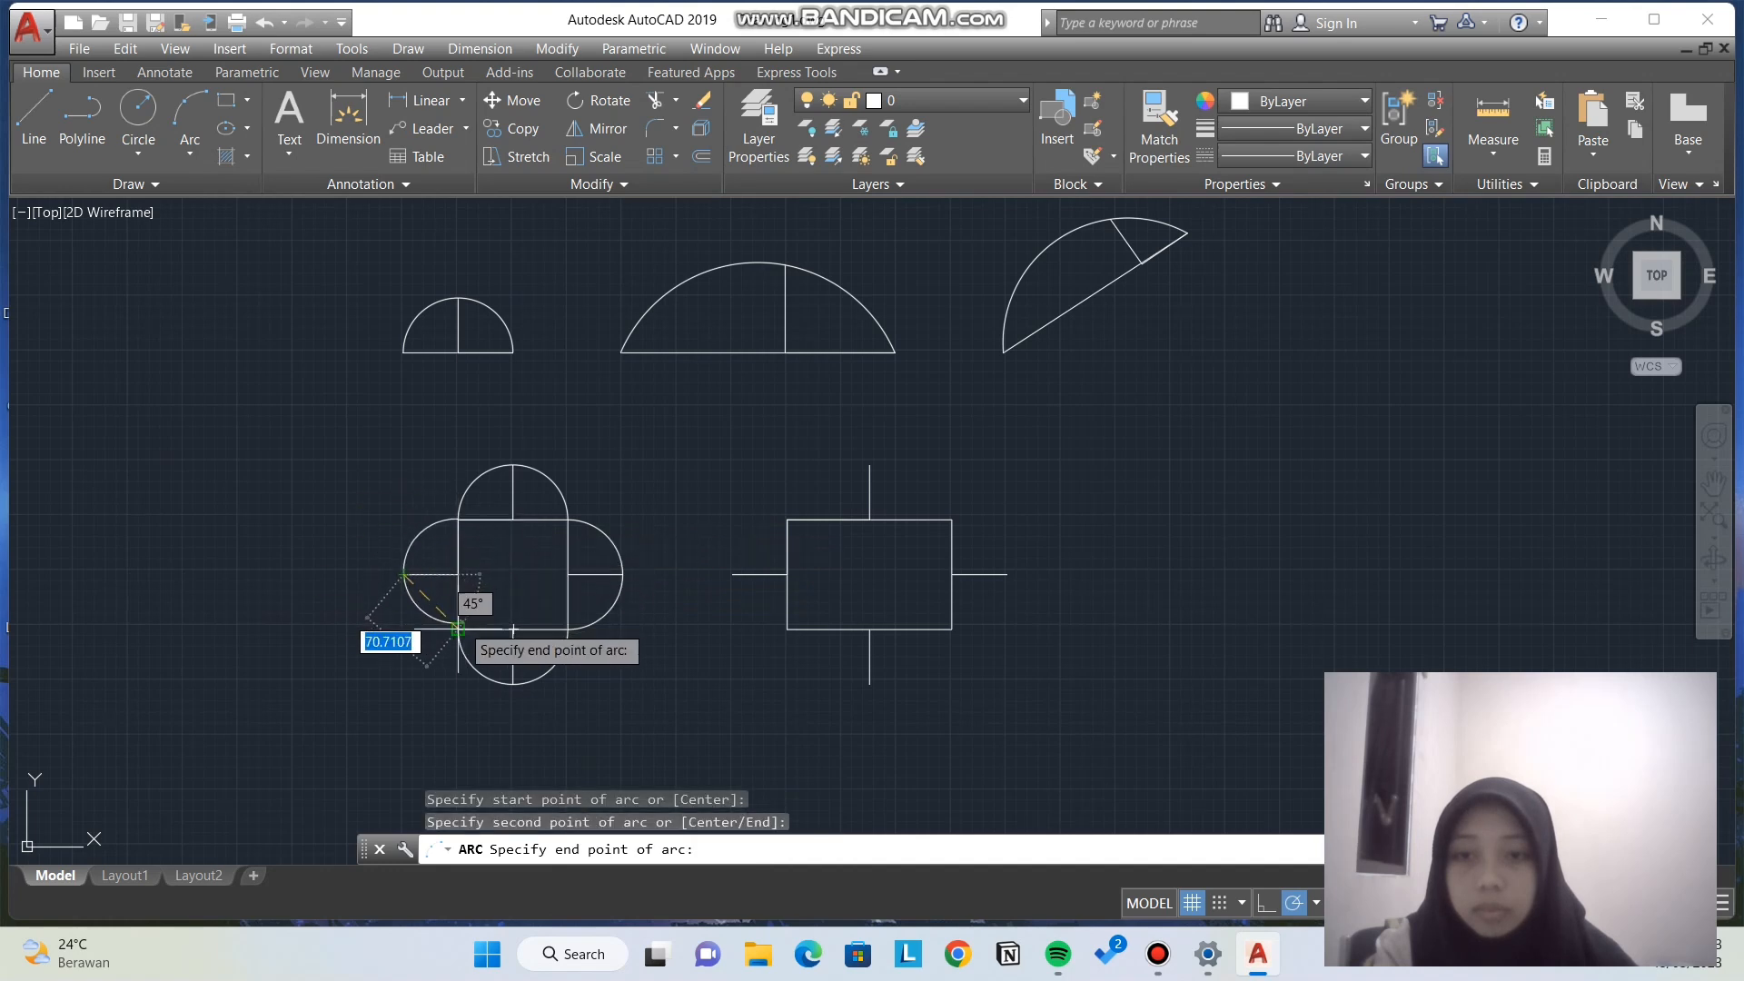
click(458, 629)
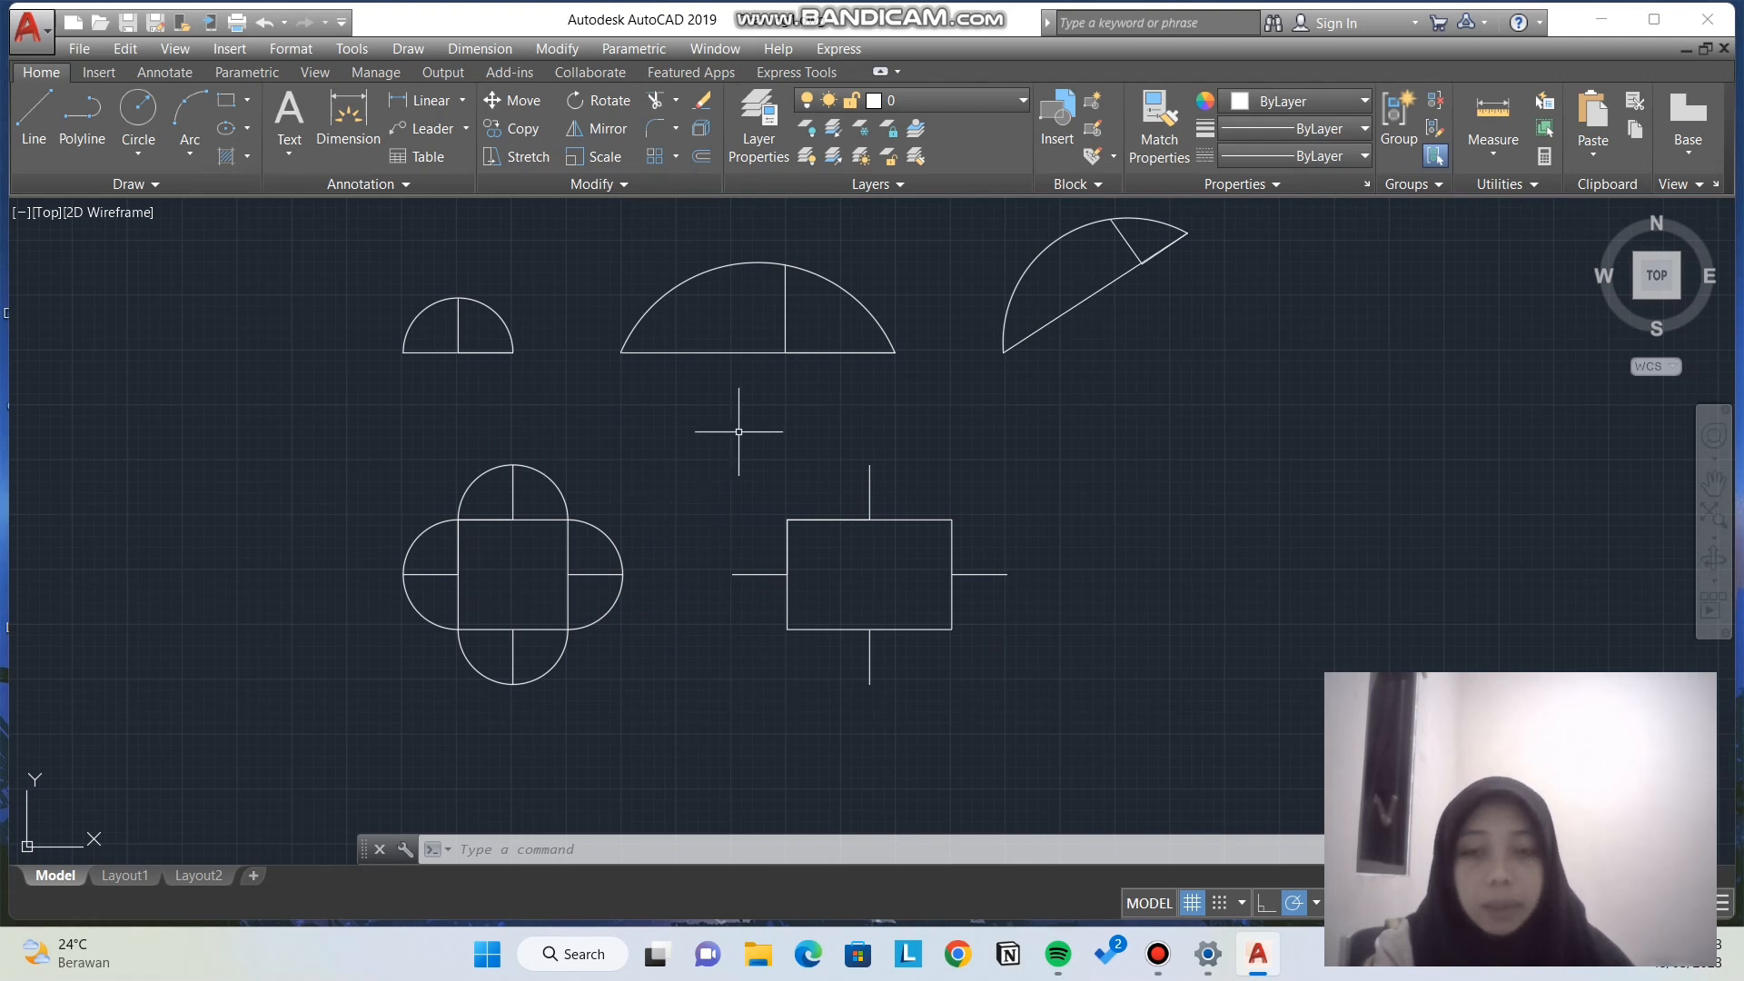
Step: Draw a 3-point arc on the rectangle's upper side, from its left corner through the vertical line's top to its right corner
click(190, 155)
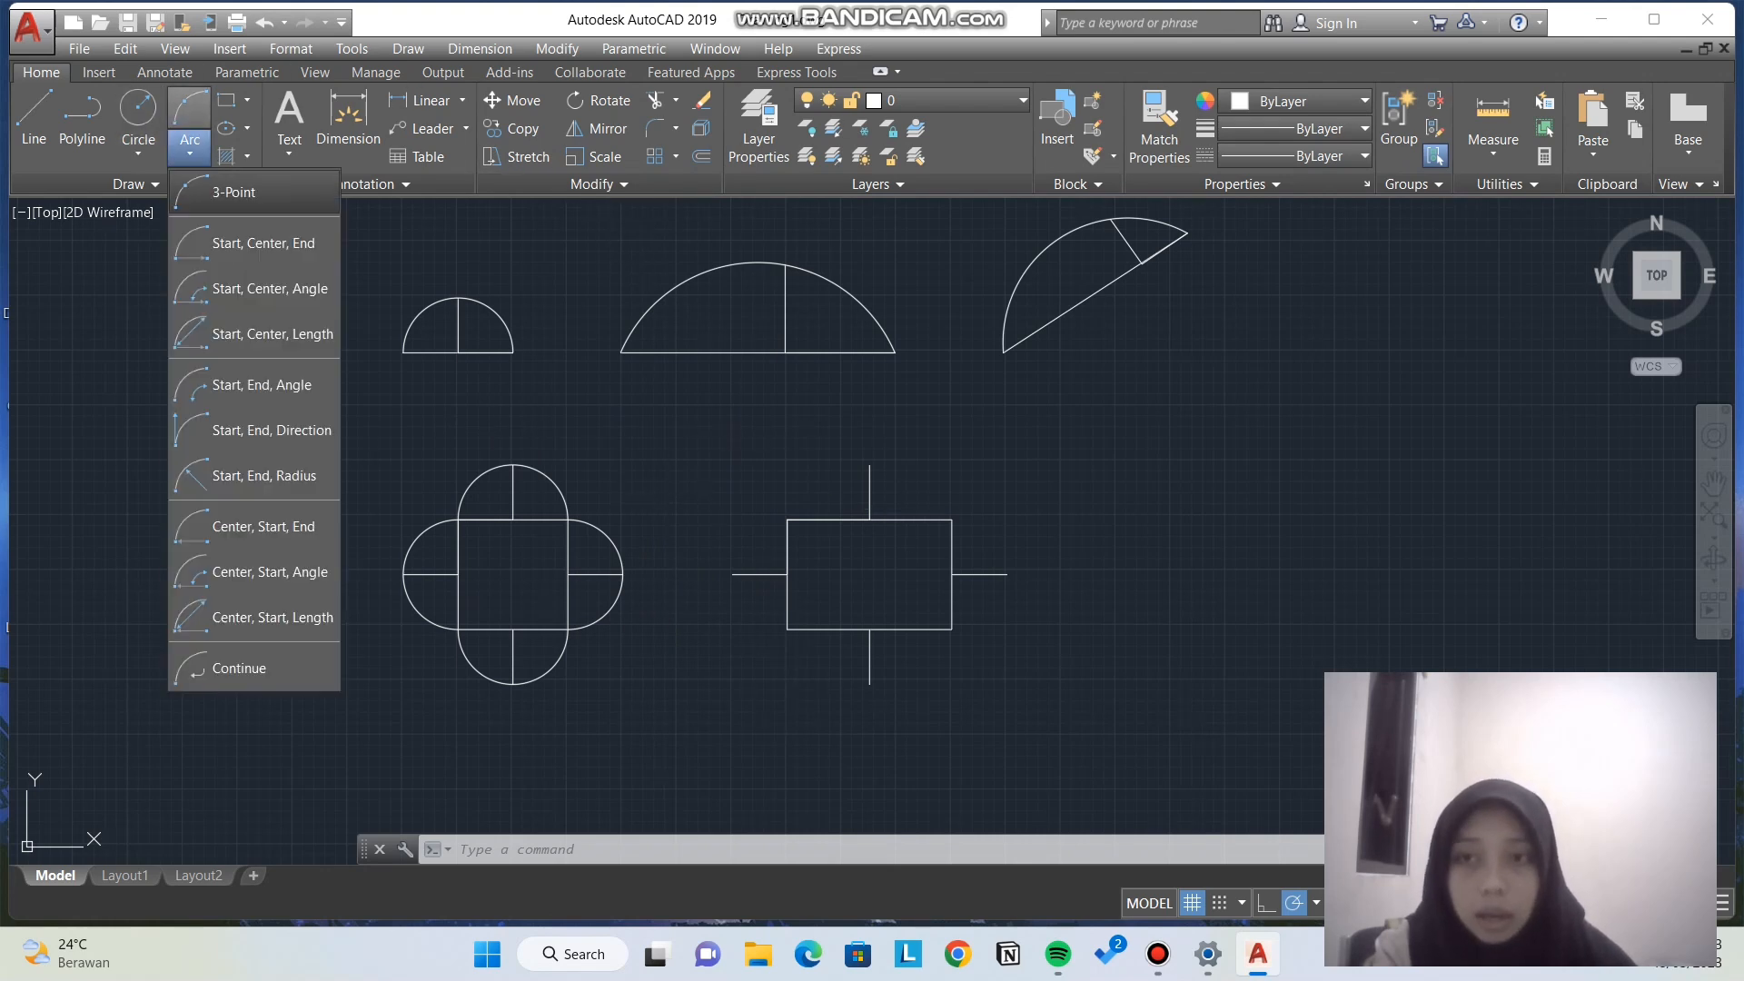
click(227, 191)
click(787, 520)
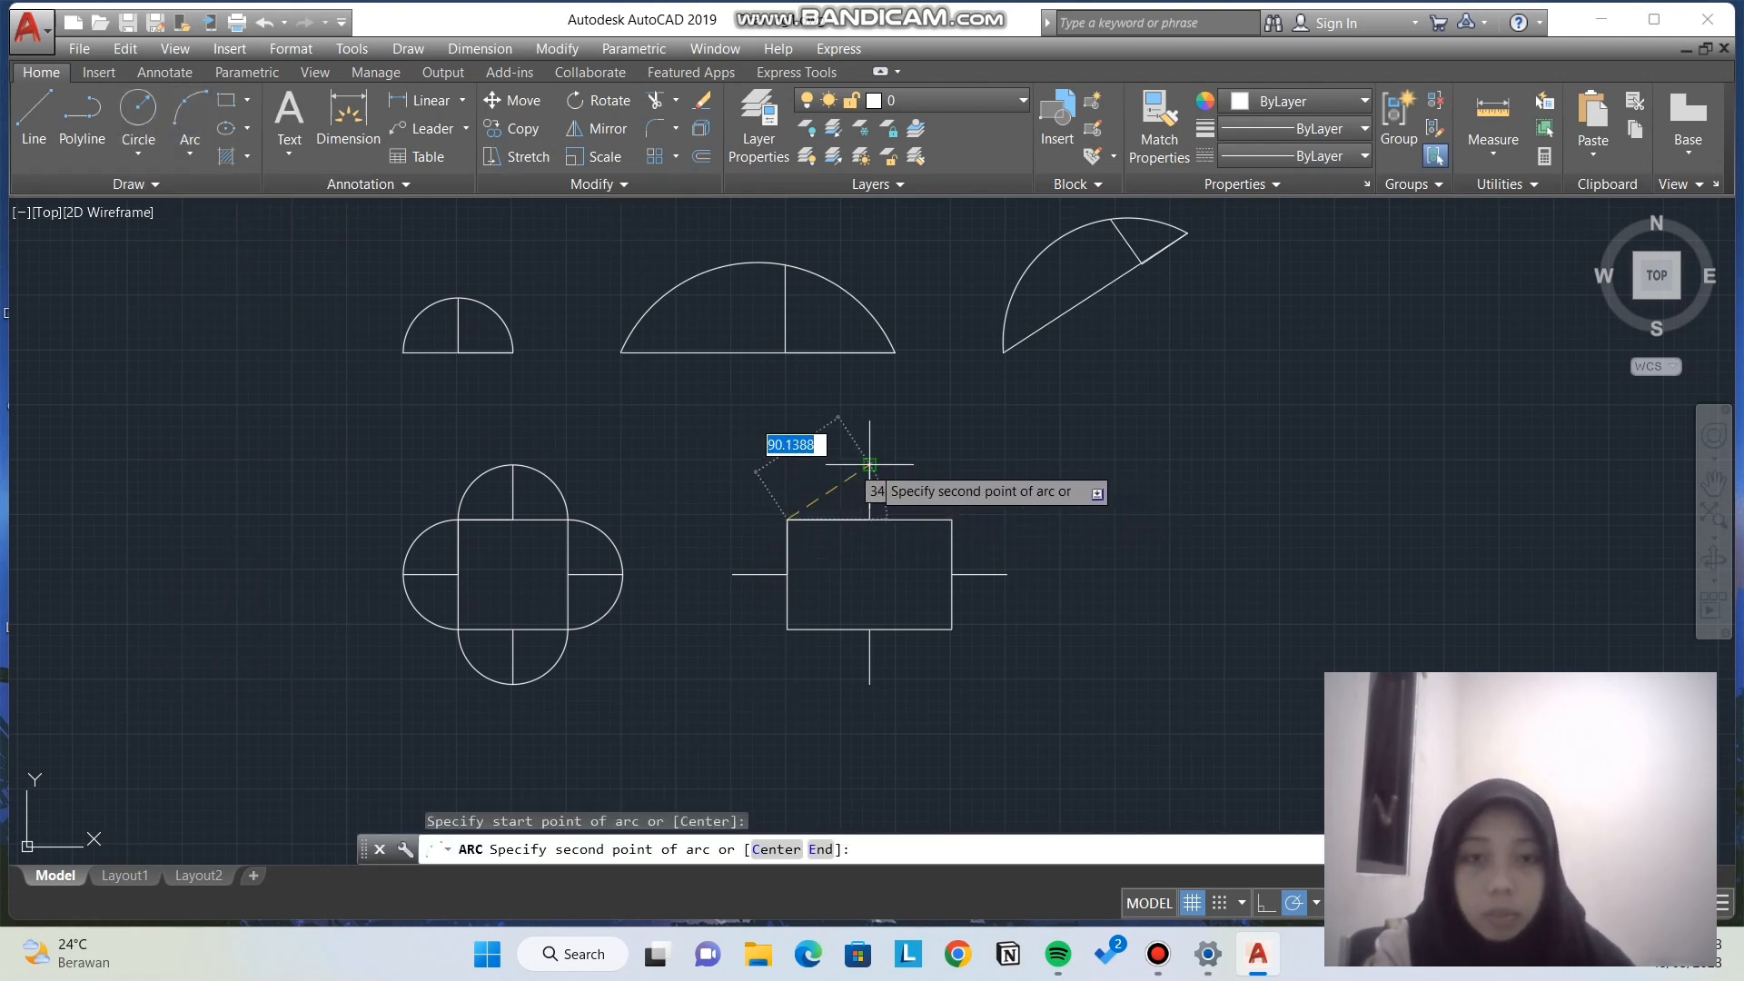
click(870, 464)
click(951, 520)
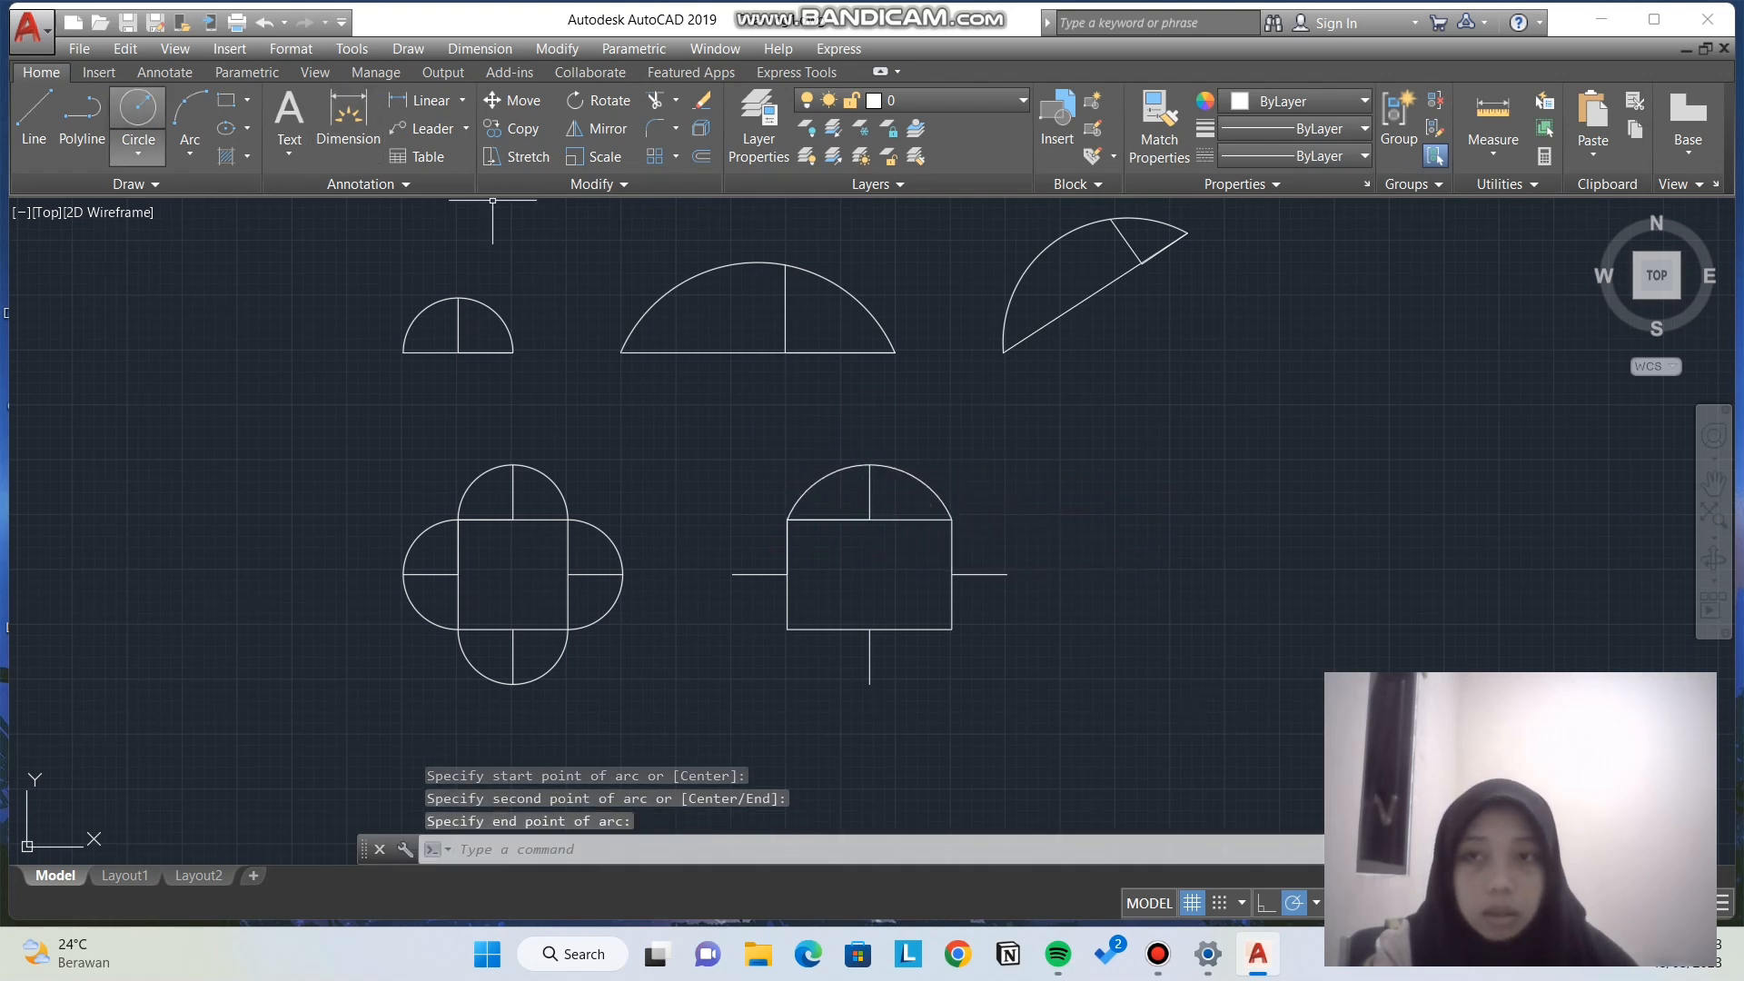
Step: Draw a 3-point arc on the rectangle's right side, from the upper corner through the horizontal line's outer end to the lower corner
click(190, 155)
click(227, 190)
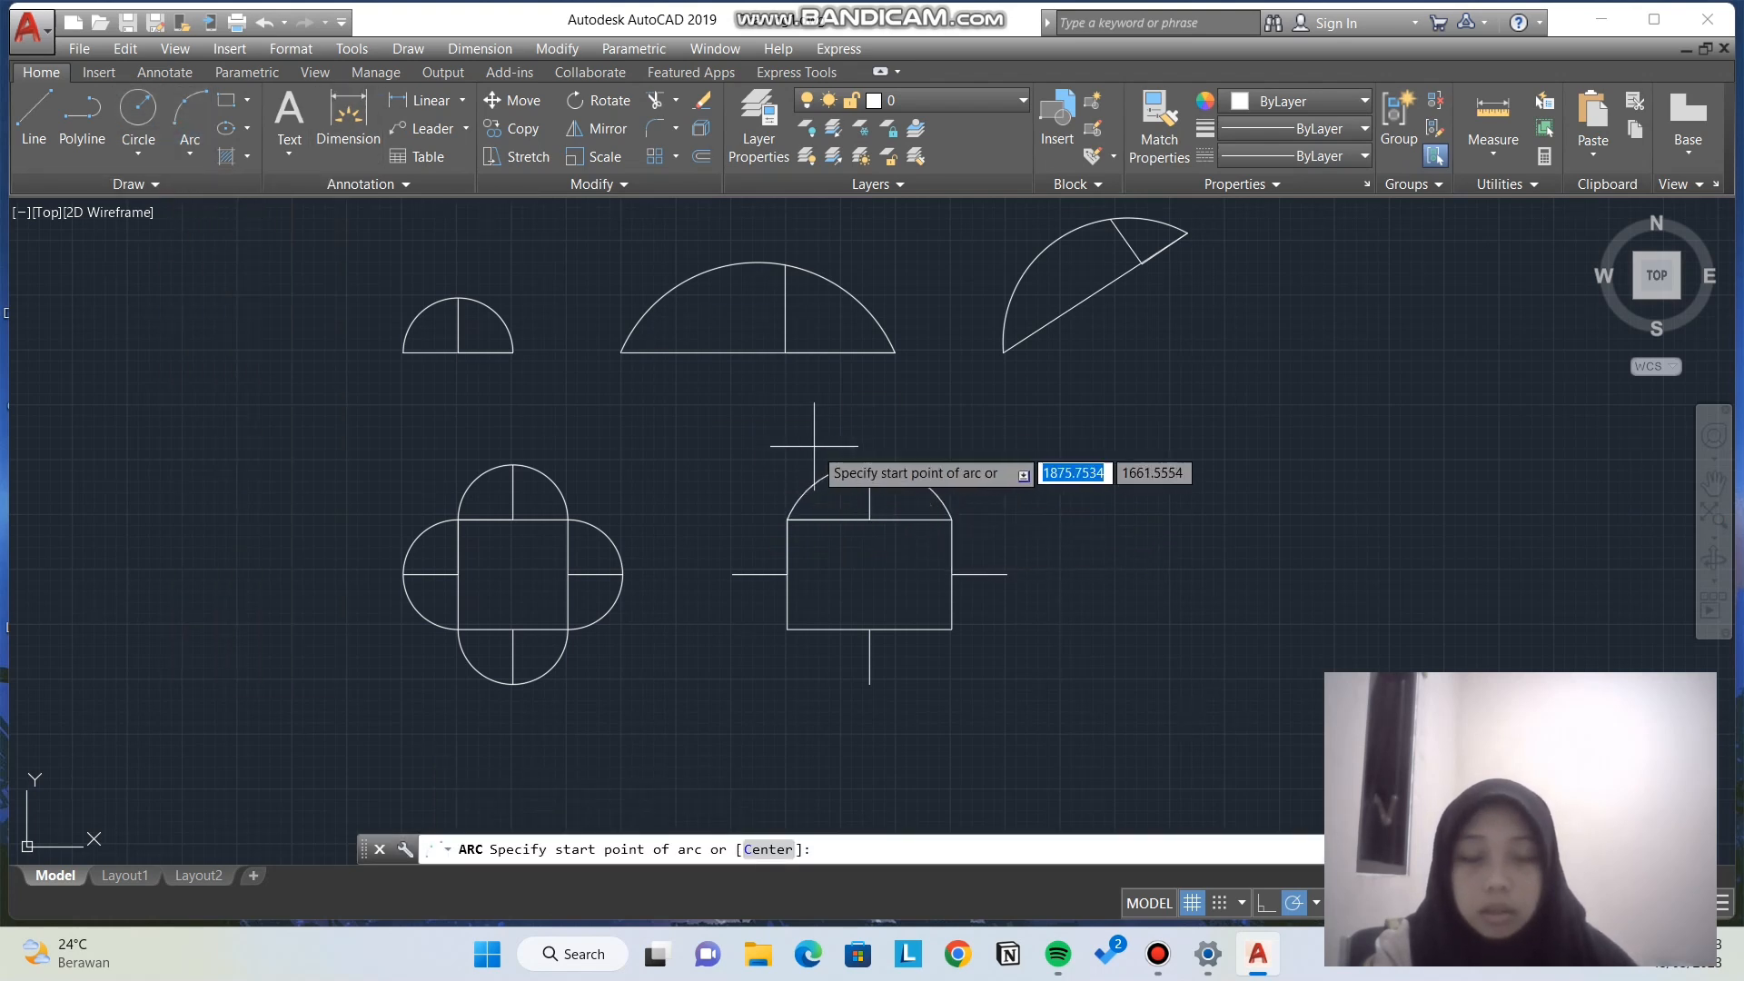
click(951, 520)
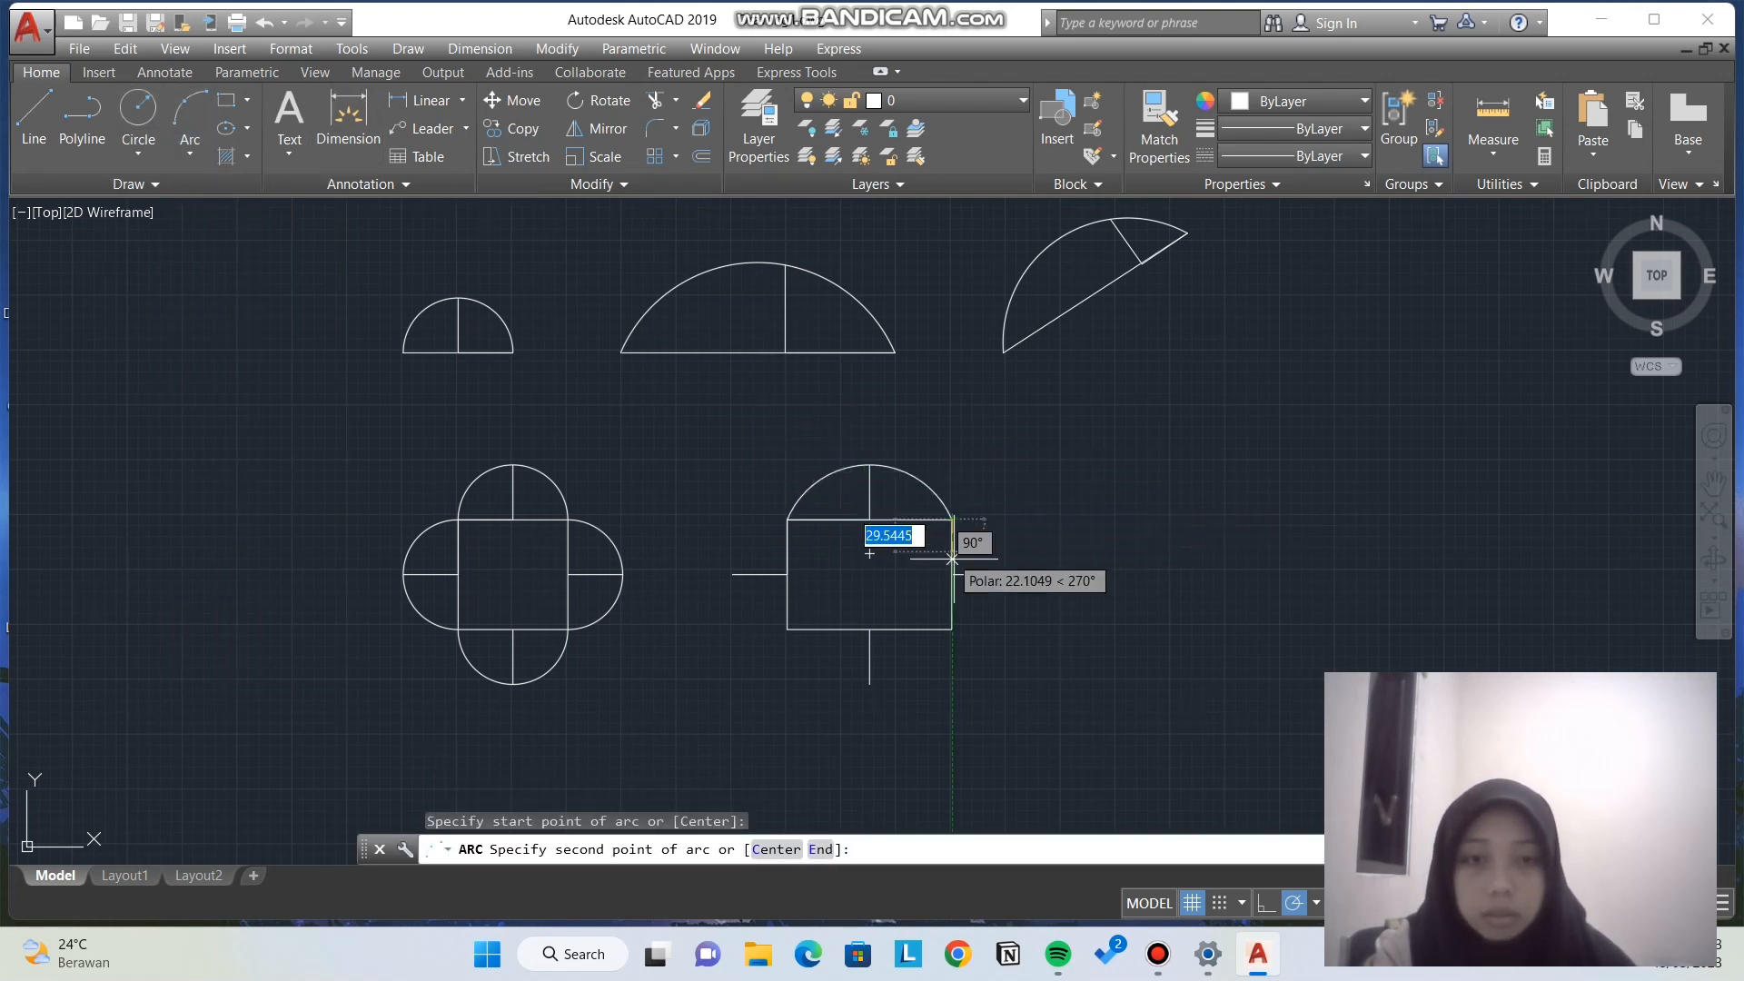
click(1006, 575)
click(951, 629)
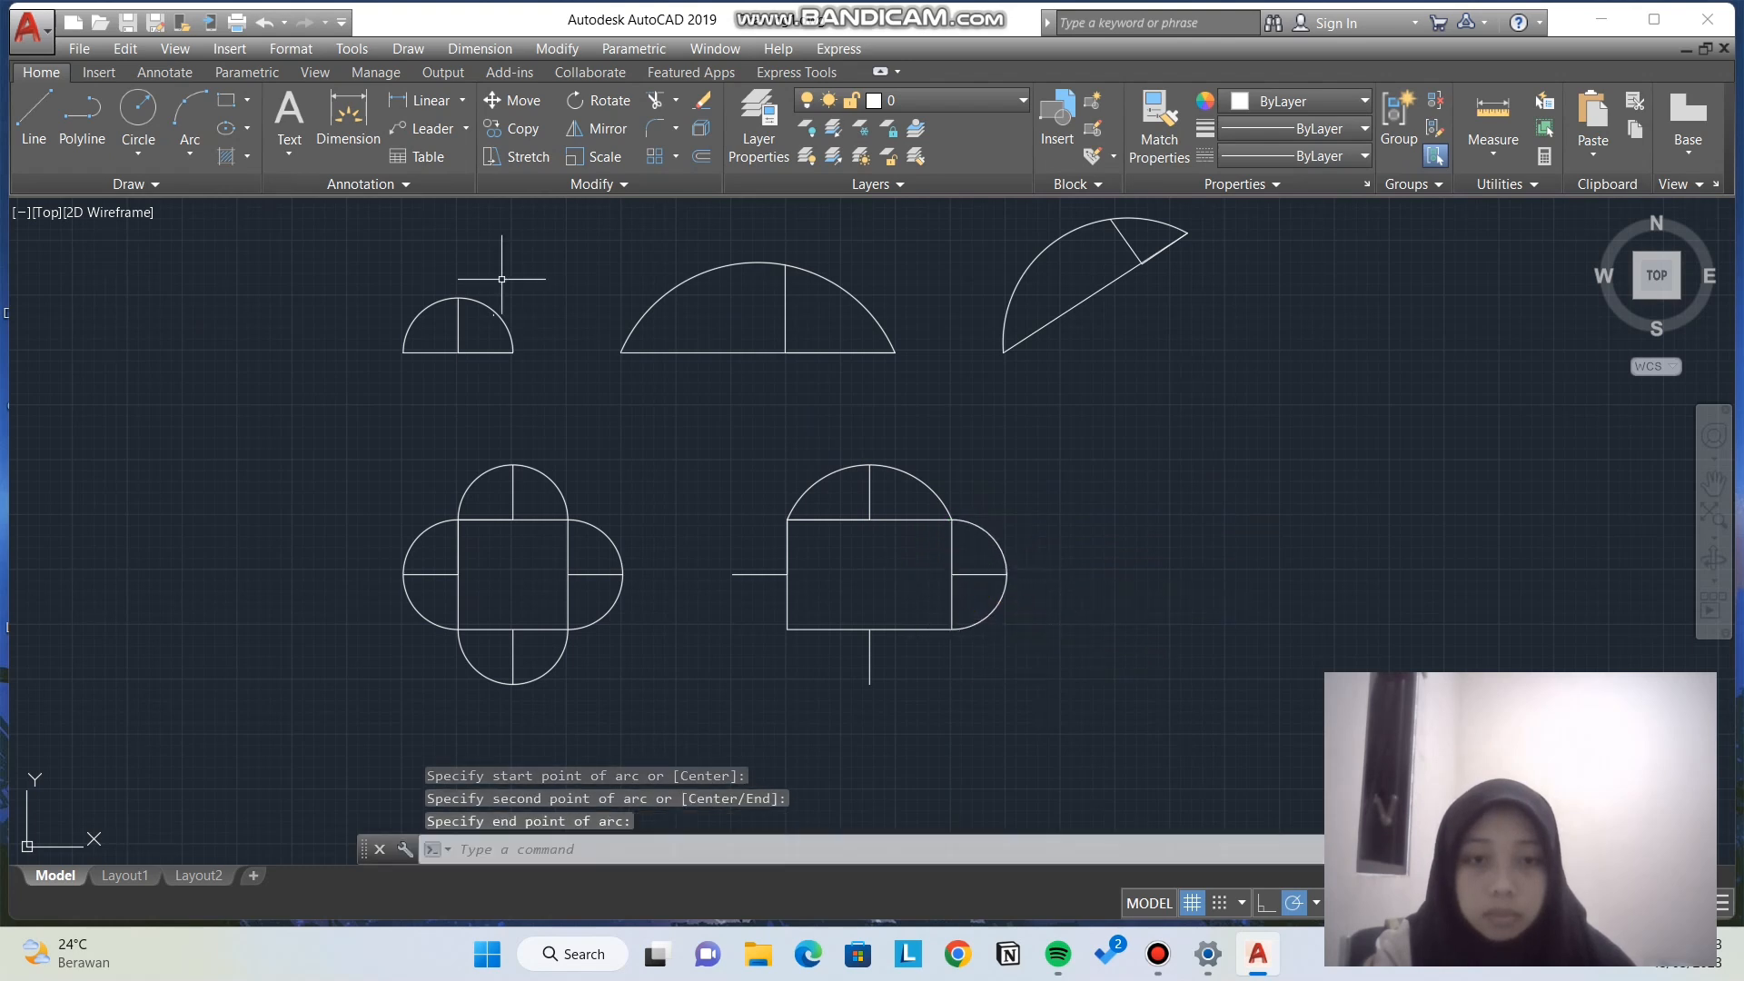
Step: Draw a 3-point arc on the rectangle's lower side, from its right corner through the vertical line's bottom end to its left corner
click(190, 154)
click(227, 190)
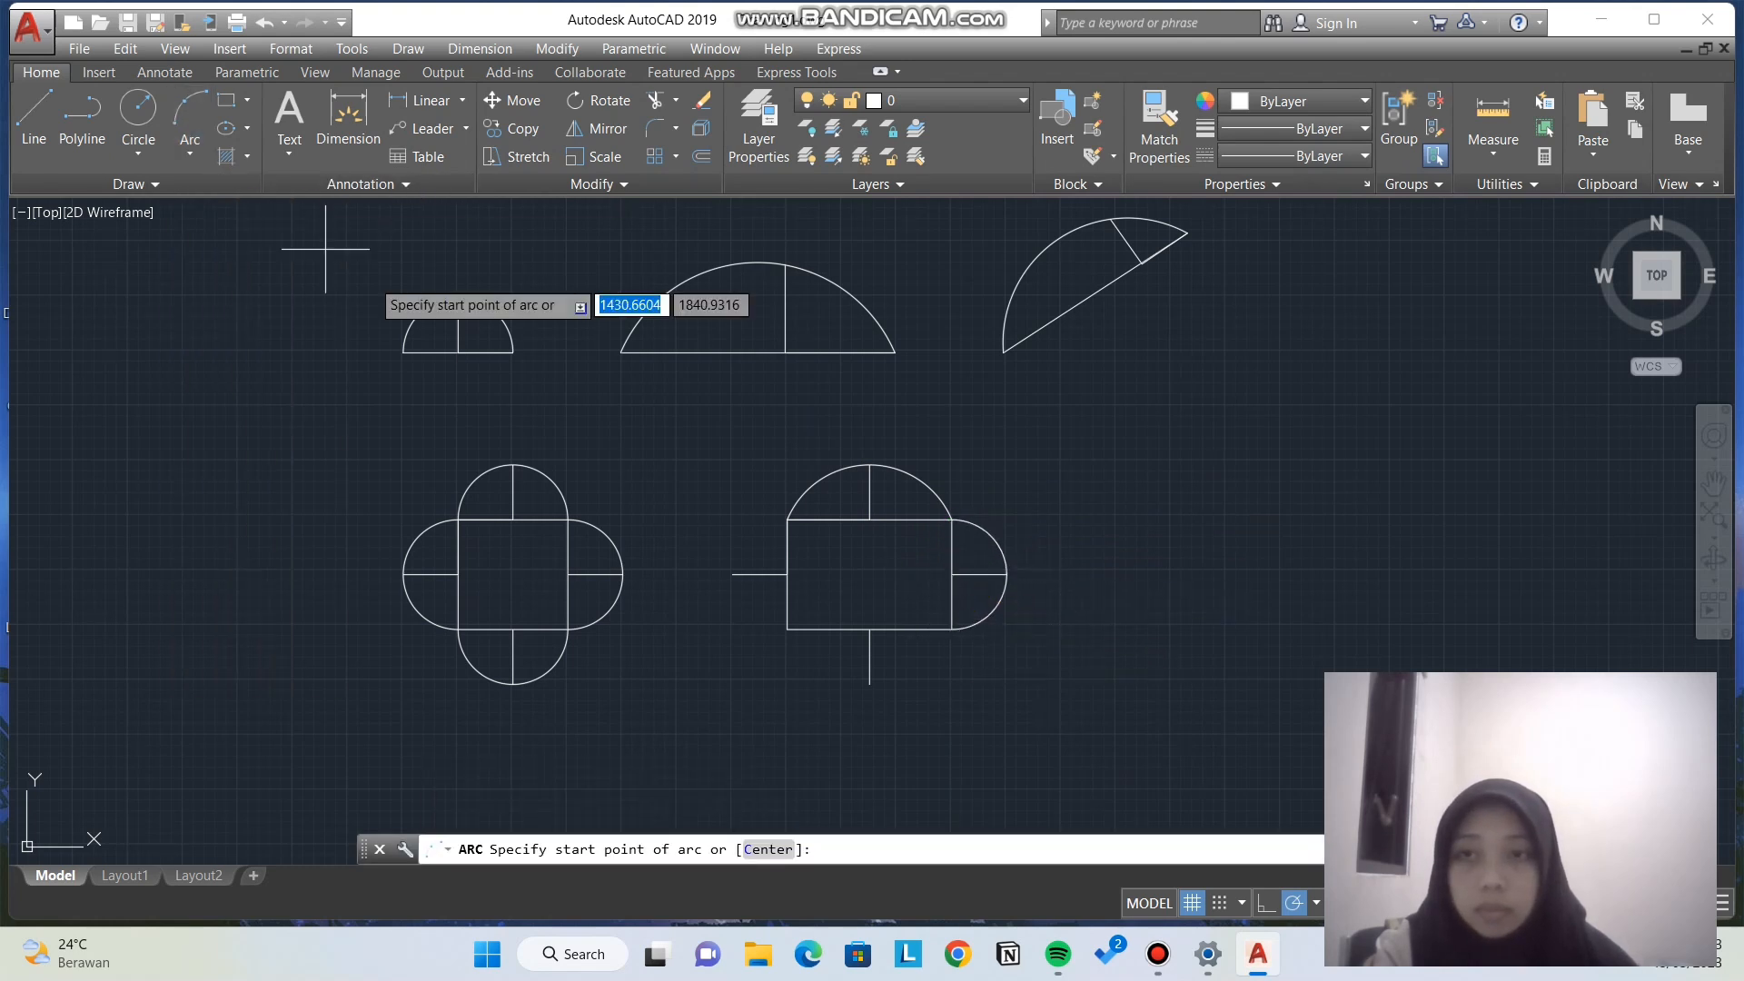
click(951, 628)
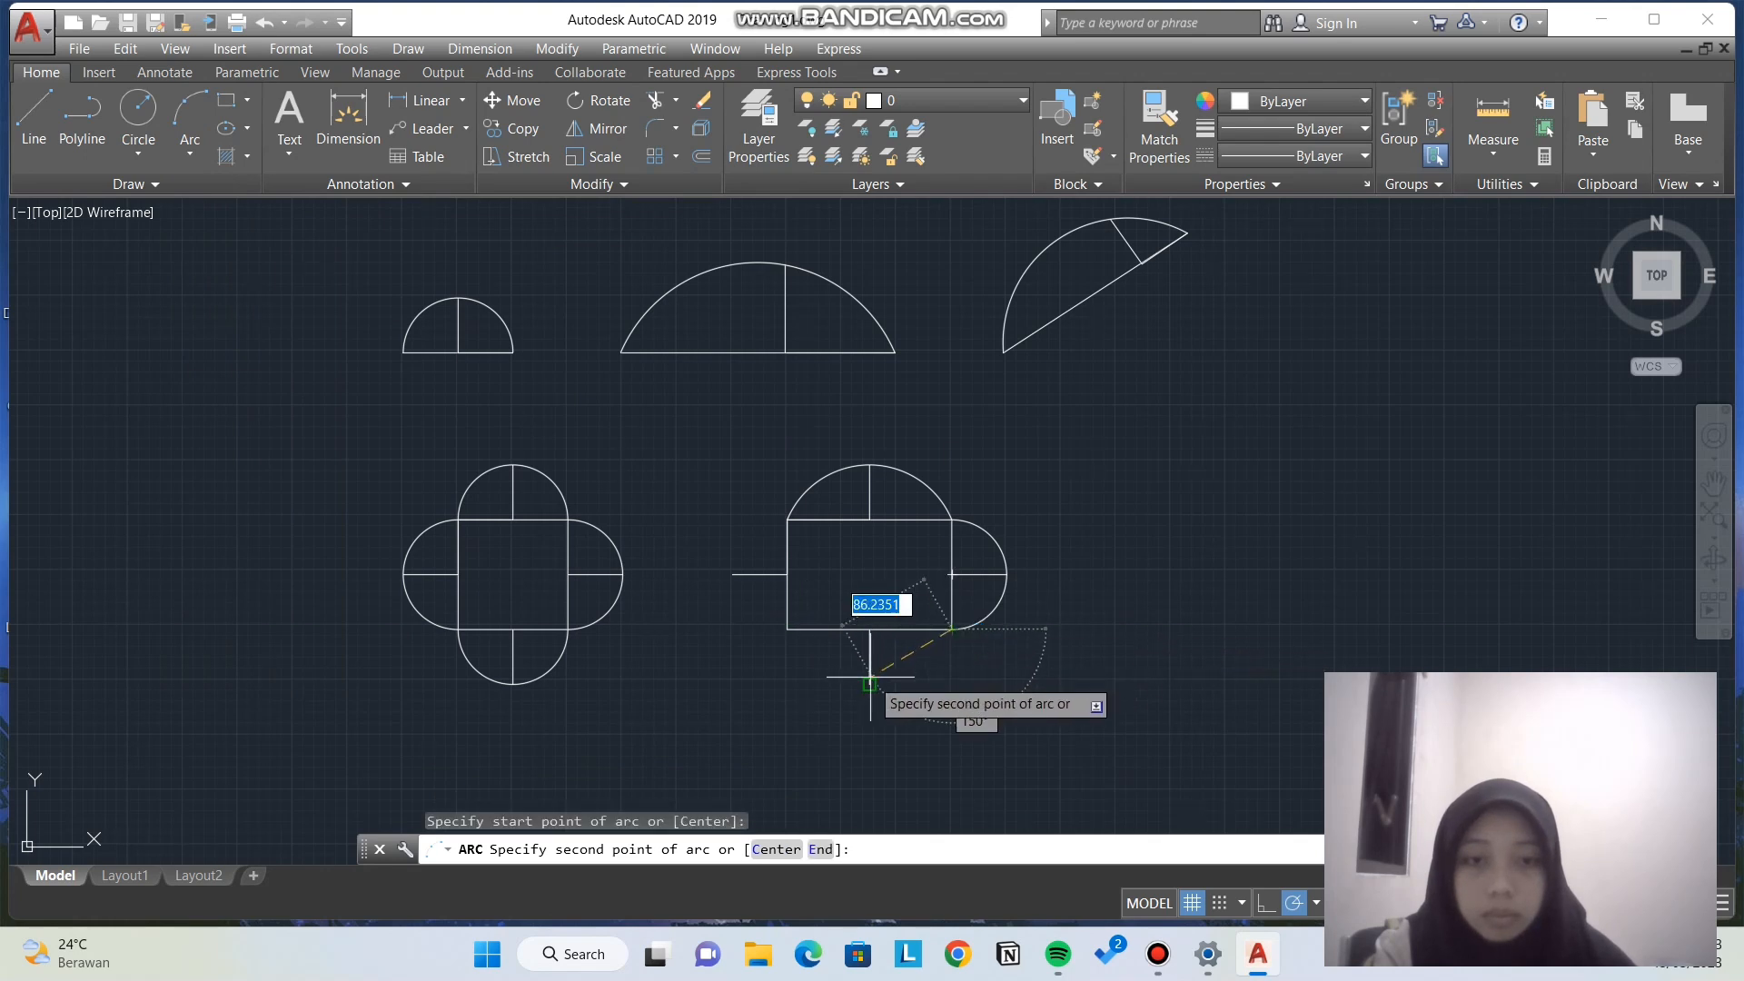
click(870, 683)
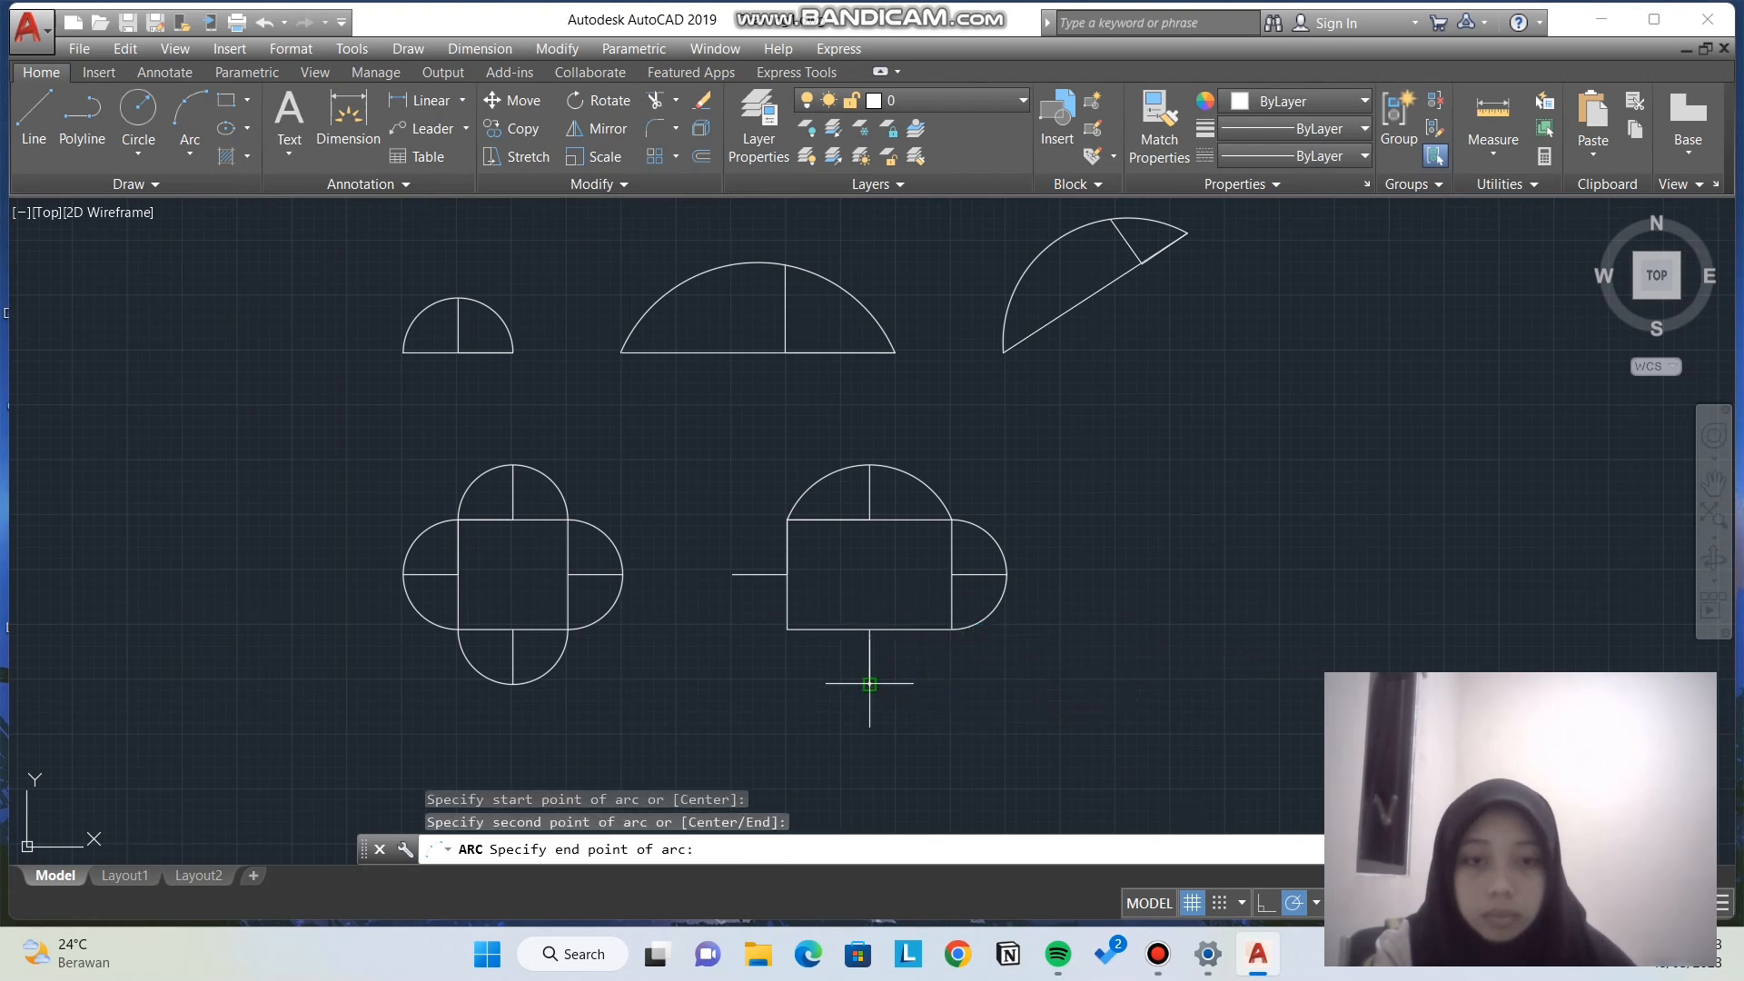
click(787, 625)
Step: Draw a 3-point arc on the rectangle's left side, from the upper corner through the horizontal line's outer end to the lower corner
click(190, 154)
click(250, 205)
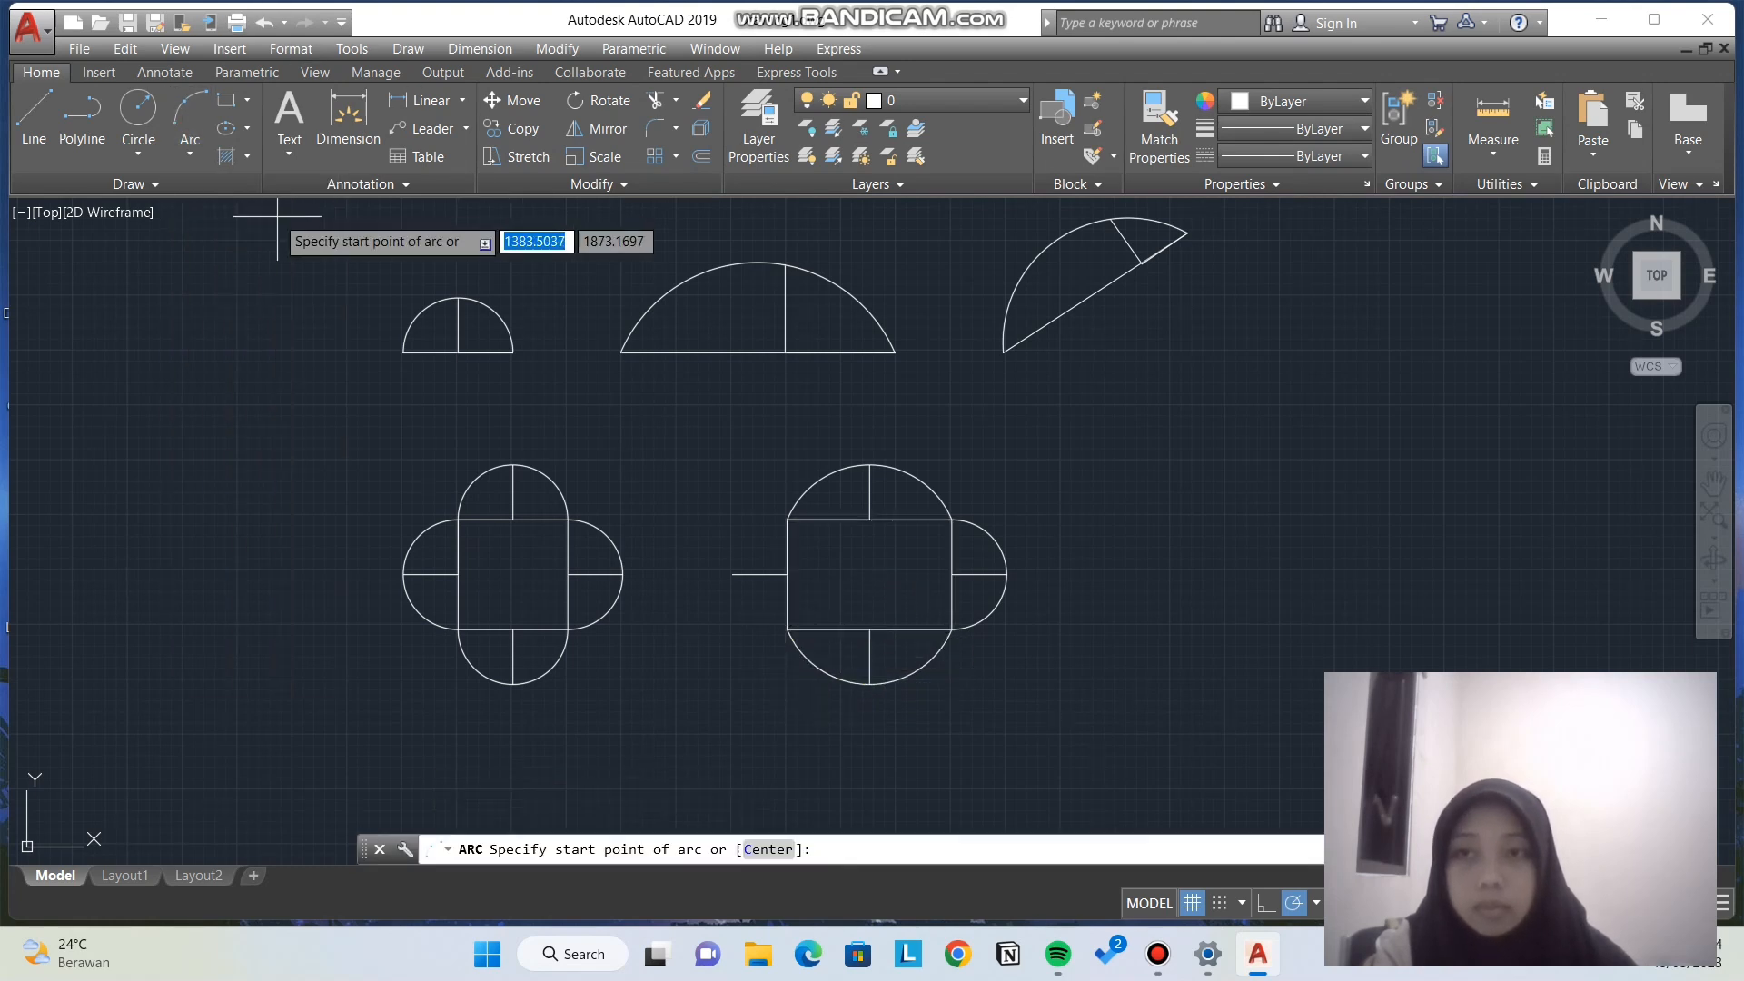
click(787, 520)
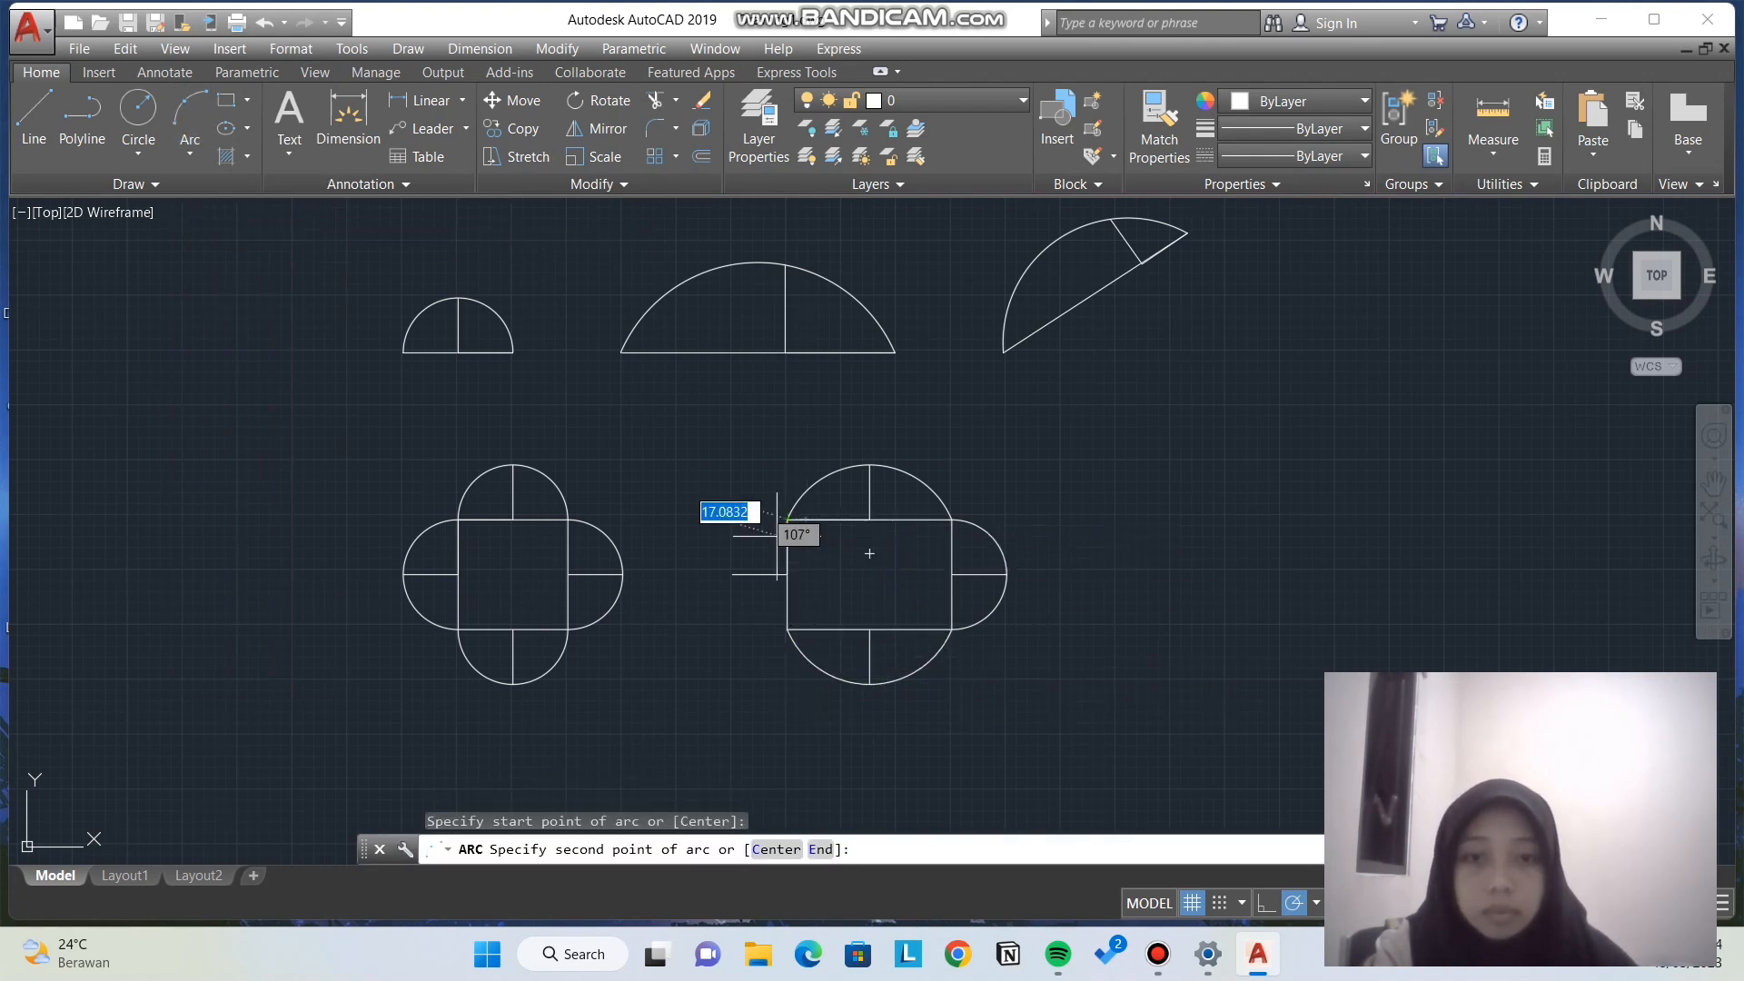
click(732, 574)
click(787, 629)
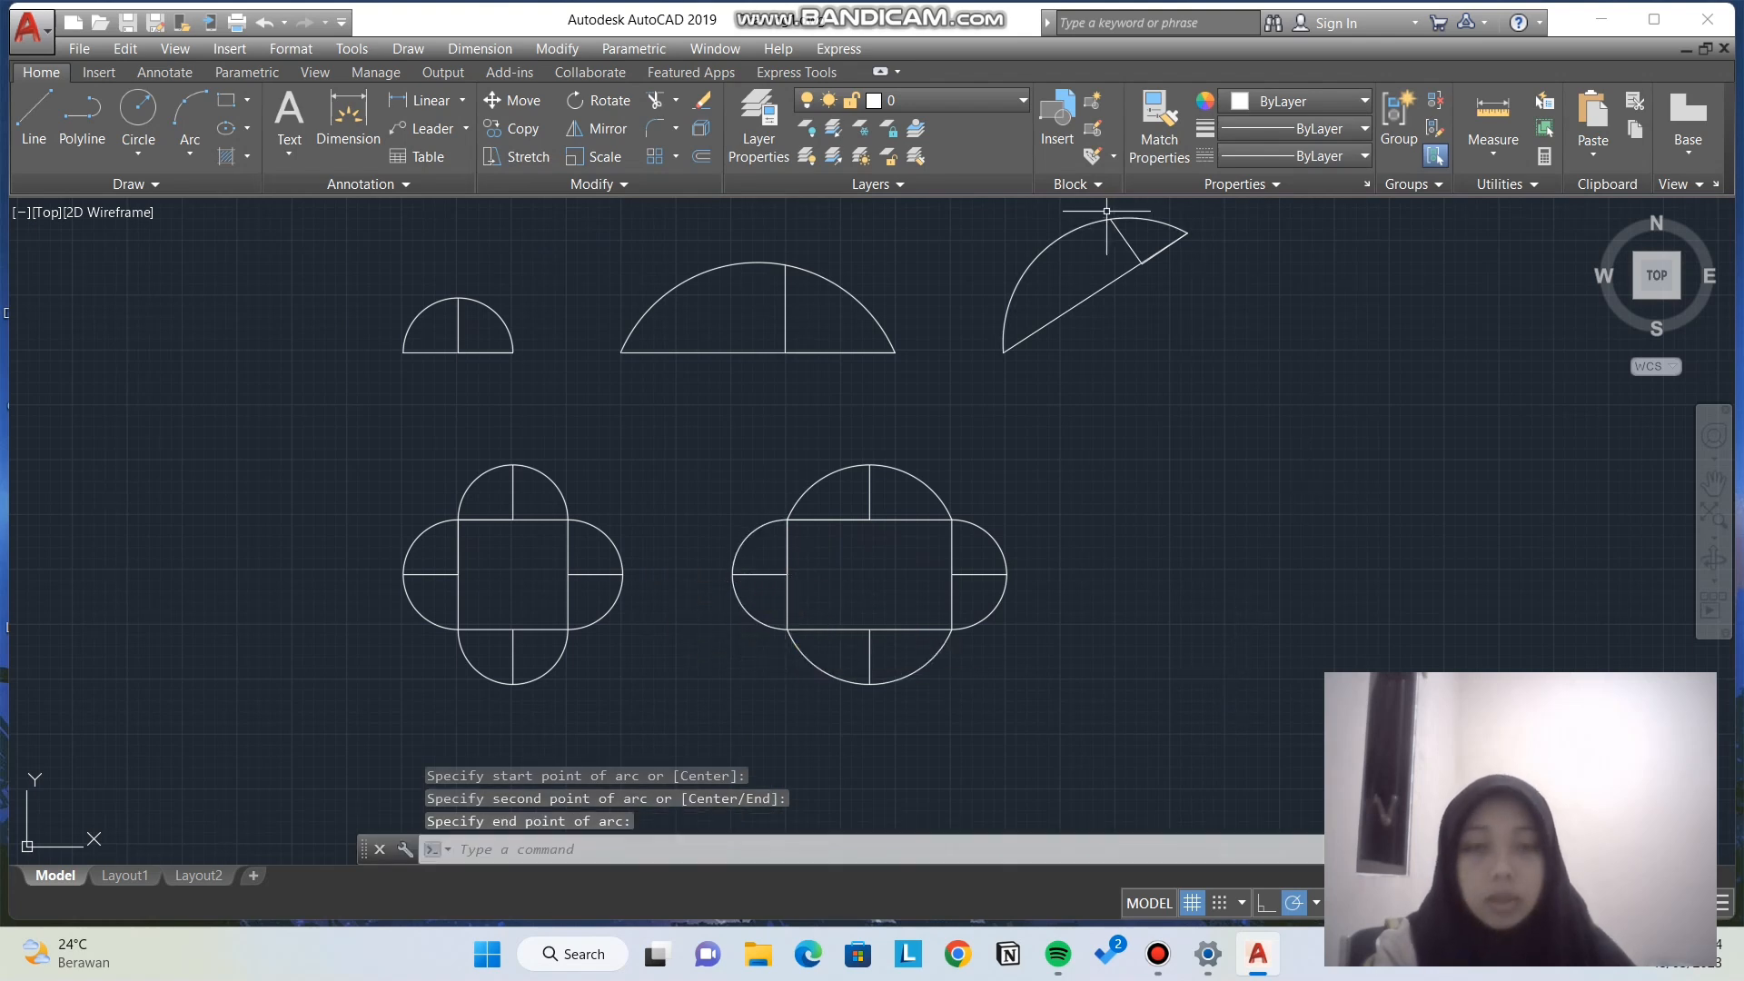
scroll(1358, 448, up, 2)
scroll(1355, 454, down, 2)
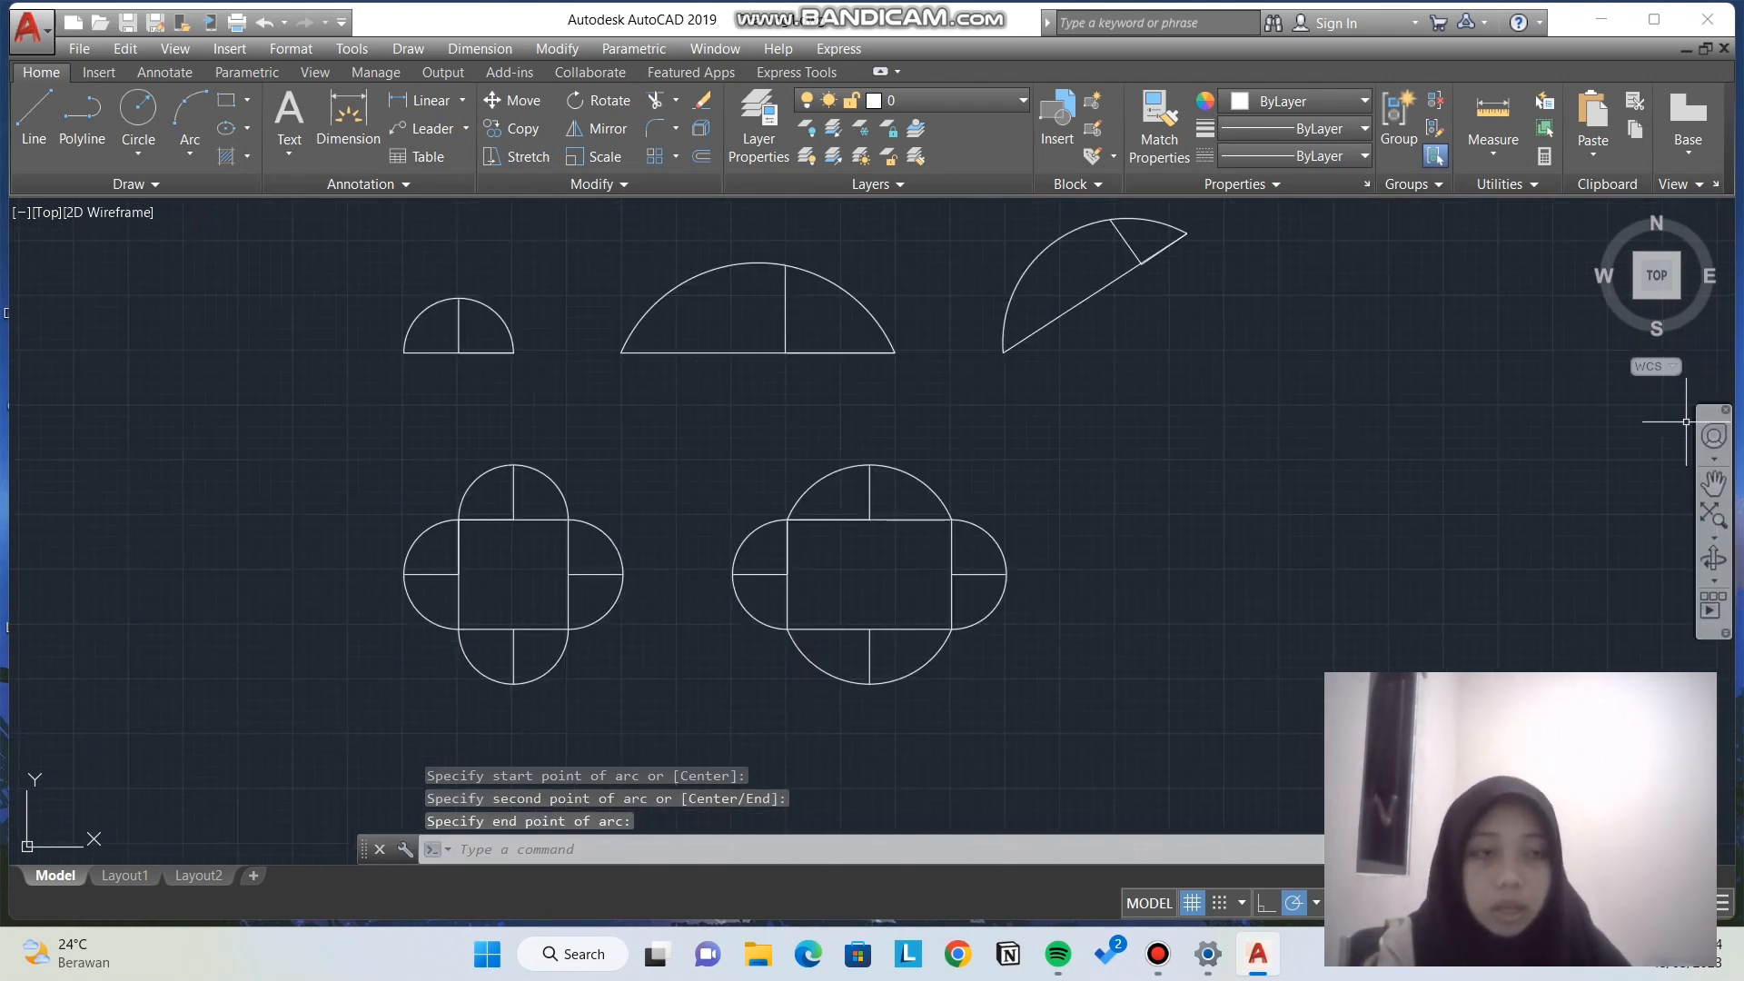
click(1714, 483)
drag(1071, 377, 1024, 427)
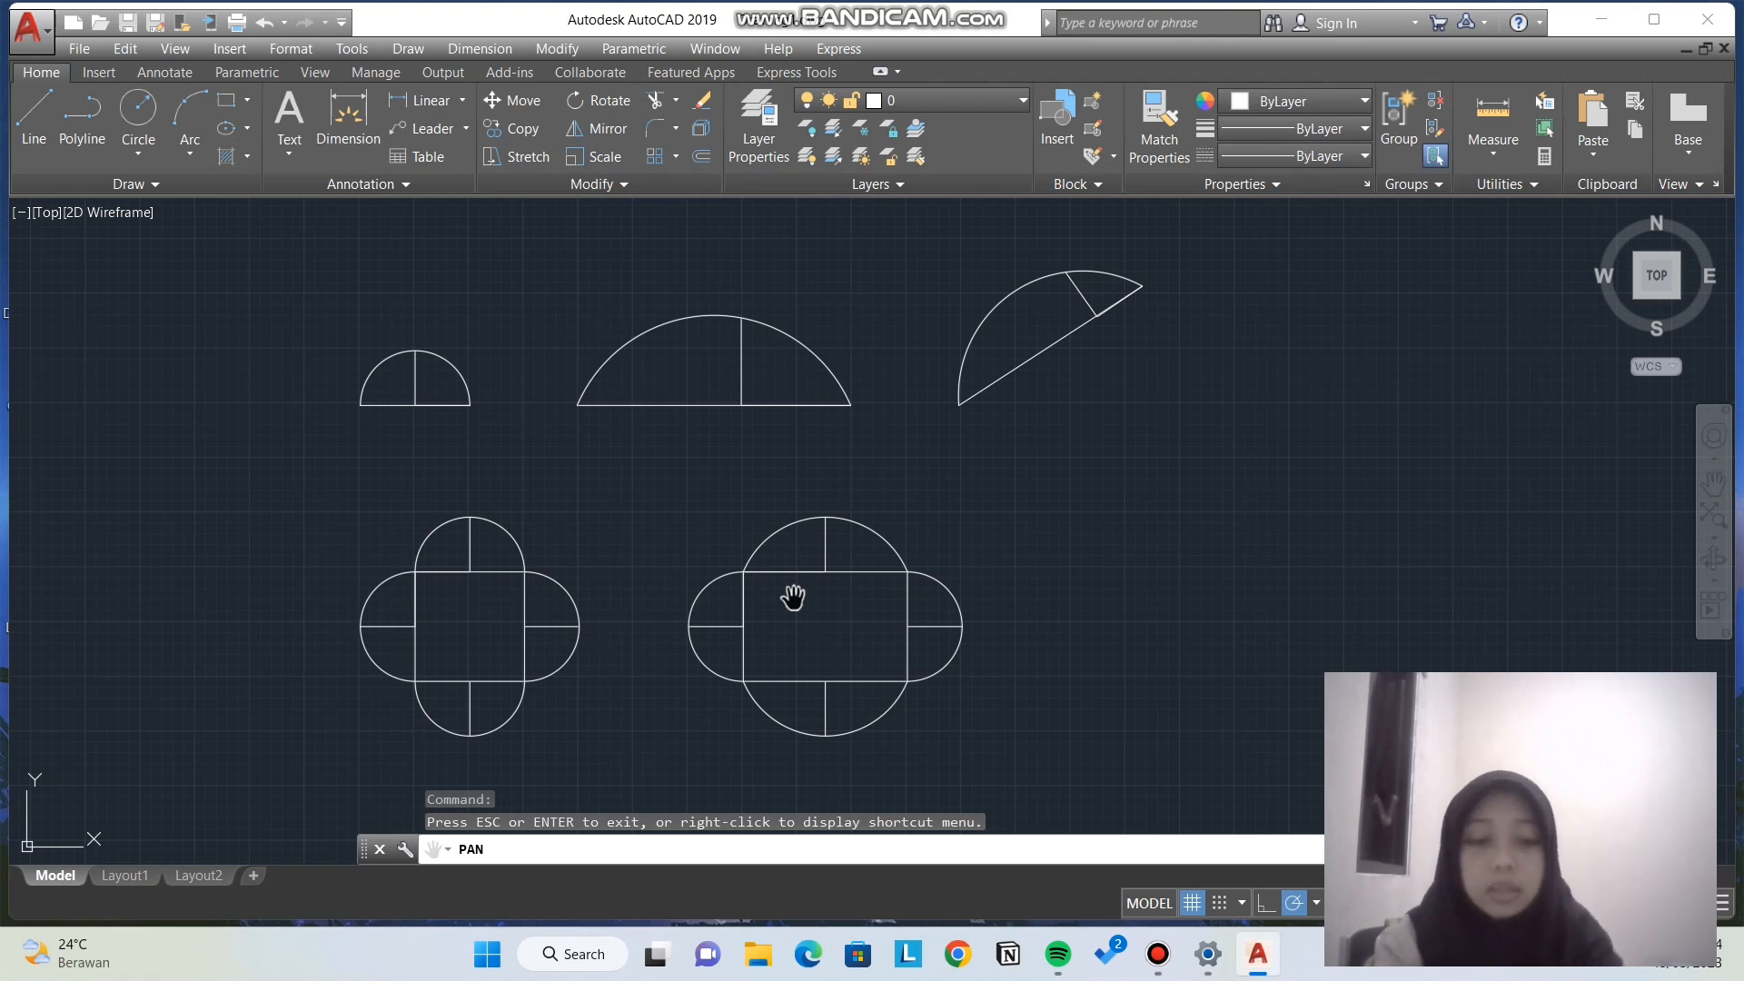
key(Escape)
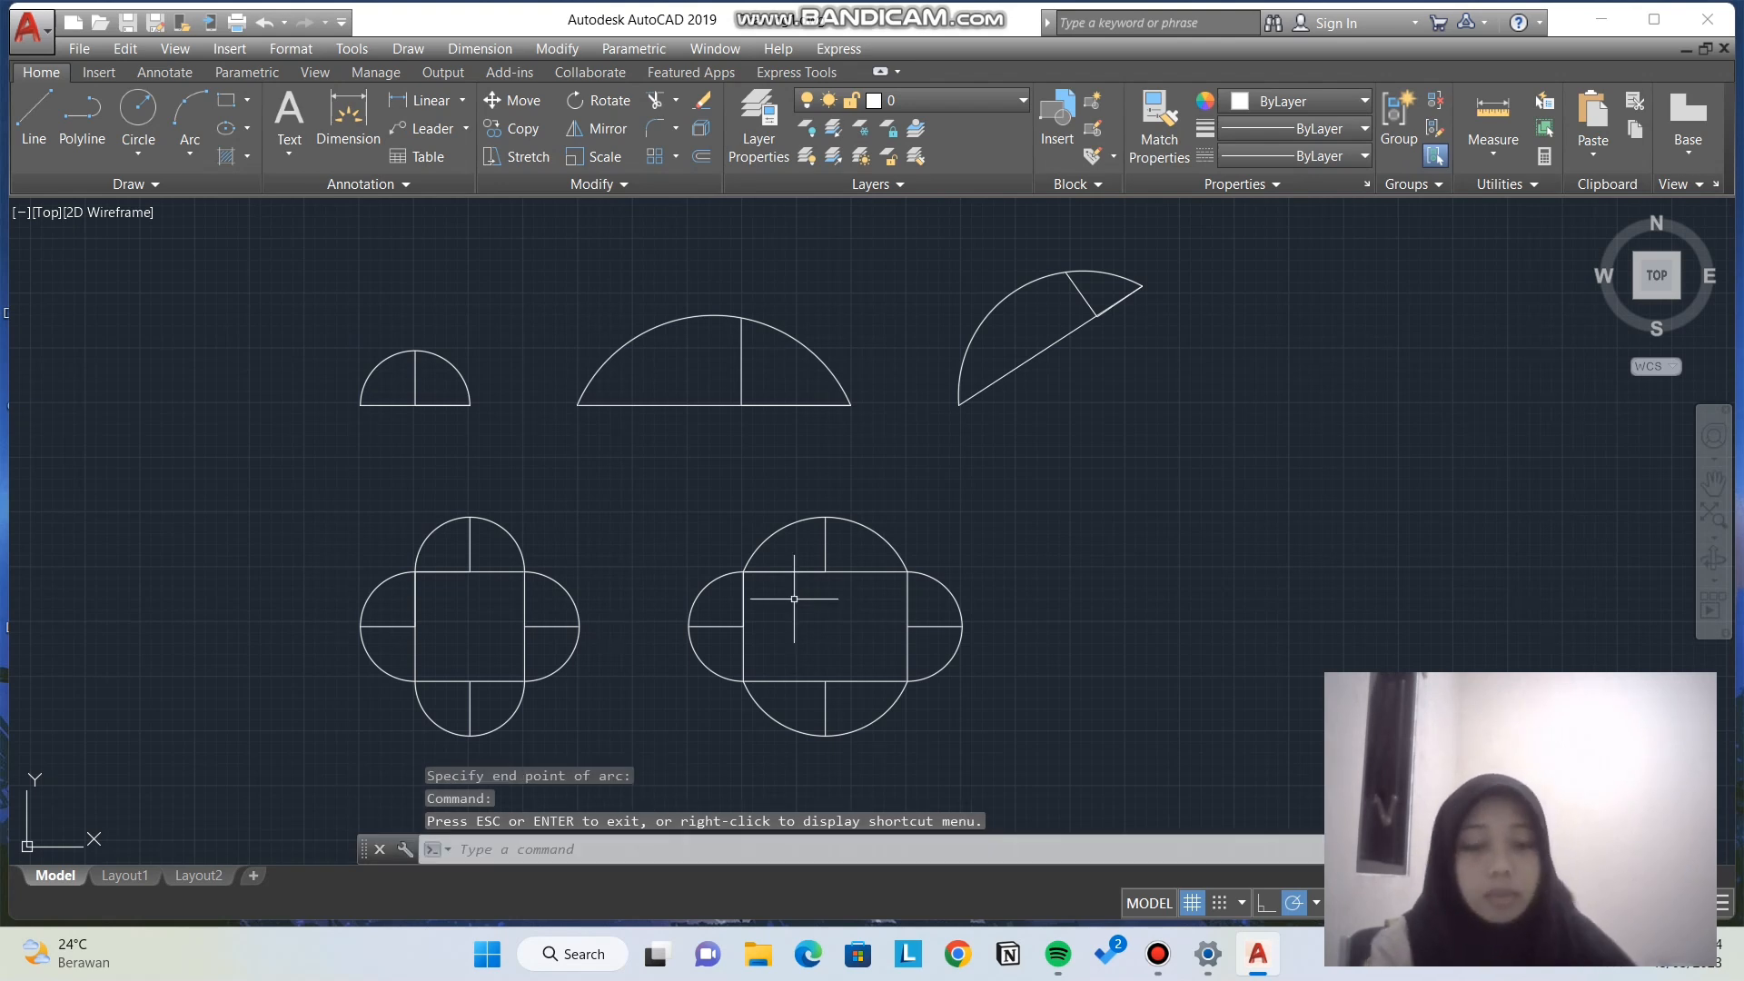
click(1157, 954)
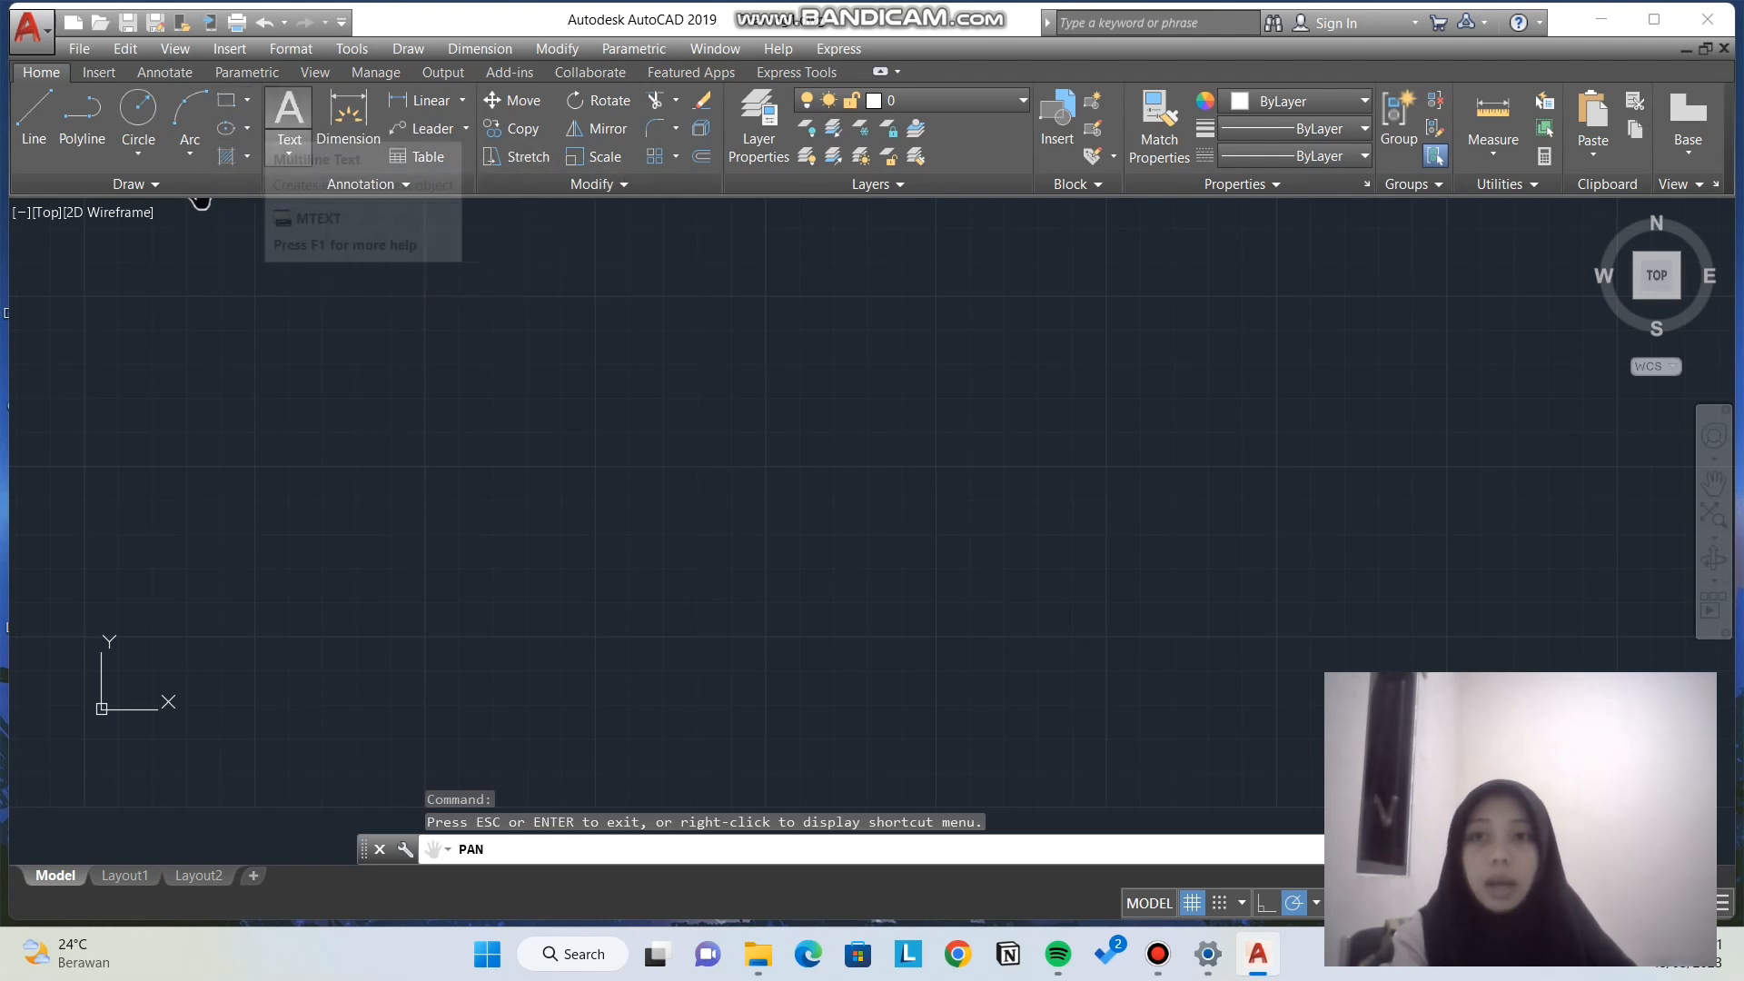
click(246, 100)
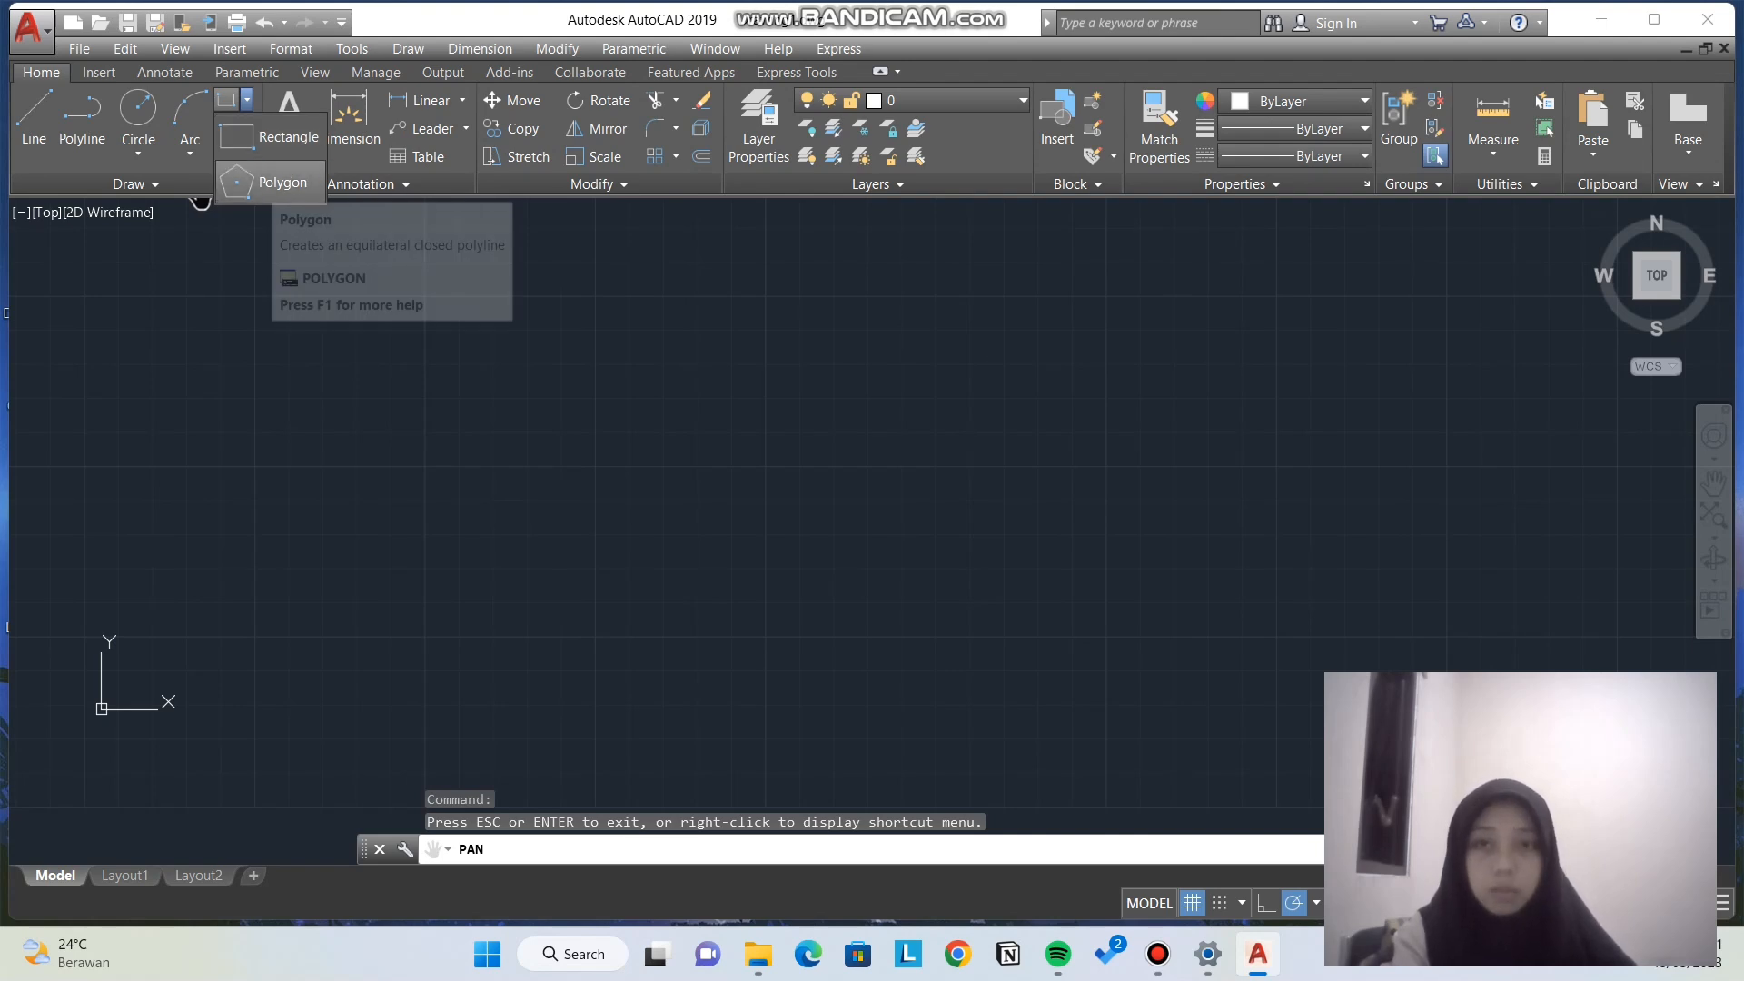
click(690, 421)
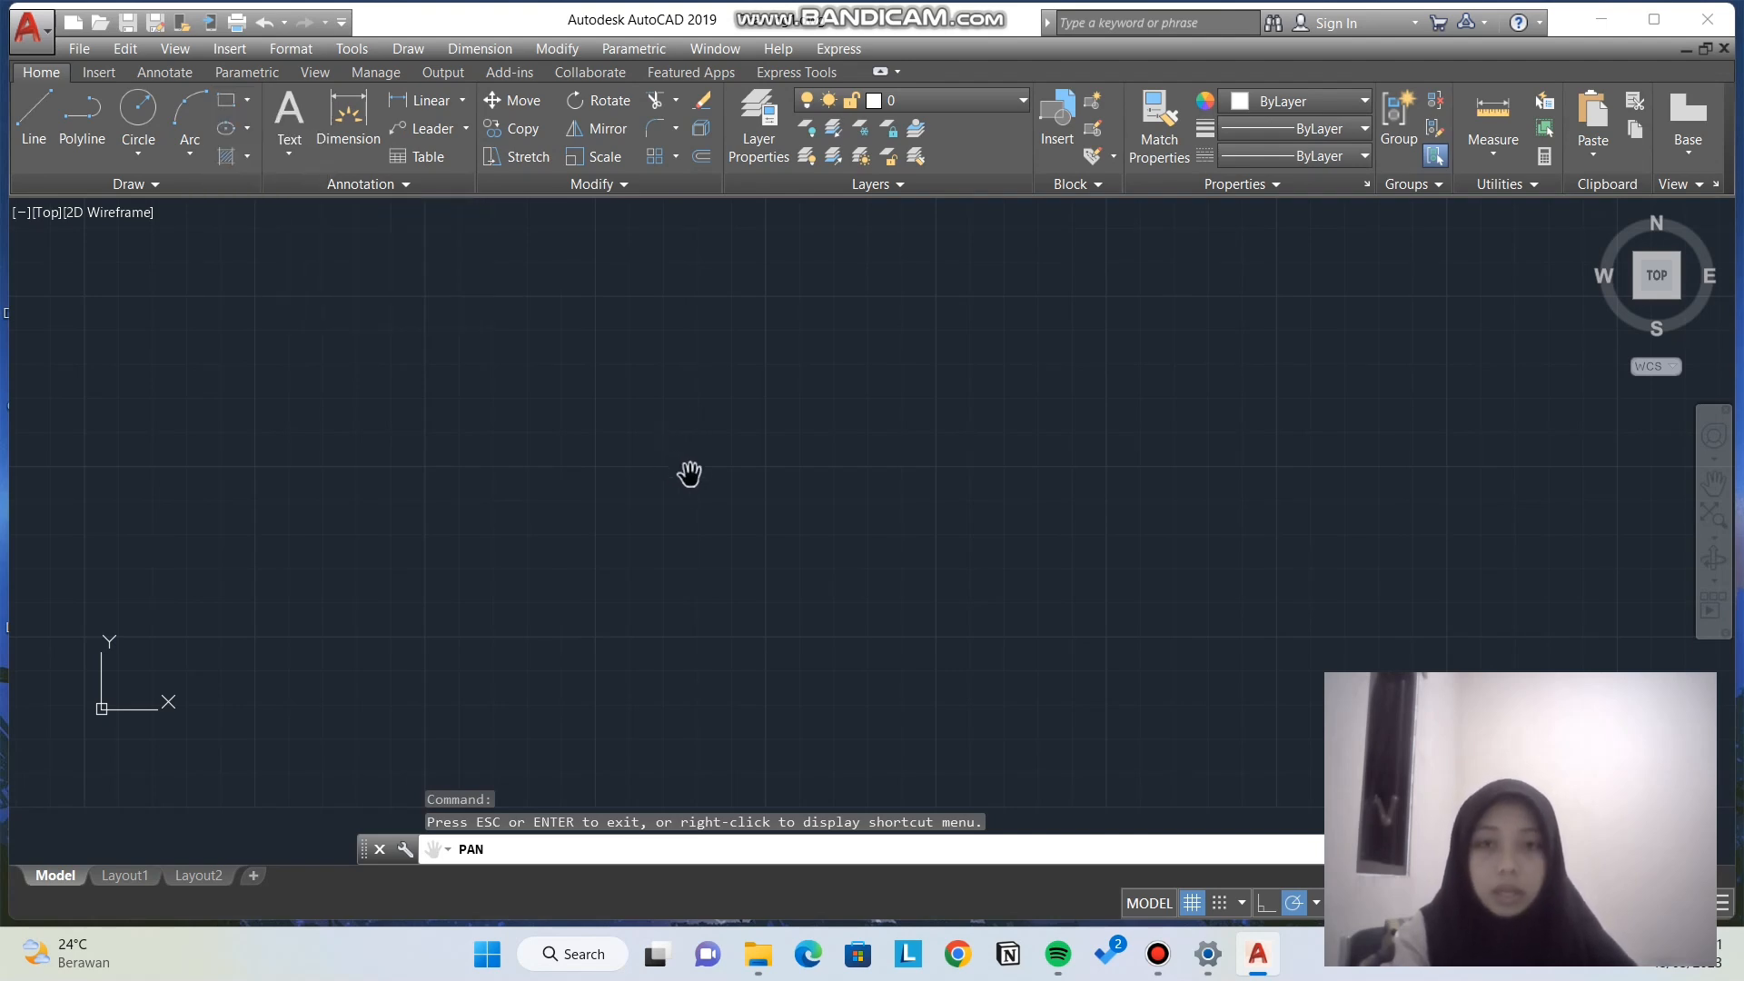
Step: Start a polygon with 3 sides and place its center in the empty drawing area
key(Escape)
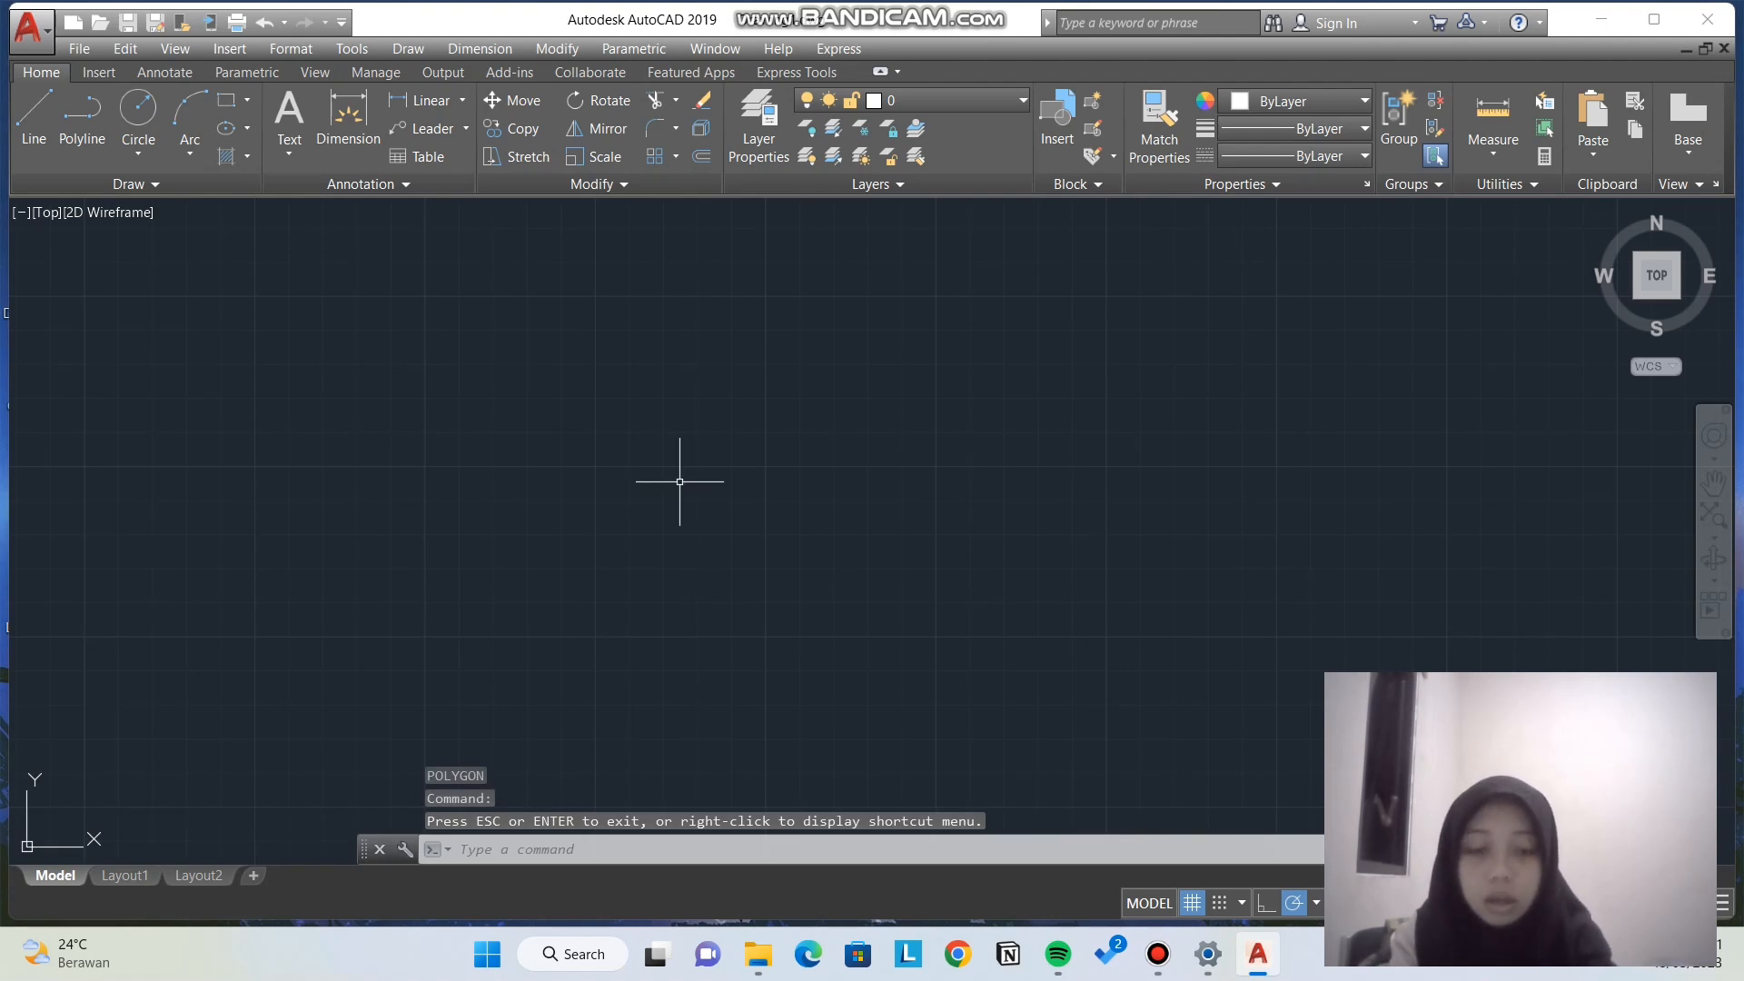
text(pol)
key(Return)
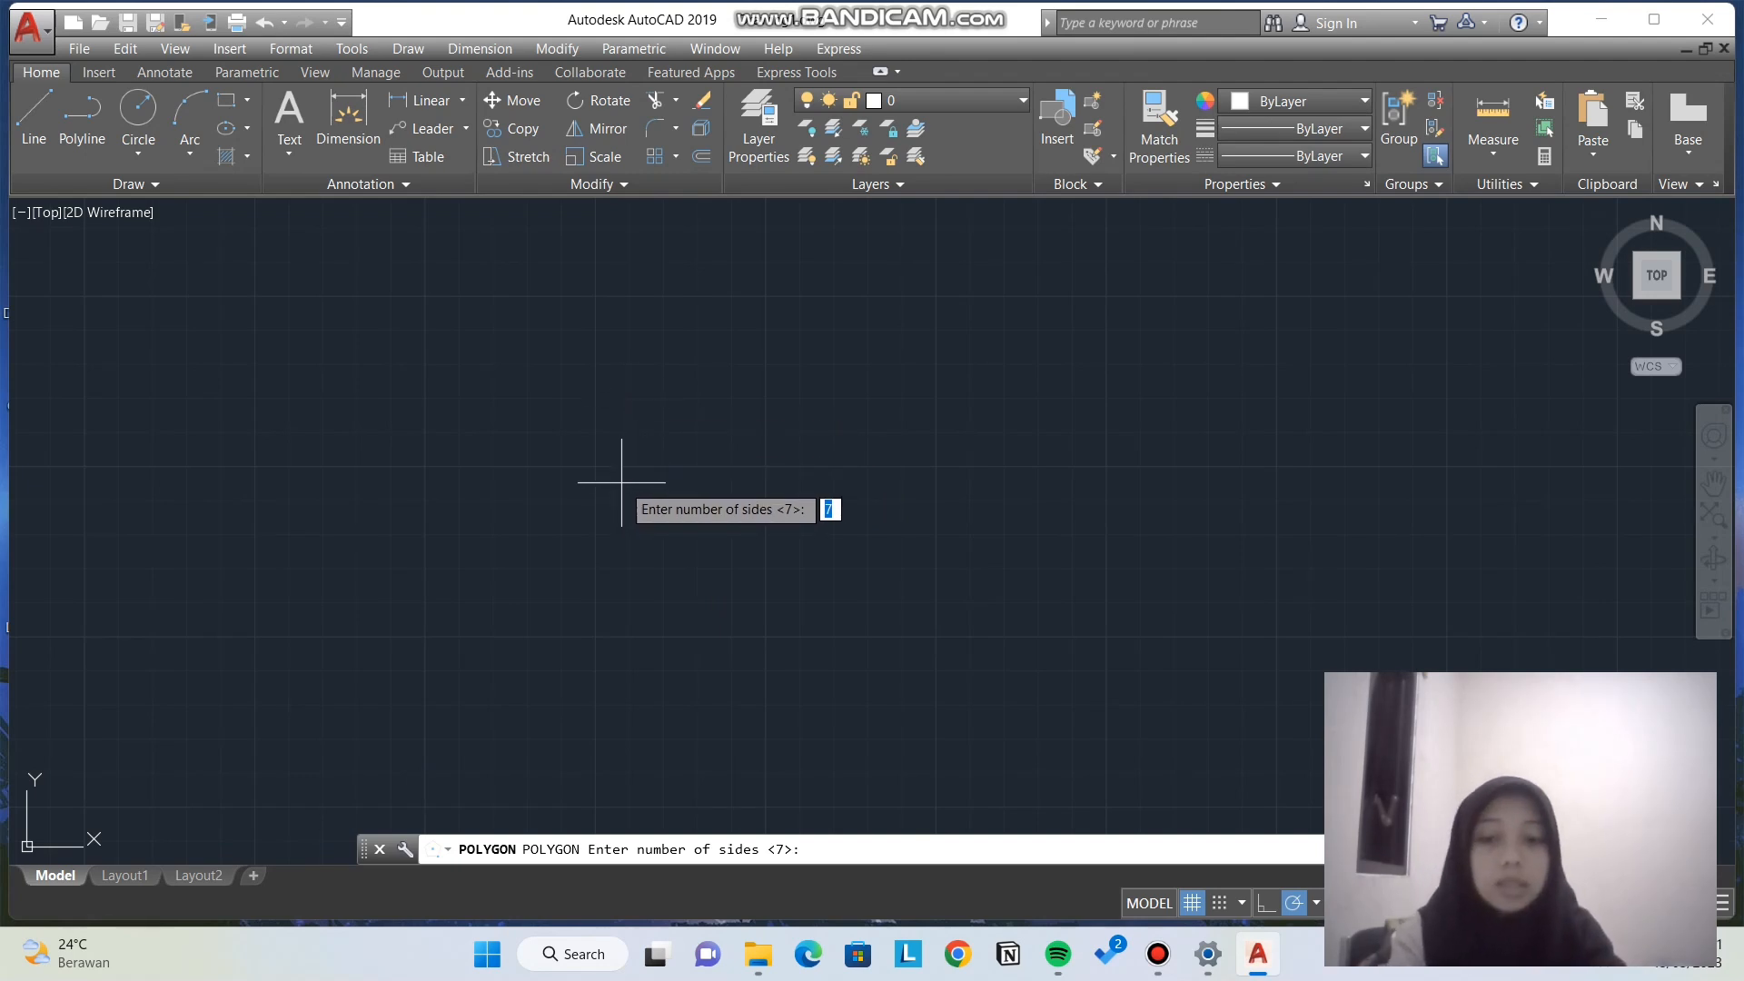
text(3)
key(Return)
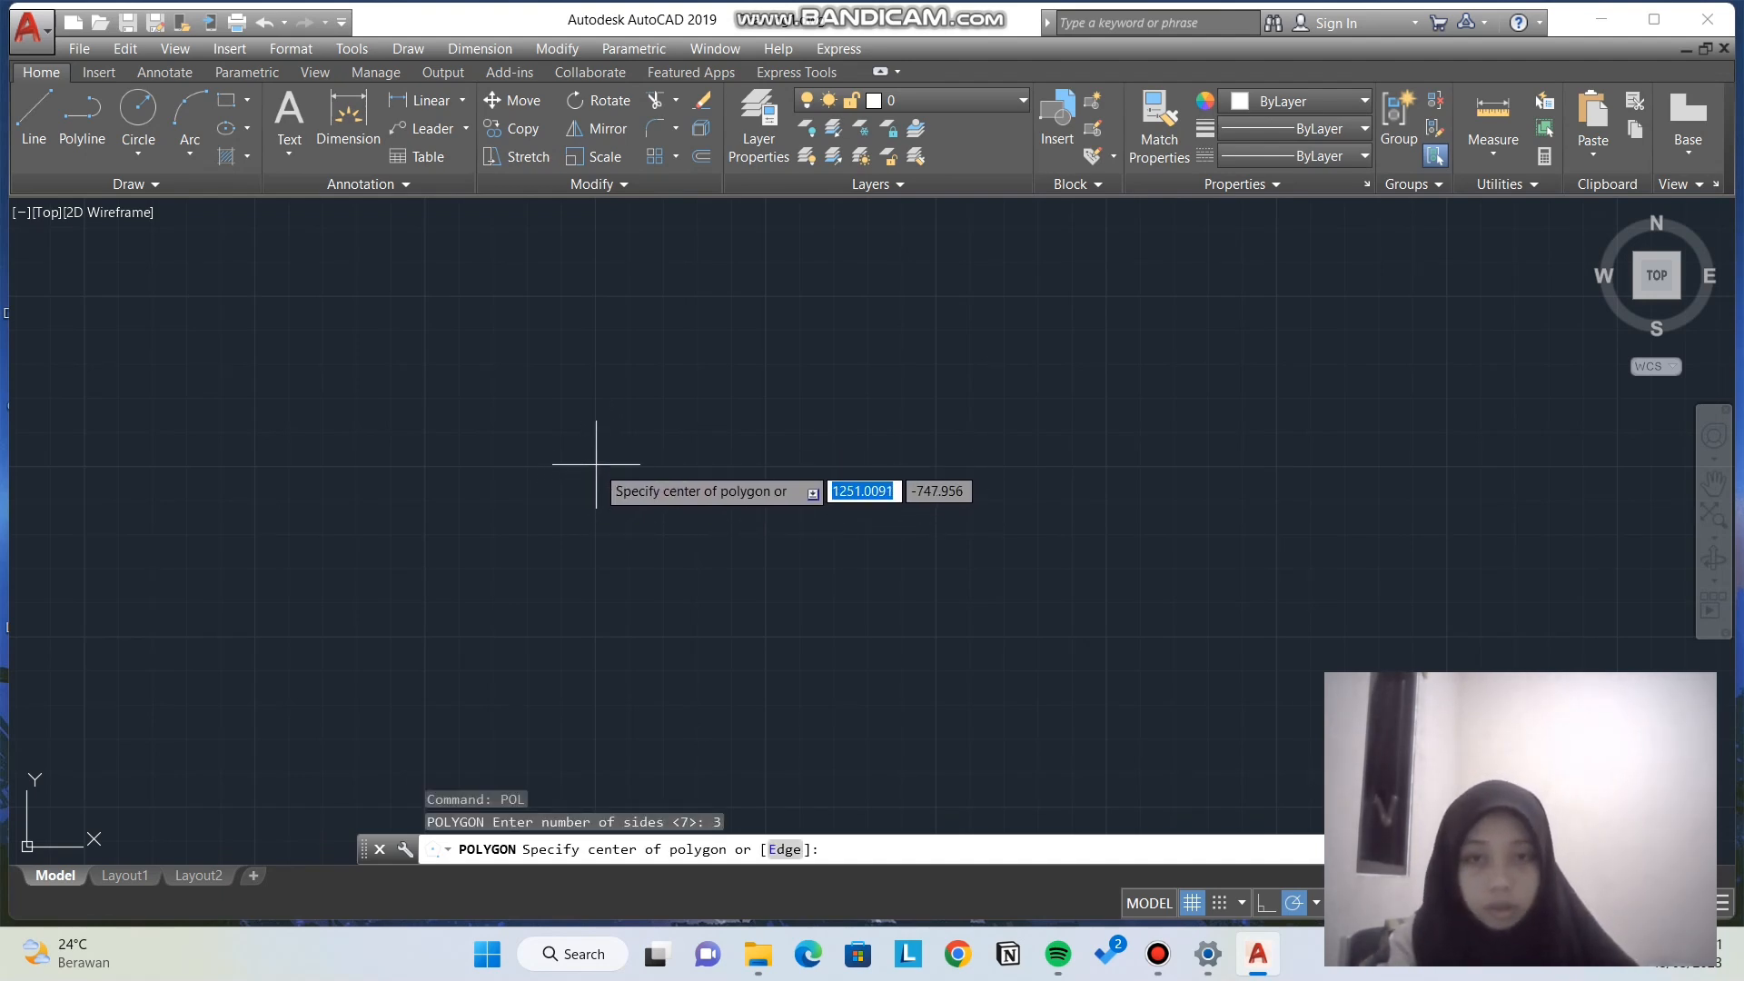
click(596, 465)
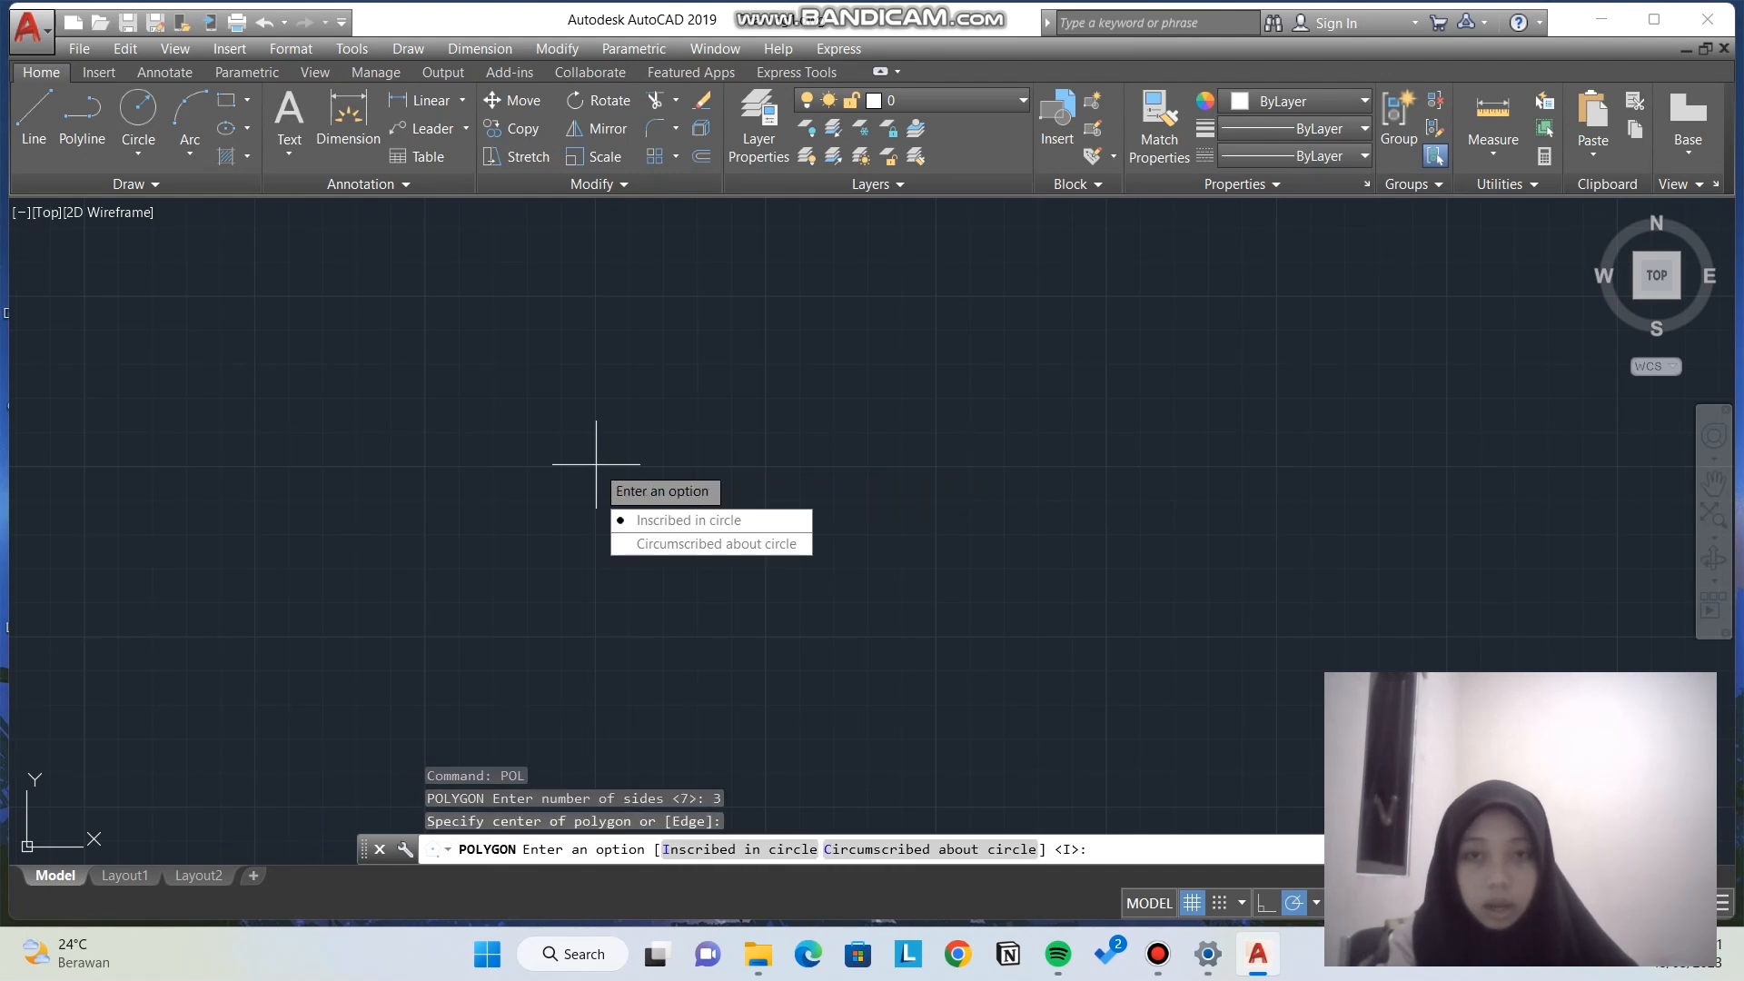
Step: Complete the three-sided polygon as inscribed in a circle with a radius of 150
key(Down)
key(Down)
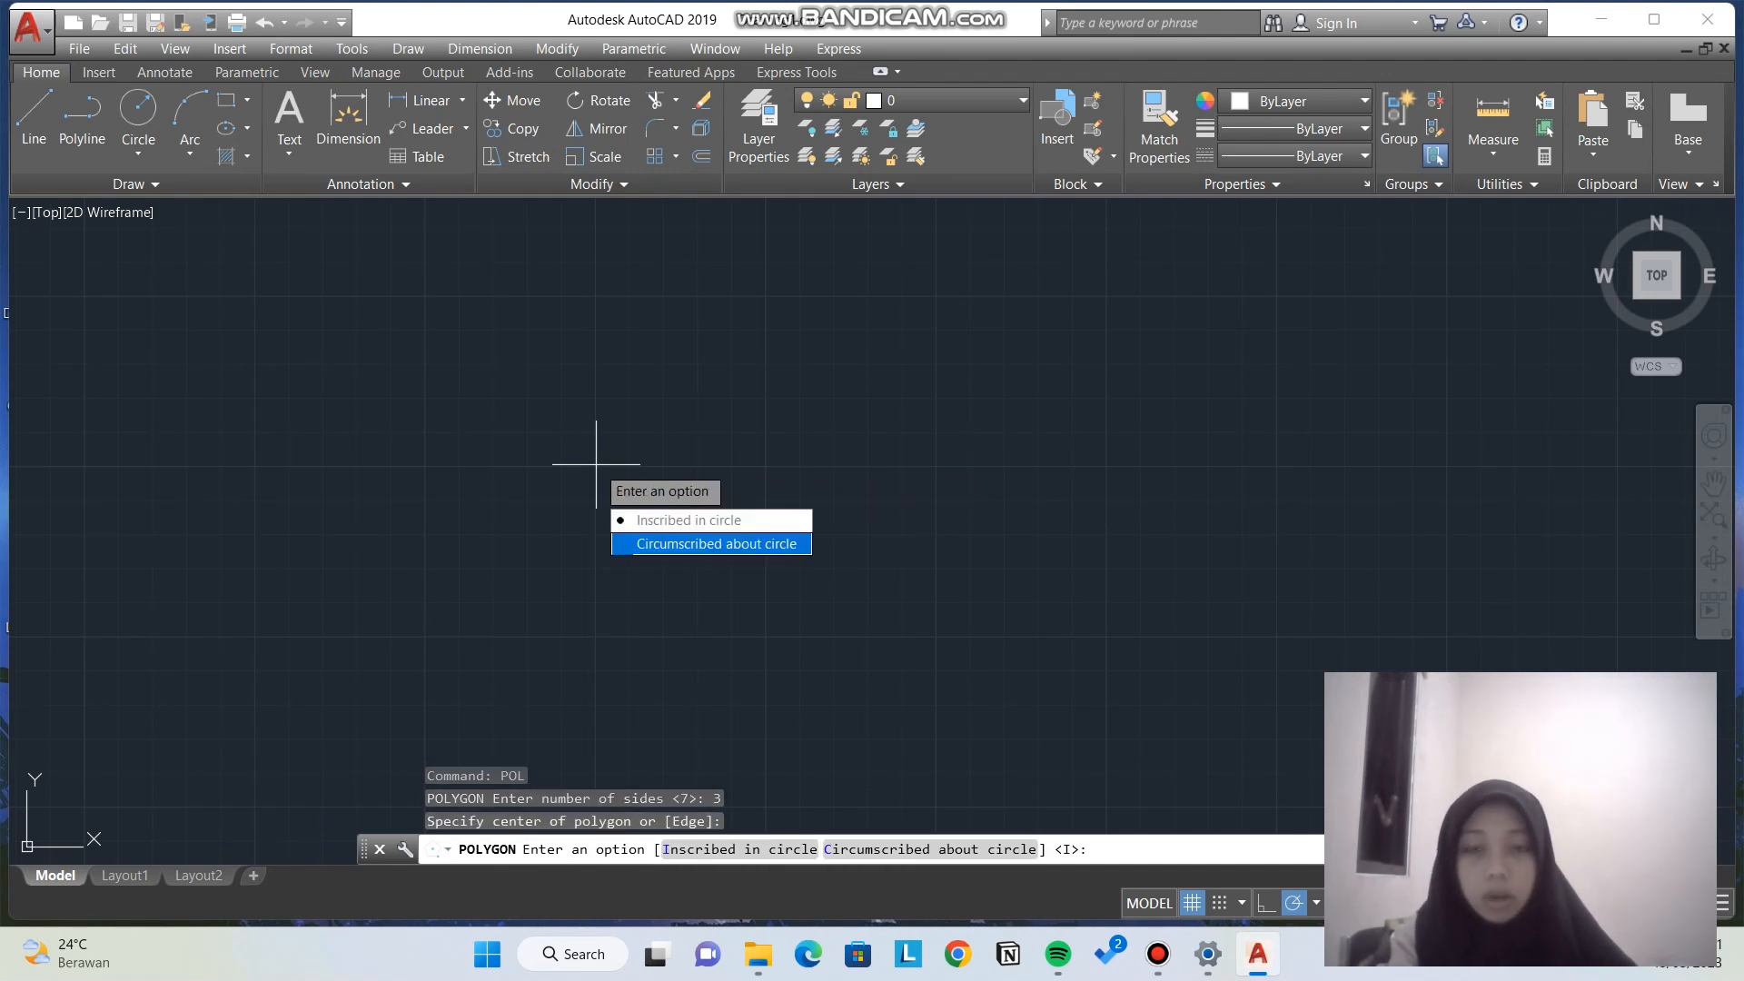
key(Down)
key(Up)
key(Up)
key(Down)
key(Down)
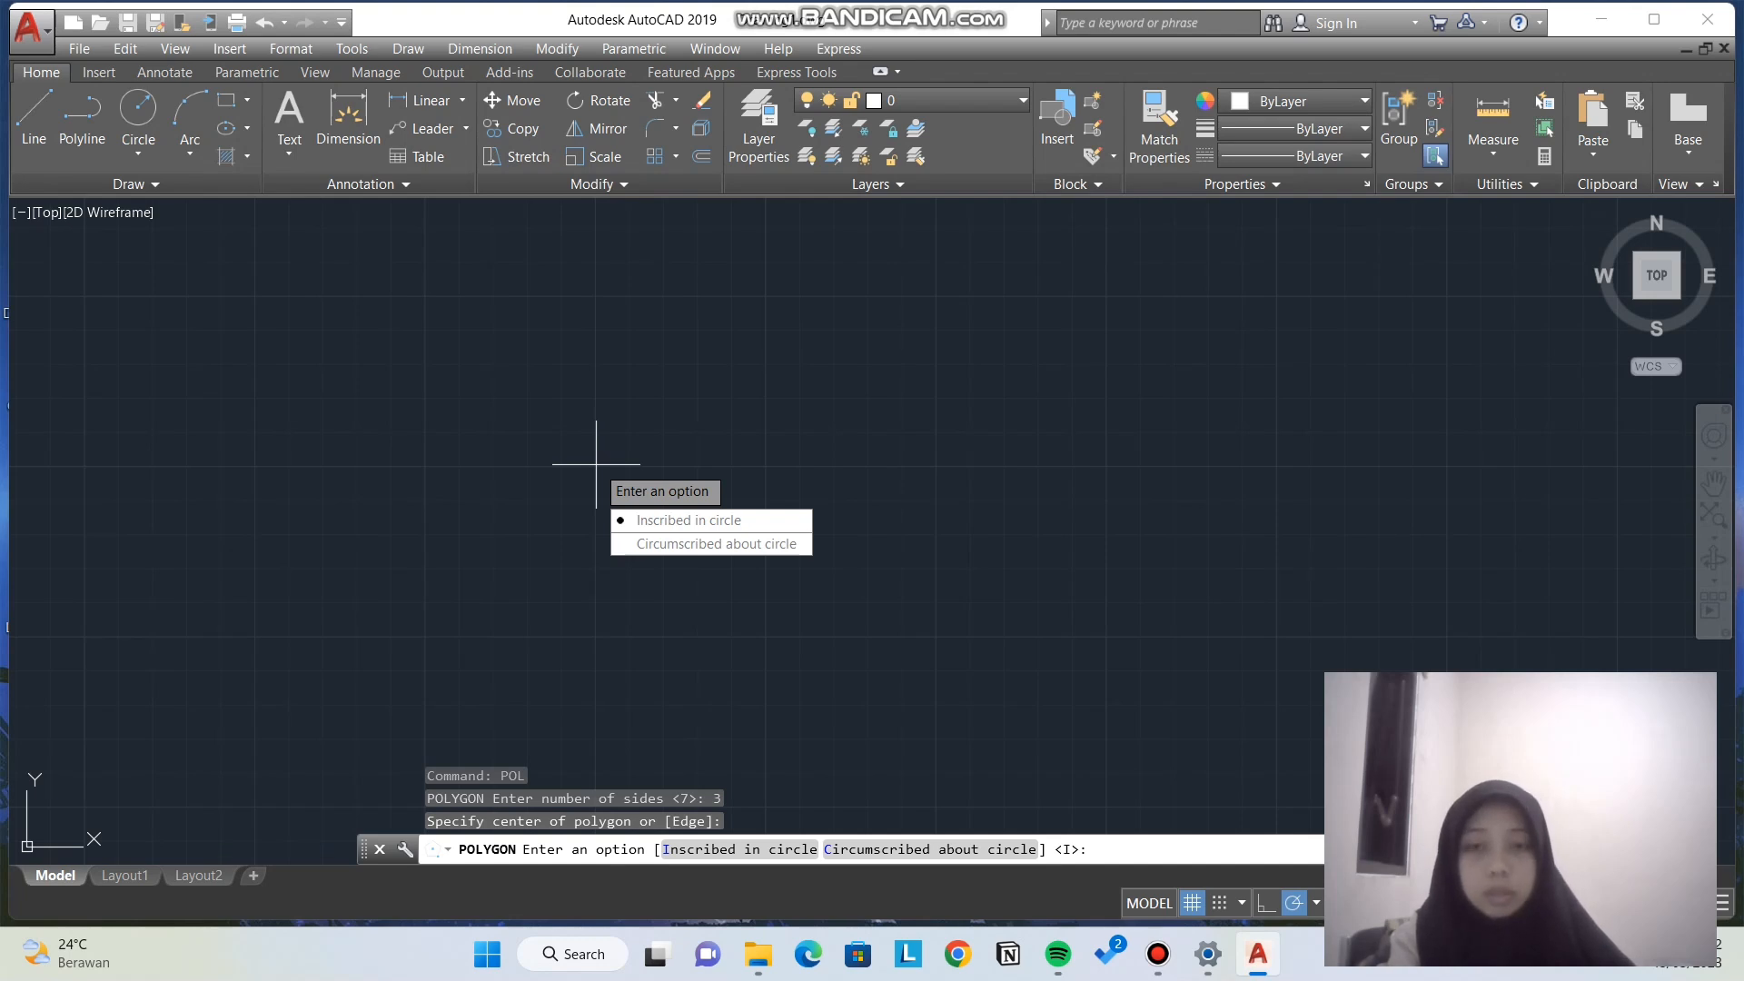
key(Up)
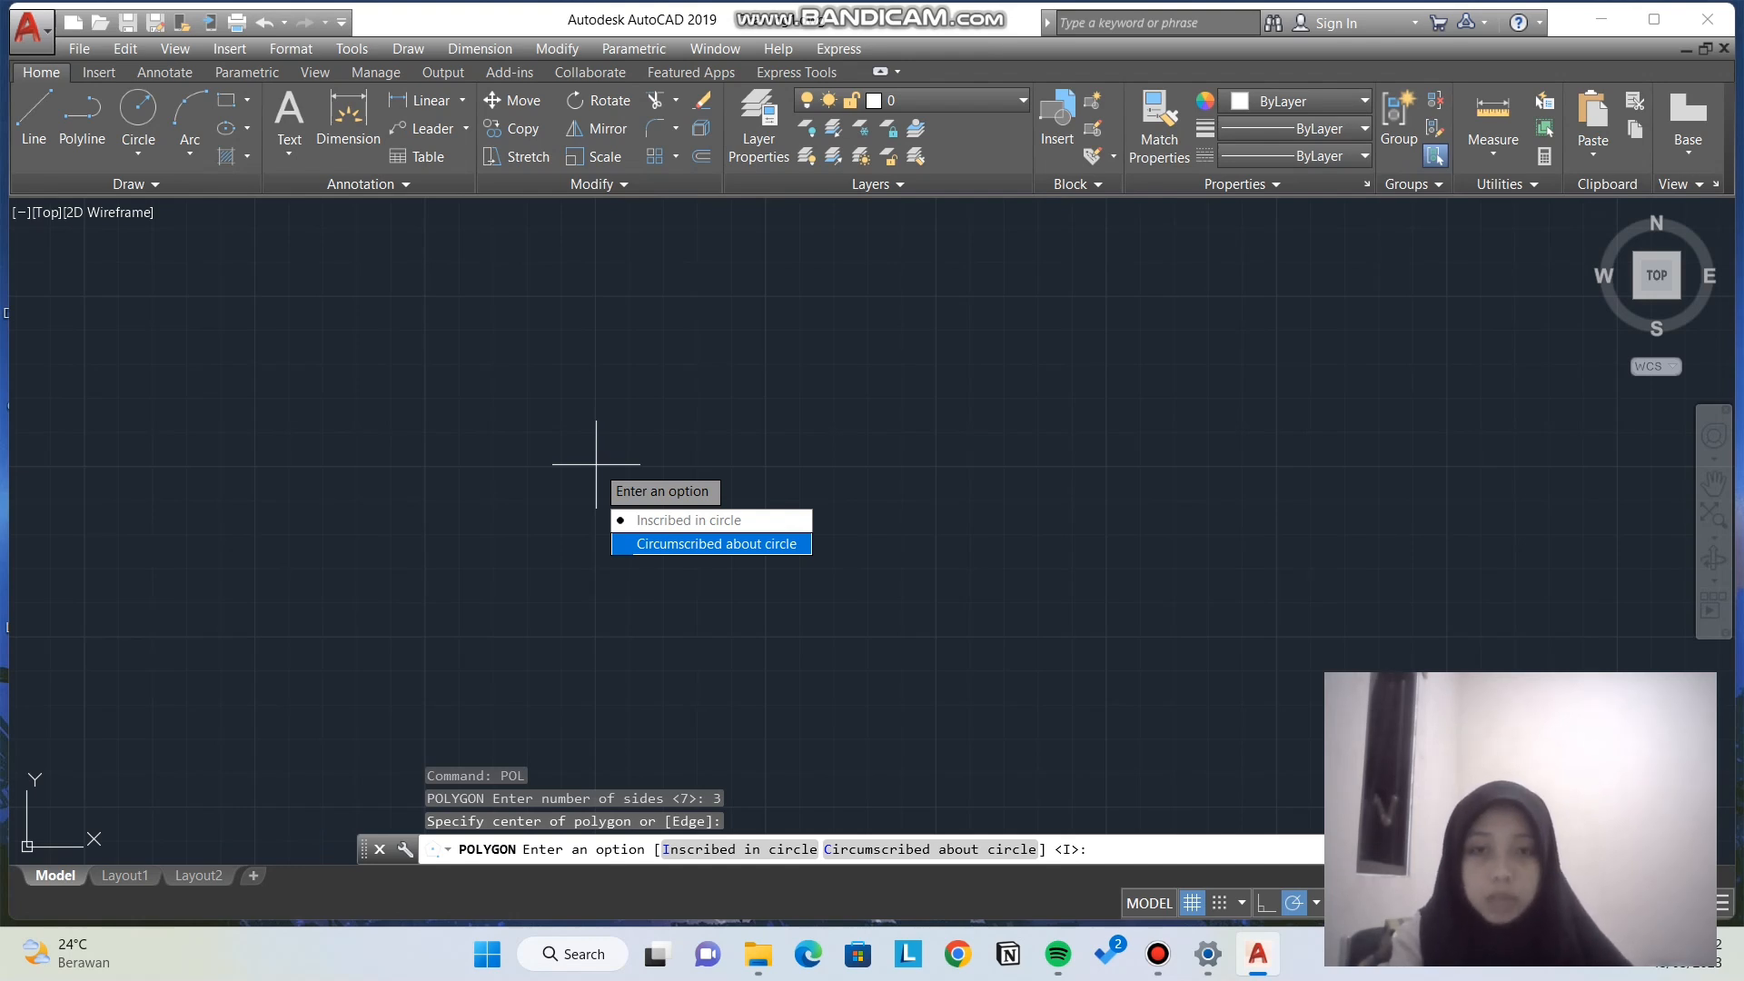
key(Up)
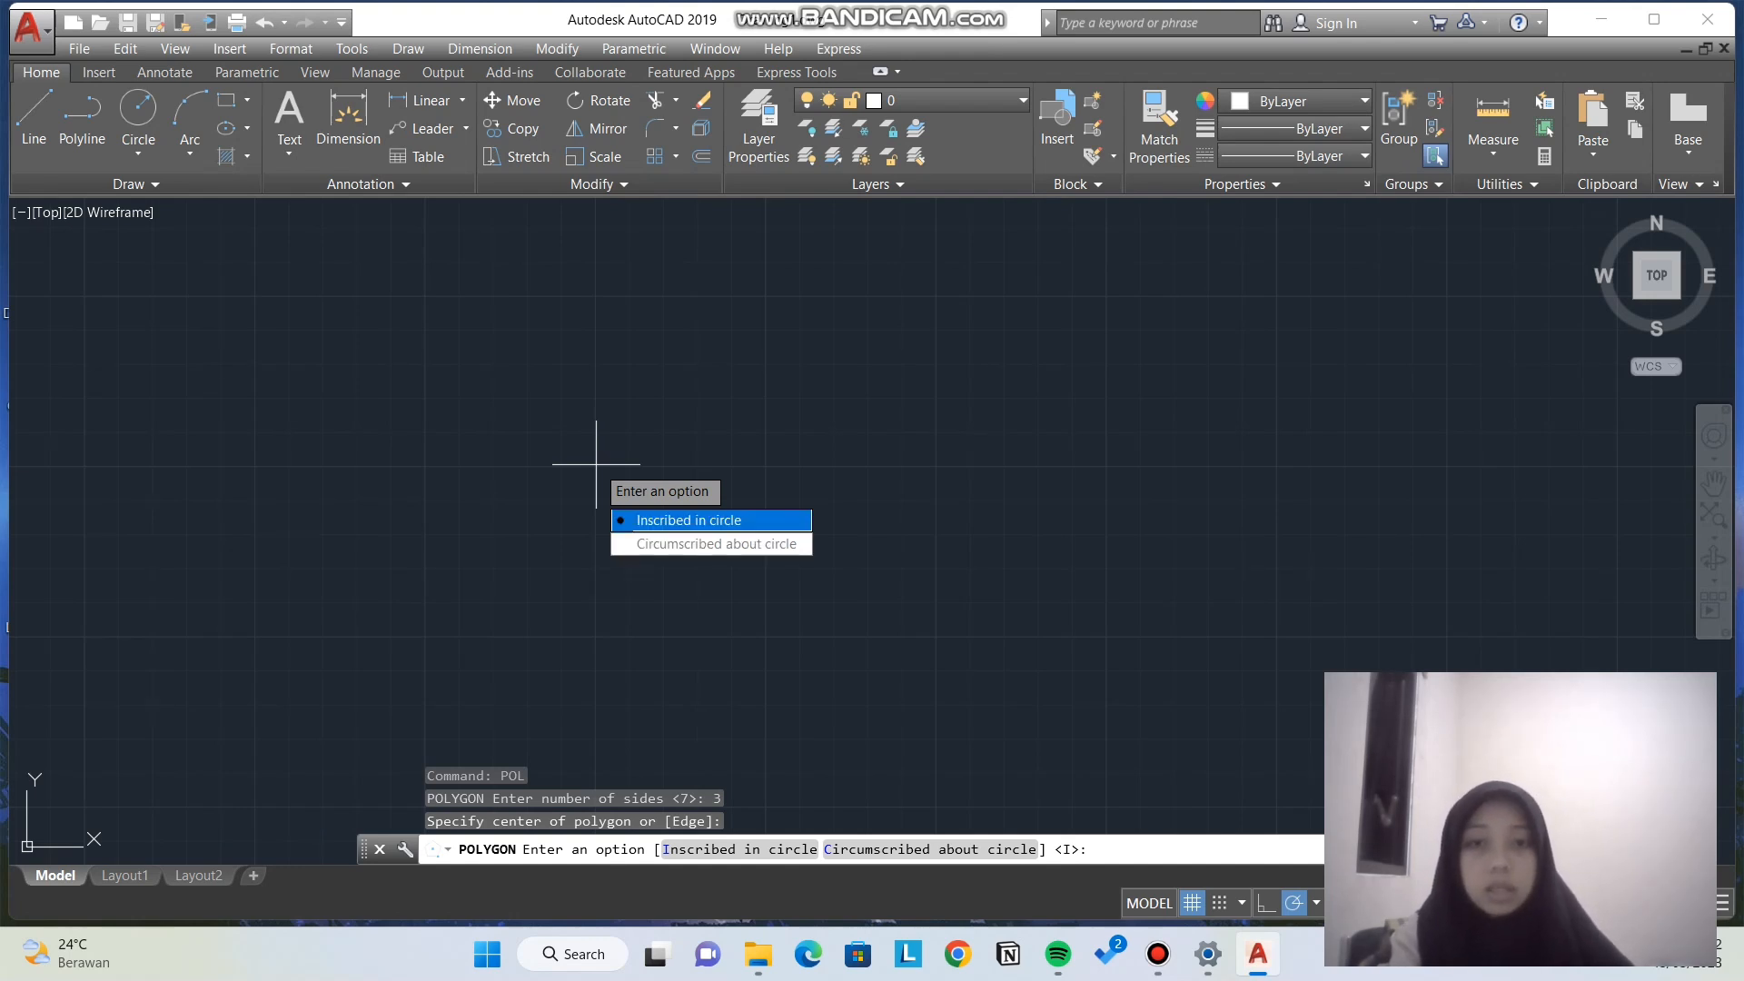
key(Return)
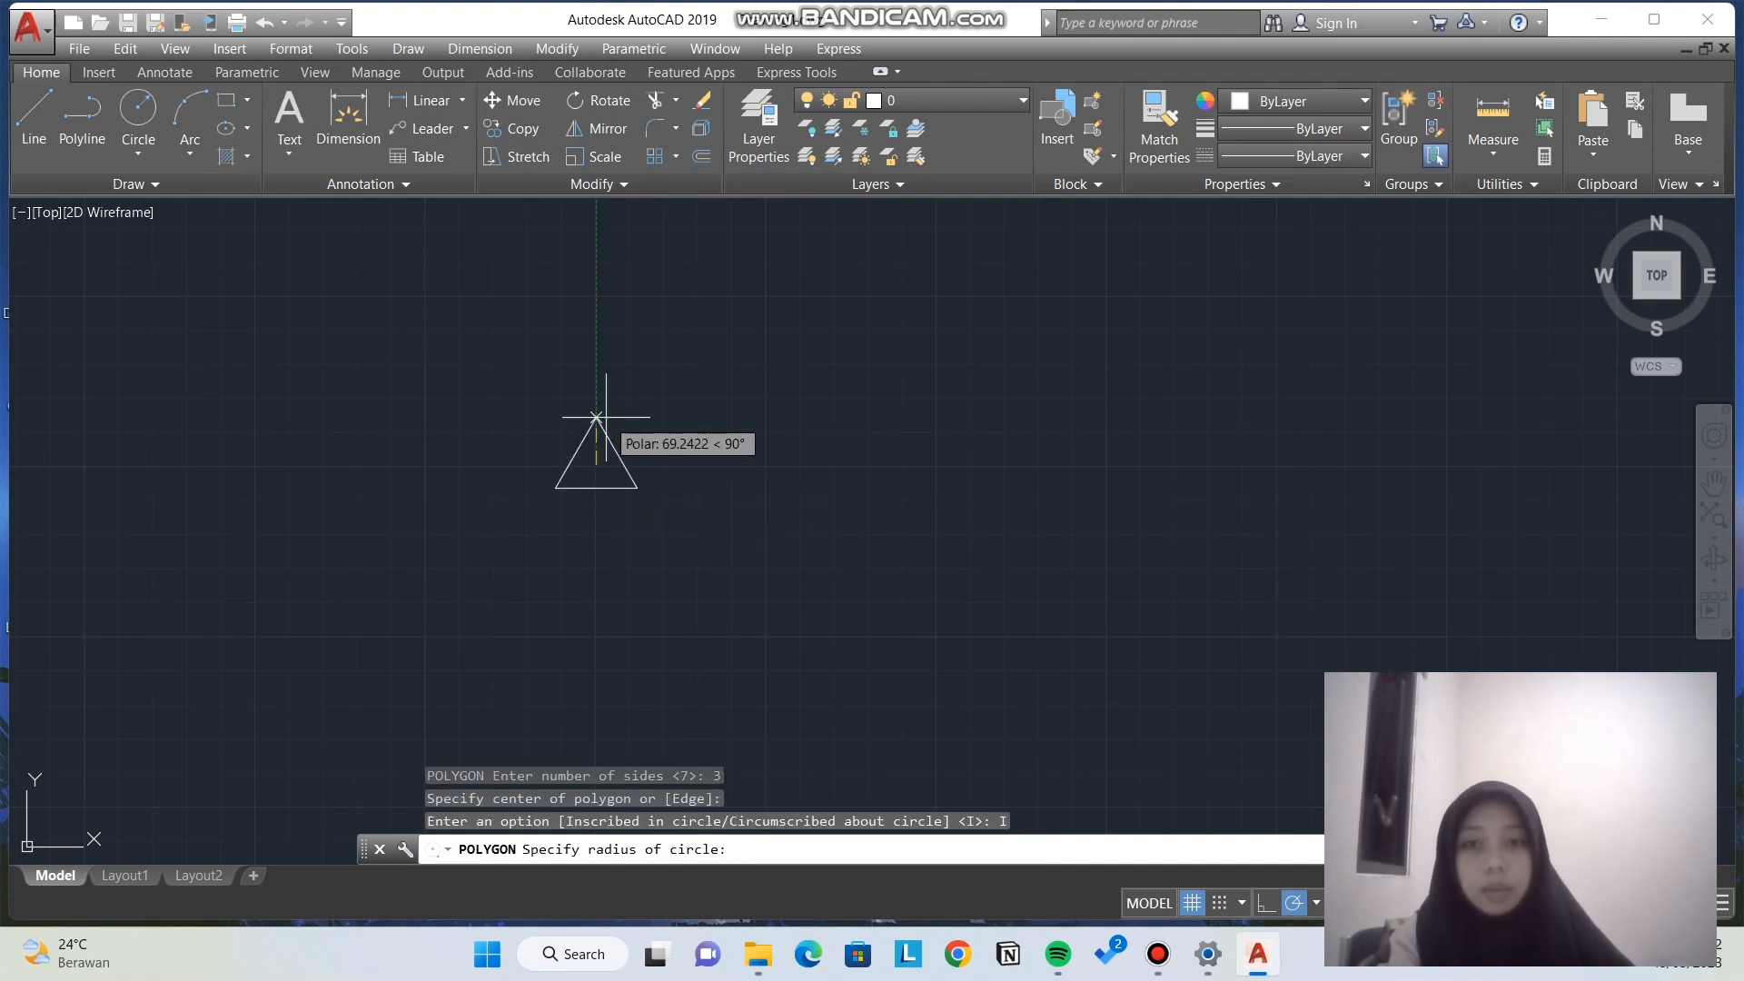
text(150)
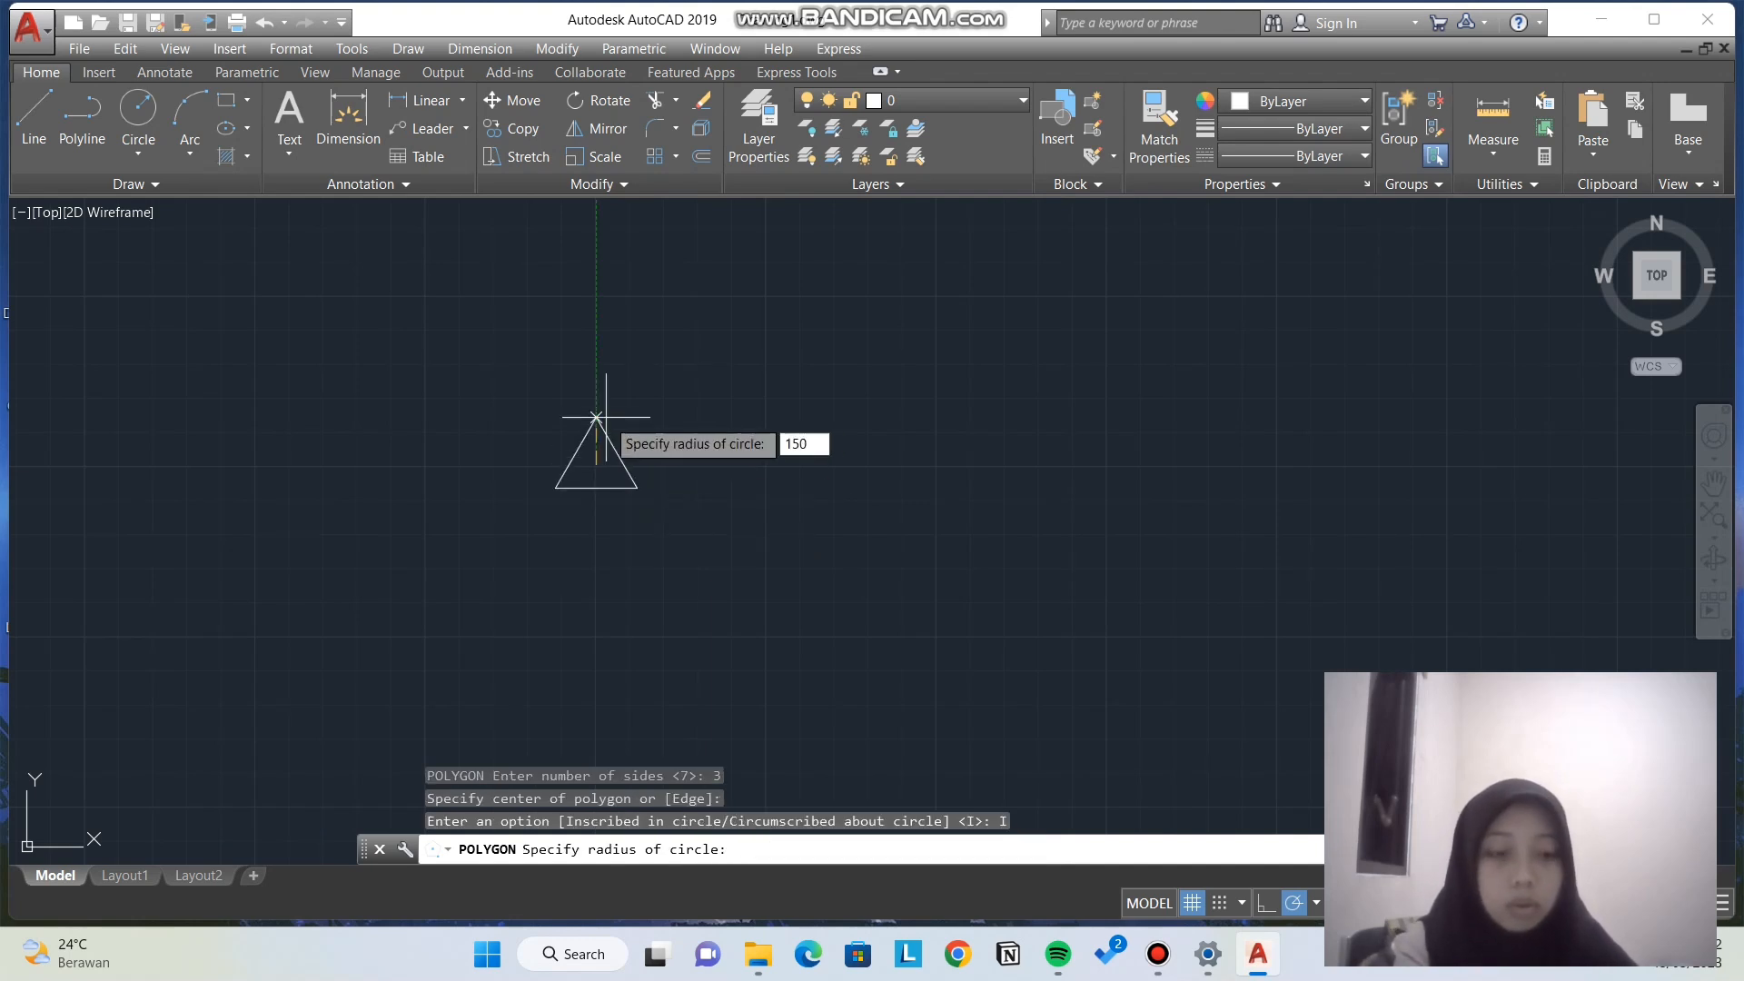
key(Return)
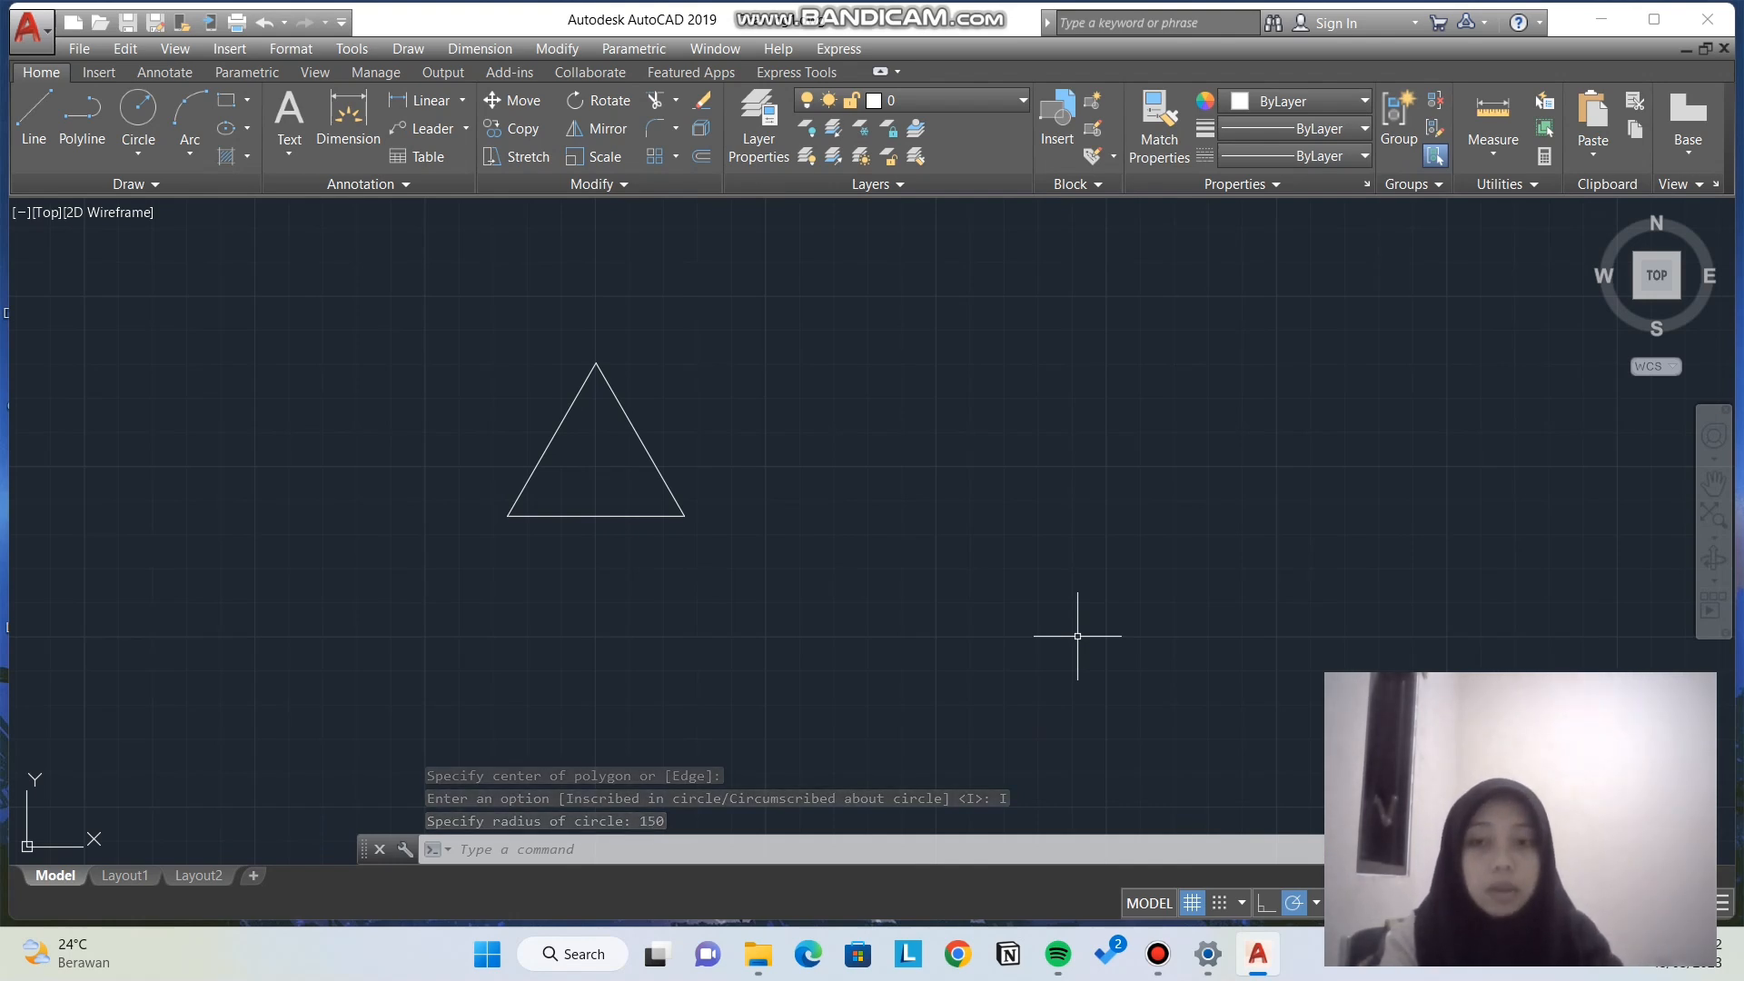
Step: Draw a 5-sided polygon beside the triangle on its right, inscribed in a circle of radius 150
text(POL)
key(Return)
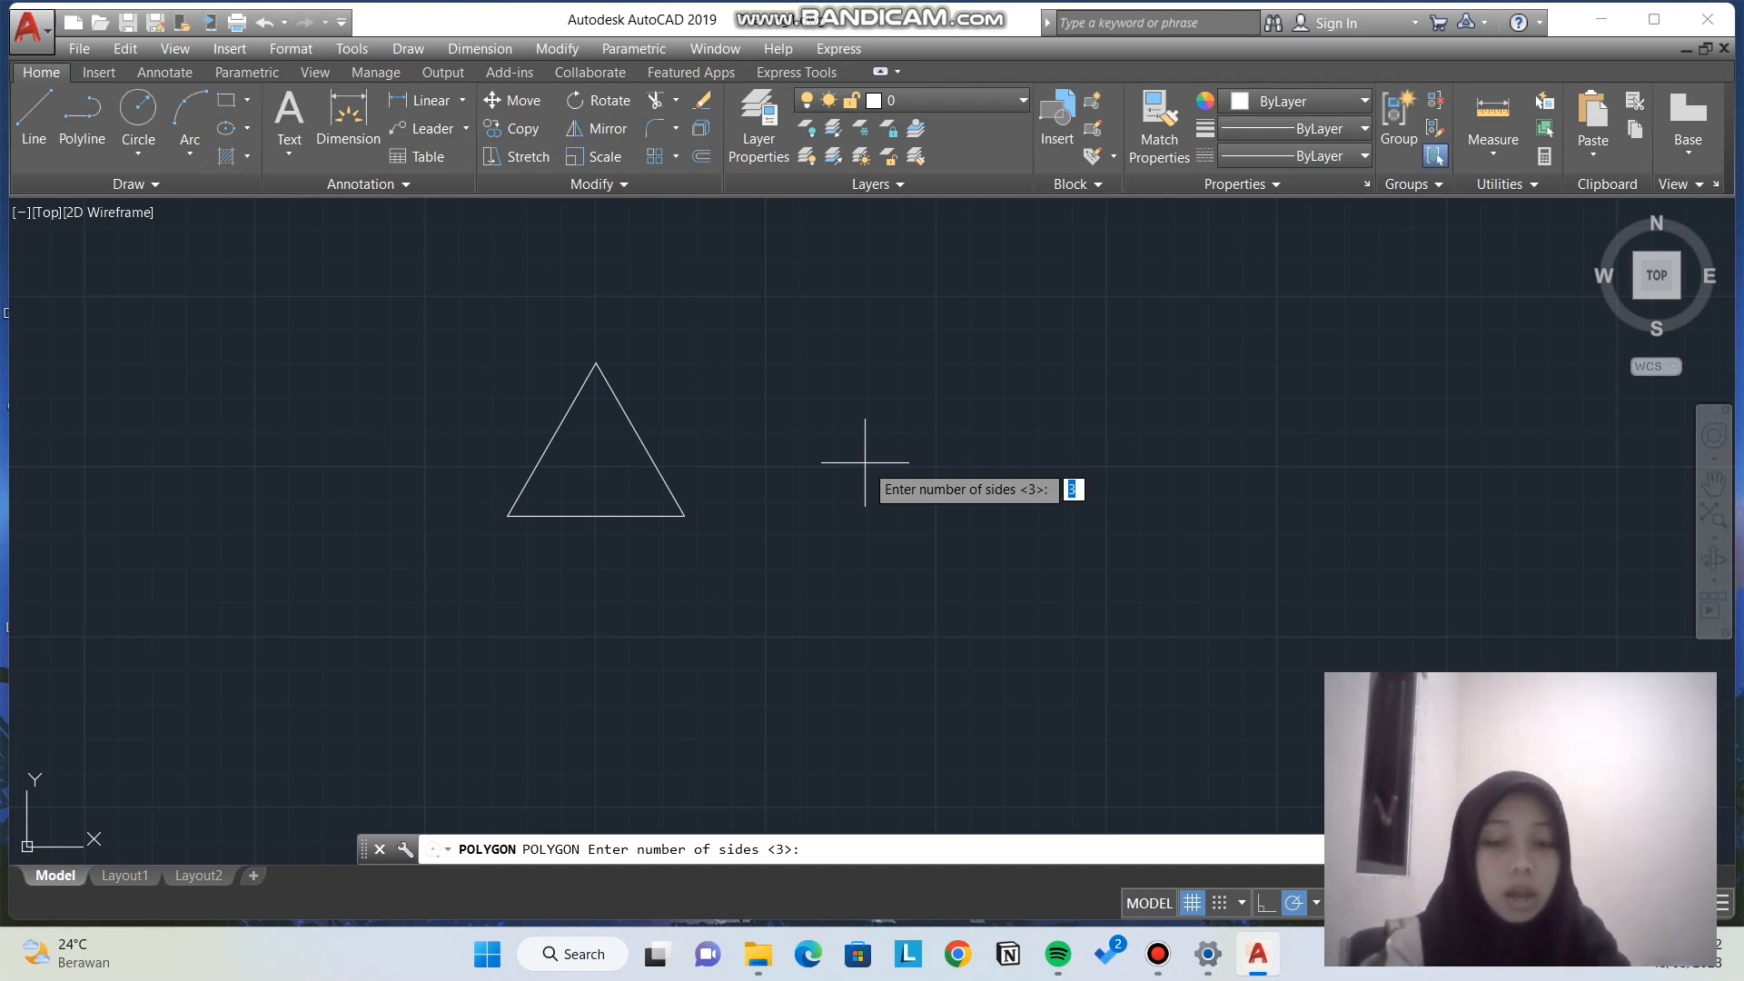
text(5)
key(Return)
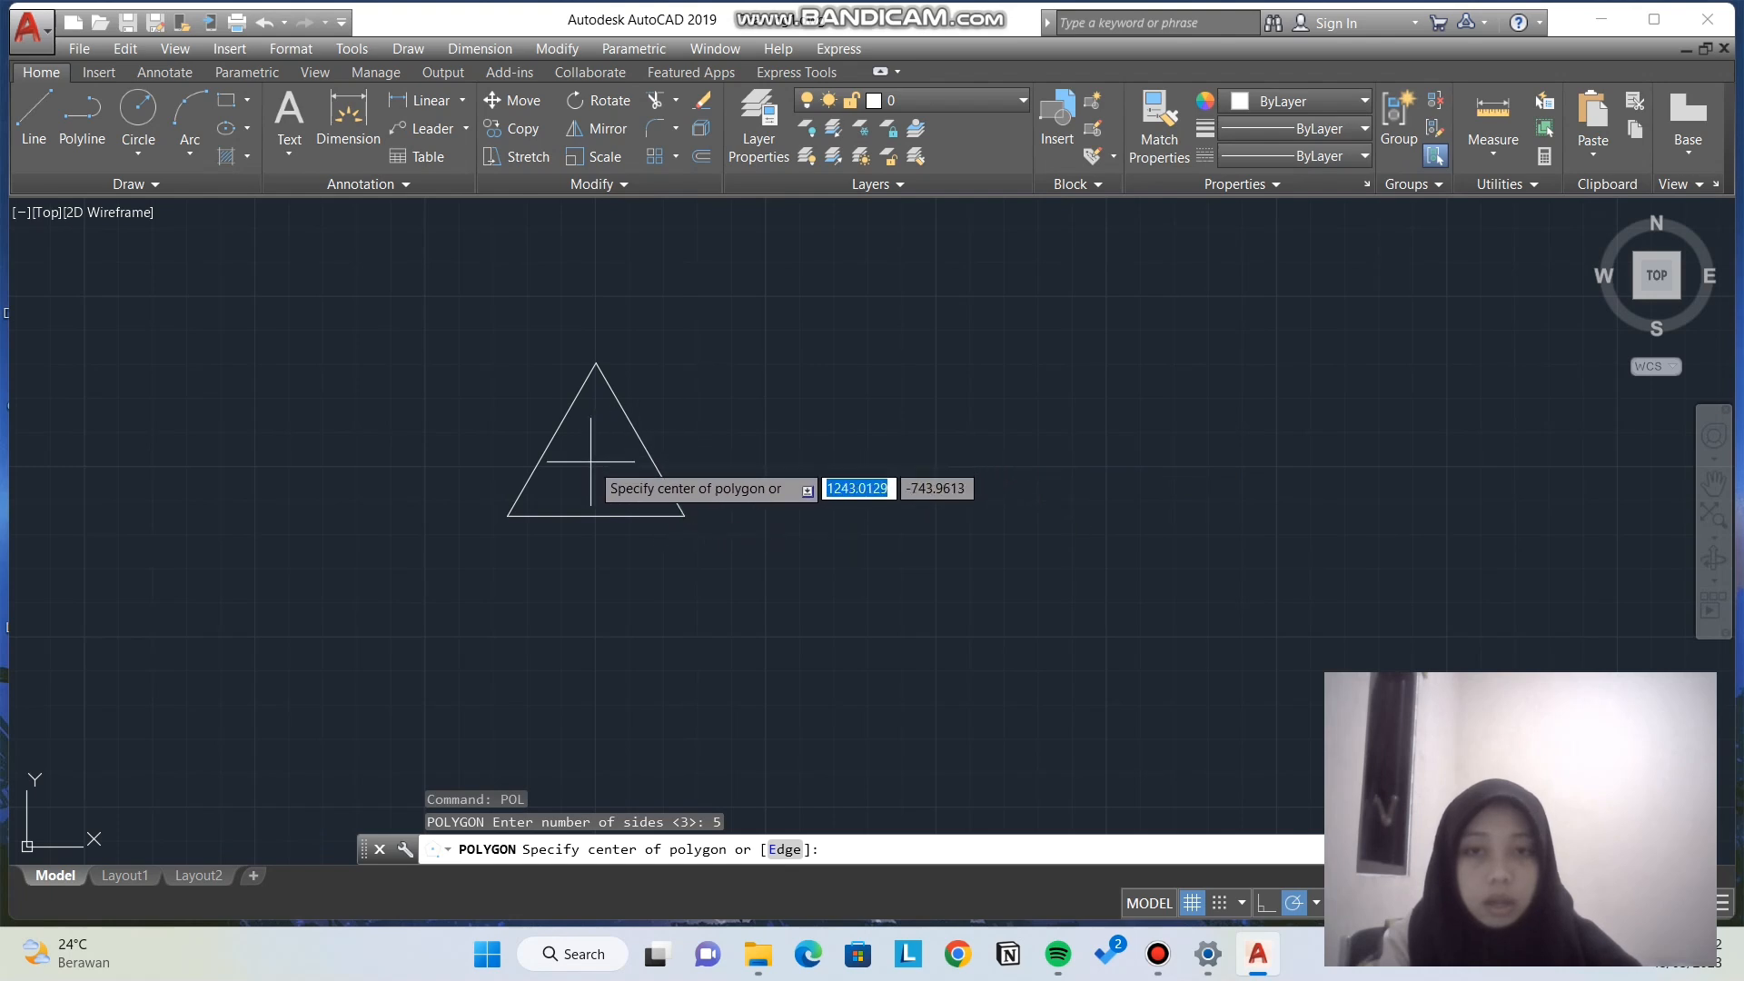
click(984, 441)
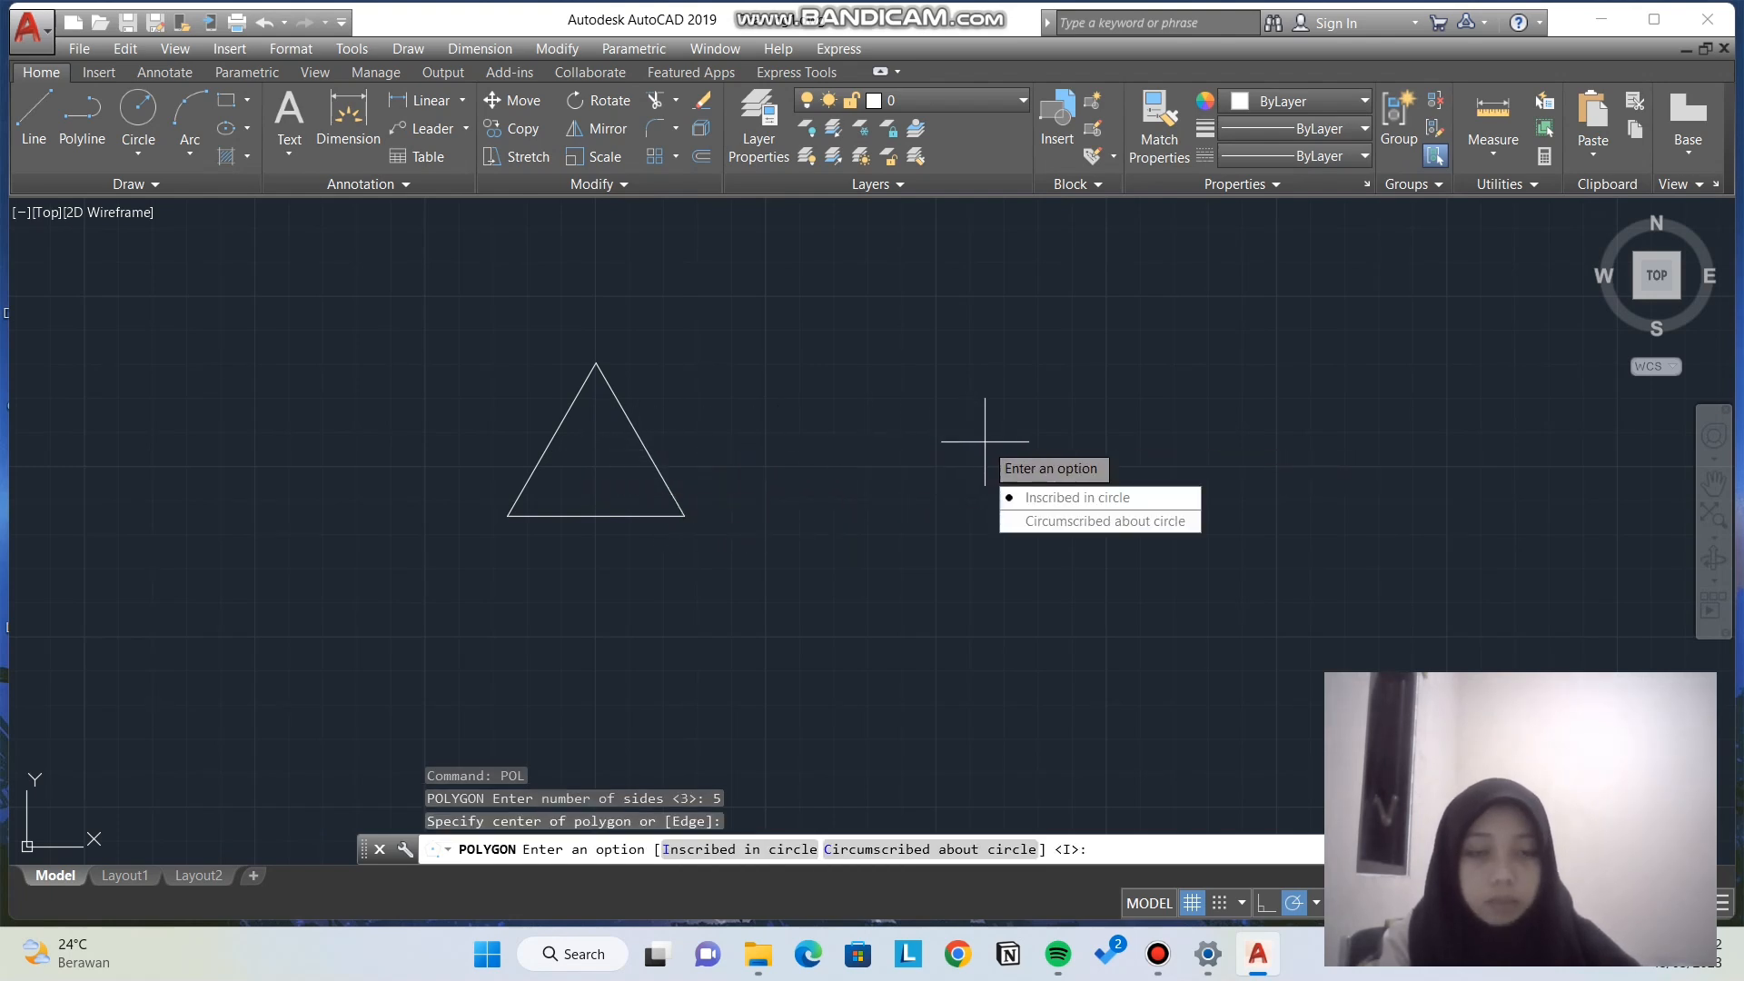
key(Down)
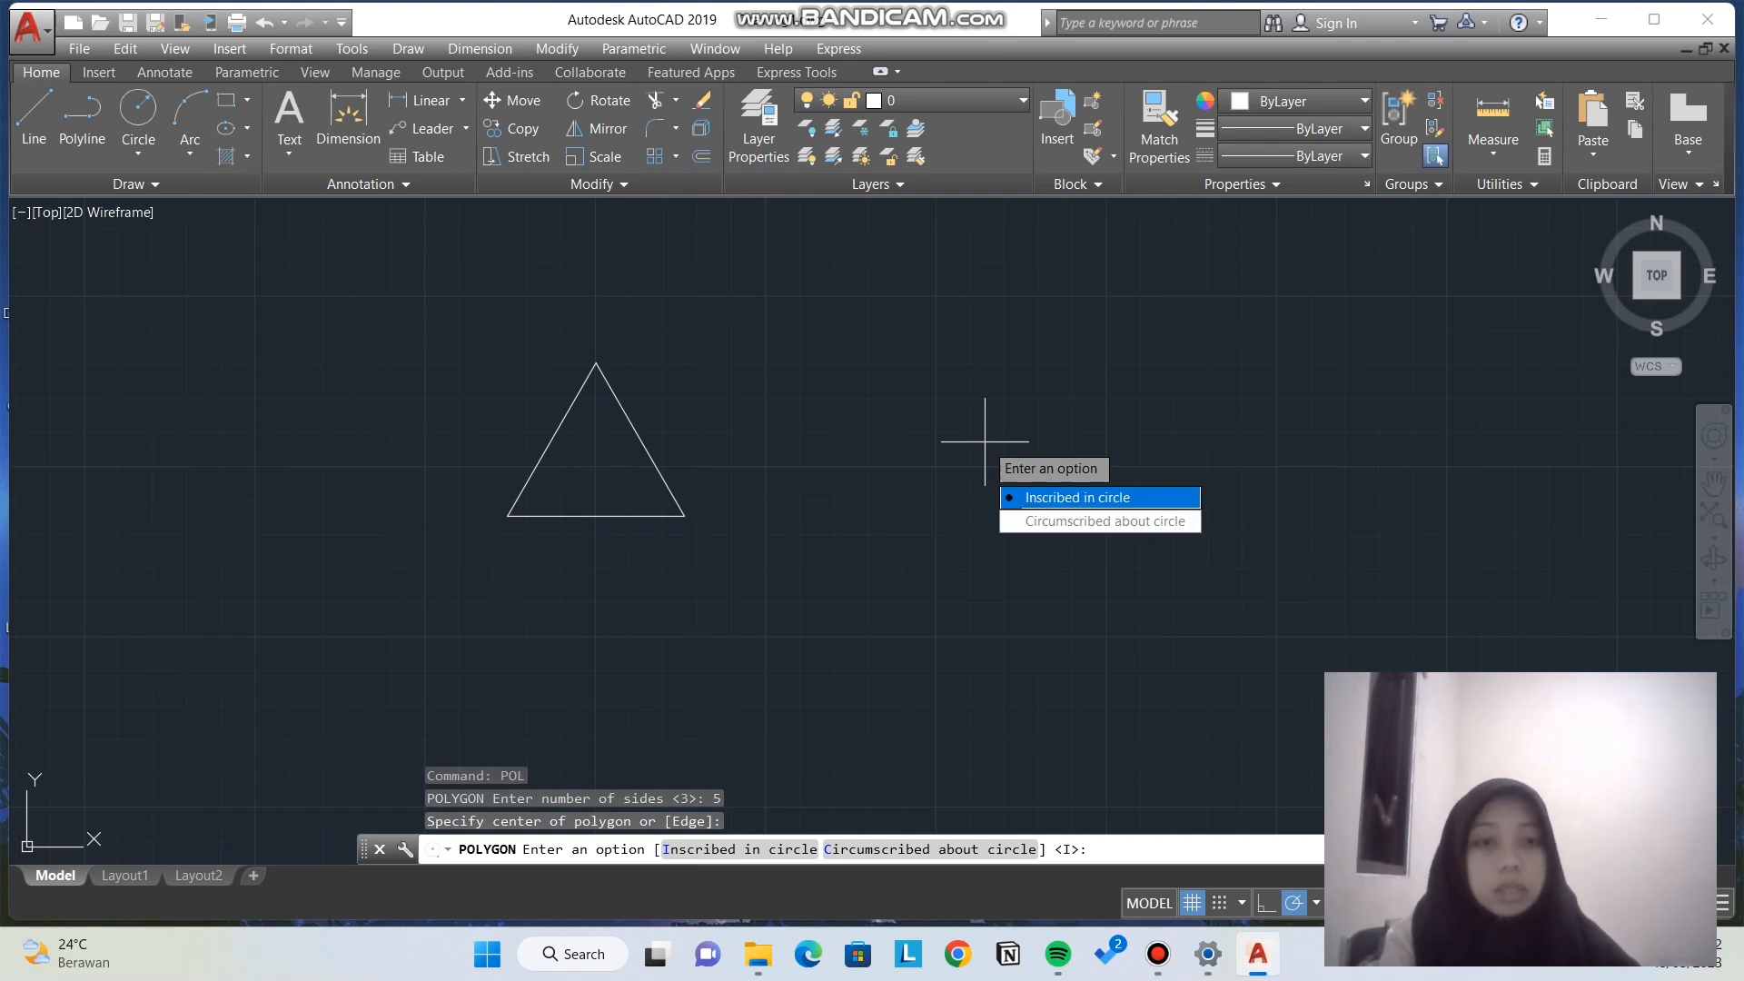
key(Return)
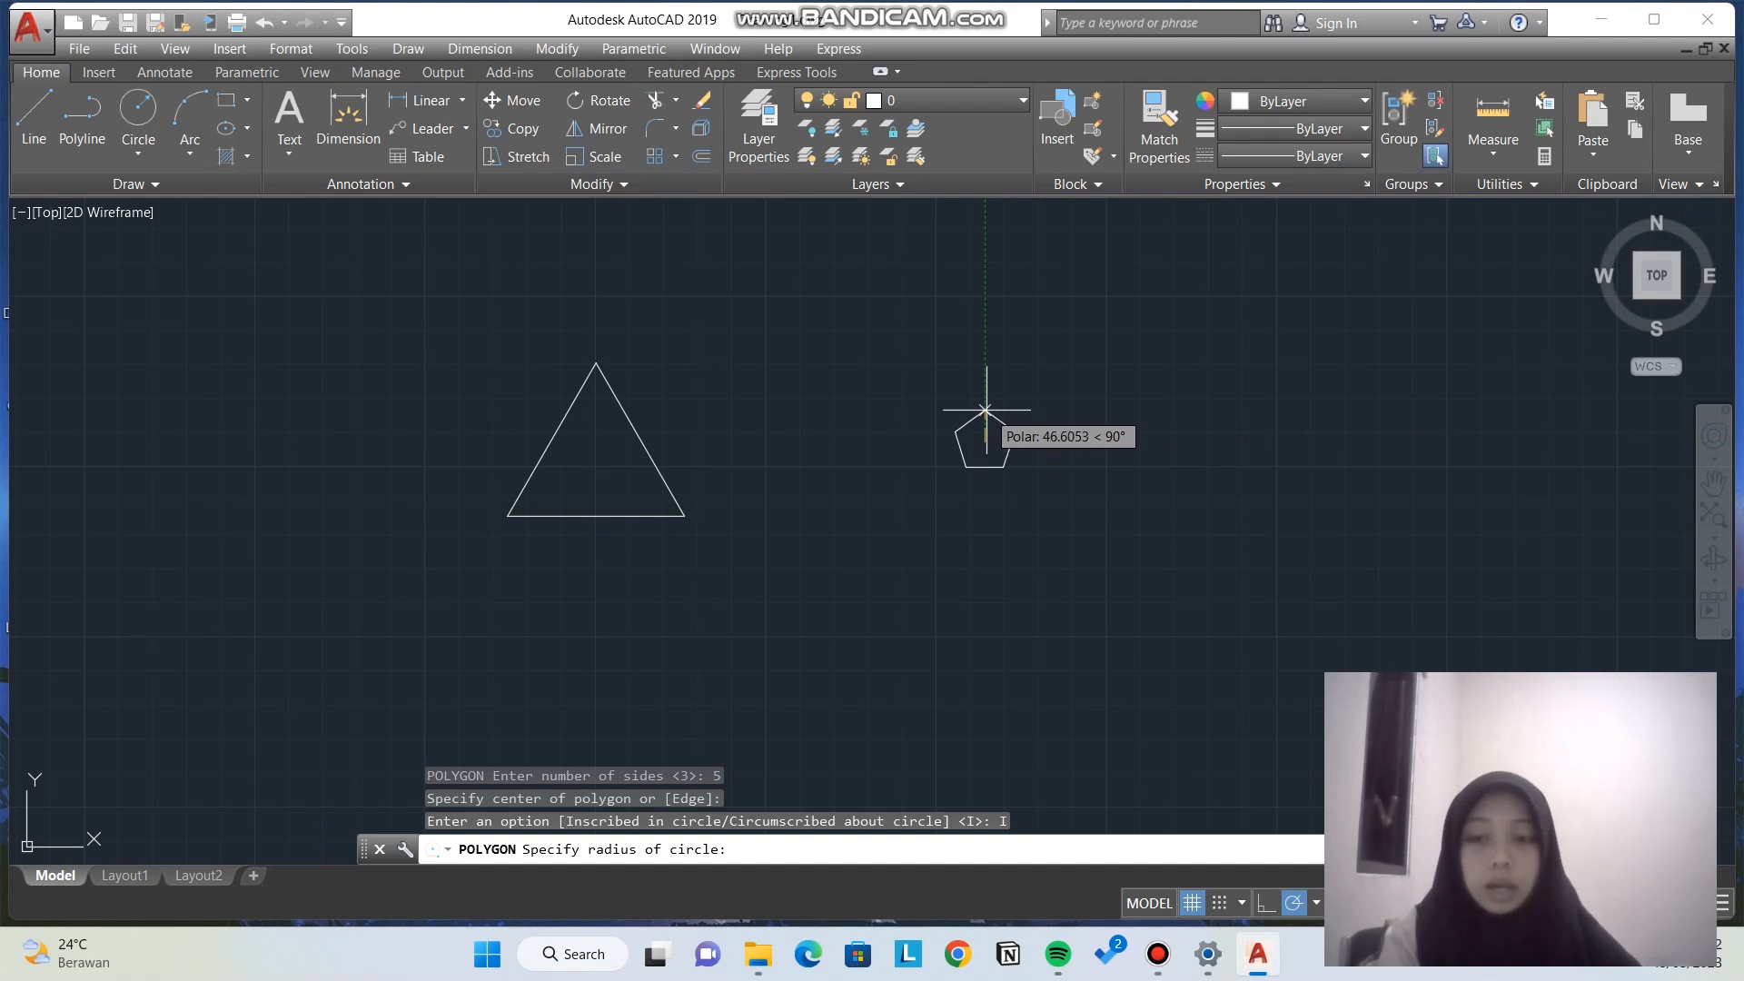
text(150)
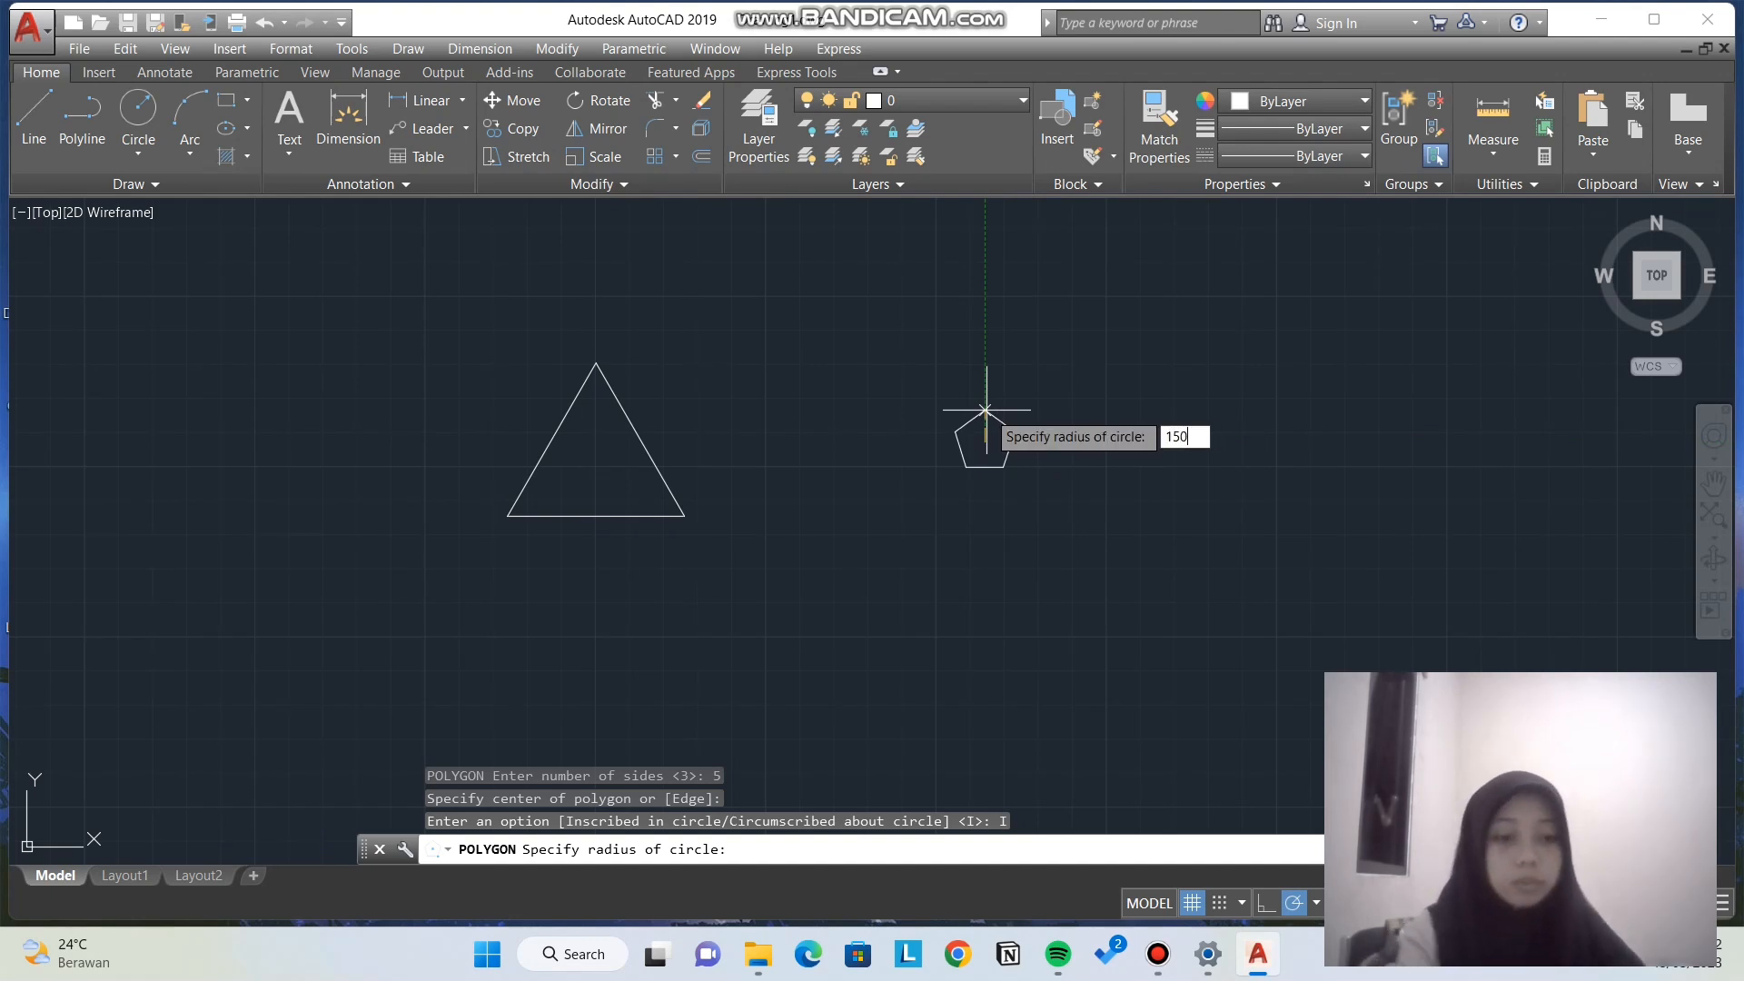
key(Return)
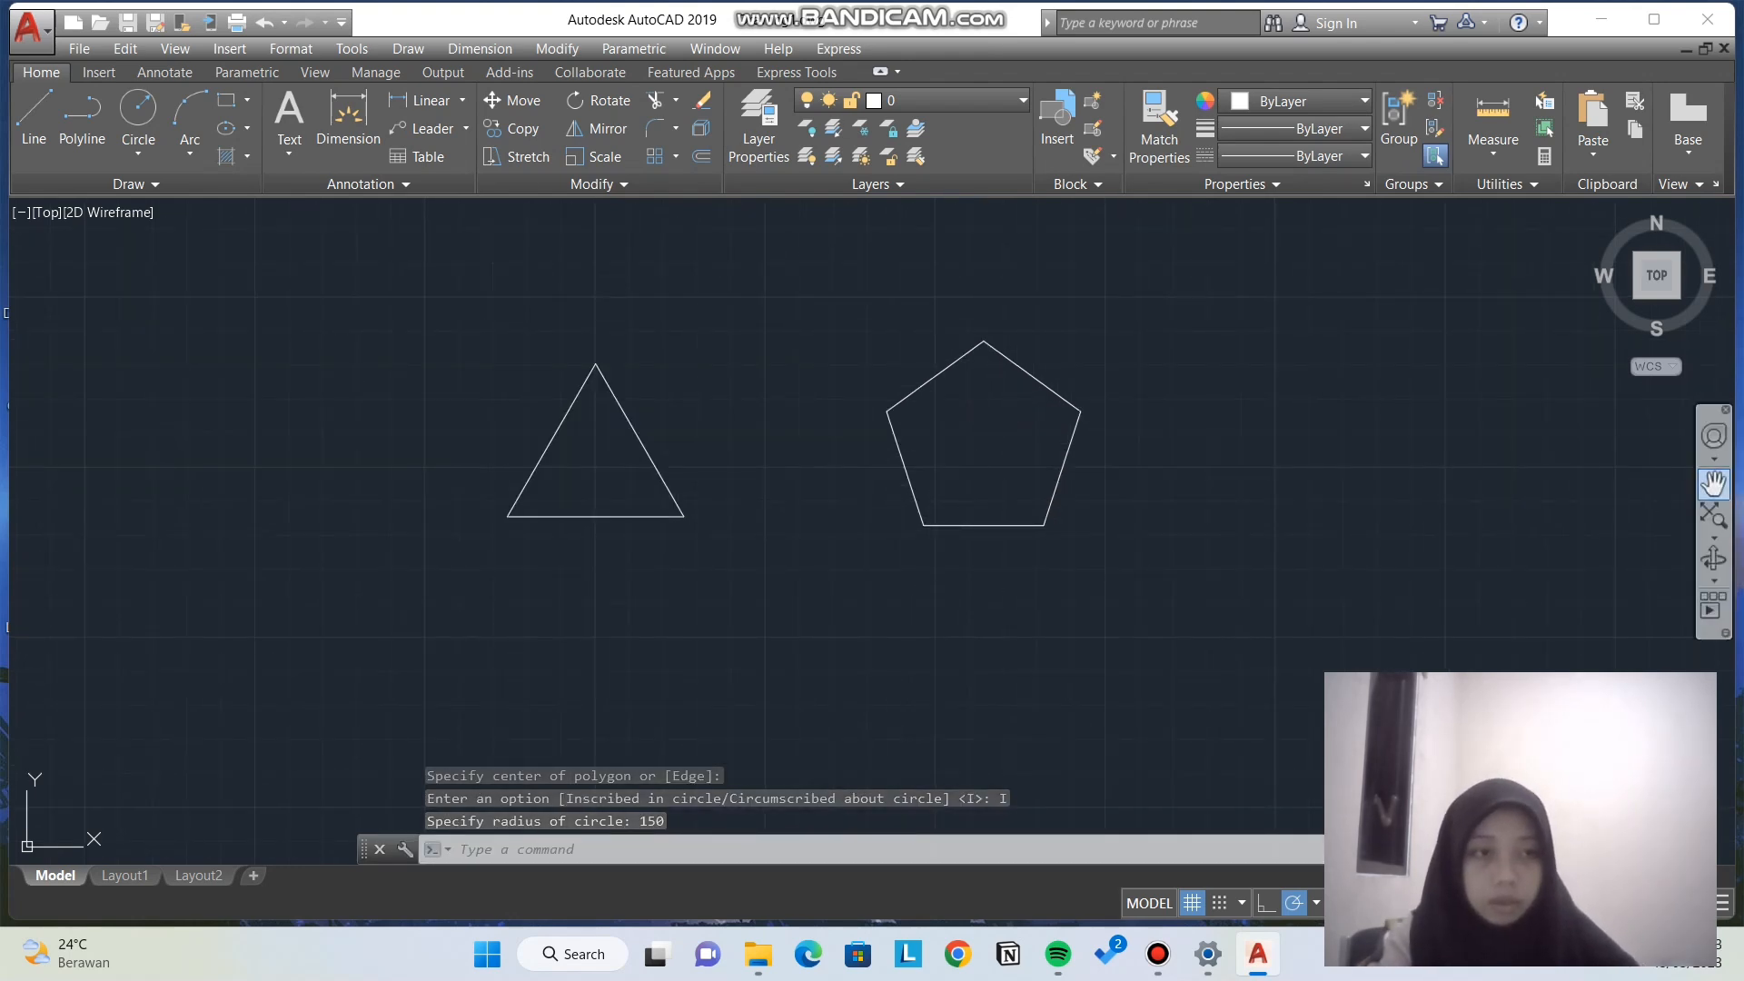
Step: Draw a 7-sided polygon in the empty area below the triangle, inscribed in a circle of radius 150
click(1714, 482)
drag(975, 599, 989, 400)
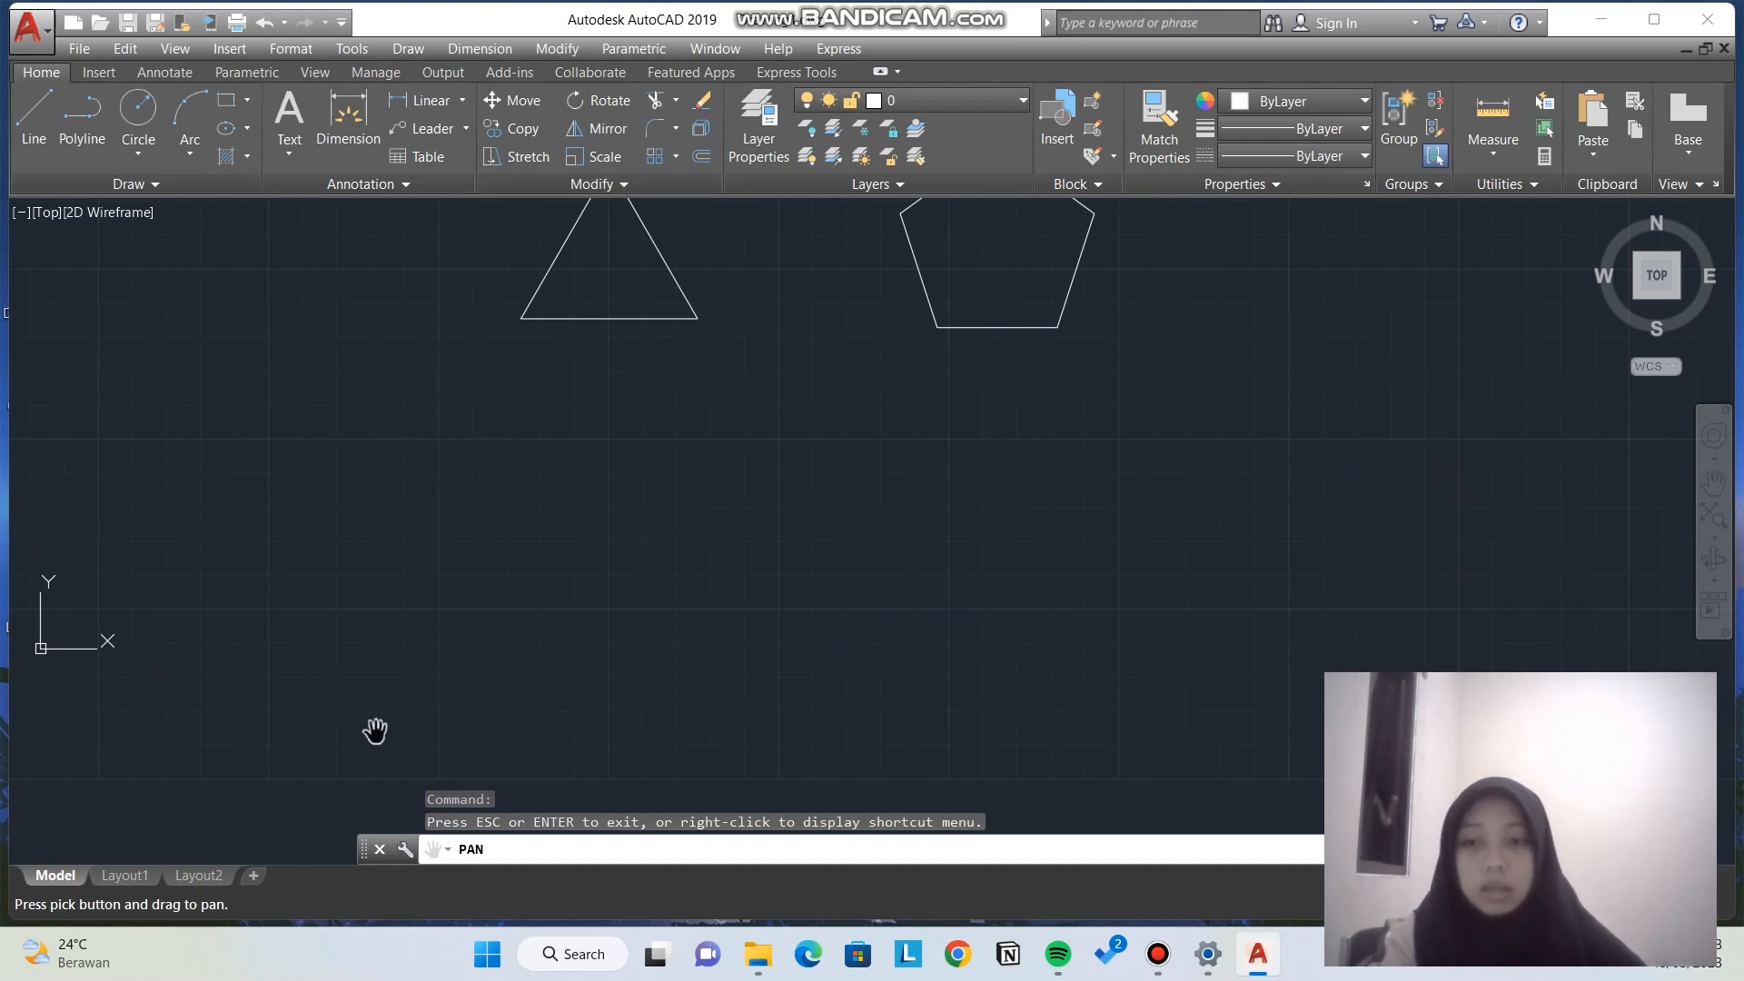
key(Escape)
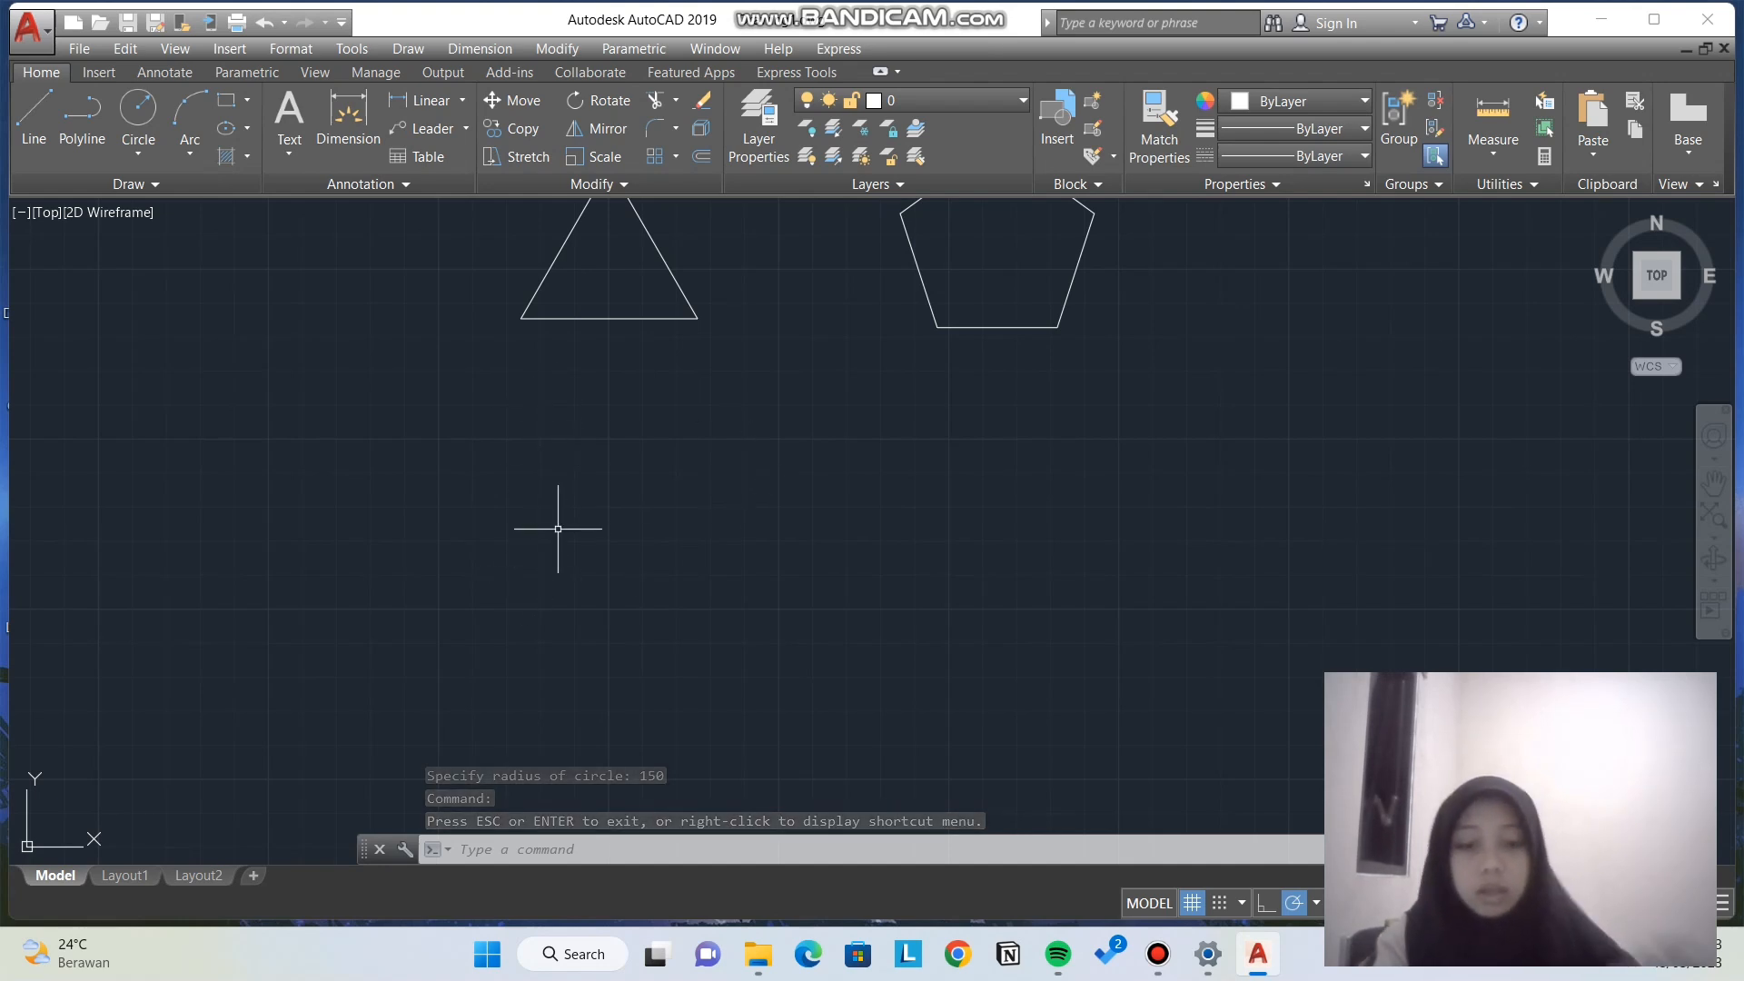
text(pol)
key(Return)
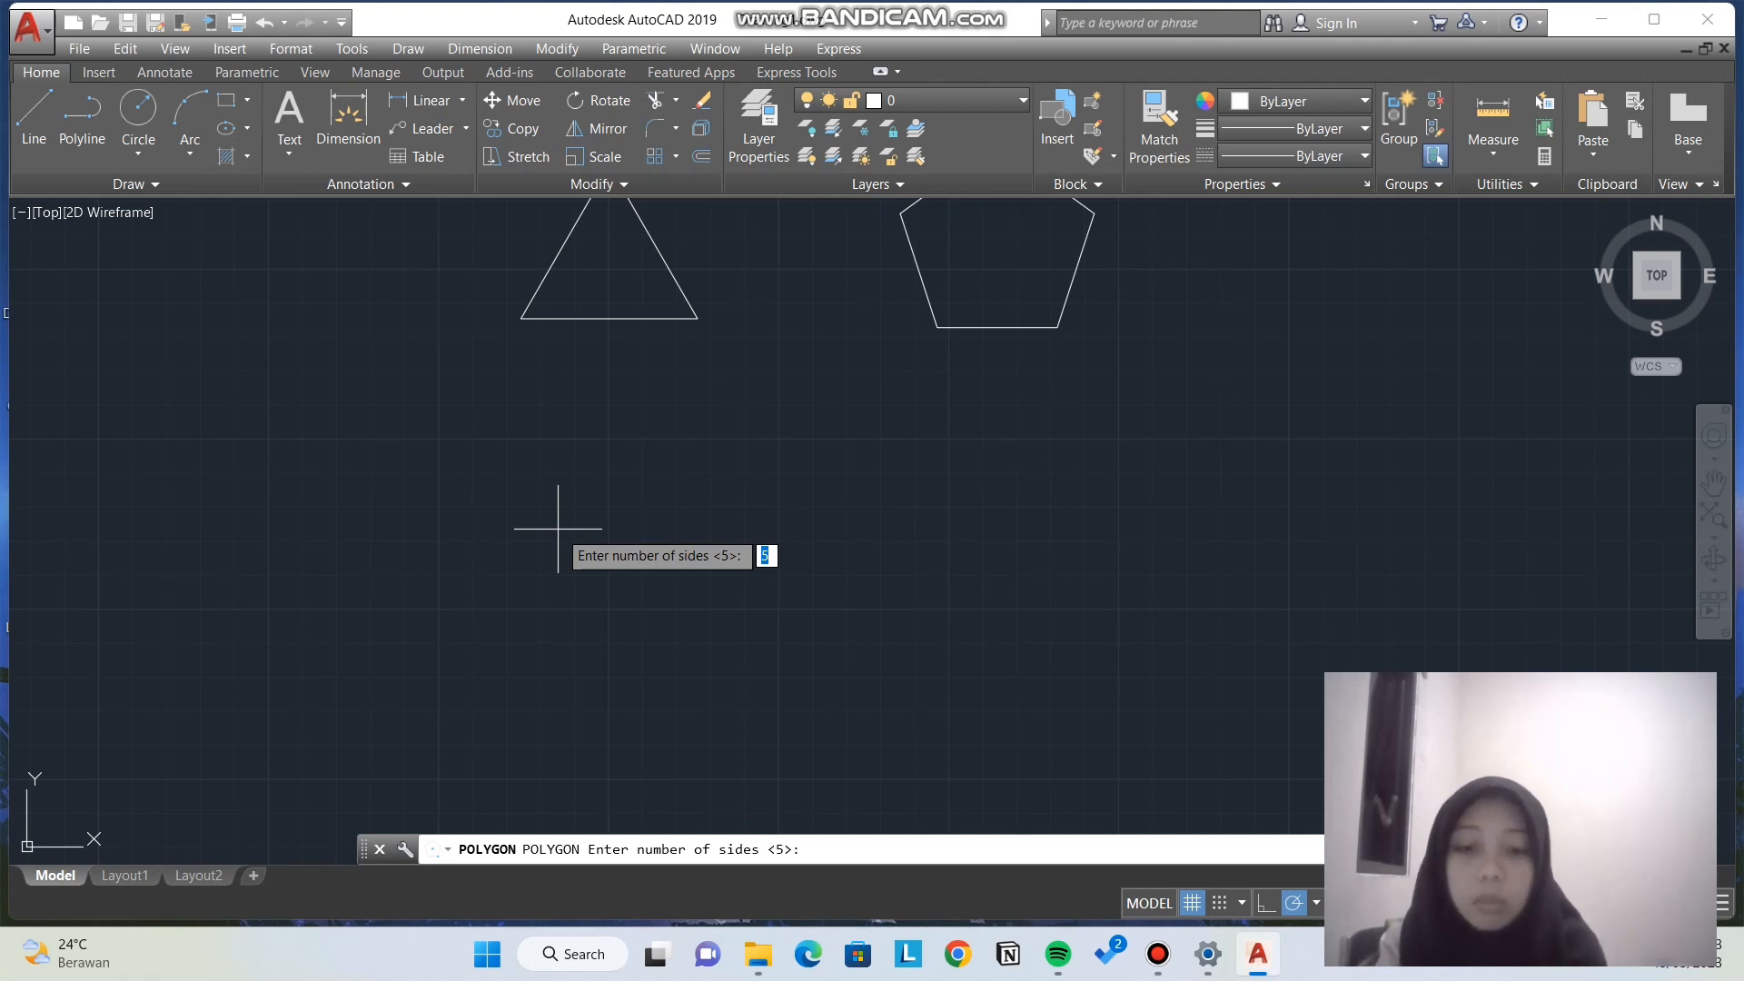
text(7)
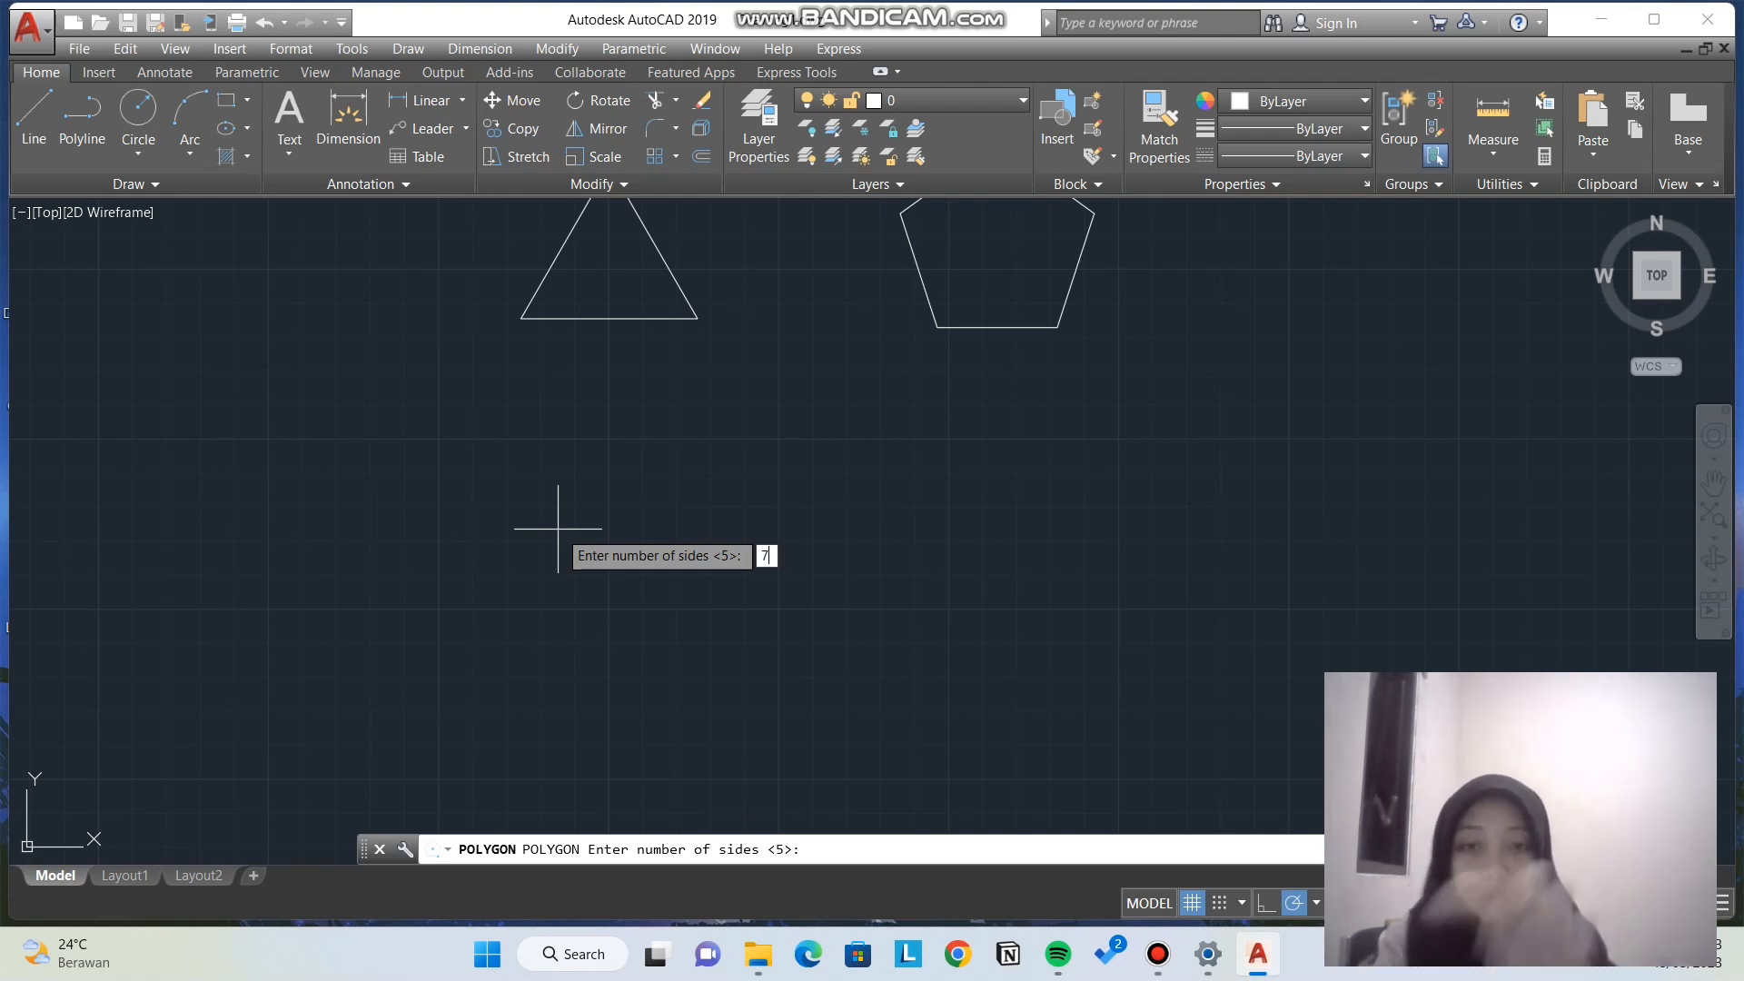
key(Return)
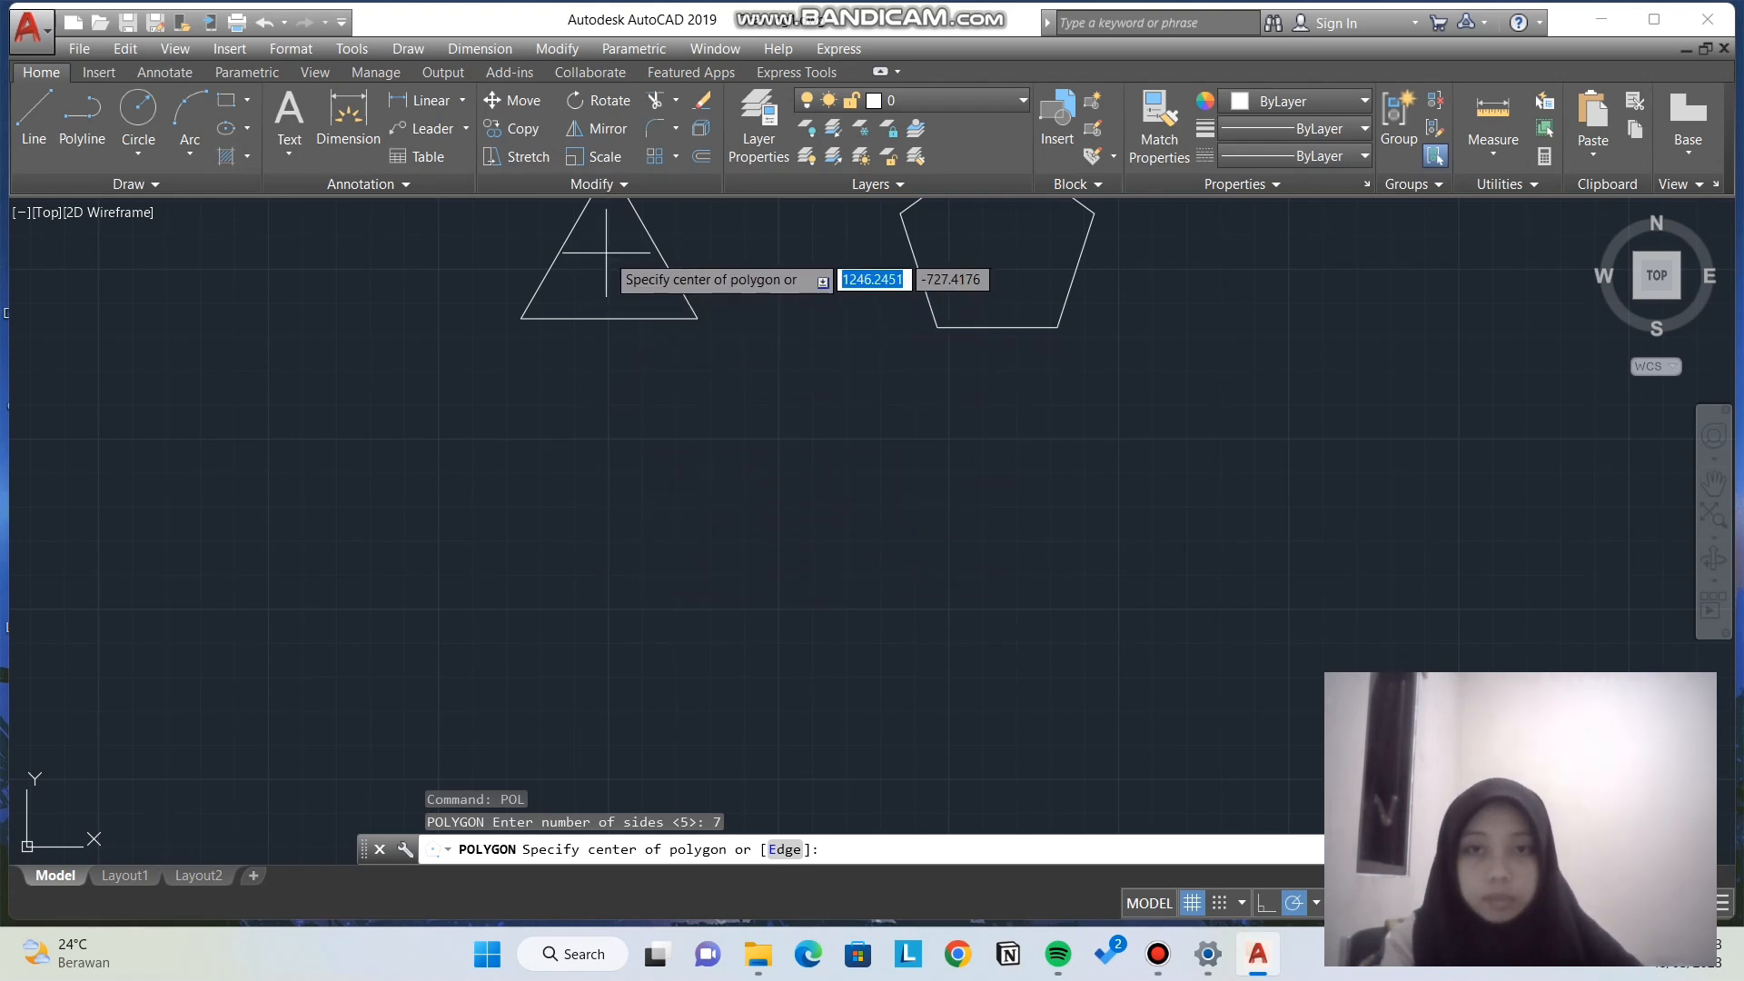
click(607, 572)
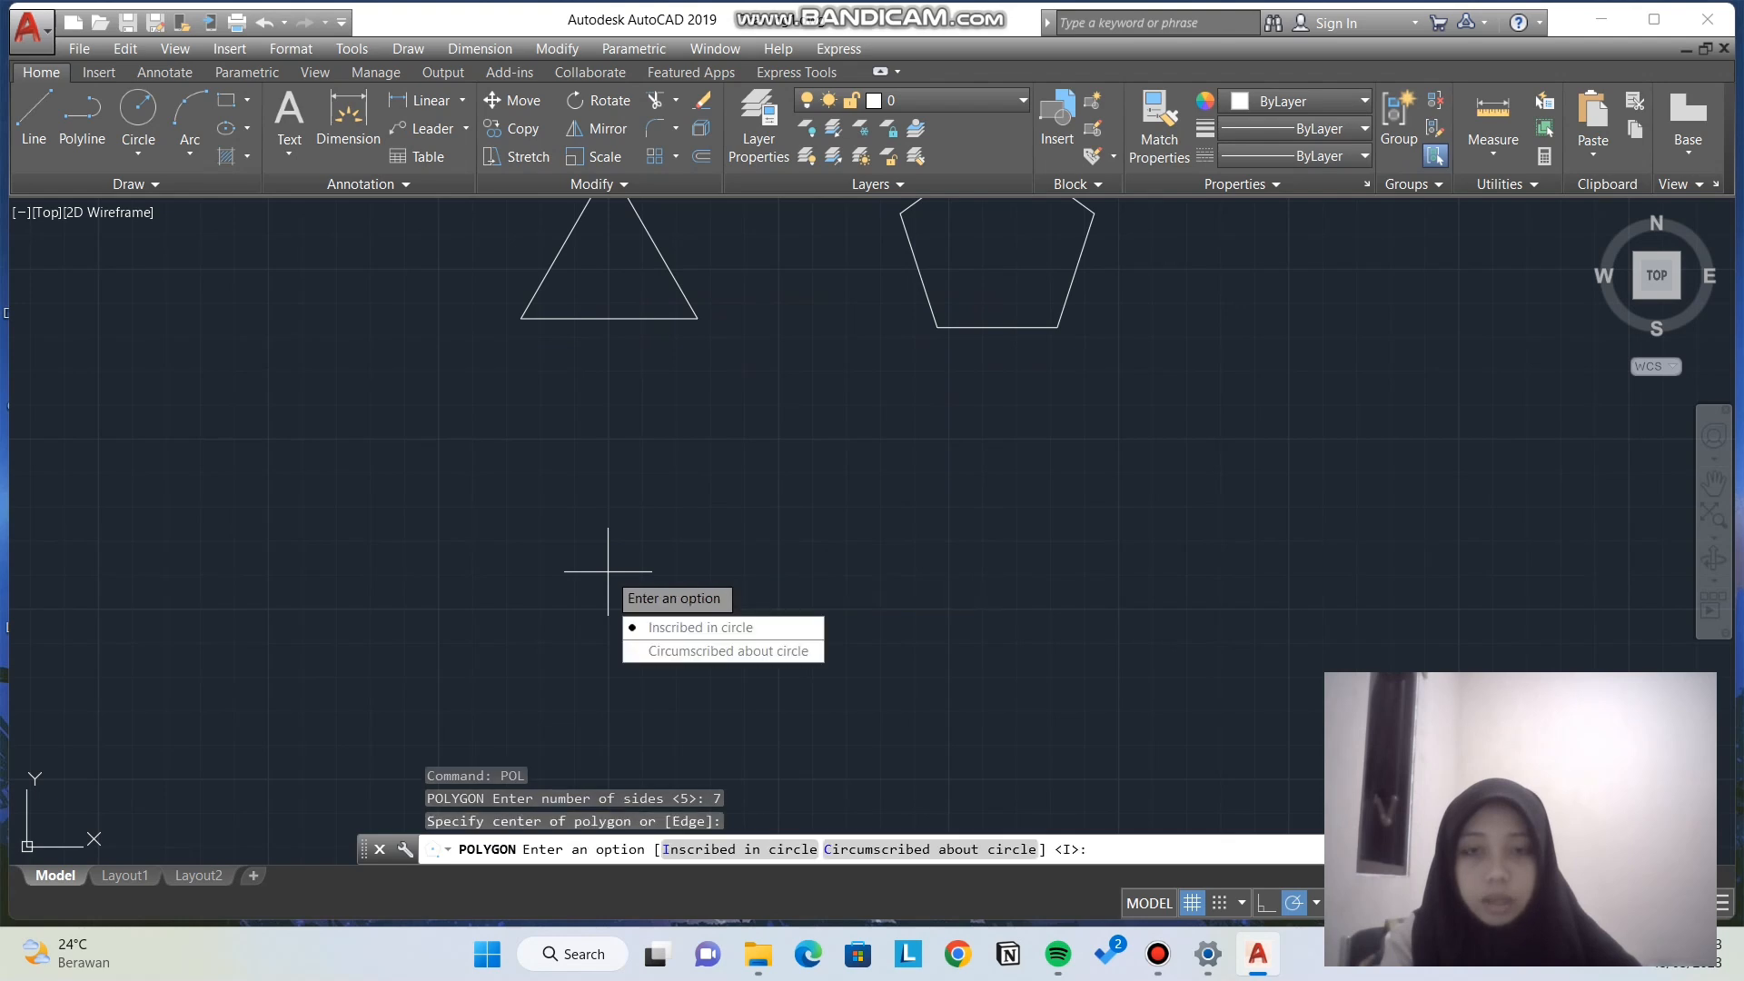
key(Down)
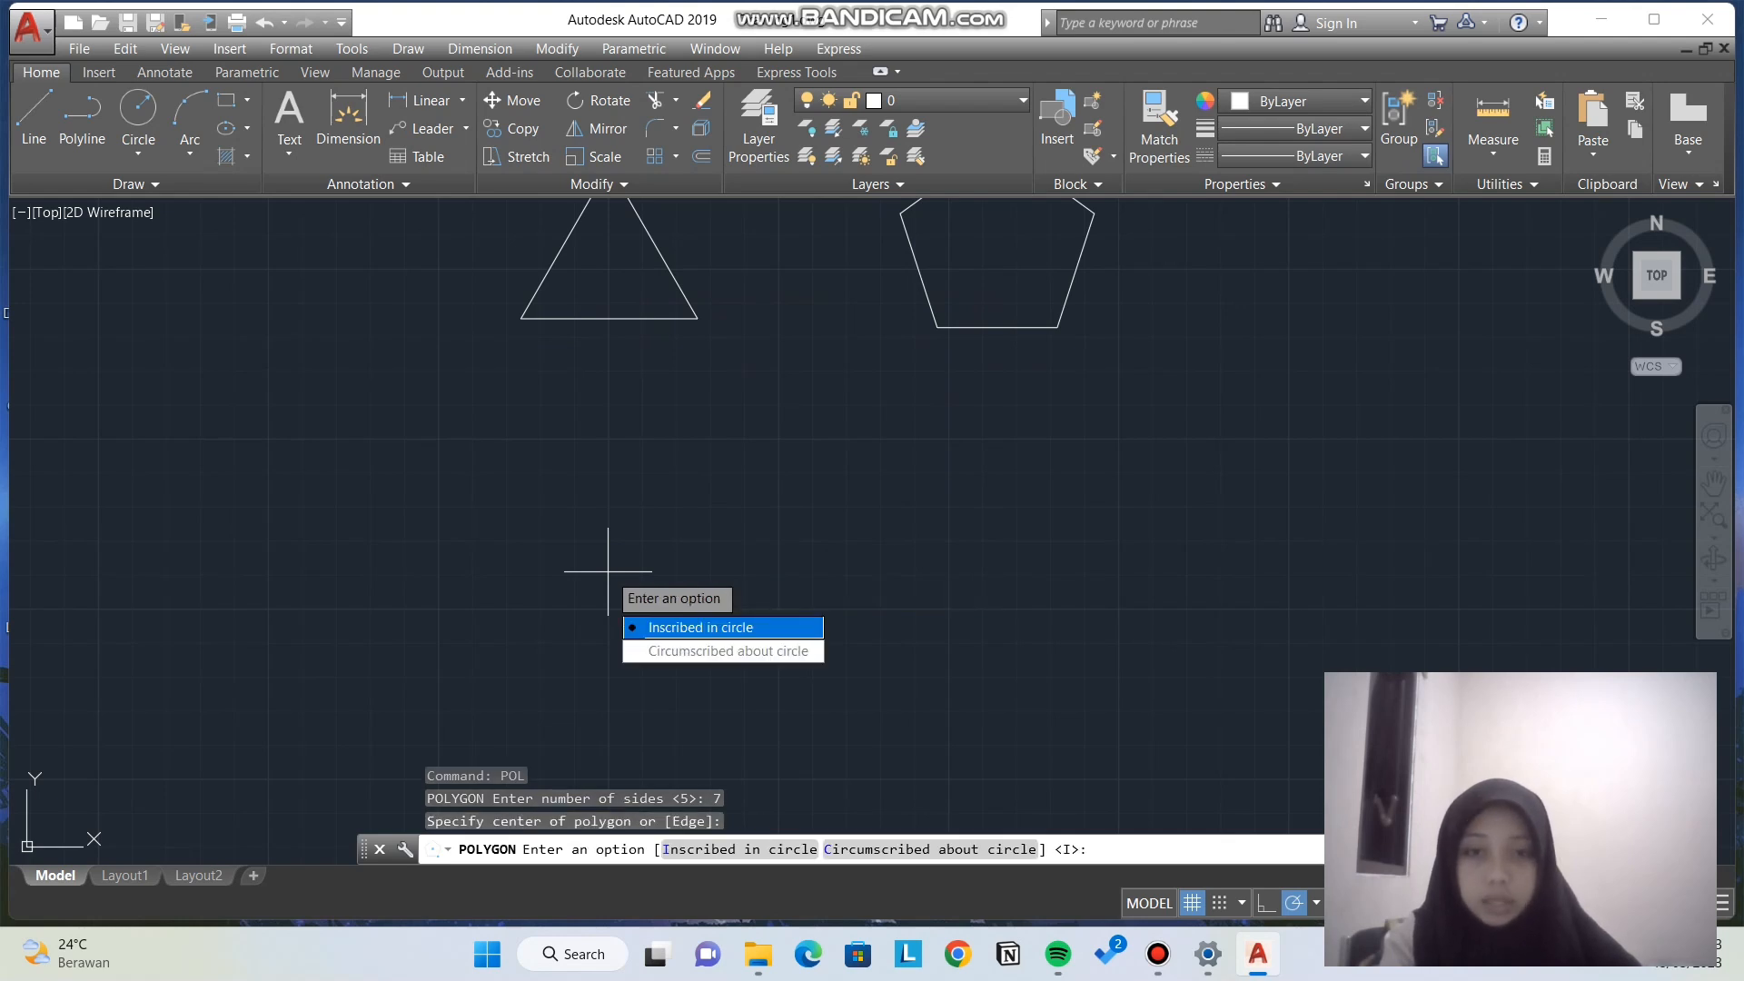
key(Return)
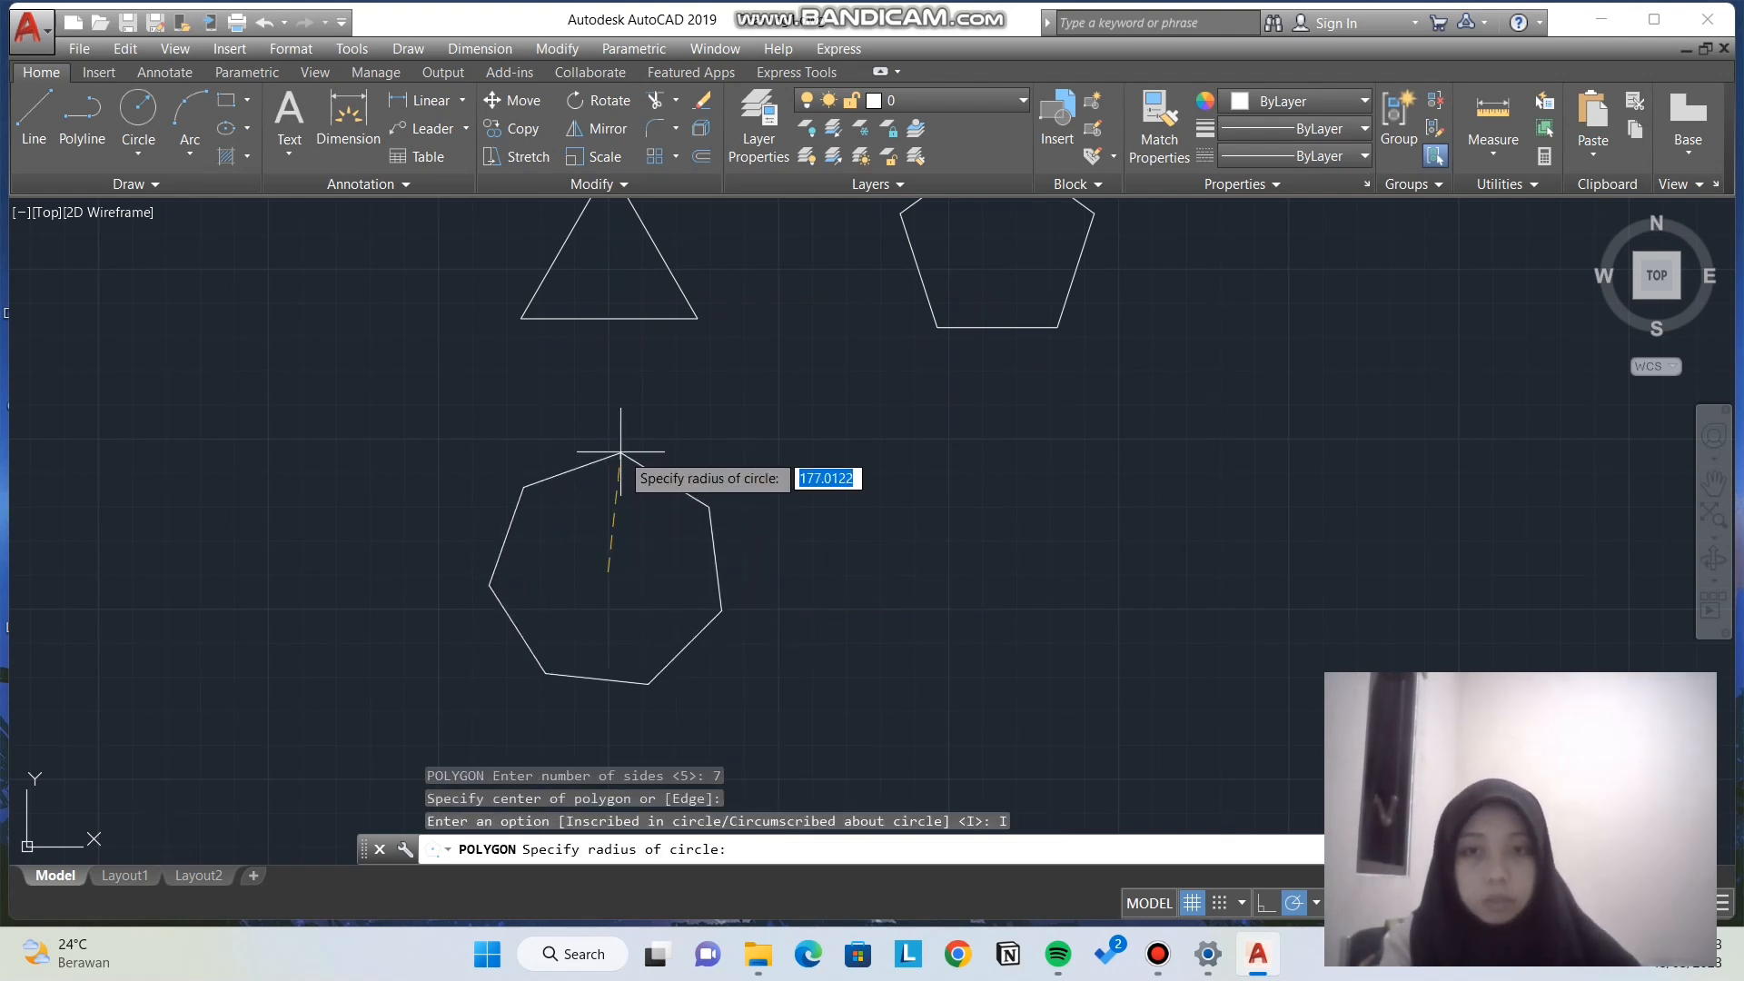
text(150)
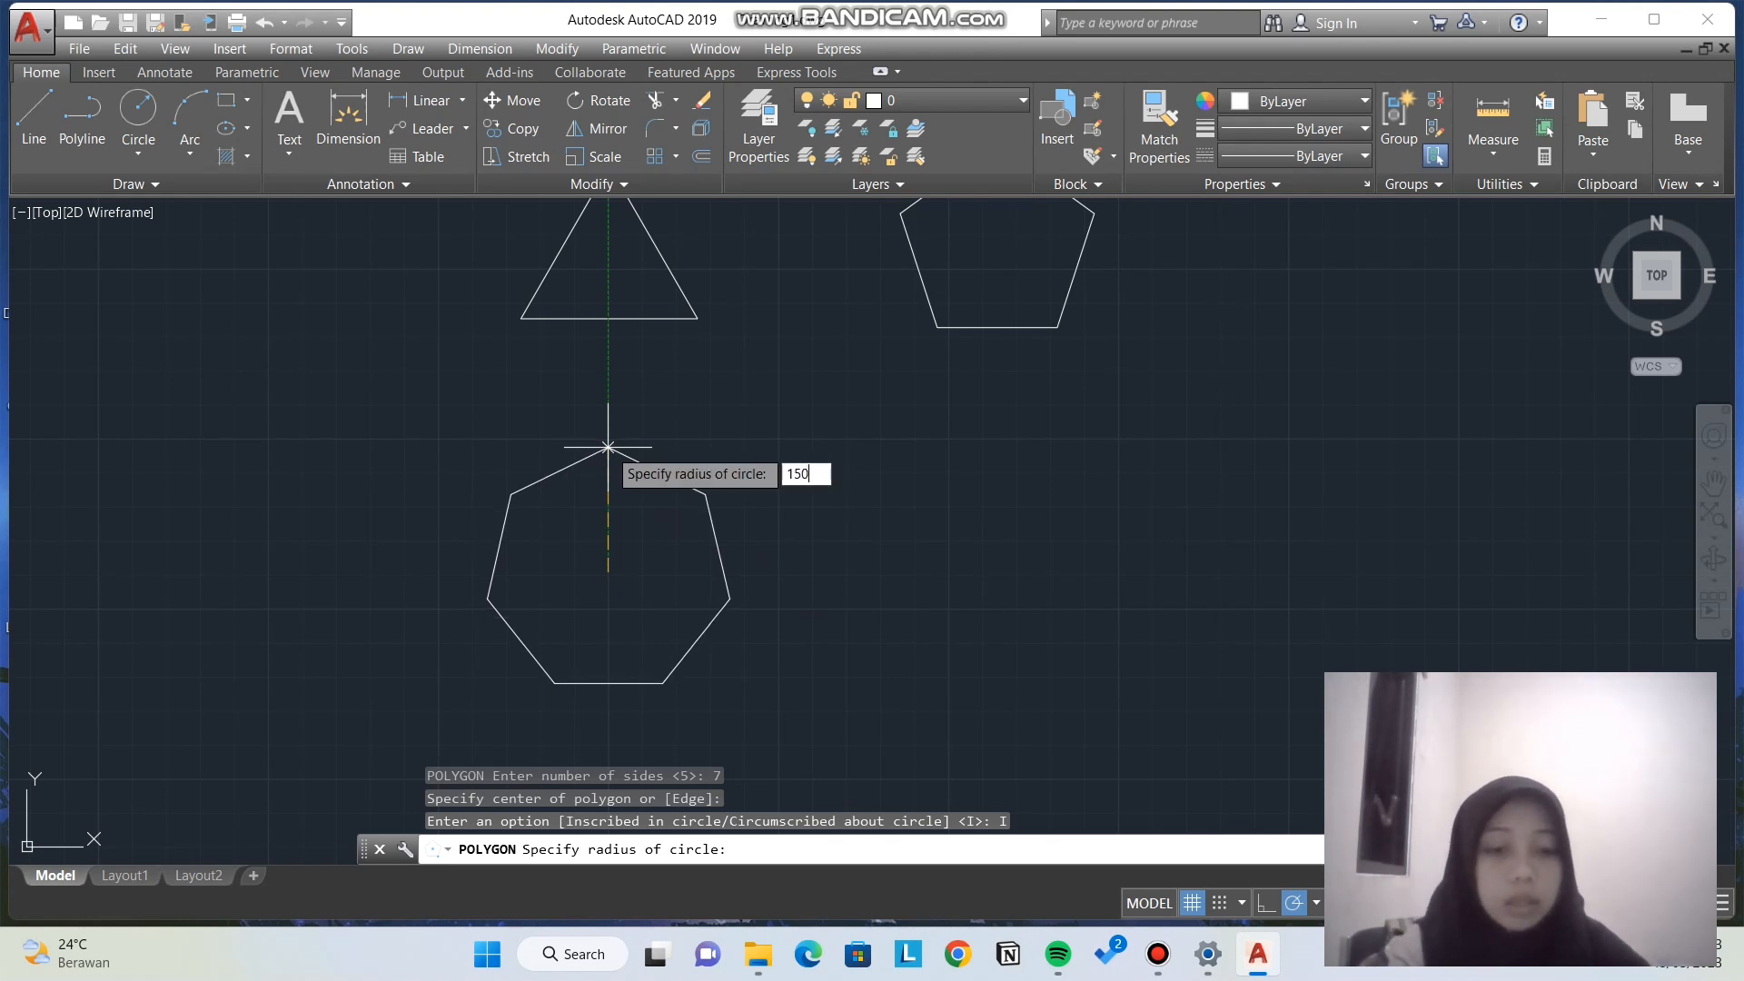
key(Return)
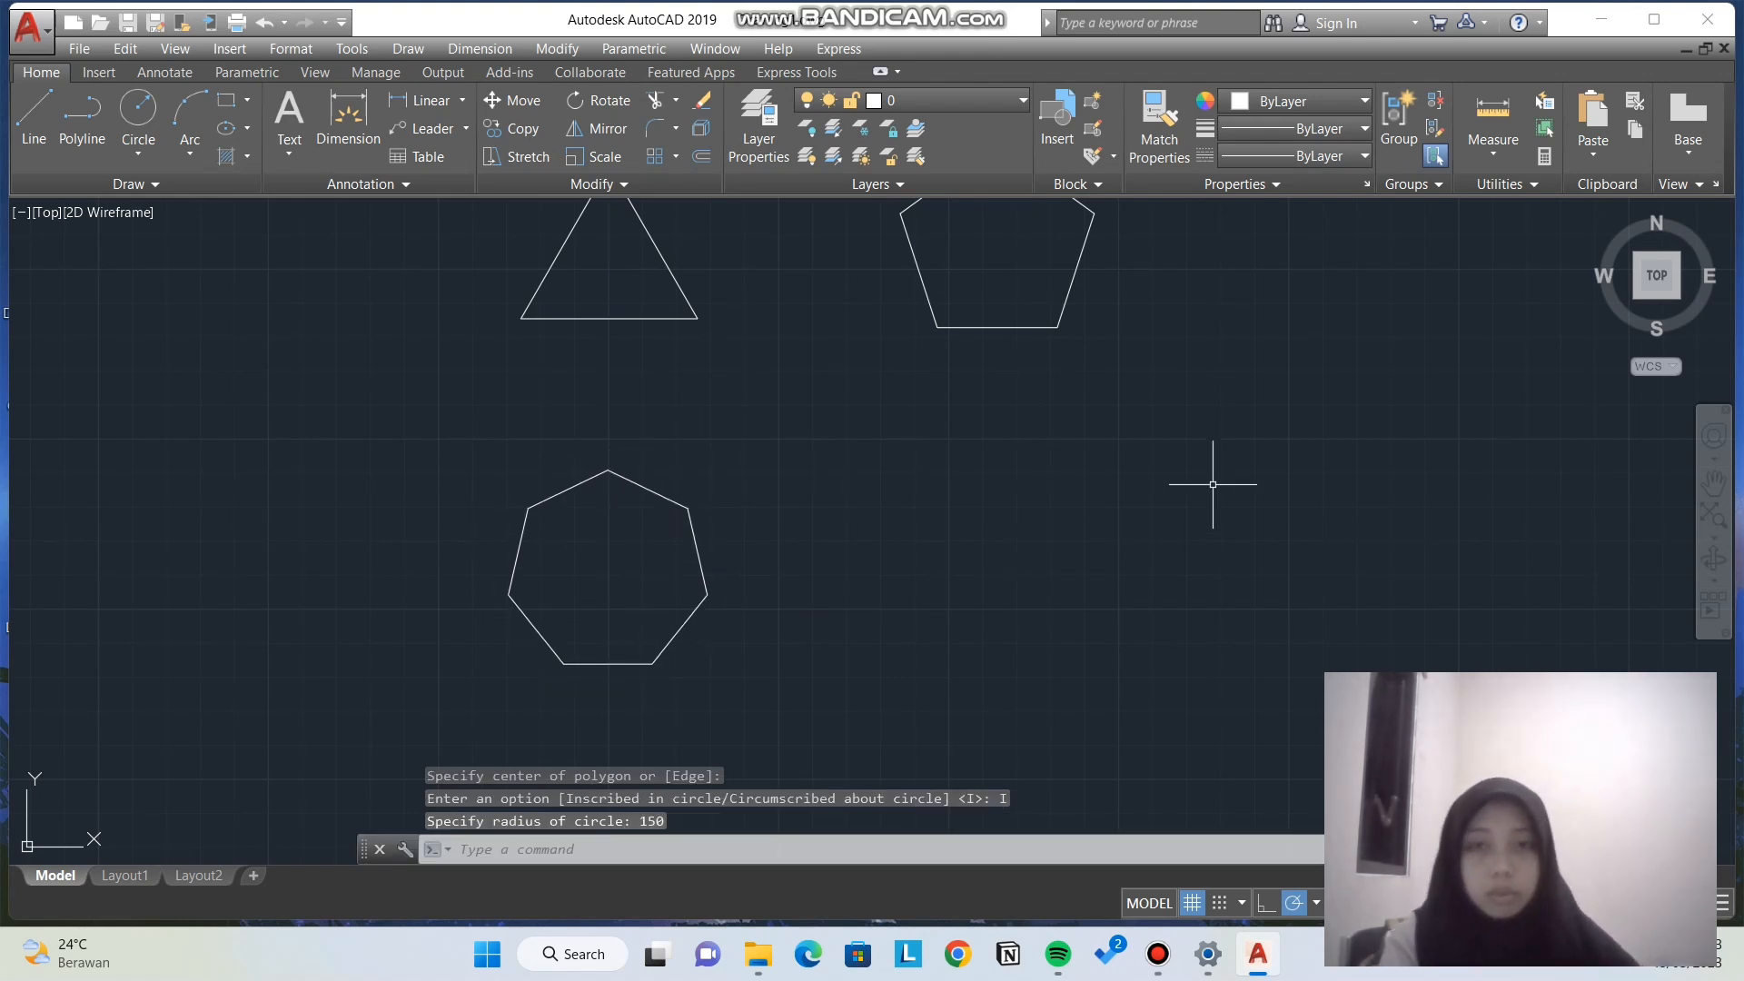
scroll(965, 584, up, 1)
scroll(966, 582, down, 1)
scroll(967, 582, down, 1)
scroll(966, 582, up, 1)
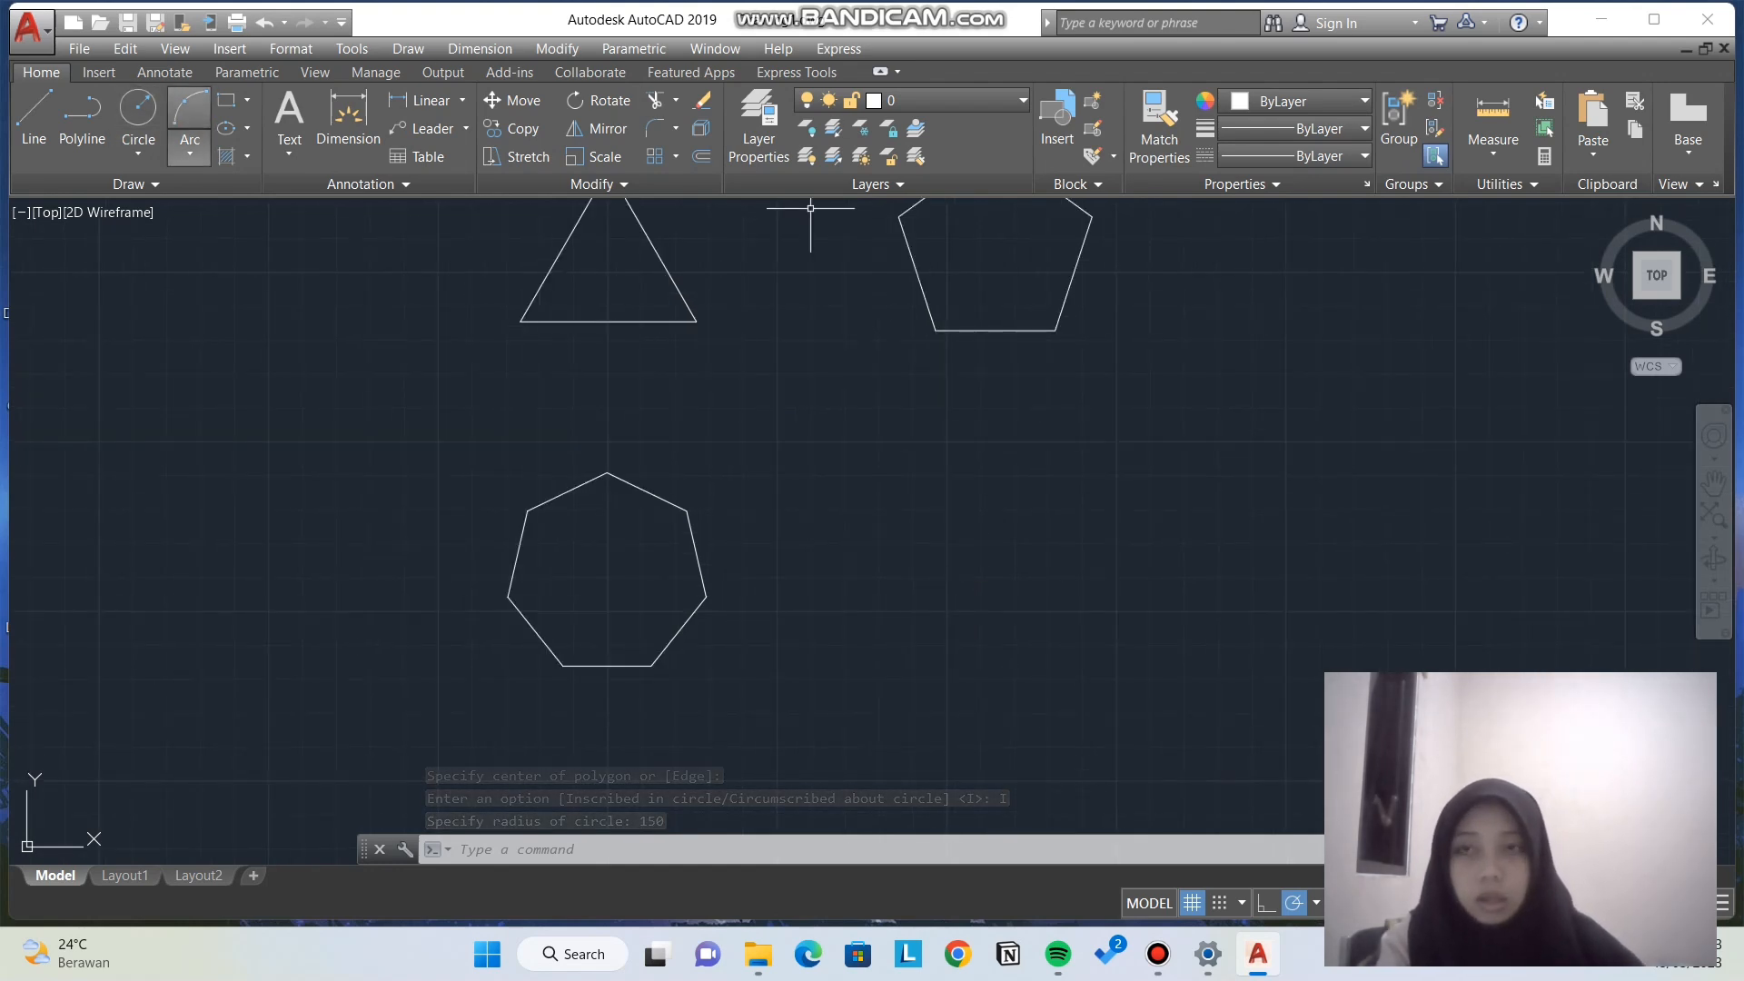
Step: Draw a 10-sided polygon beside the heptagon, below the pentagon, circumscribed about a circle of radius 150
text(pol)
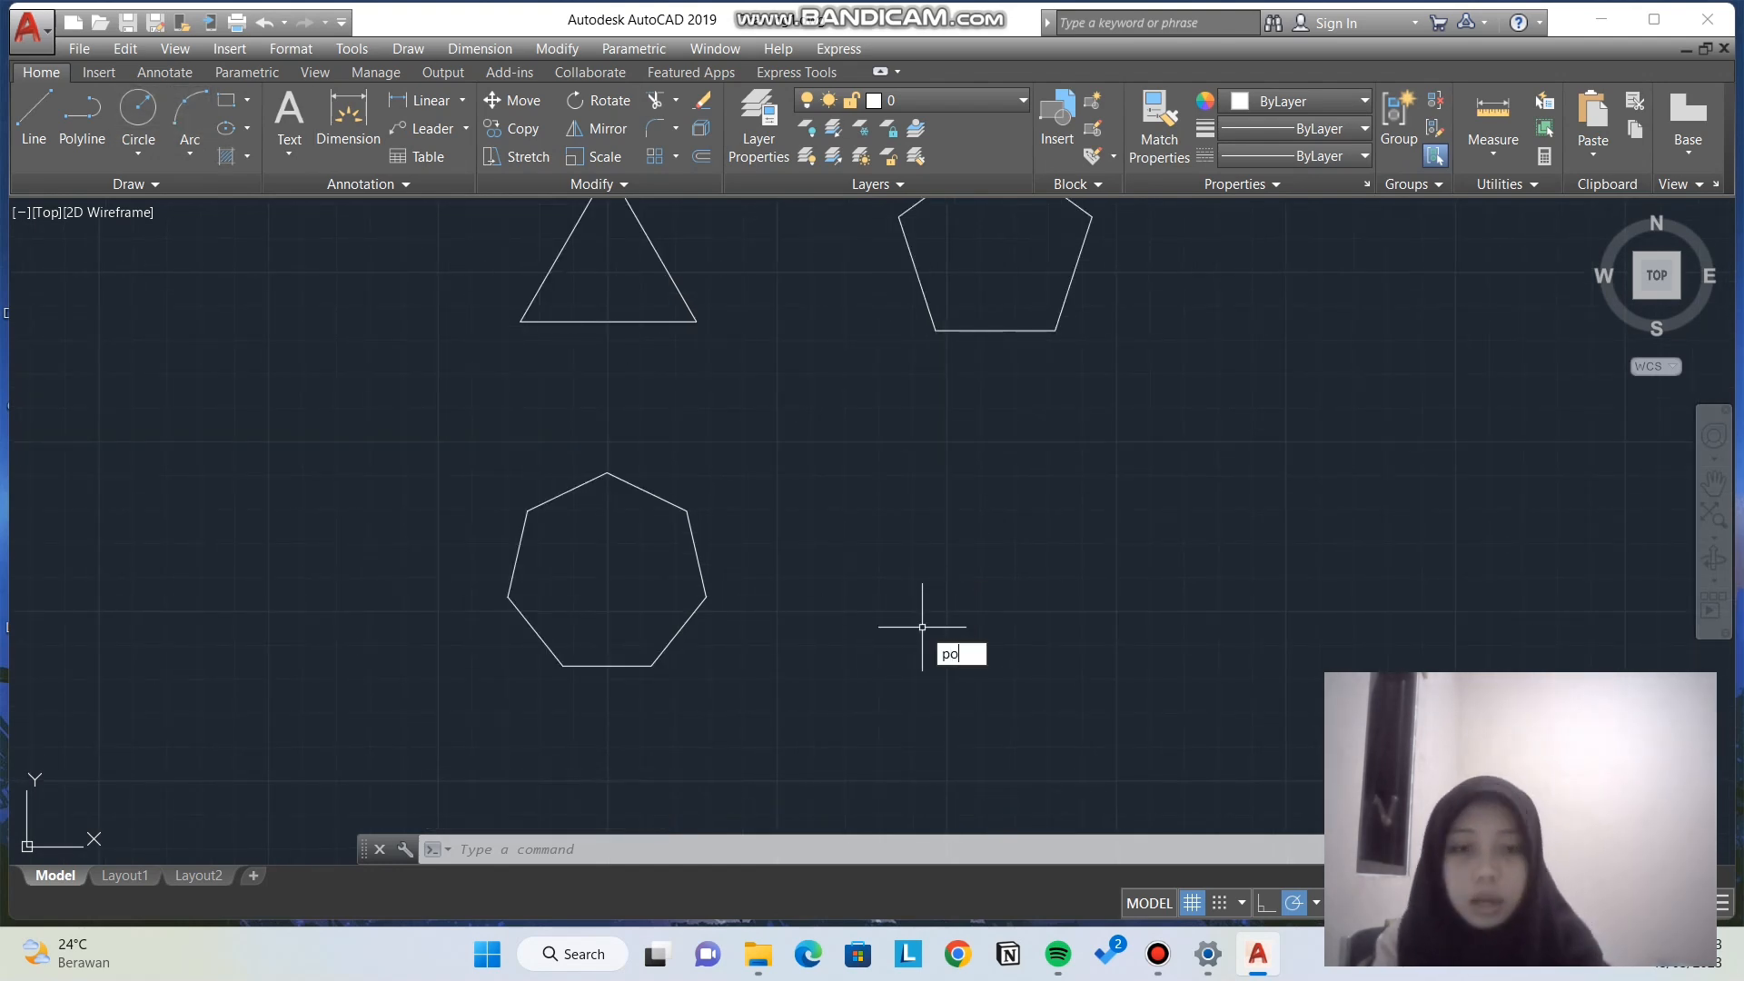
key(Return)
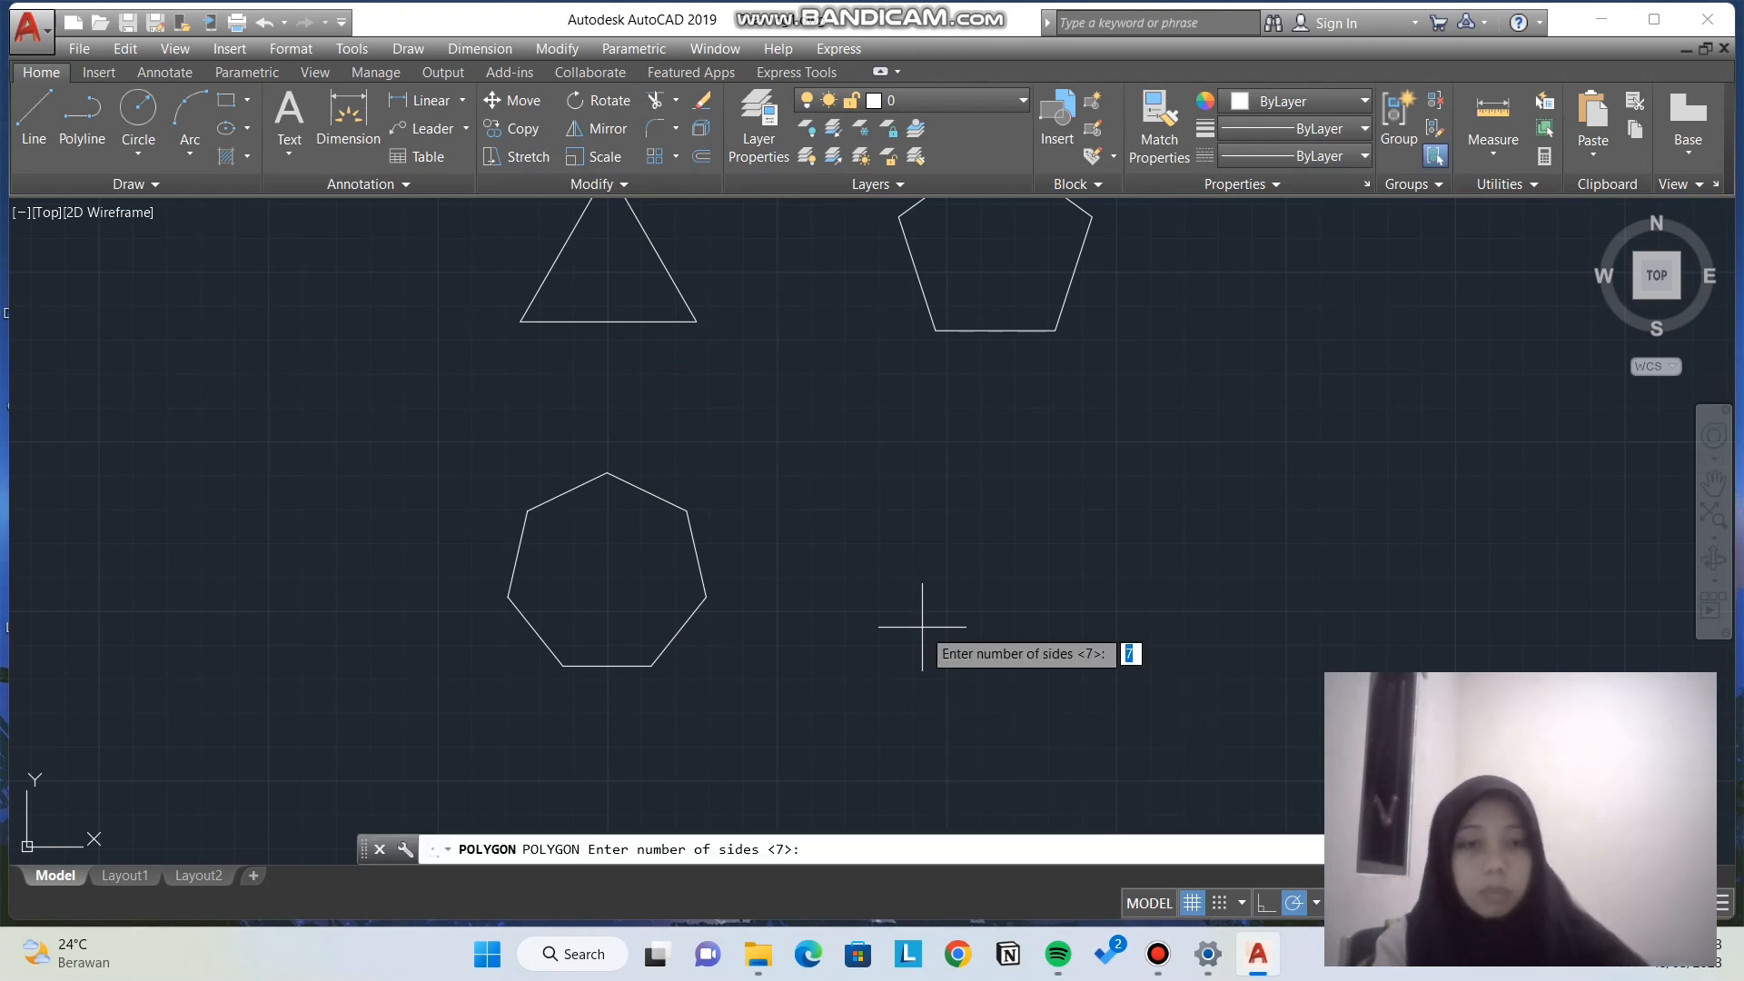
text(10)
key(Return)
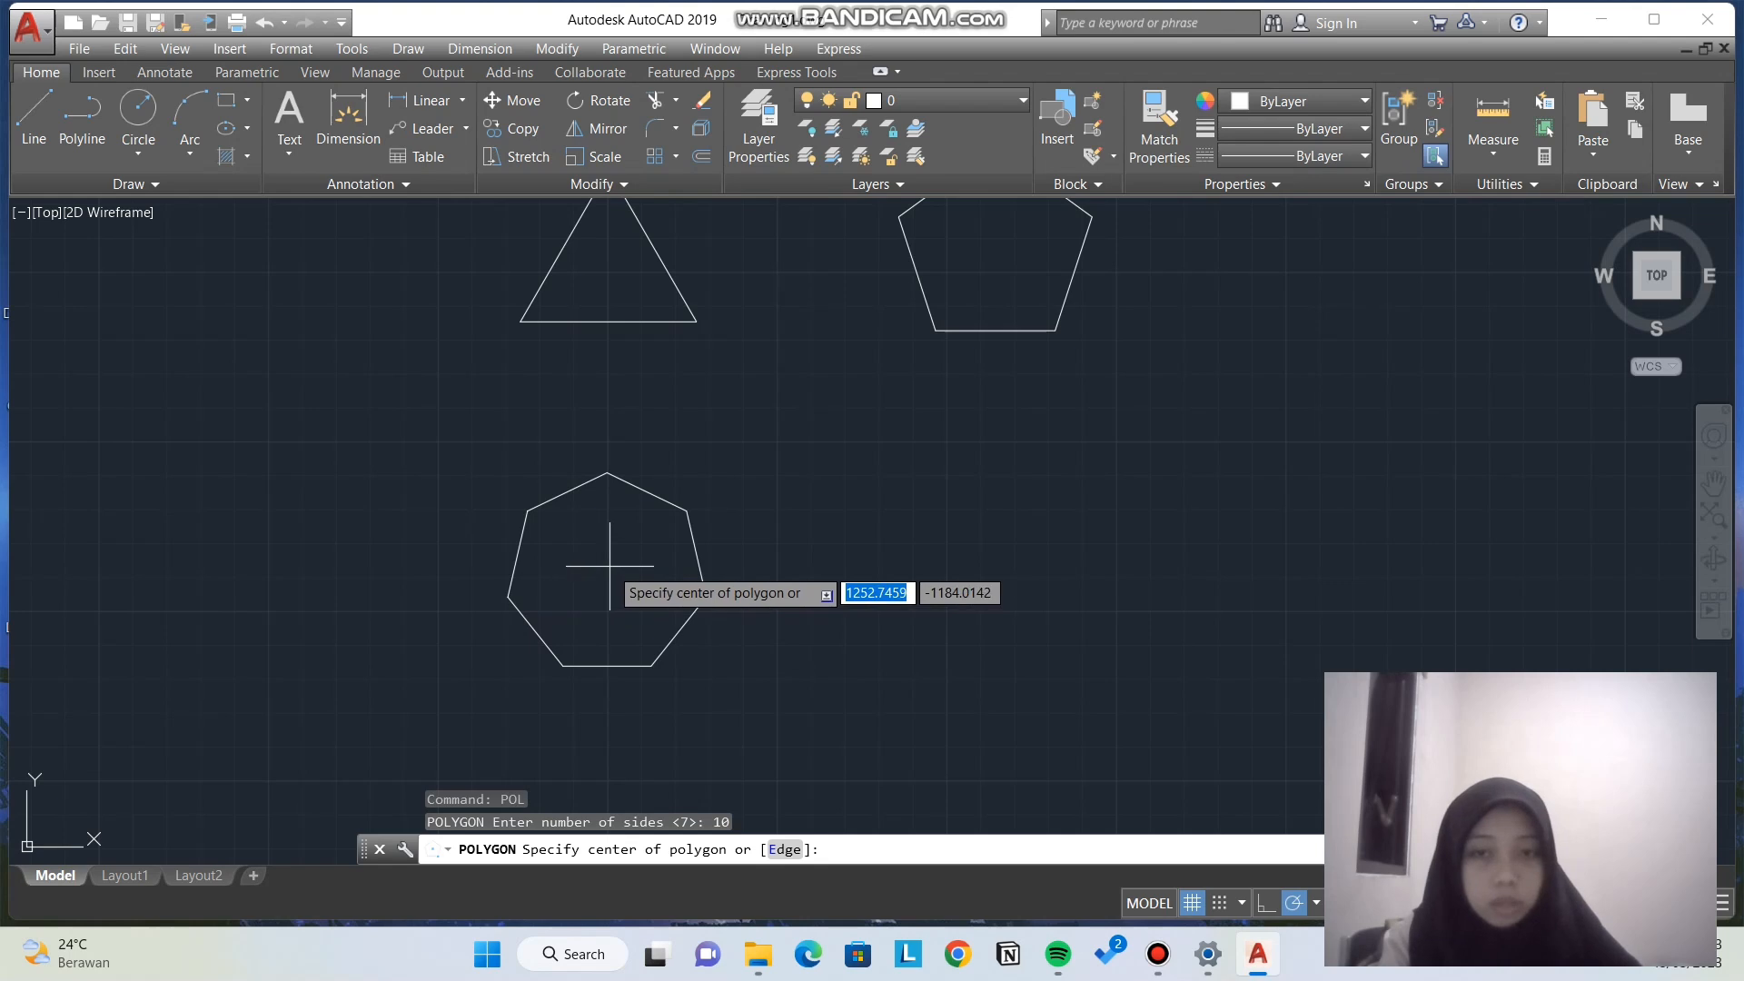
click(1008, 587)
key(Down)
key(Down)
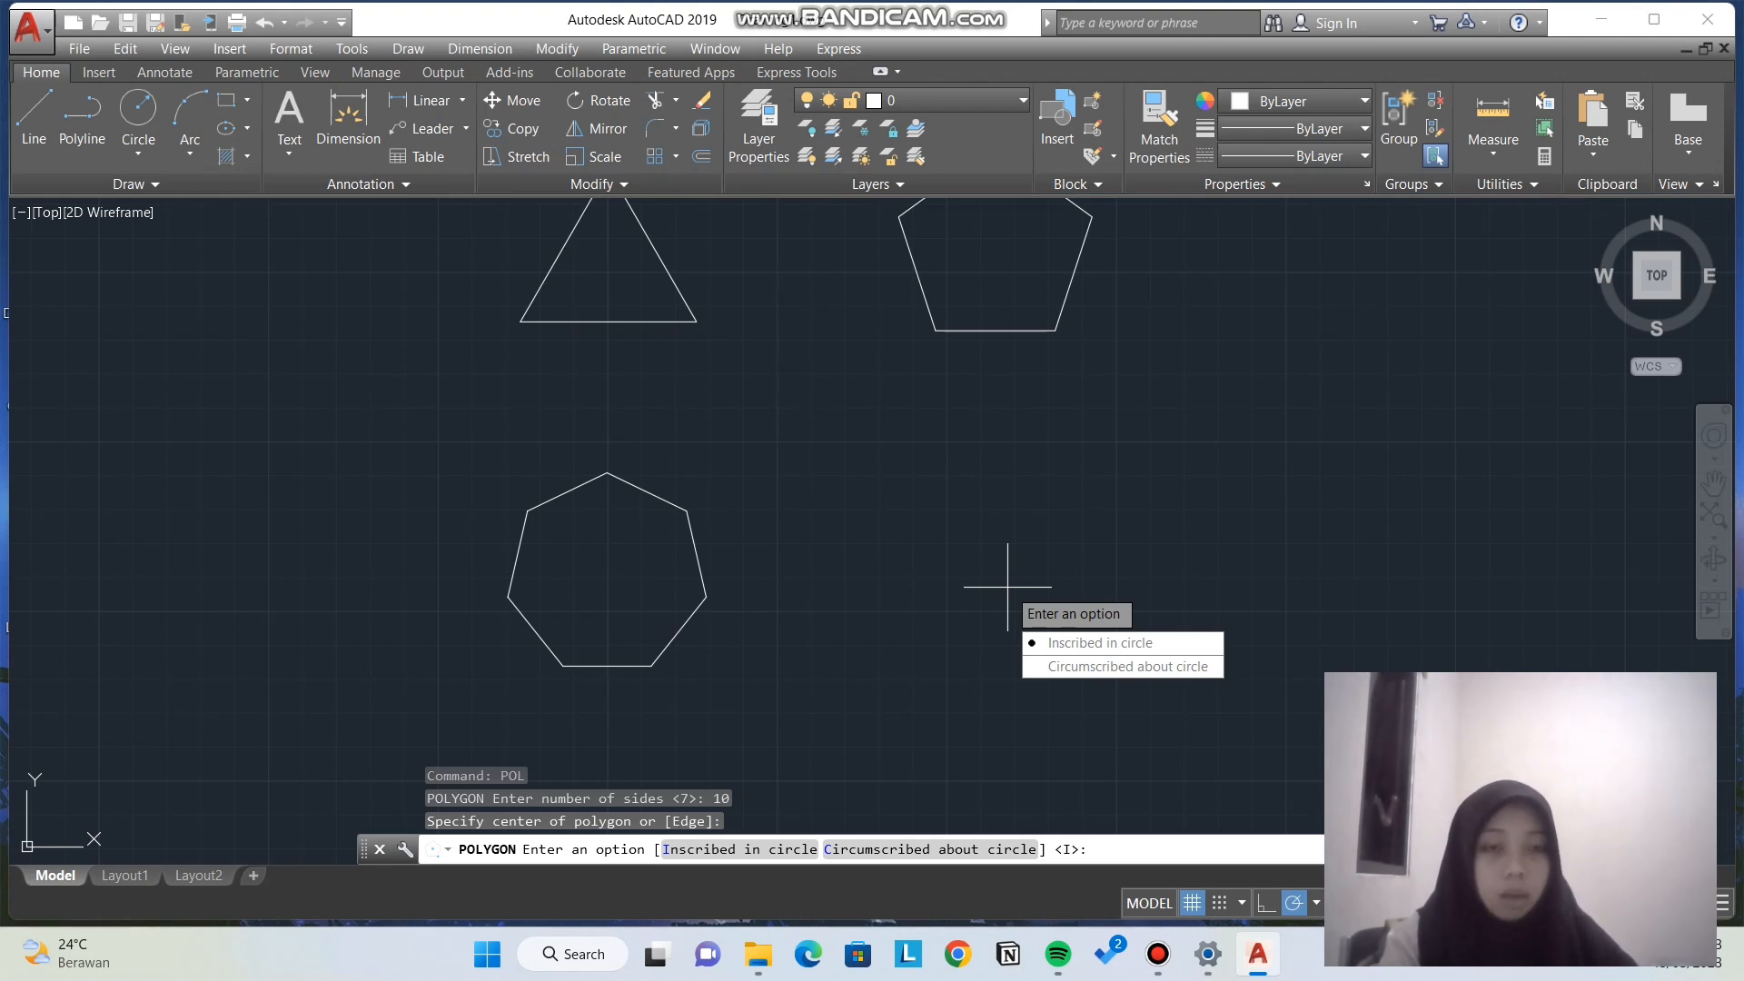
key(Down)
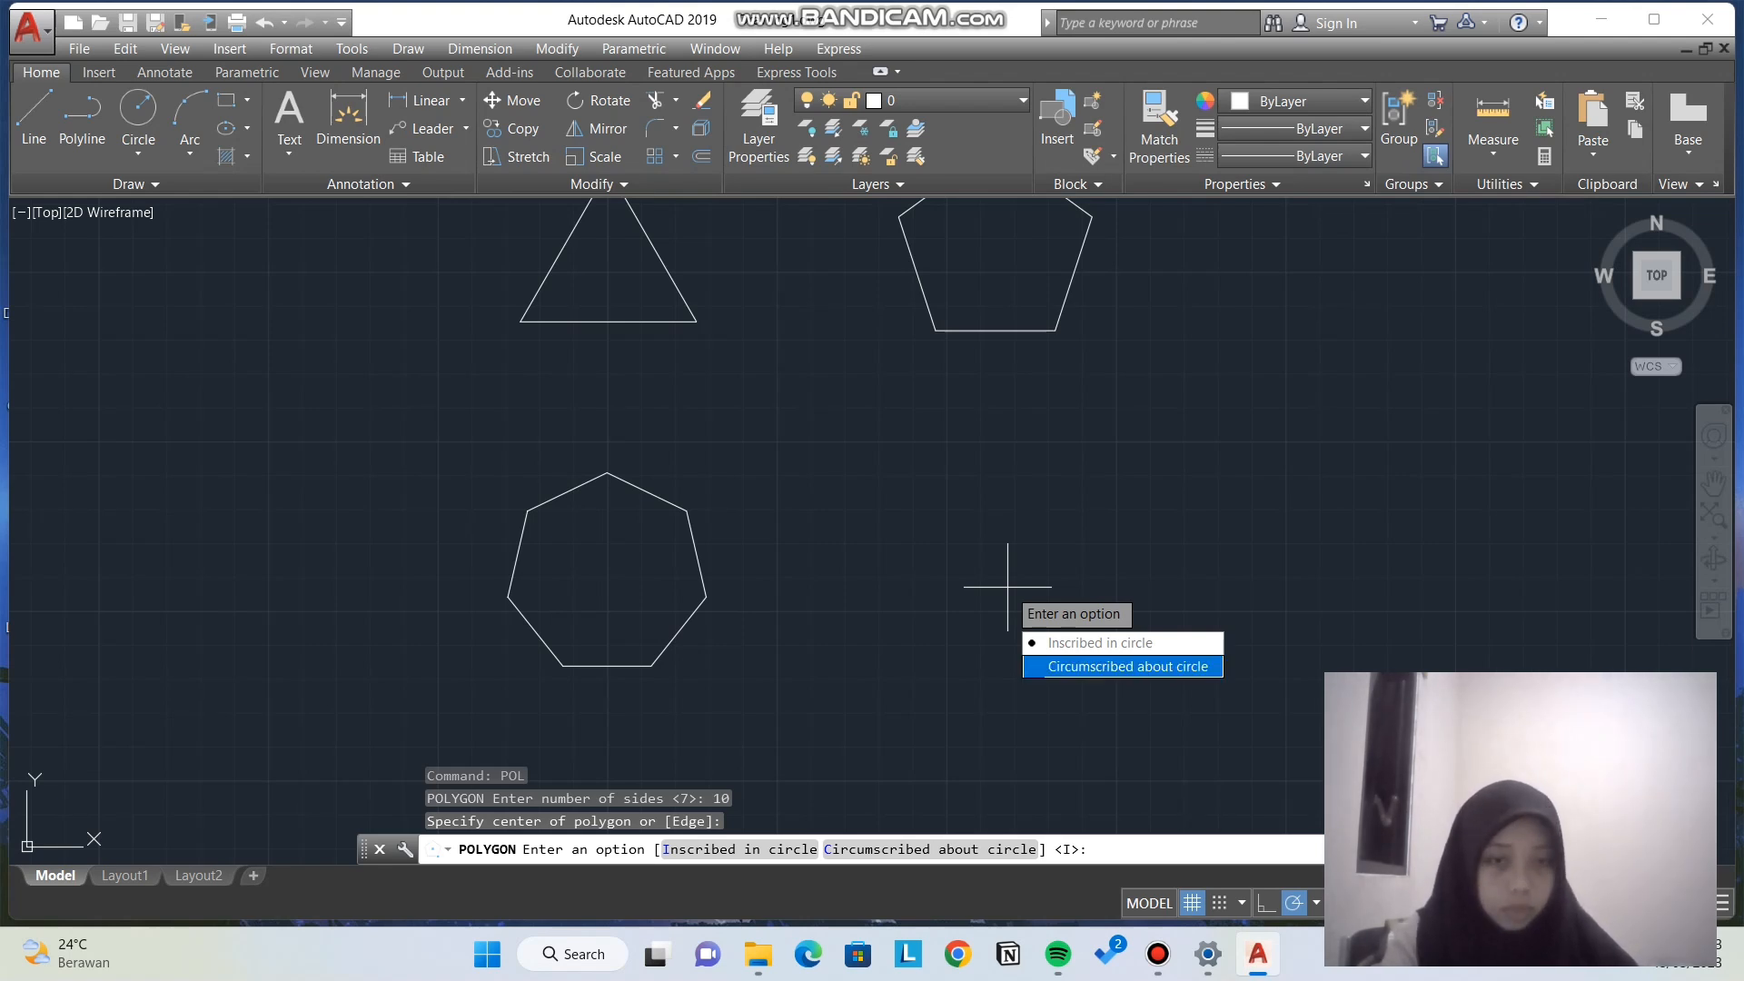
key(Return)
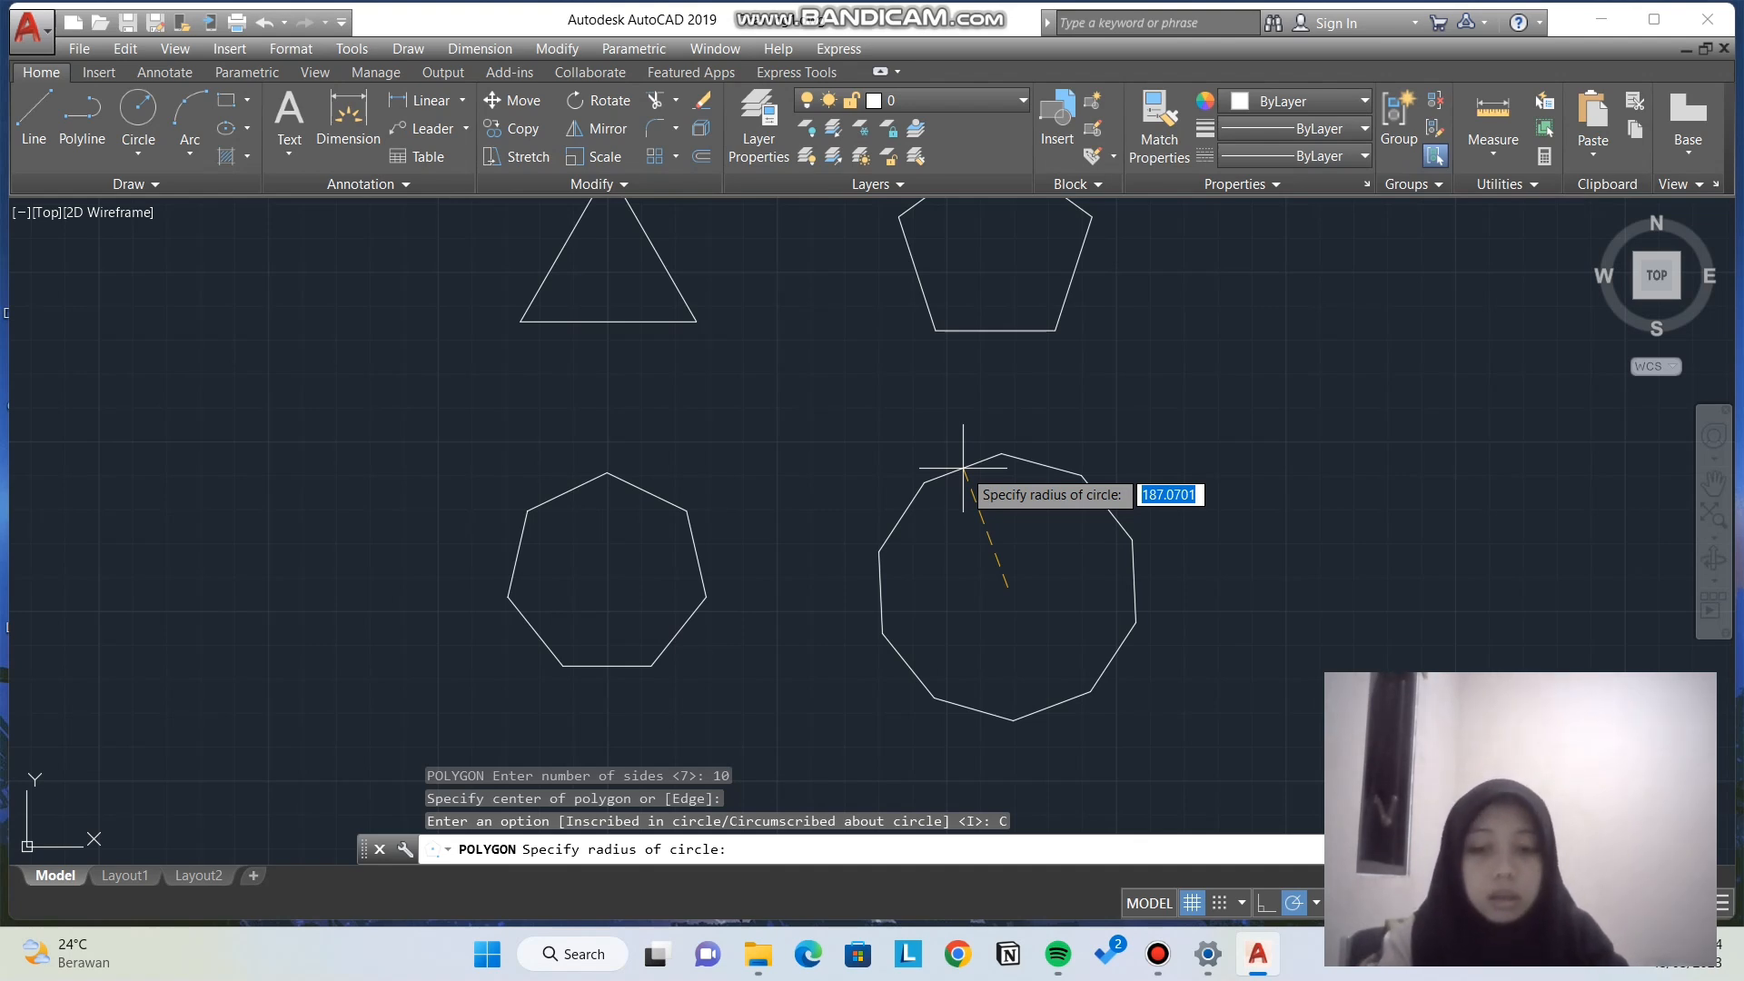
text(150)
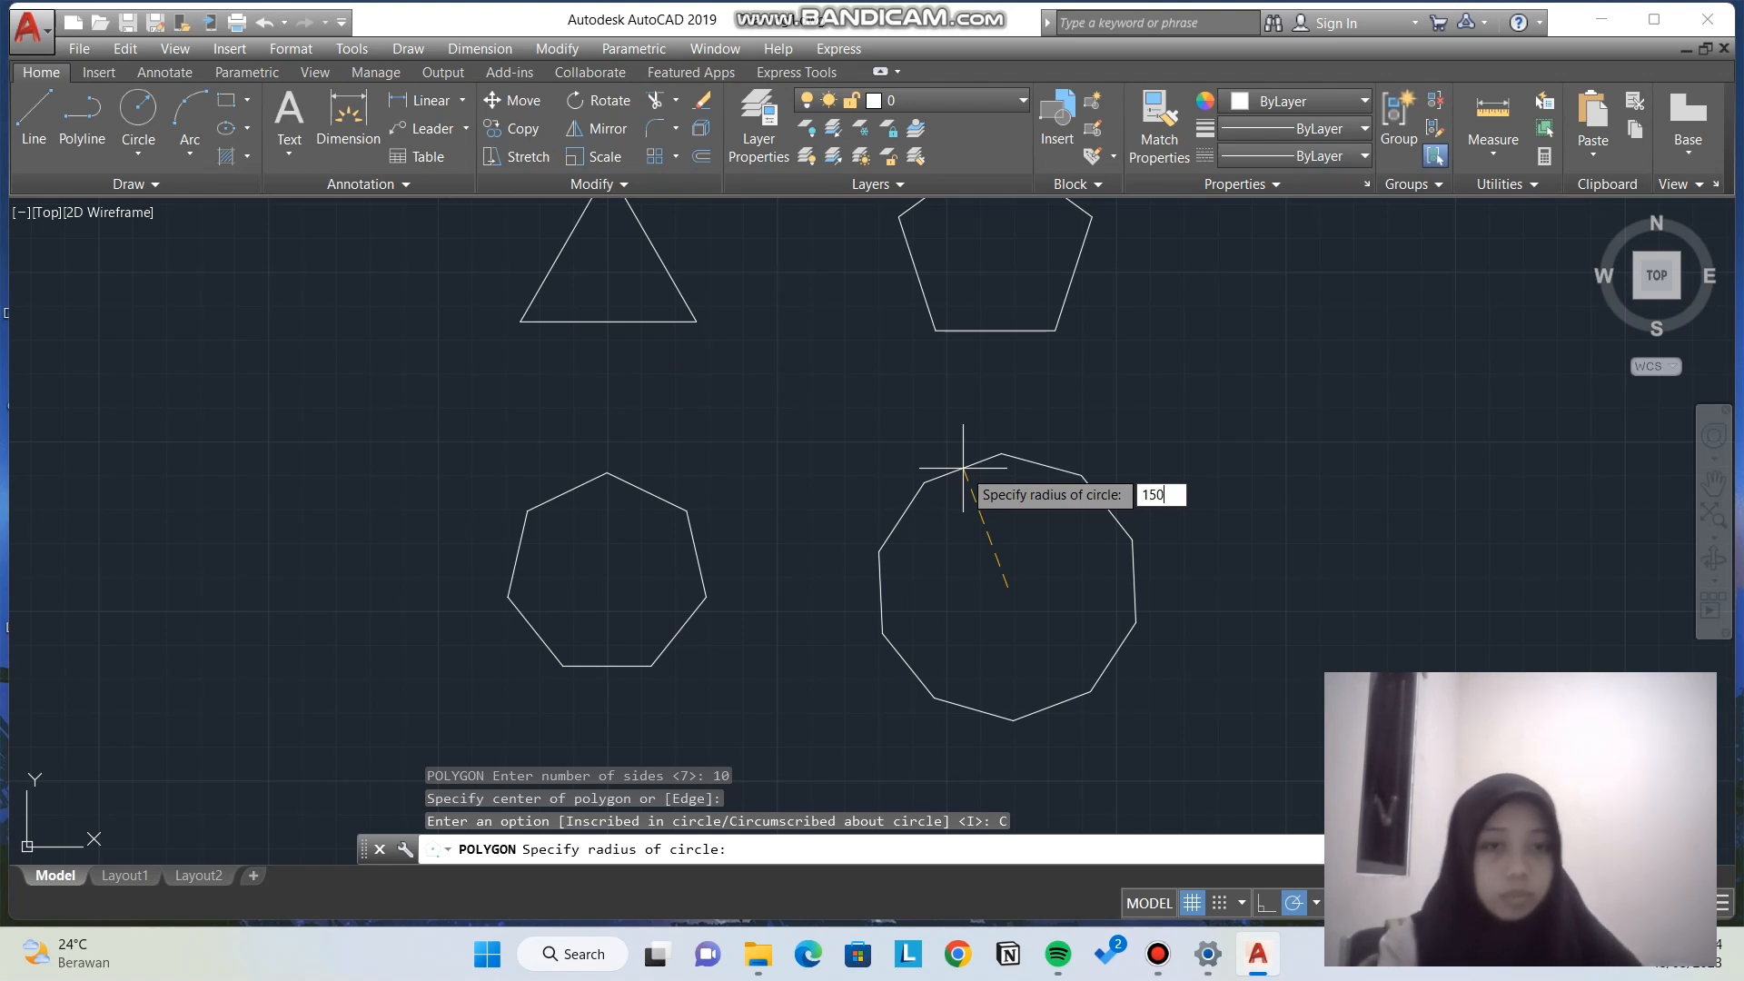
key(Return)
scroll(766, 668, up, 2)
scroll(766, 669, down, 3)
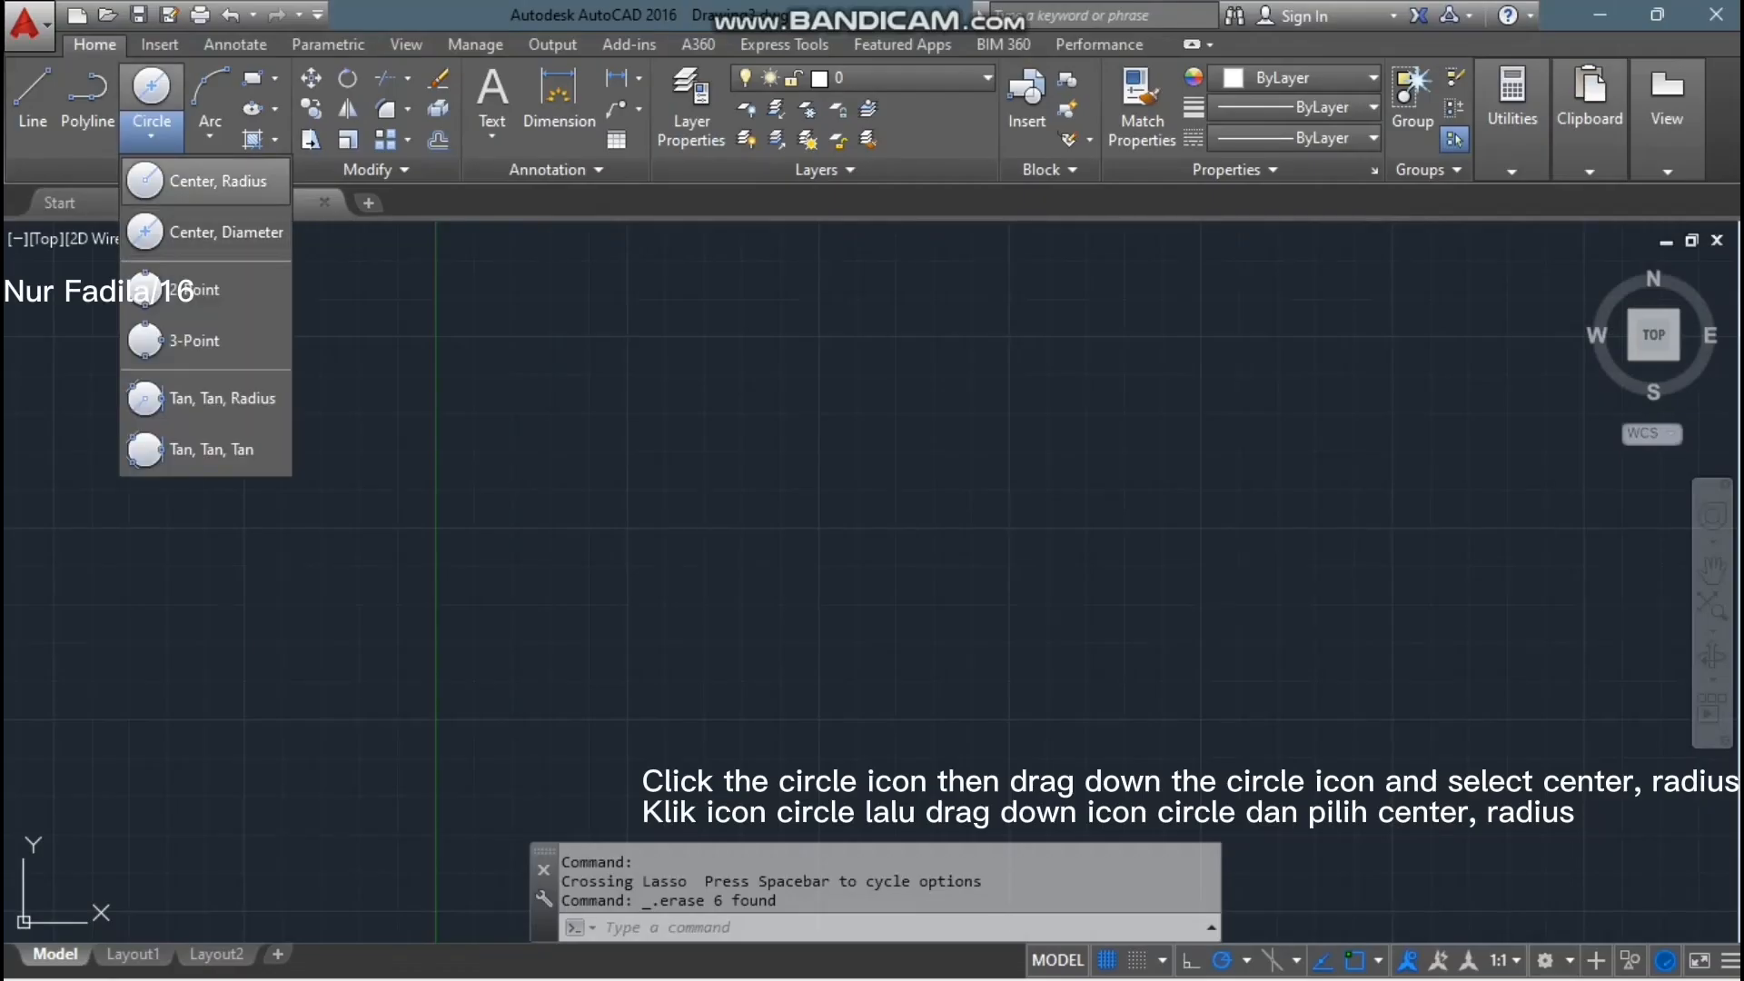
Step: Draw a circle of radius 75 in the empty drawing using the Center, Radius method
click(218, 181)
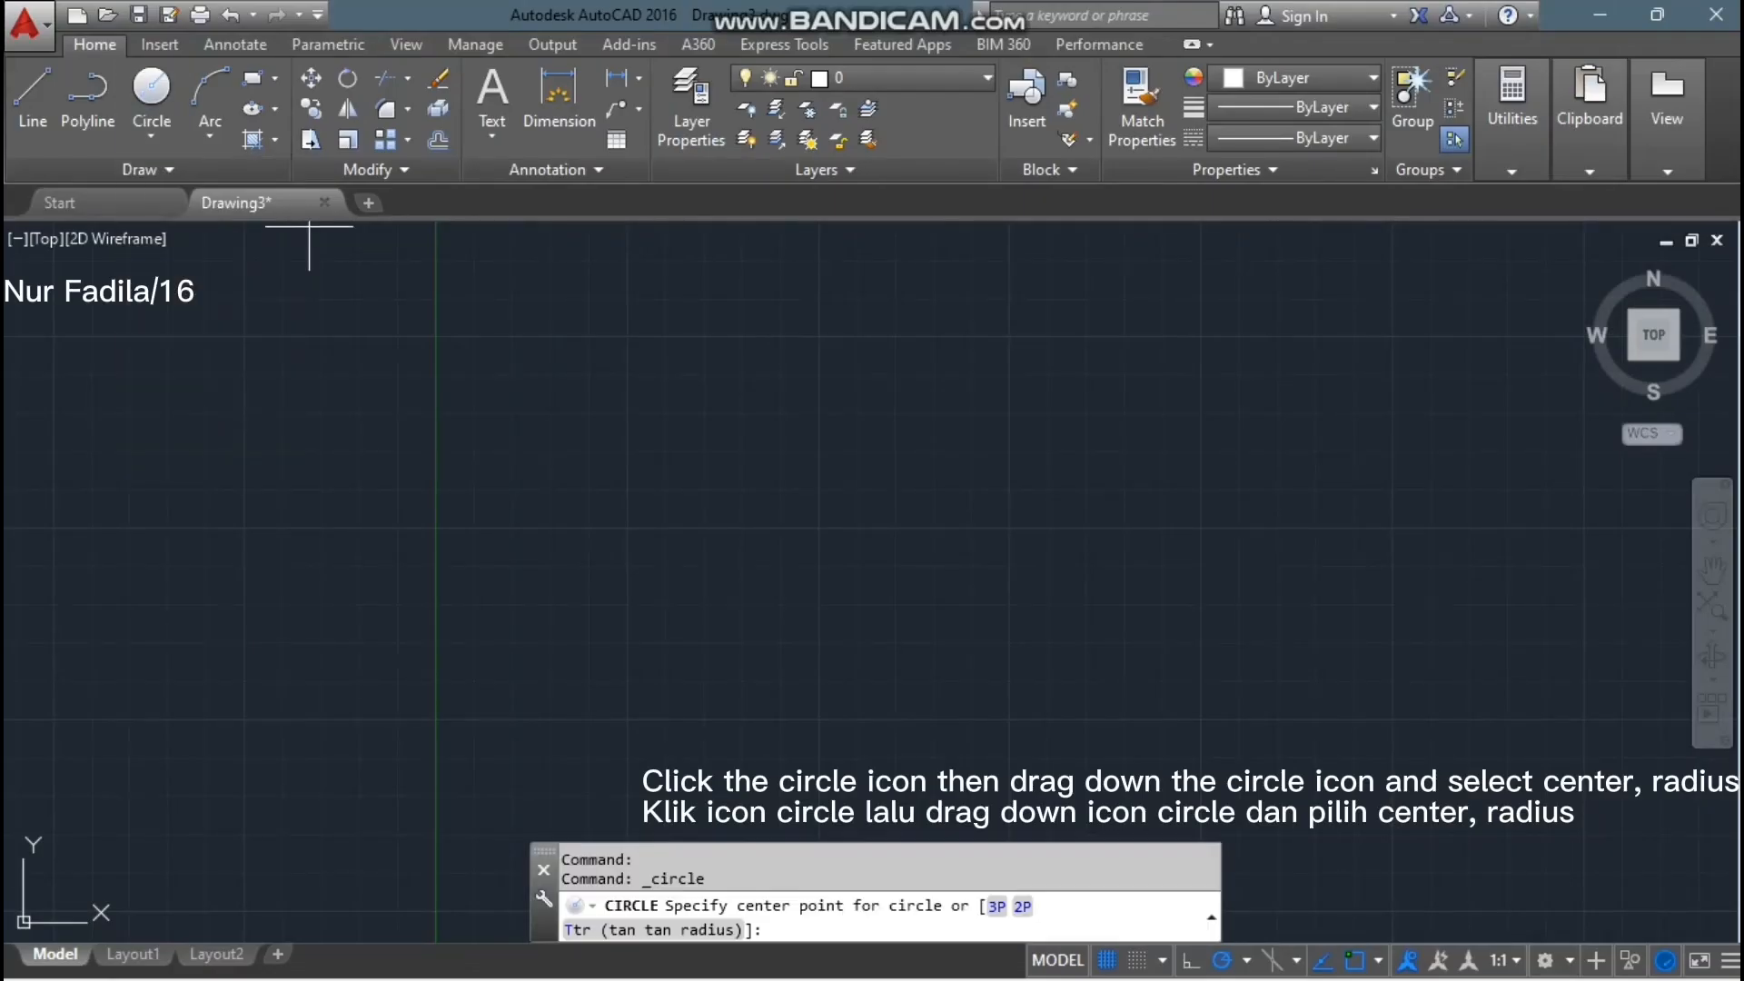
click(617, 498)
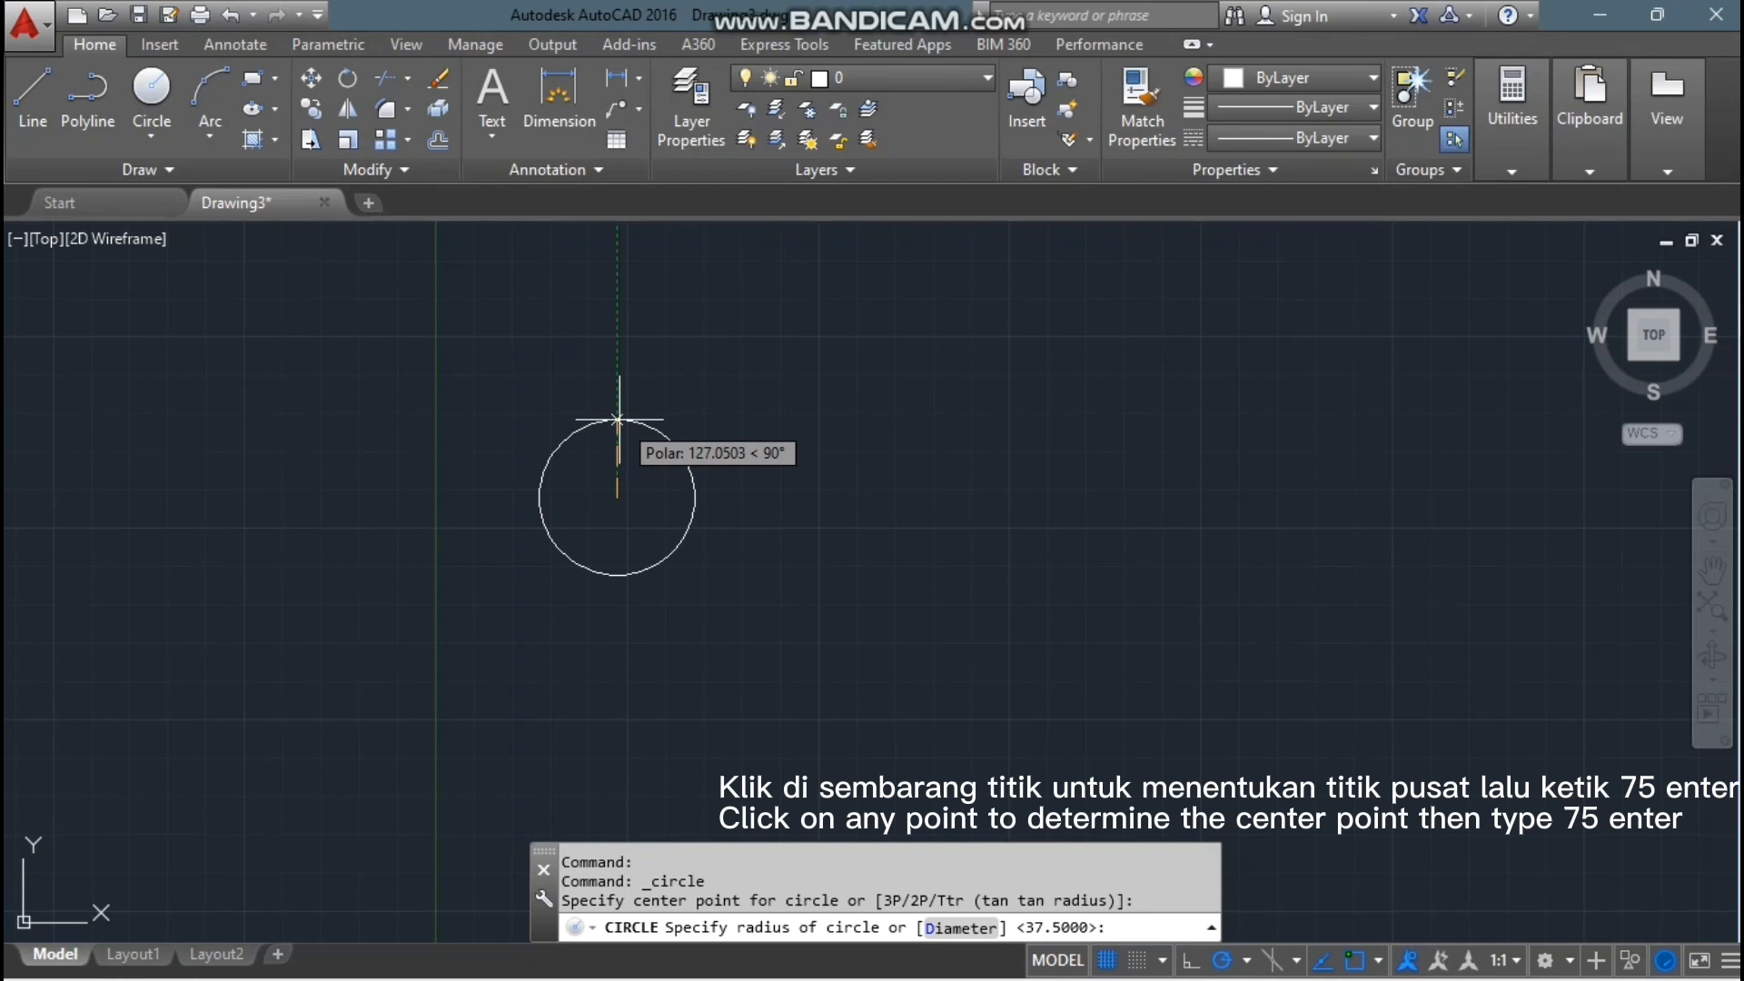
text(75)
key(Return)
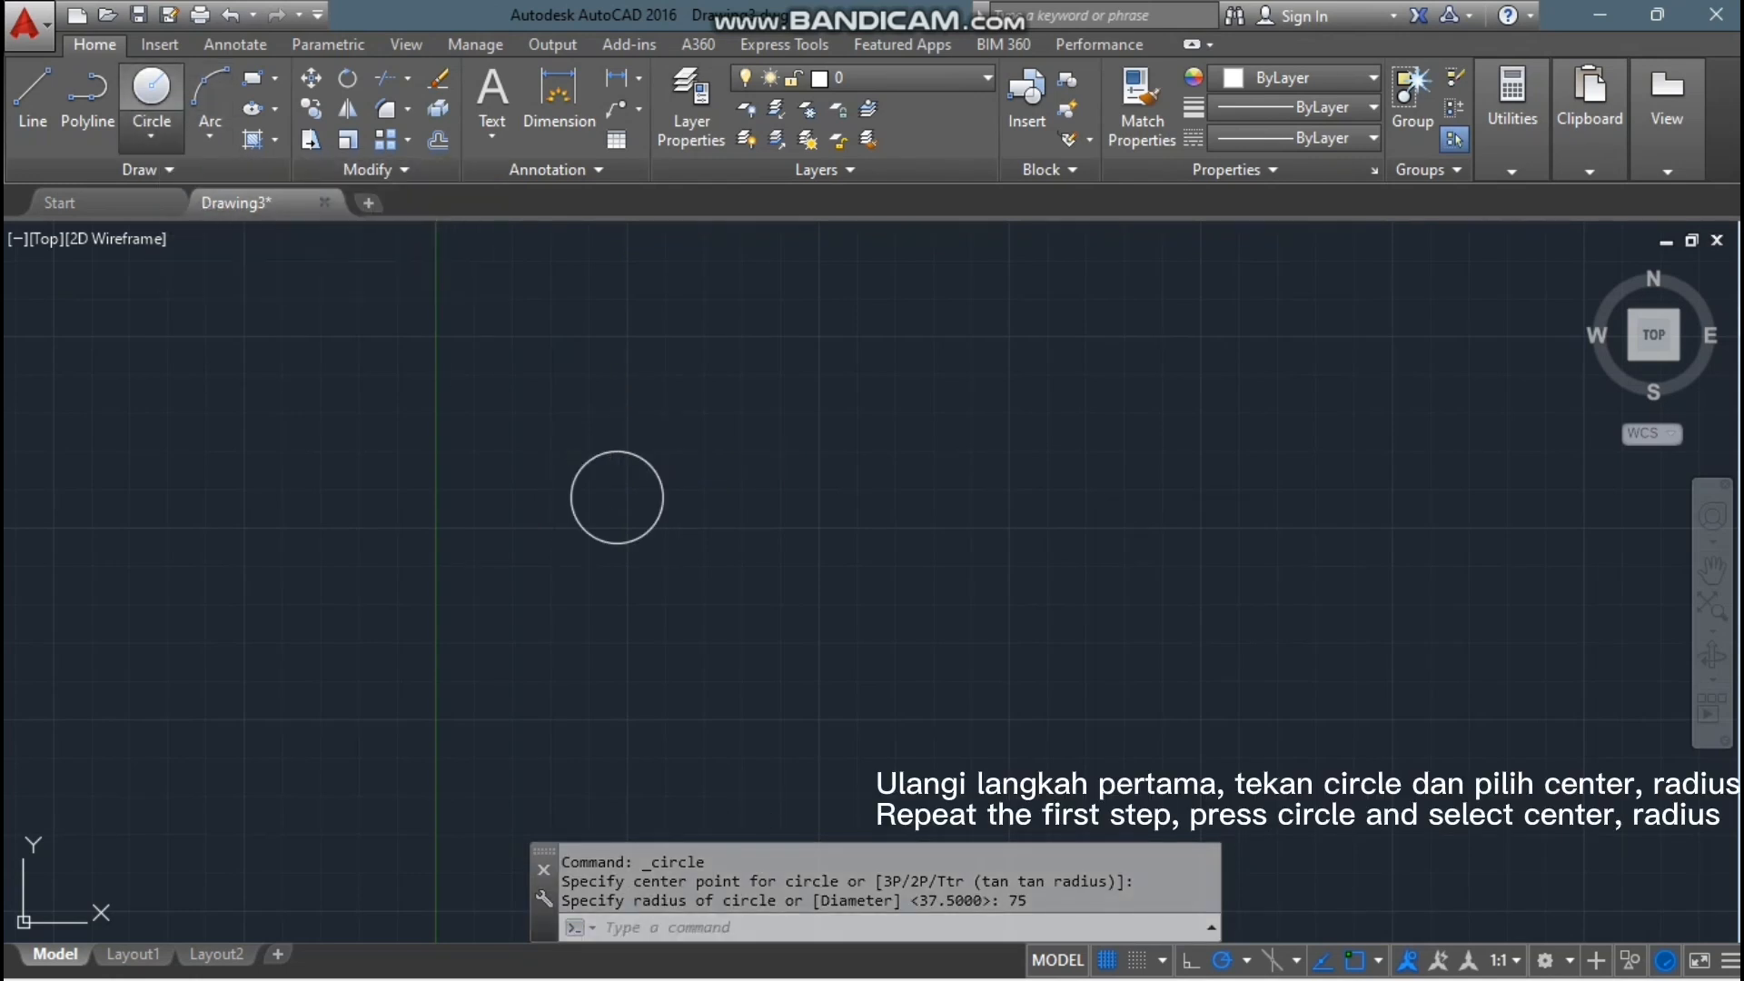
Step: Draw a second circle of radius 100 to the right of the first, with their centers aligned horizontally
click(151, 136)
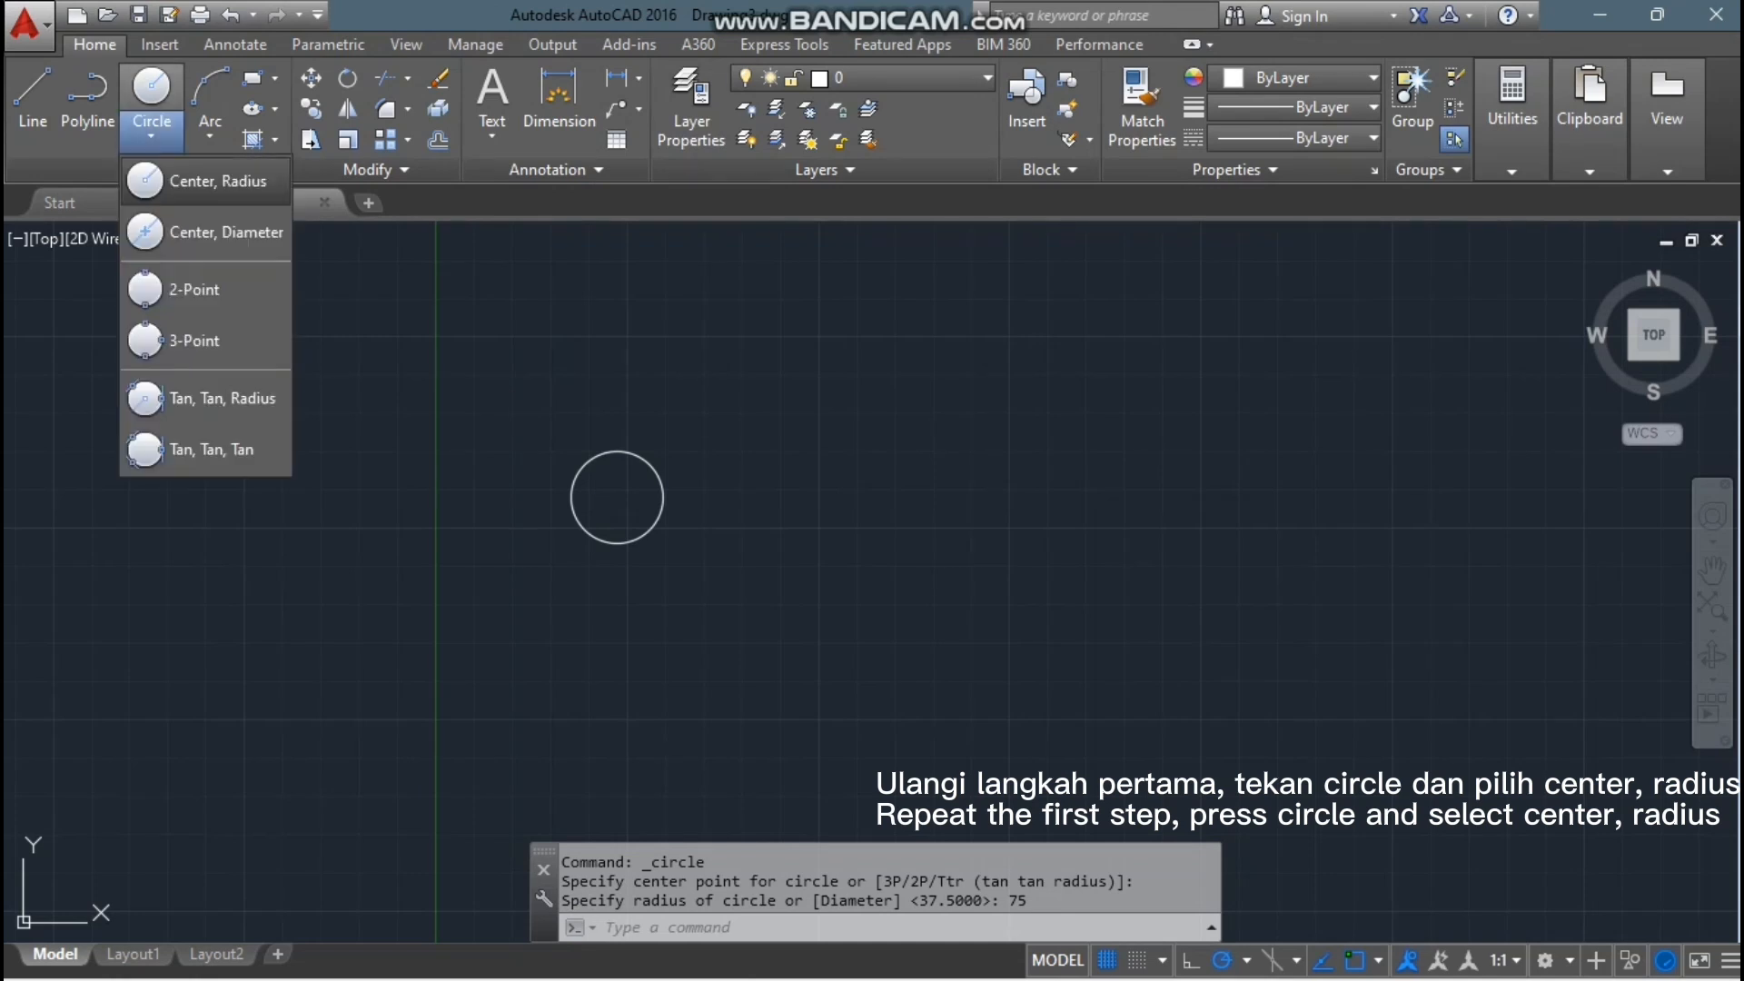
click(206, 181)
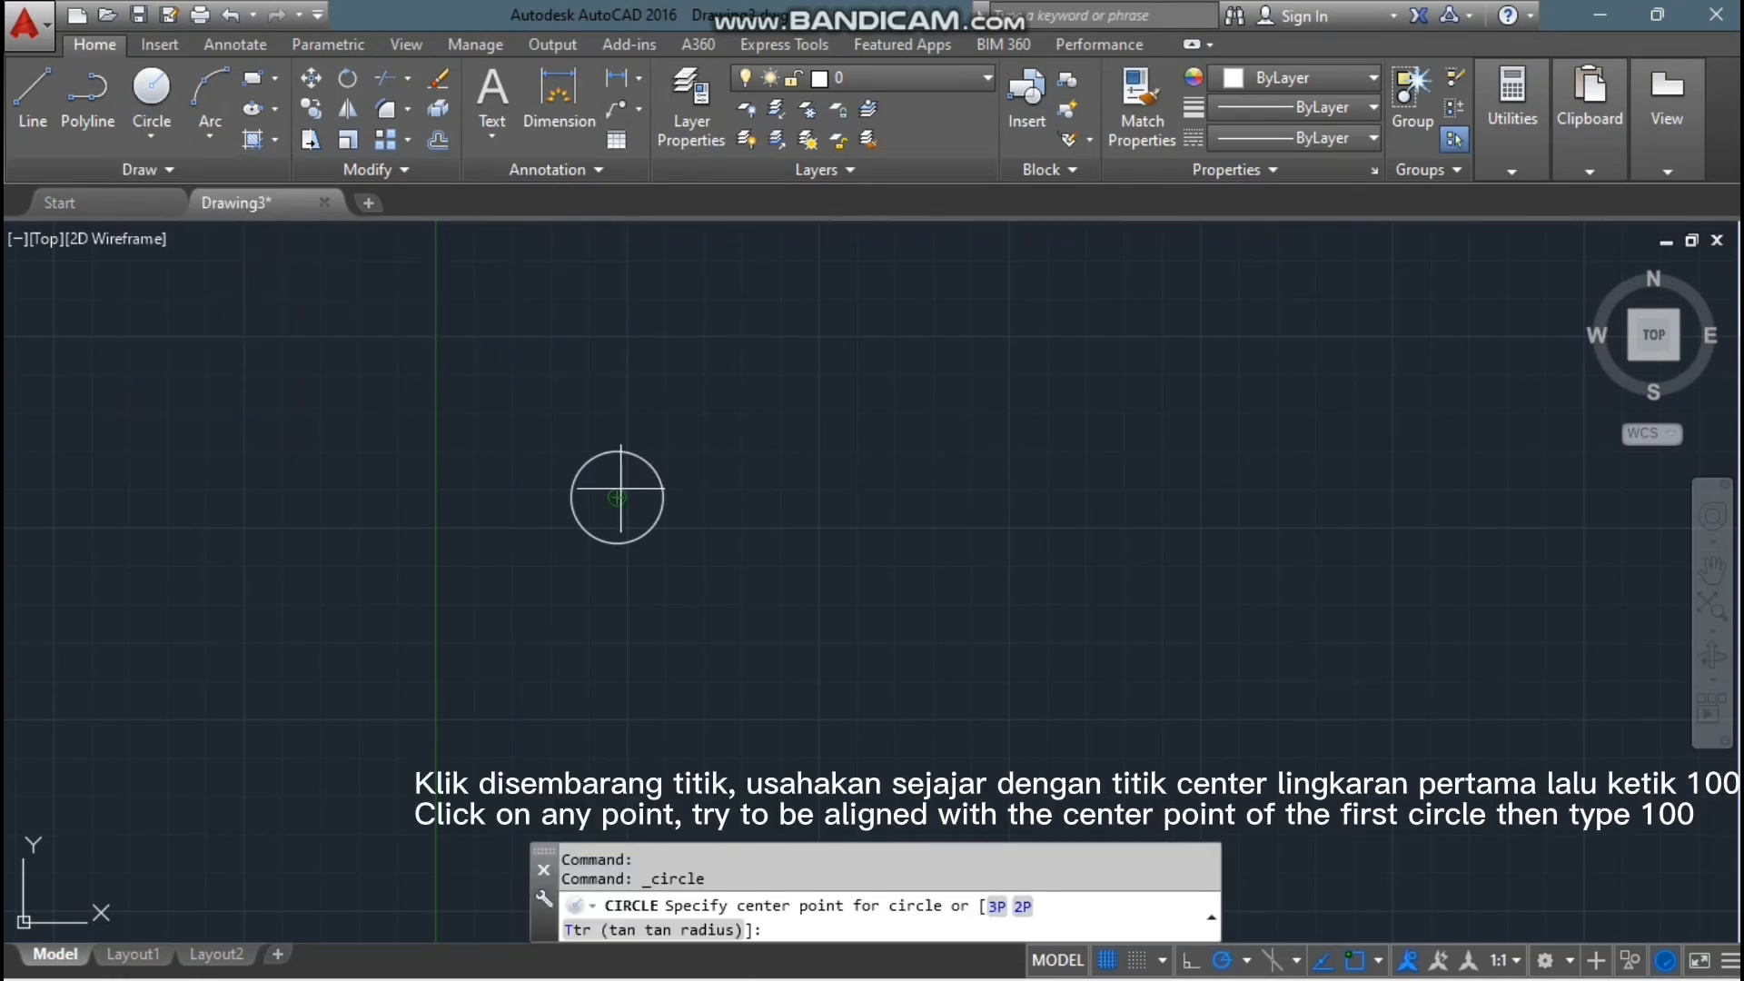
click(774, 497)
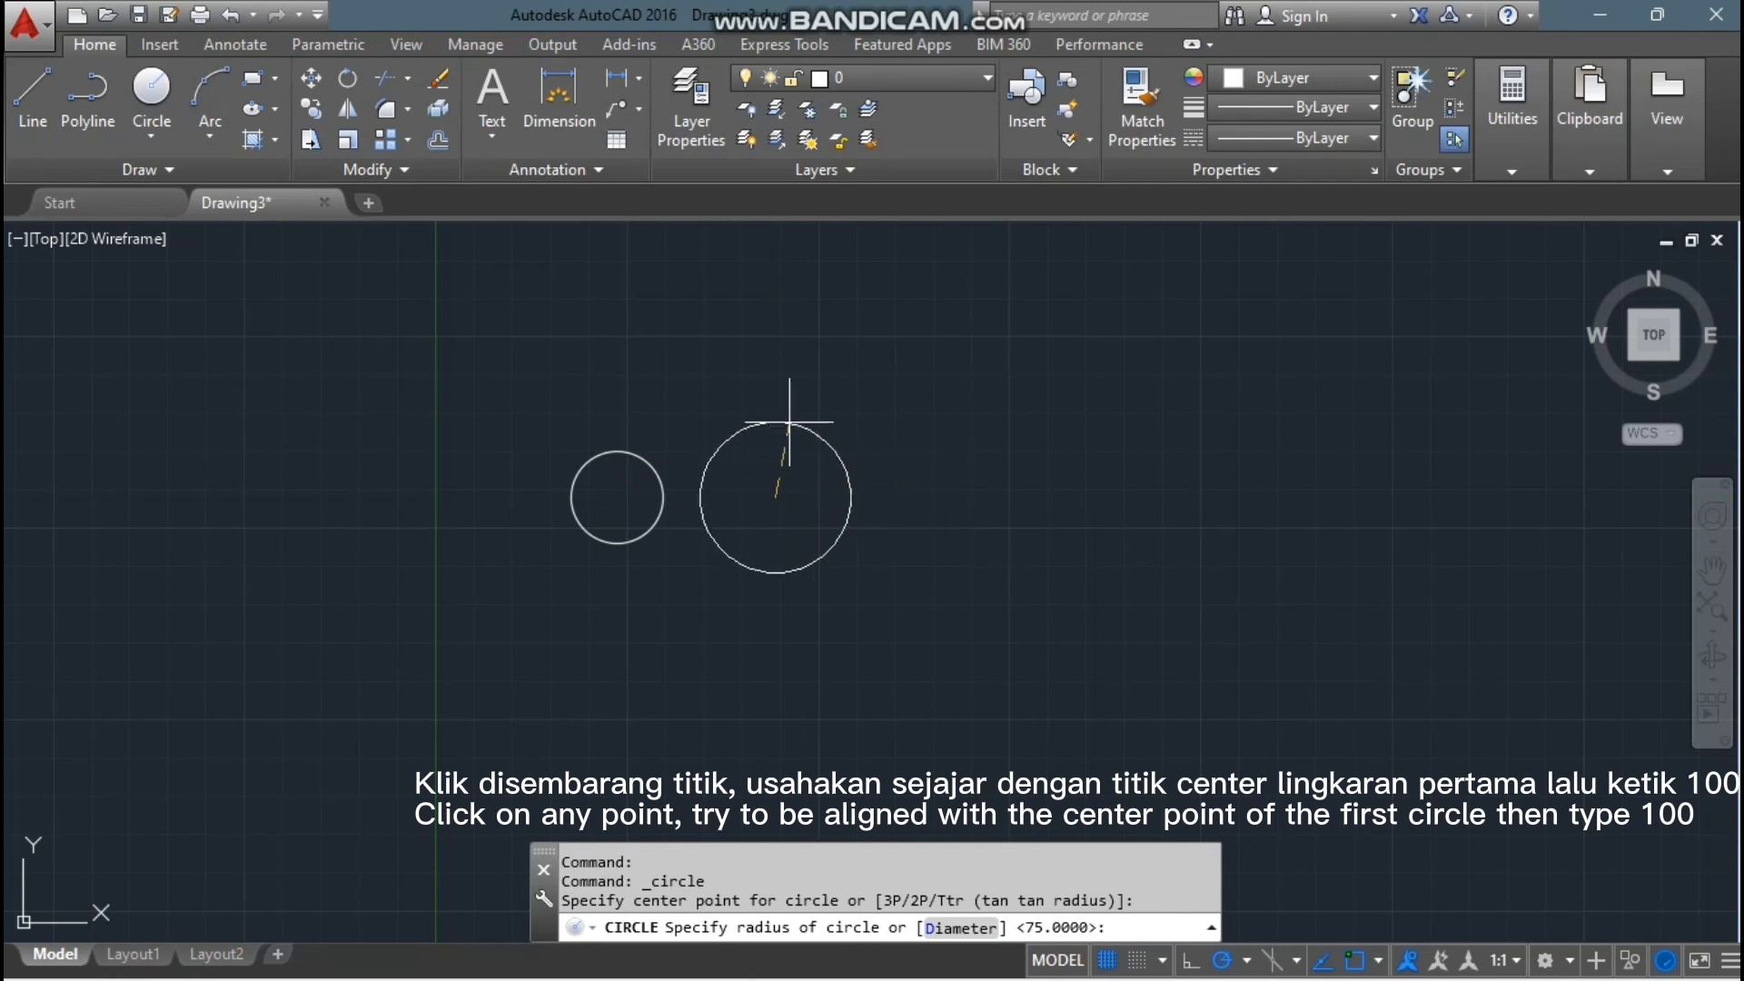
text(100)
key(Return)
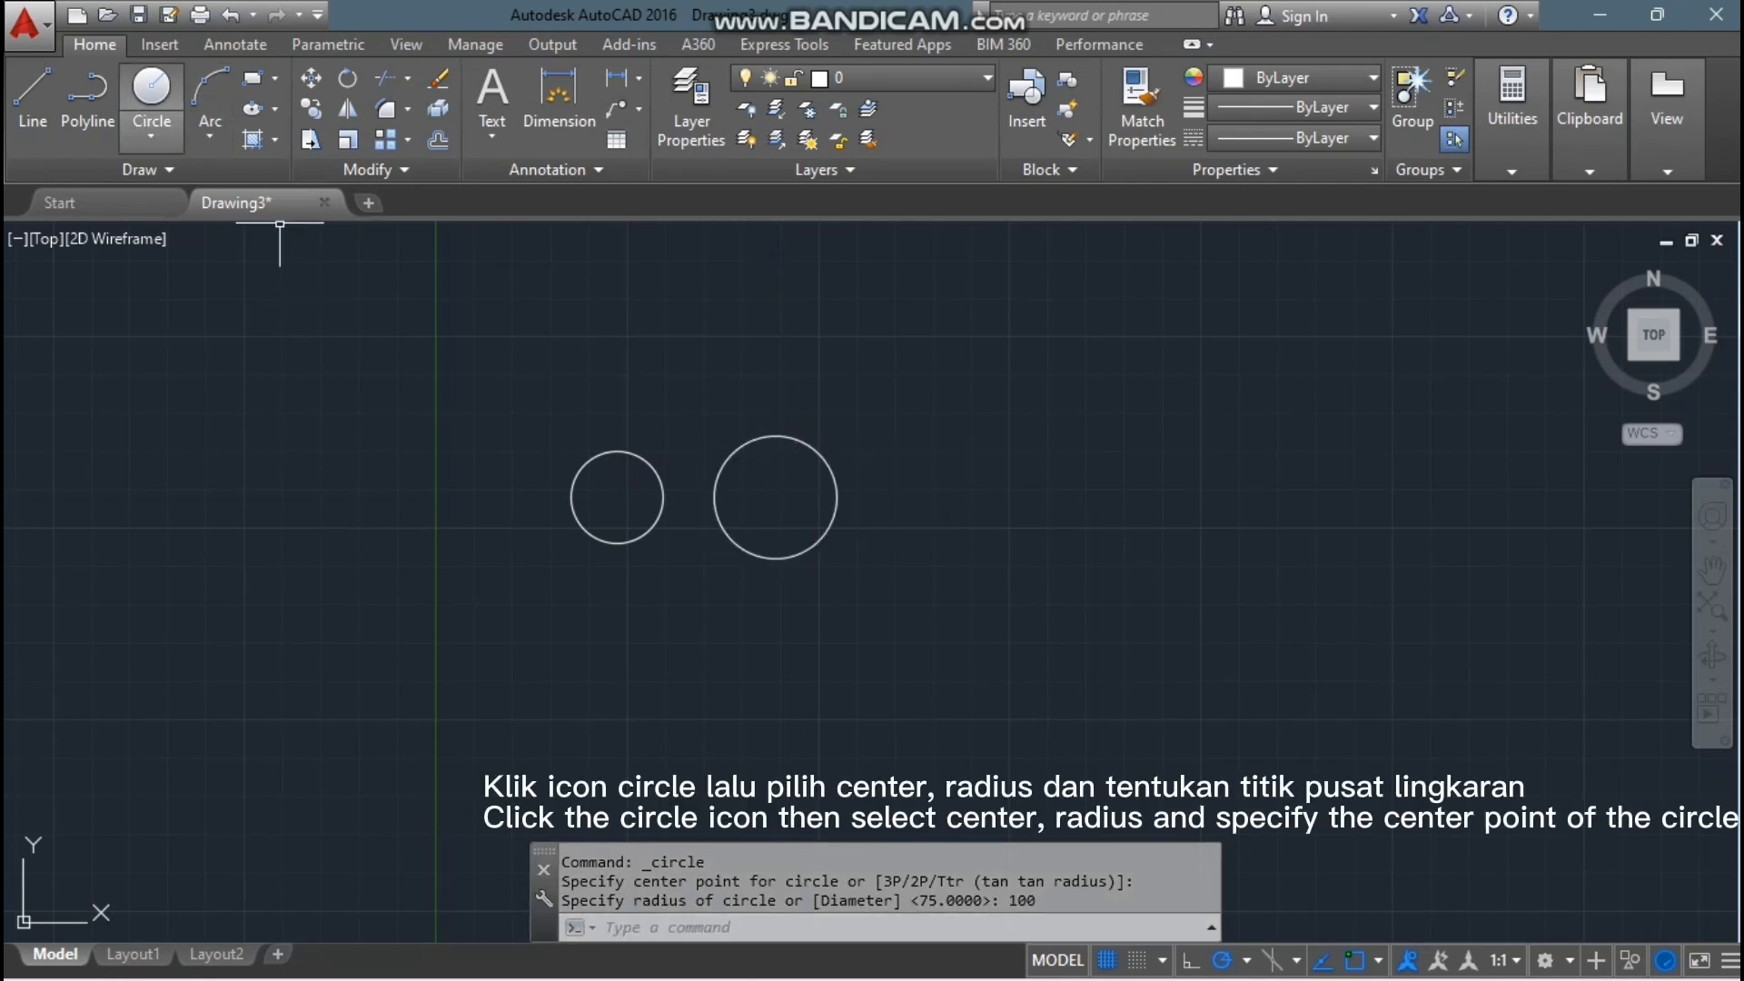
Step: Draw a third circle of radius 150 to the right of the second, keeping the centers in one row
click(152, 134)
click(216, 181)
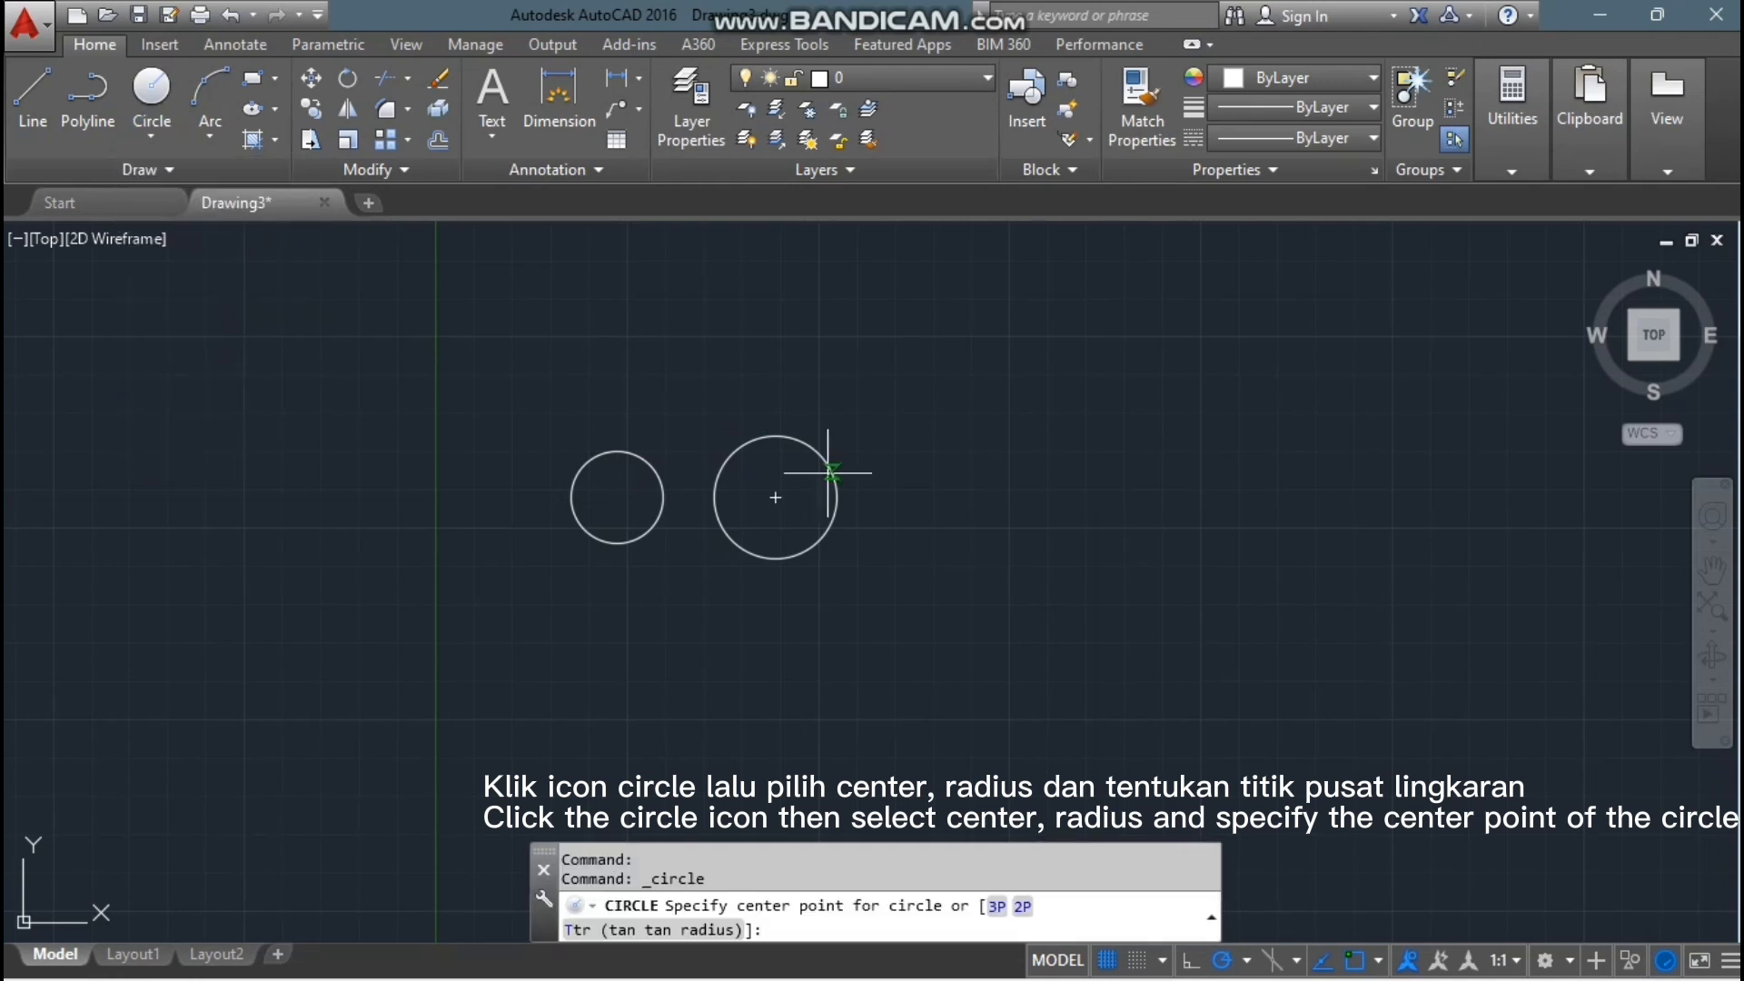
click(973, 498)
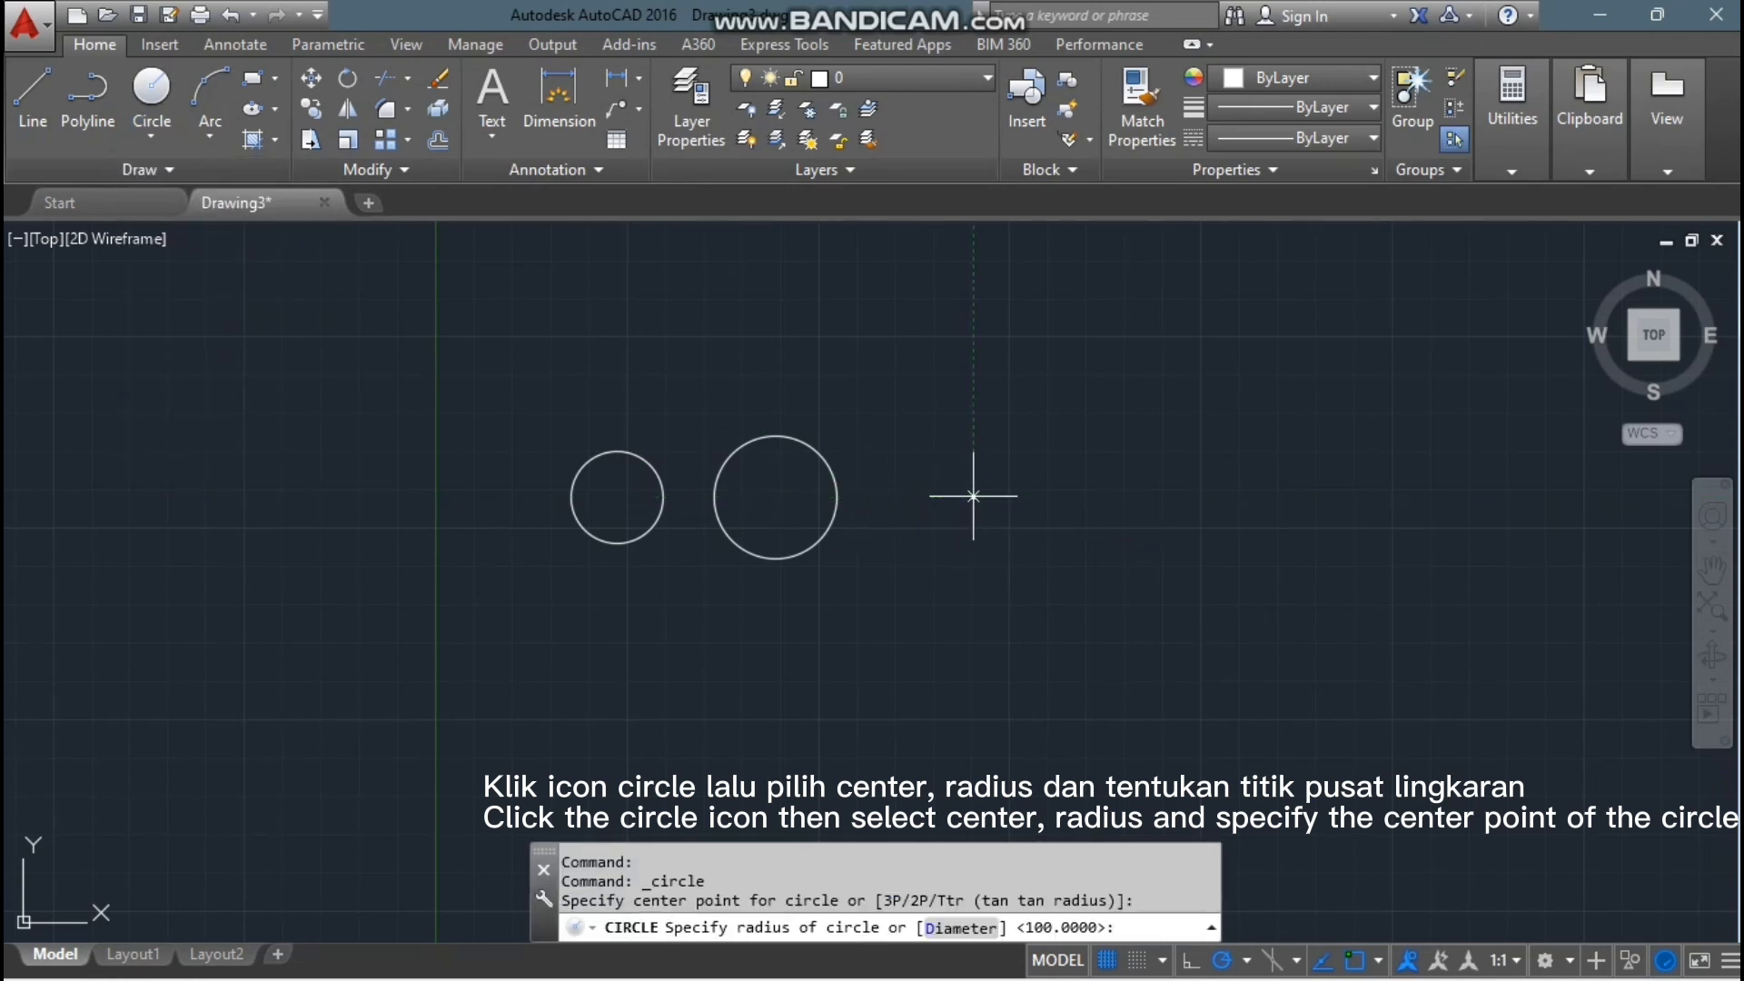
text(150)
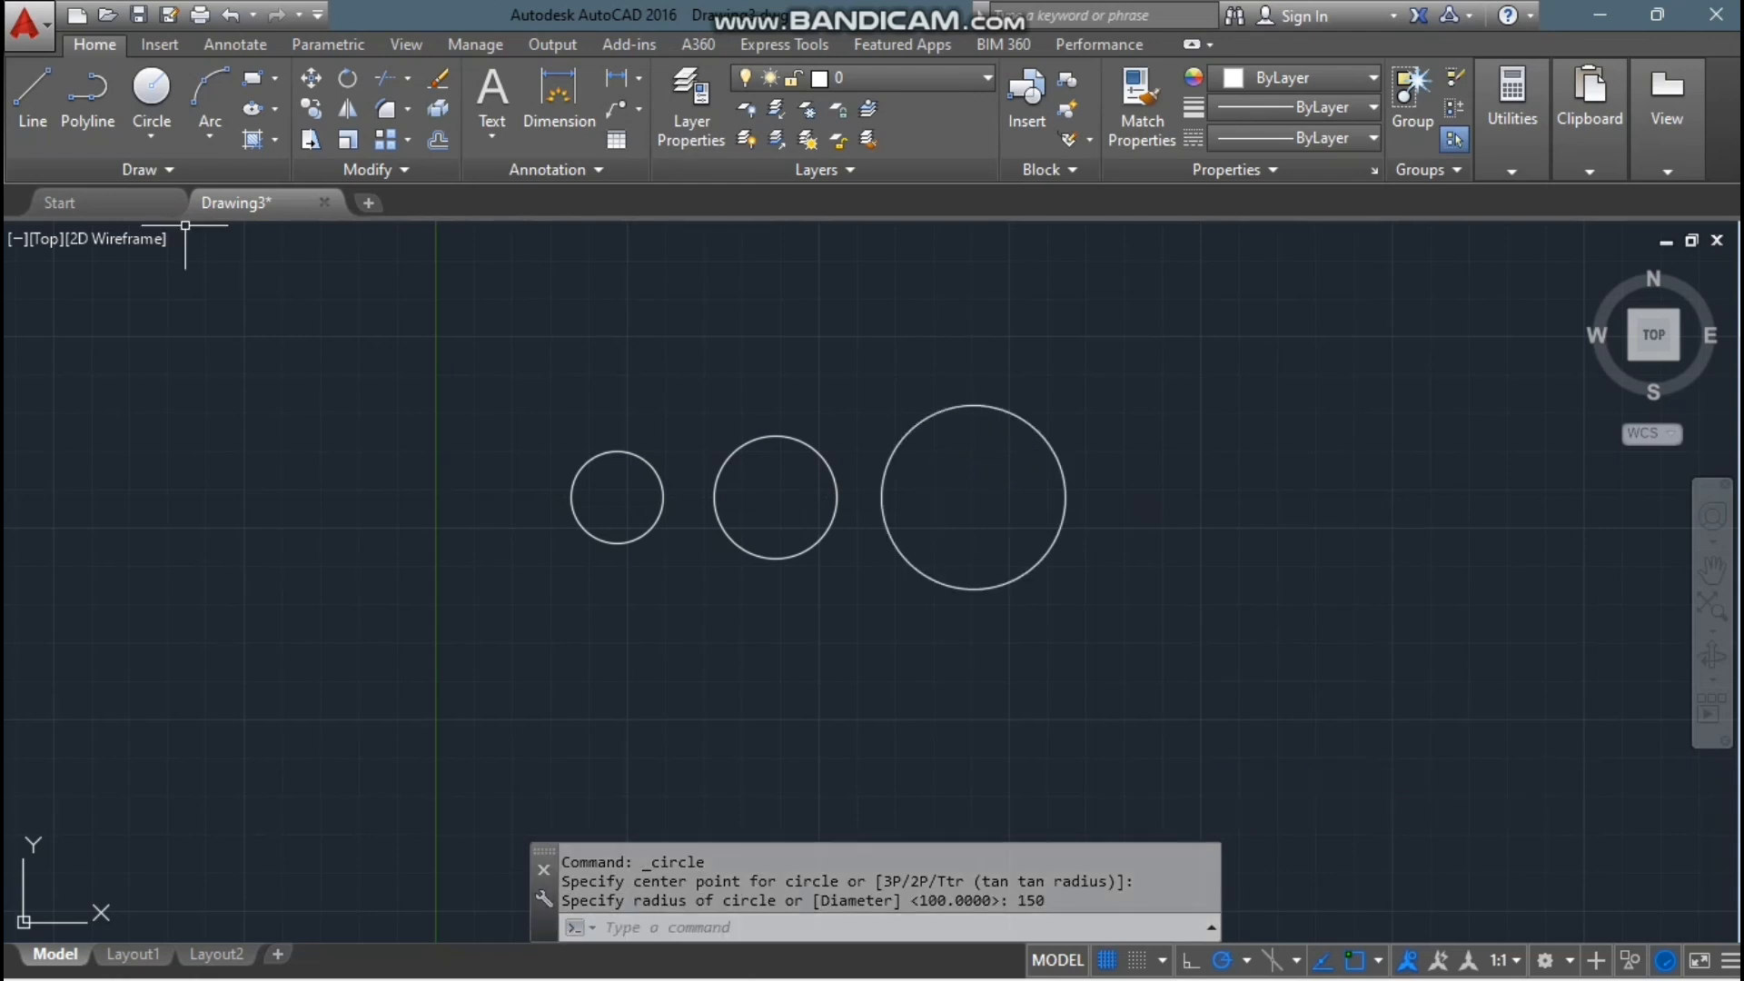
Step: Draw a circle of diameter 300 directly below the first small circle using the Center, Diameter method
click(152, 137)
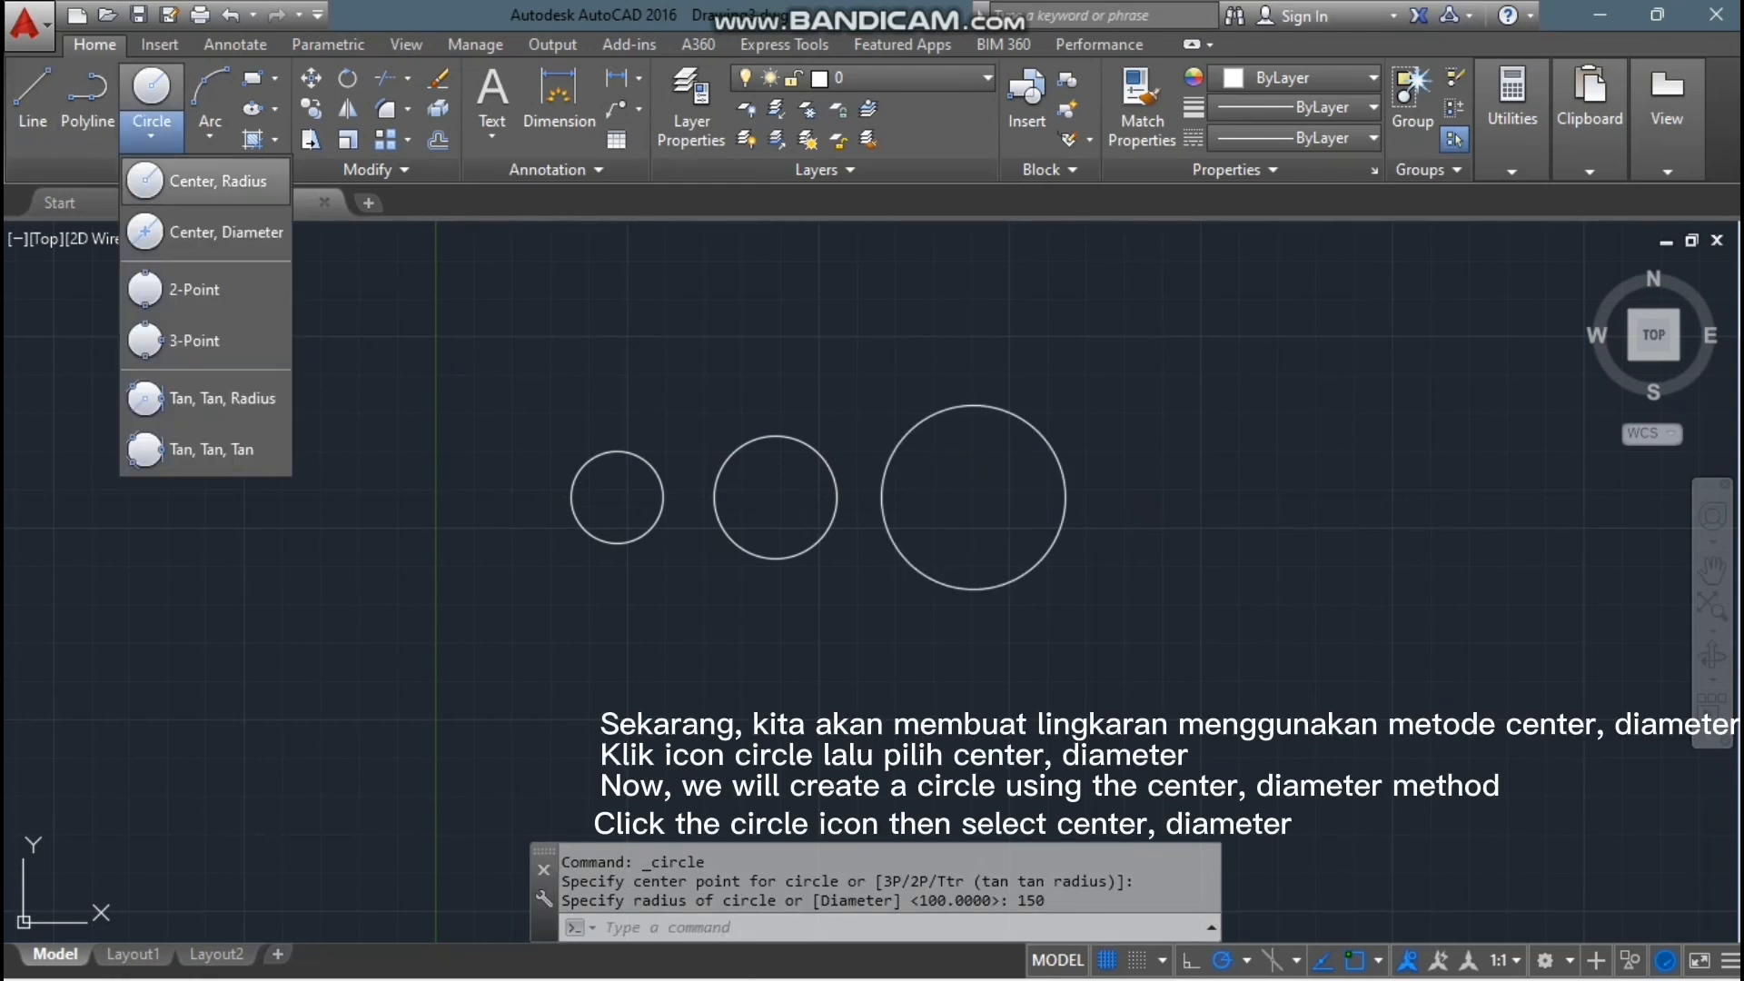
click(226, 232)
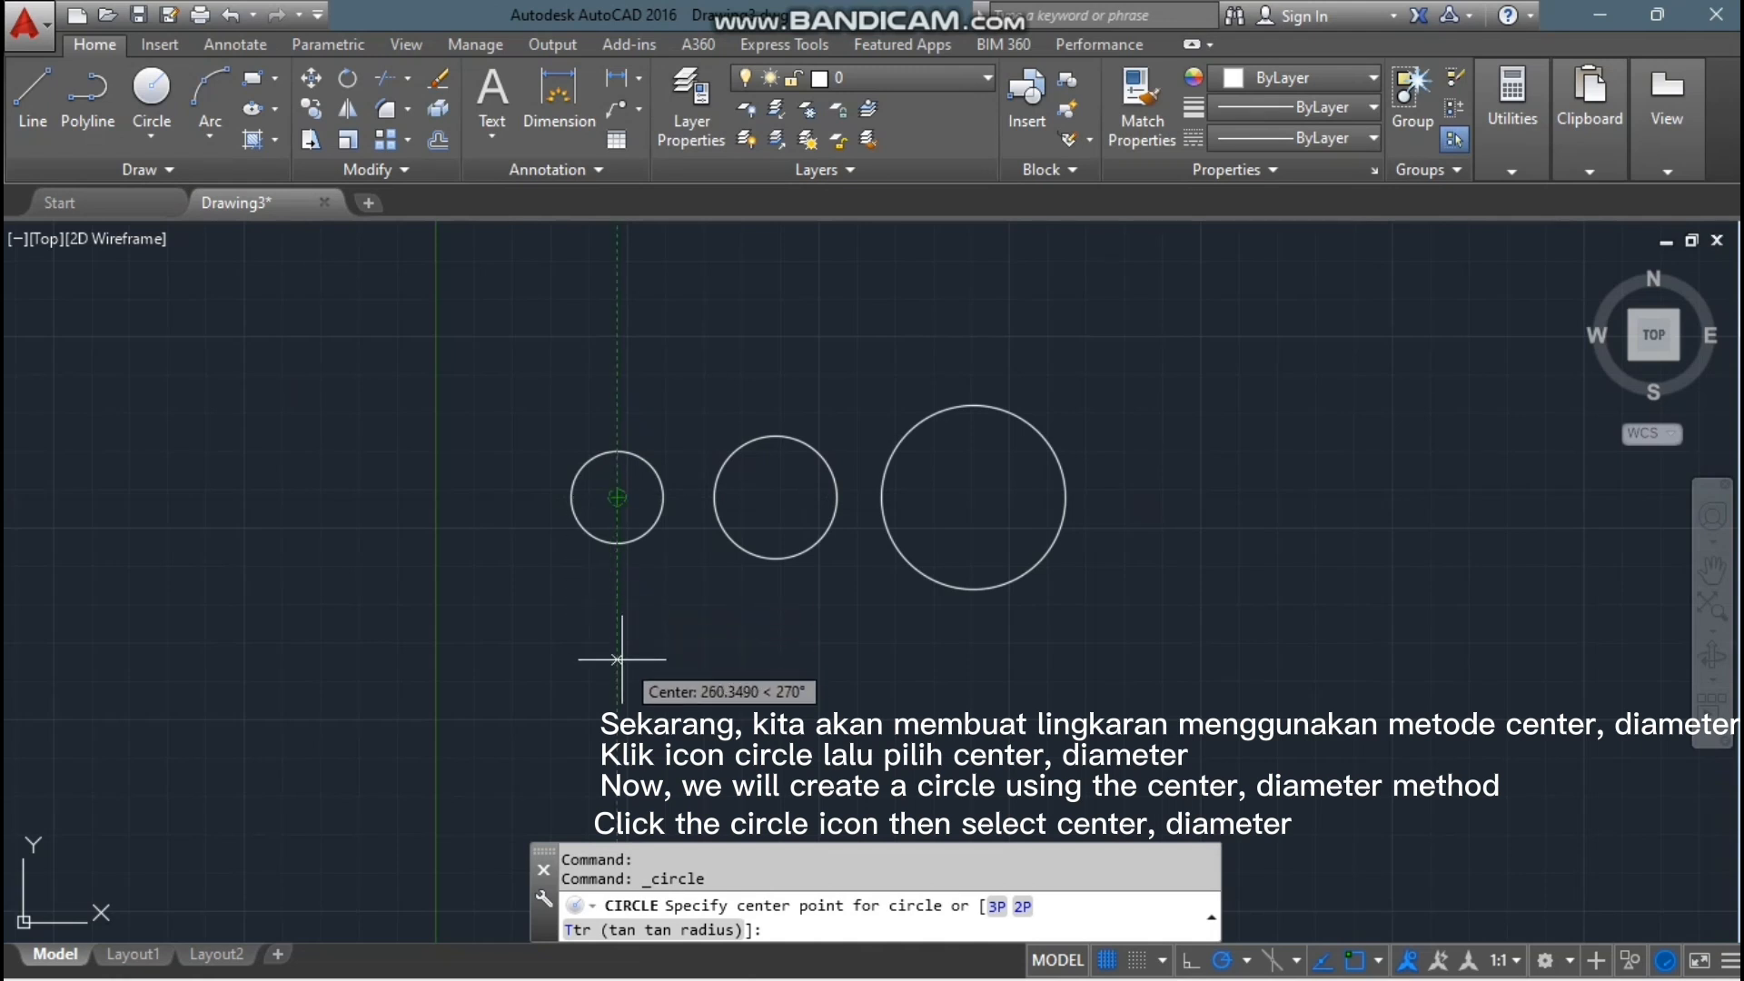
click(152, 136)
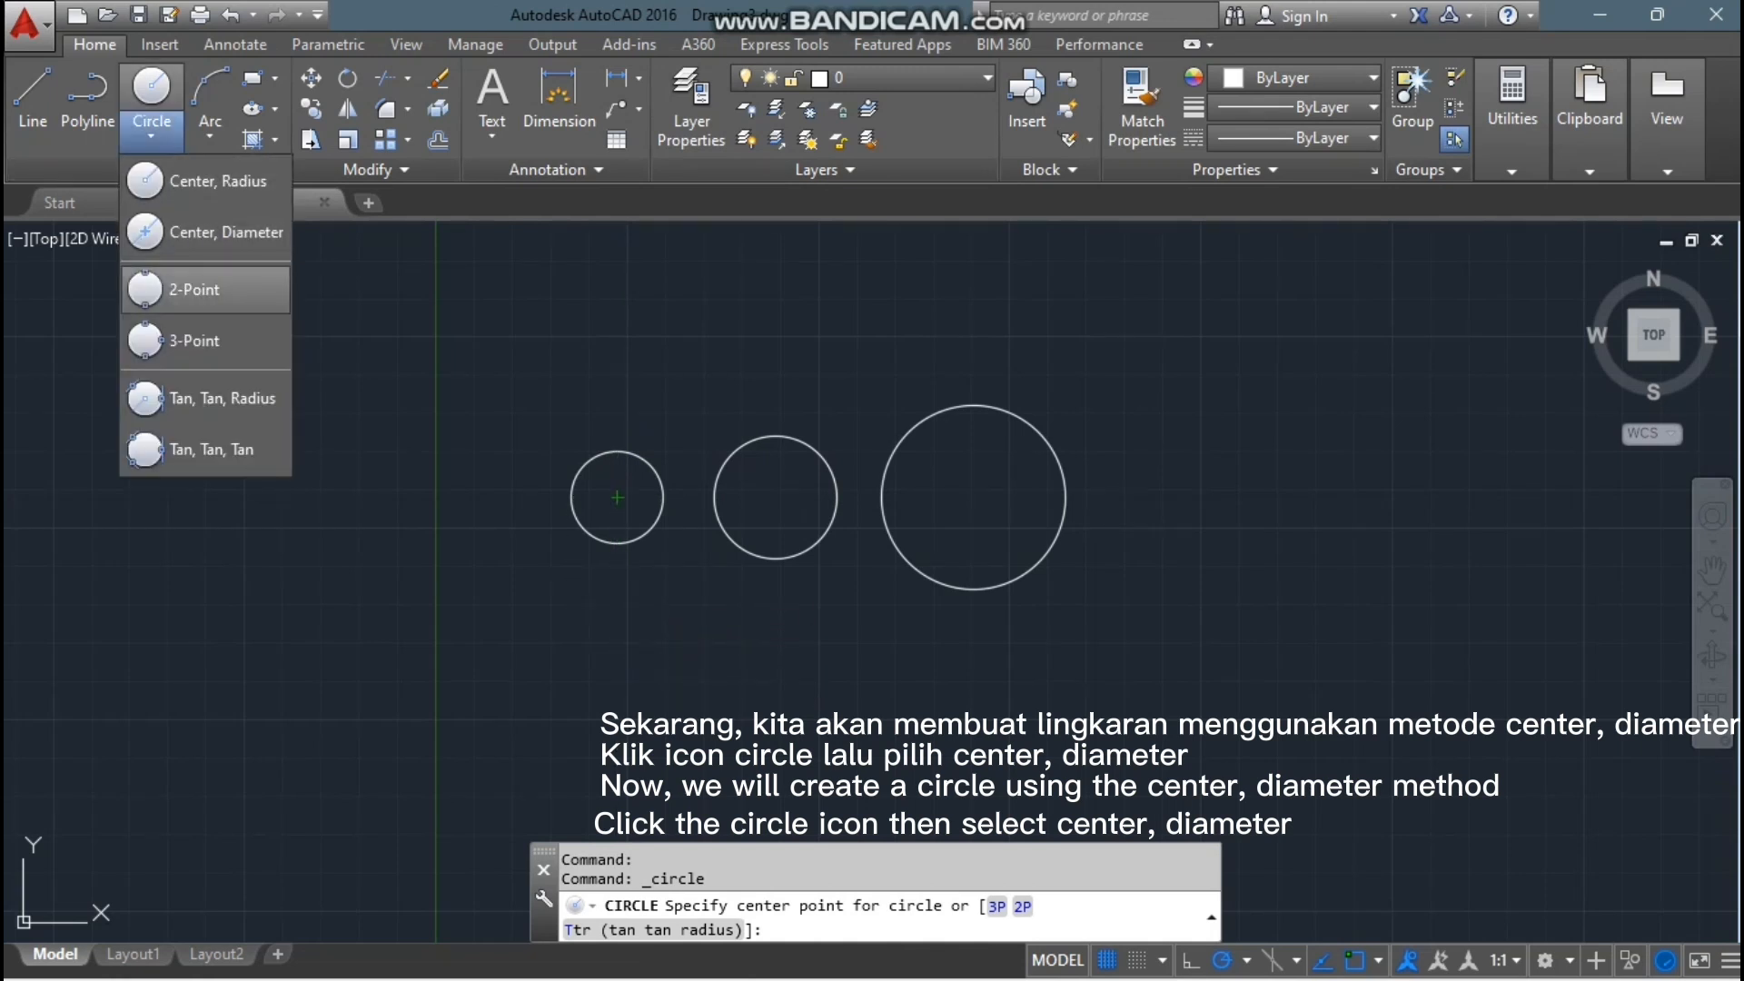
click(226, 233)
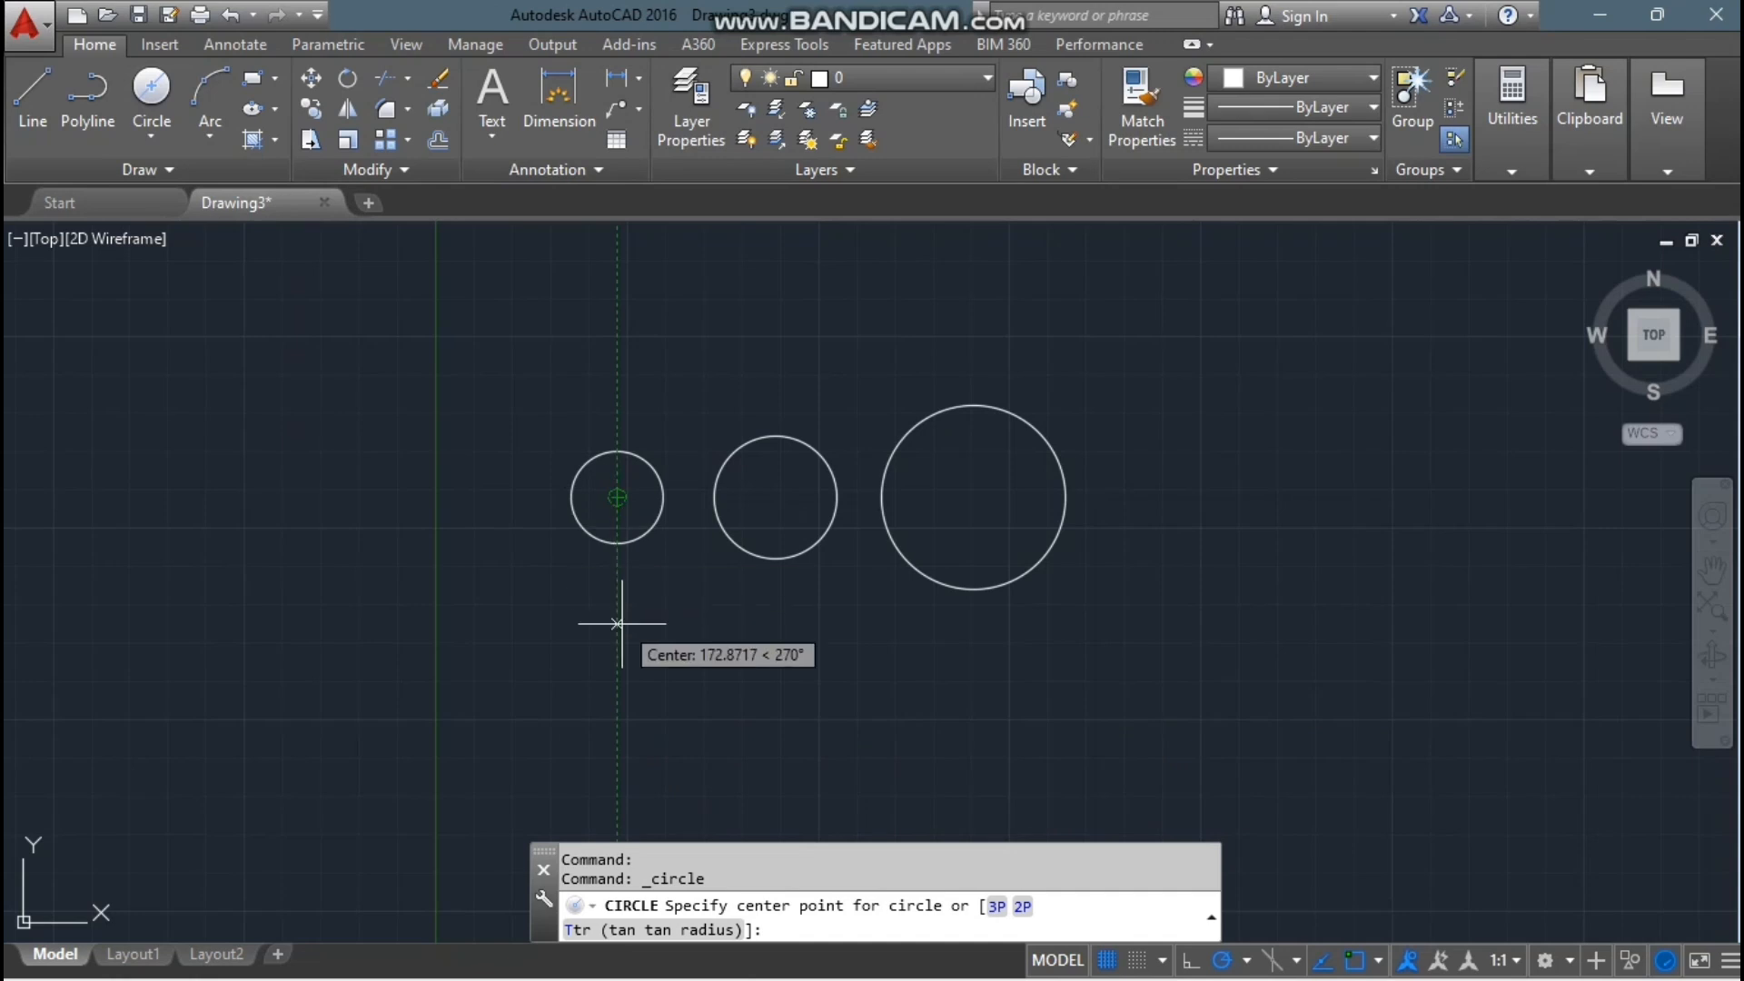
click(618, 702)
text(30)
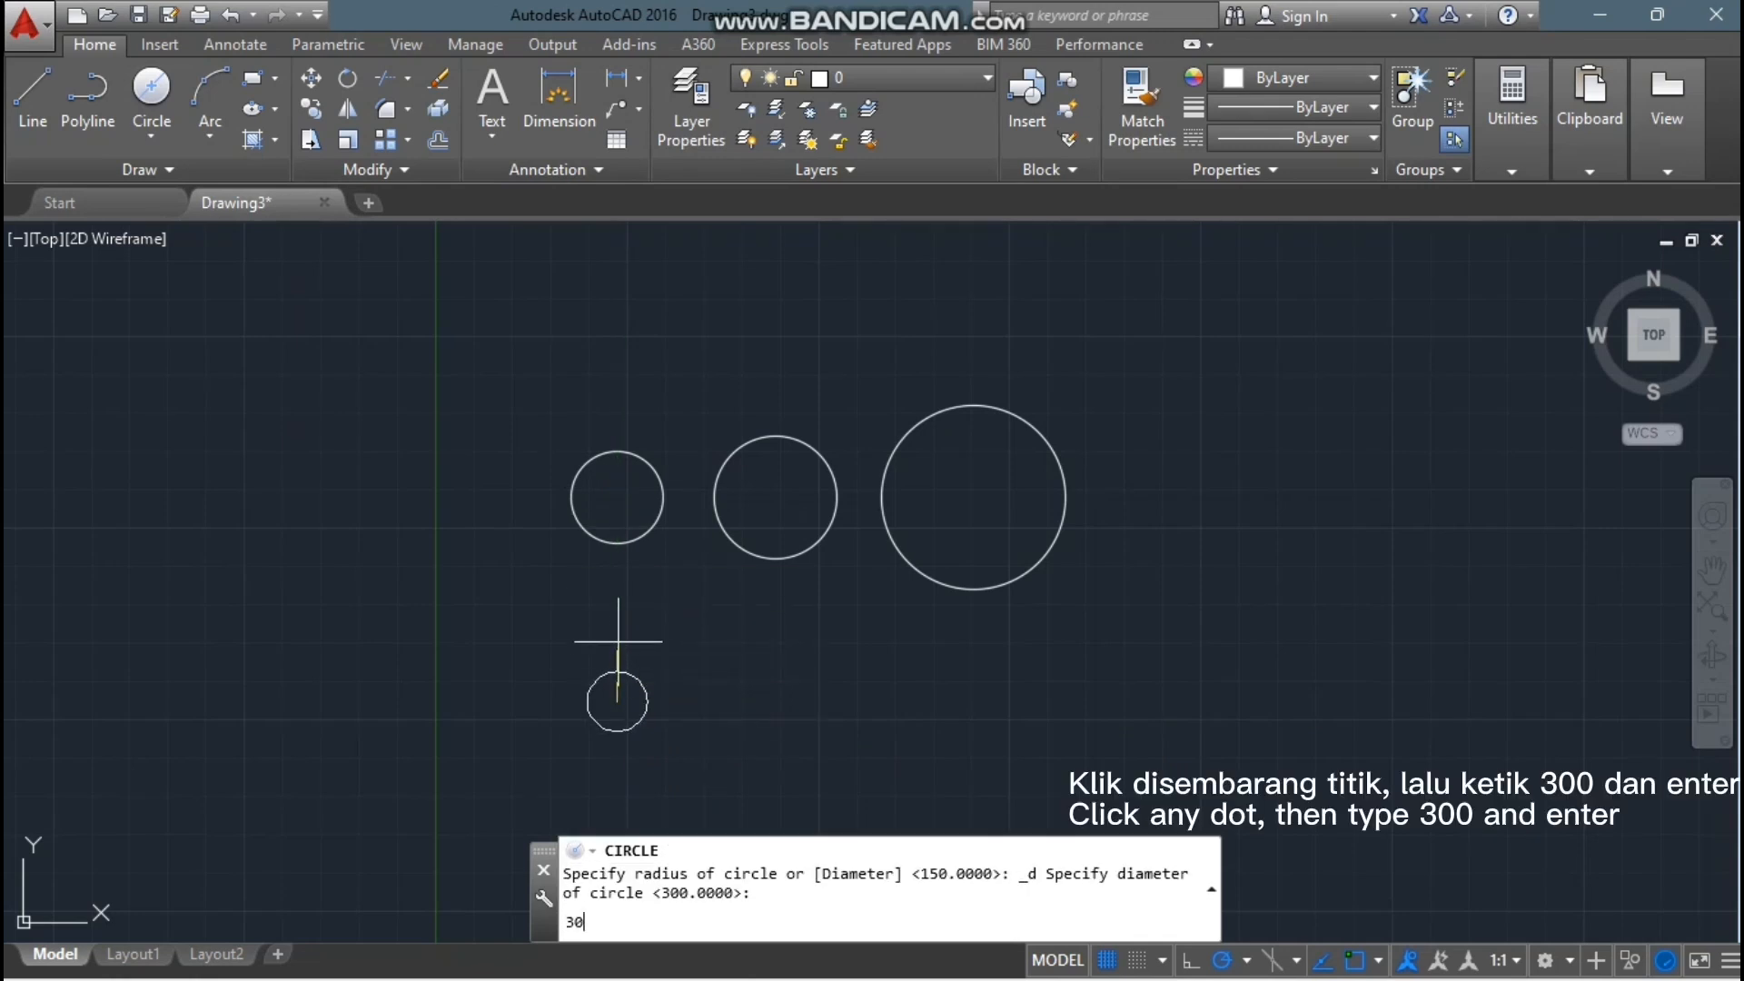
text(0)
key(Return)
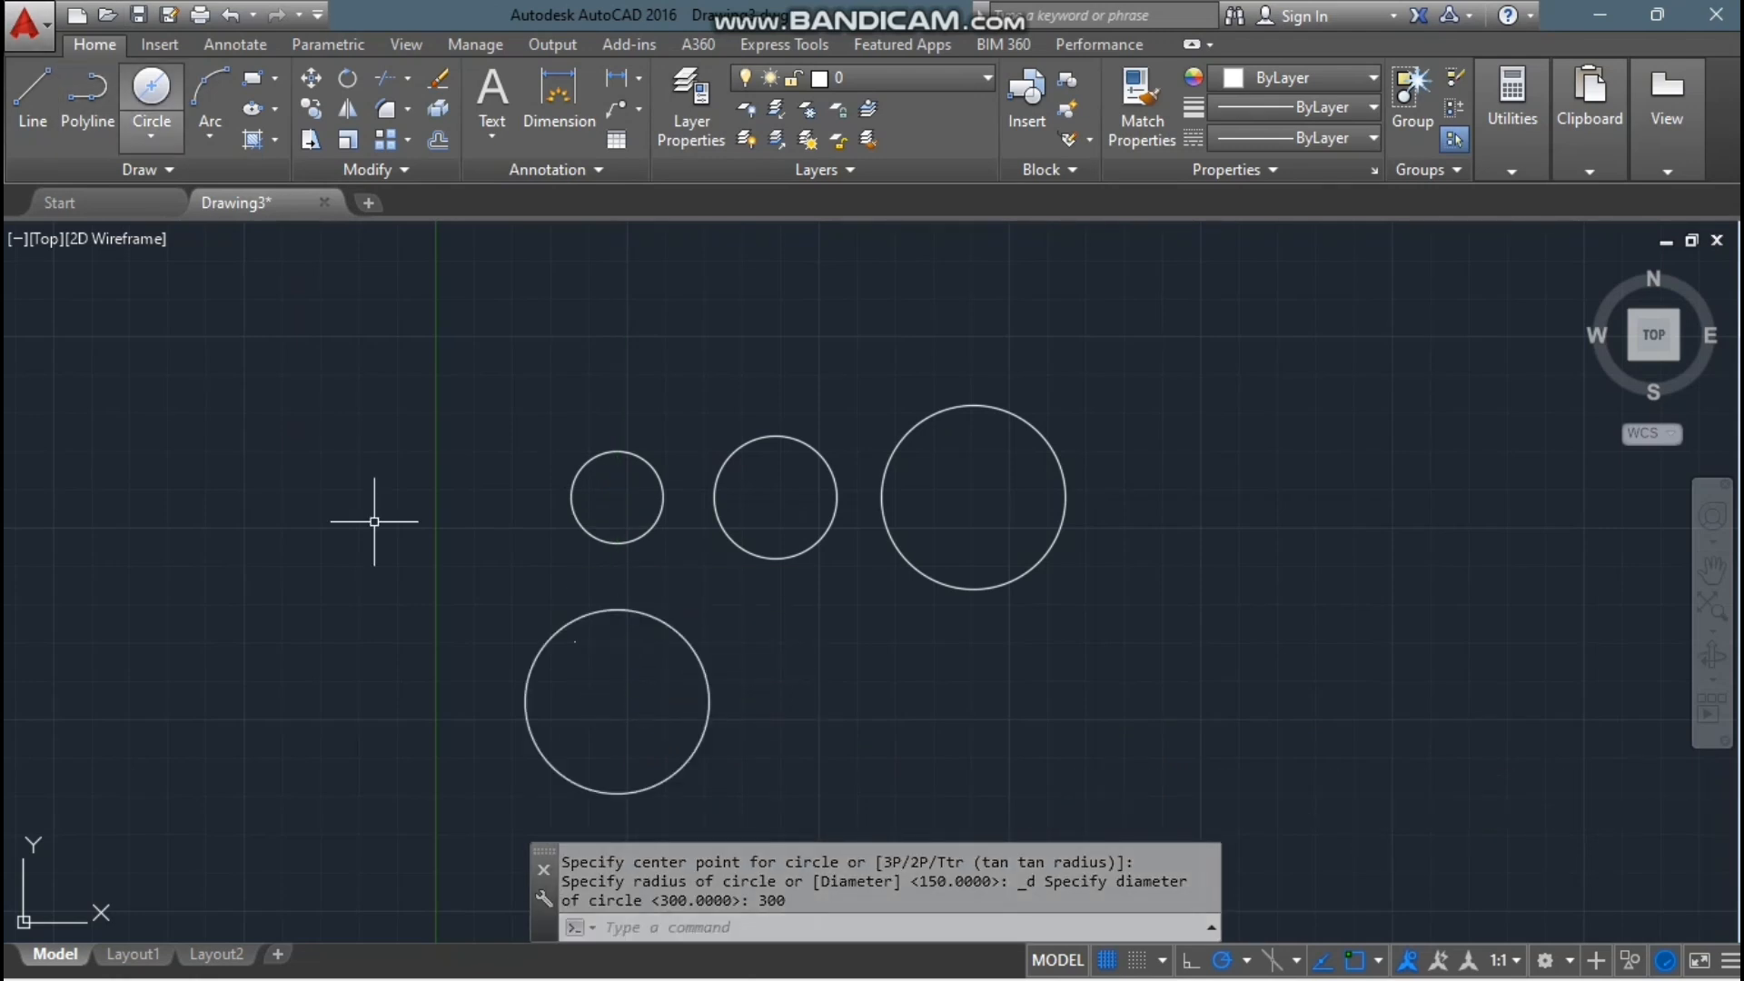
Step: Draw a circle of diameter 200 in the lower row, to the right of the 300-diameter circle
click(152, 136)
click(218, 229)
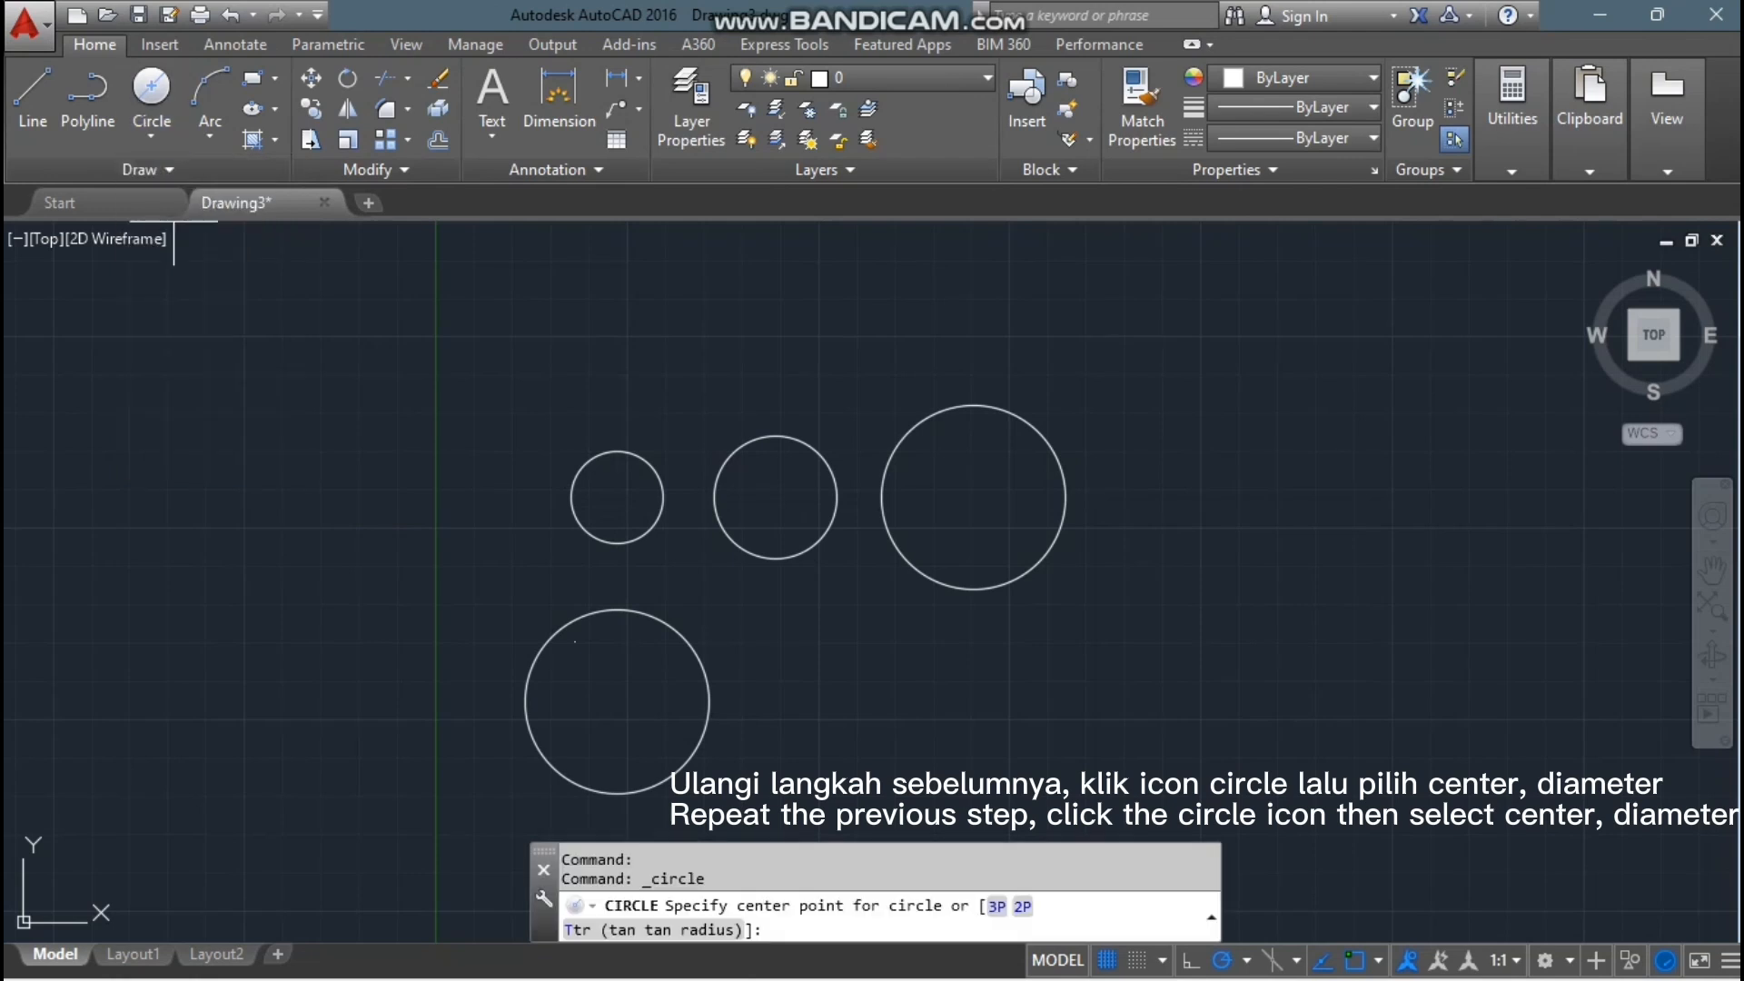
click(879, 714)
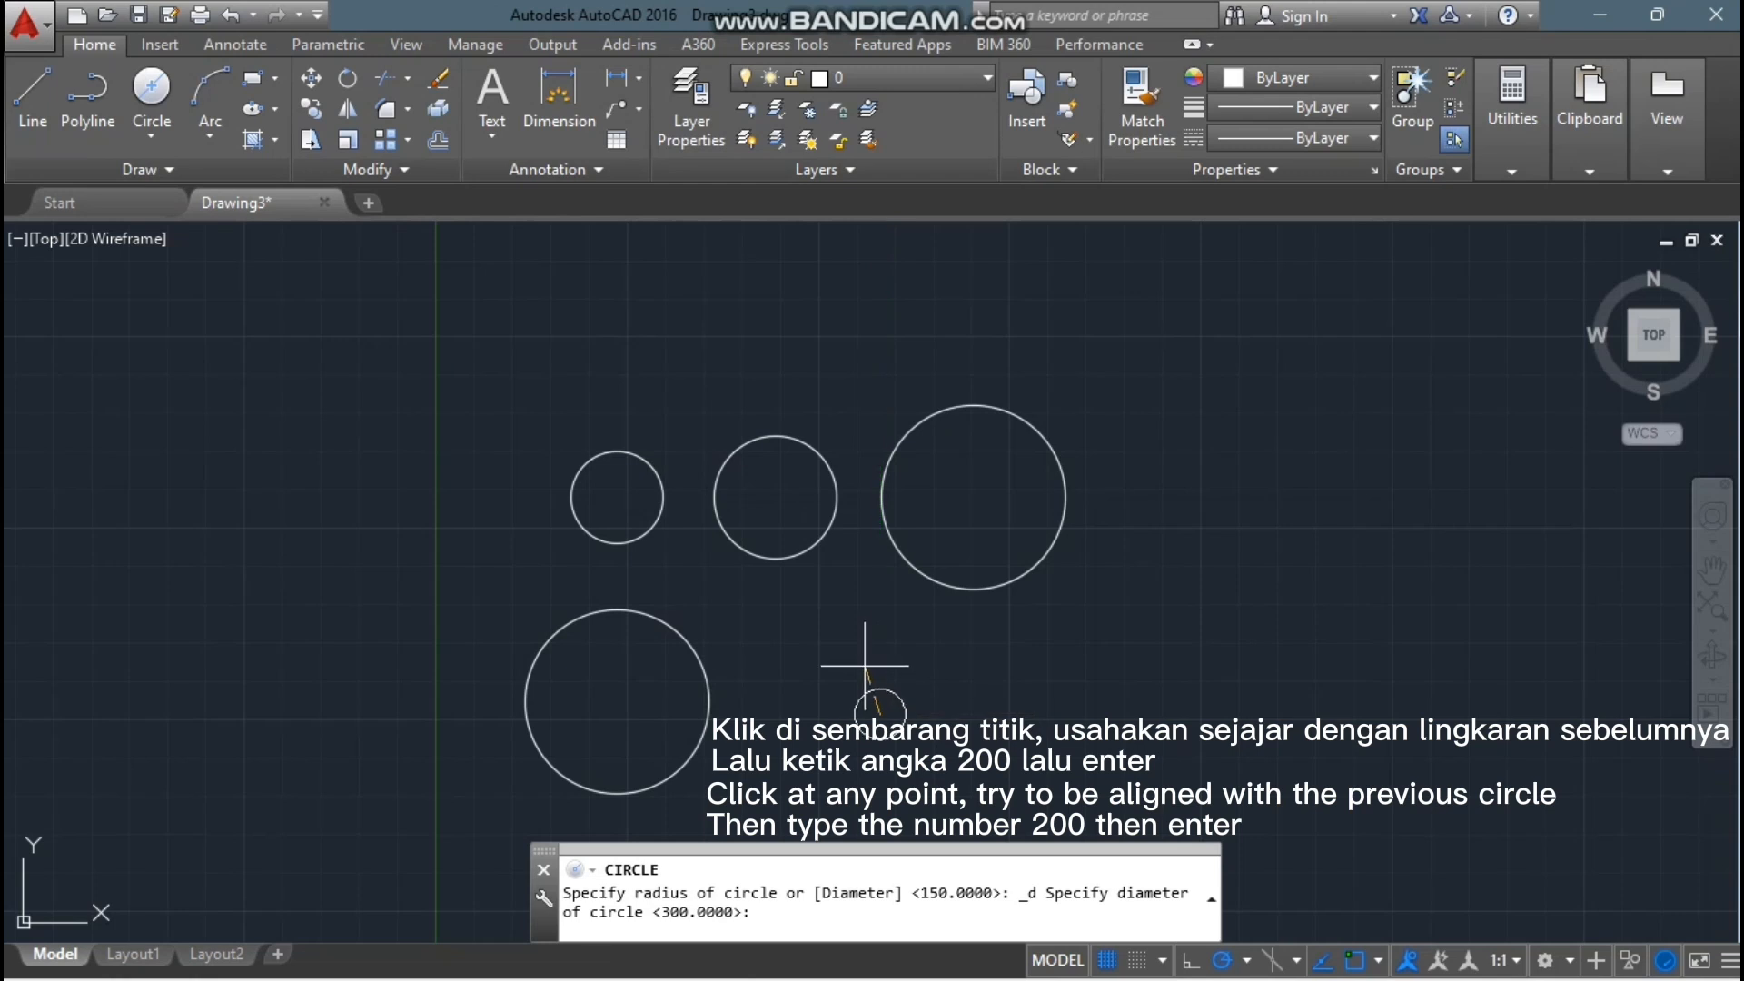
text(200)
key(Return)
Step: Draw a circle of diameter 100 to the right of the 200-diameter circle, aligned horizontally with its center
key(Return)
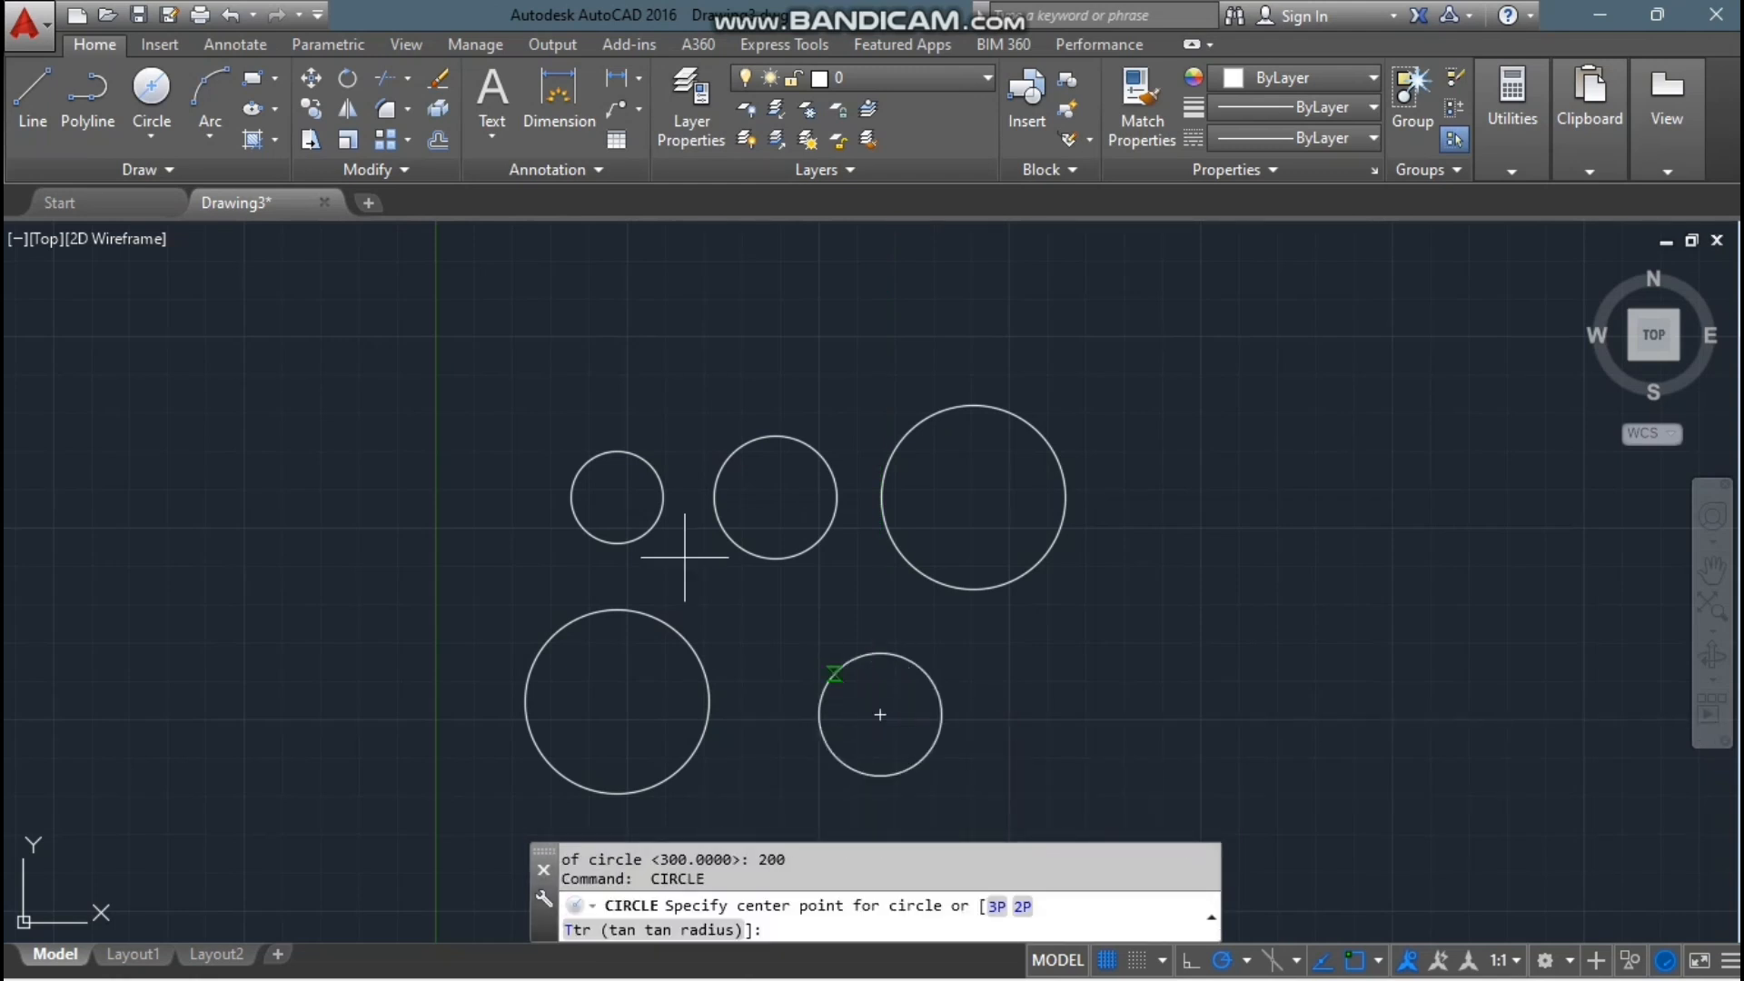
click(152, 137)
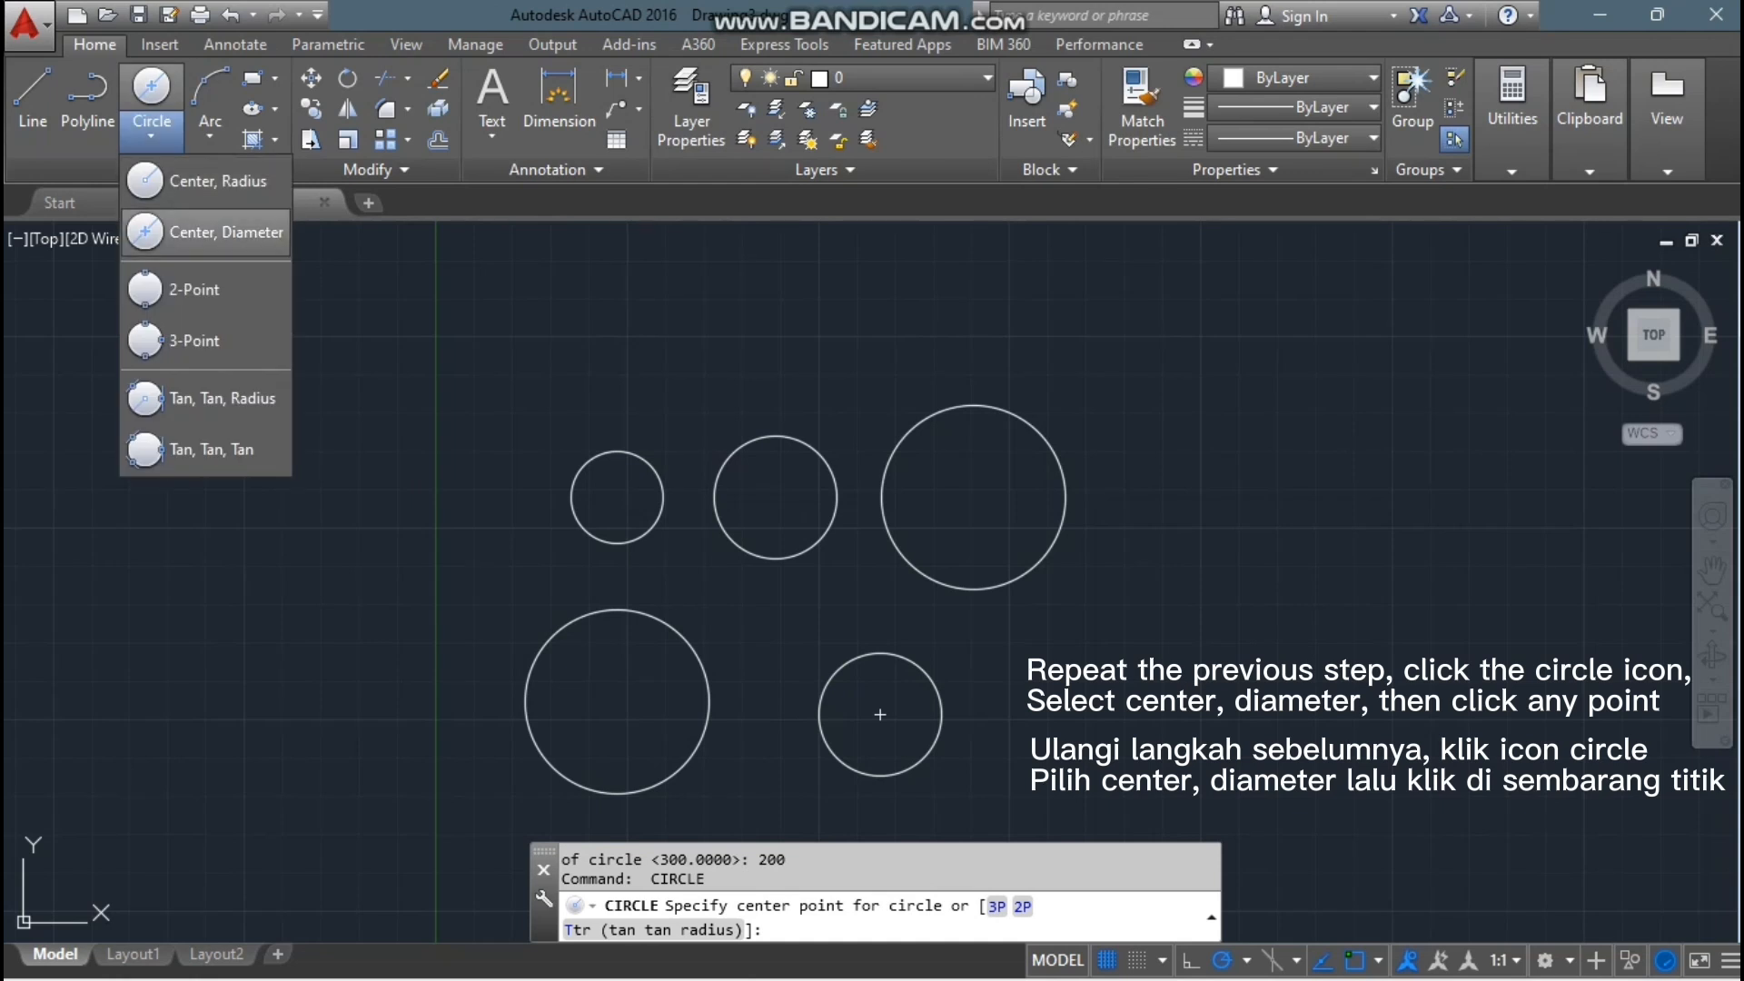
click(209, 229)
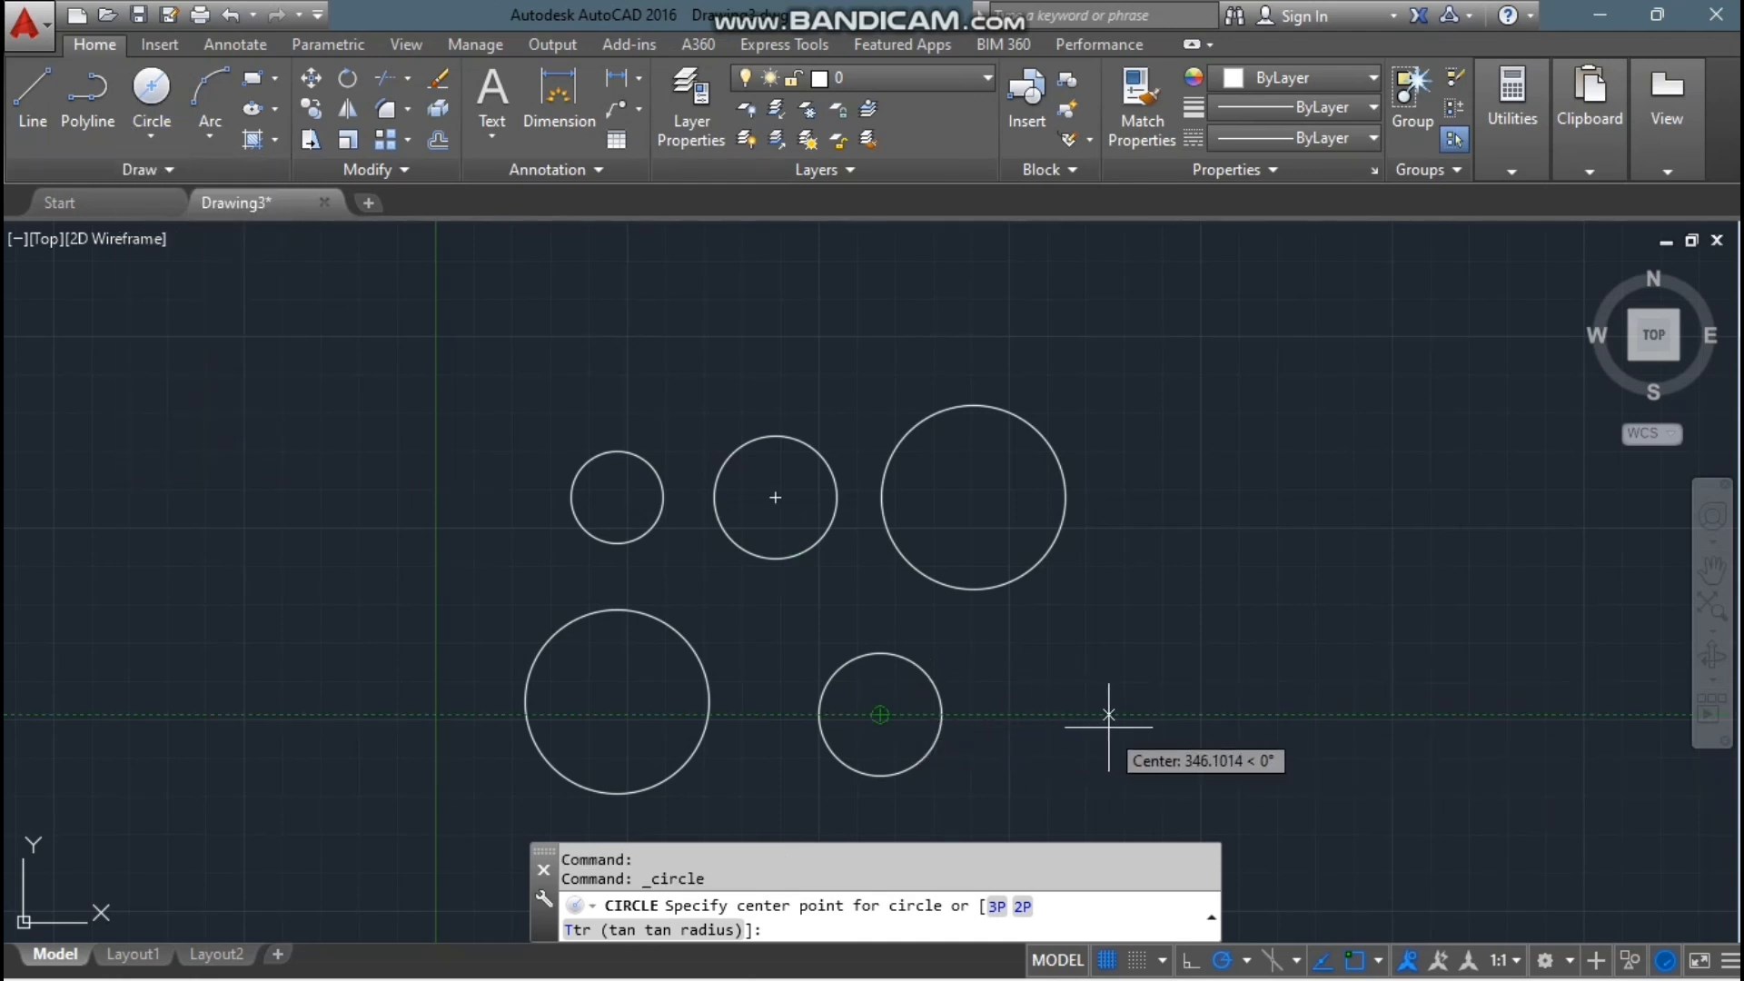
click(1087, 713)
text(1)
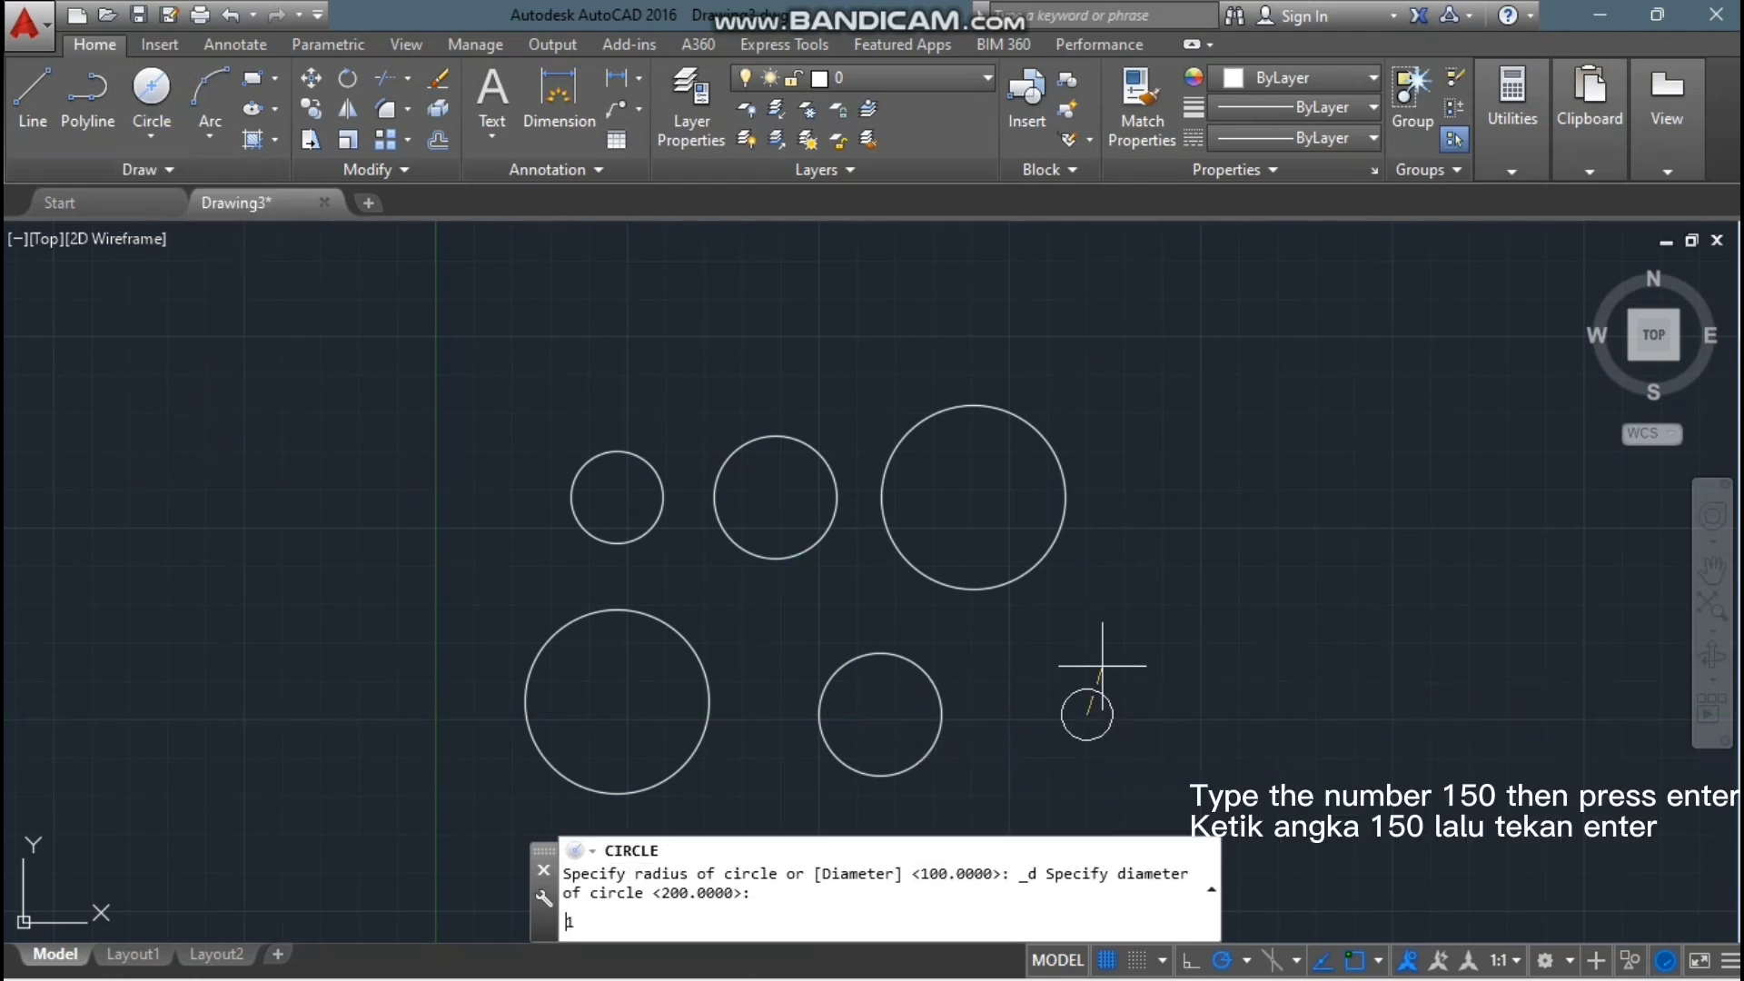
text(00)
key(Return)
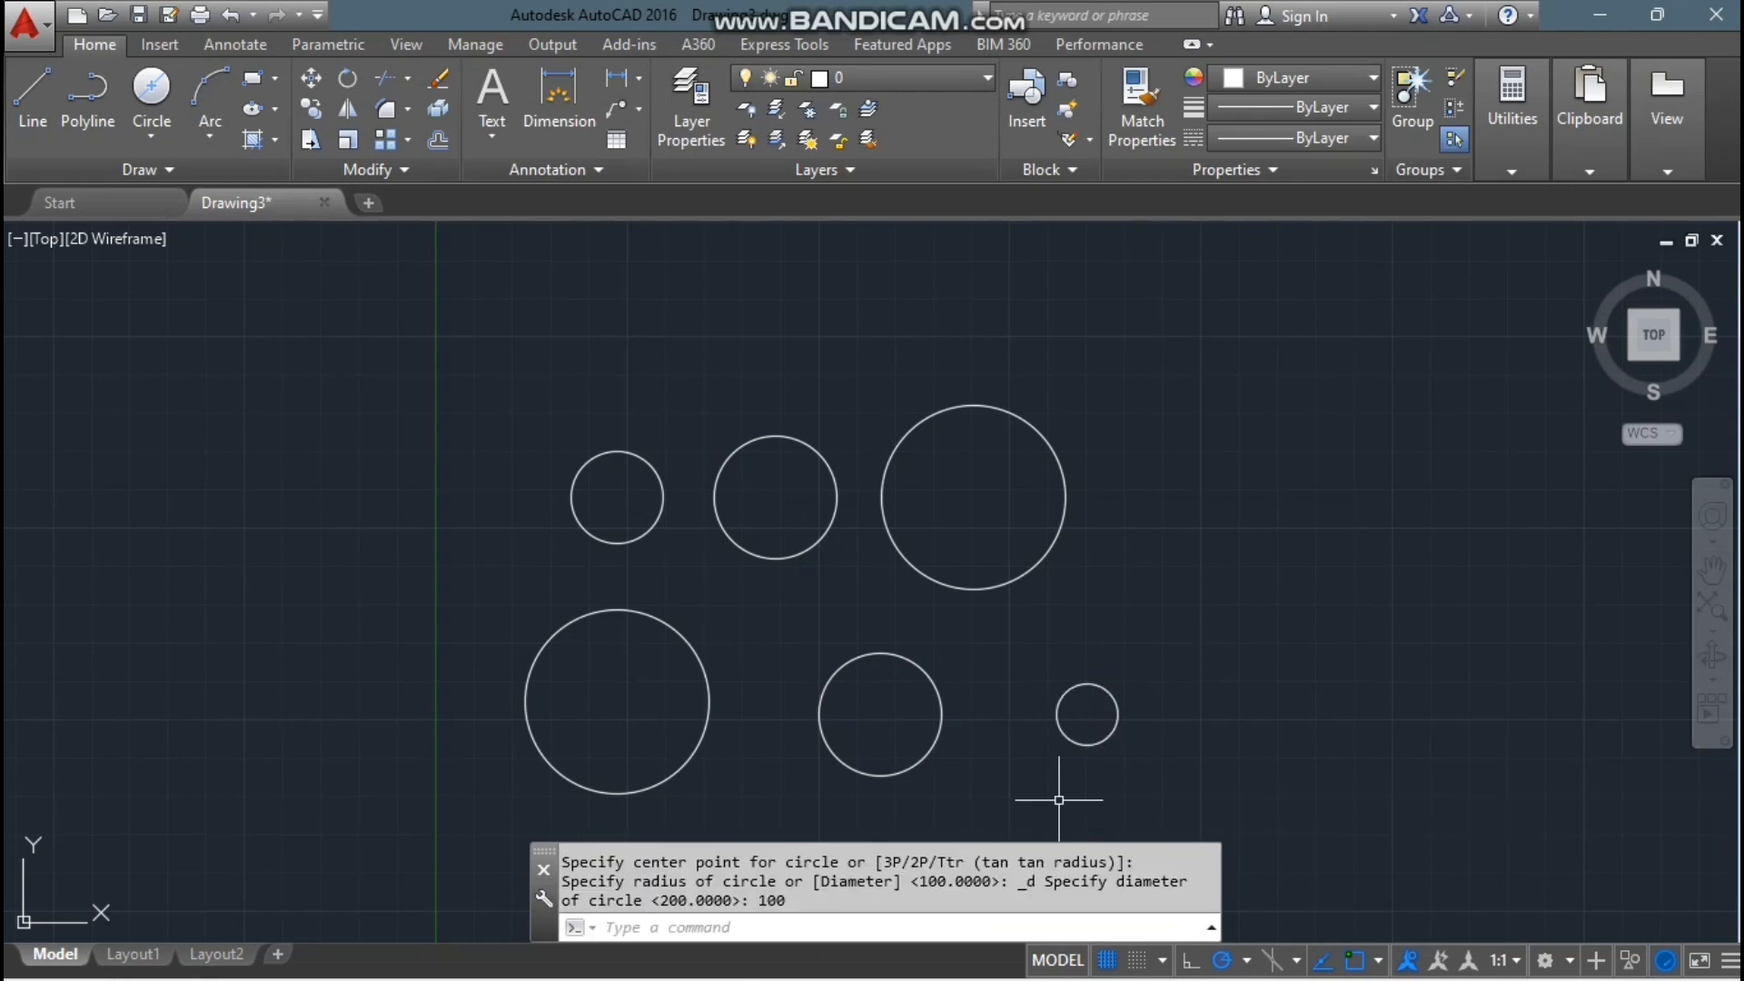
click(1198, 951)
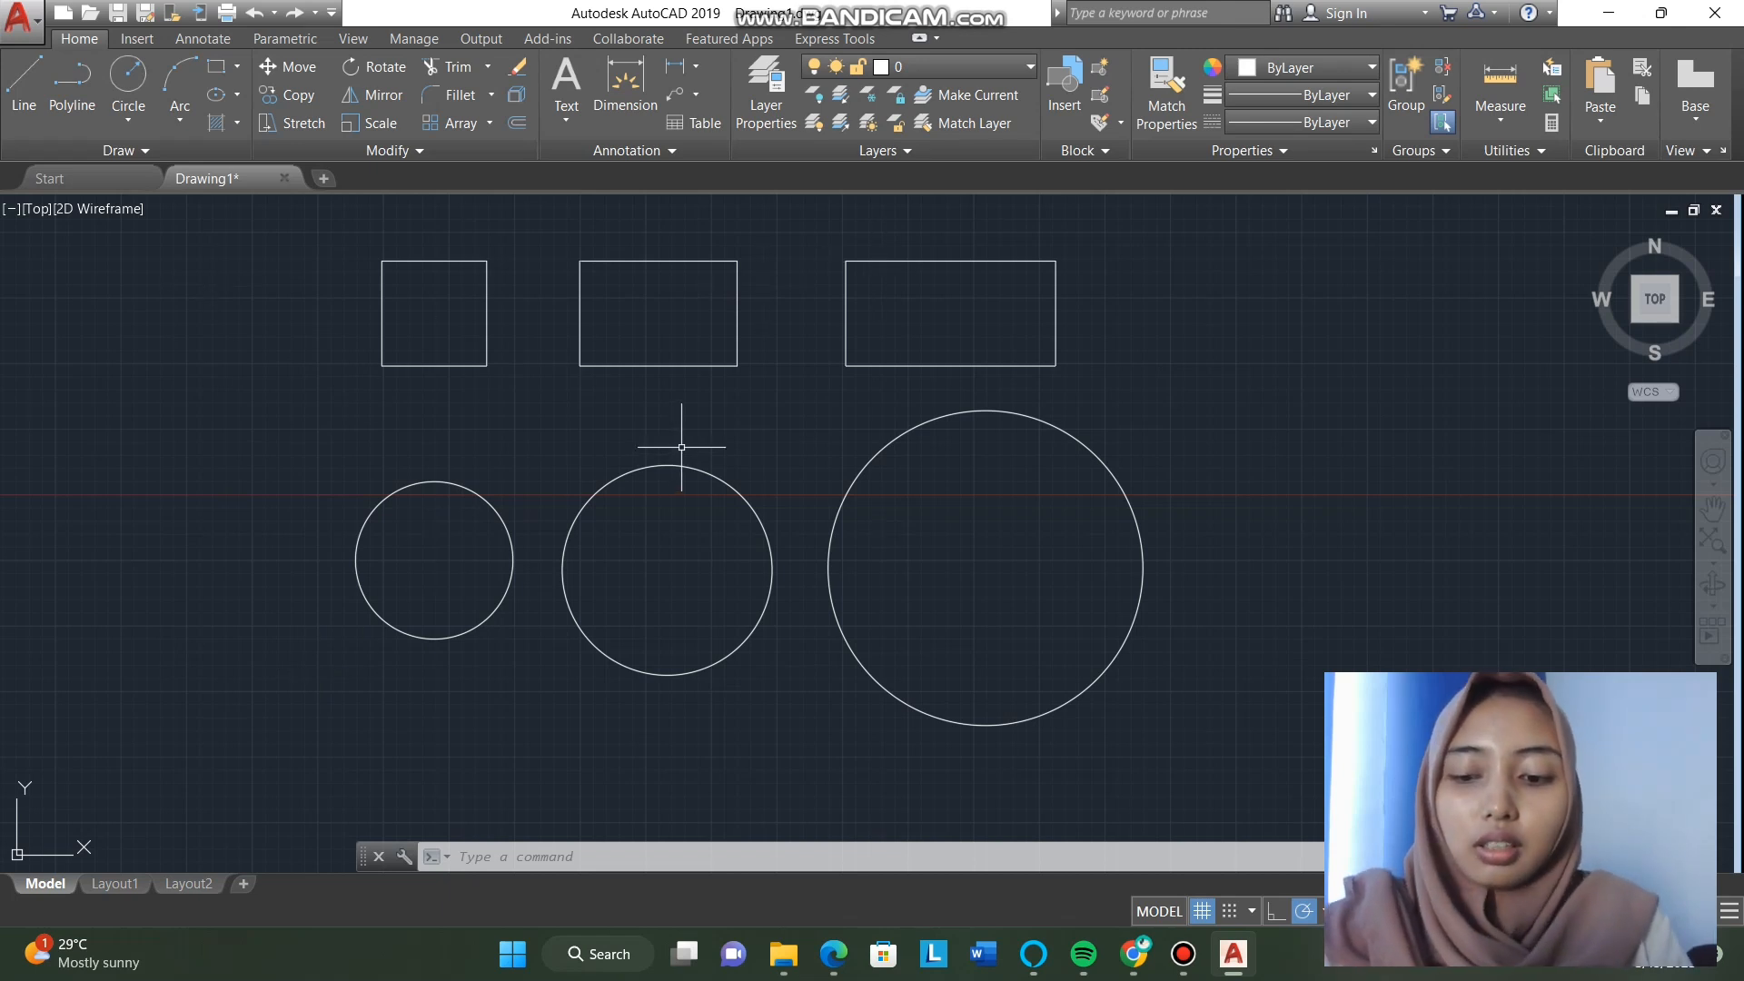
Step: Convert the small square into a revision cloud with the Object option, without reversing the arc direction
text(REV)
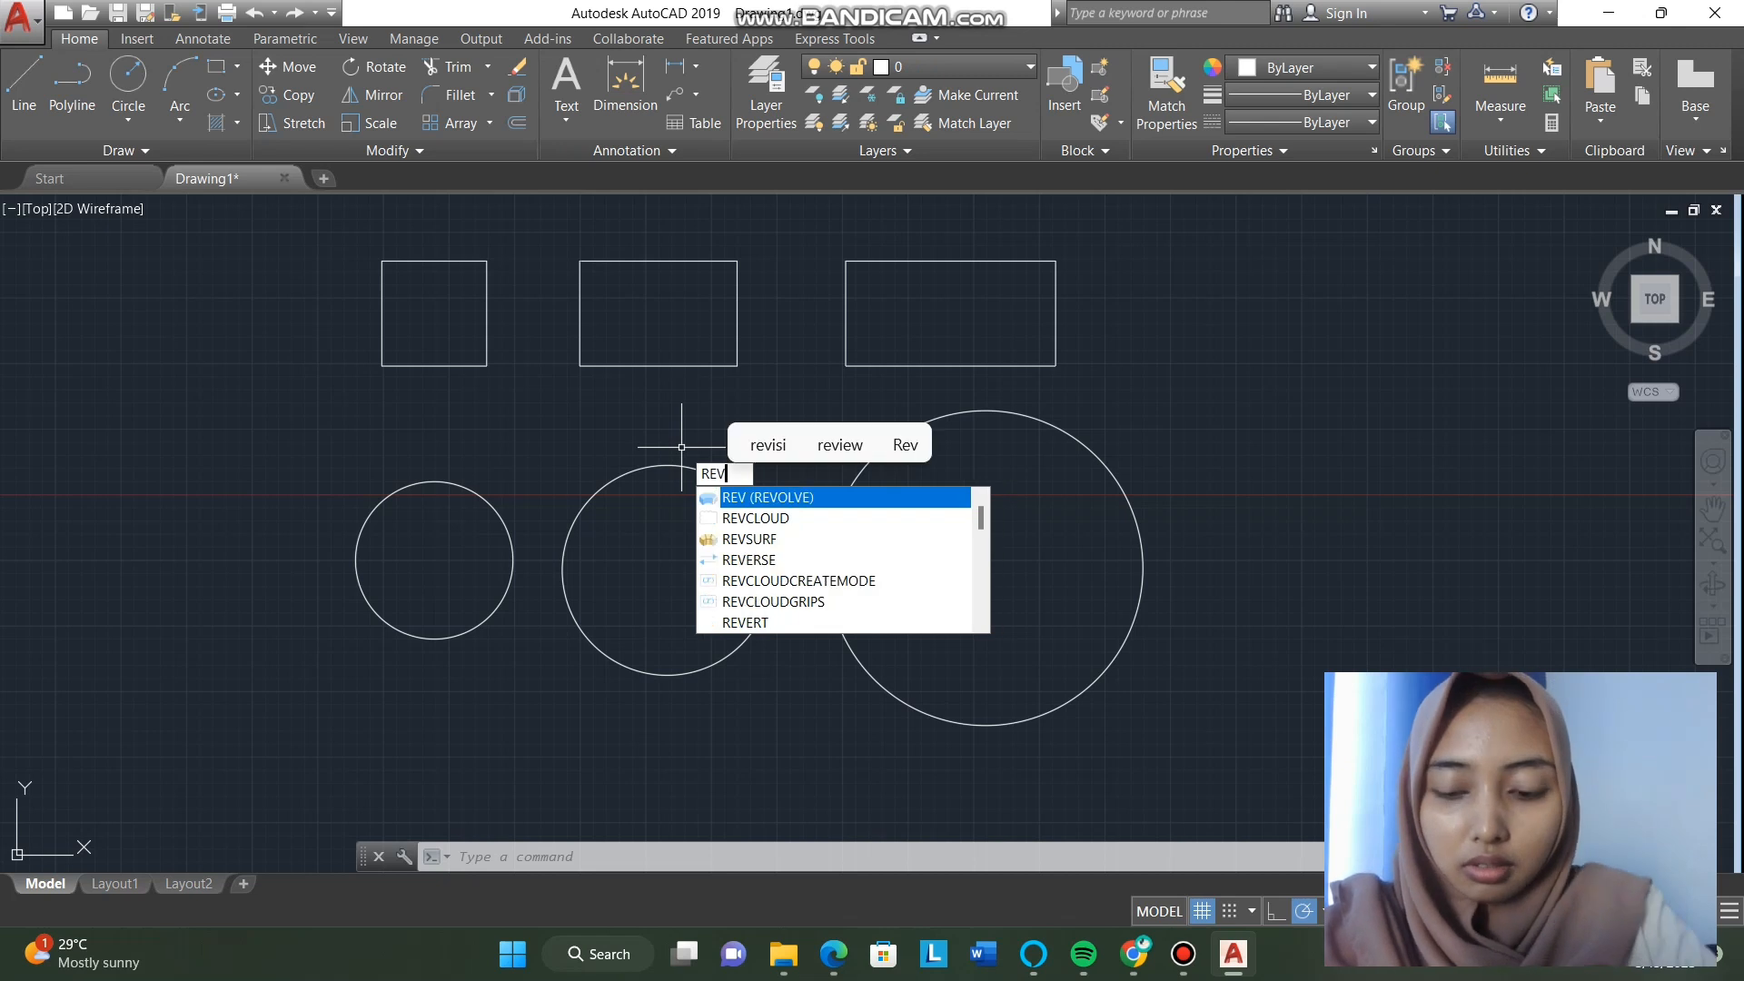
text(CLOU)
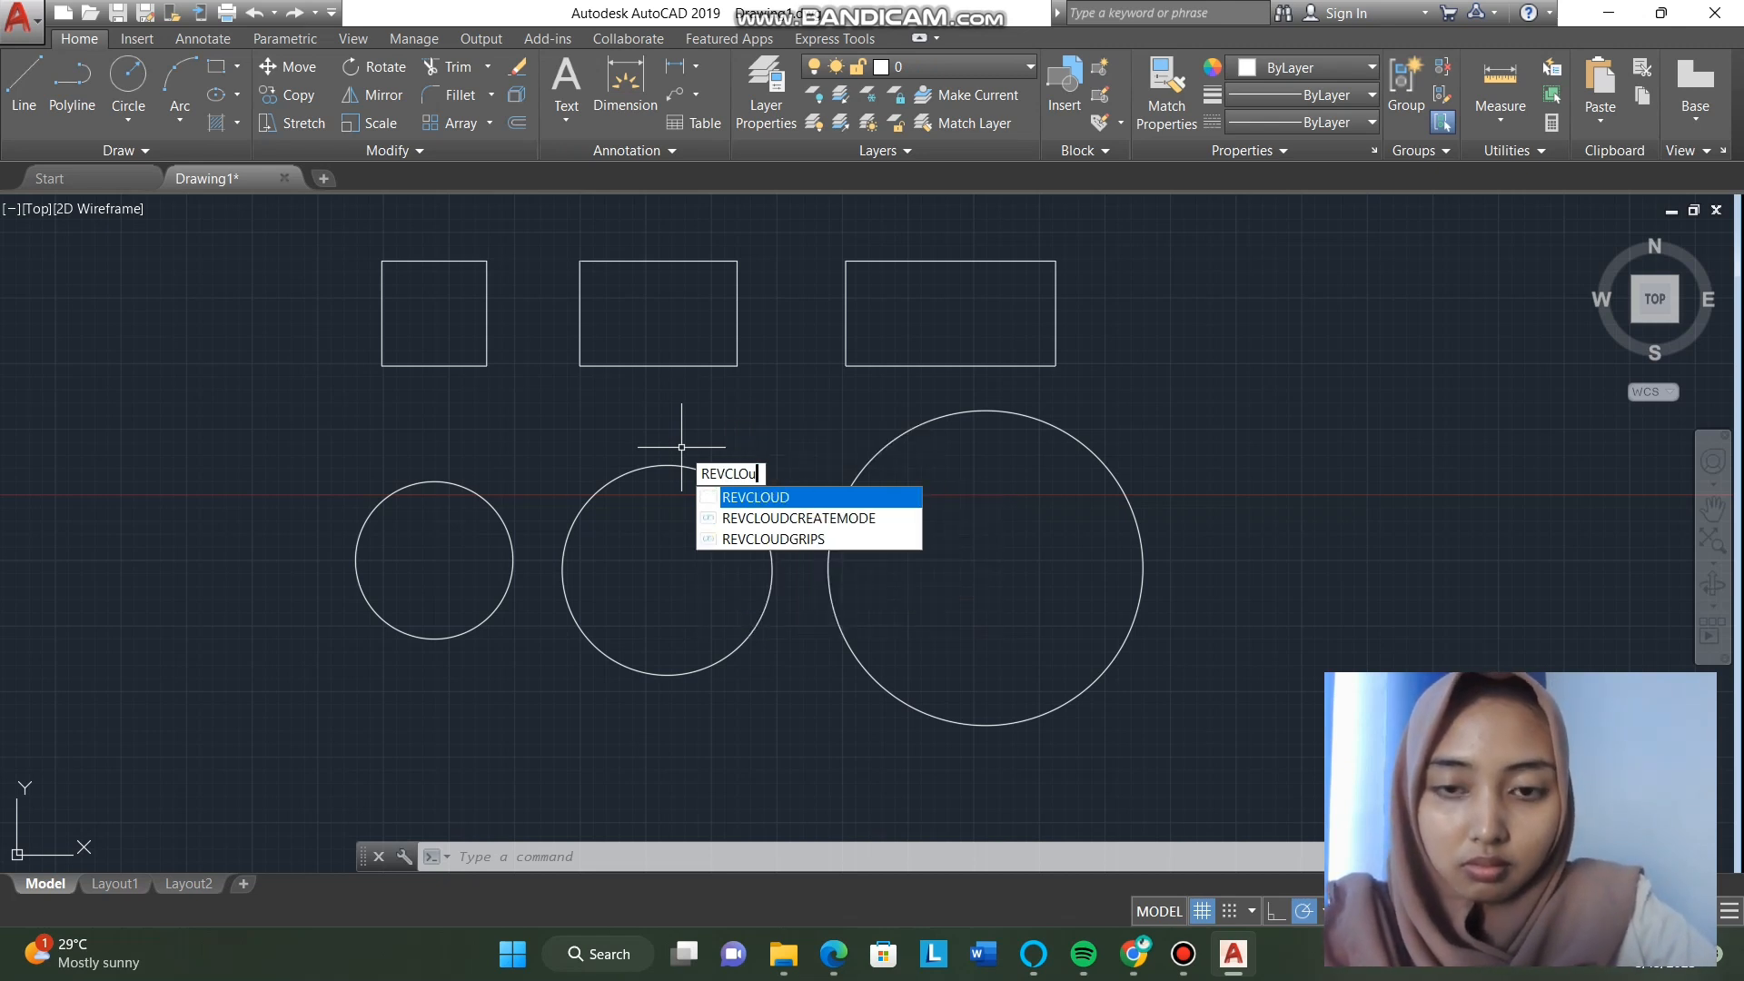
text(D)
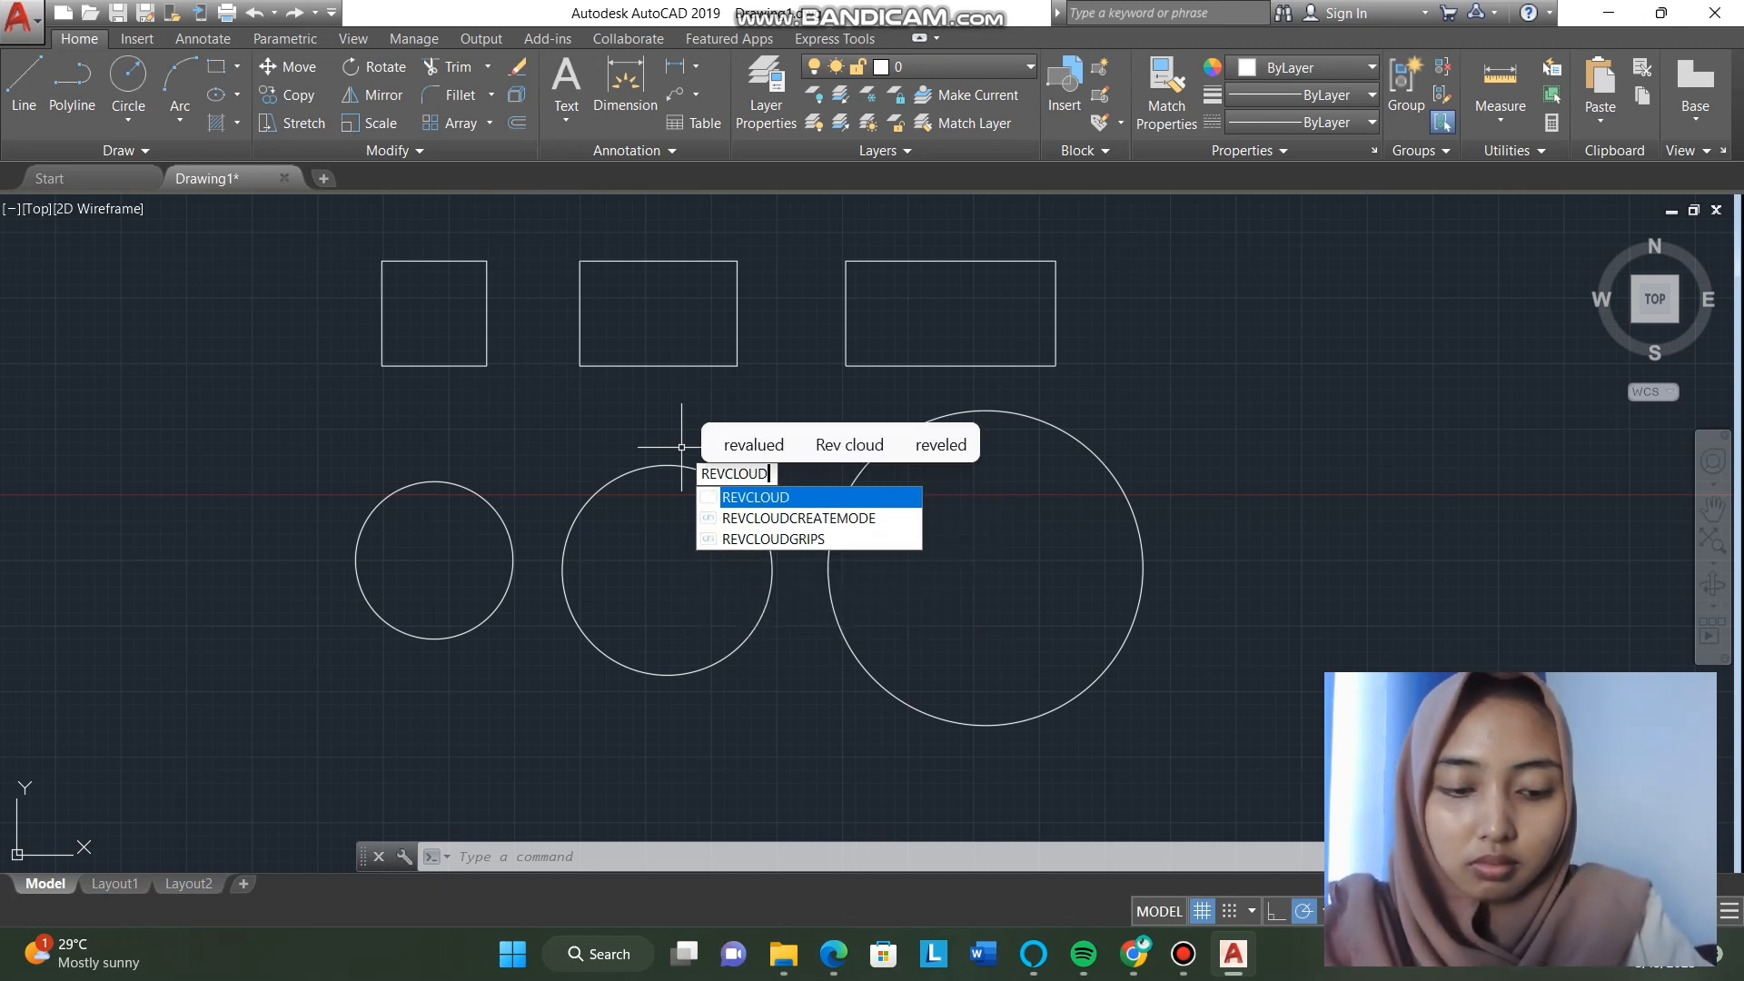
key(Return)
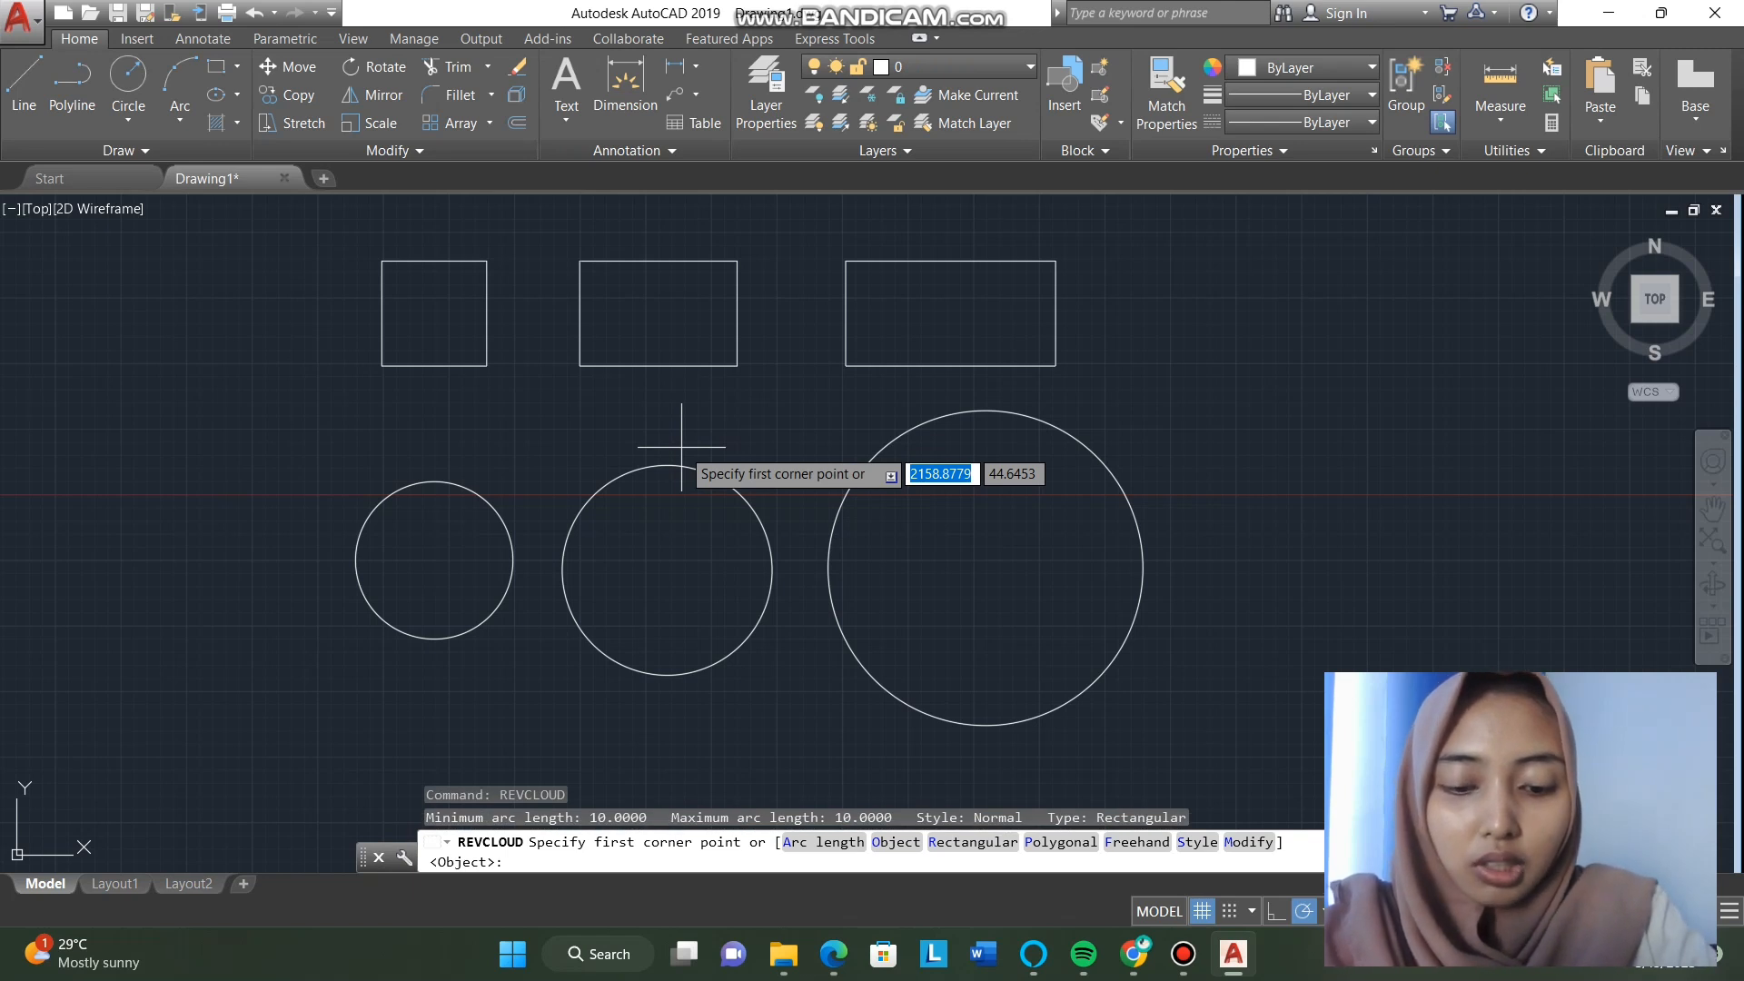
text(o)
key(Return)
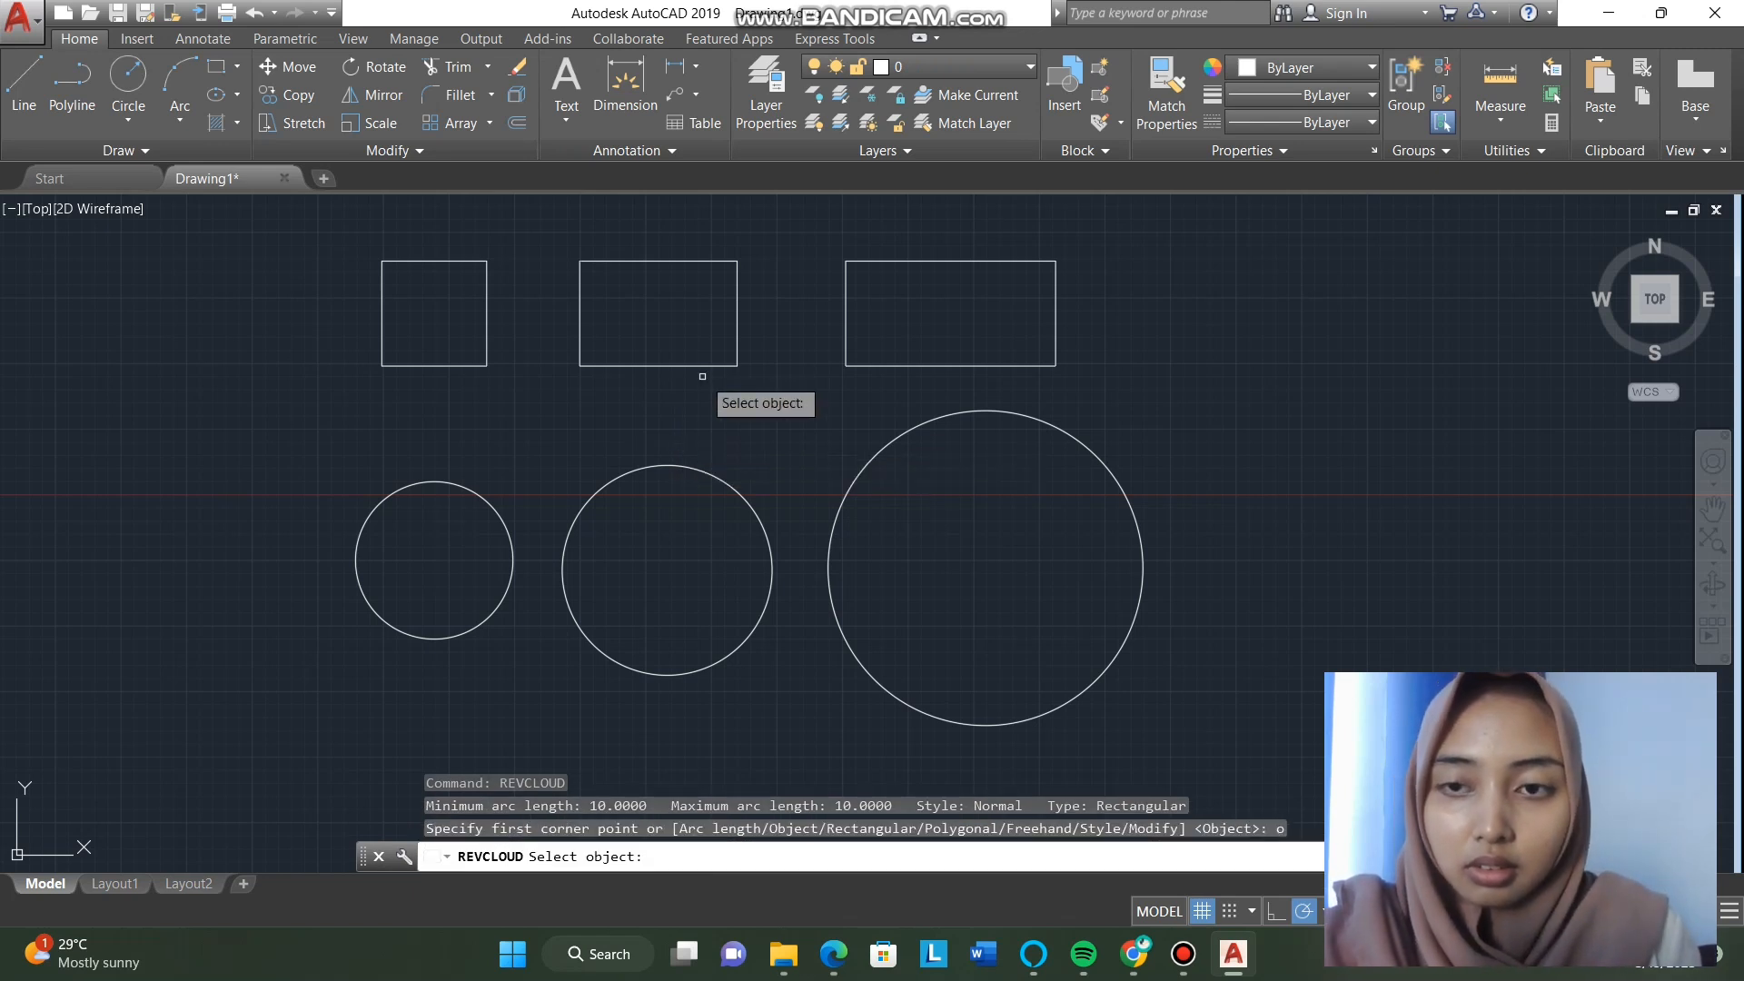
click(445, 261)
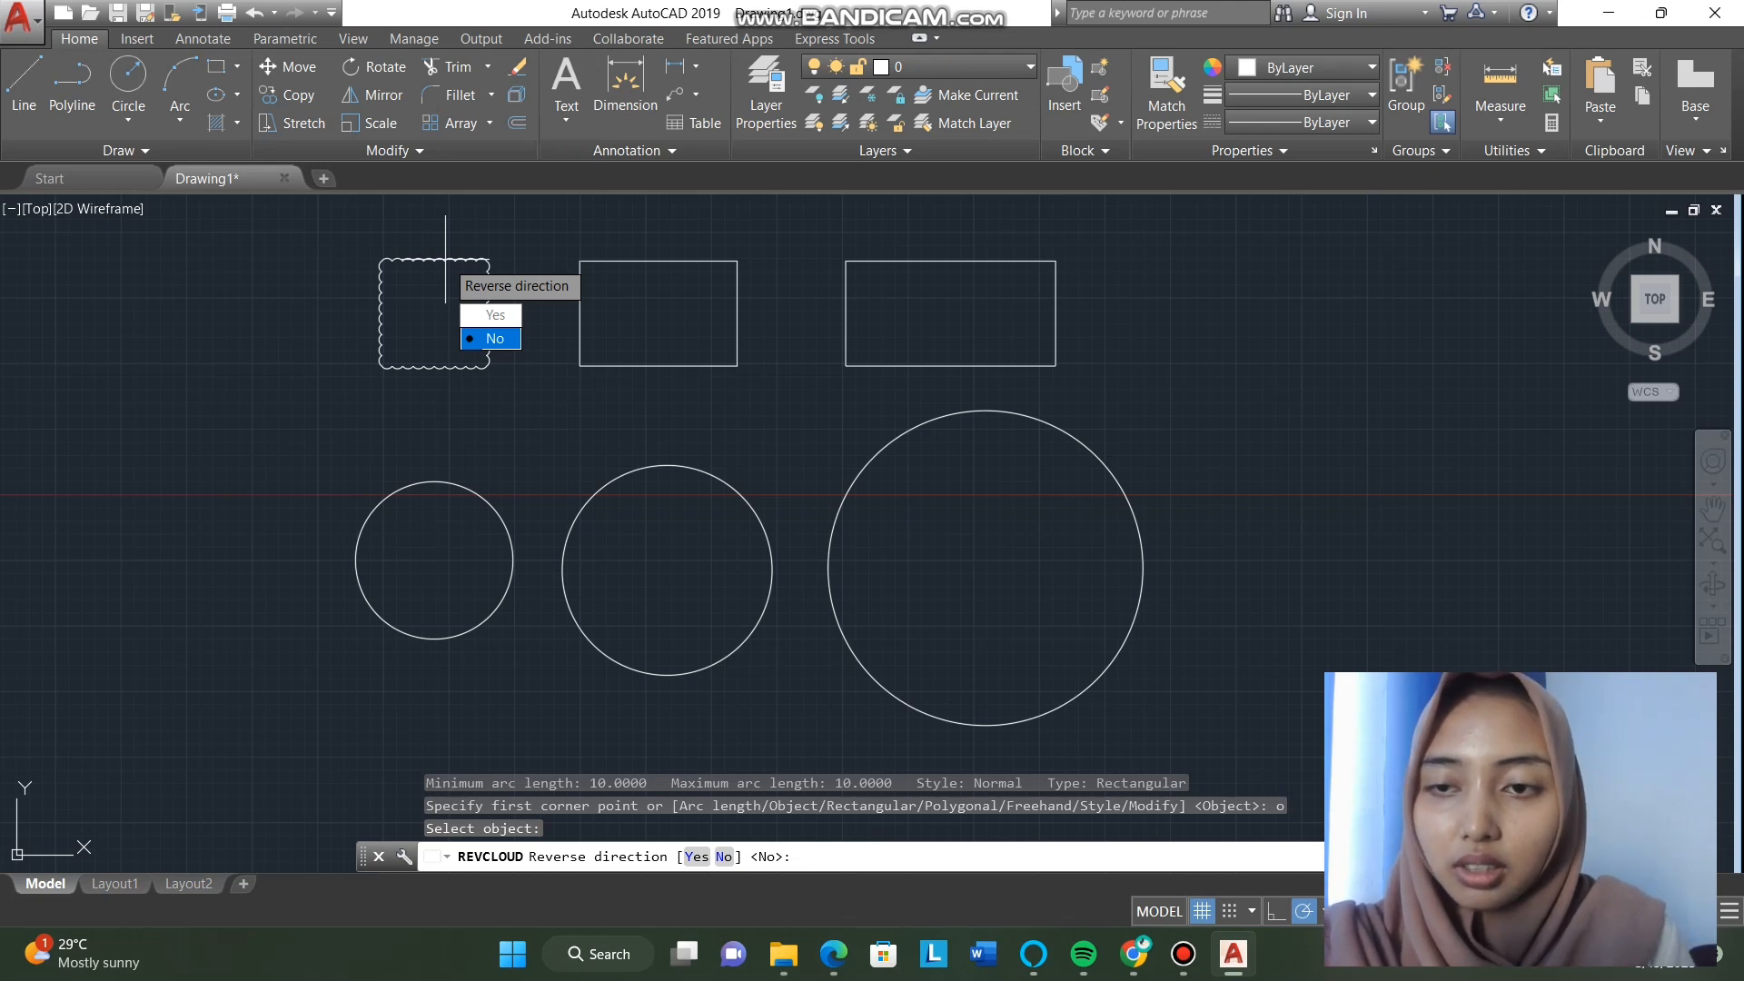
key(Return)
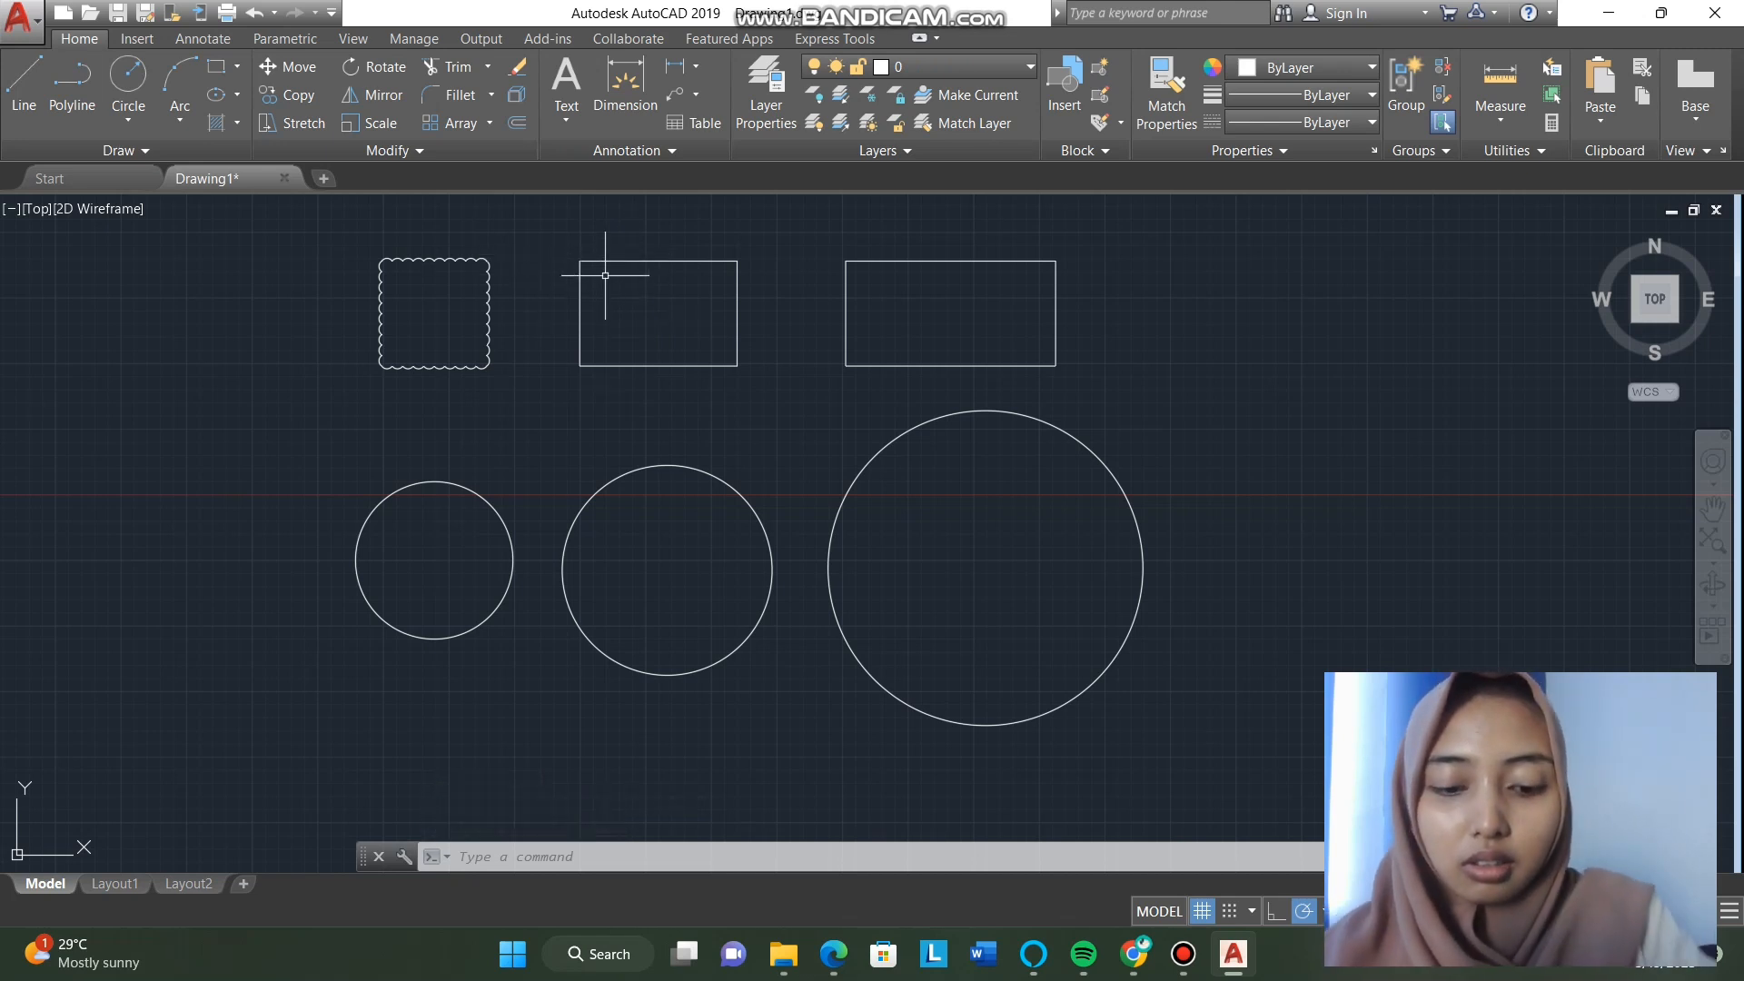
text(o)
key(Return)
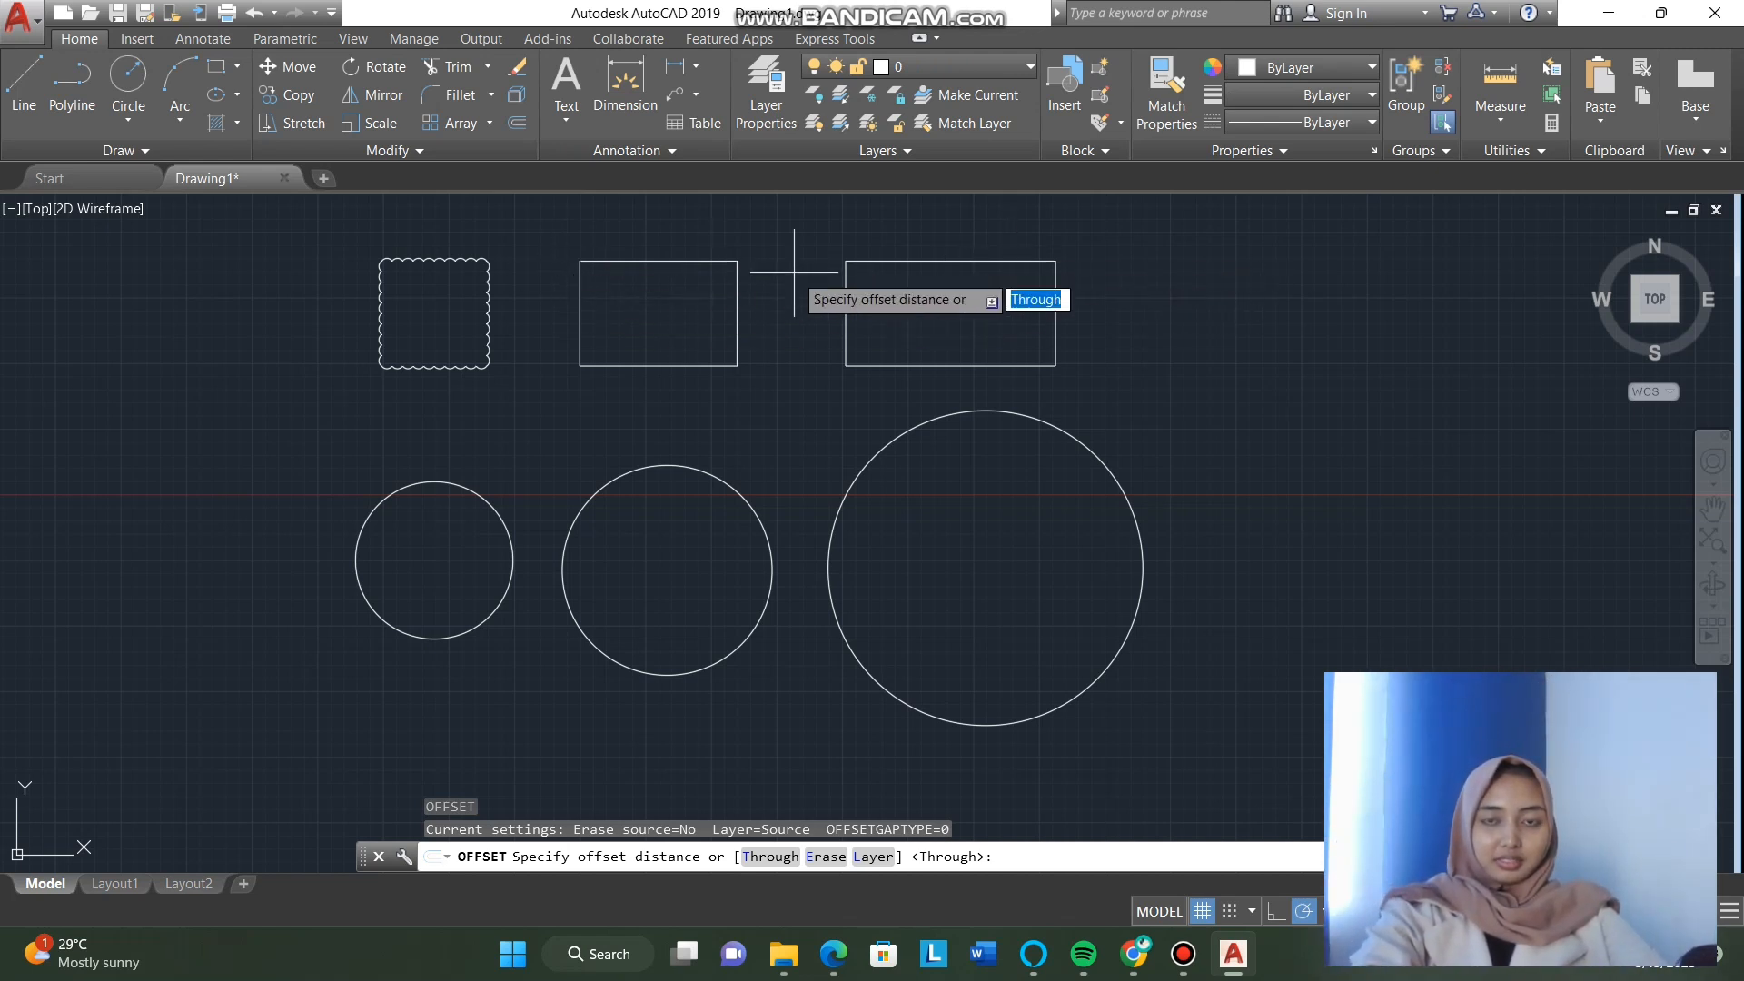
text(re)
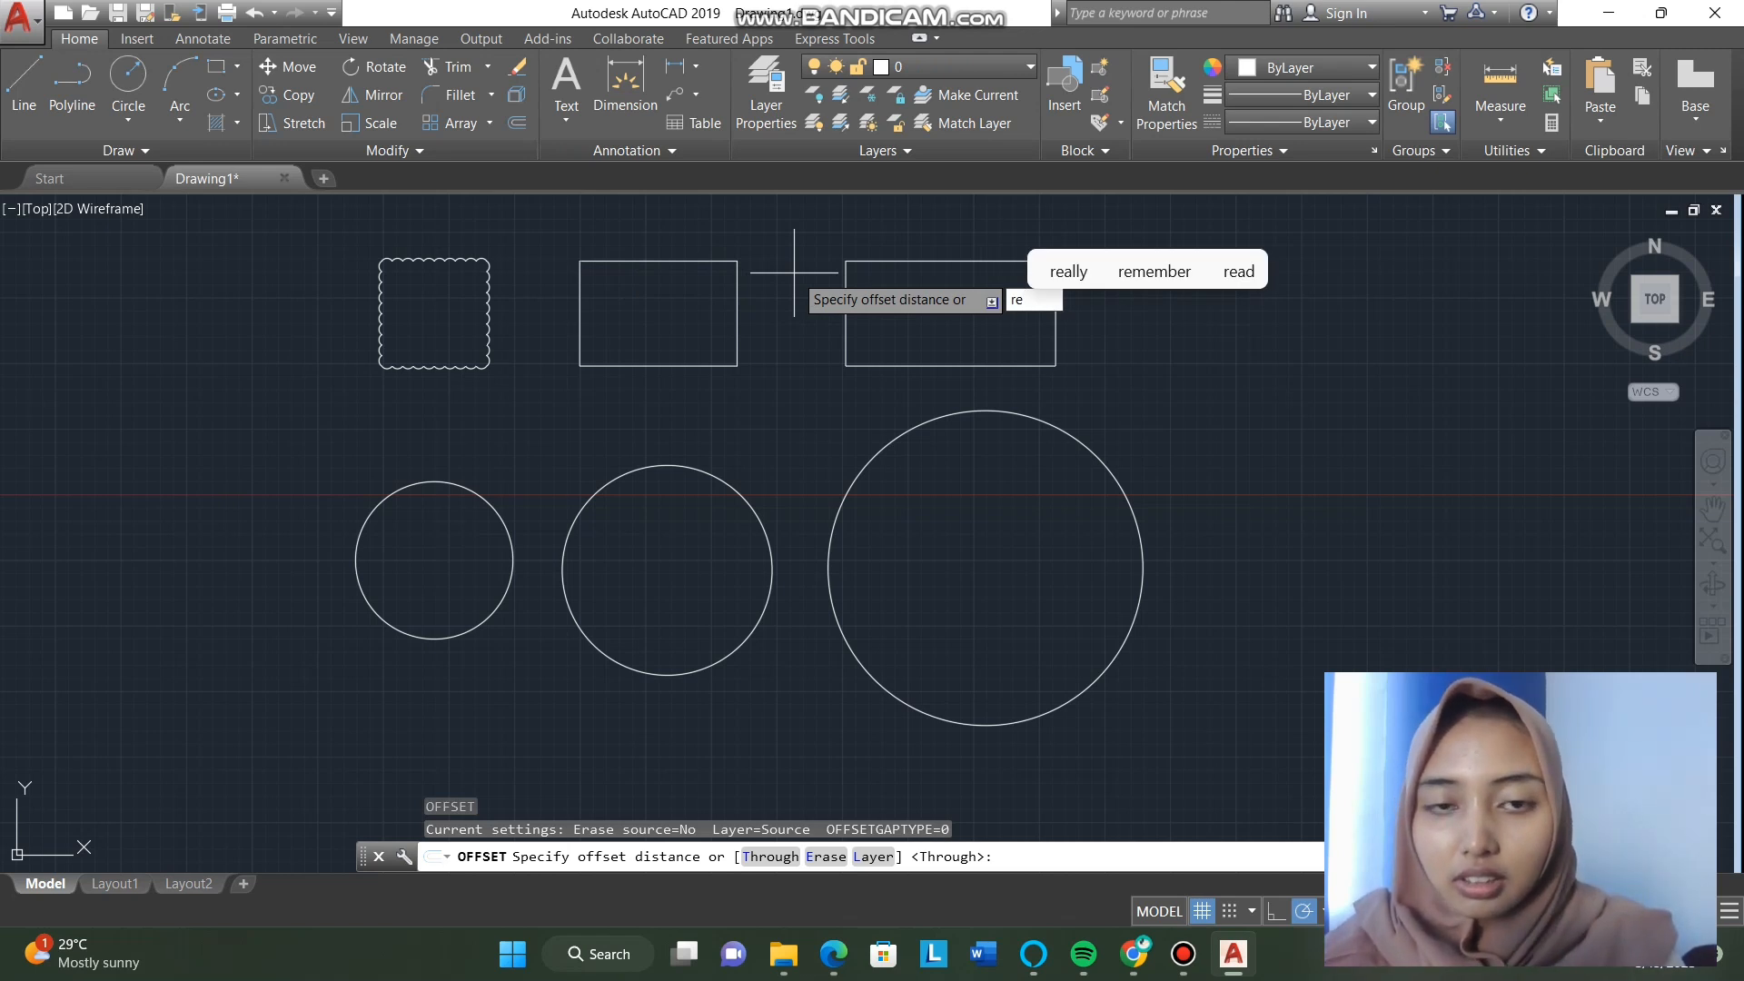
key(Escape)
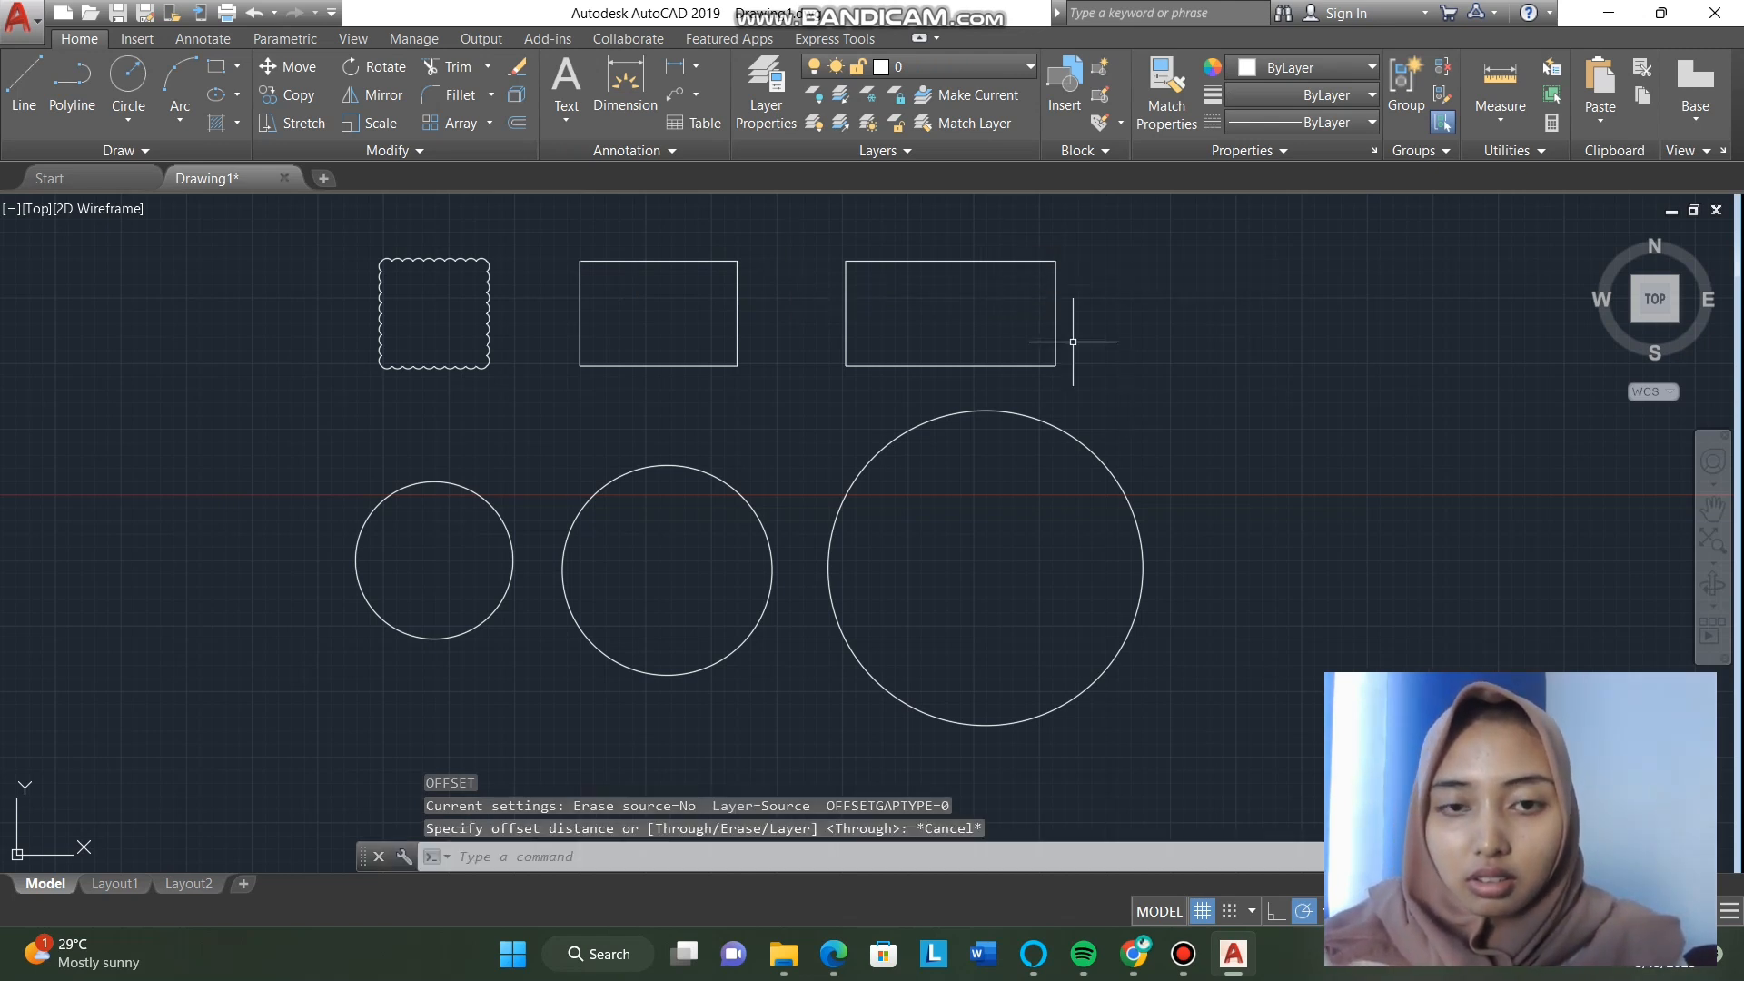
Step: Convert the middle rectangle into a revision cloud with the Object option, keeping the arc direction unreversed
text(REvlouc)
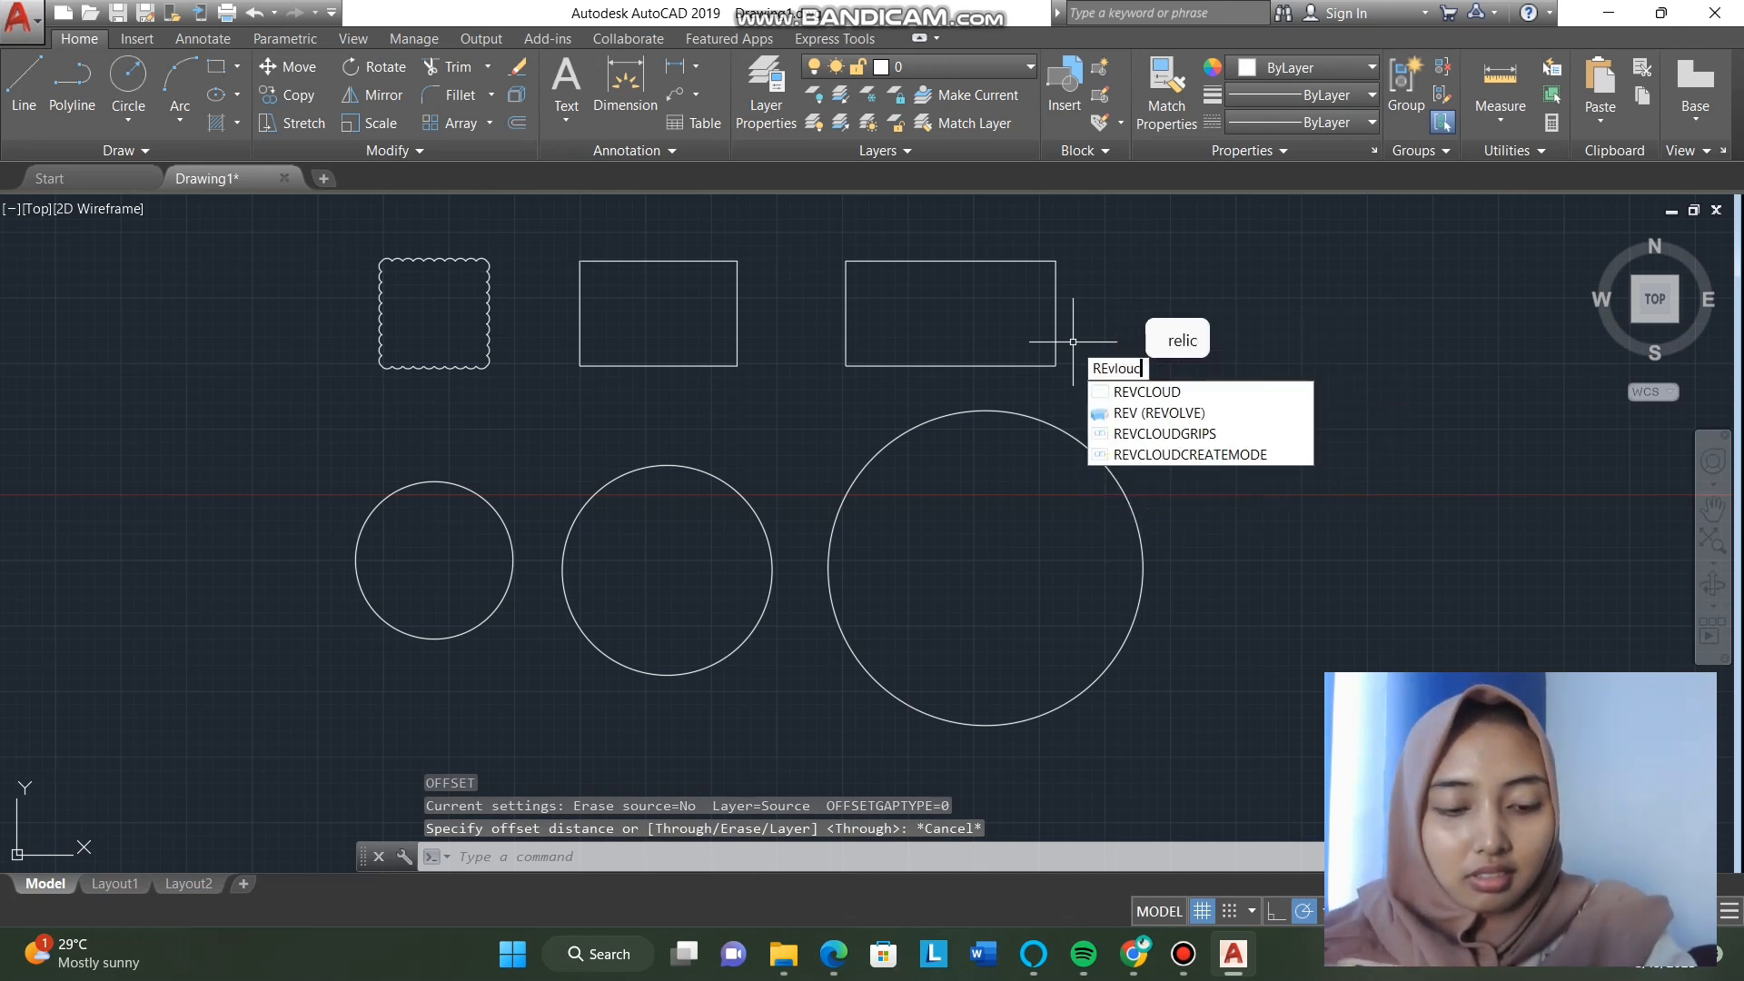
key(BackSpace)
text(d)
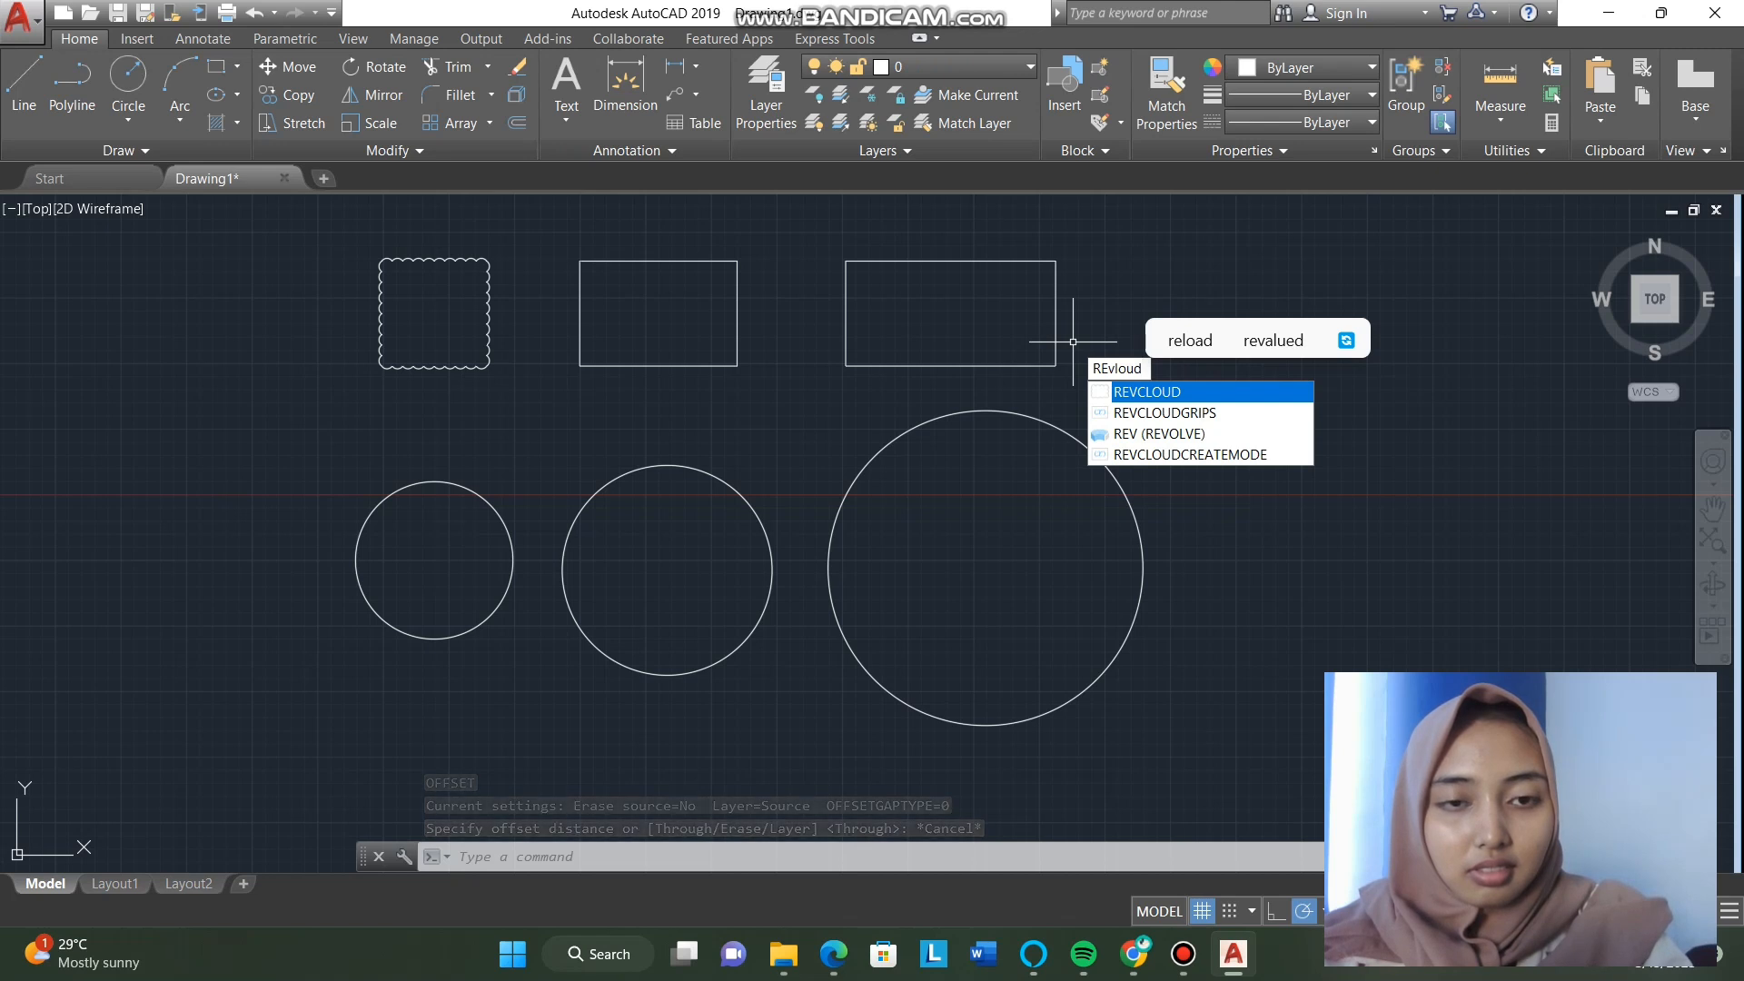
key(Return)
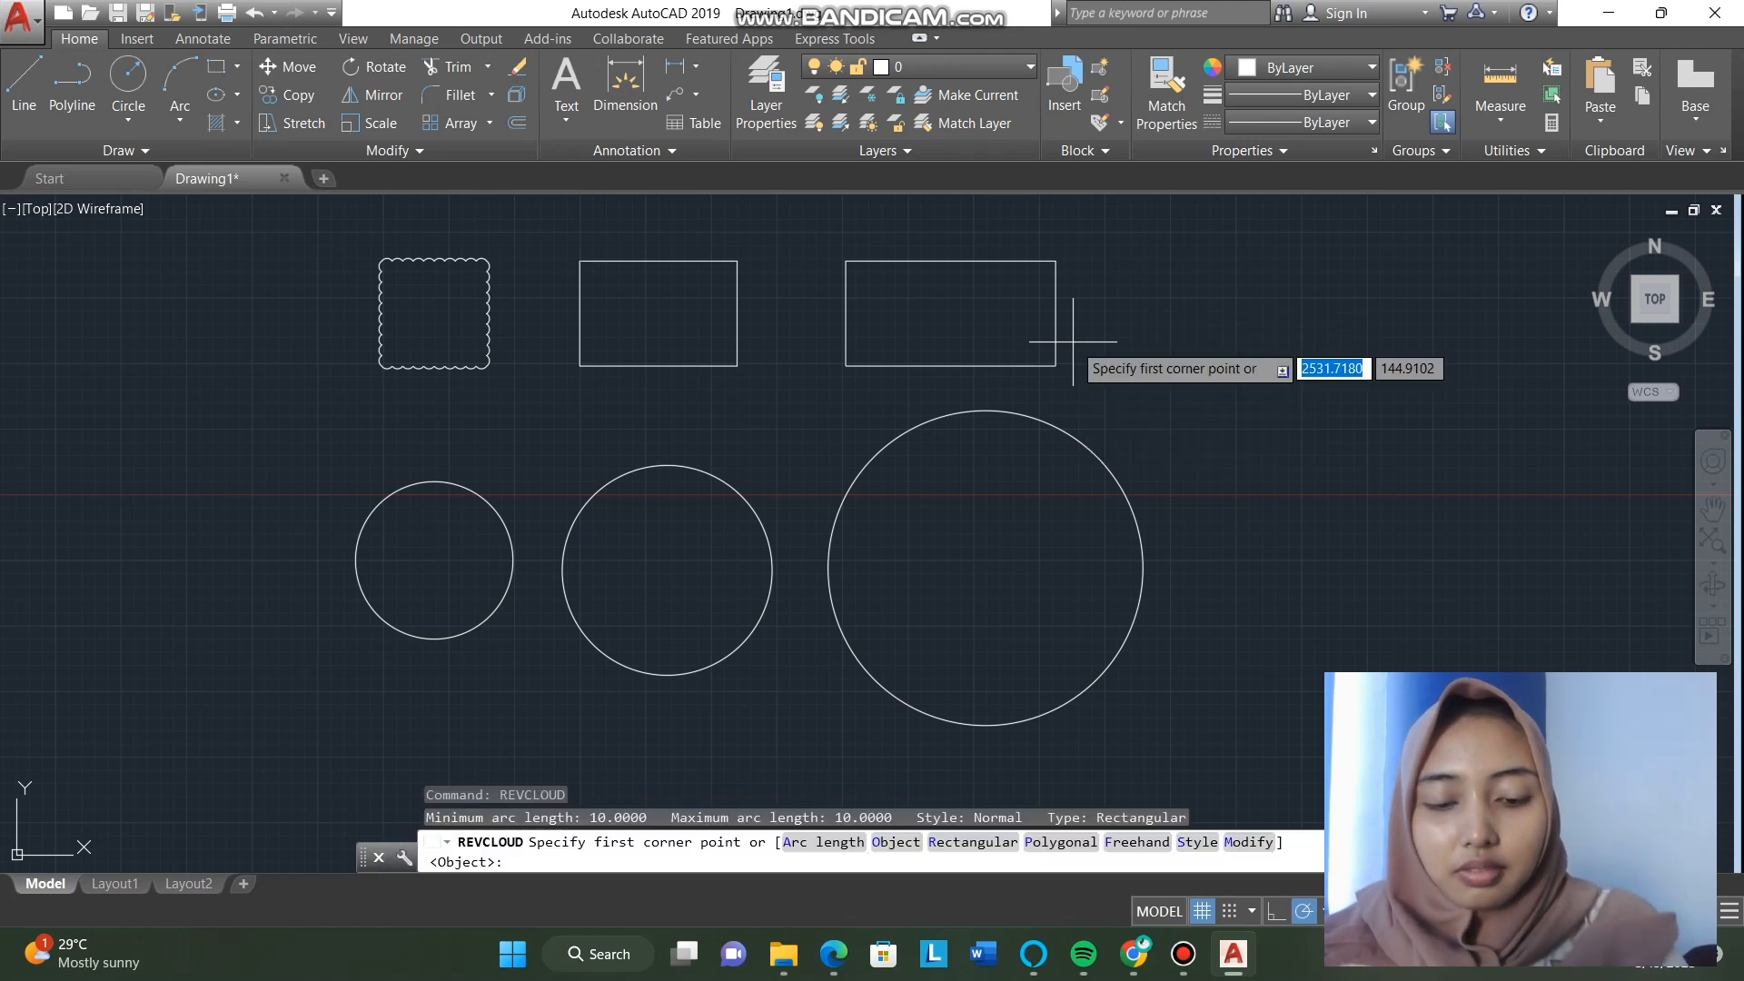
text(0)
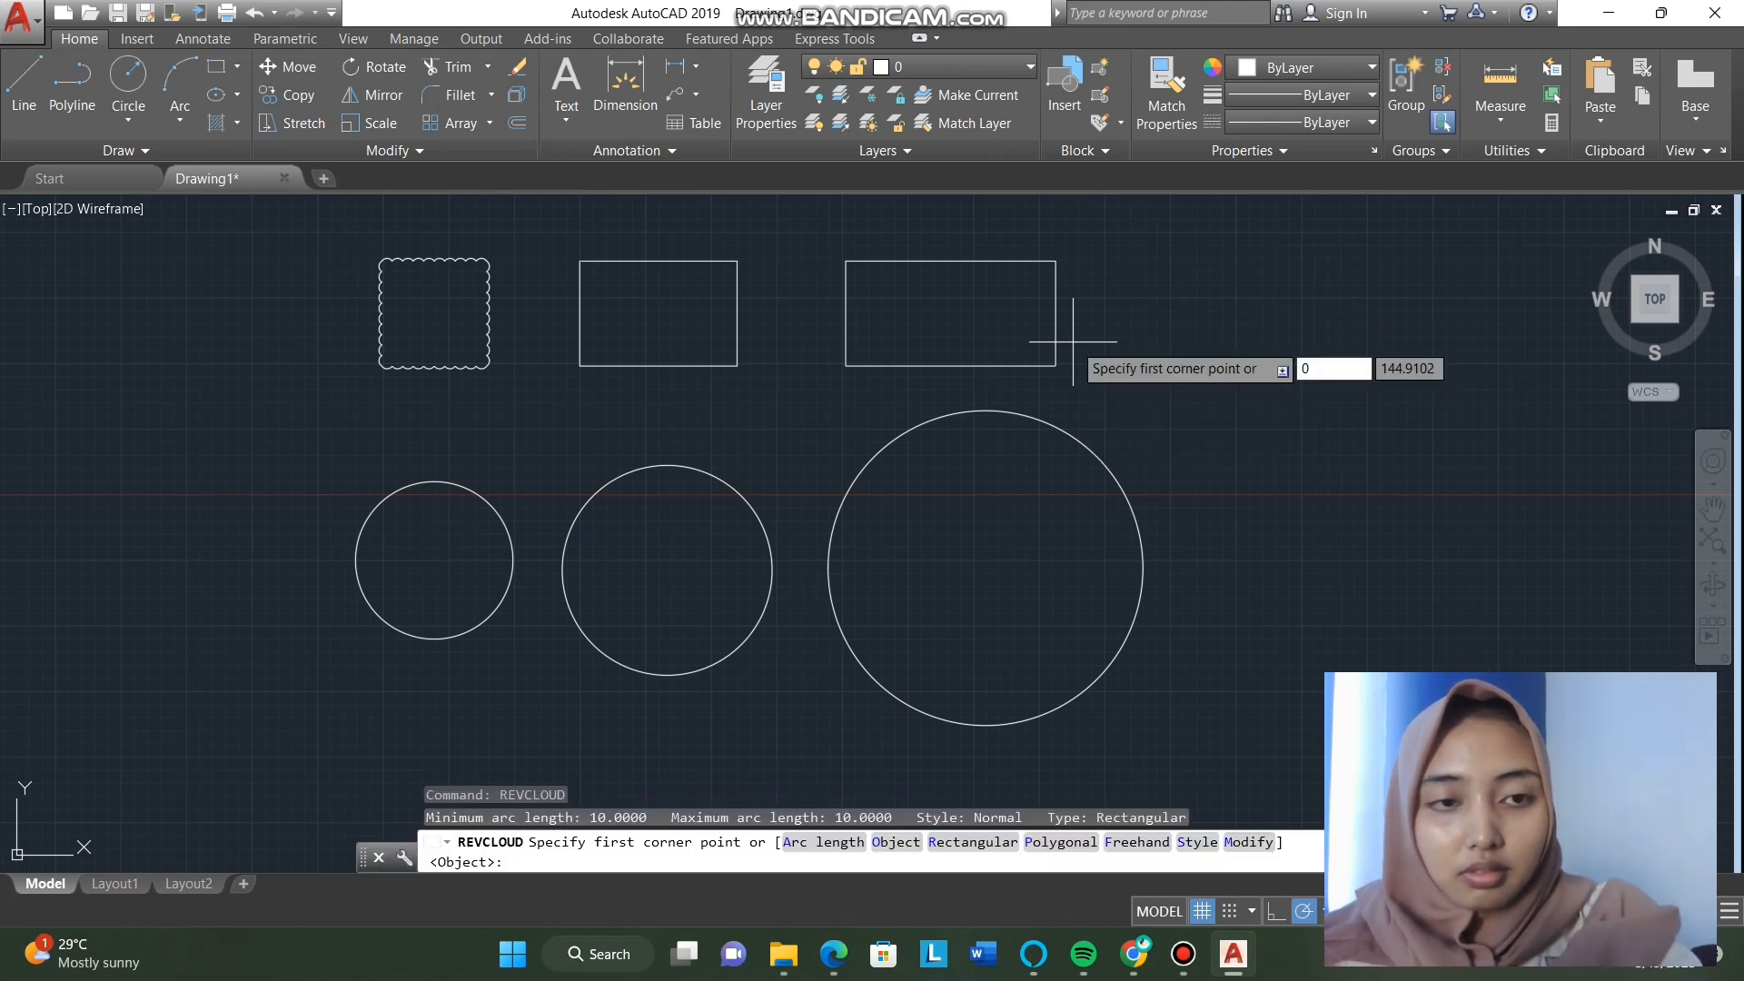
key(BackSpace)
text(o)
key(Return)
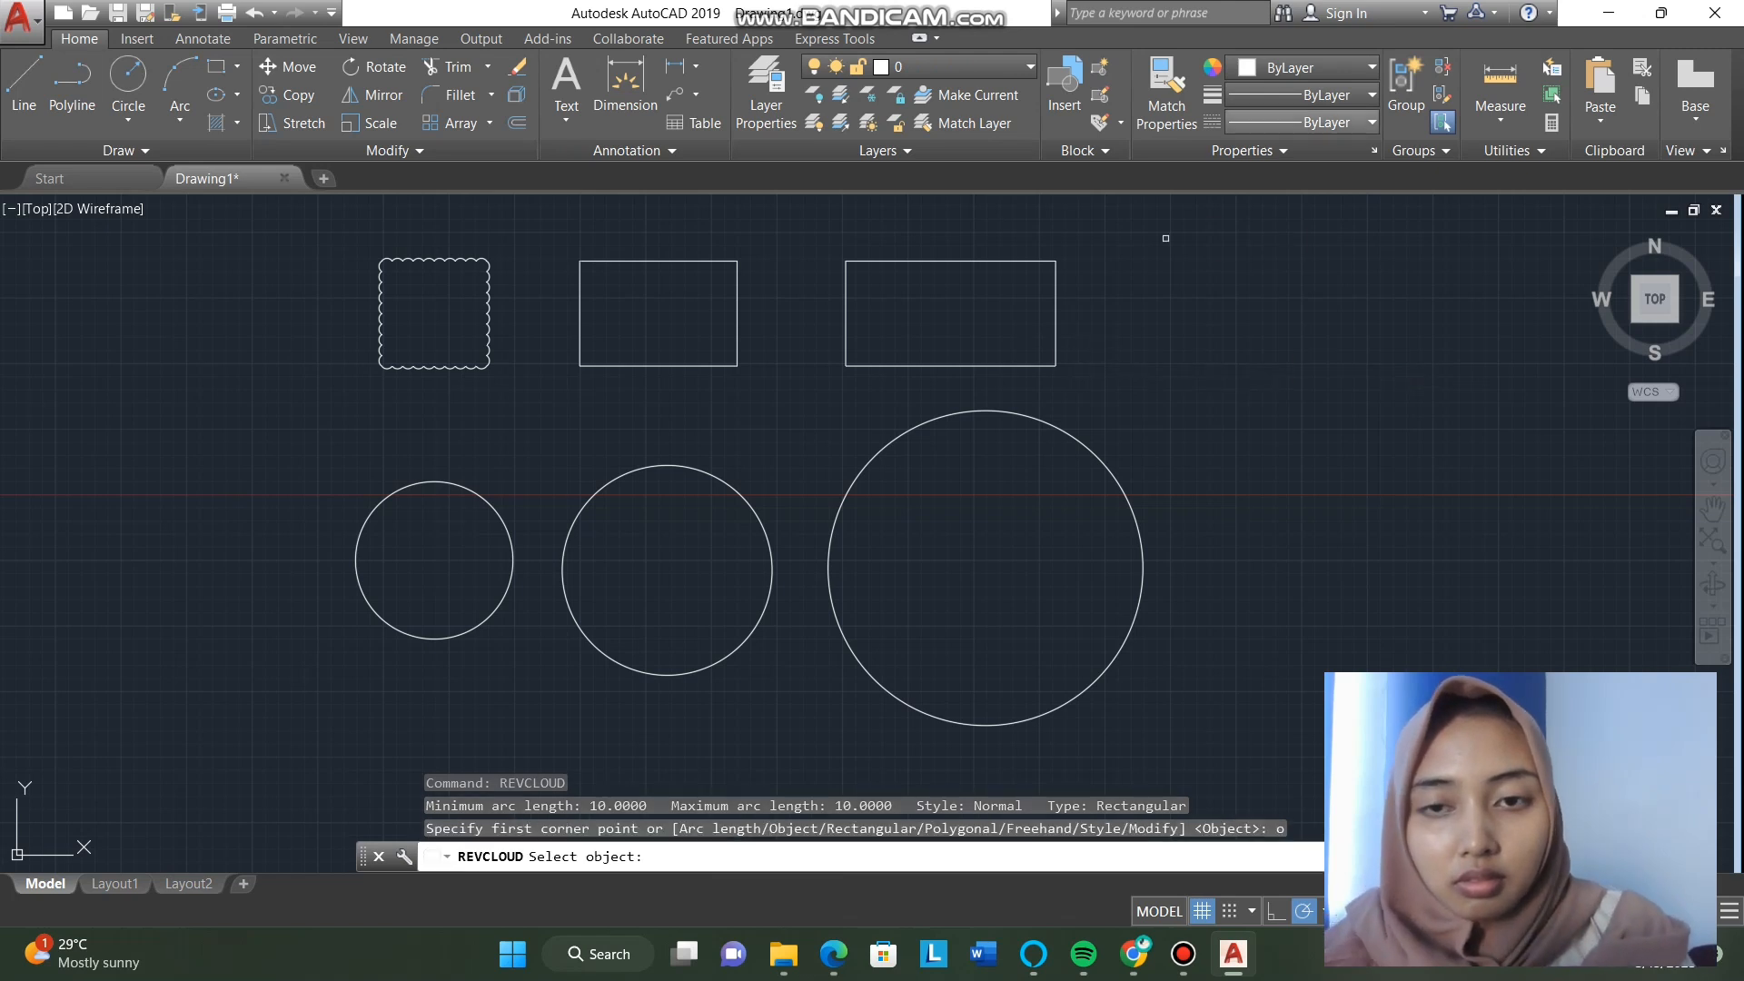
click(613, 262)
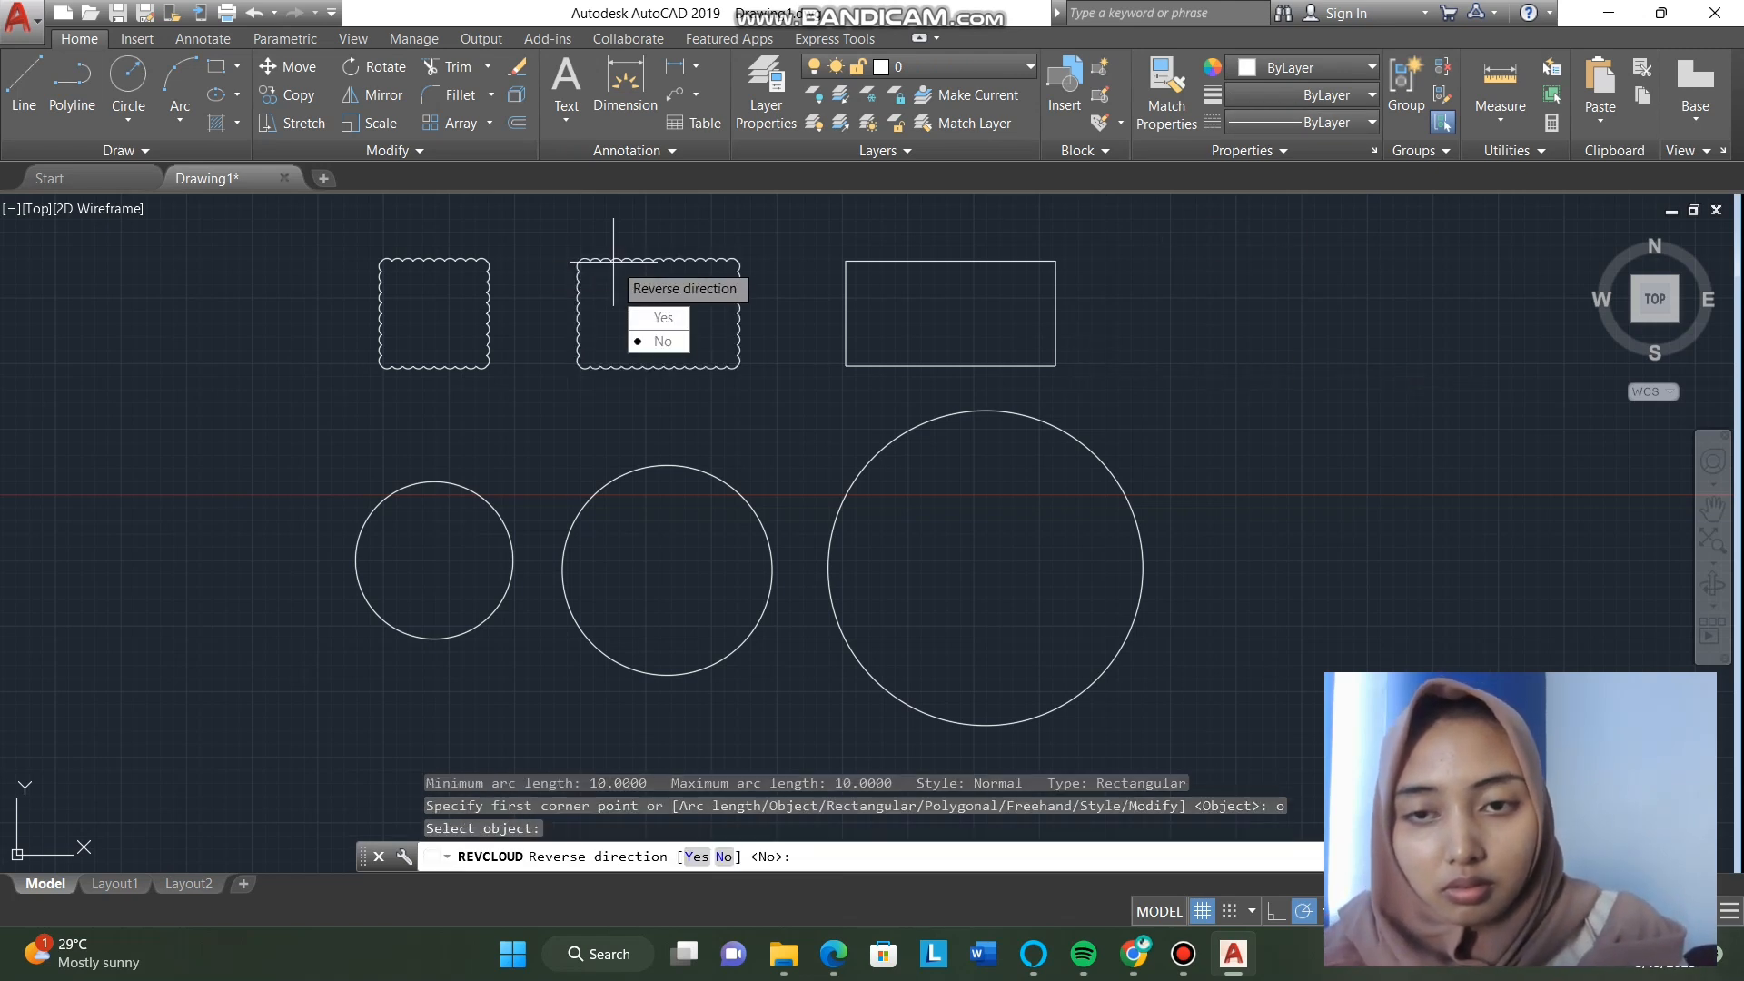
key(Return)
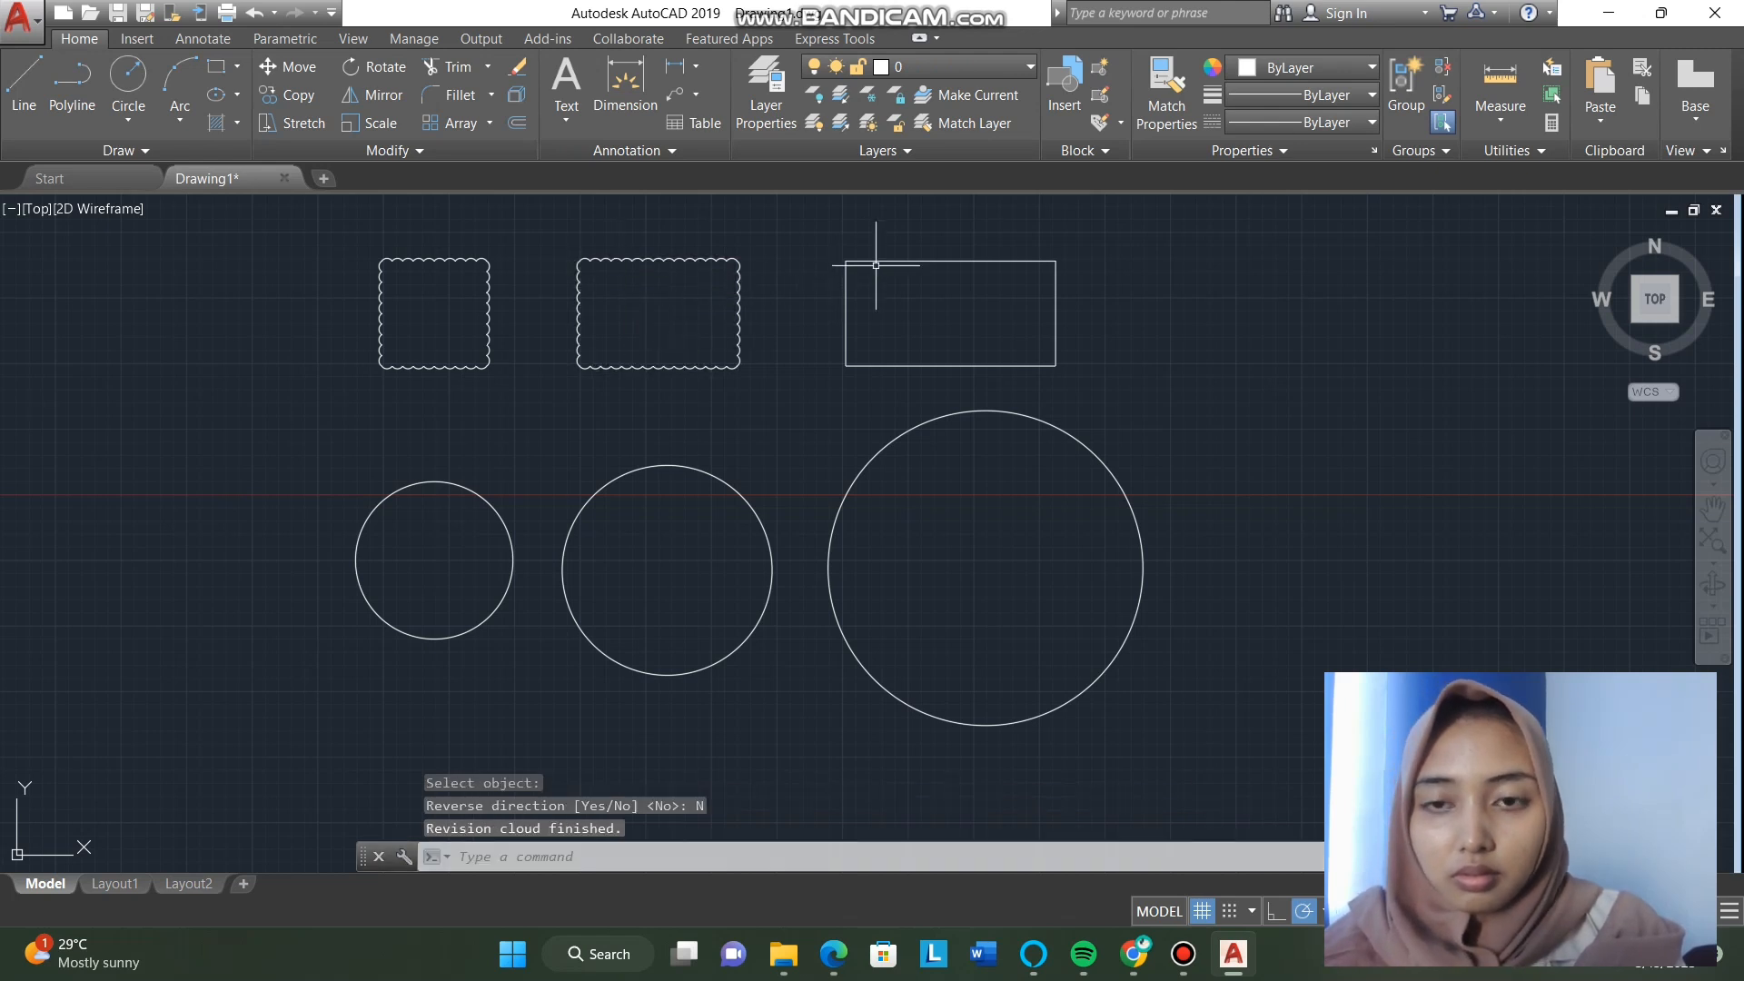
Step: Undo the revision cloud conversions of the middle rectangle and the small square
key(ctrl+z)
key(ctrl+z)
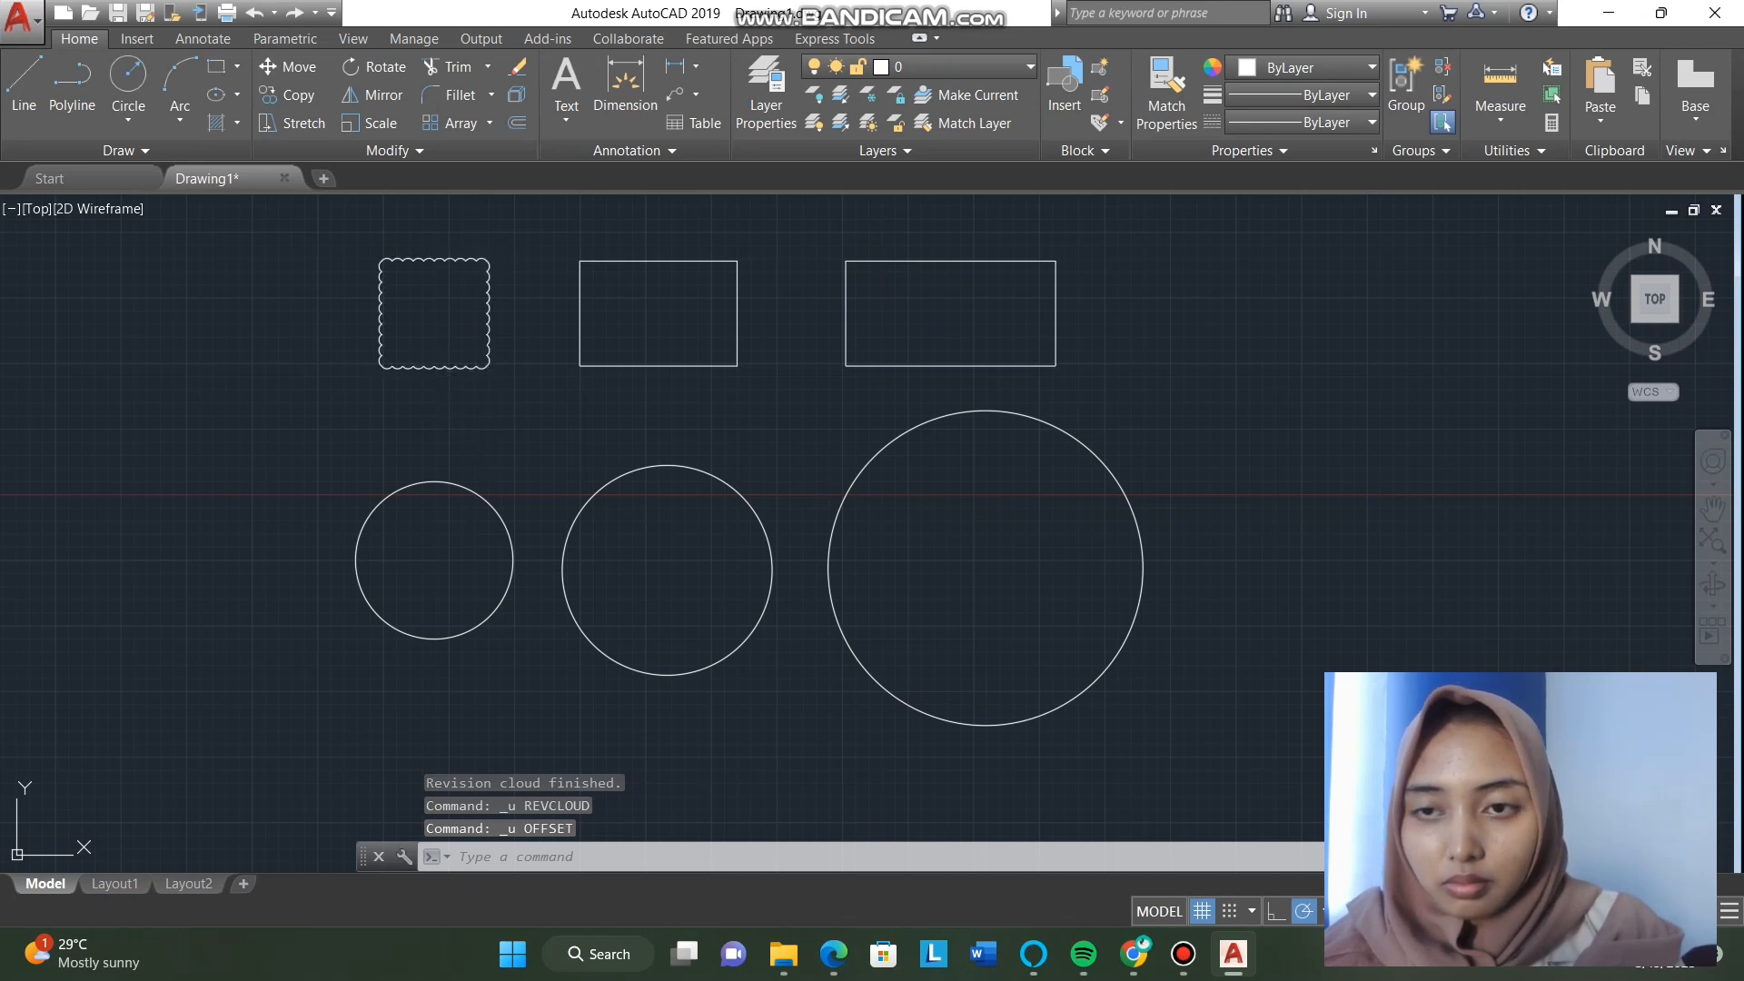
click(476, 260)
key(ctrl+z)
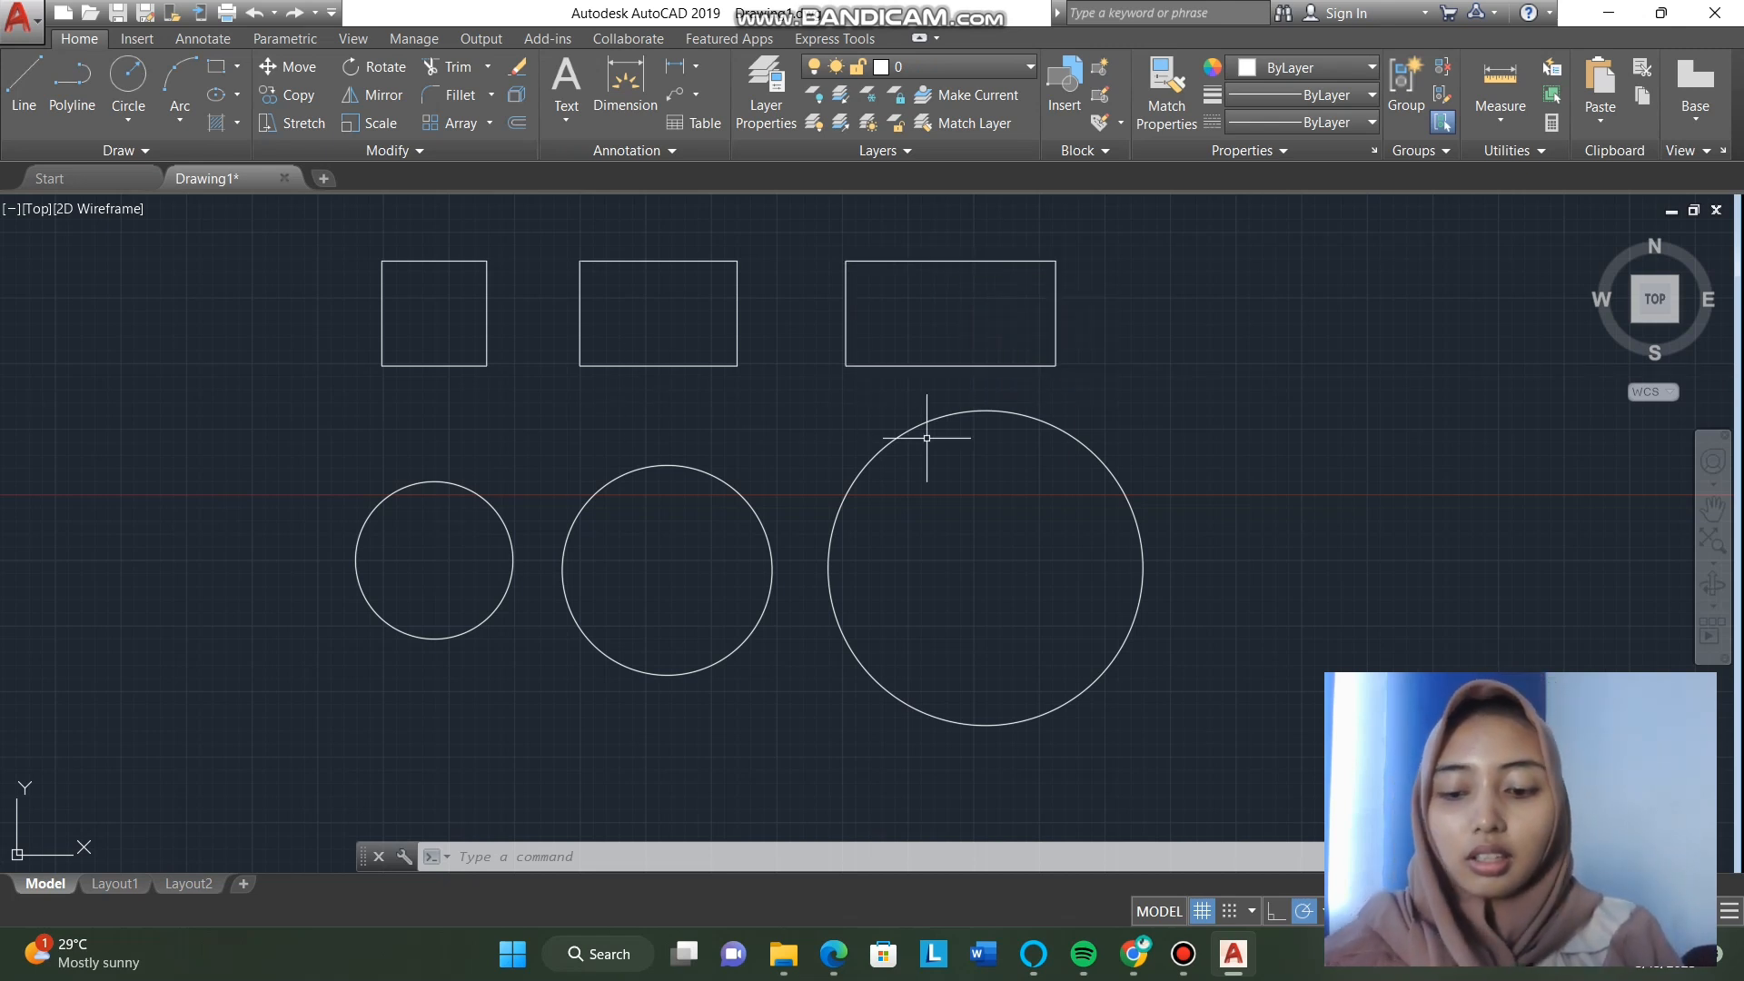
Step: Turn the small square into an object-based revision cloud, answering No to reversing the direction
text(revc)
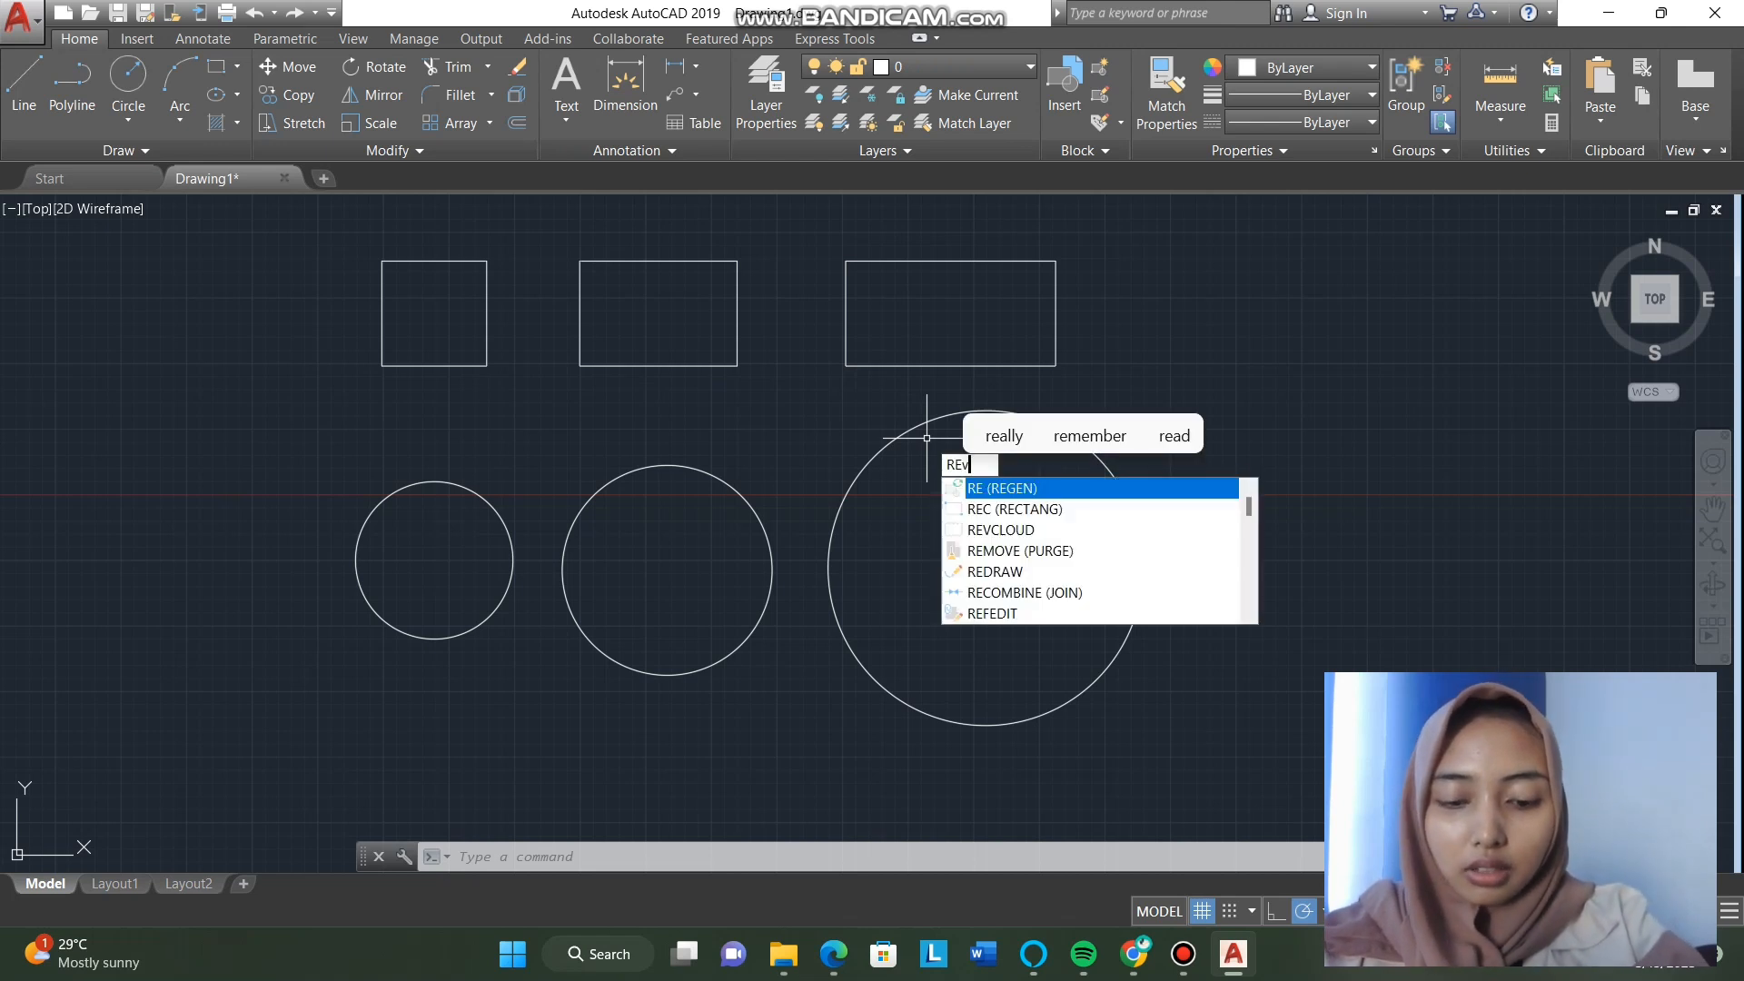
text(loud)
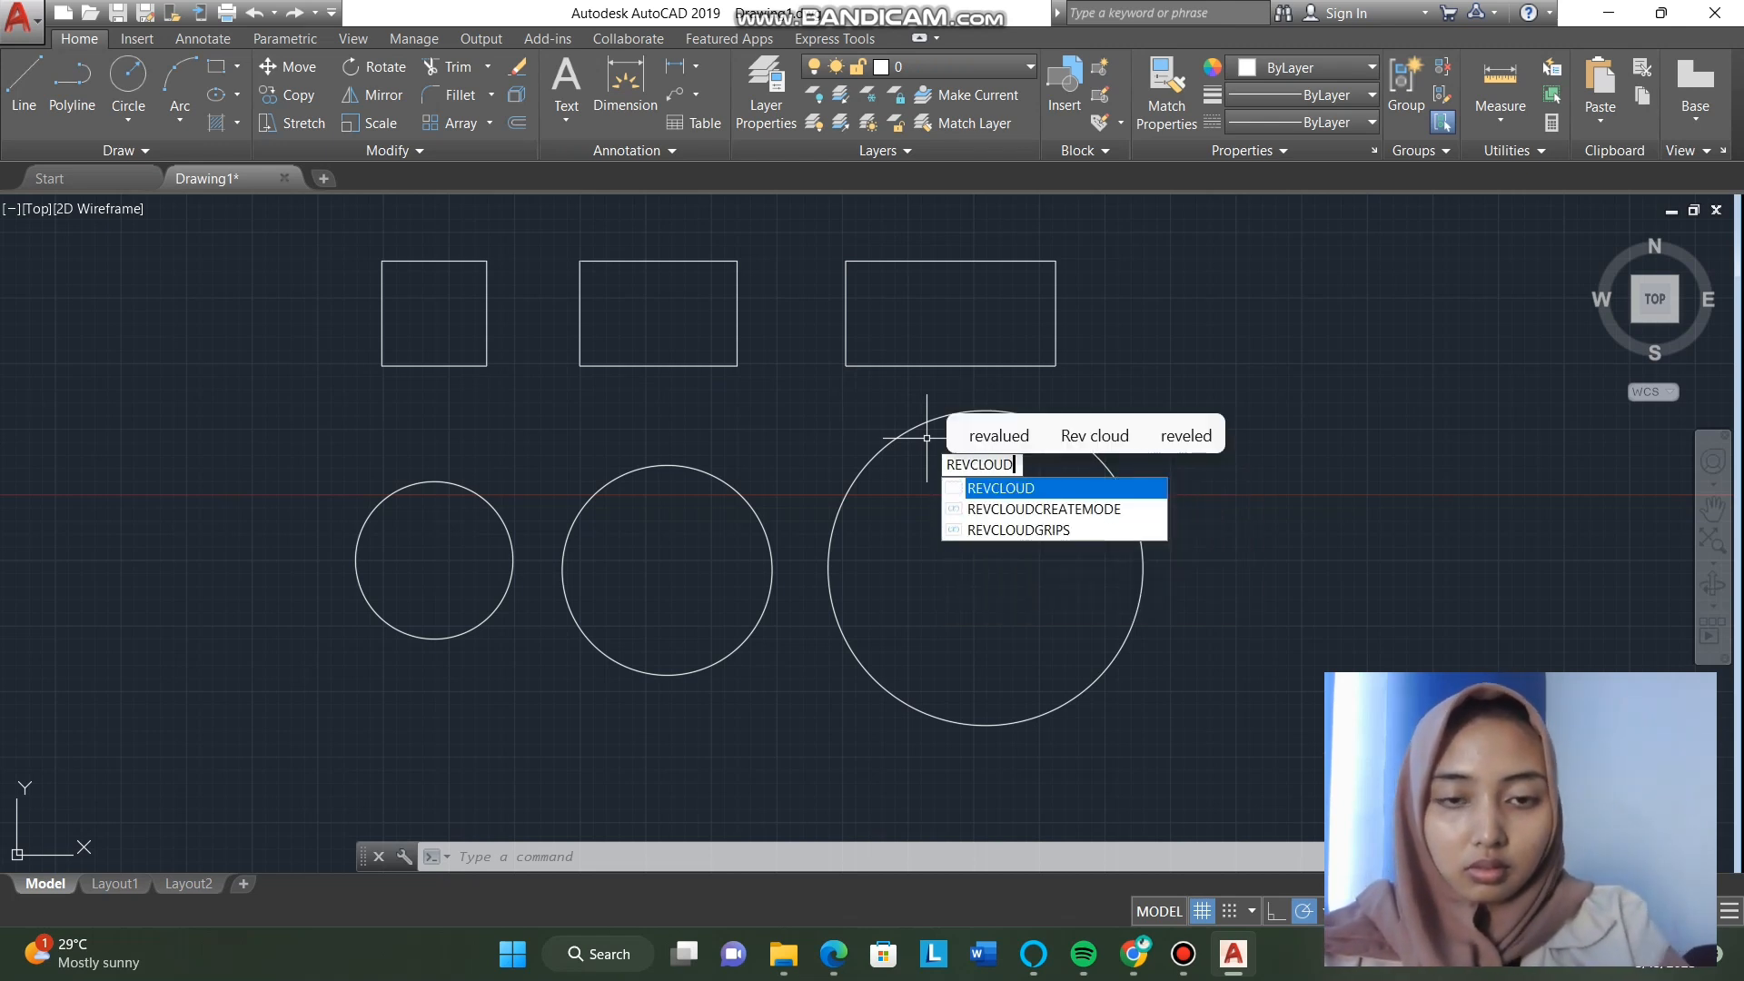
key(Return)
text(o)
key(Return)
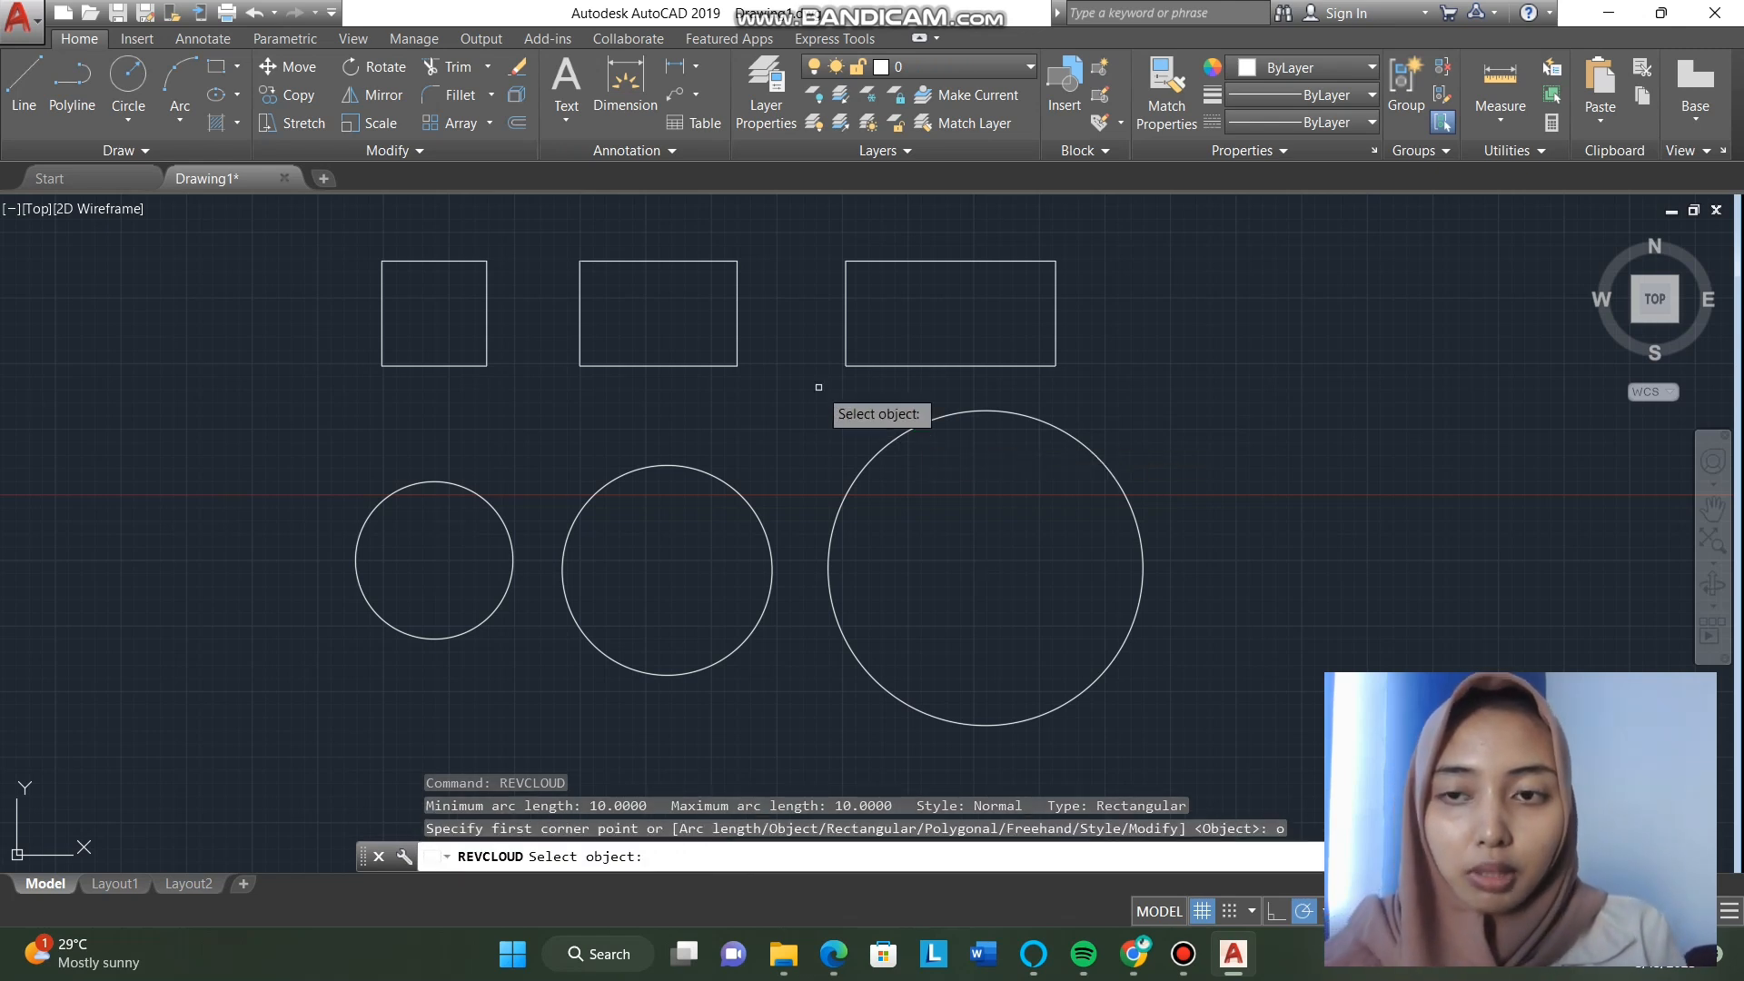
click(437, 262)
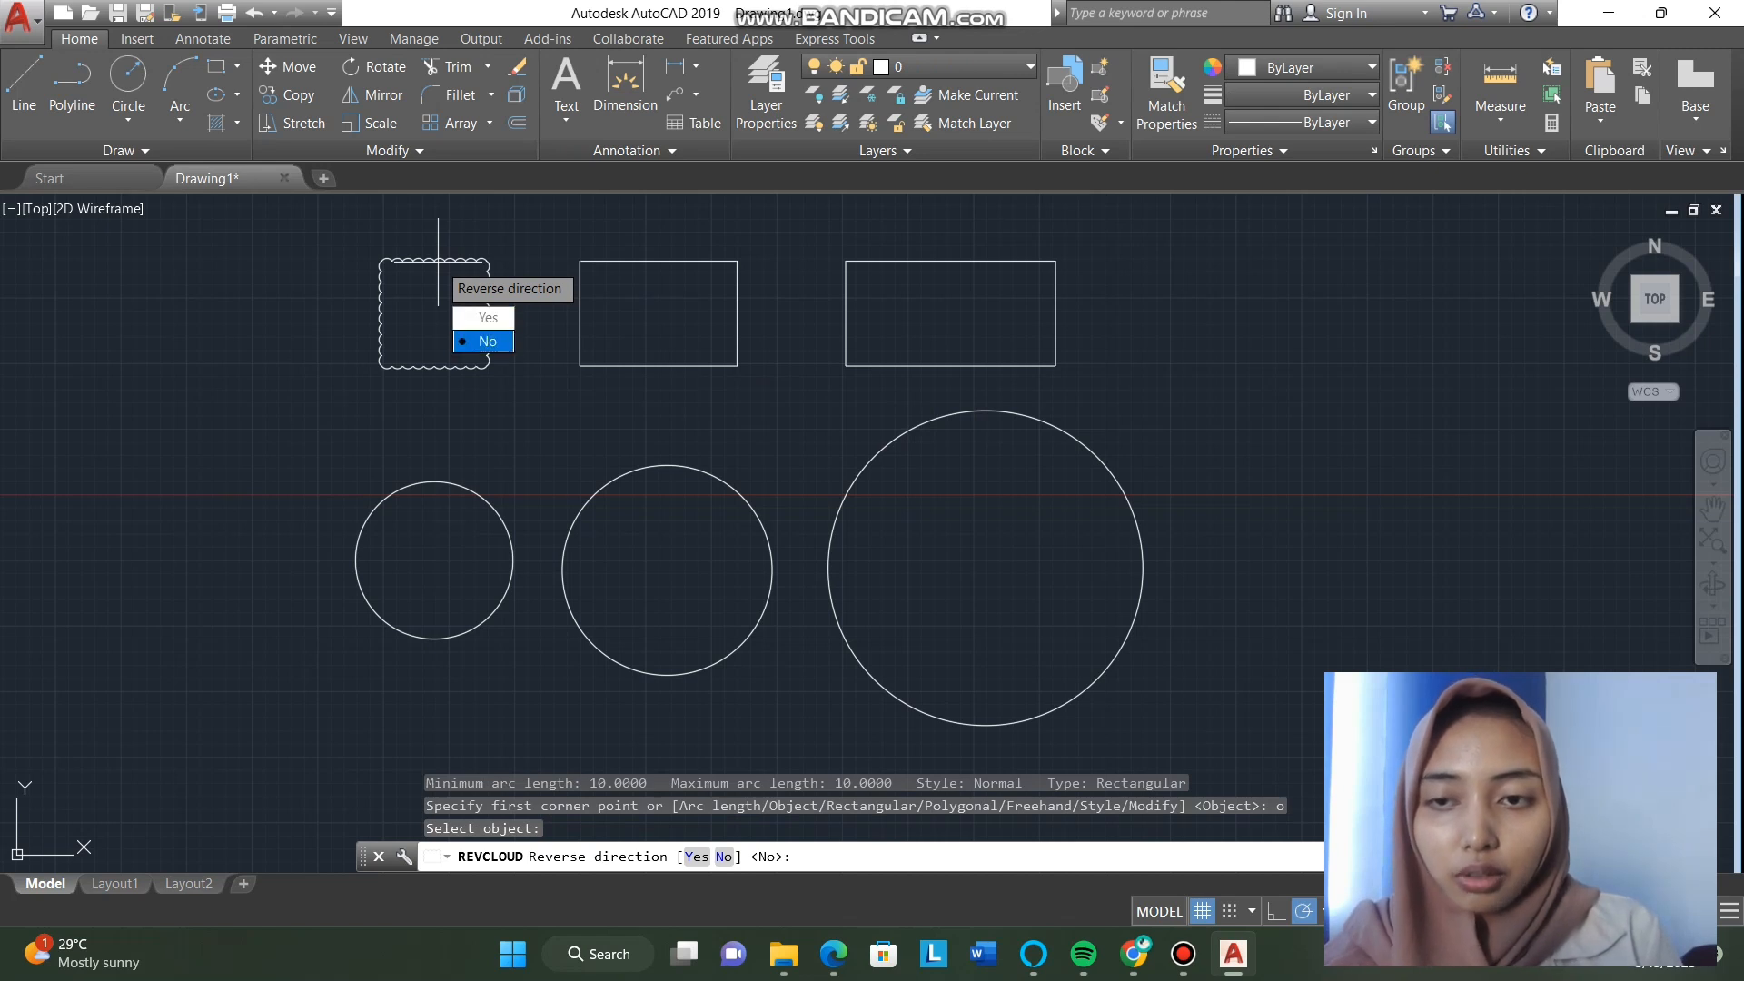
text(n)
key(Return)
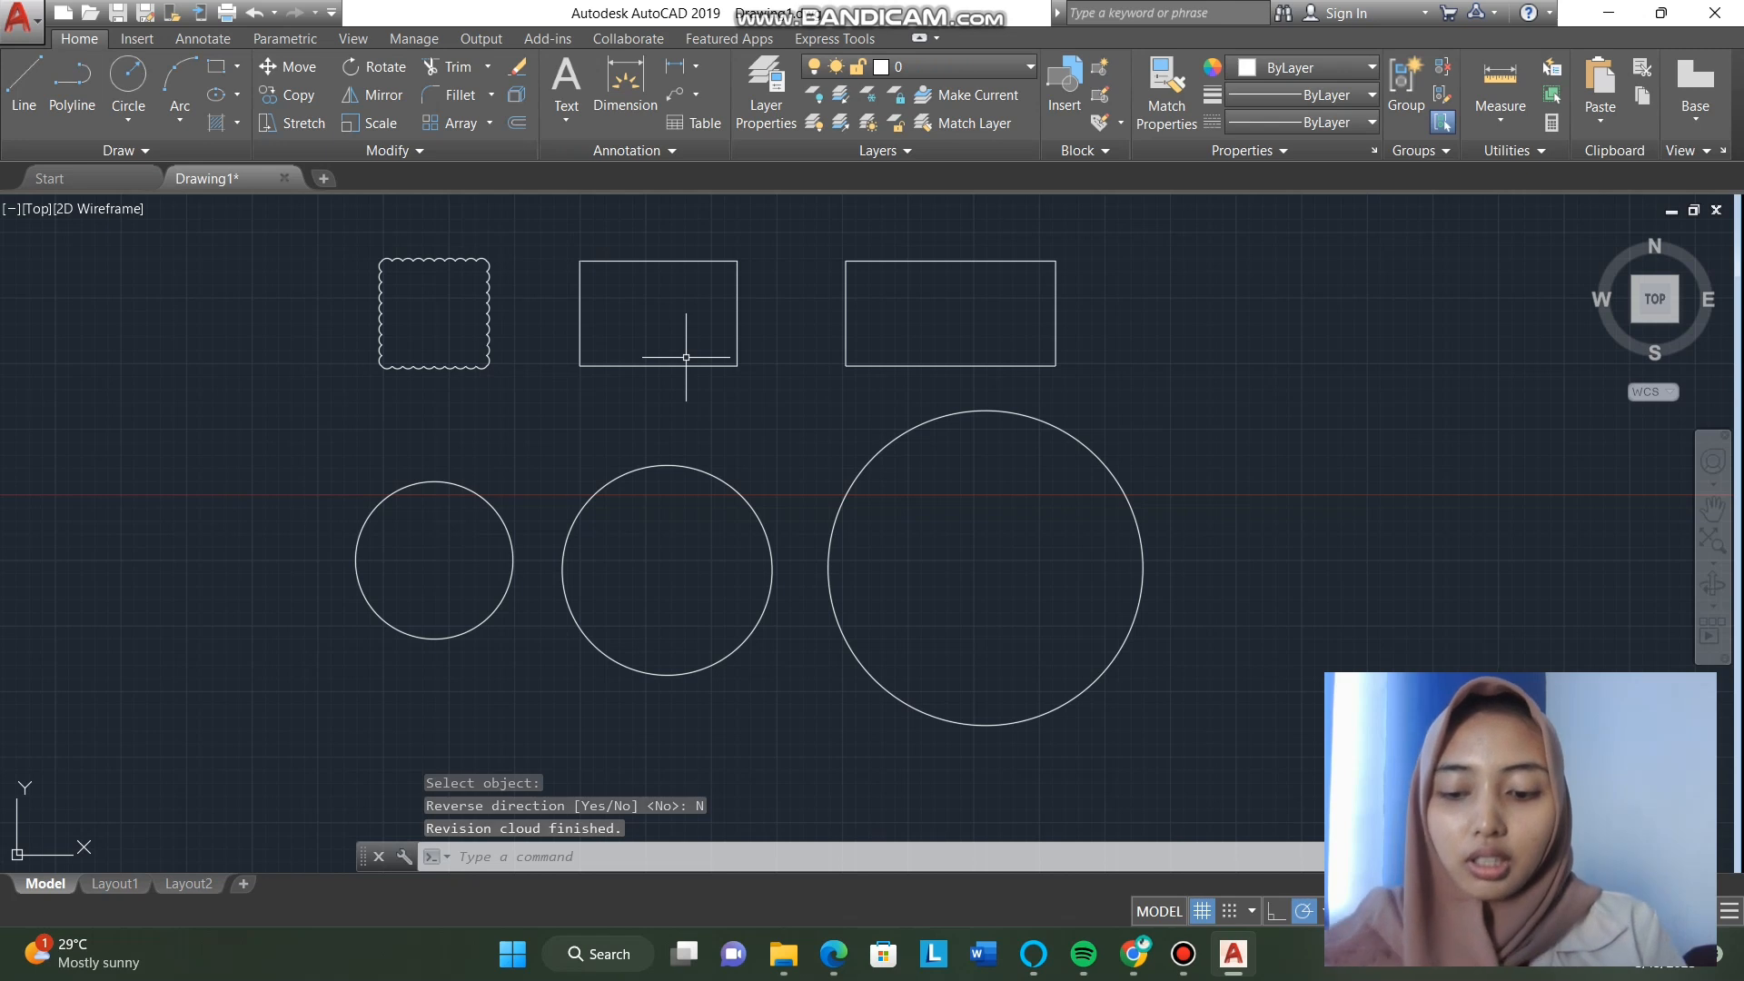
Step: Turn the middle rectangle into an object-based revision cloud, answering No to reversing the direction
text(revc)
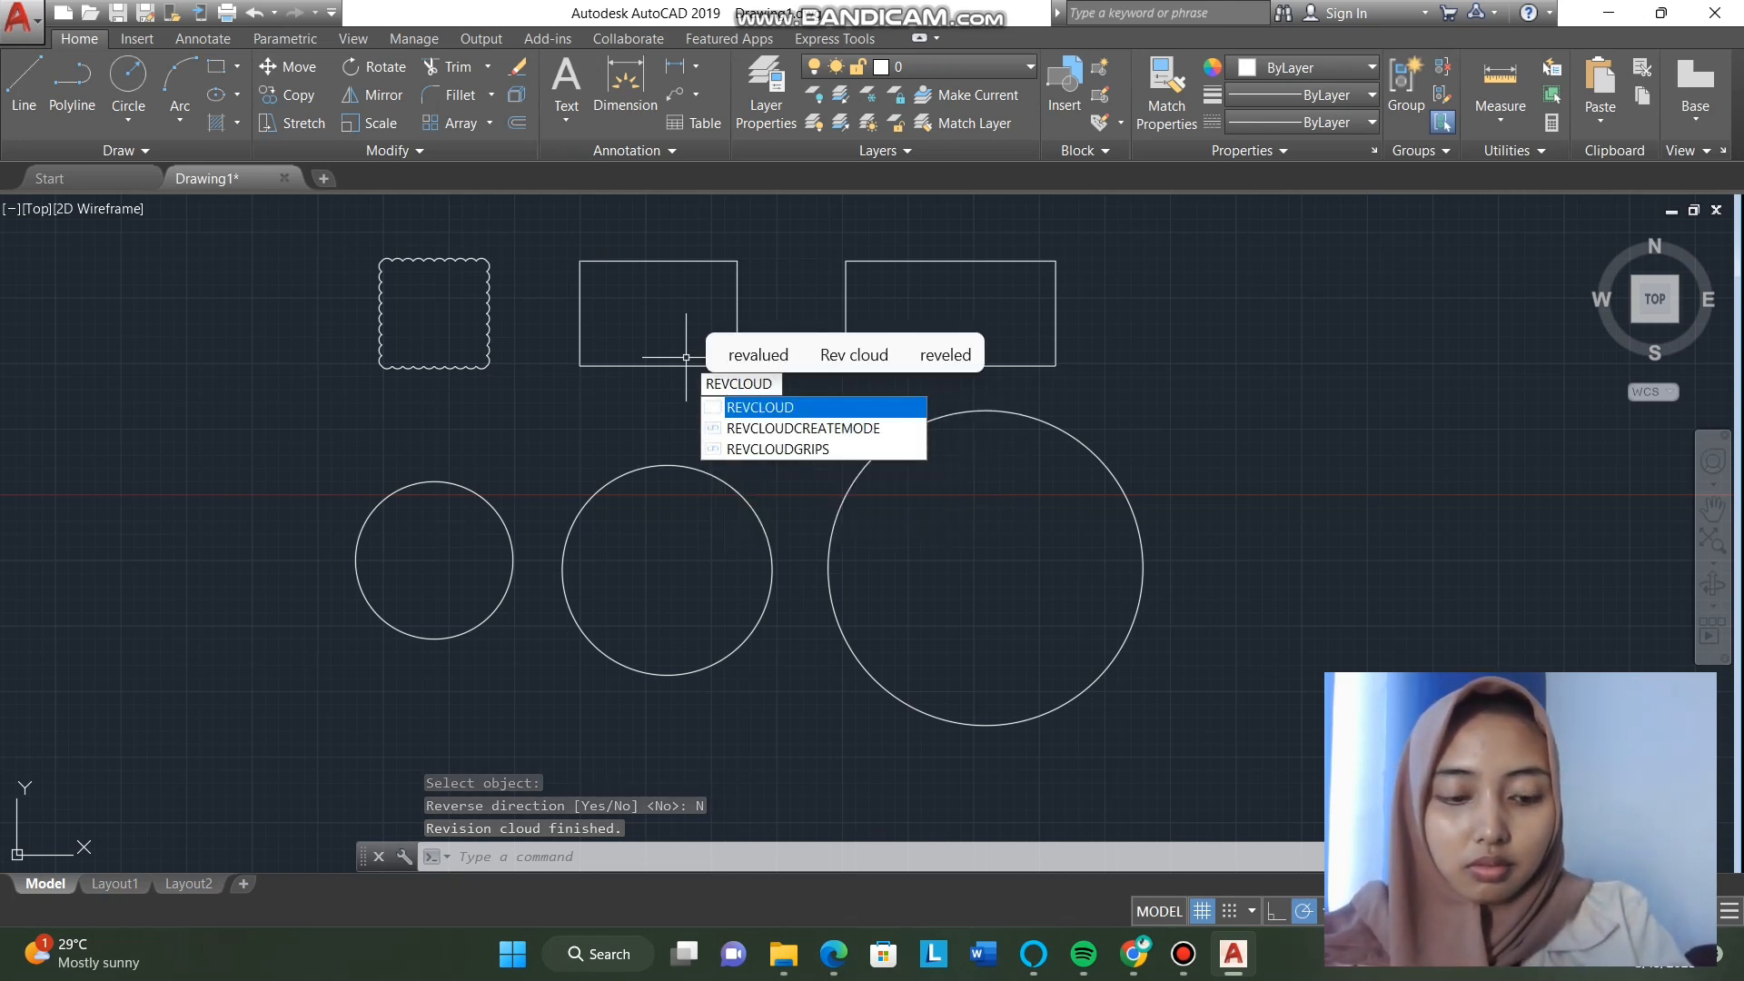
key(Return)
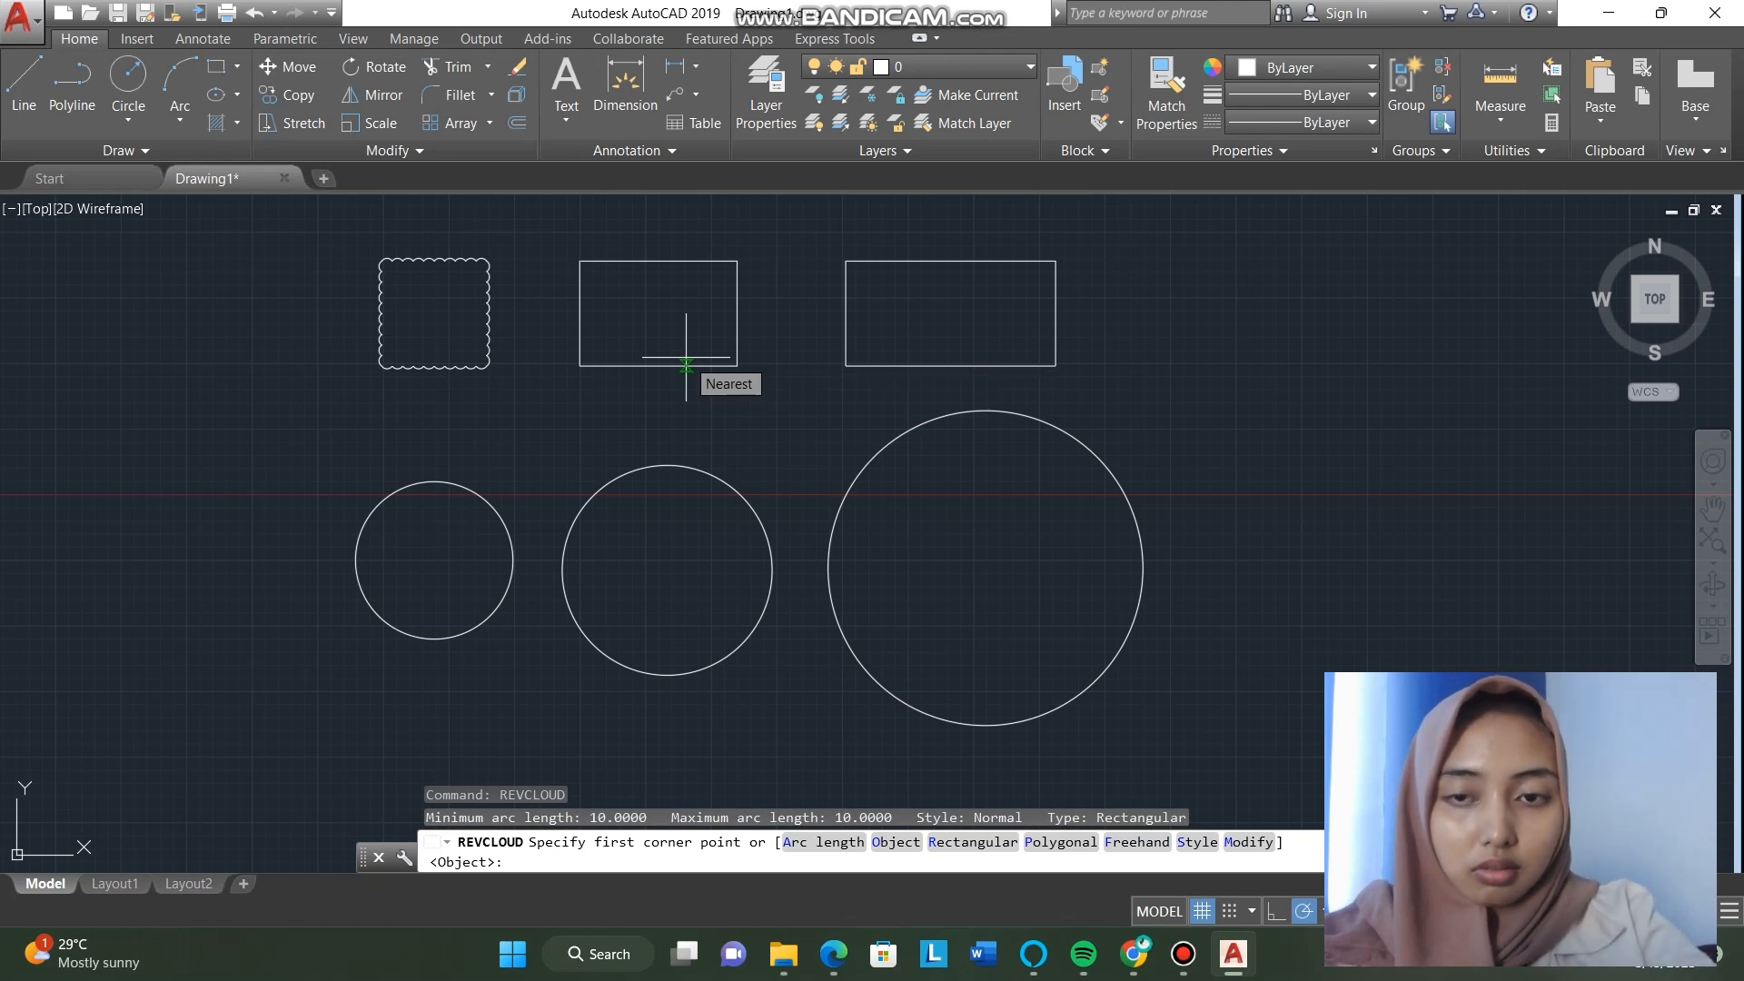
text(o)
key(Return)
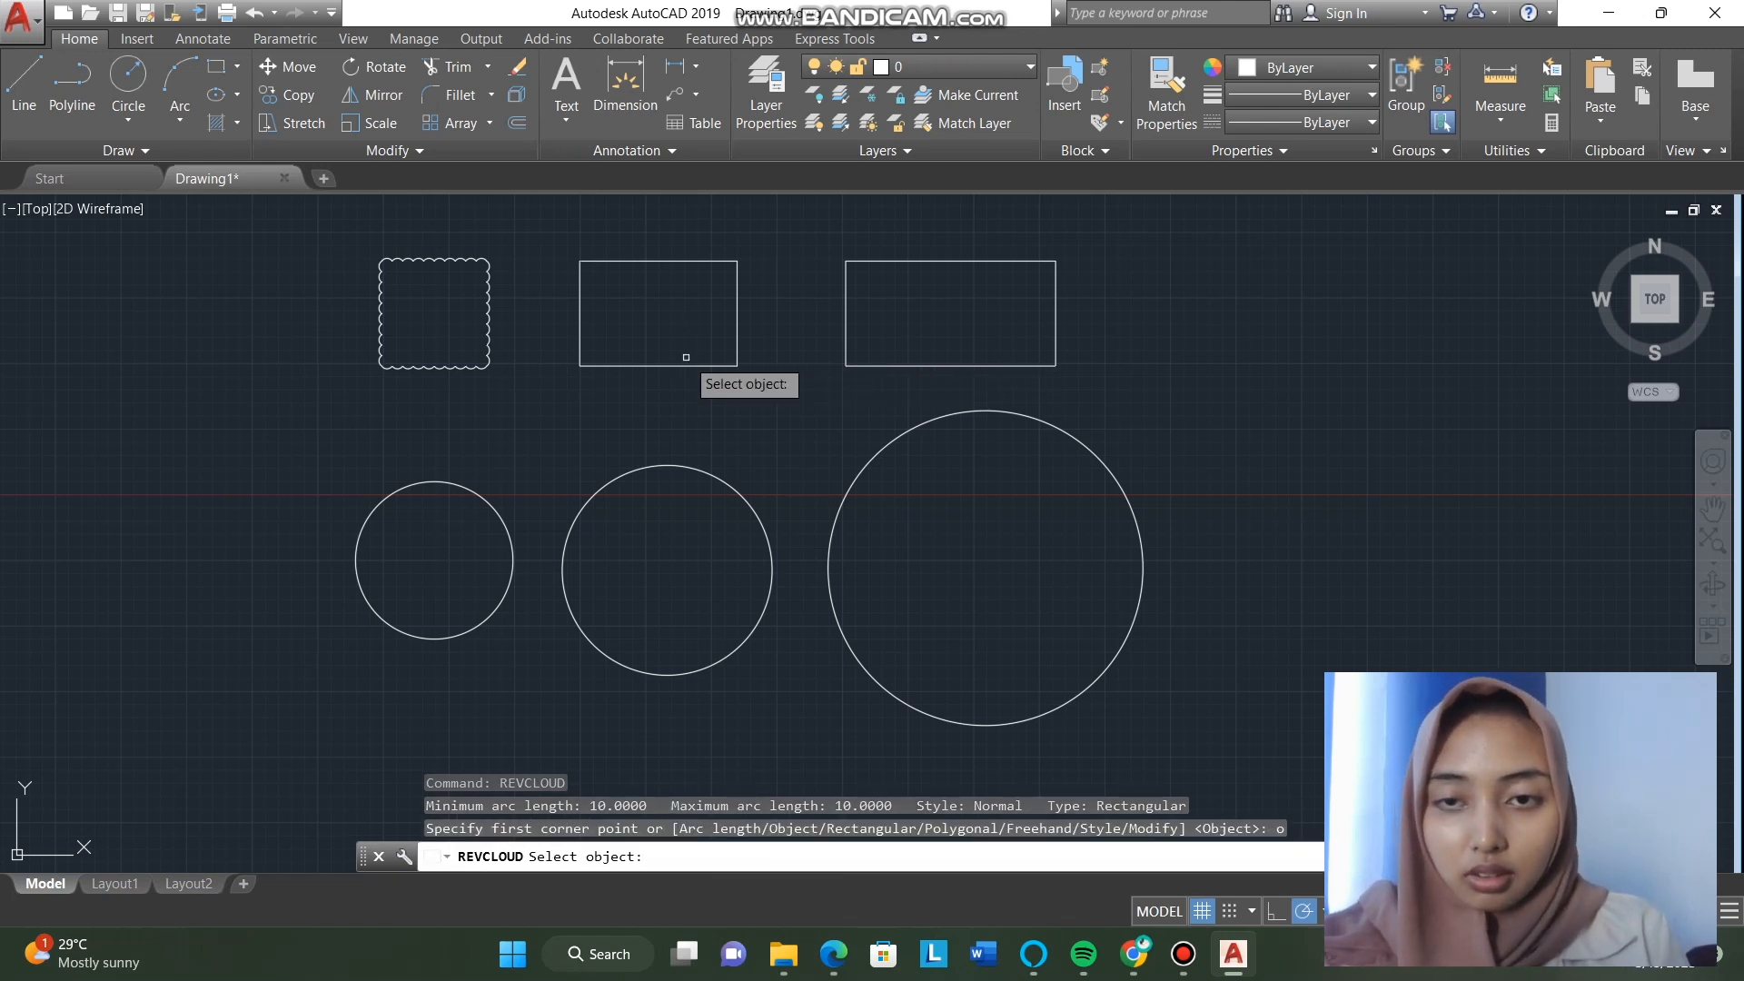
click(705, 259)
key(Down)
key(Return)
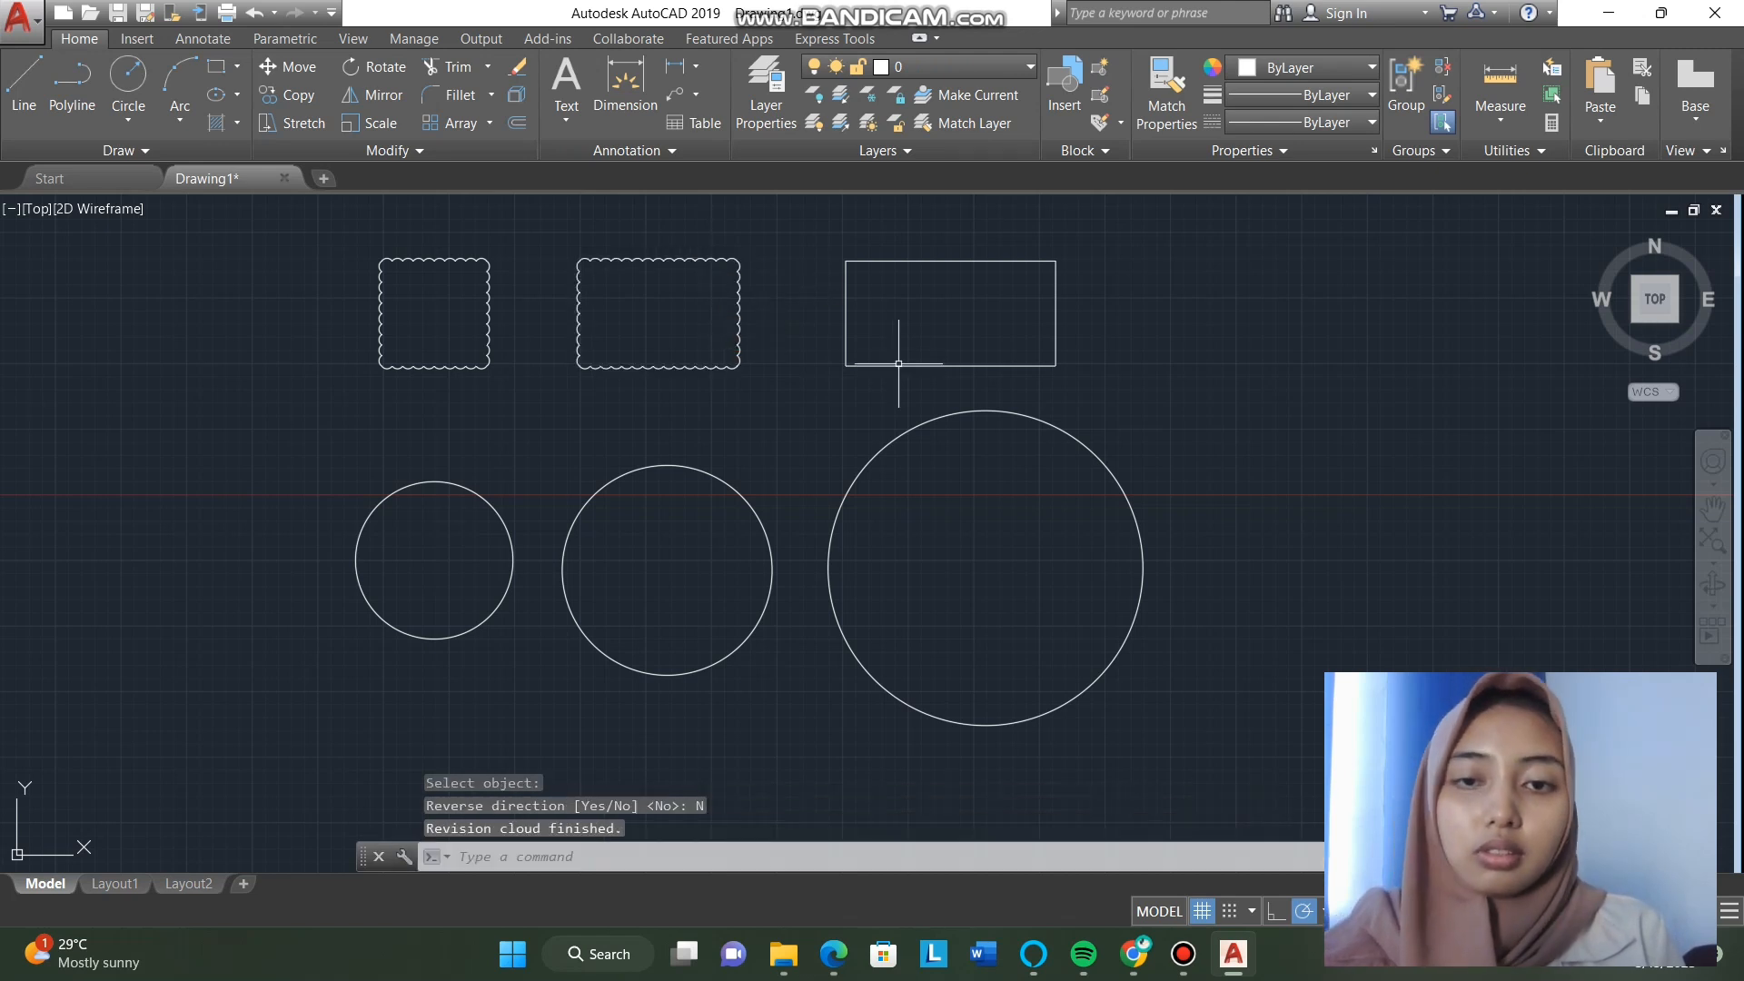
Step: Convert the widest rectangle in the upper row into a revision cloud with the Object option, without reversing the direction
text(revcloud)
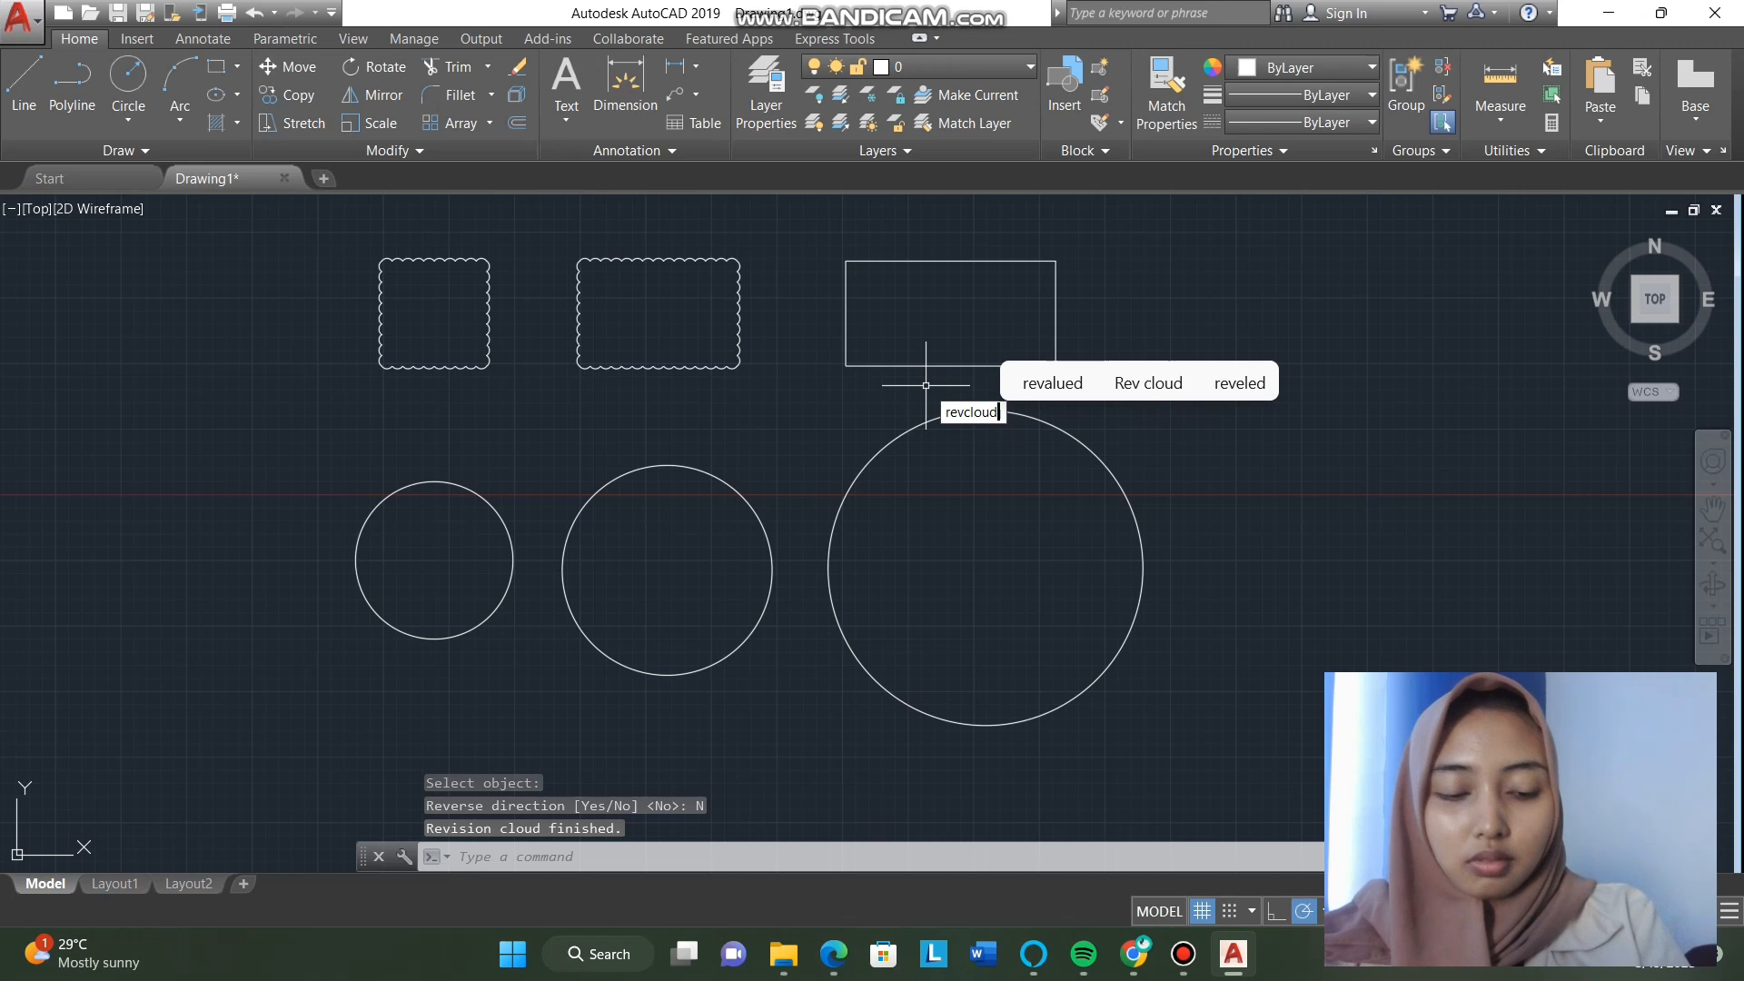
key(Return)
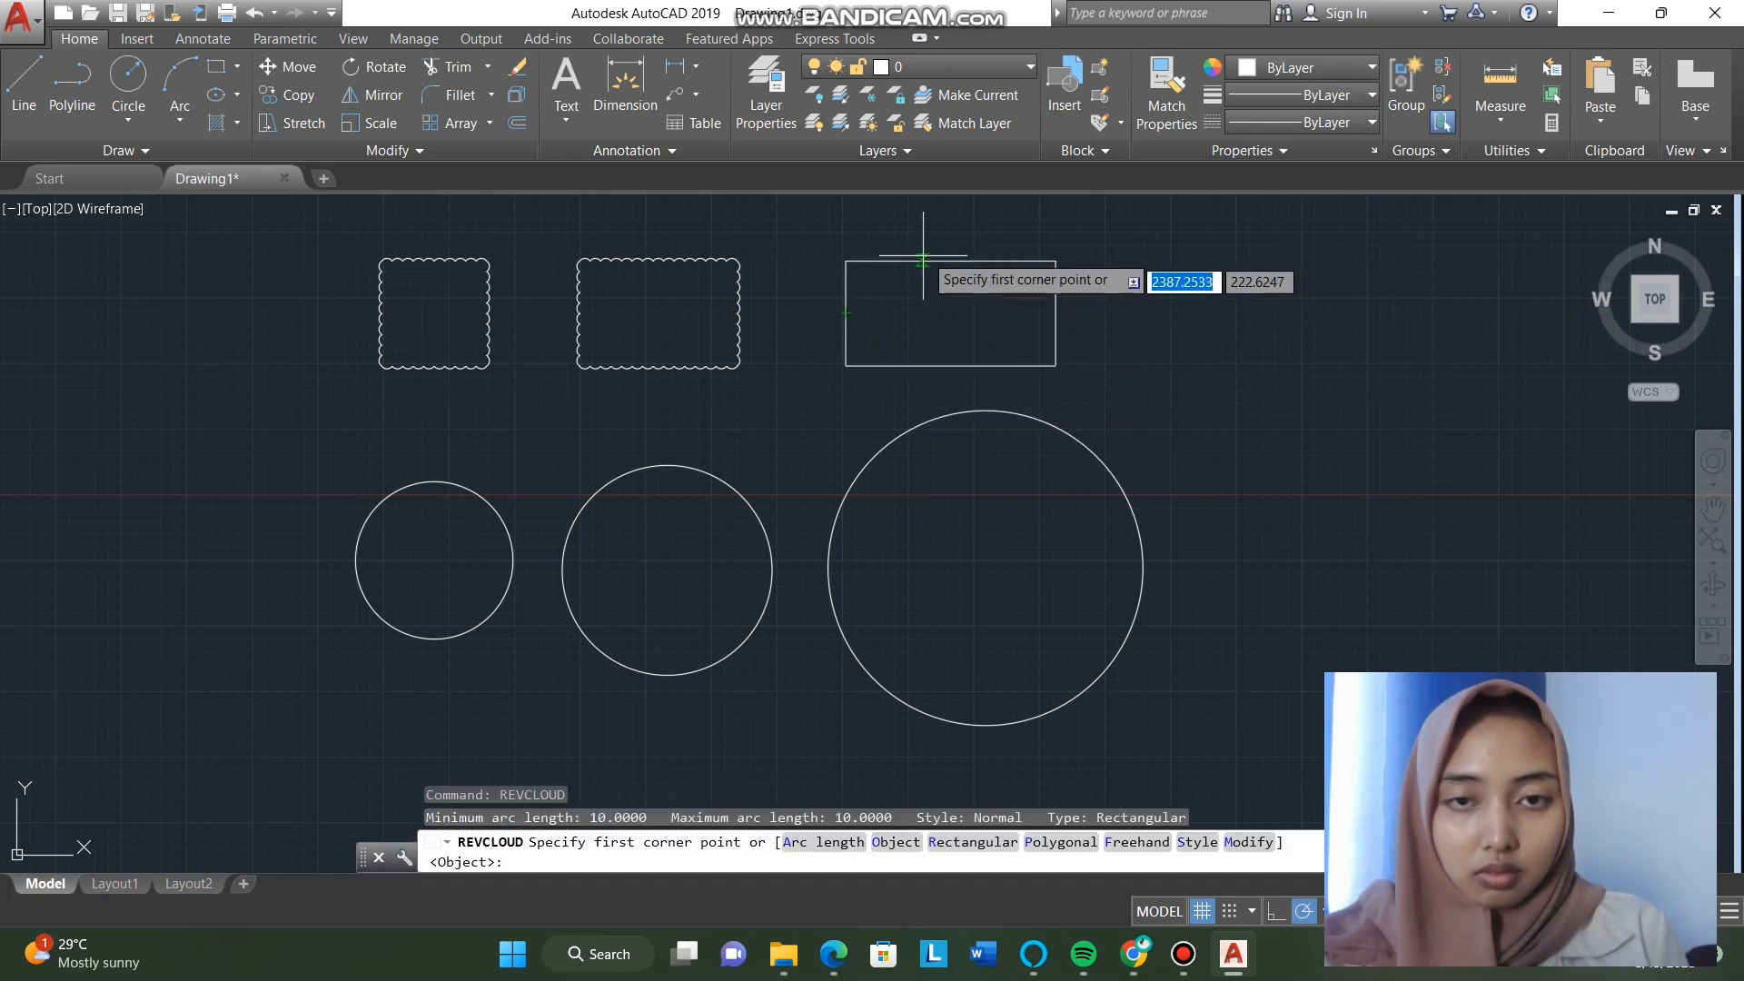
text(o)
key(Return)
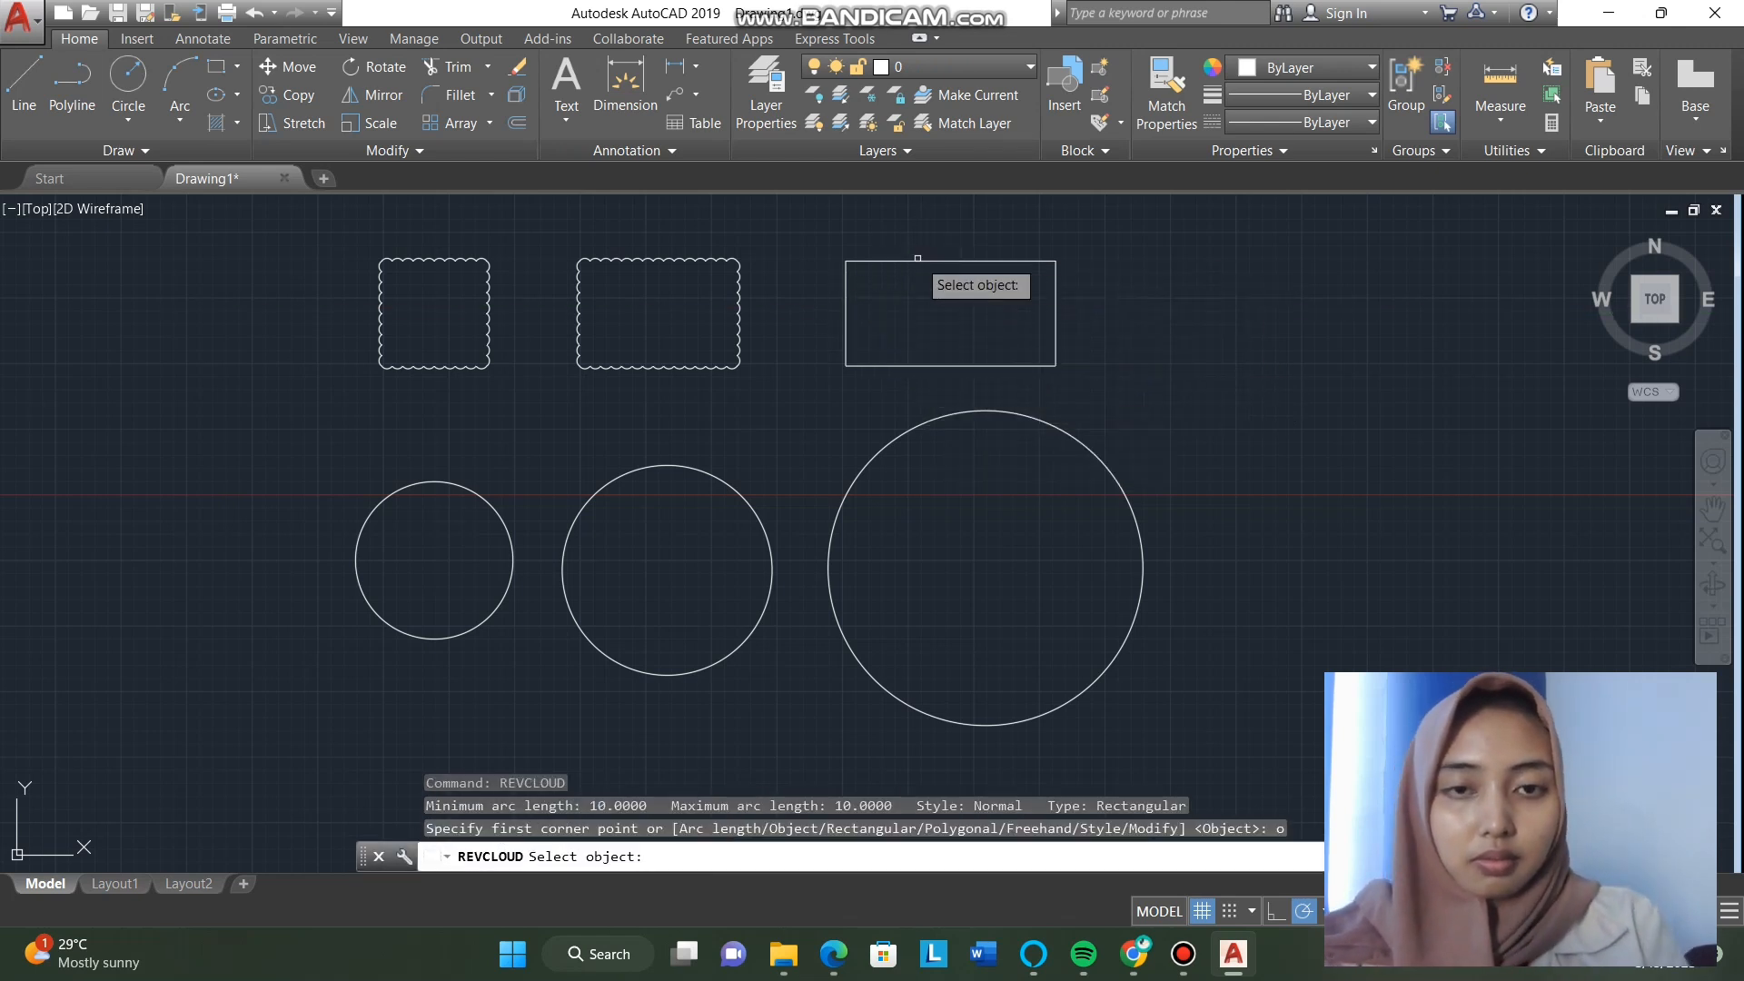
click(917, 261)
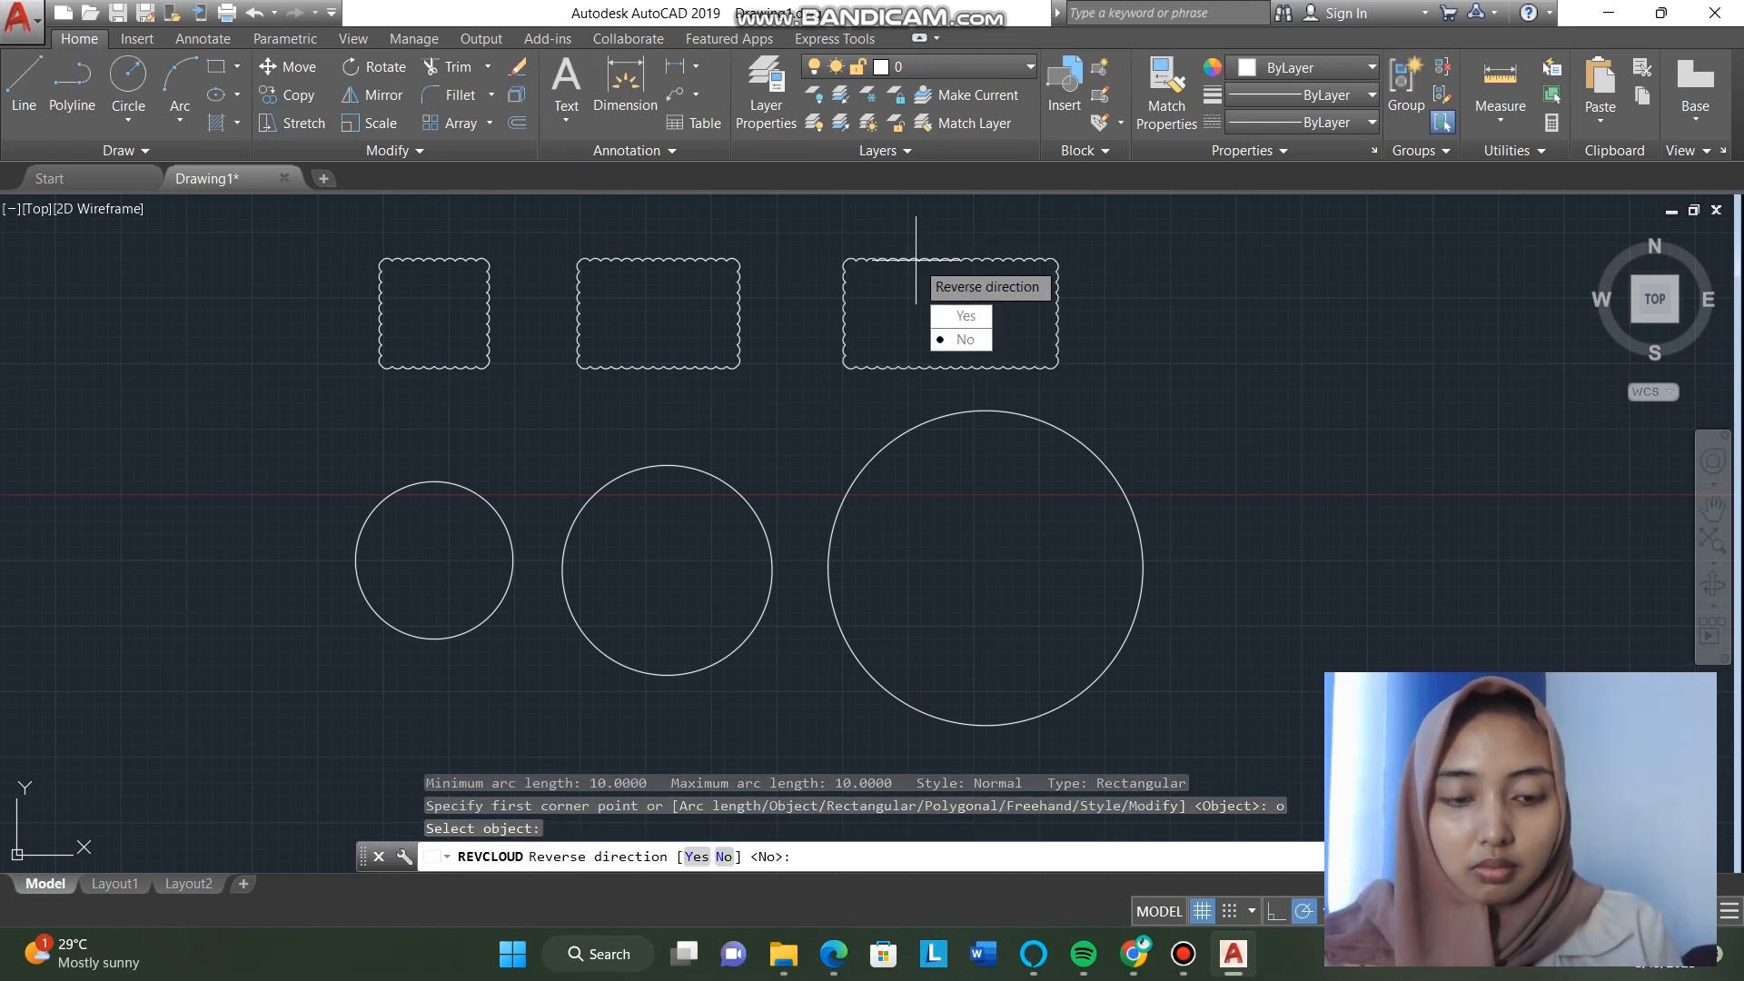
key(Return)
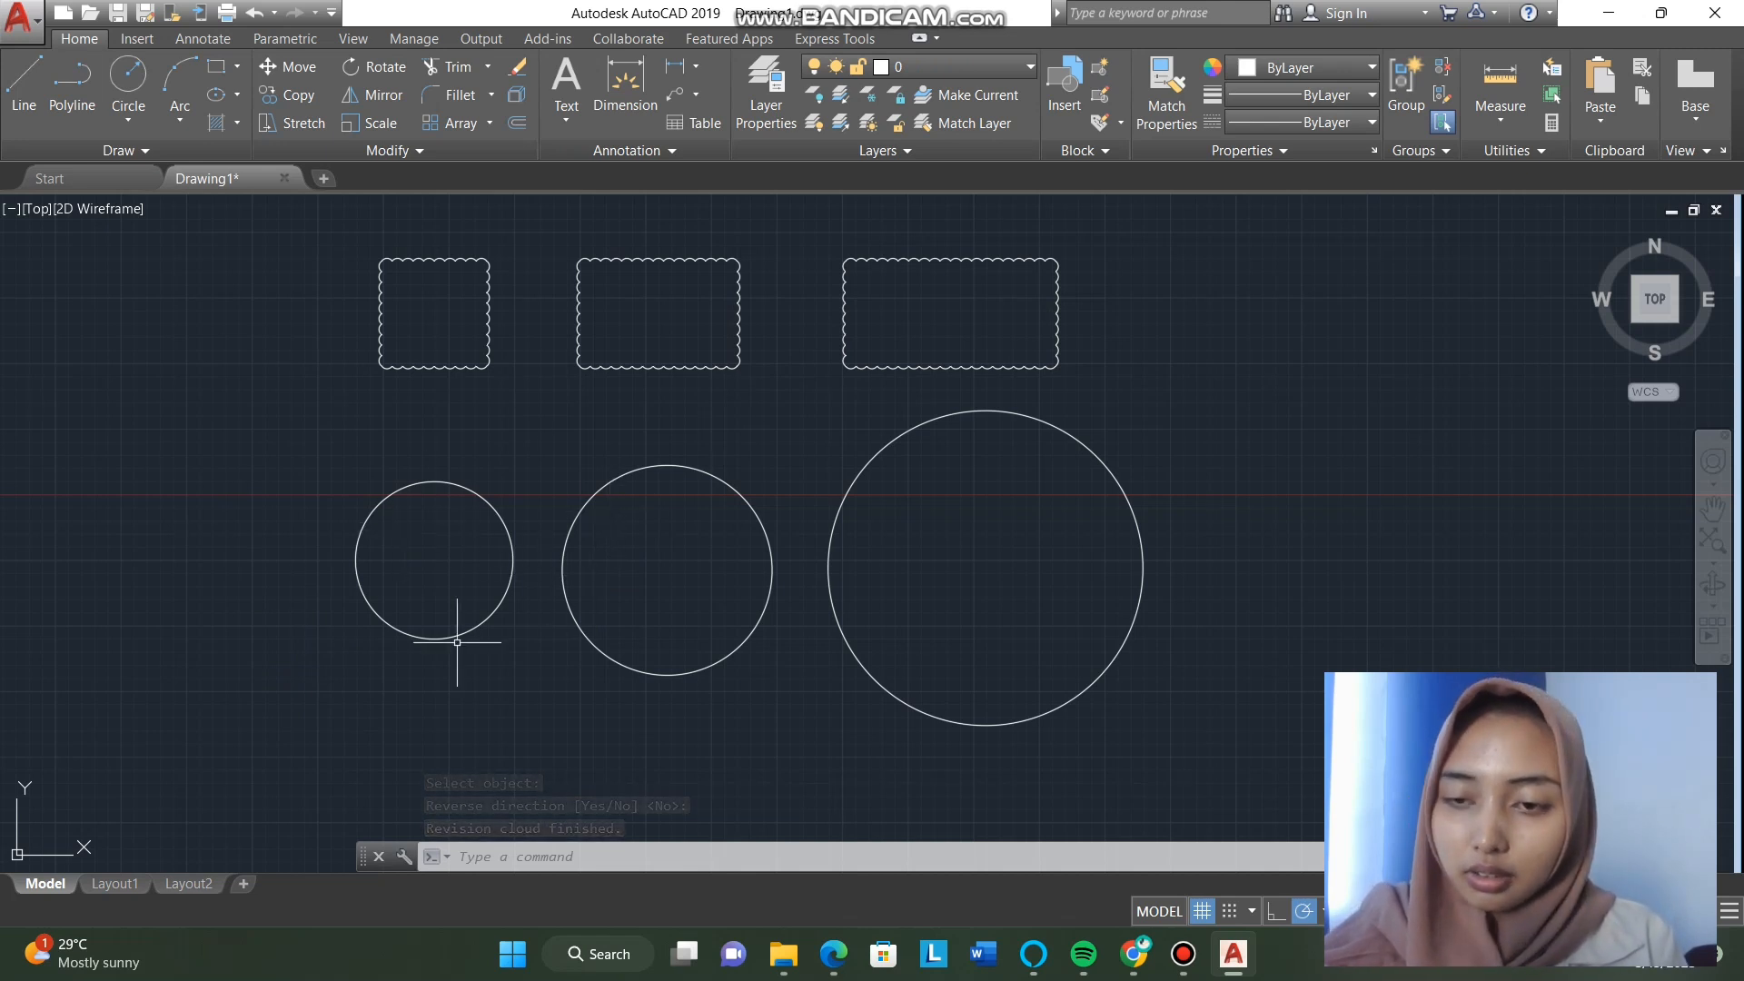
Step: Convert the smallest circle in the lower row into a revision cloud with the Object option, without reversing the direction
text(RE)
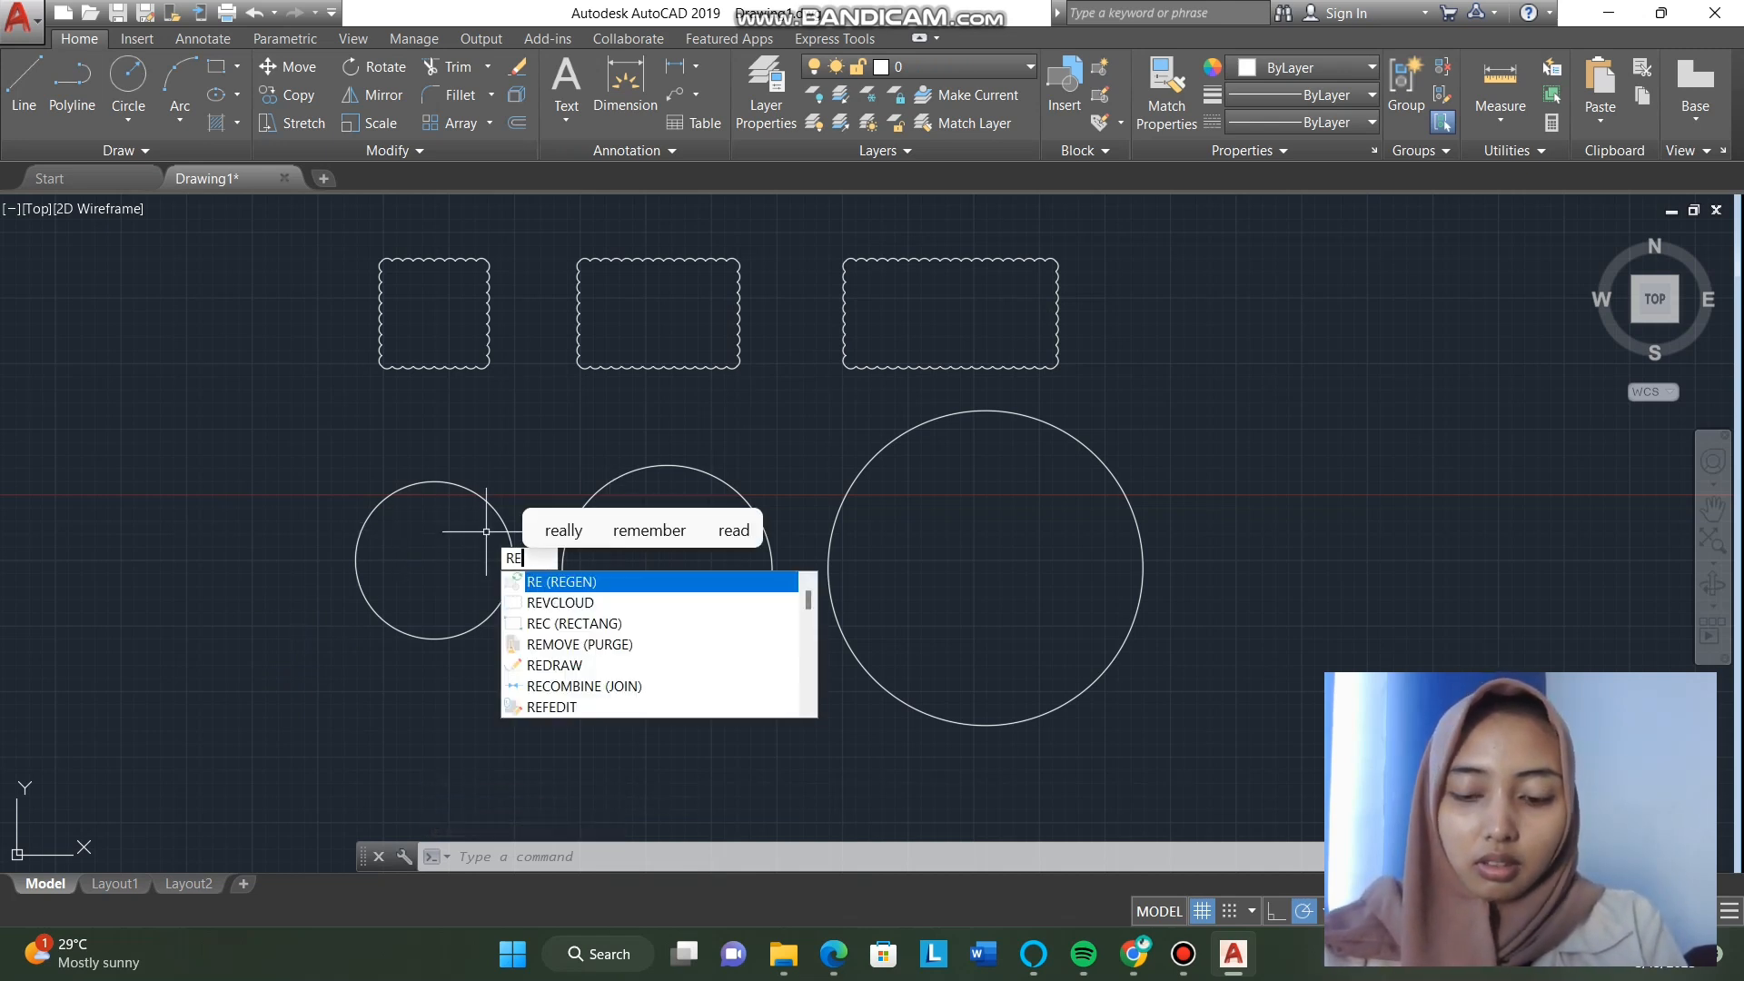
text(Vcloud)
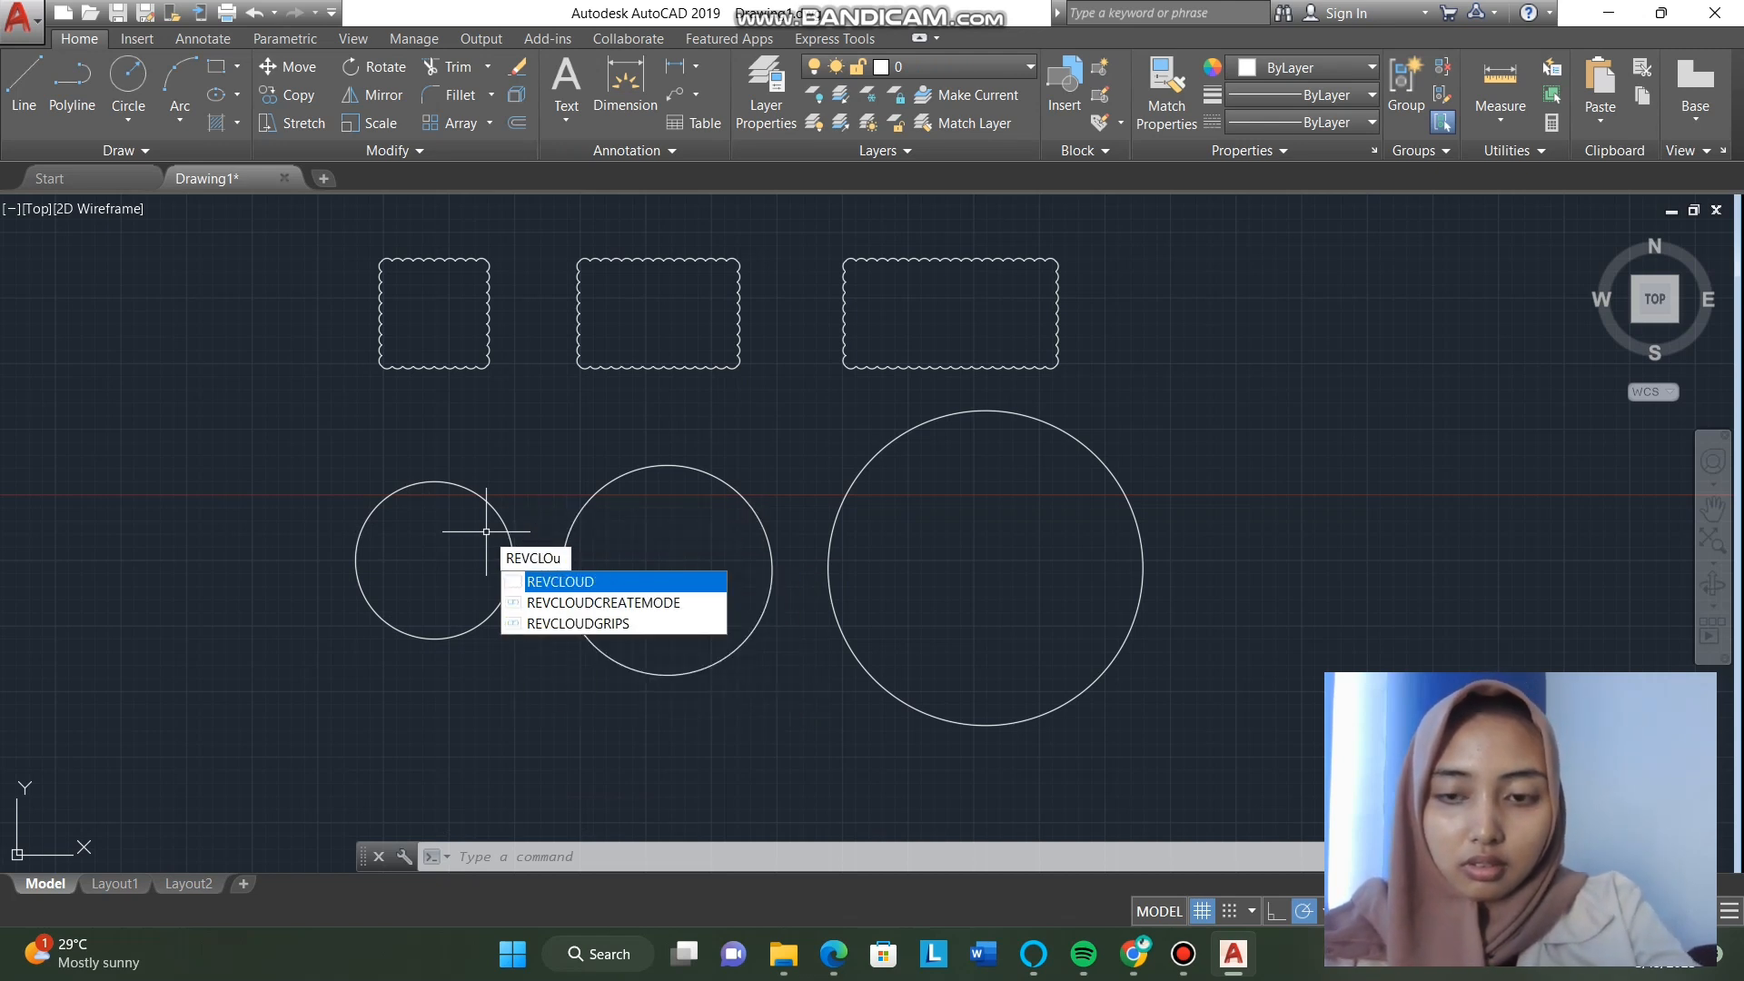
key(Return)
text(o)
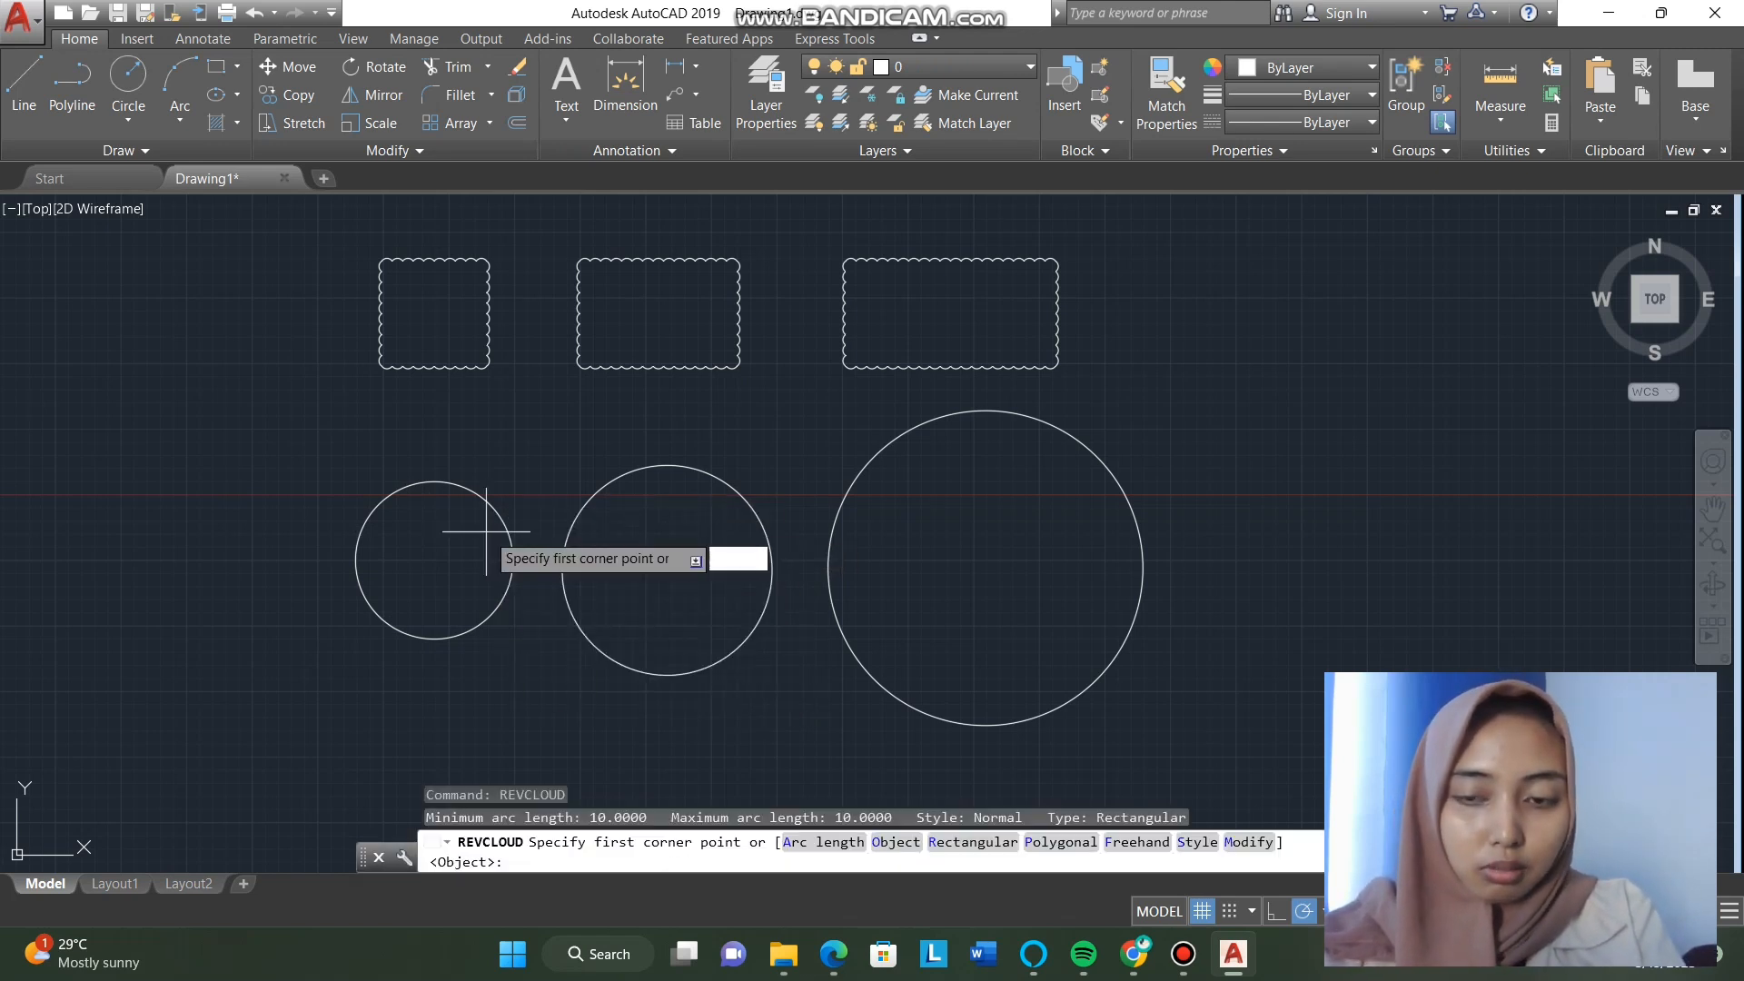
key(Return)
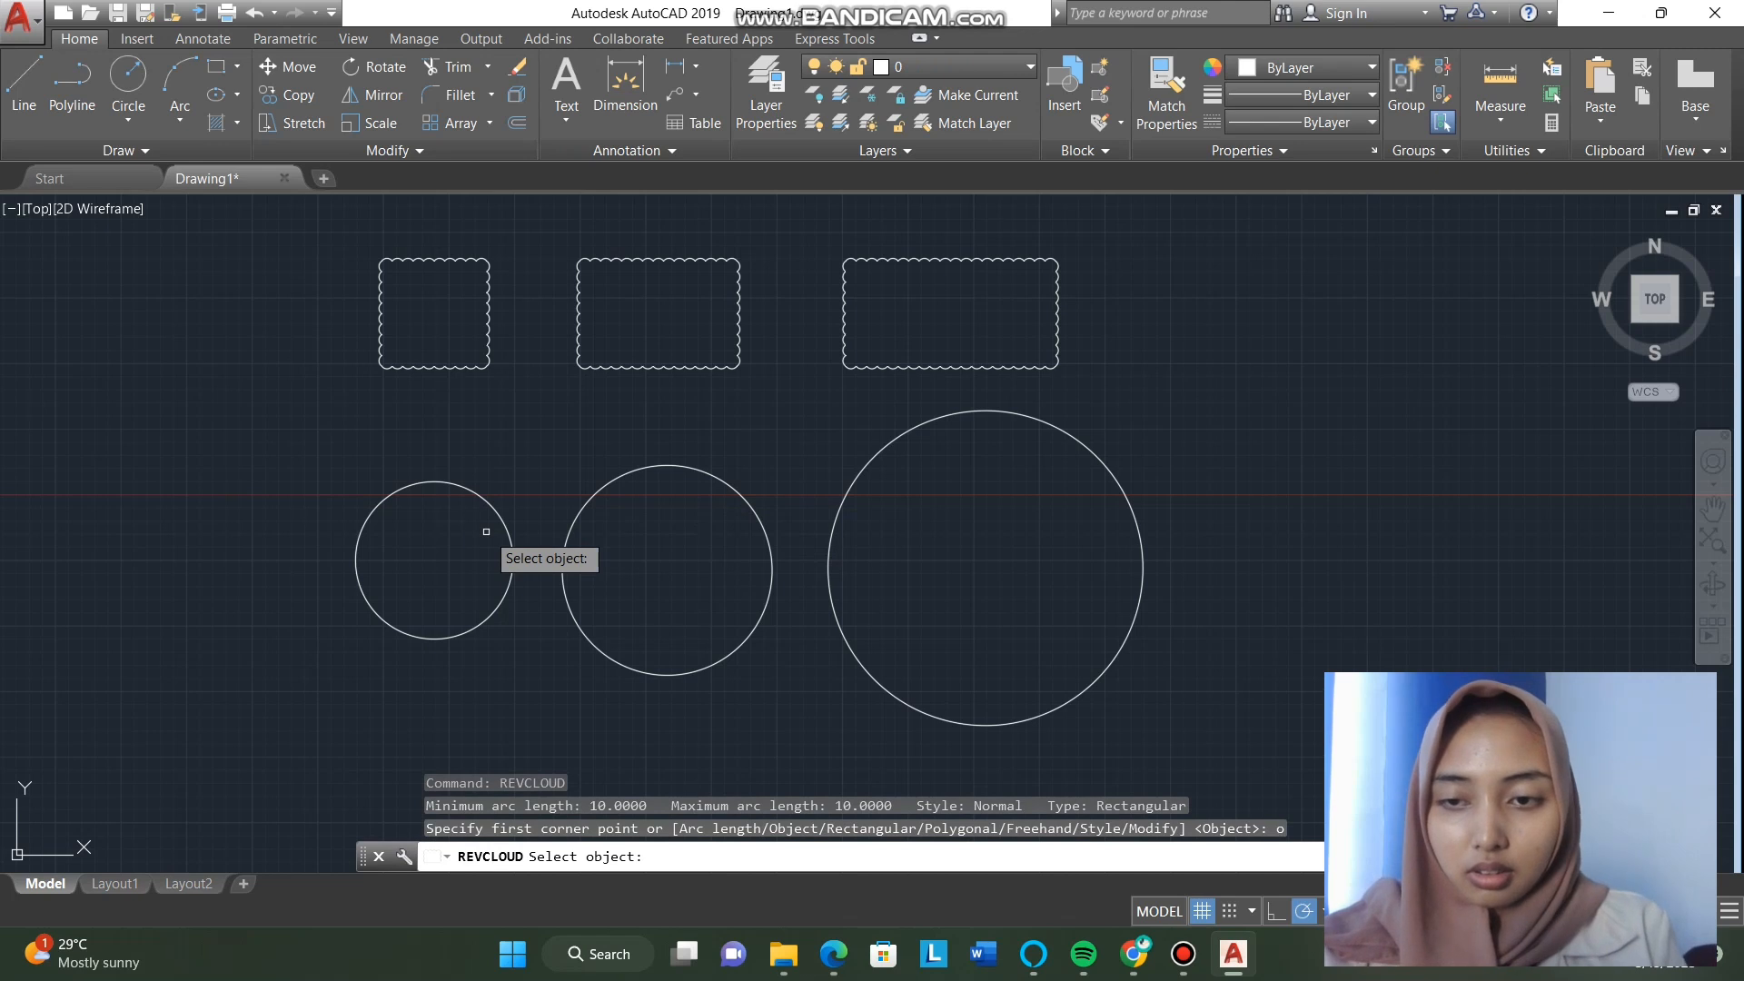
click(422, 483)
key(Return)
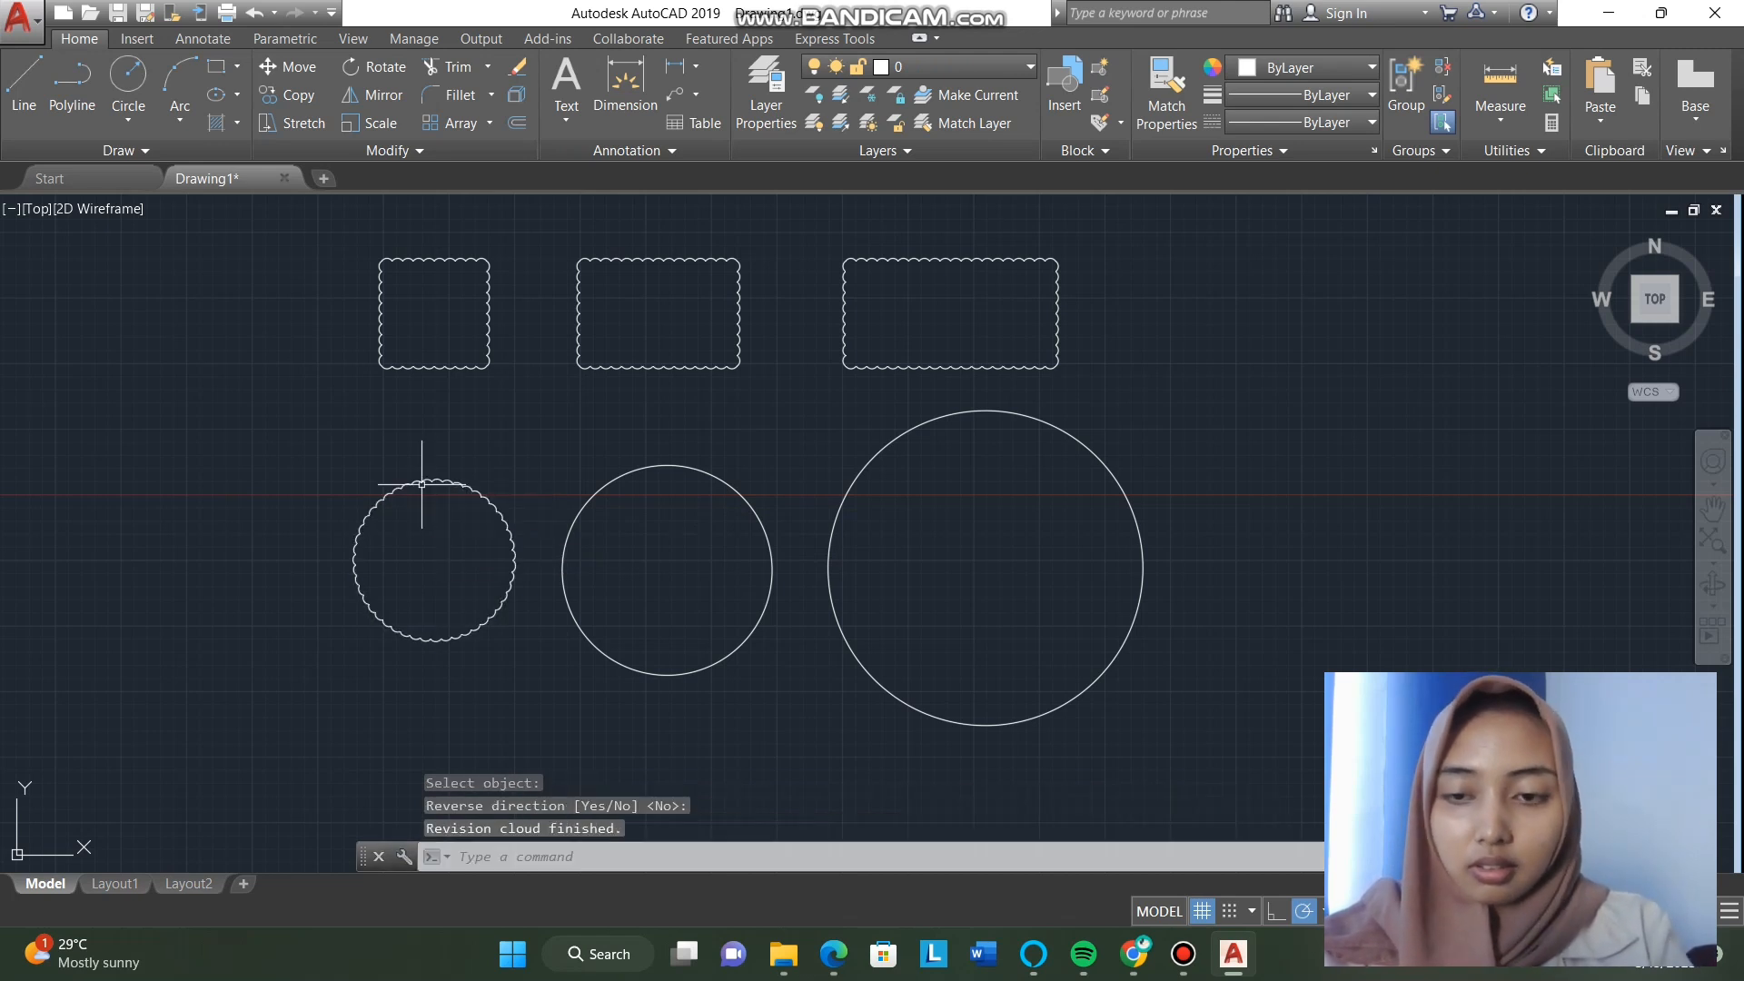
Step: Turn the middle circle into an object-based revision cloud, answering No to reversing the direction
text(REVCLOUD)
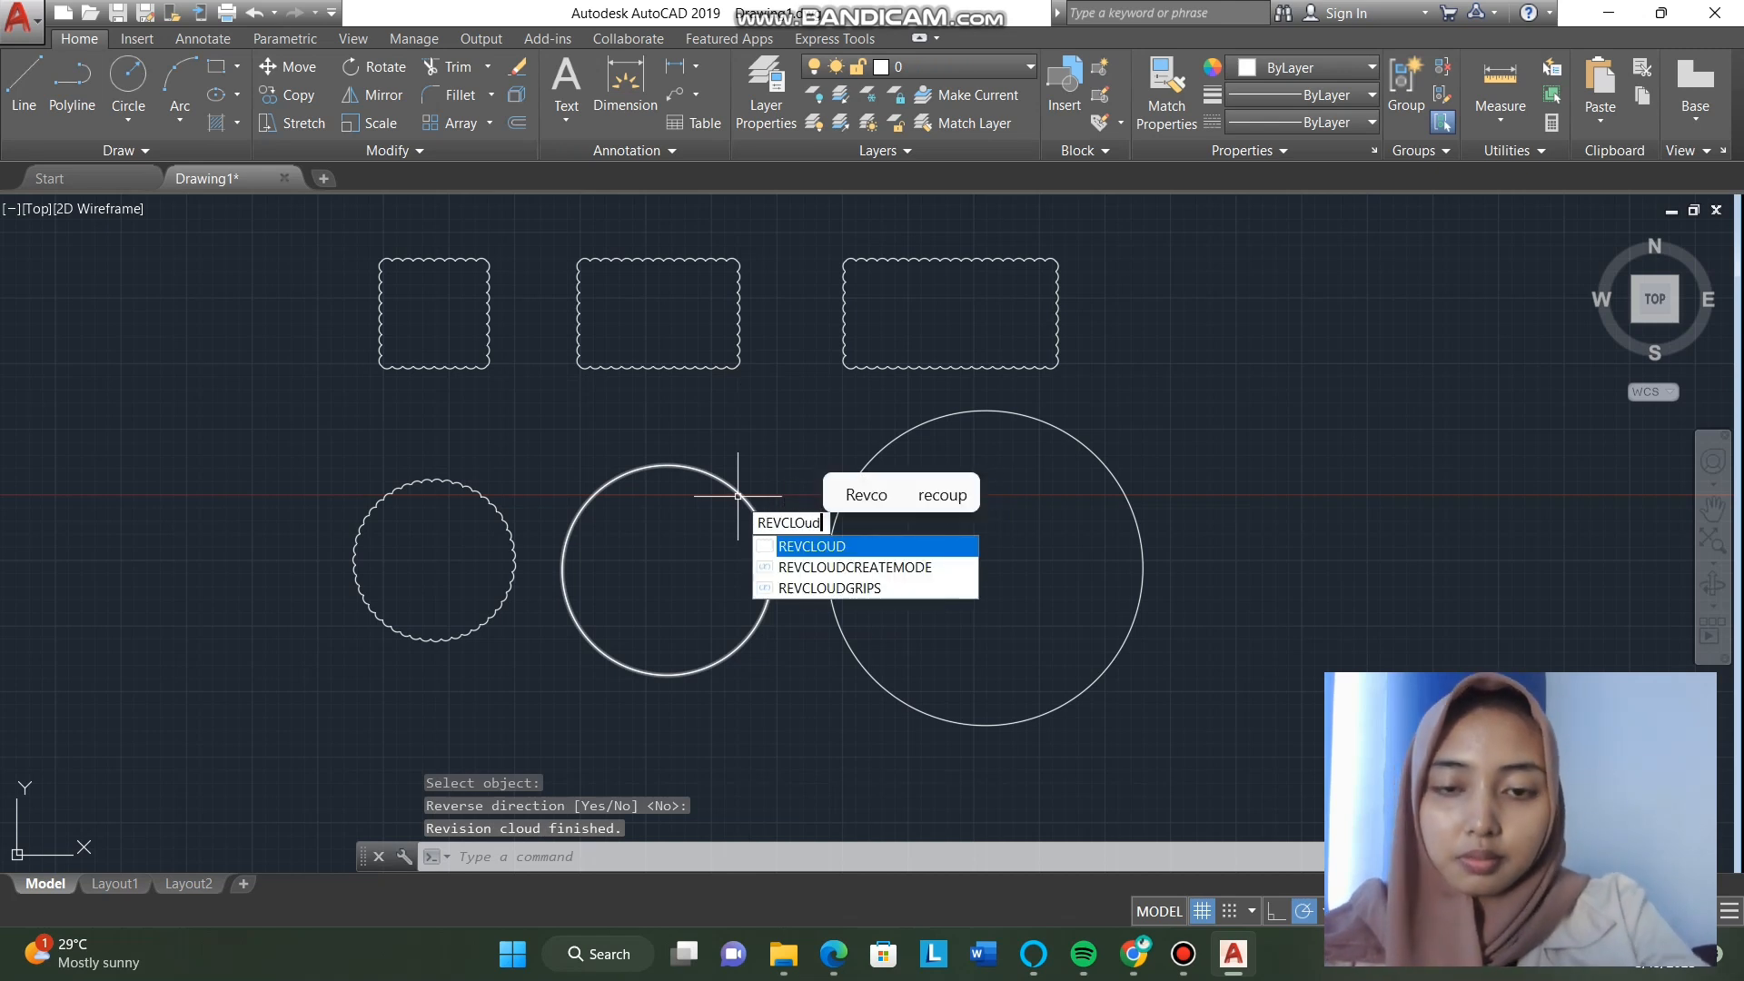
key(Return)
text(o)
key(Return)
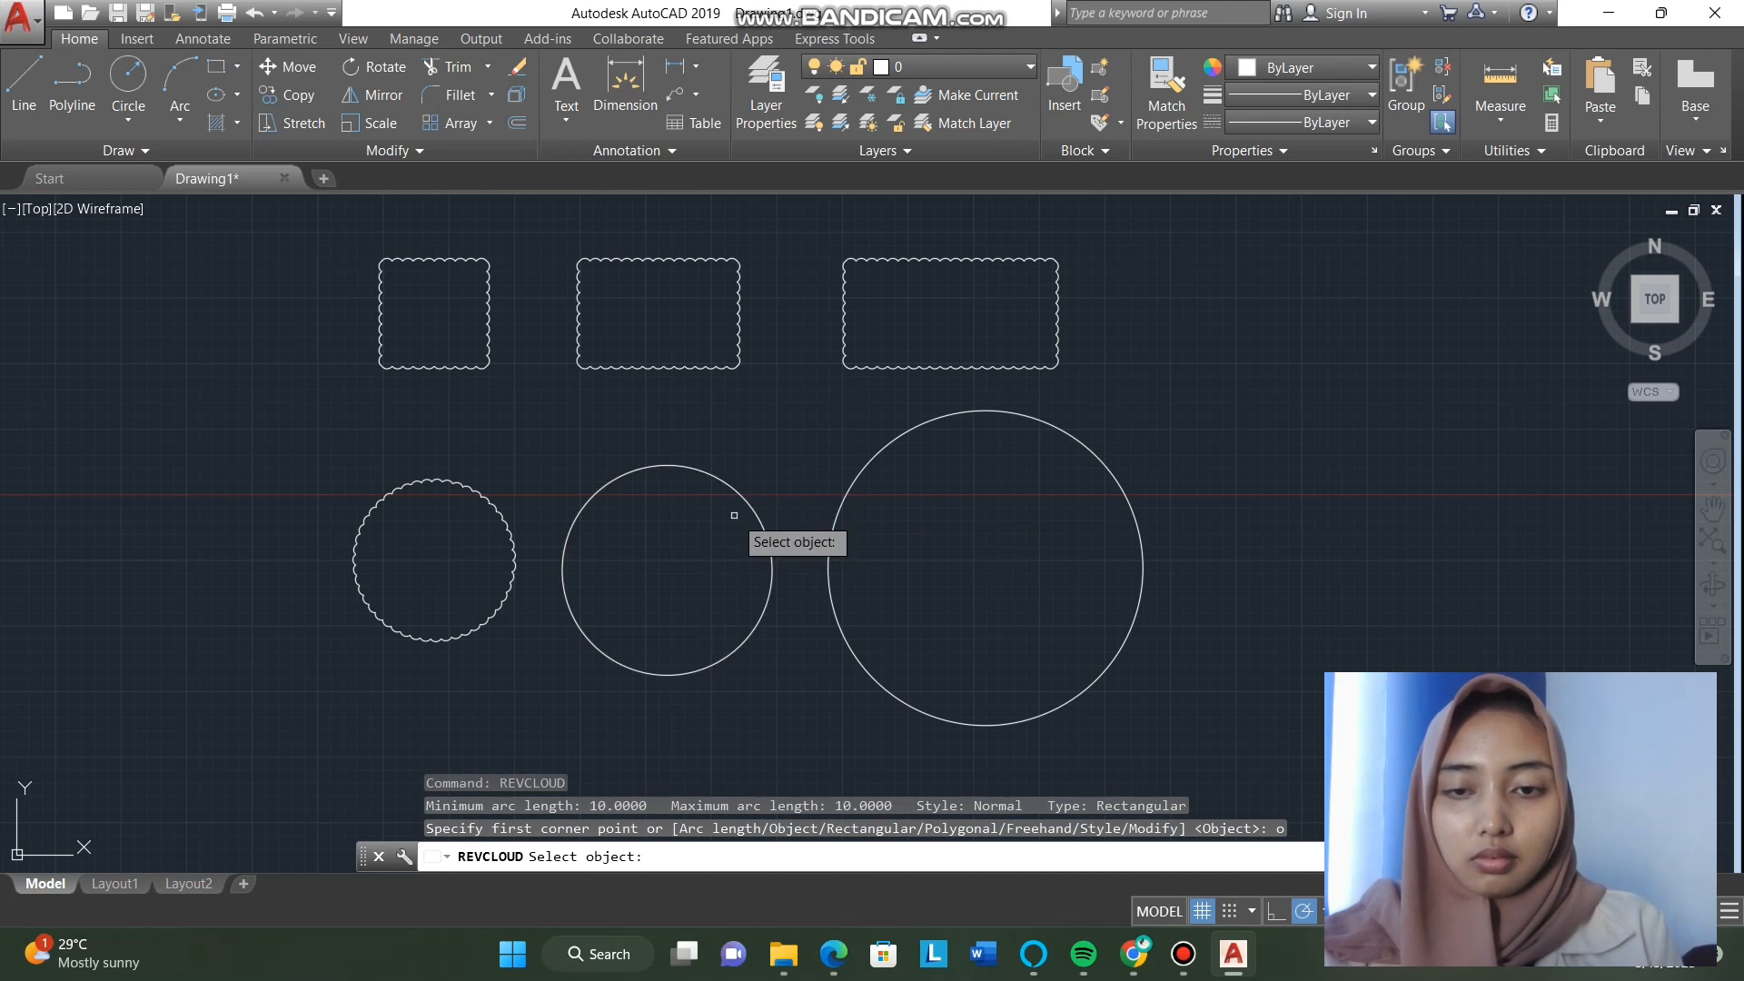
click(734, 489)
text(n)
key(Return)
Step: Turn the largest circle into an object-based revision cloud, keeping the default No for reversing the direction
text(REVCLo)
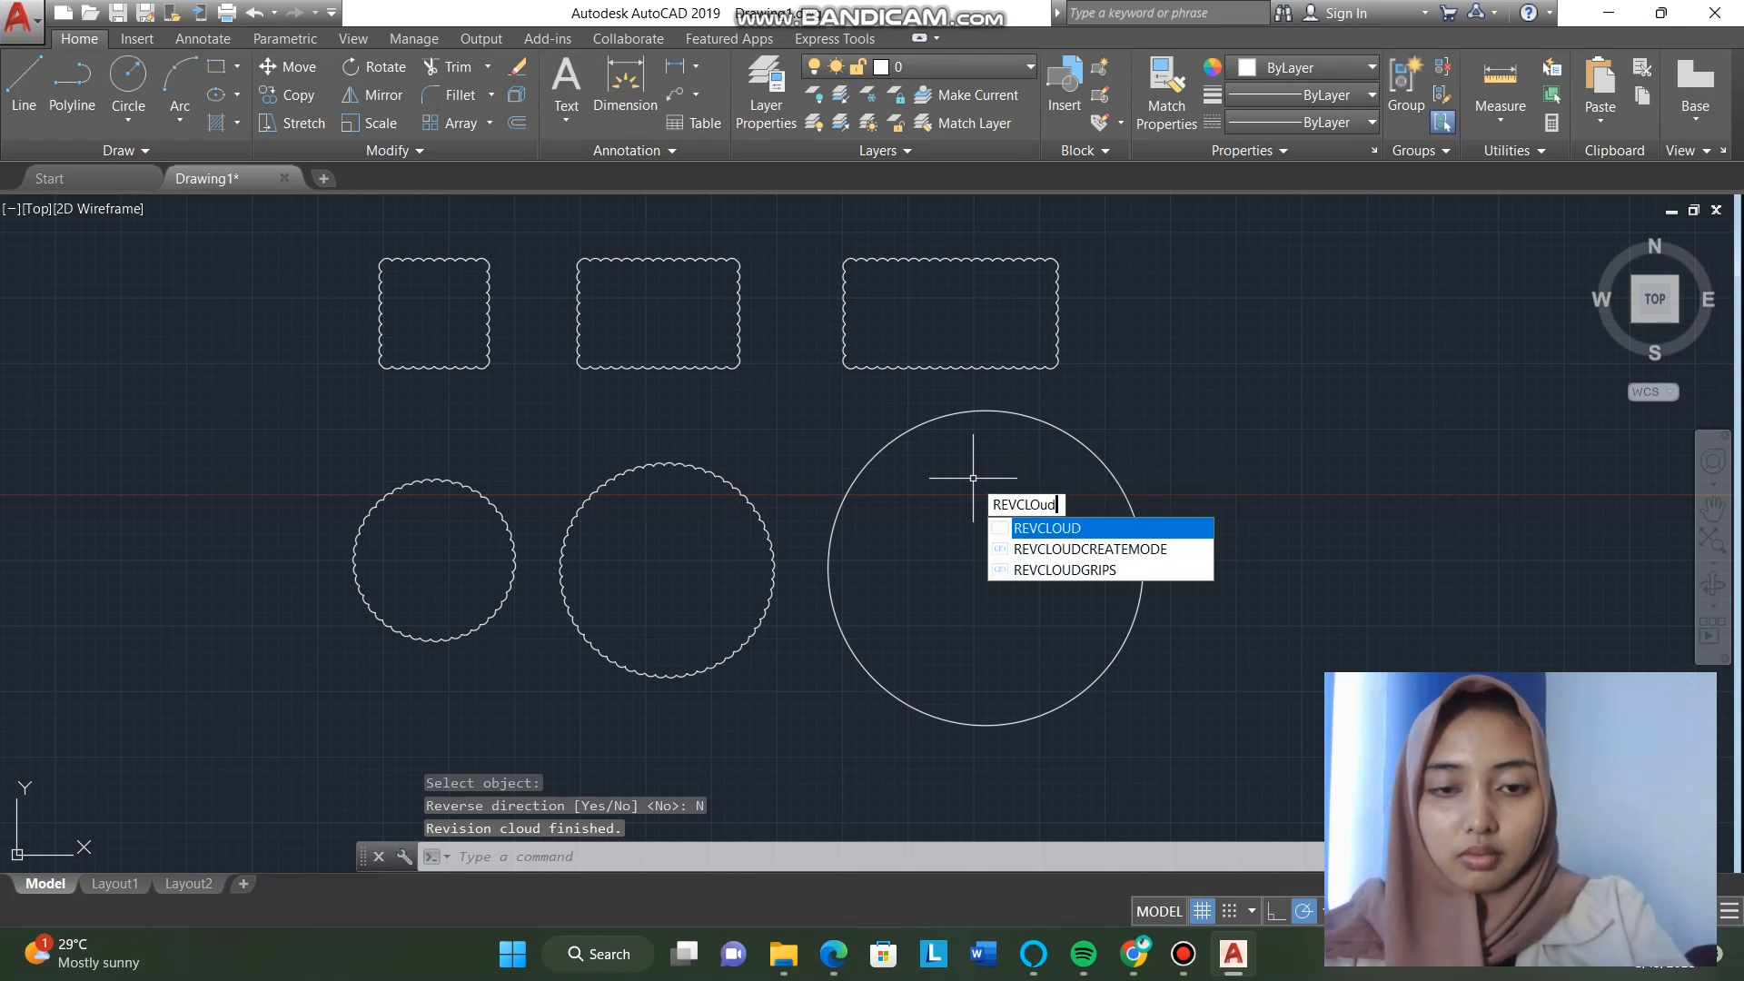
text(ud)
key(Return)
text(o)
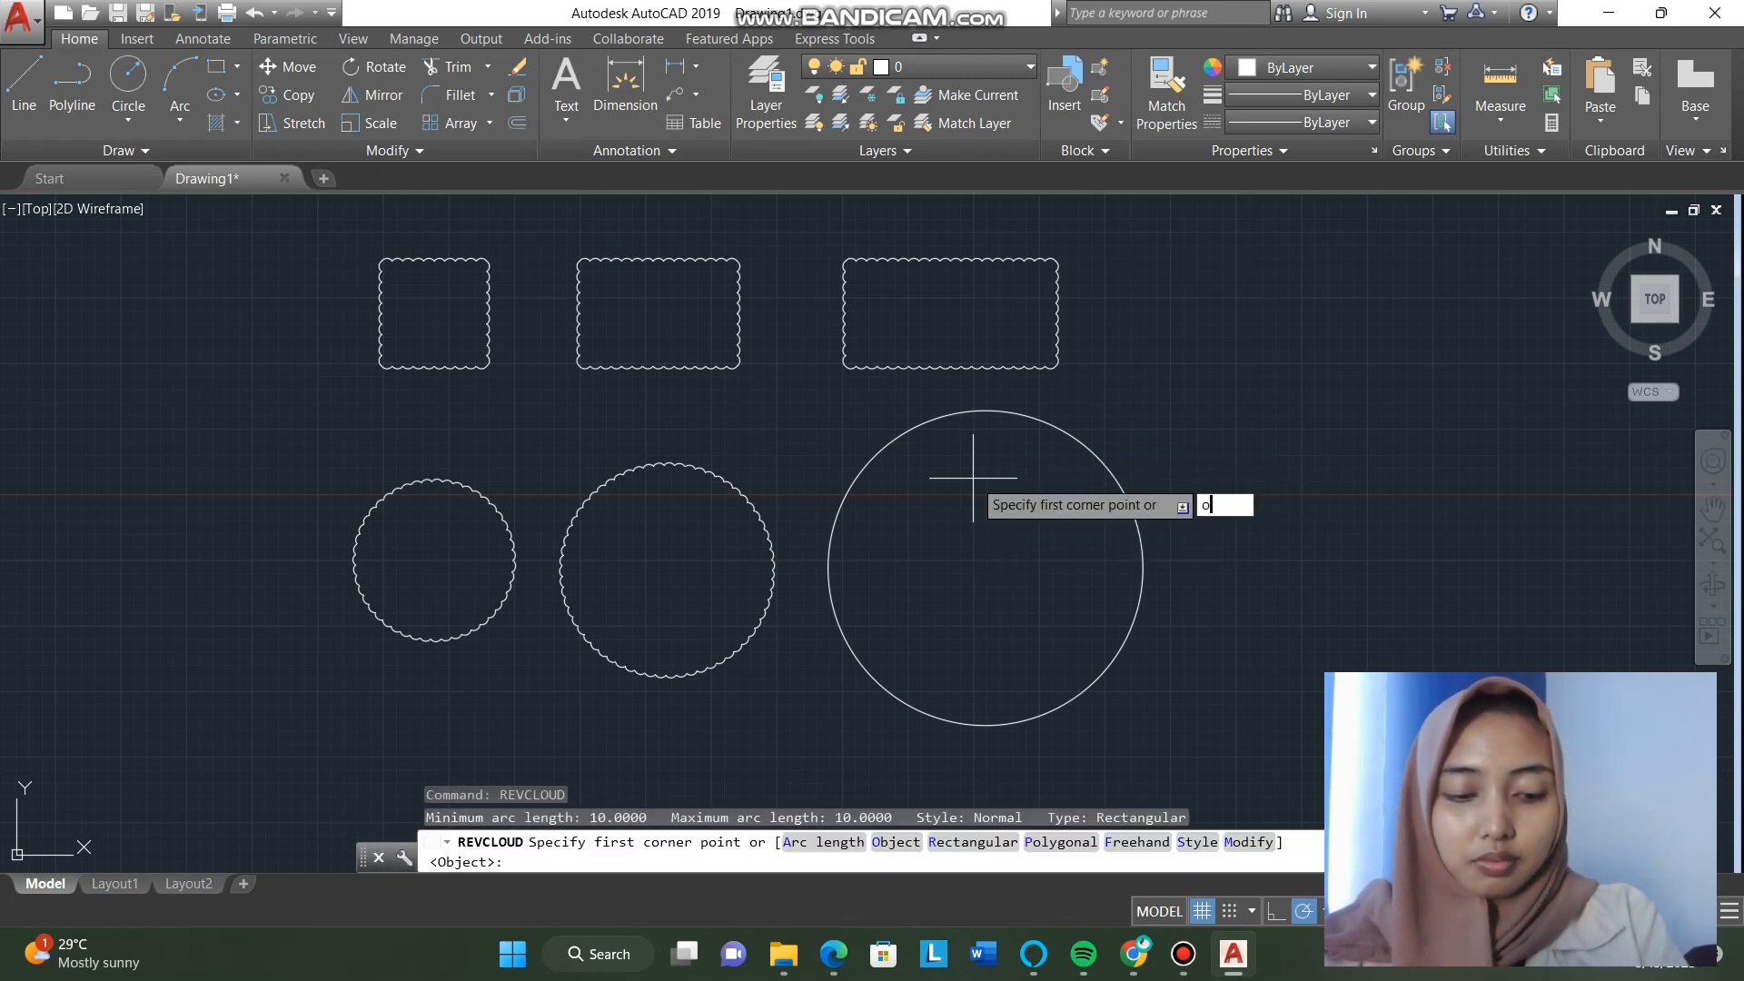
key(Return)
click(1006, 413)
key(Return)
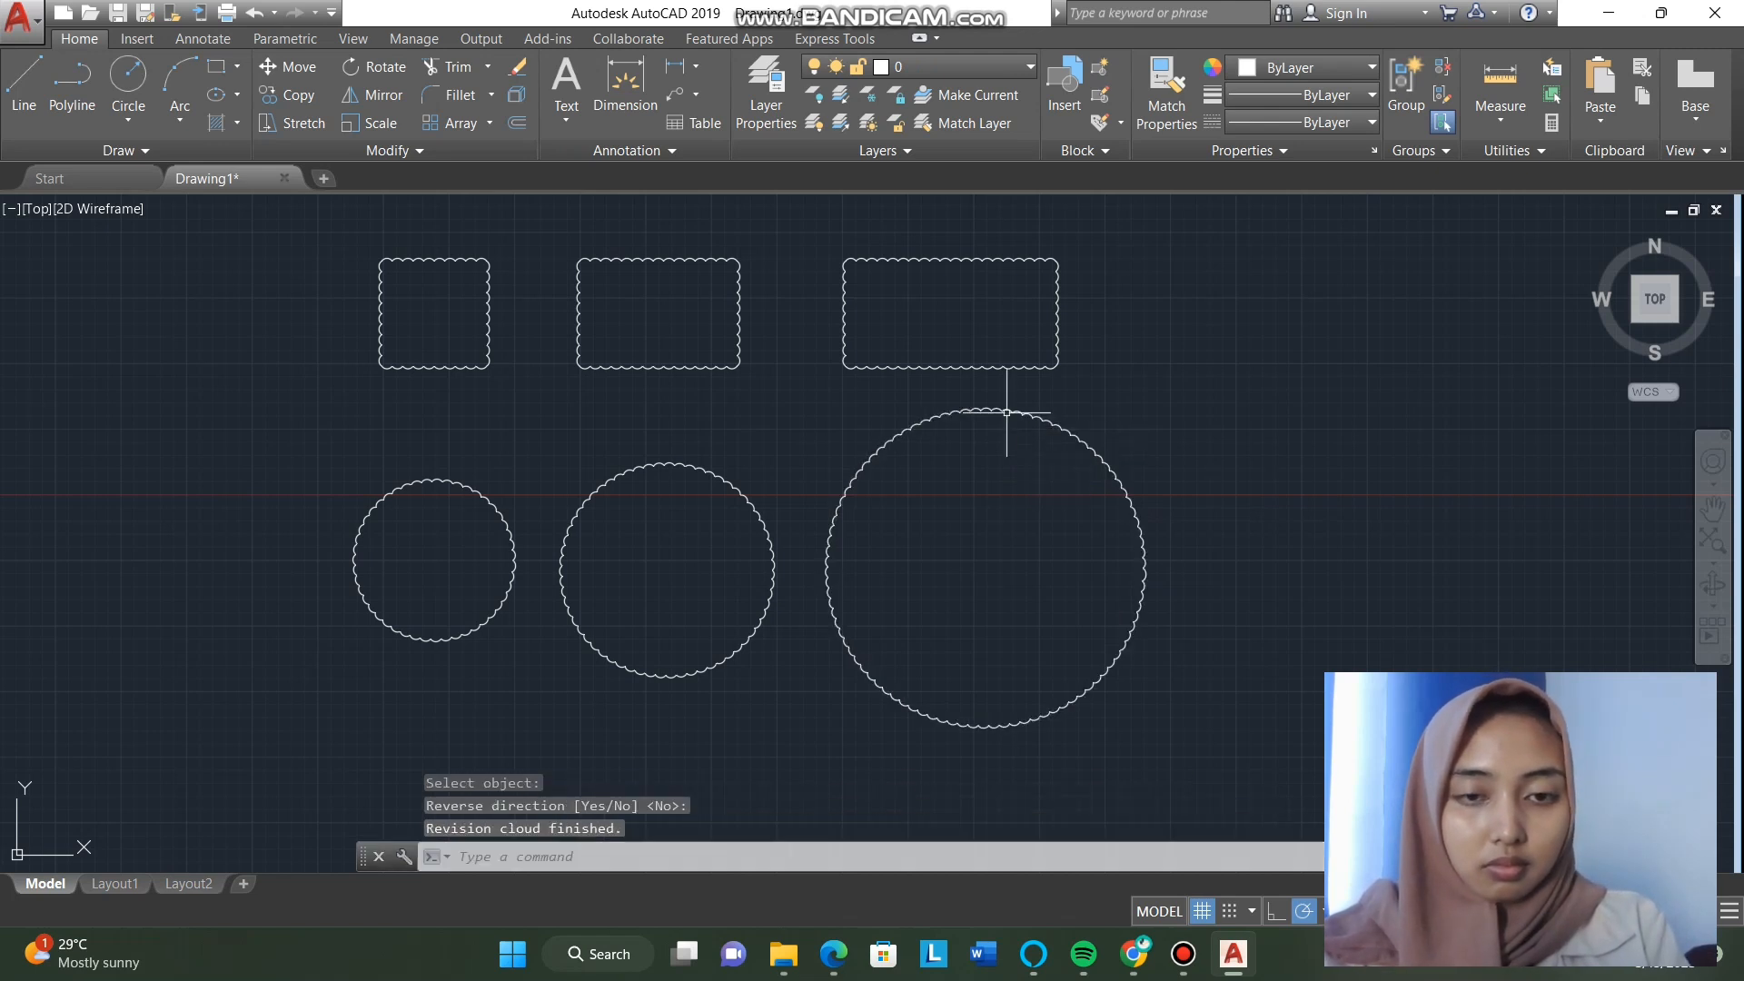
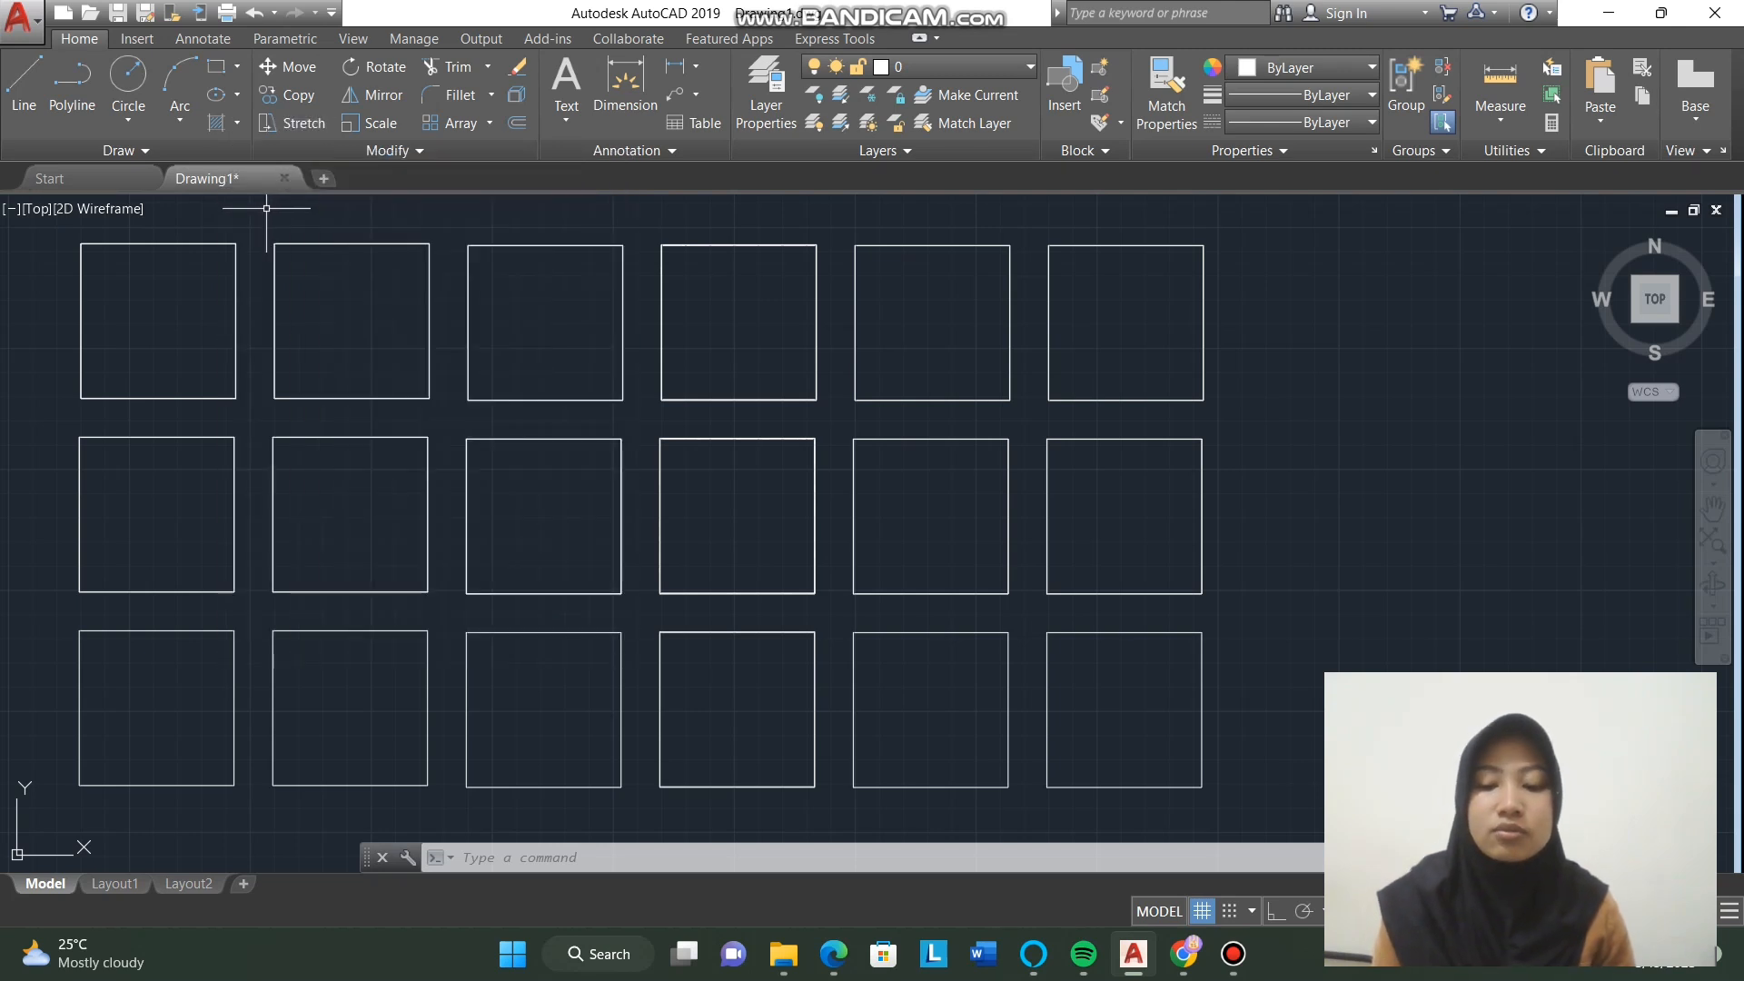
Step: Hatch the first square of the upper row with the SOLID pattern and finish the hatch
text(h)
key(Return)
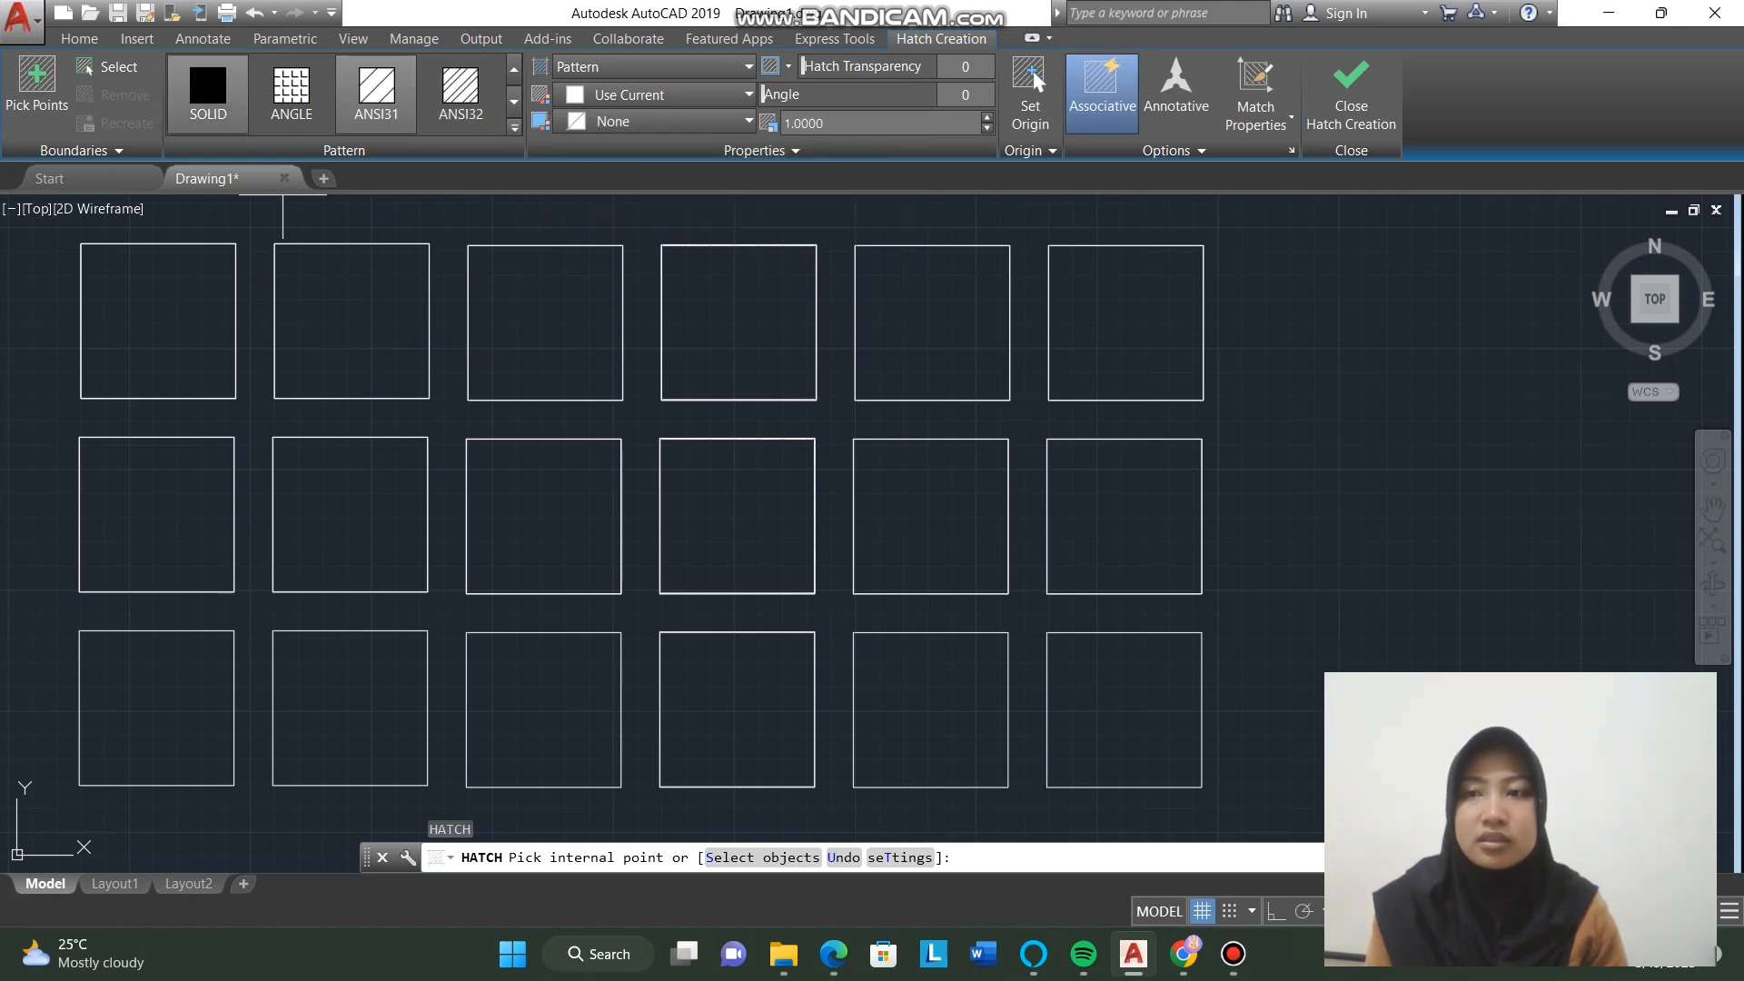
click(208, 90)
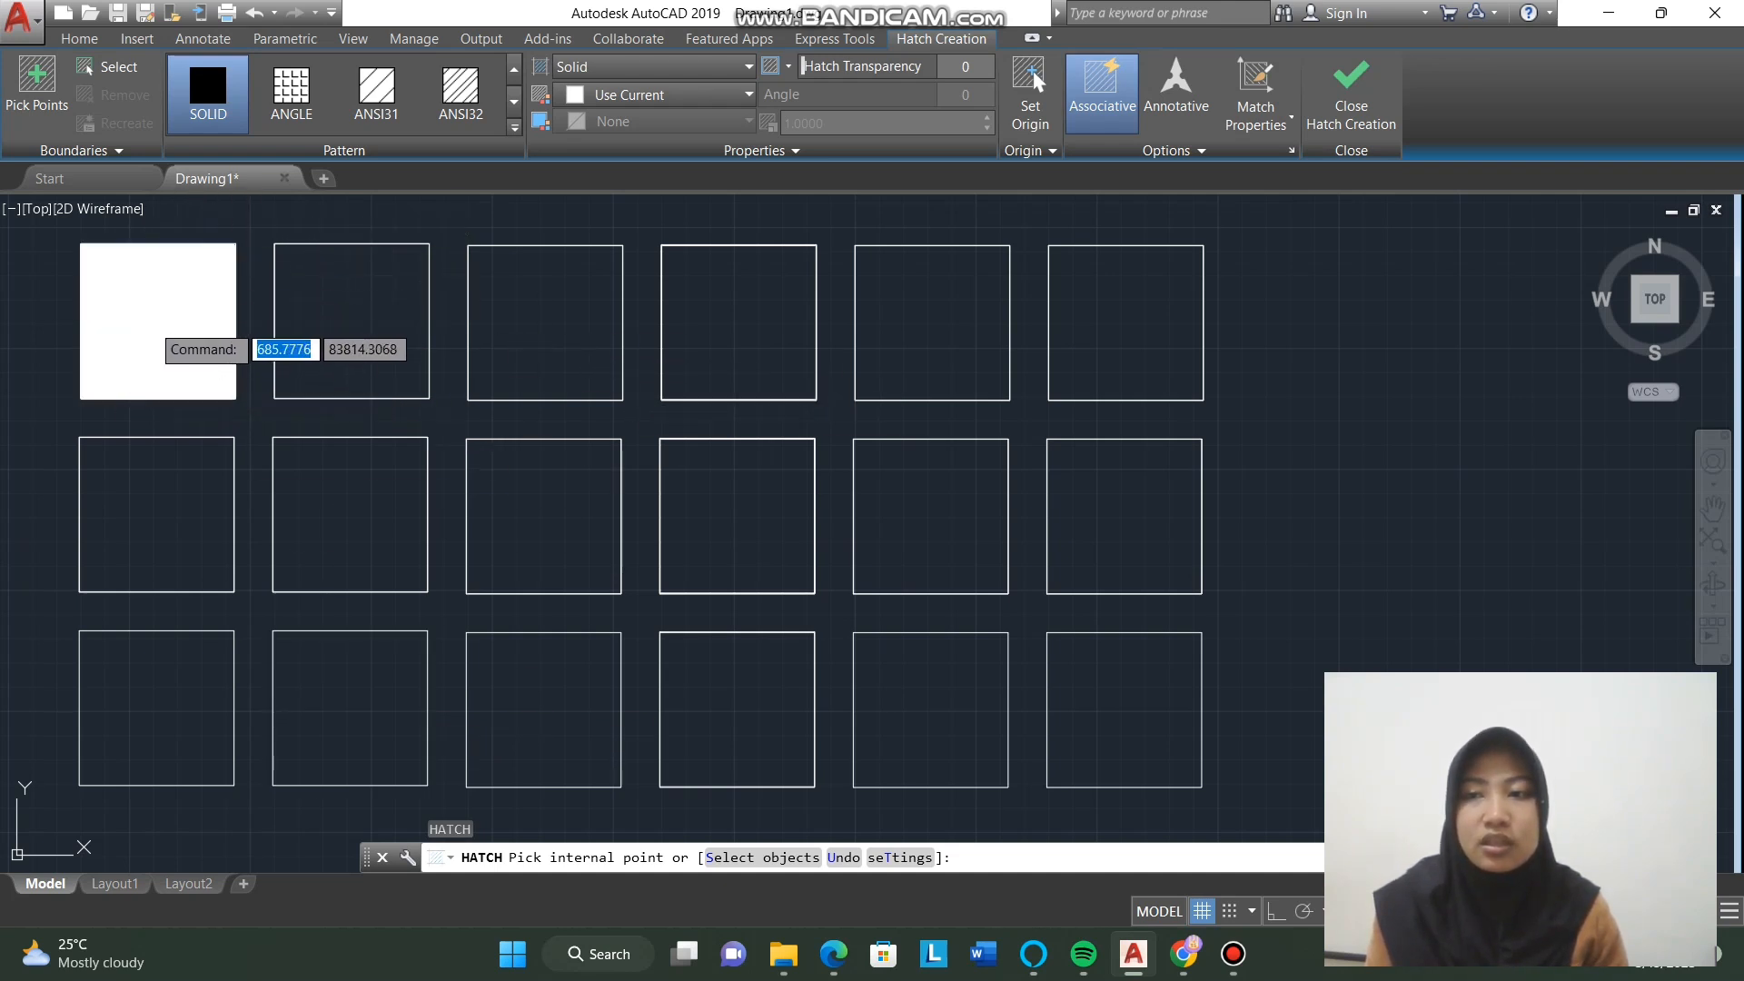
click(150, 336)
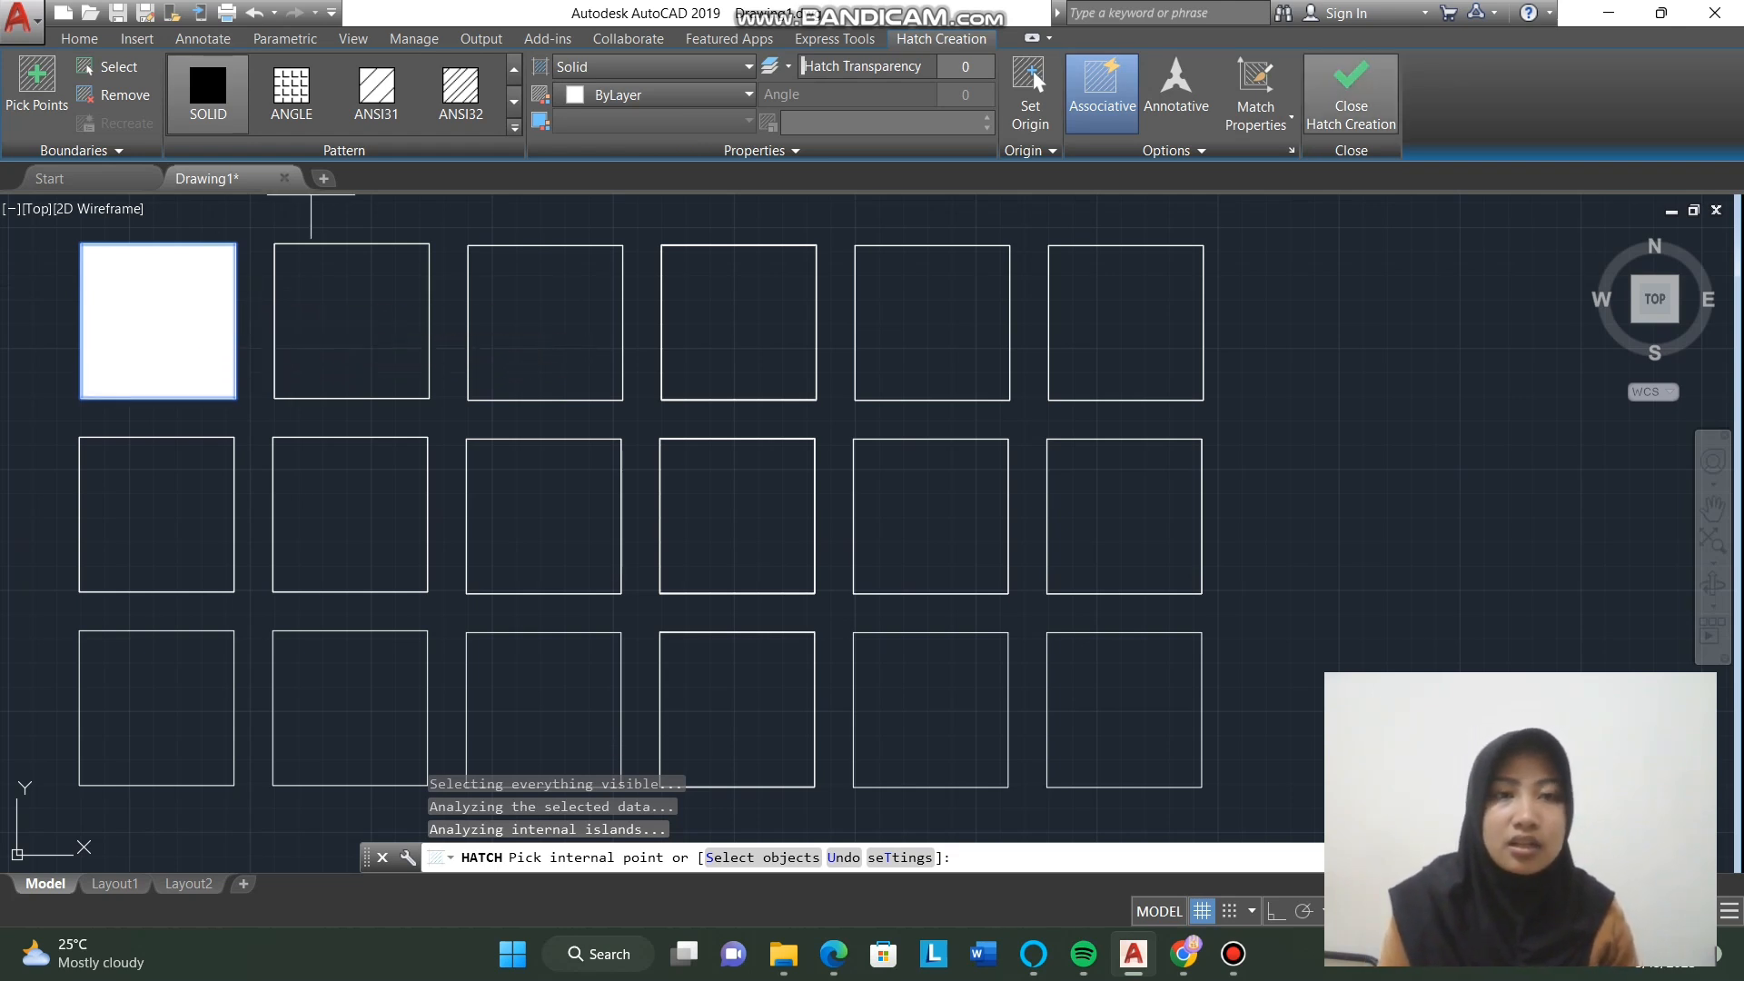
click(1351, 91)
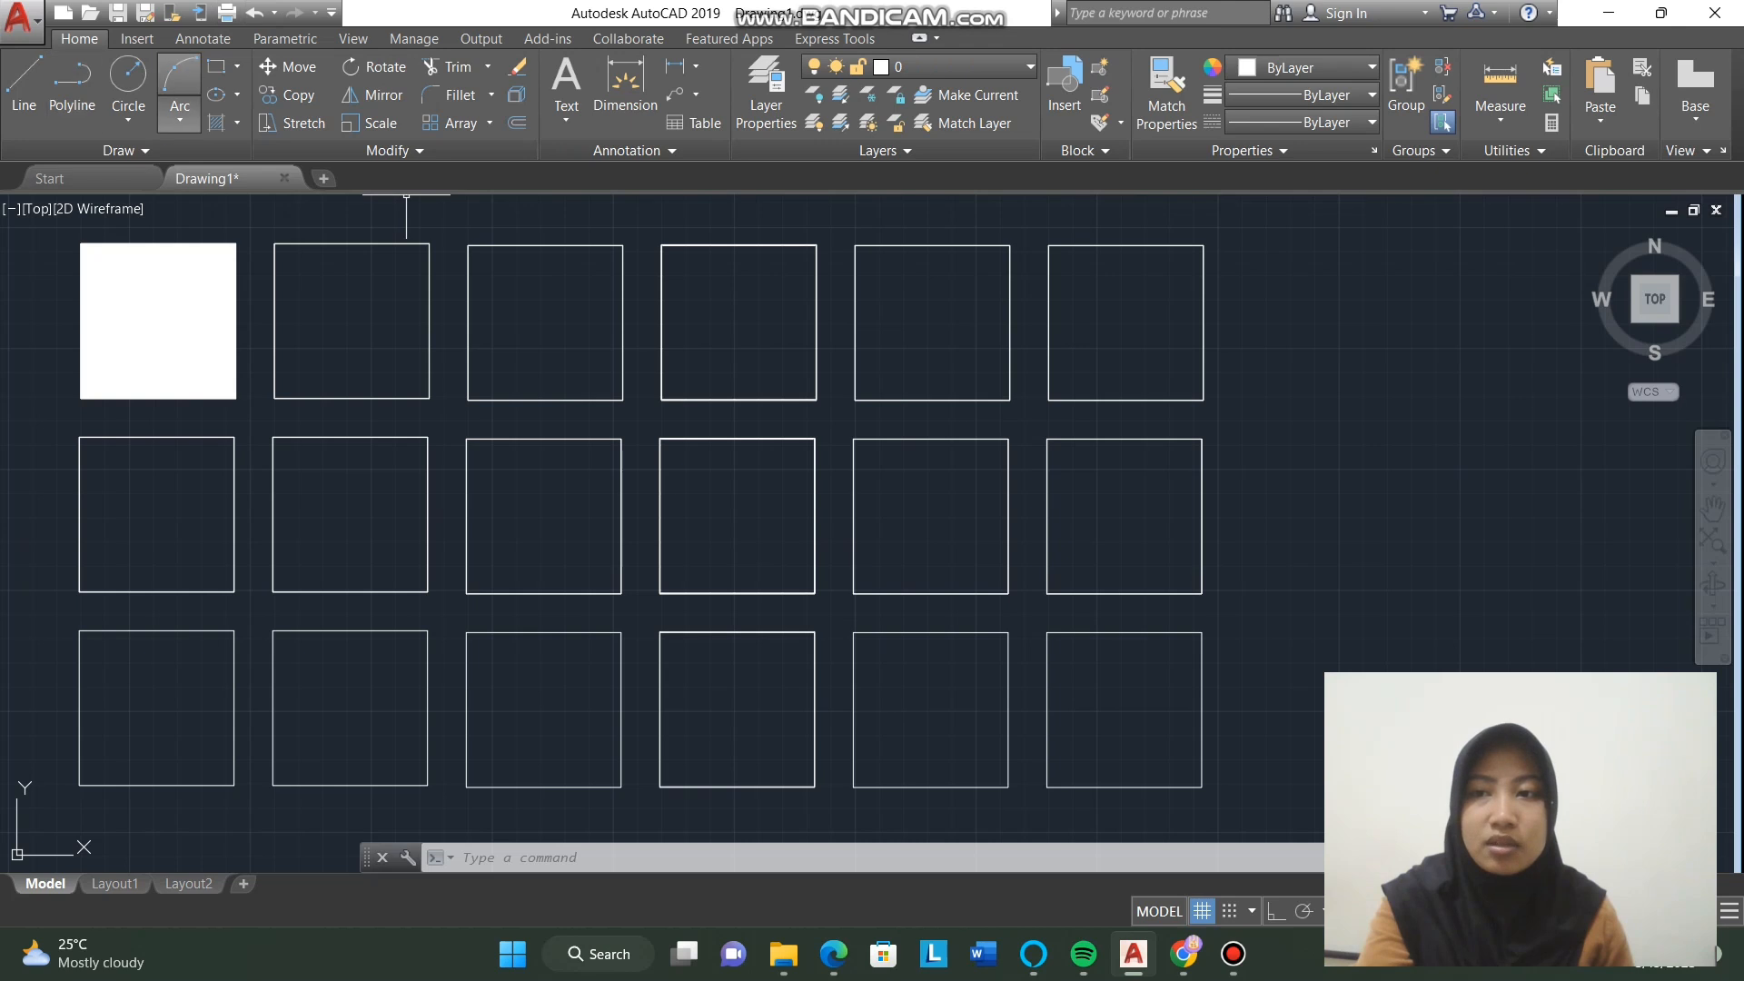
Step: Hatch the second square of the upper row with the ANSI32 pattern
text(h)
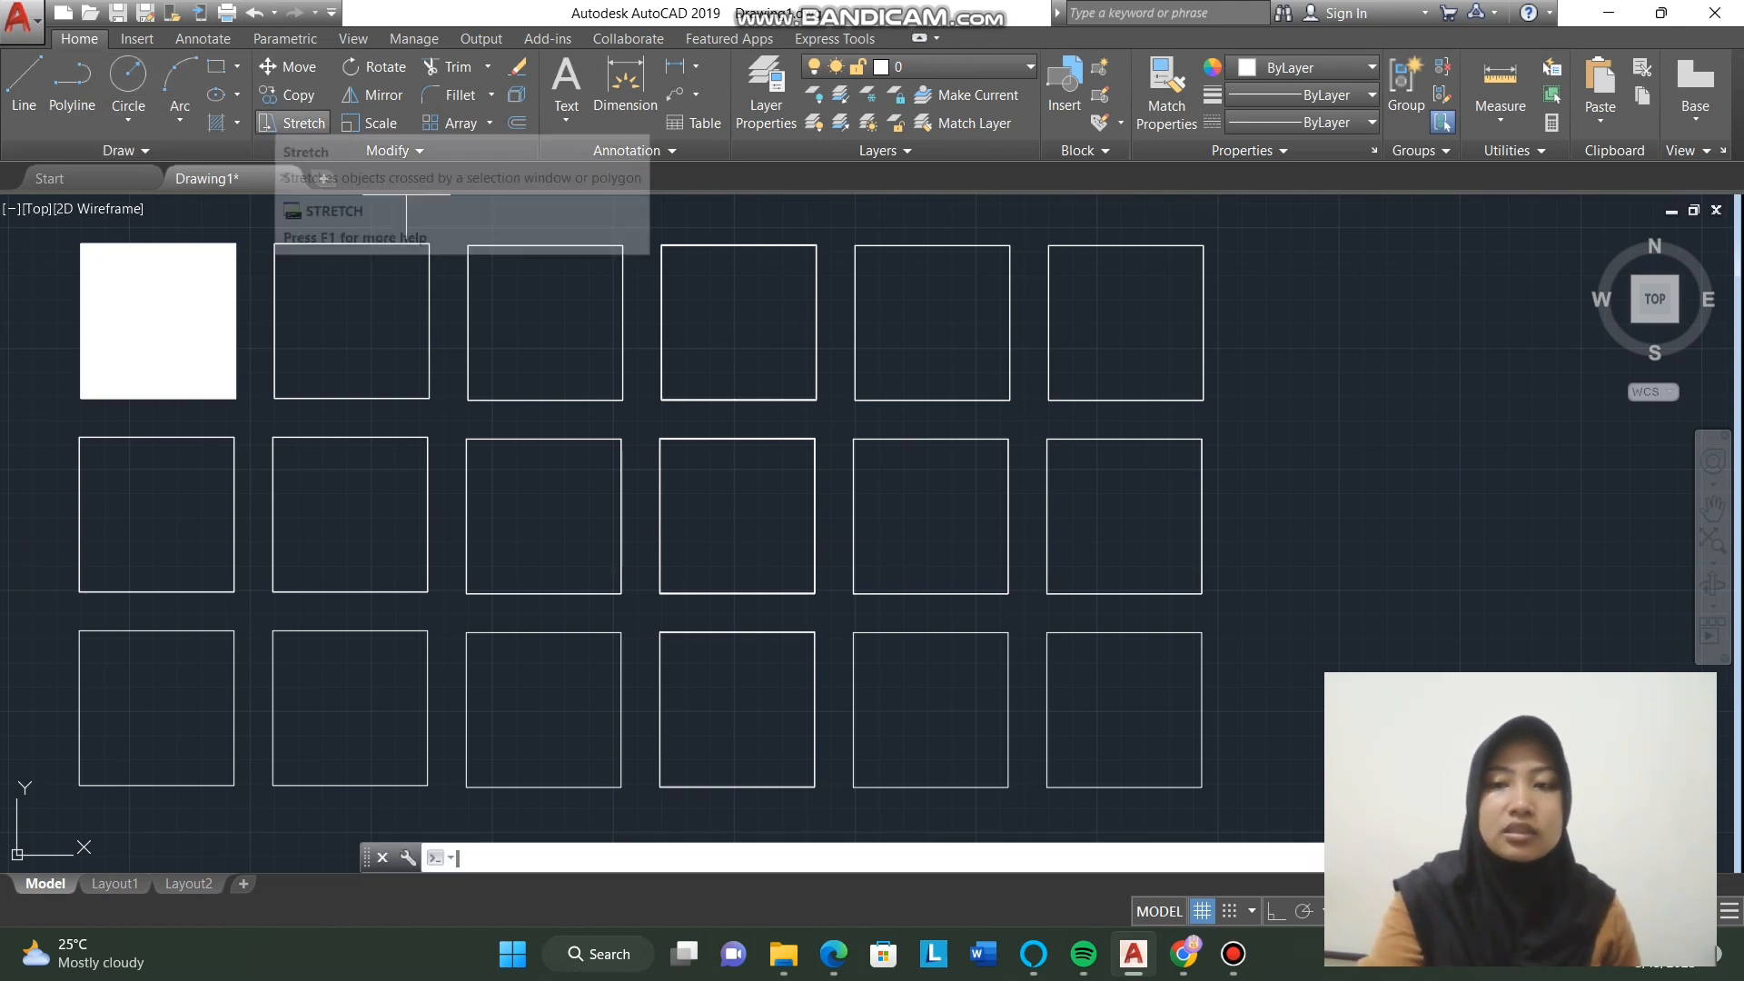
key(Return)
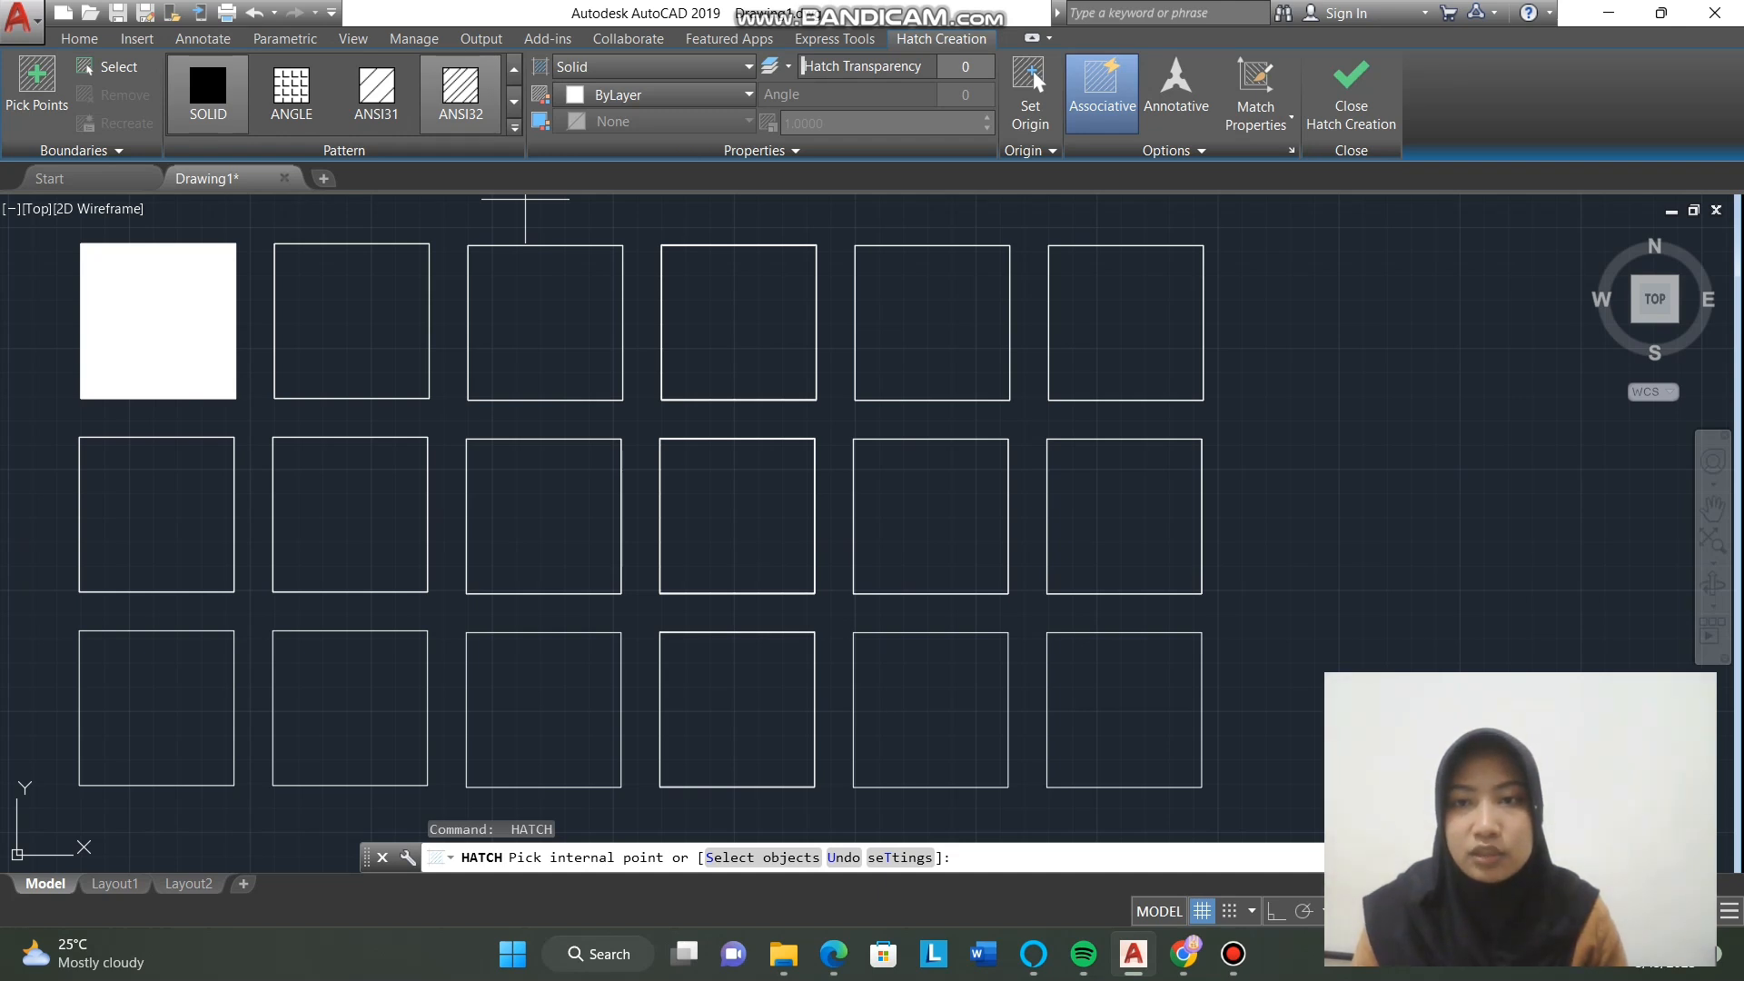
click(460, 90)
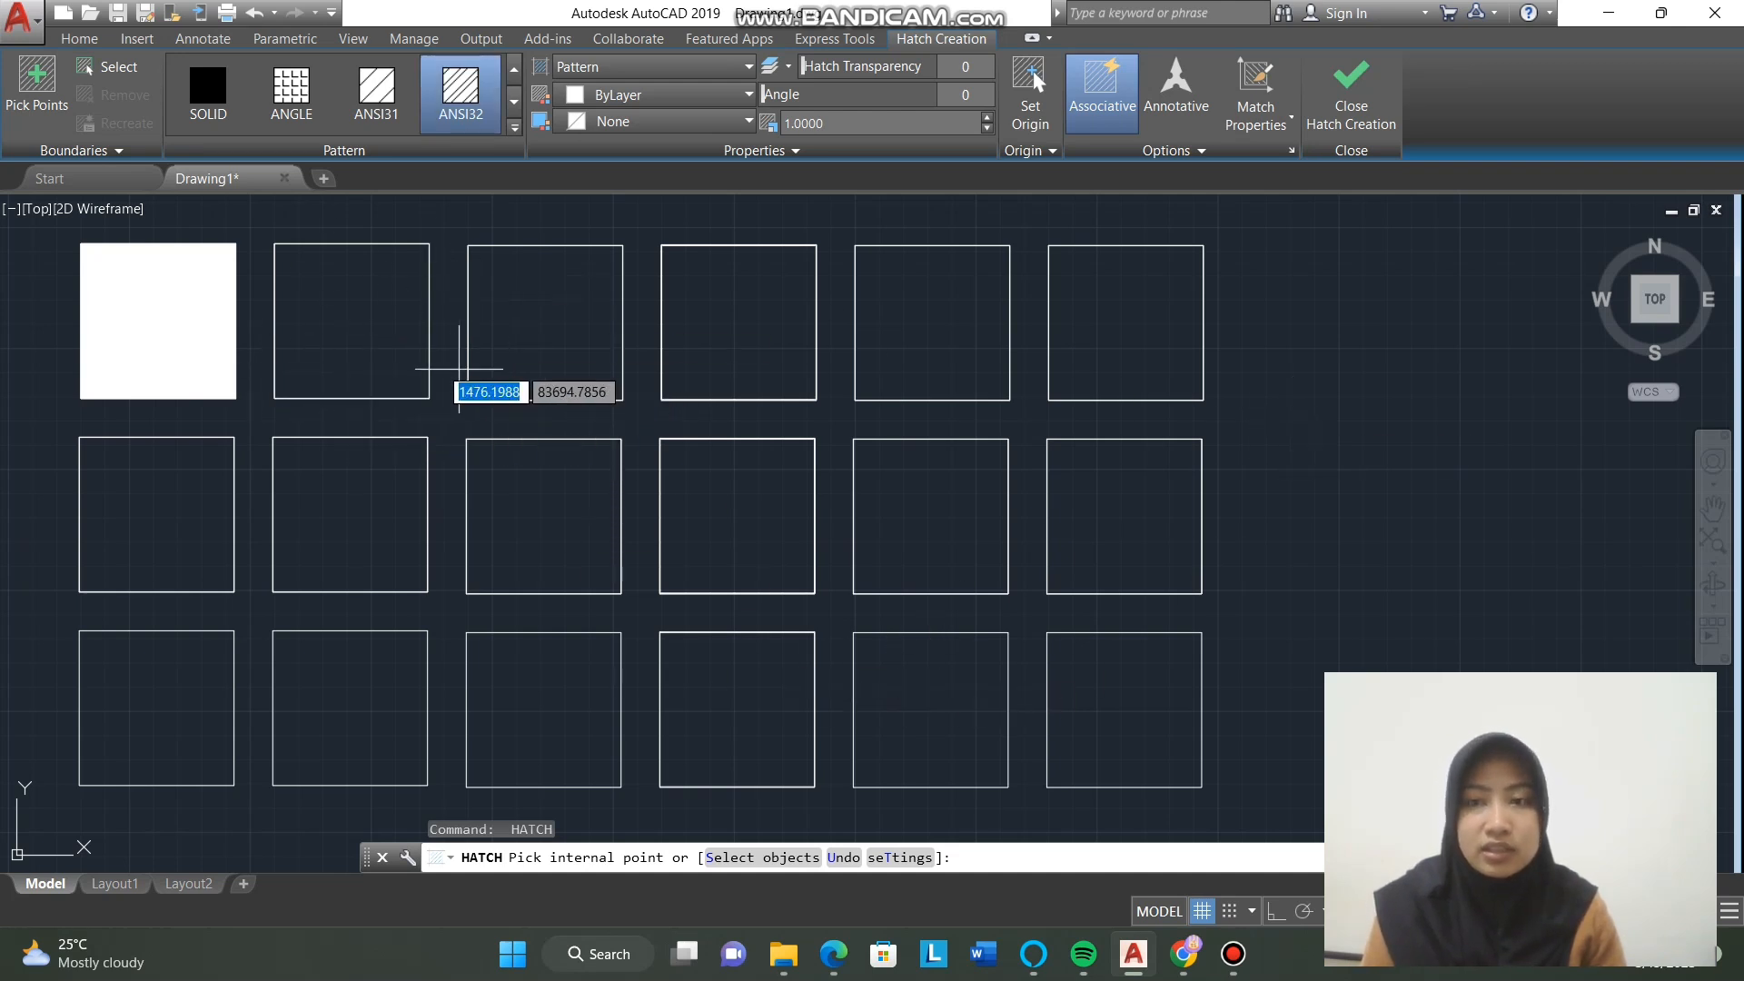
click(356, 368)
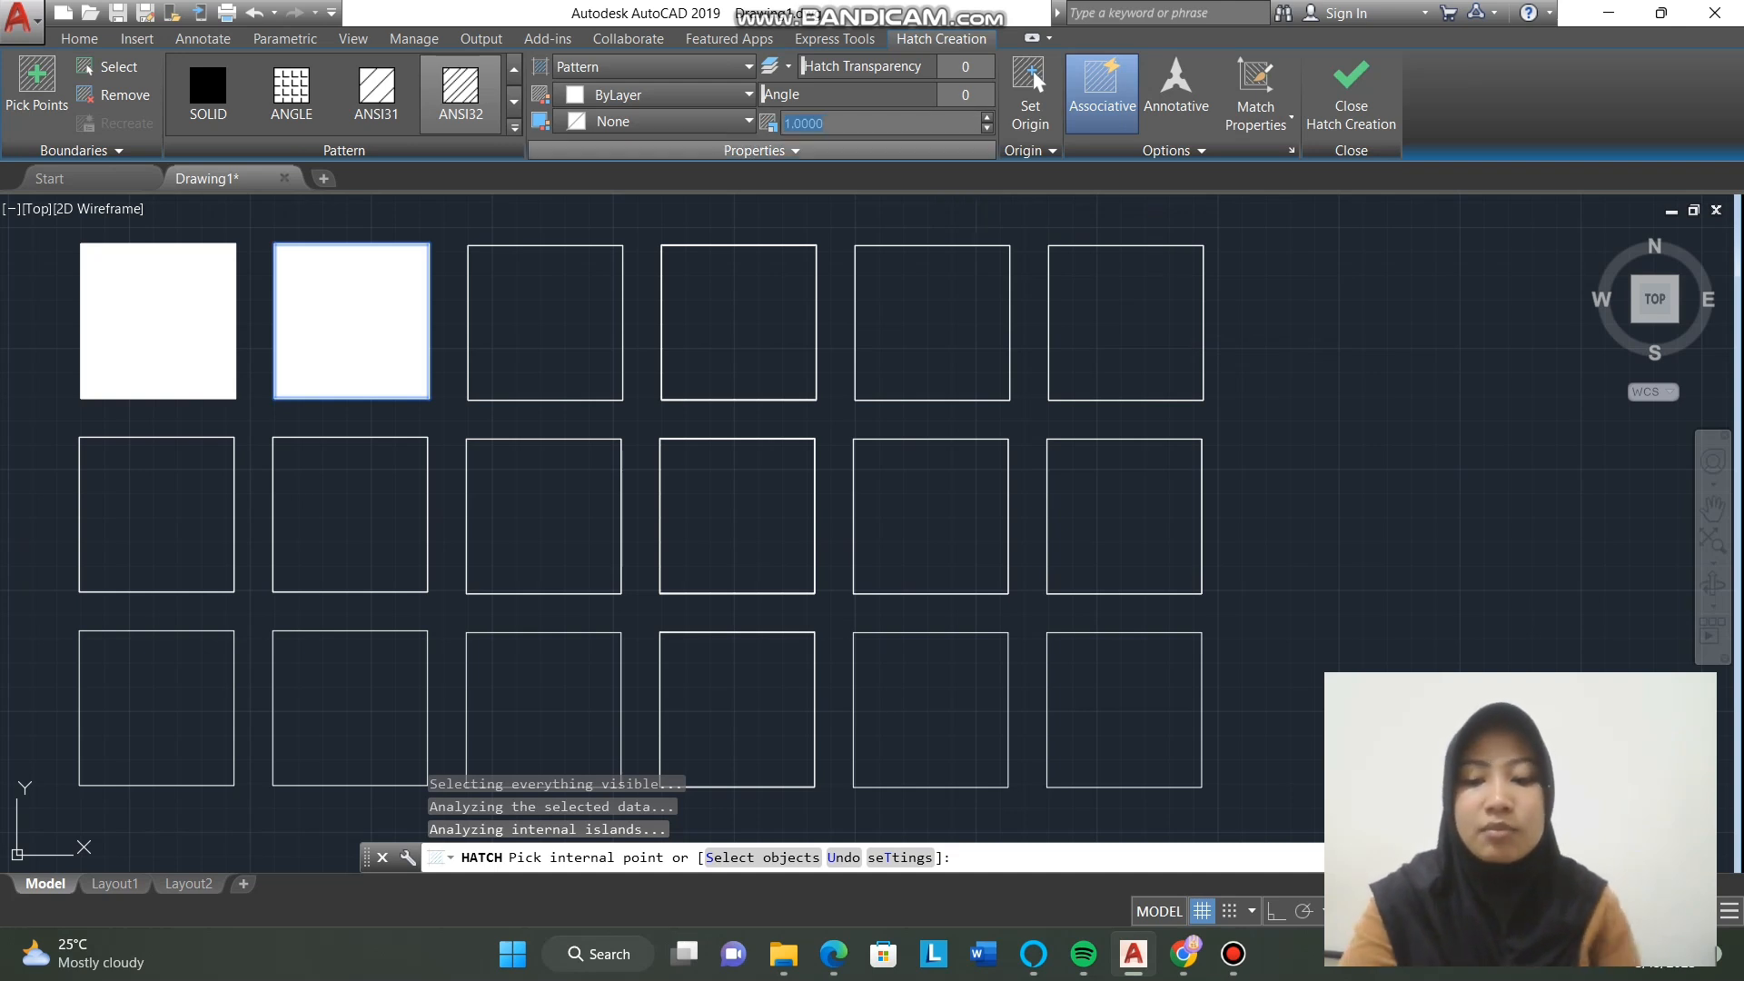
Step: Adjust the ANSI32 hatch scale, trying 100 before settling on 150, and finish the hatch
key(Return)
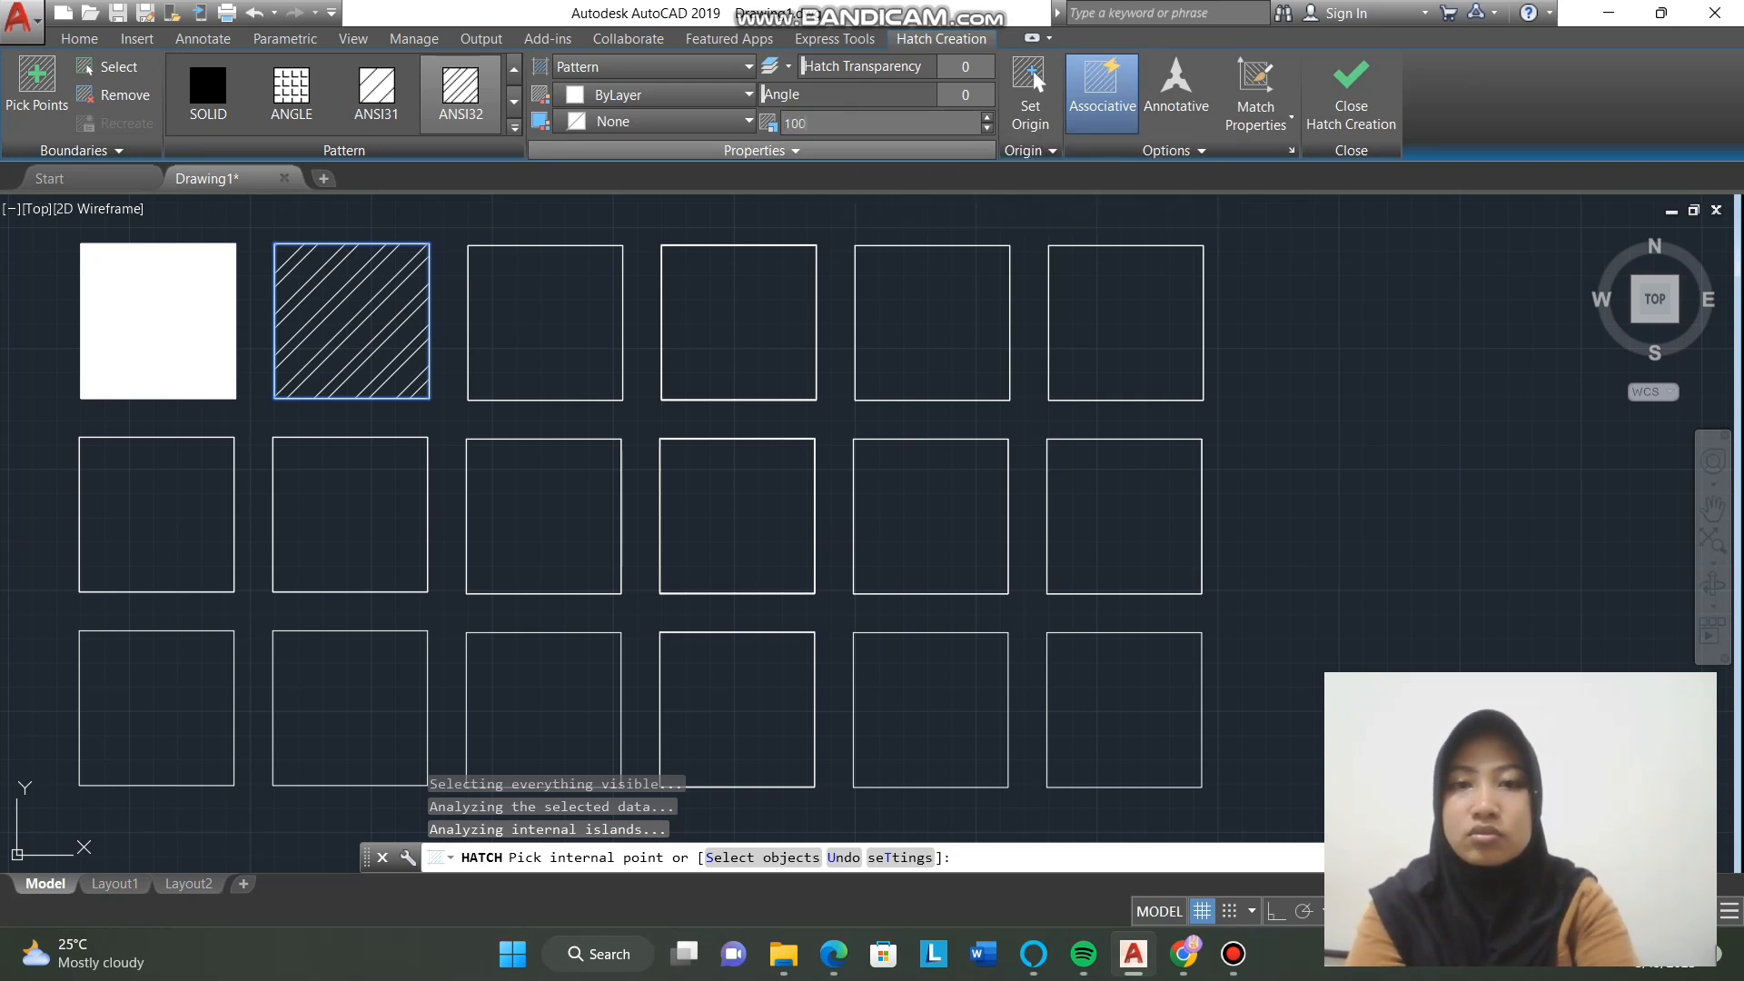
key(Return)
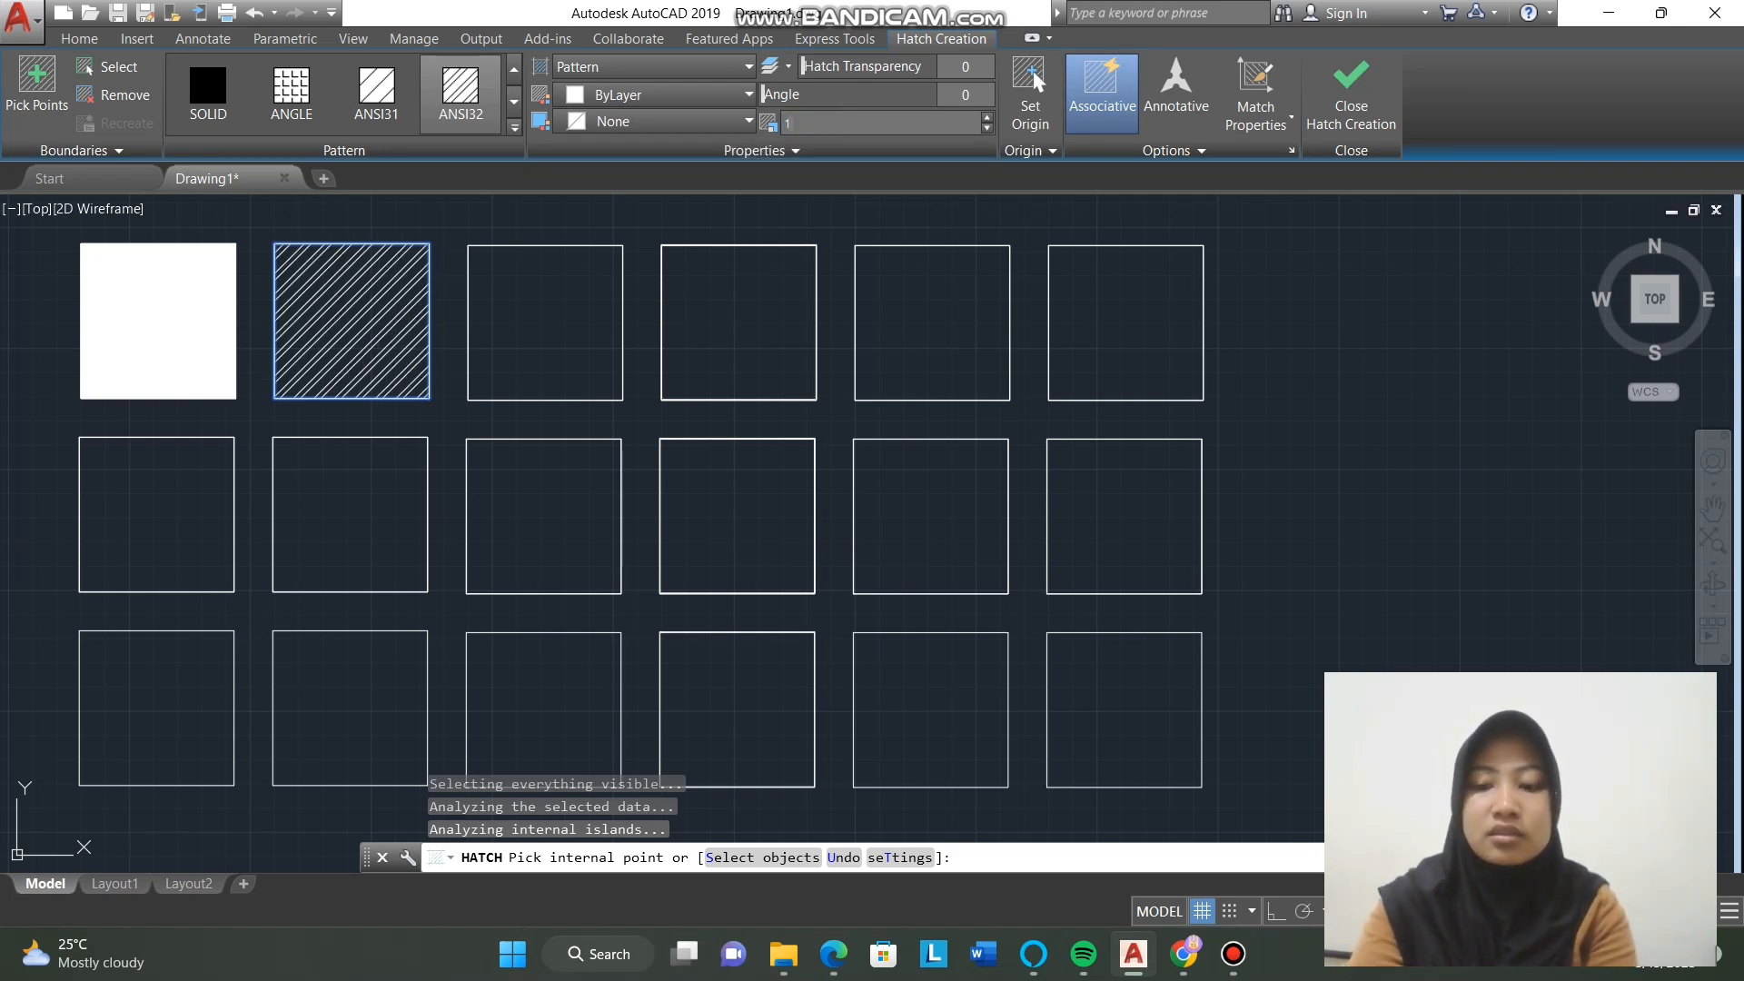
key(Return)
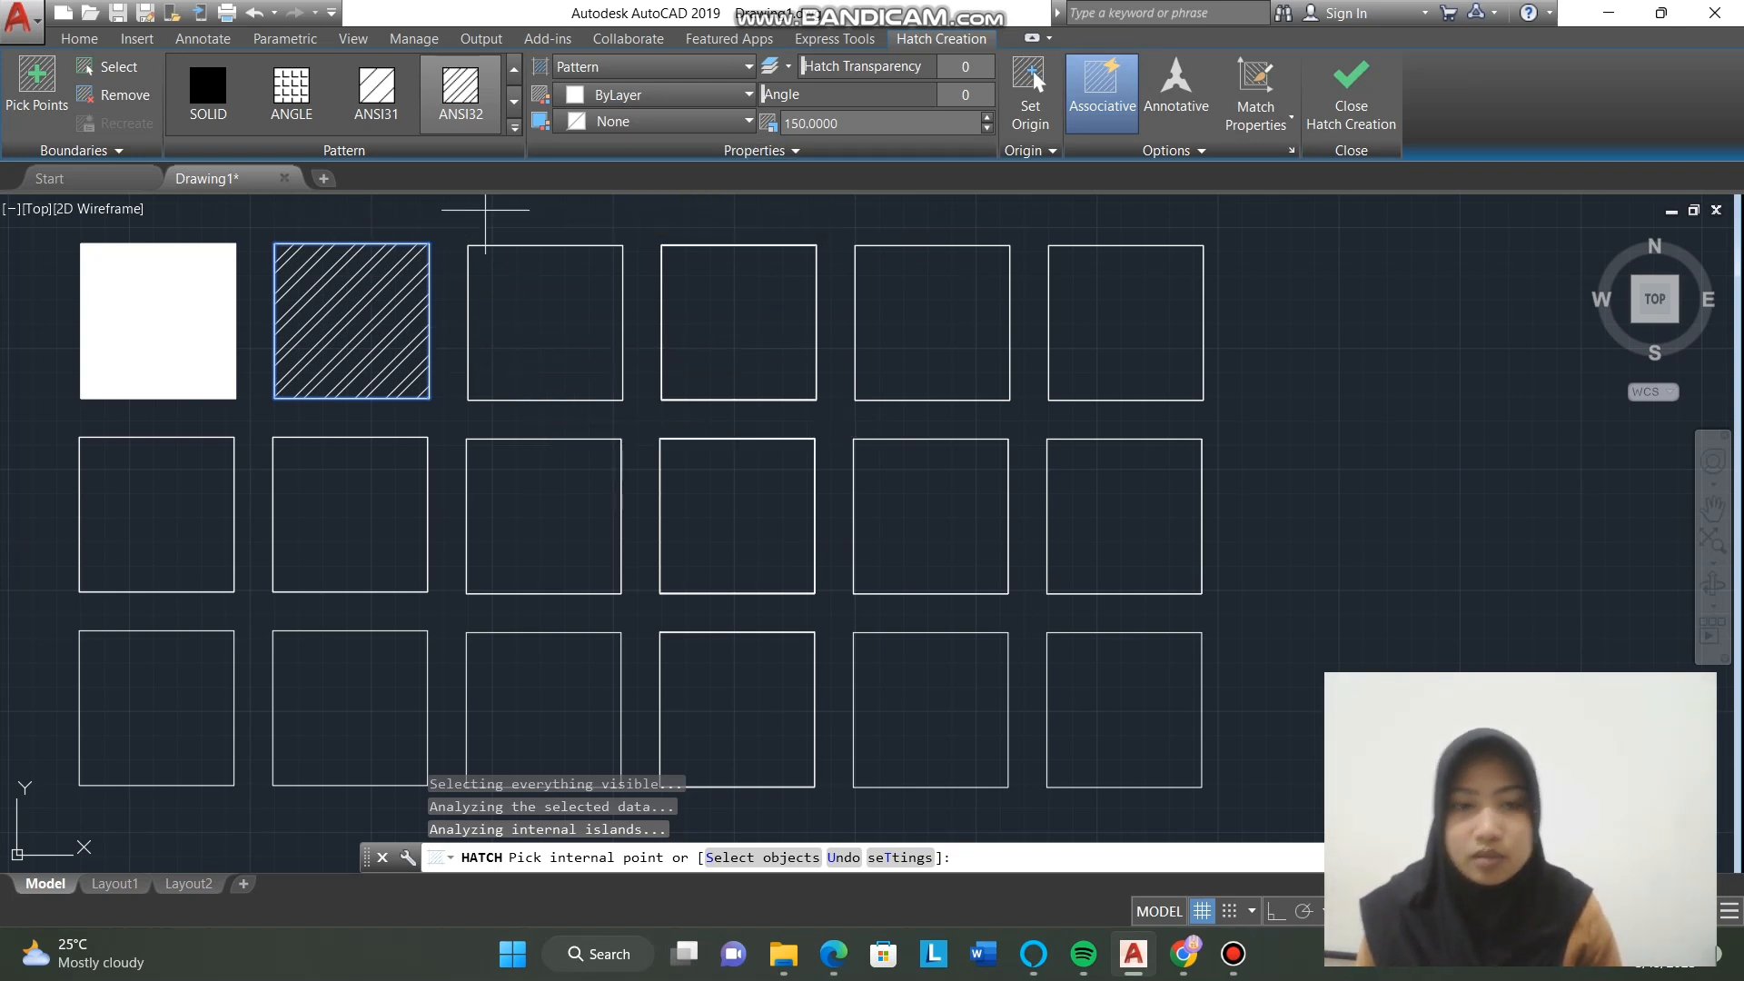
key(Return)
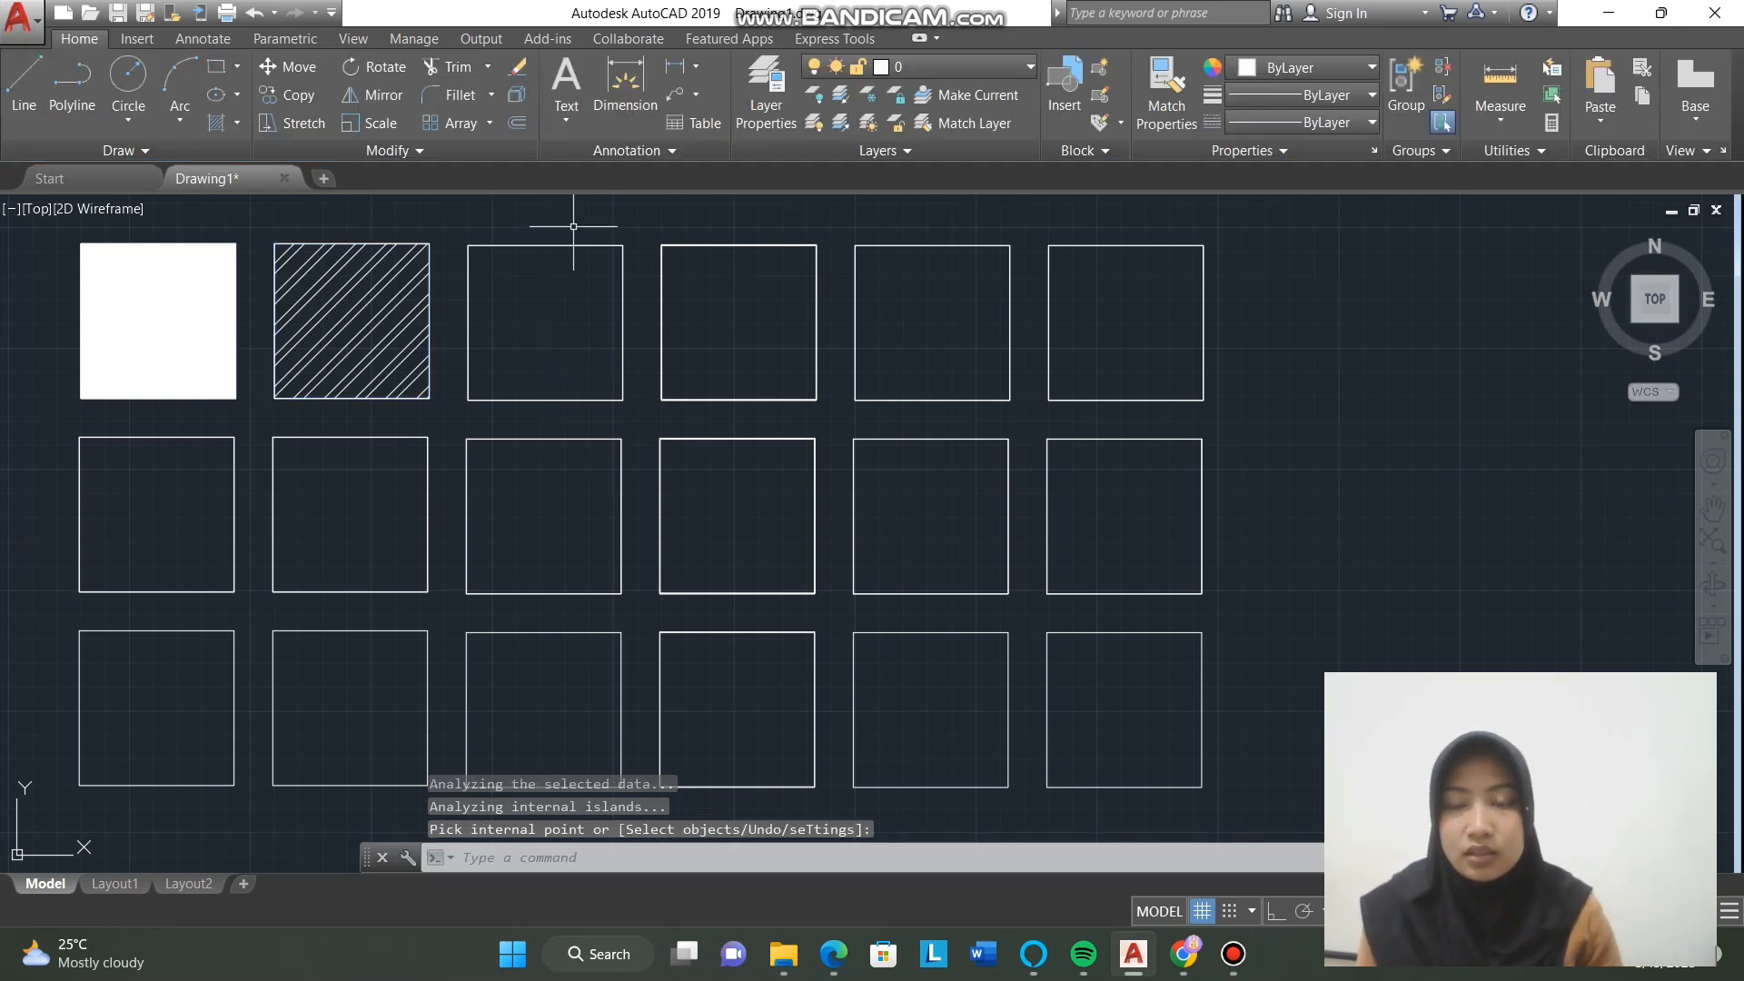
Step: Hatch the third square of the upper row with the ANSI37 pattern
key(Return)
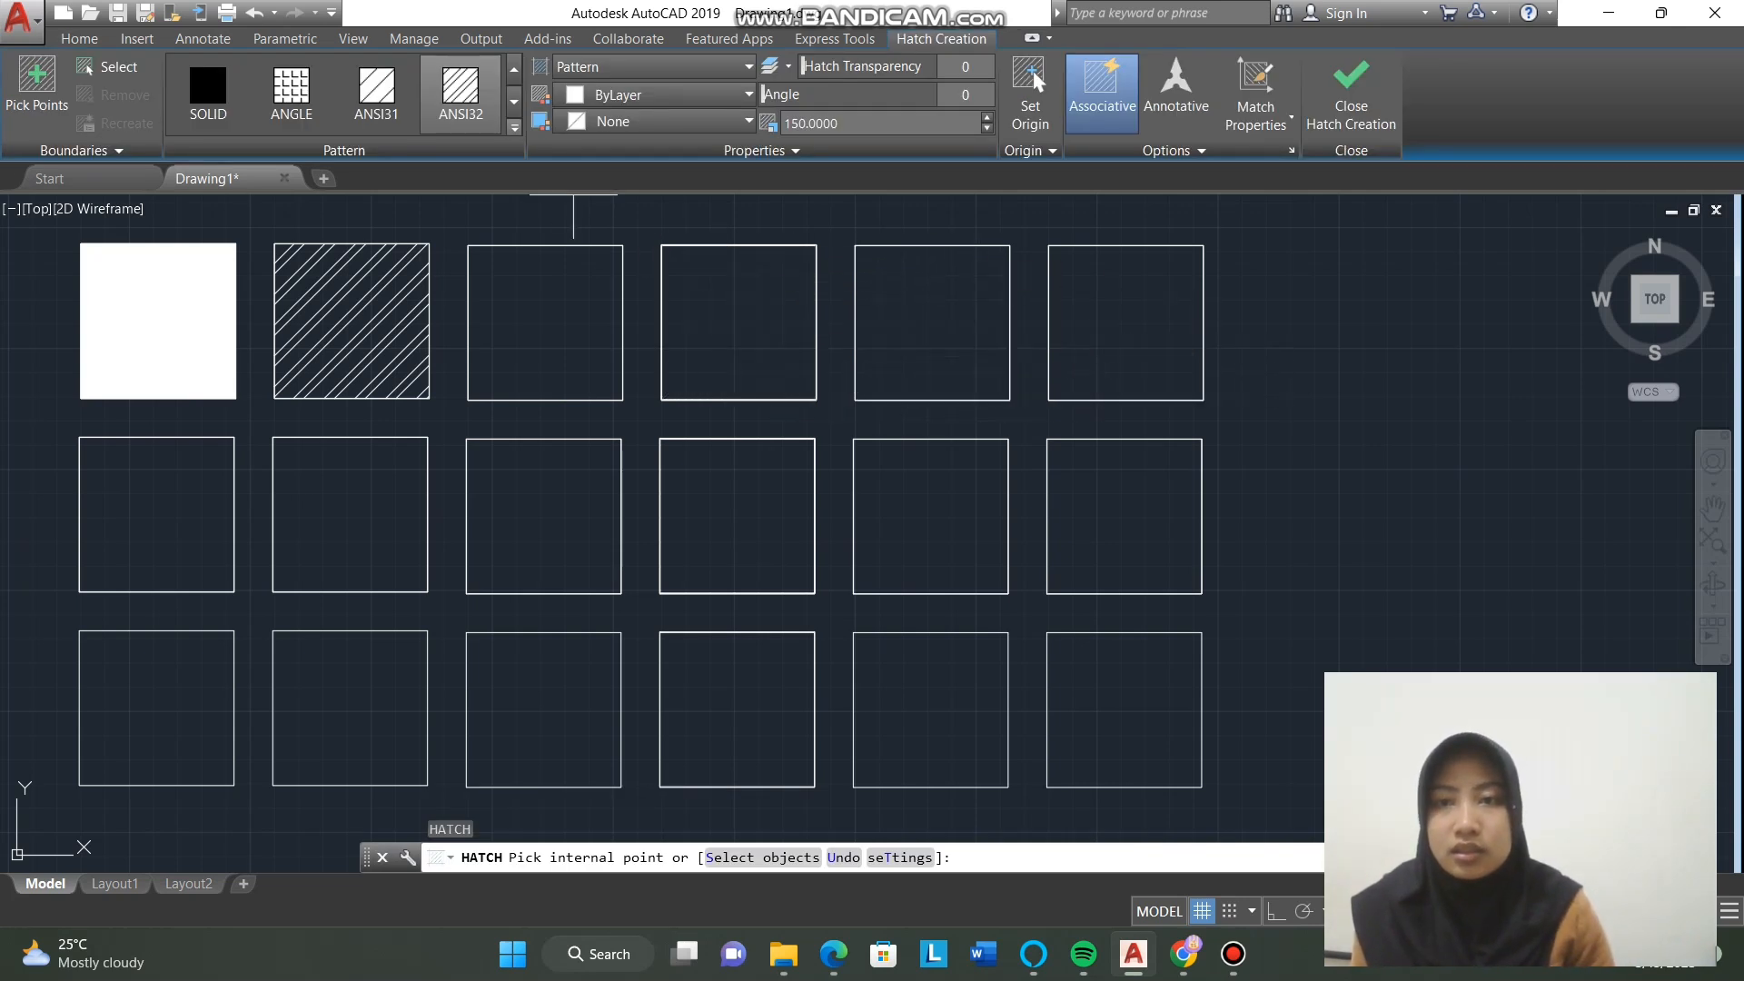
click(515, 128)
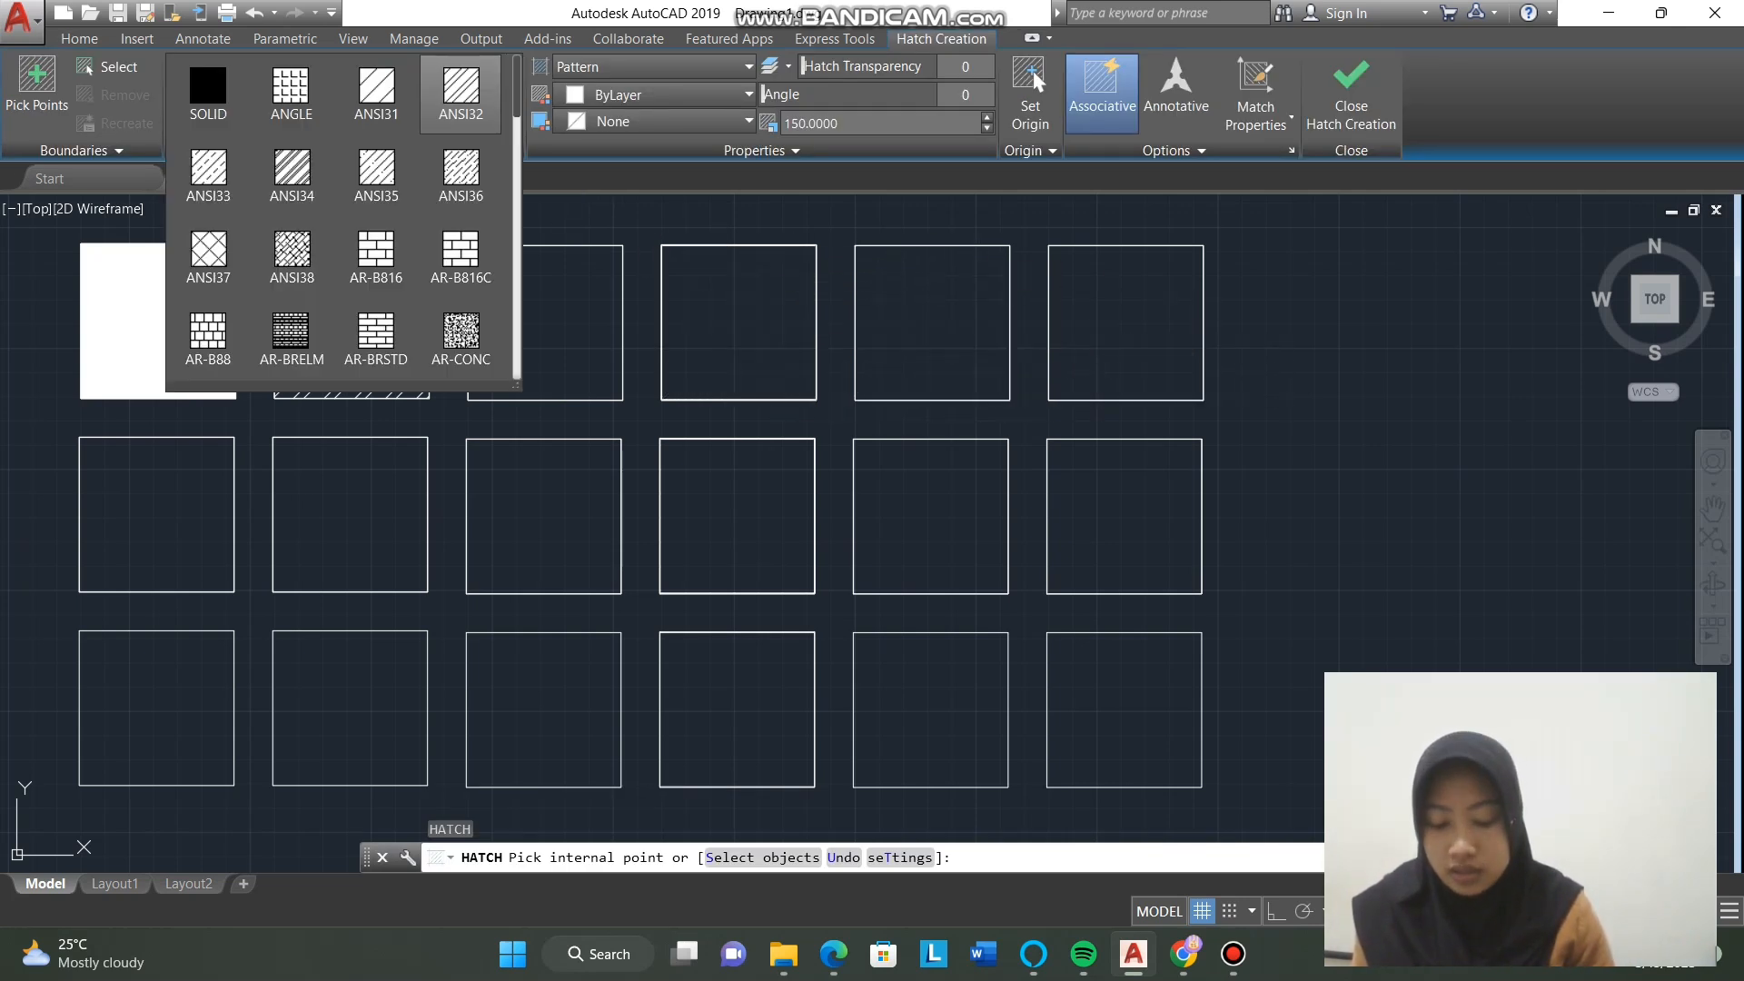
click(209, 258)
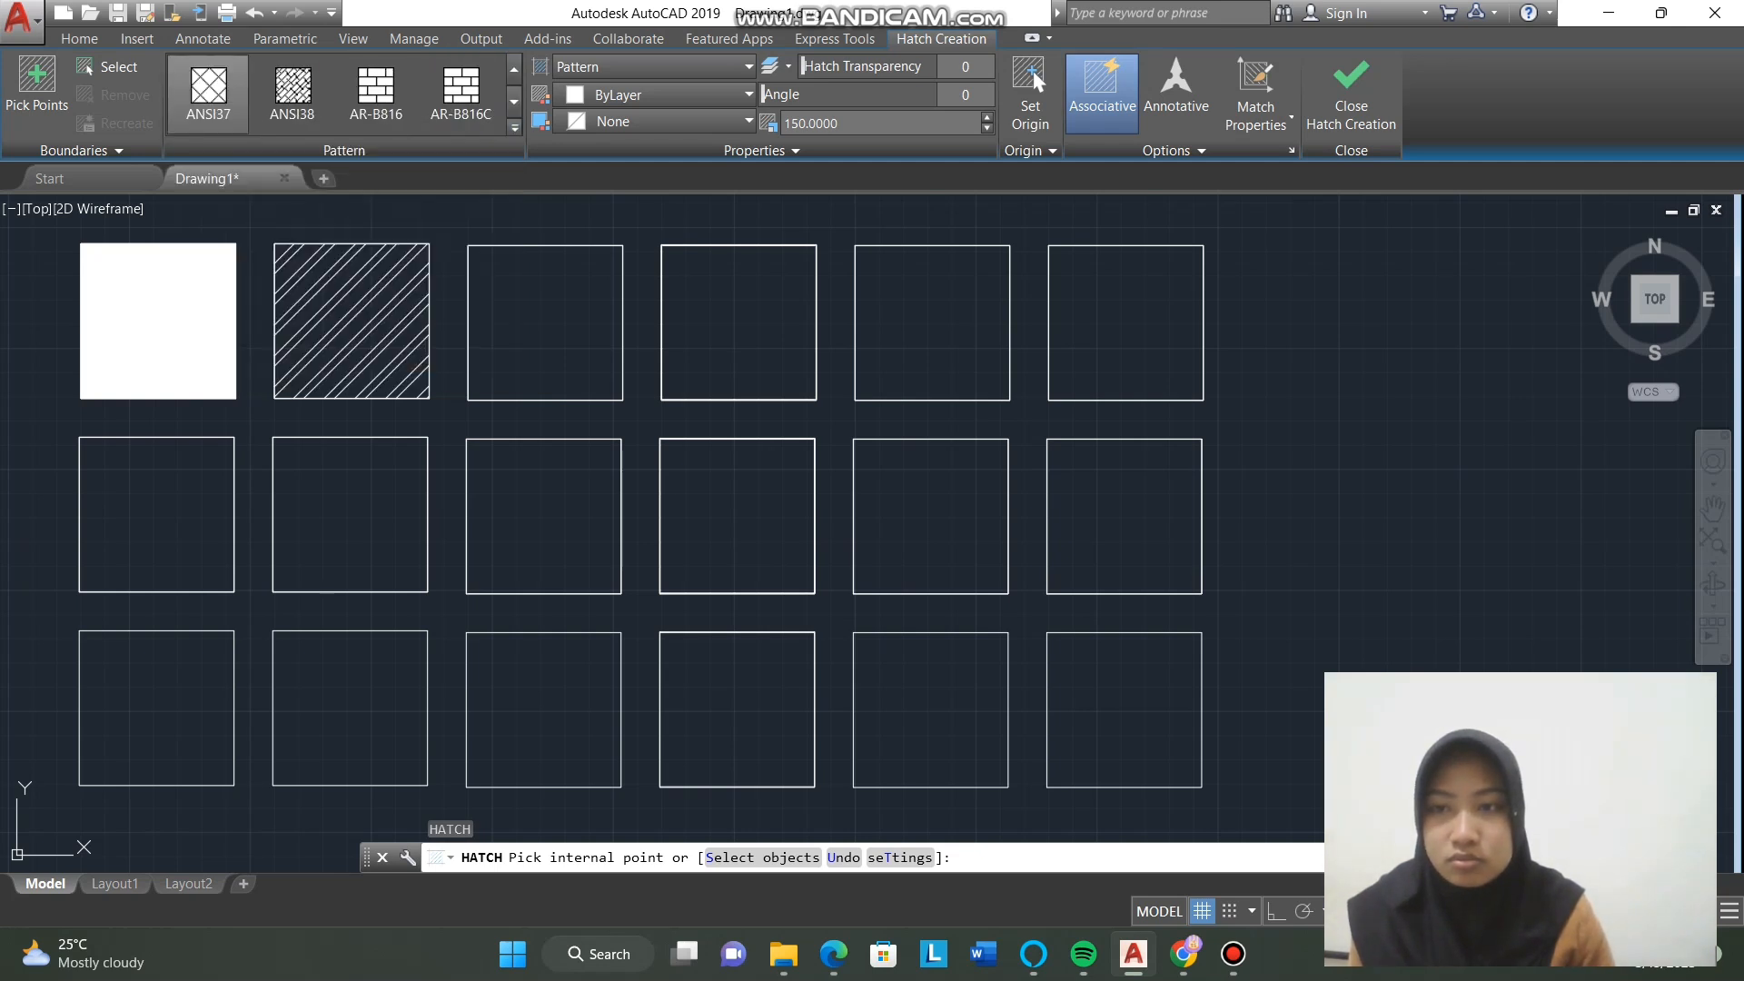
click(578, 313)
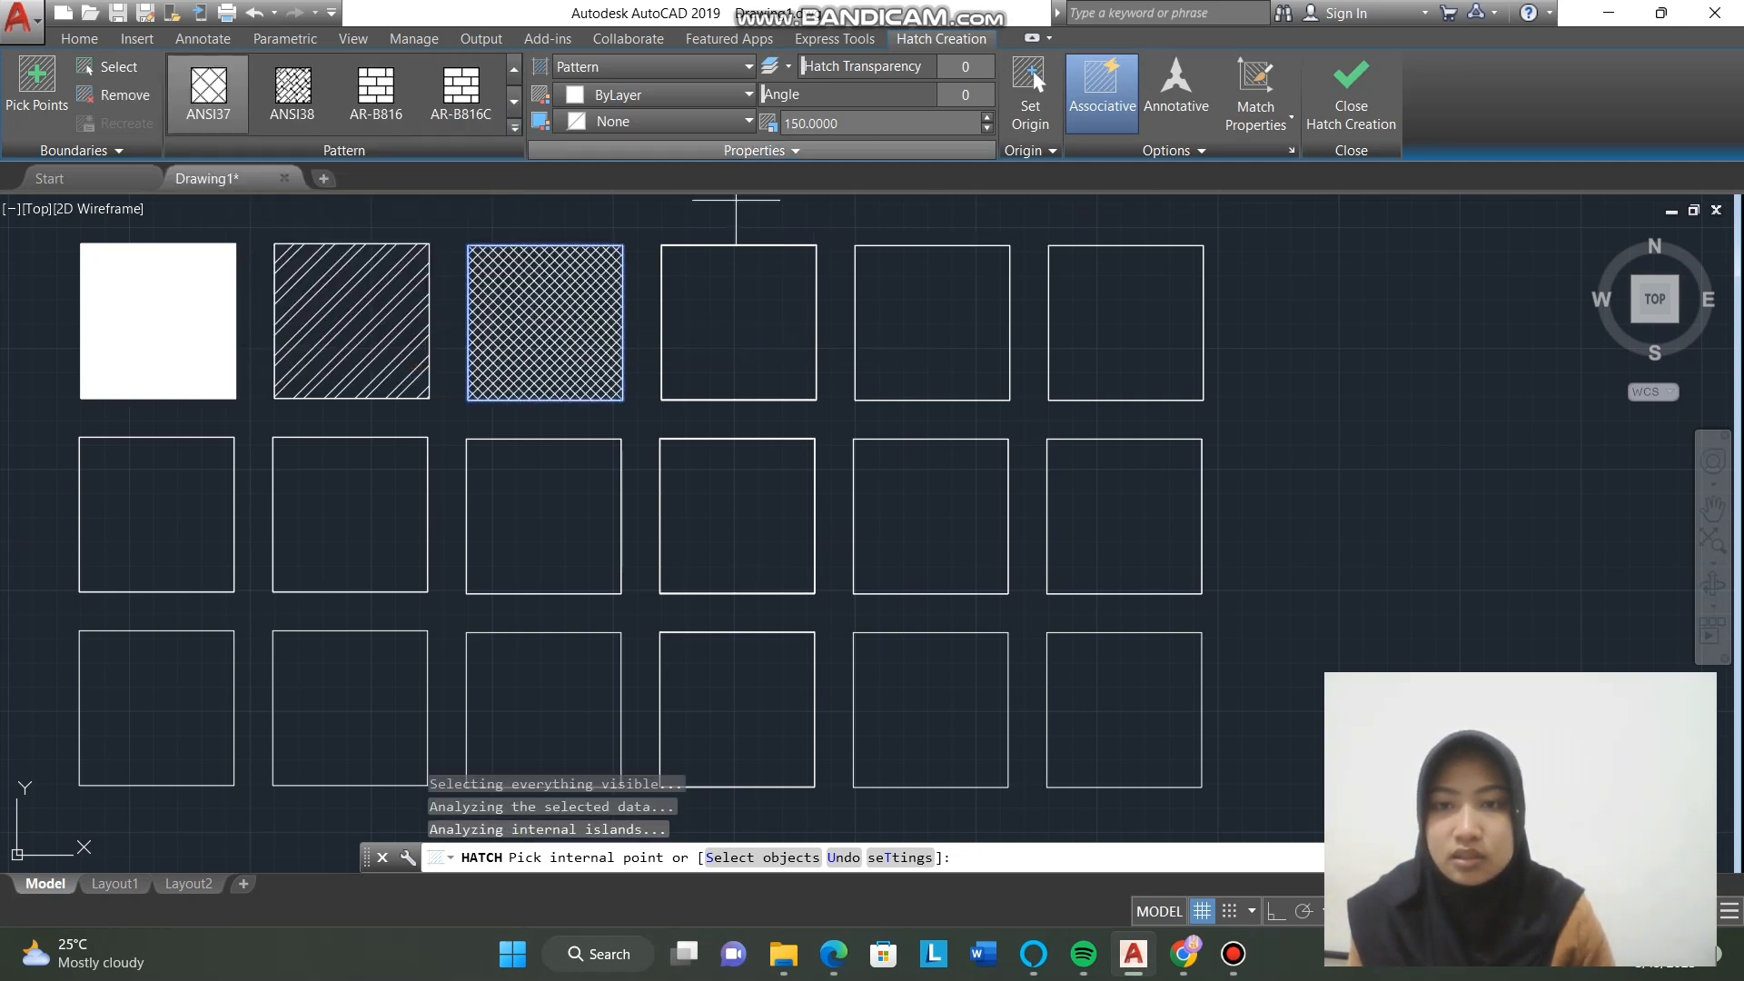
Step: Adjust the ANSI37 hatch scale, trying 200 before settling on 250, and finish the hatch
drag(800, 124, 770, 124)
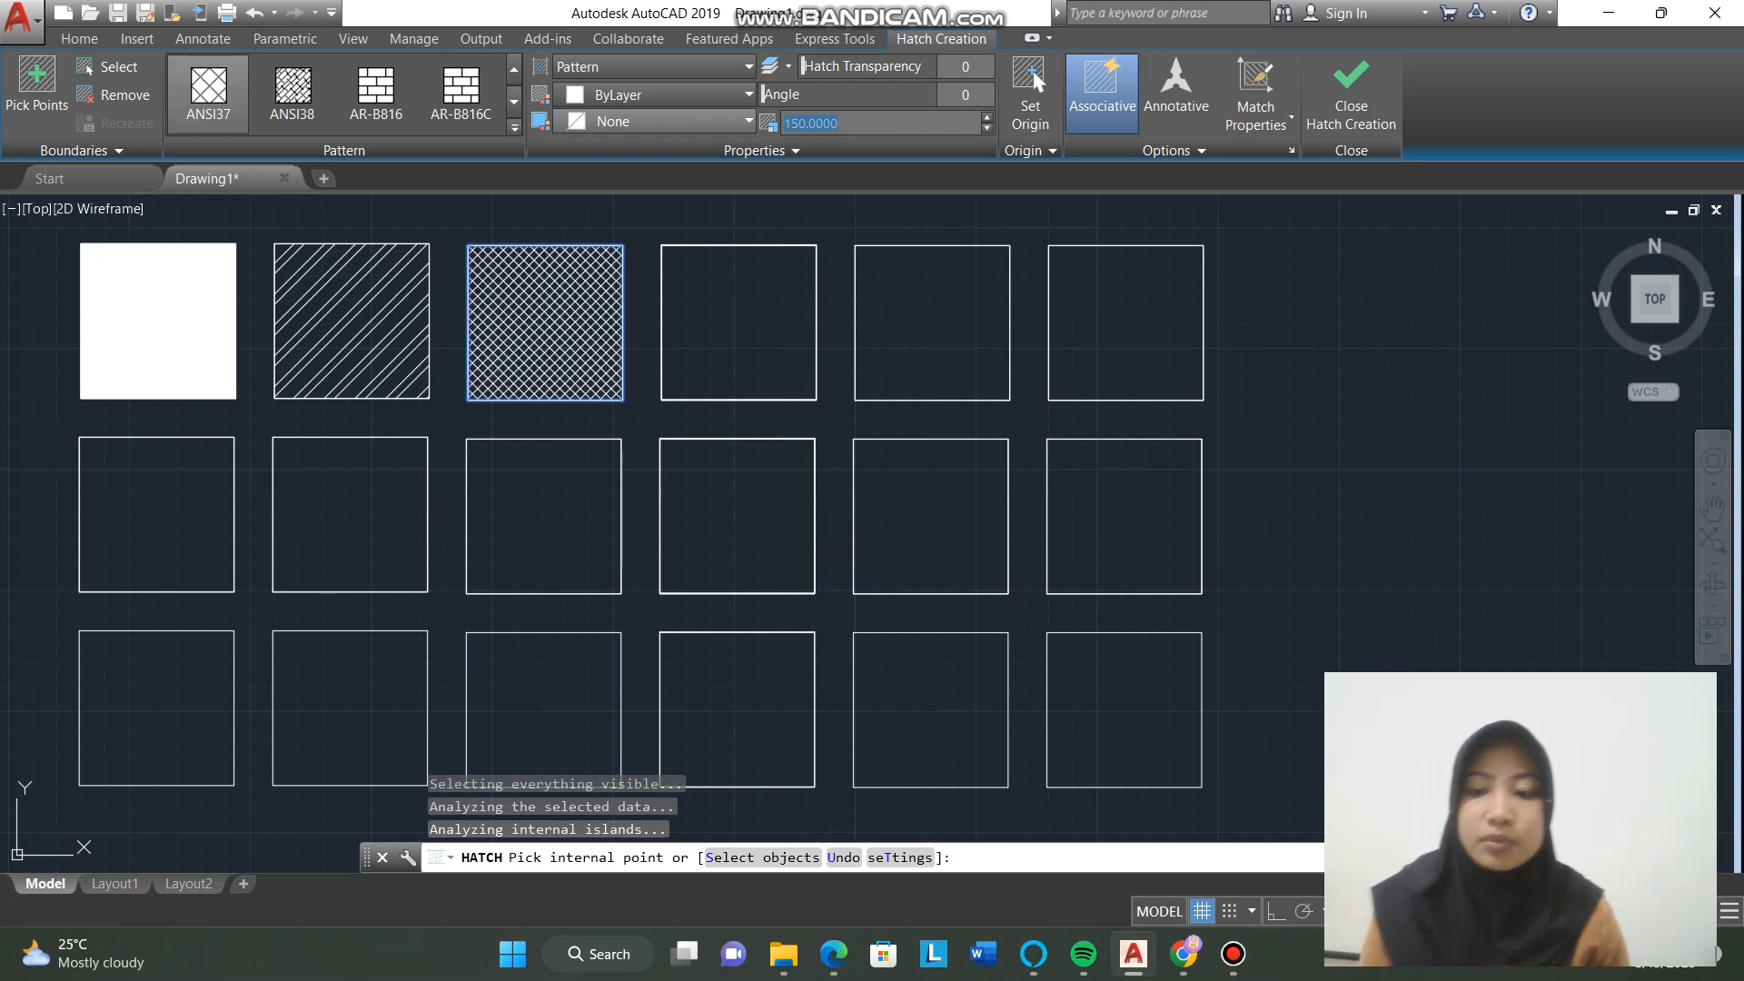
text(200)
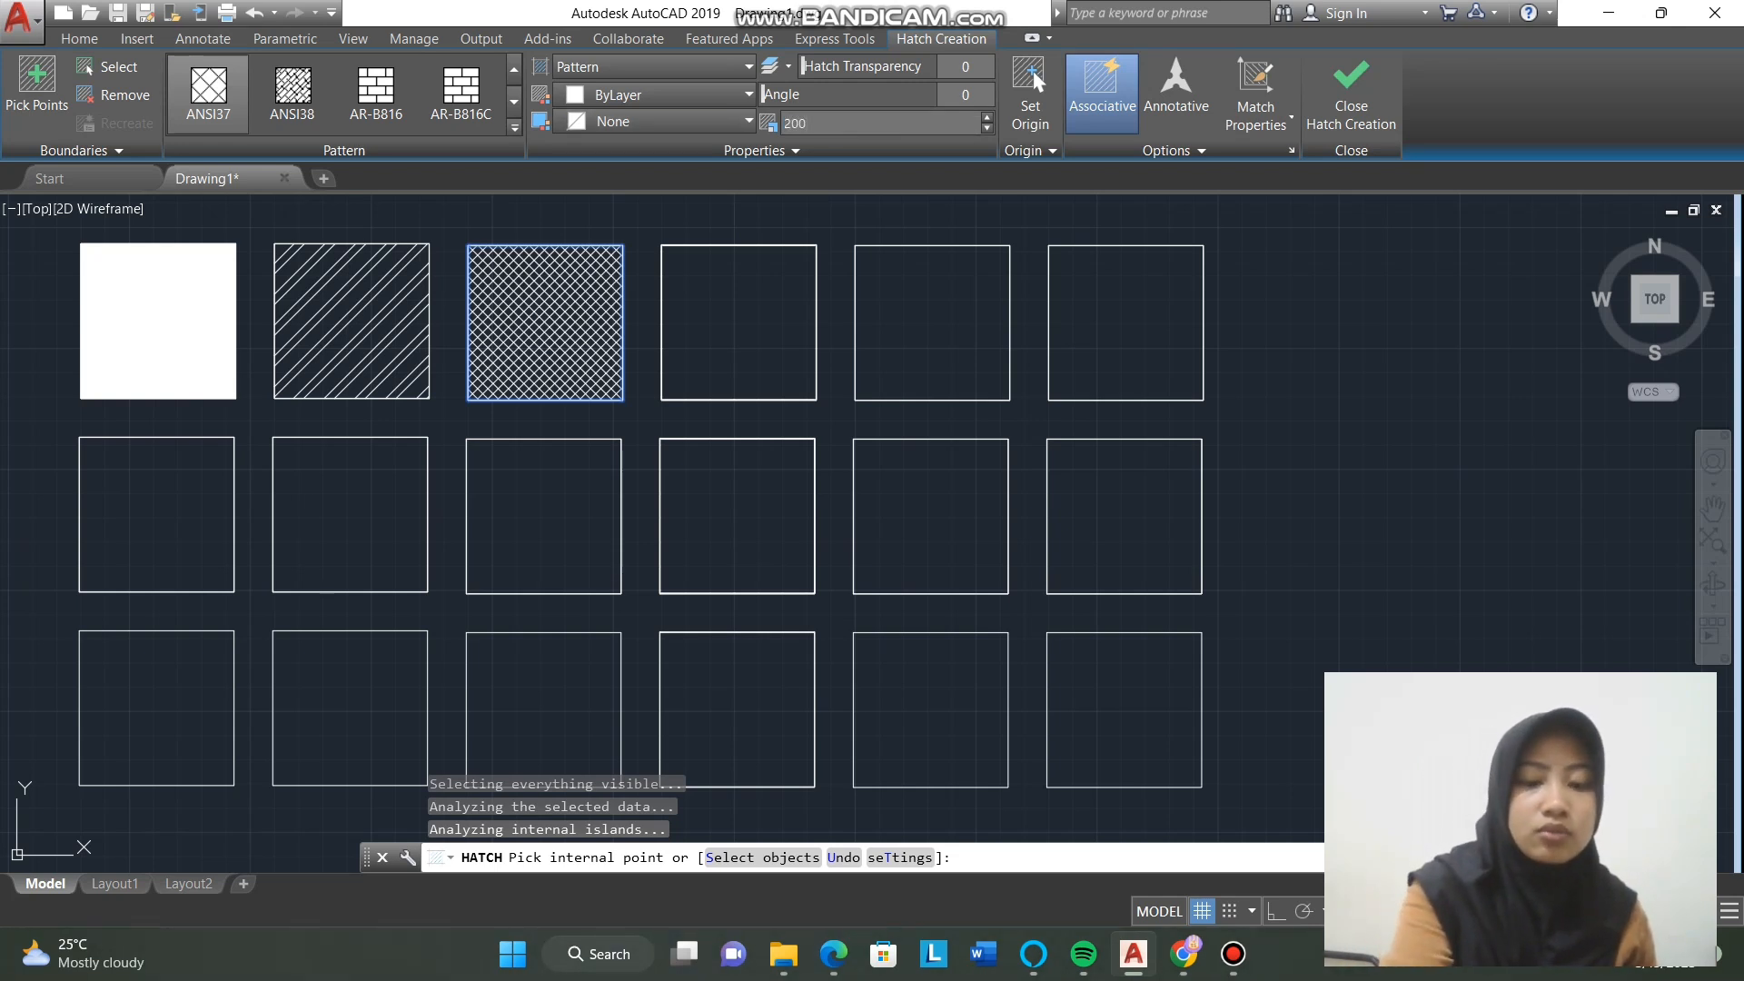
key(Return)
drag(841, 124, 774, 124)
text(25)
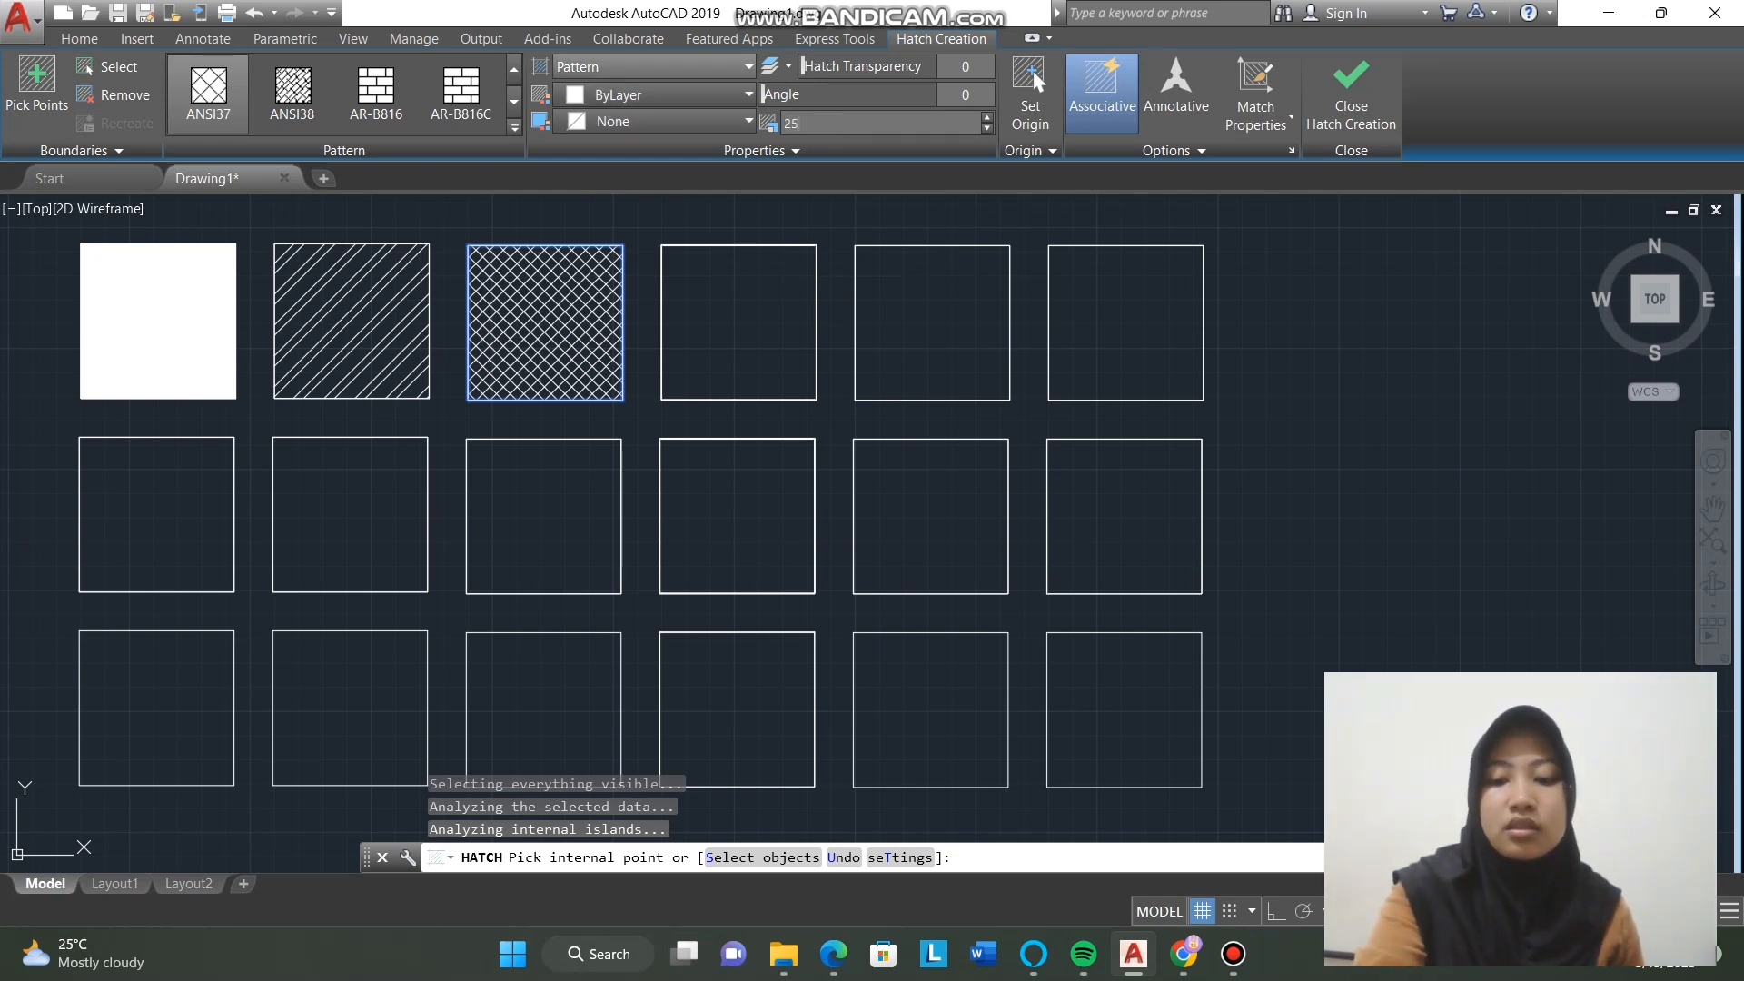
text(0)
key(Return)
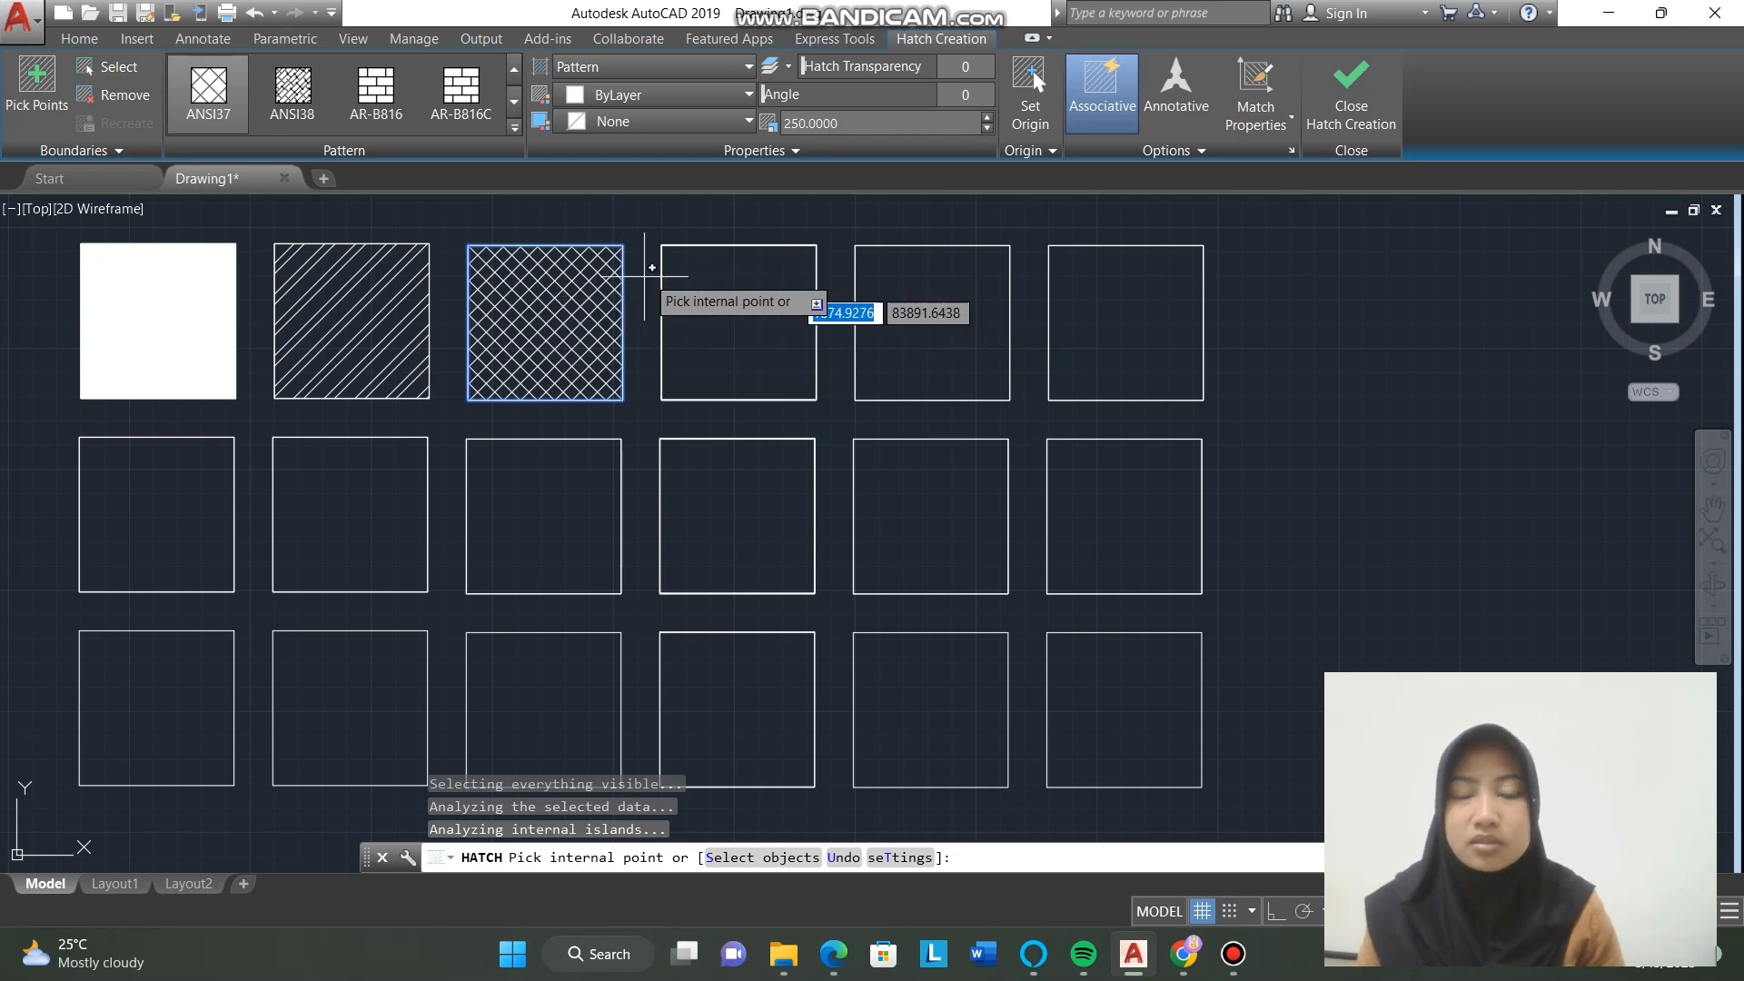
key(Return)
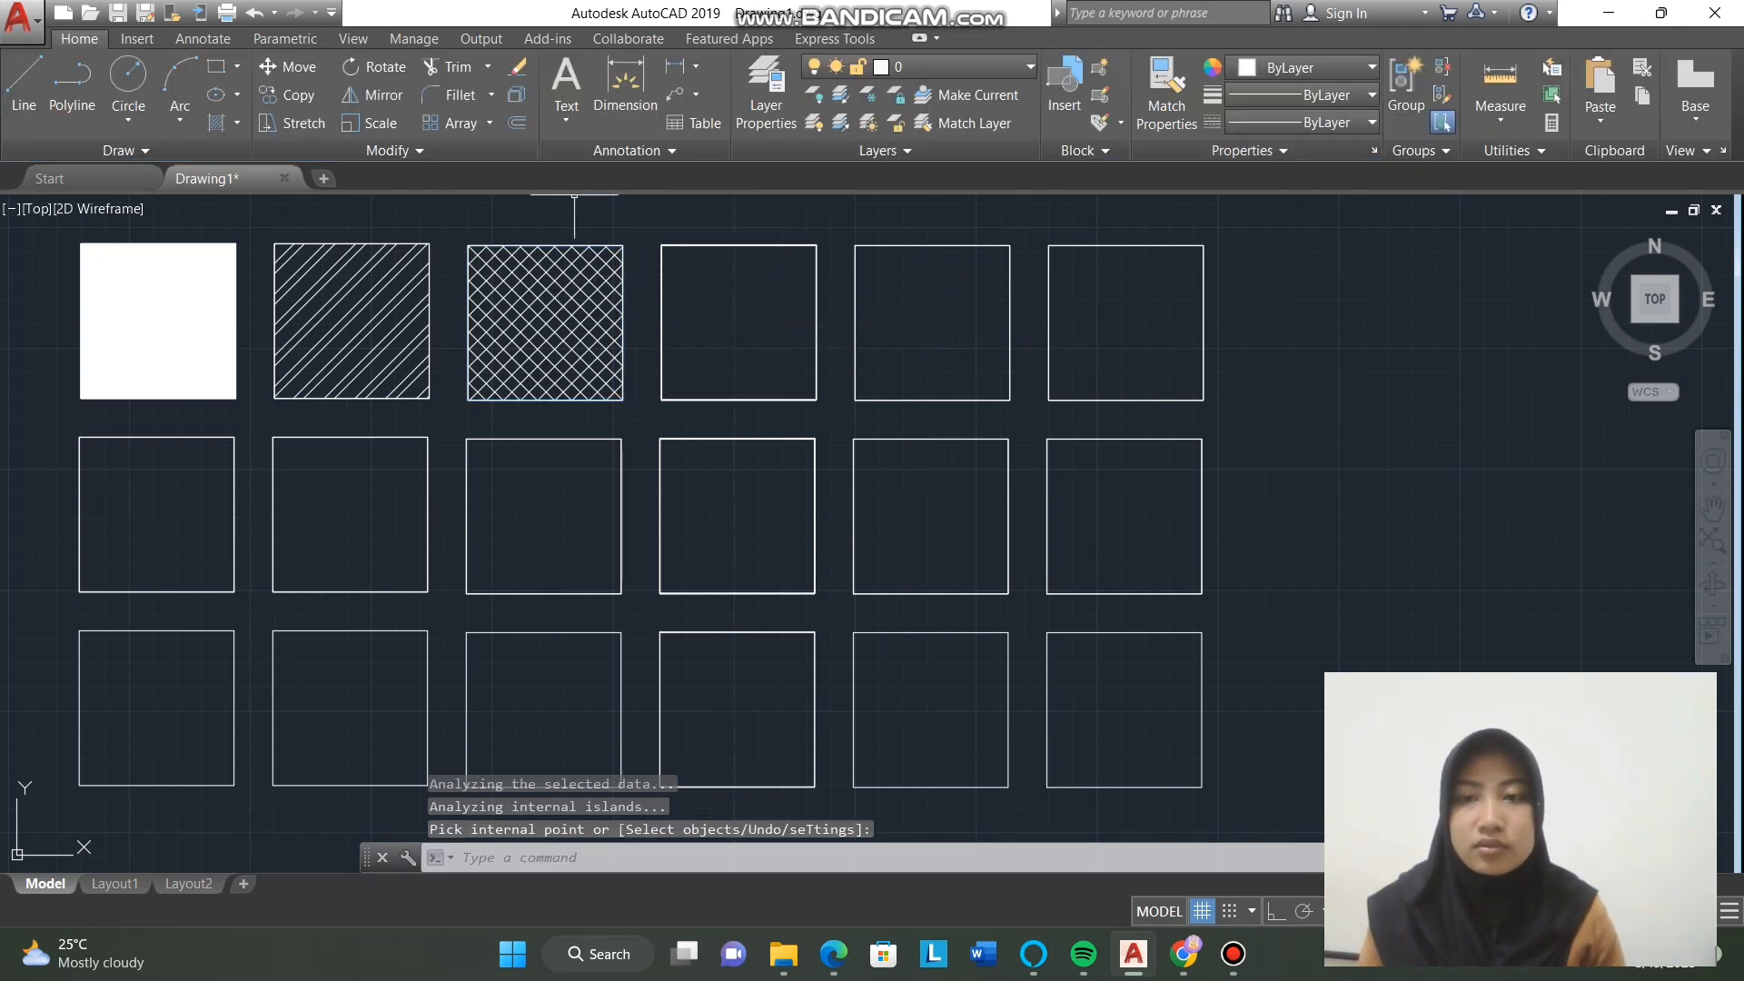
Step: Hatch the fourth square of the upper row with the AR-BRELM pattern
key(Return)
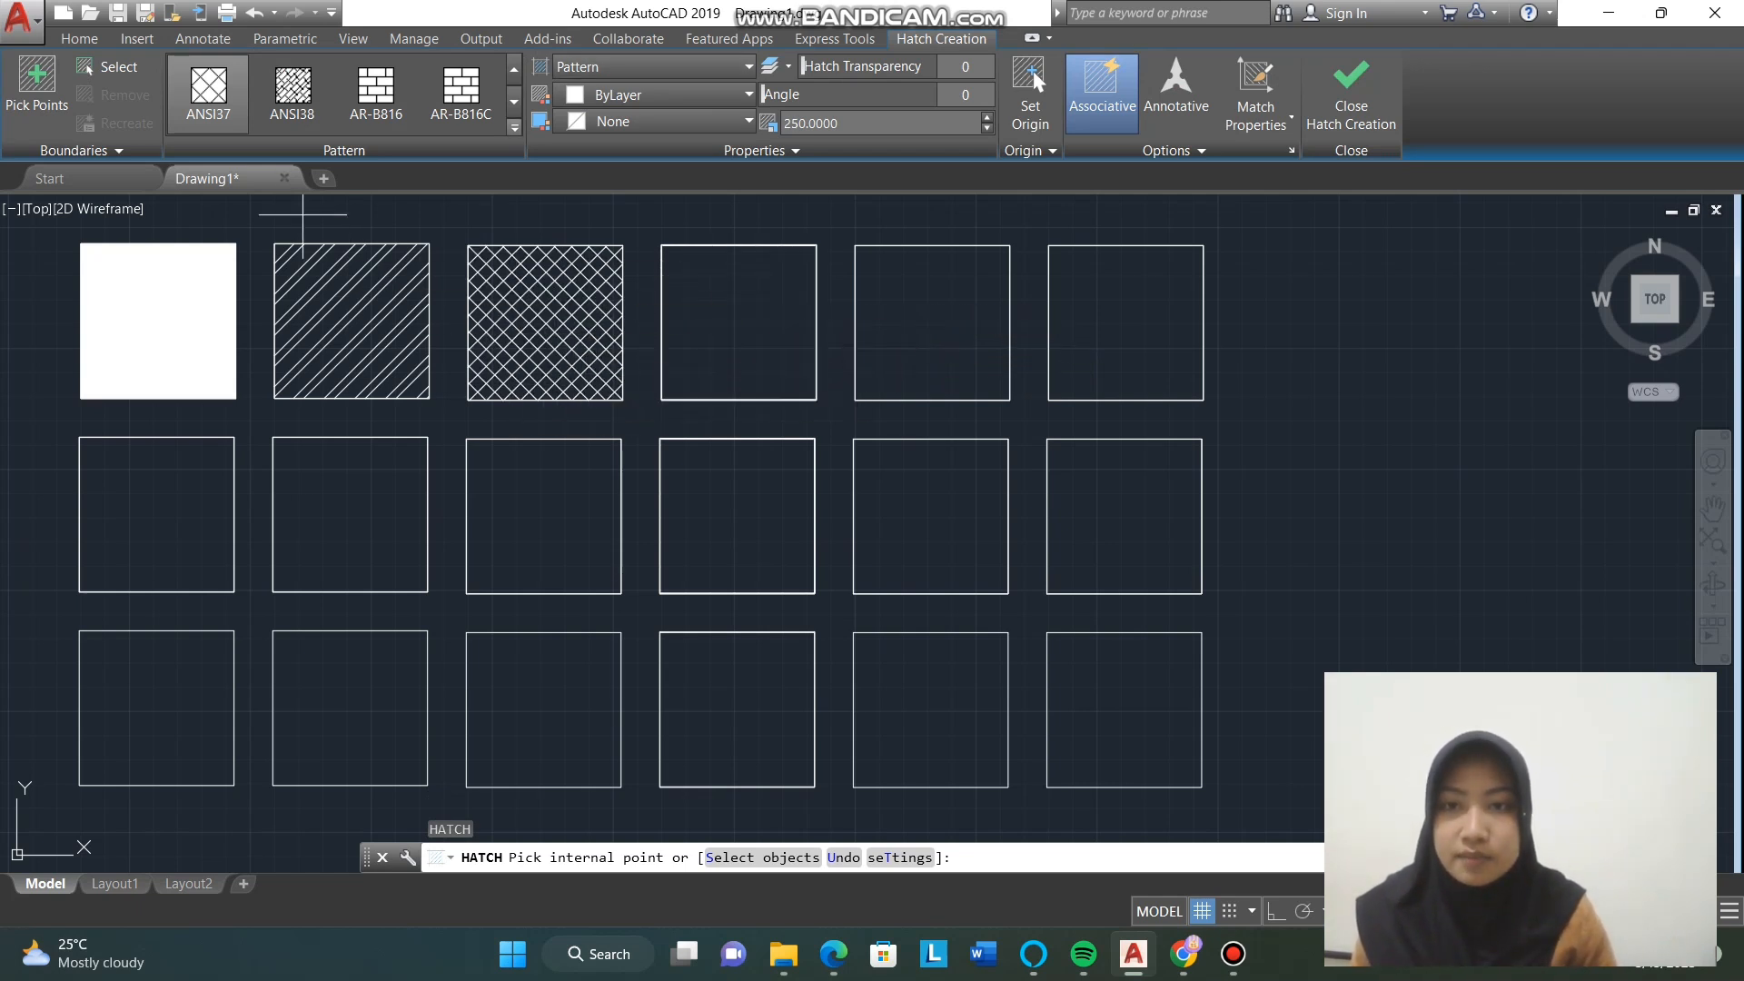
click(514, 128)
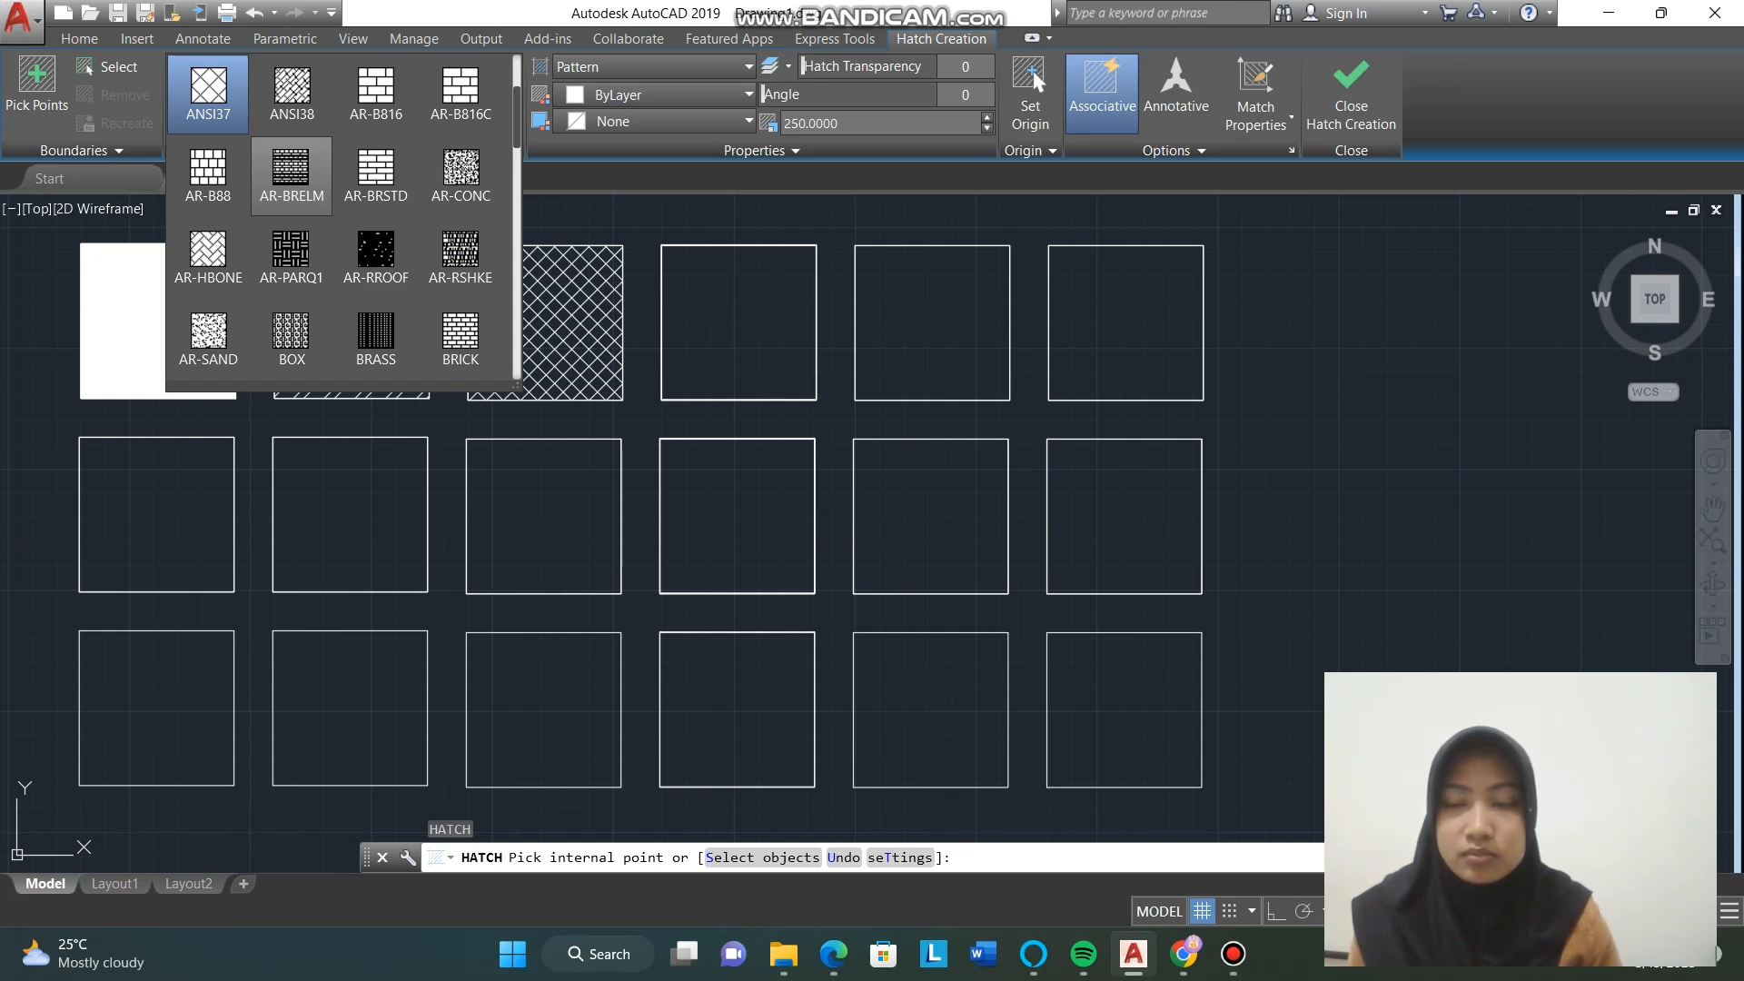
click(292, 173)
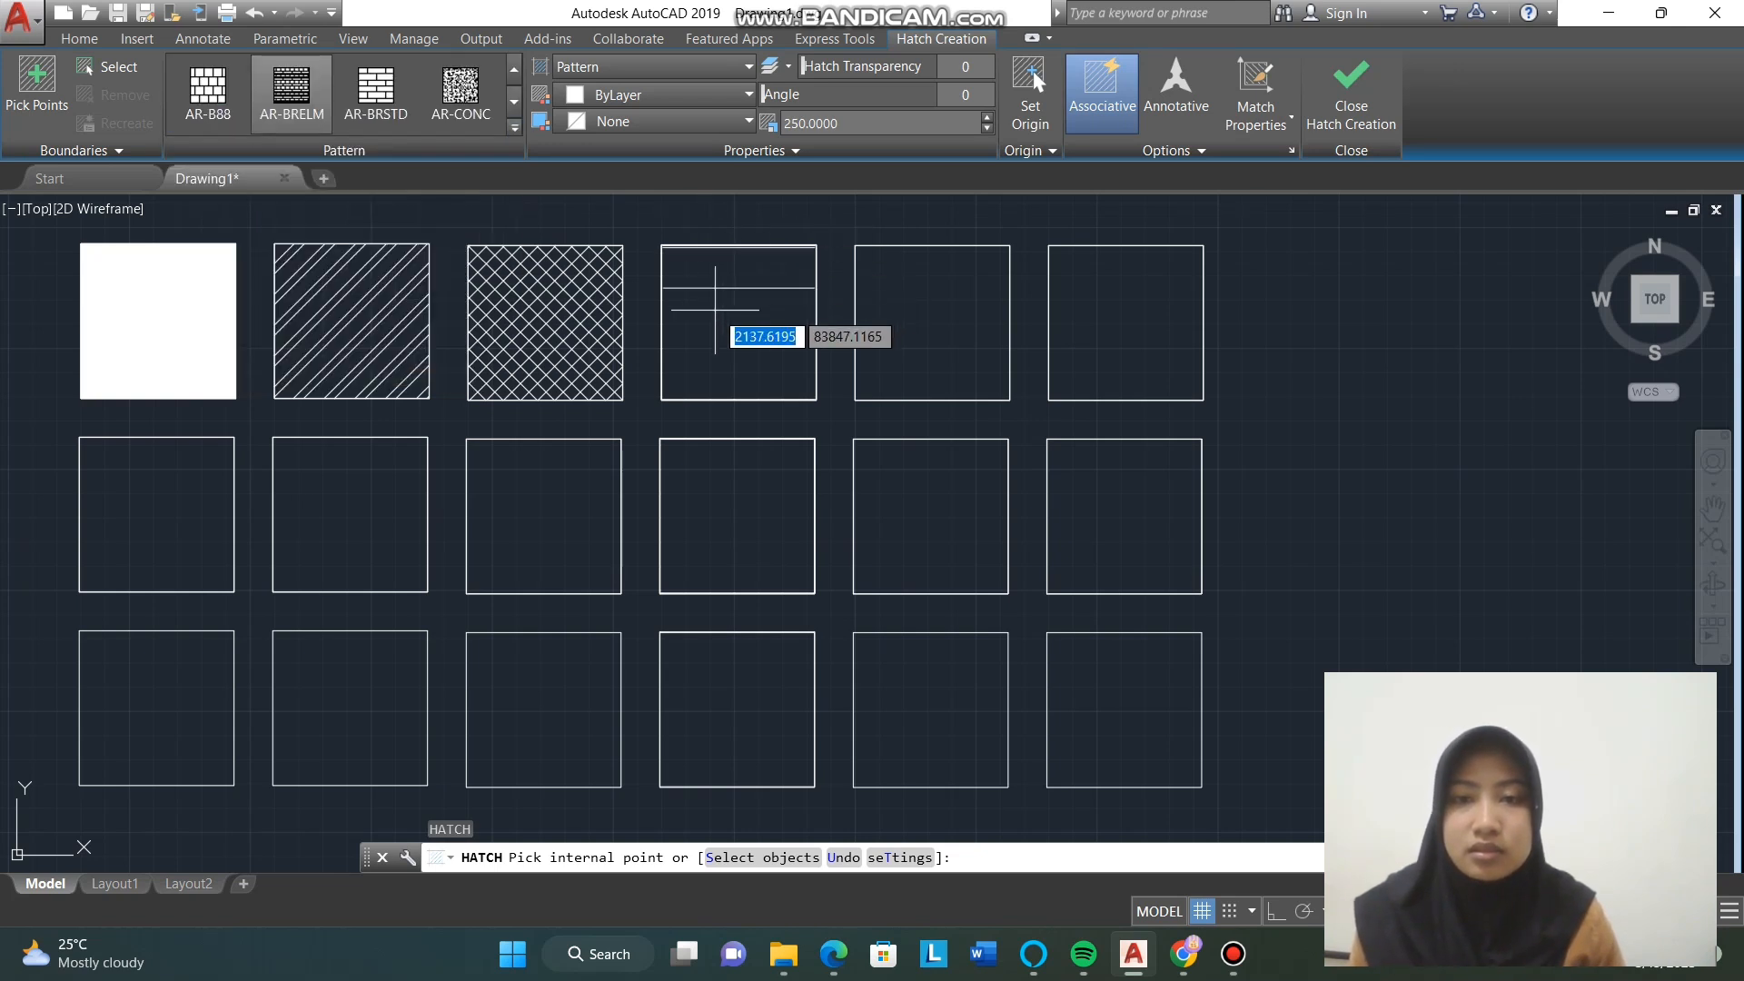
click(715, 309)
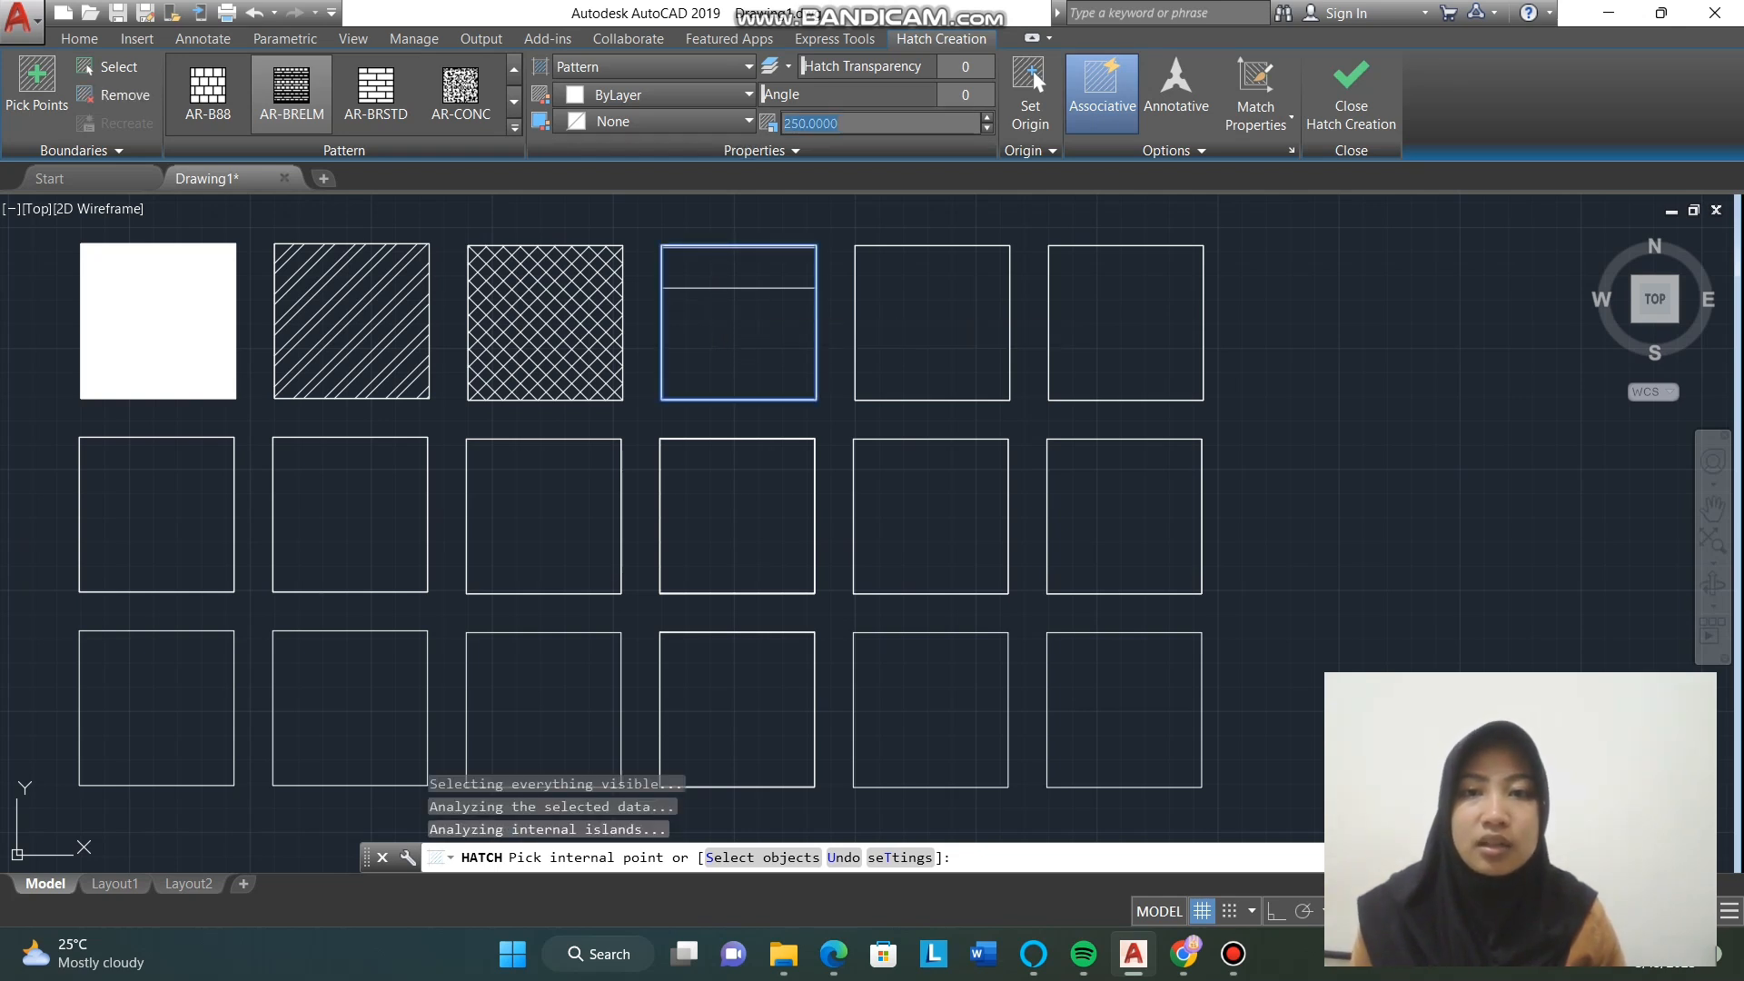
Step: Adjust the AR-BRELM hatch scale, trying 100 and 50 before settling on 20, and finish the hatch
text(100)
drag(840, 124, 747, 102)
text(5)
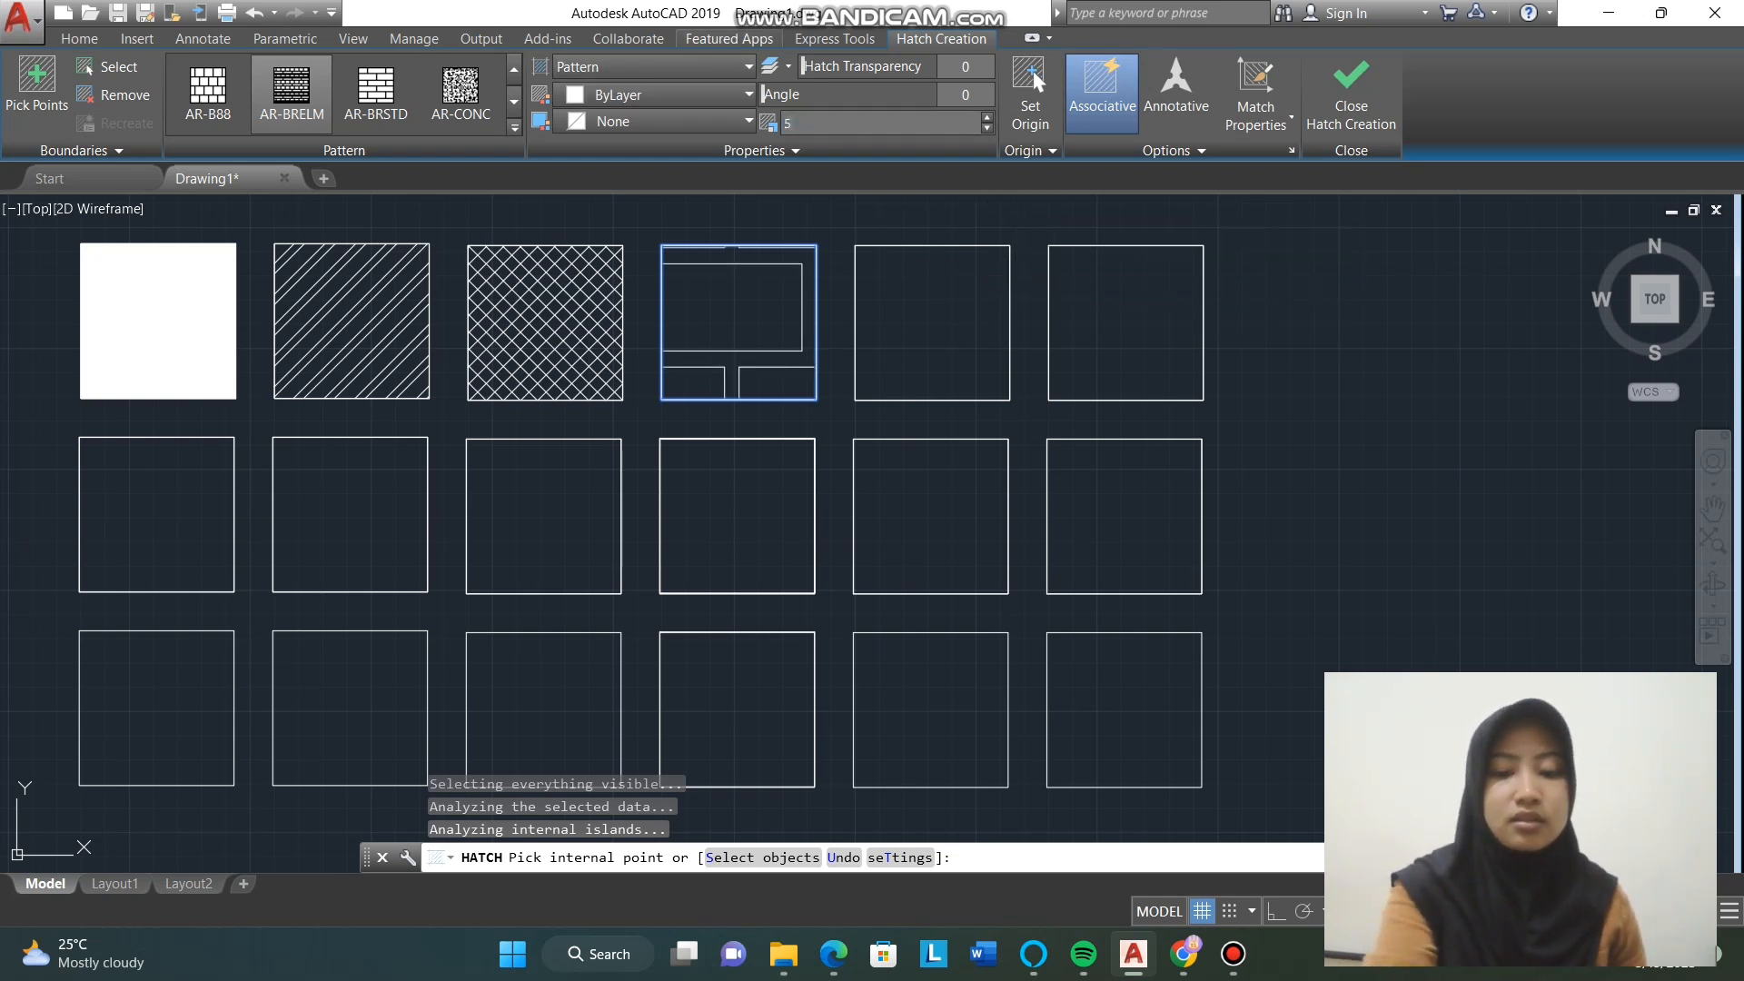
text(0)
key(Return)
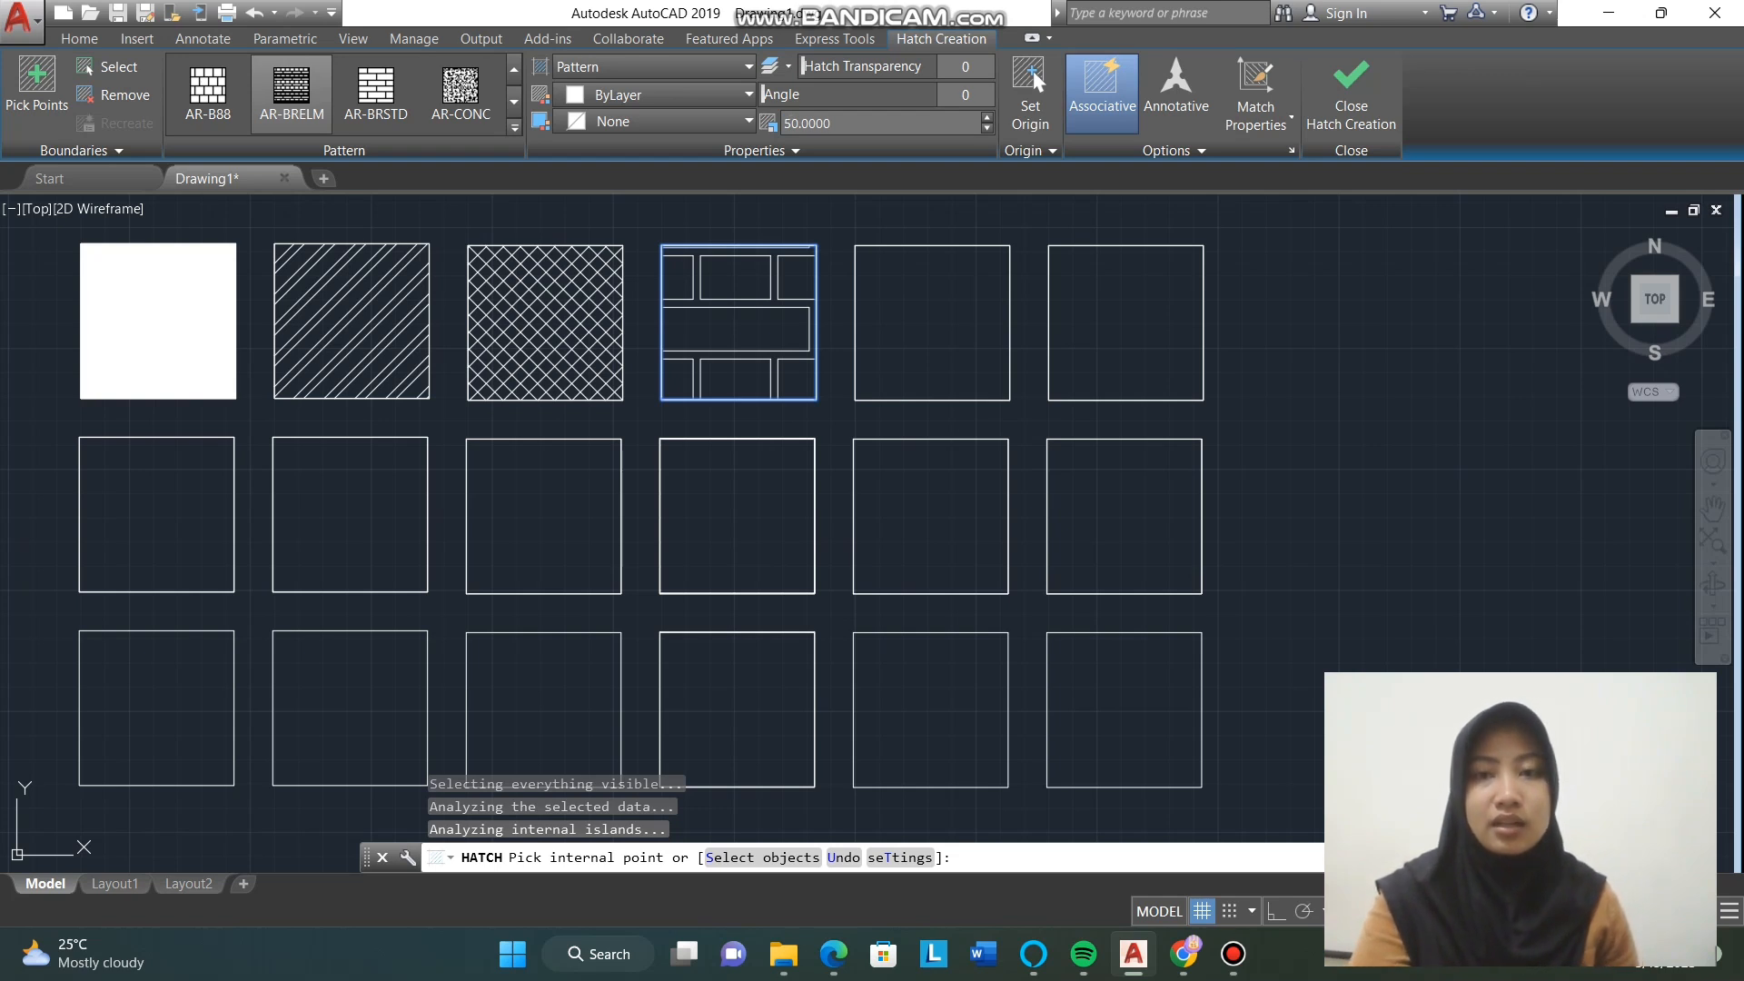
drag(838, 123, 750, 122)
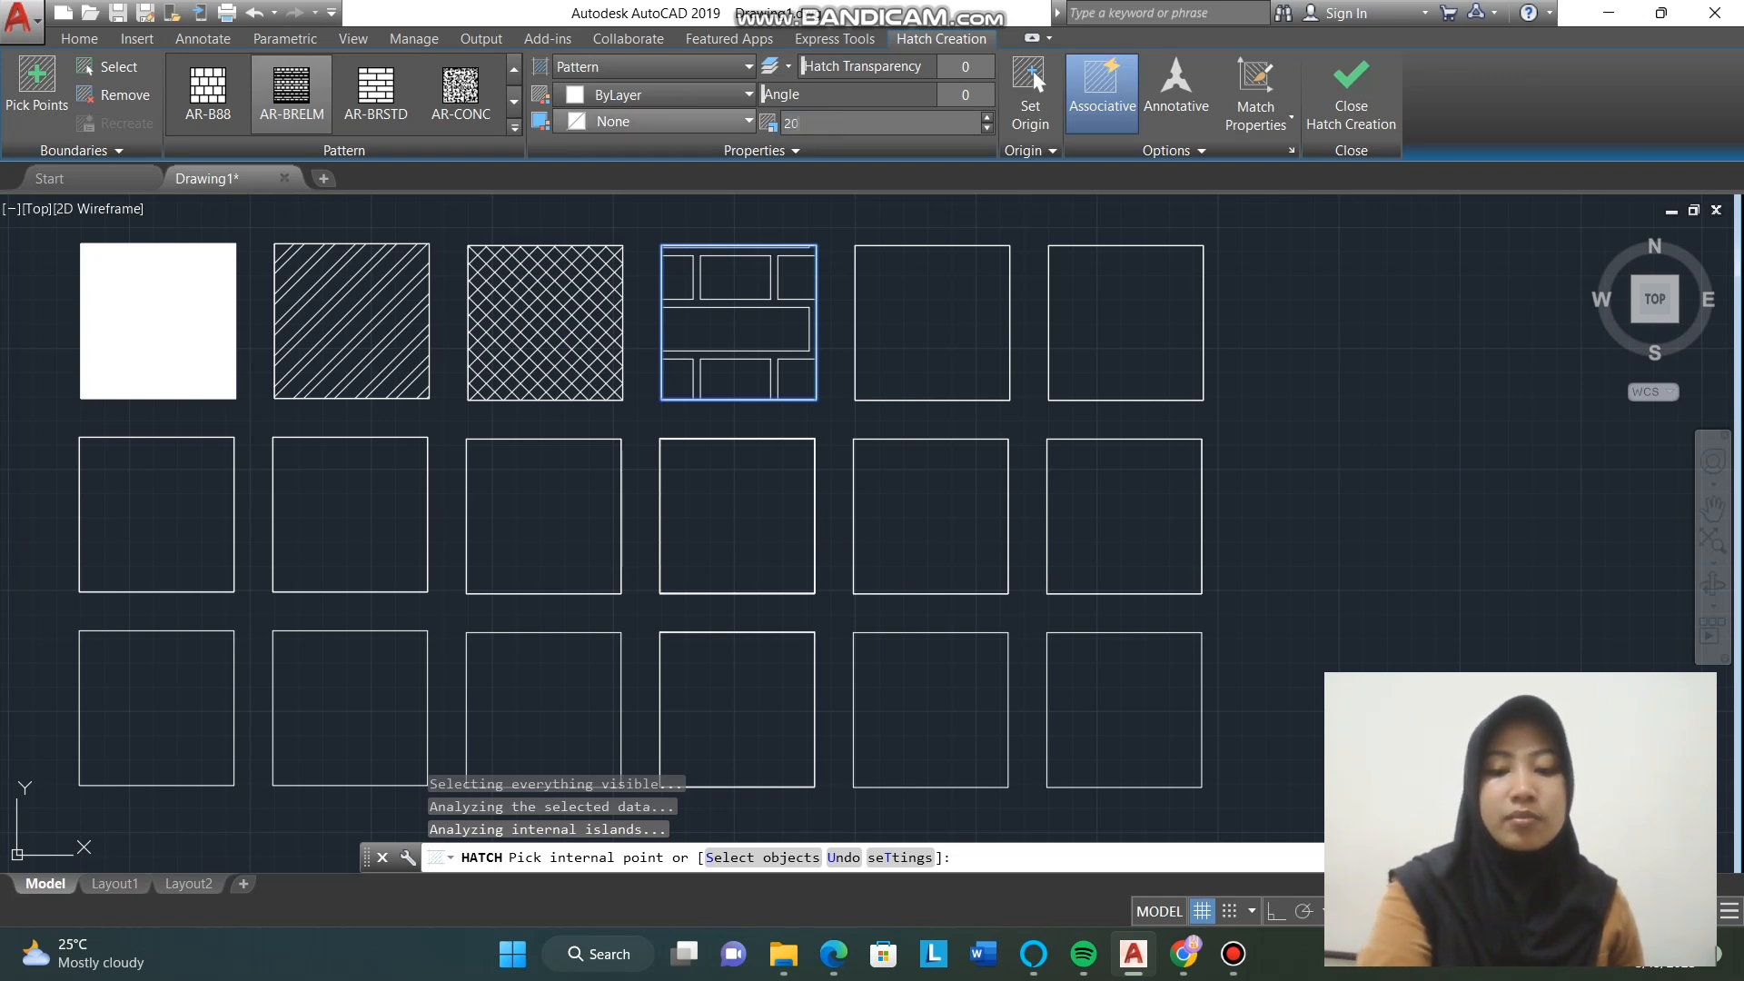
text(20)
key(Return)
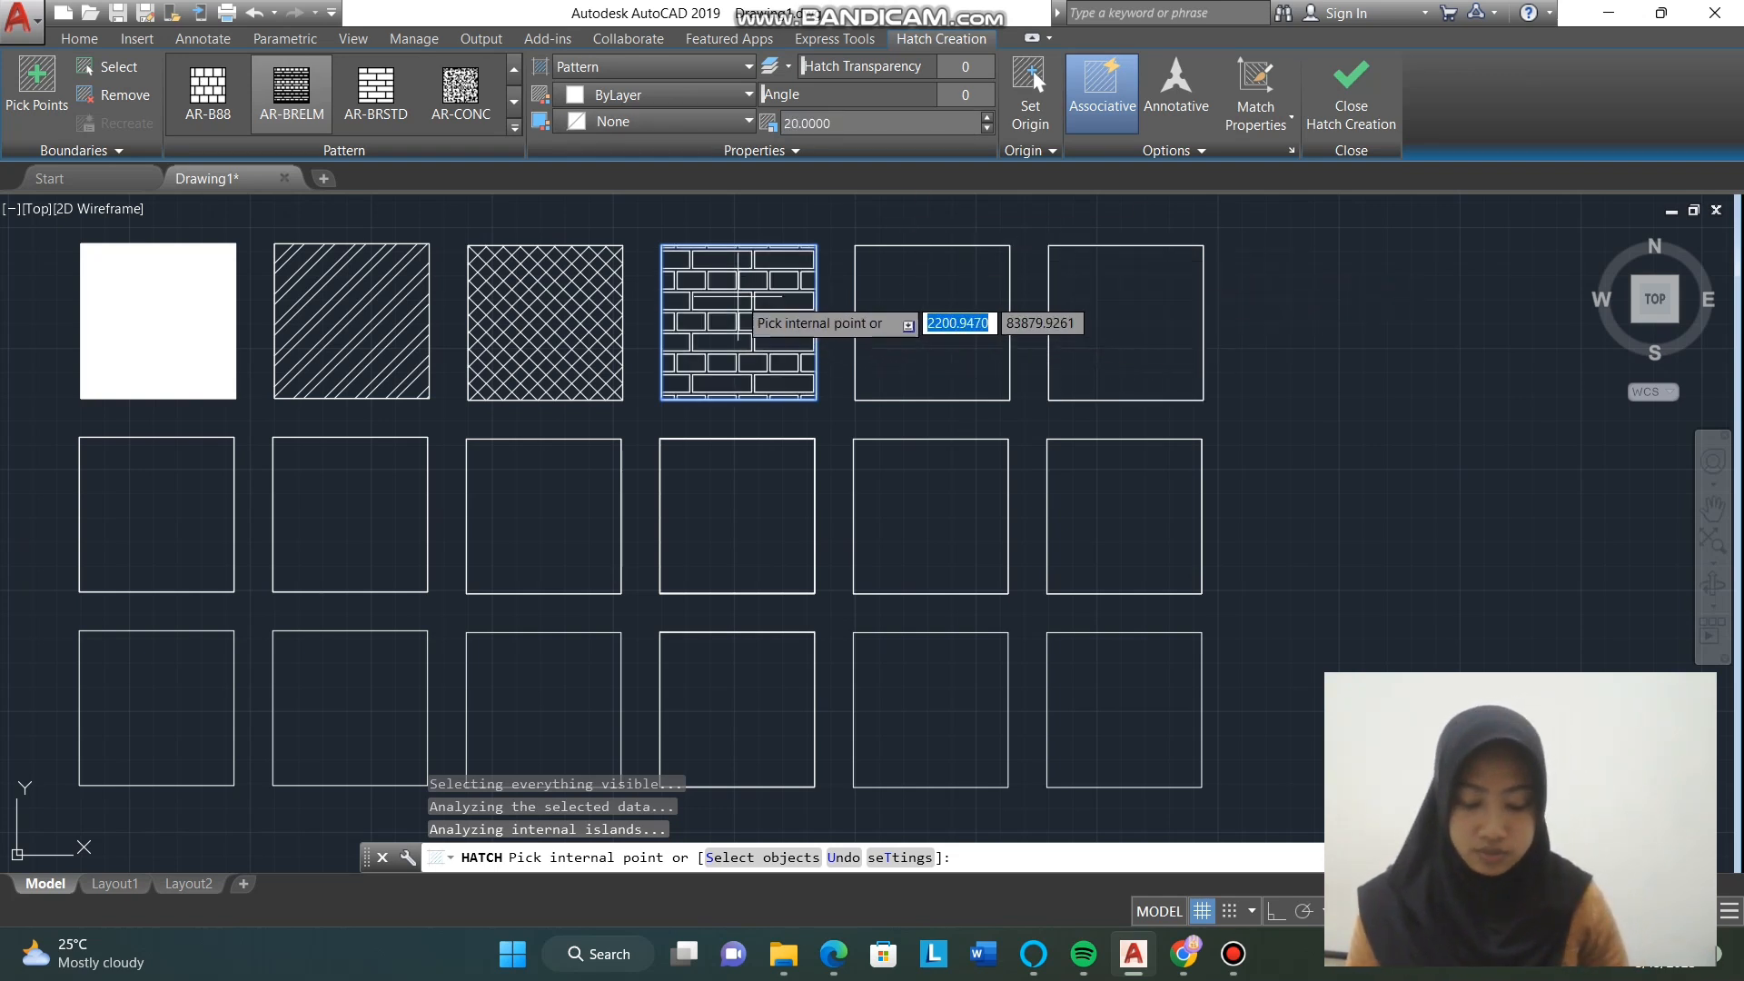
click(1350, 91)
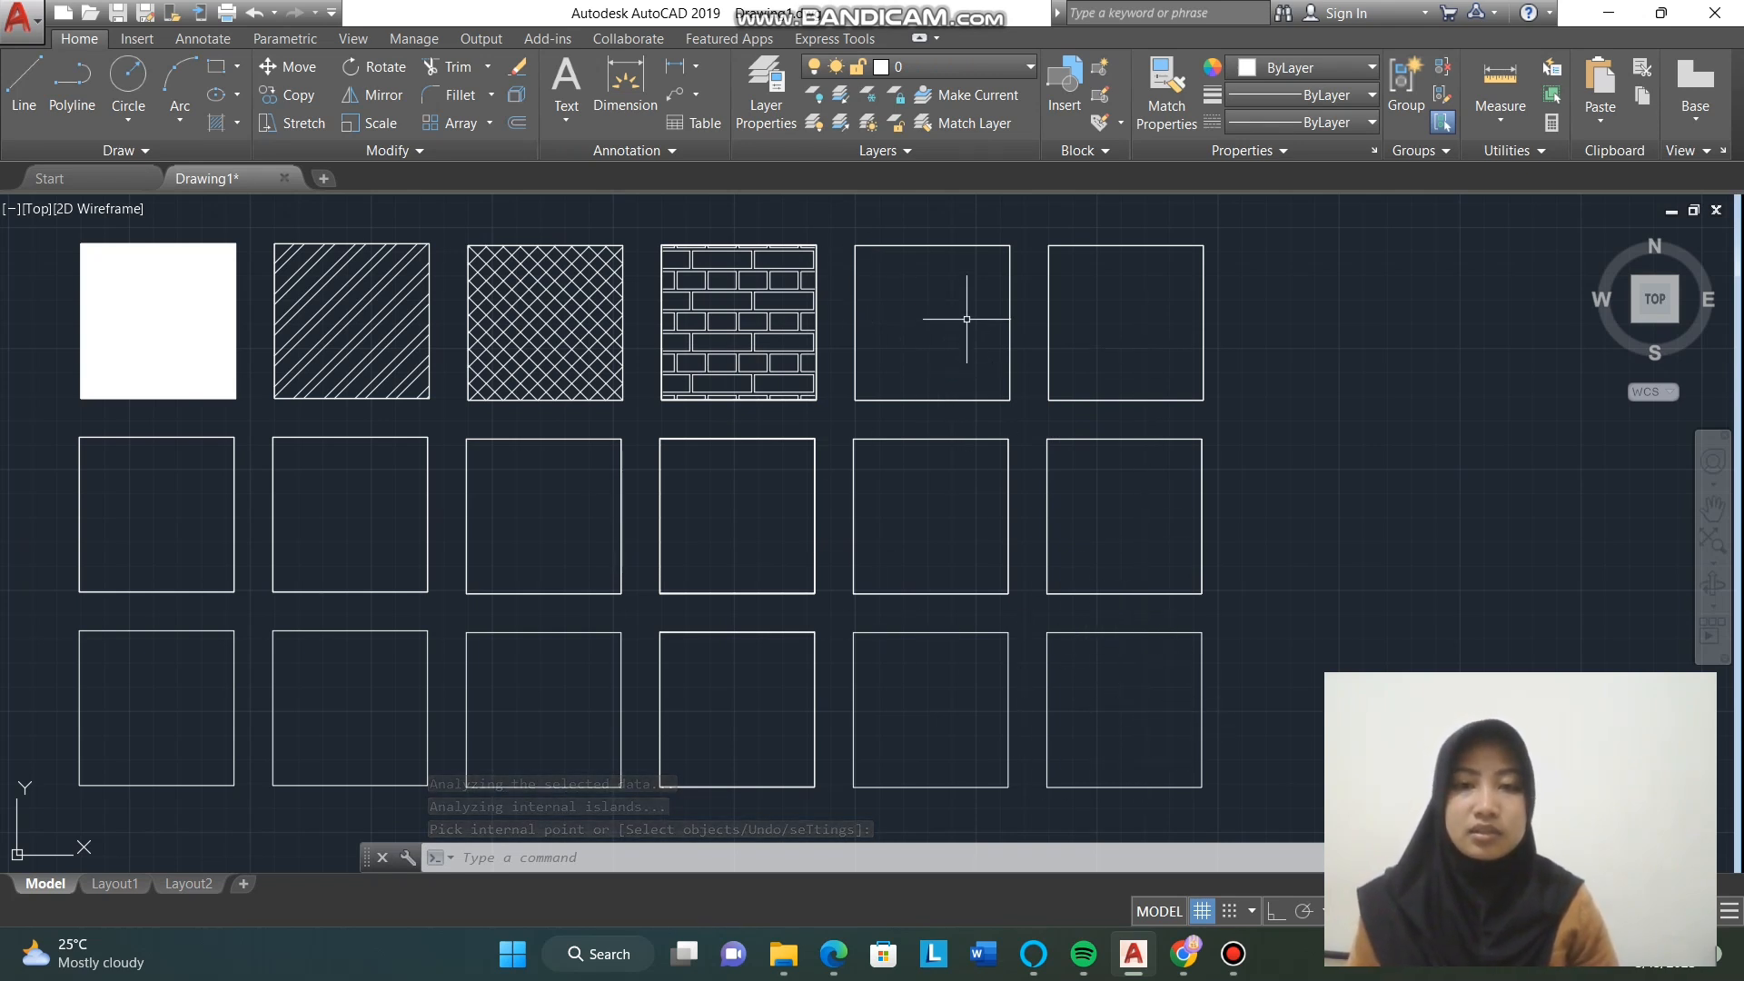
Step: Hatch the fifth square of the upper row with the BRICK pattern
key(Return)
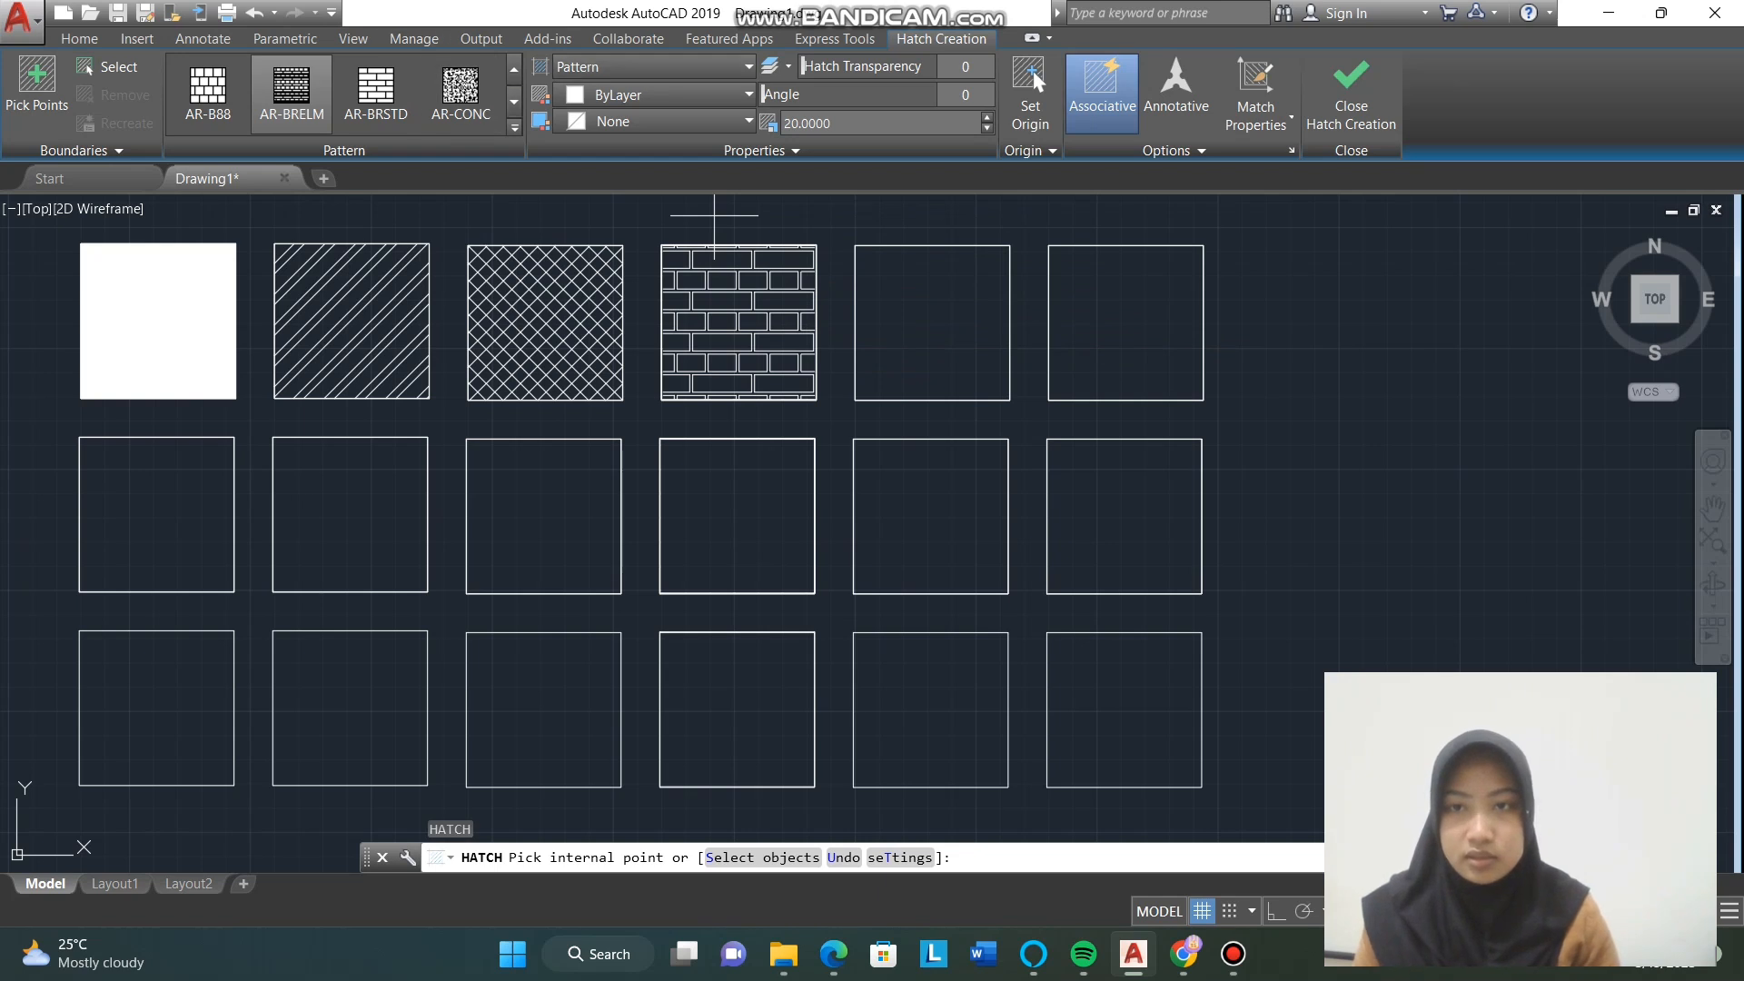
click(514, 127)
click(460, 259)
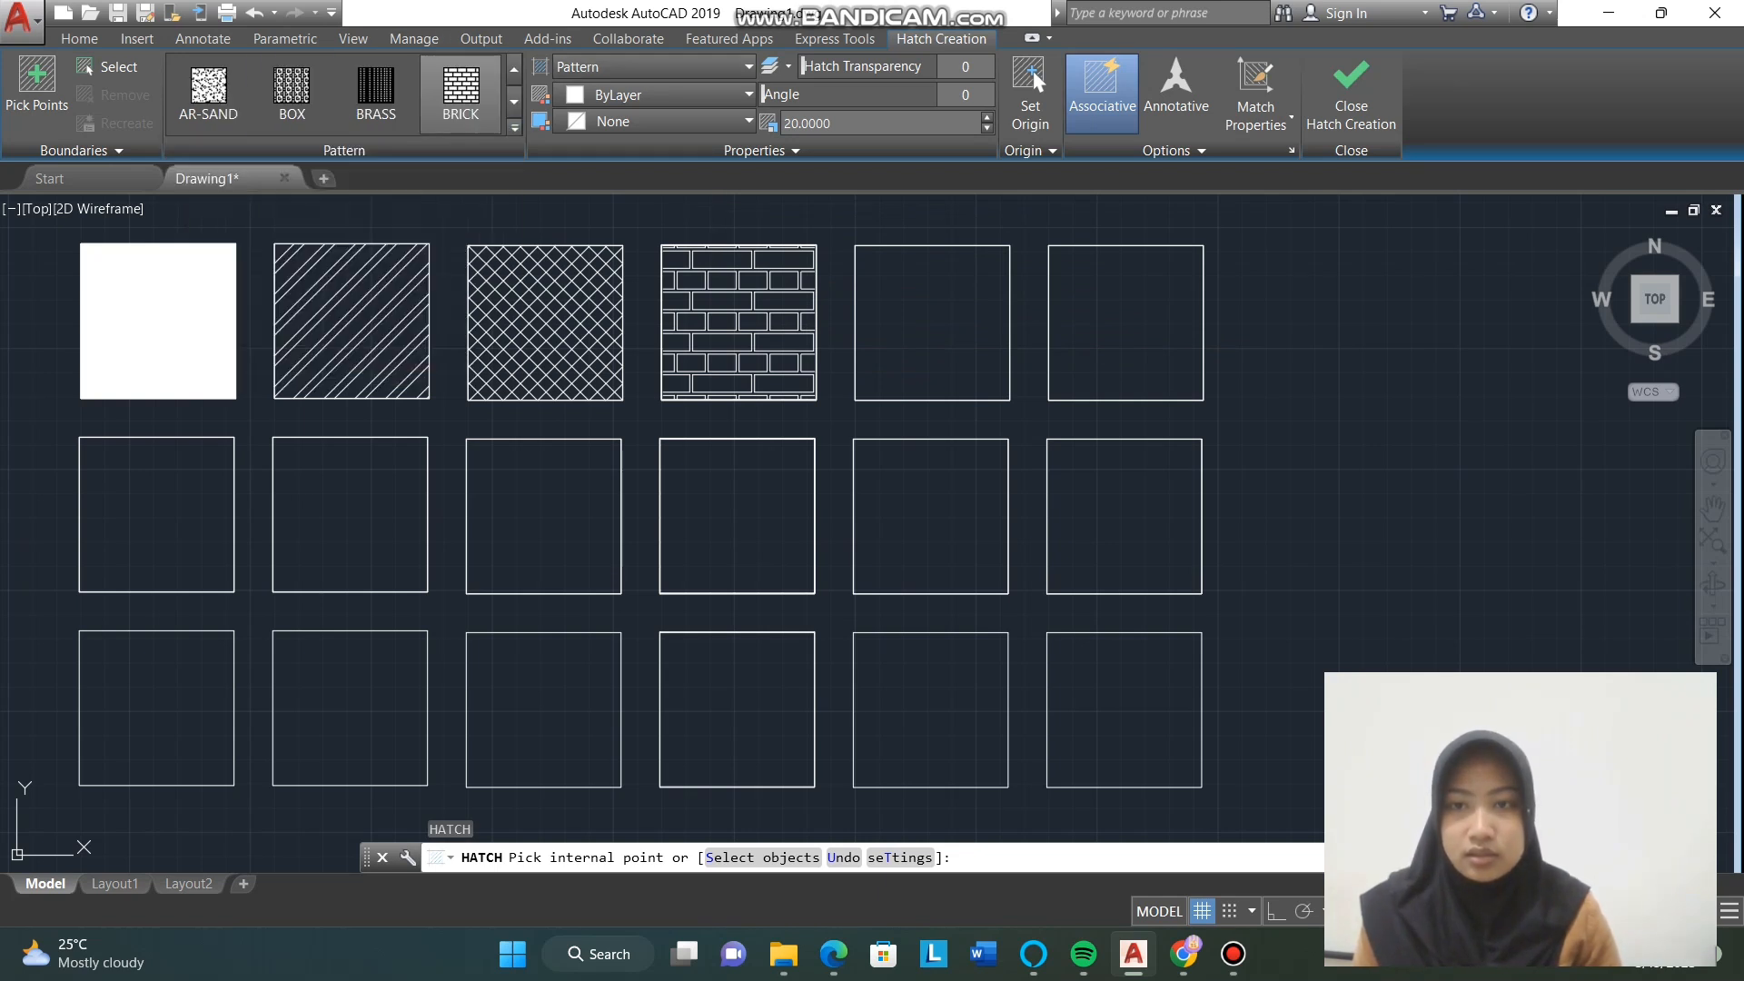
click(915, 321)
Step: Adjust the BRICK hatch scale, trying 100 and 130 before settling on 150, and finish the hatch
double_click(807, 124)
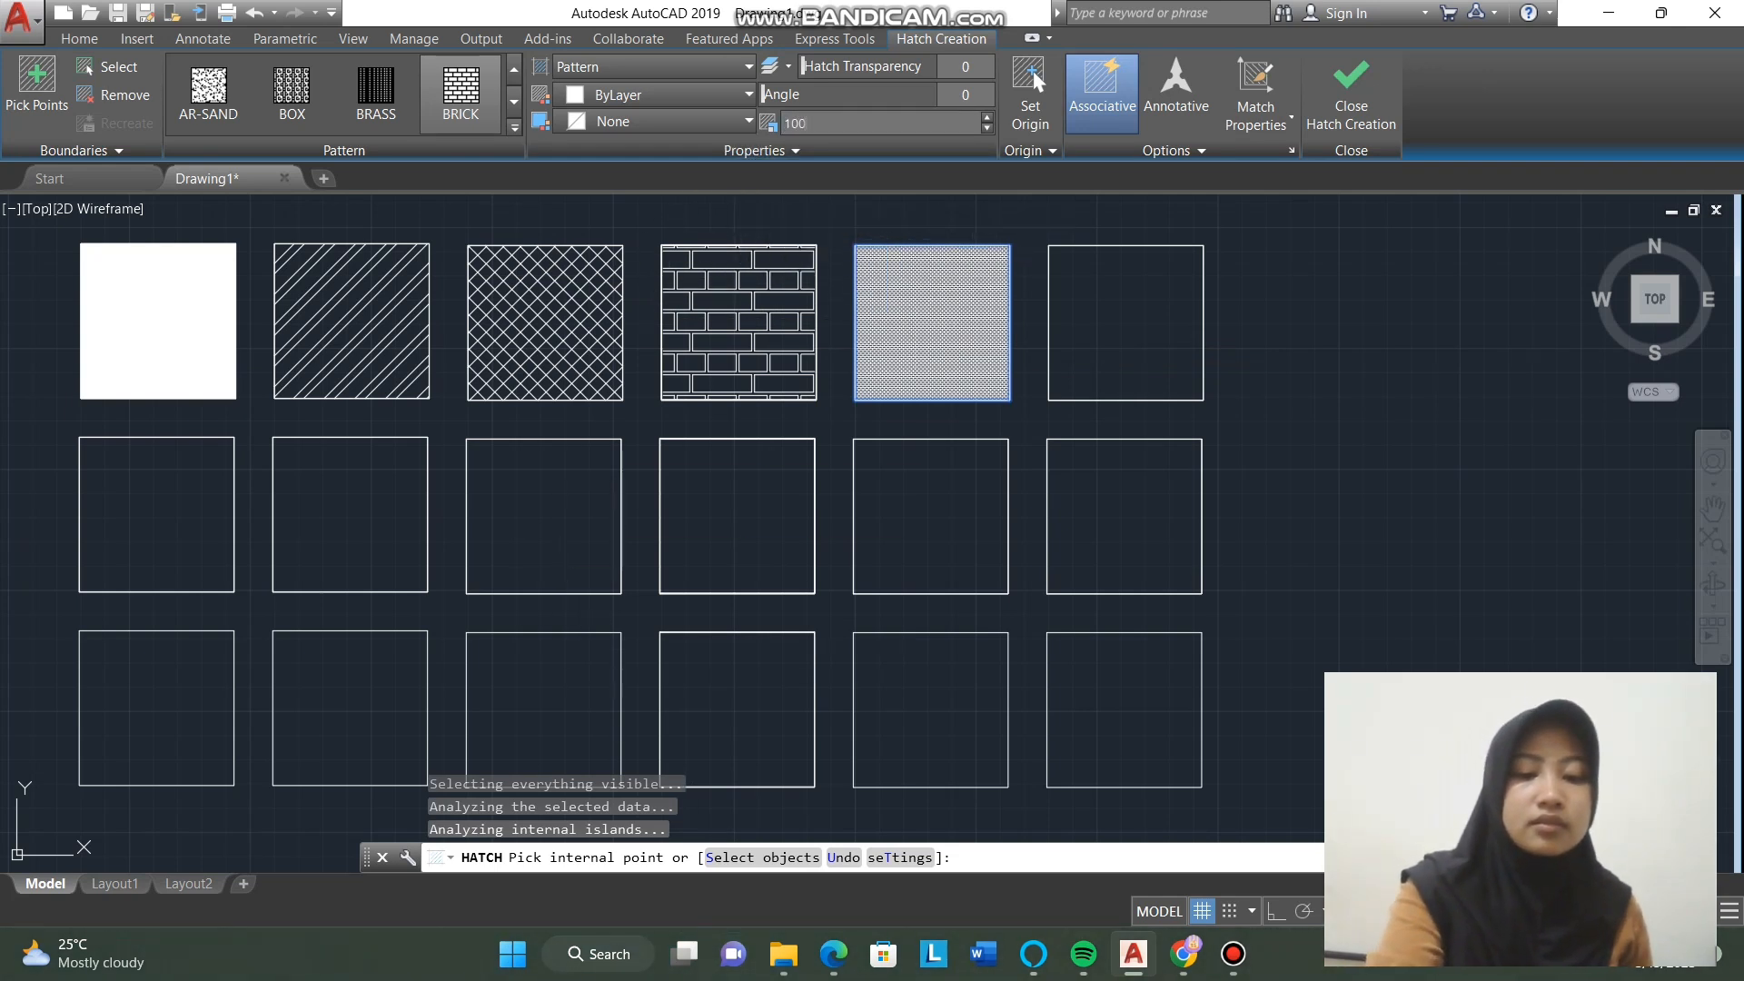
key(Return)
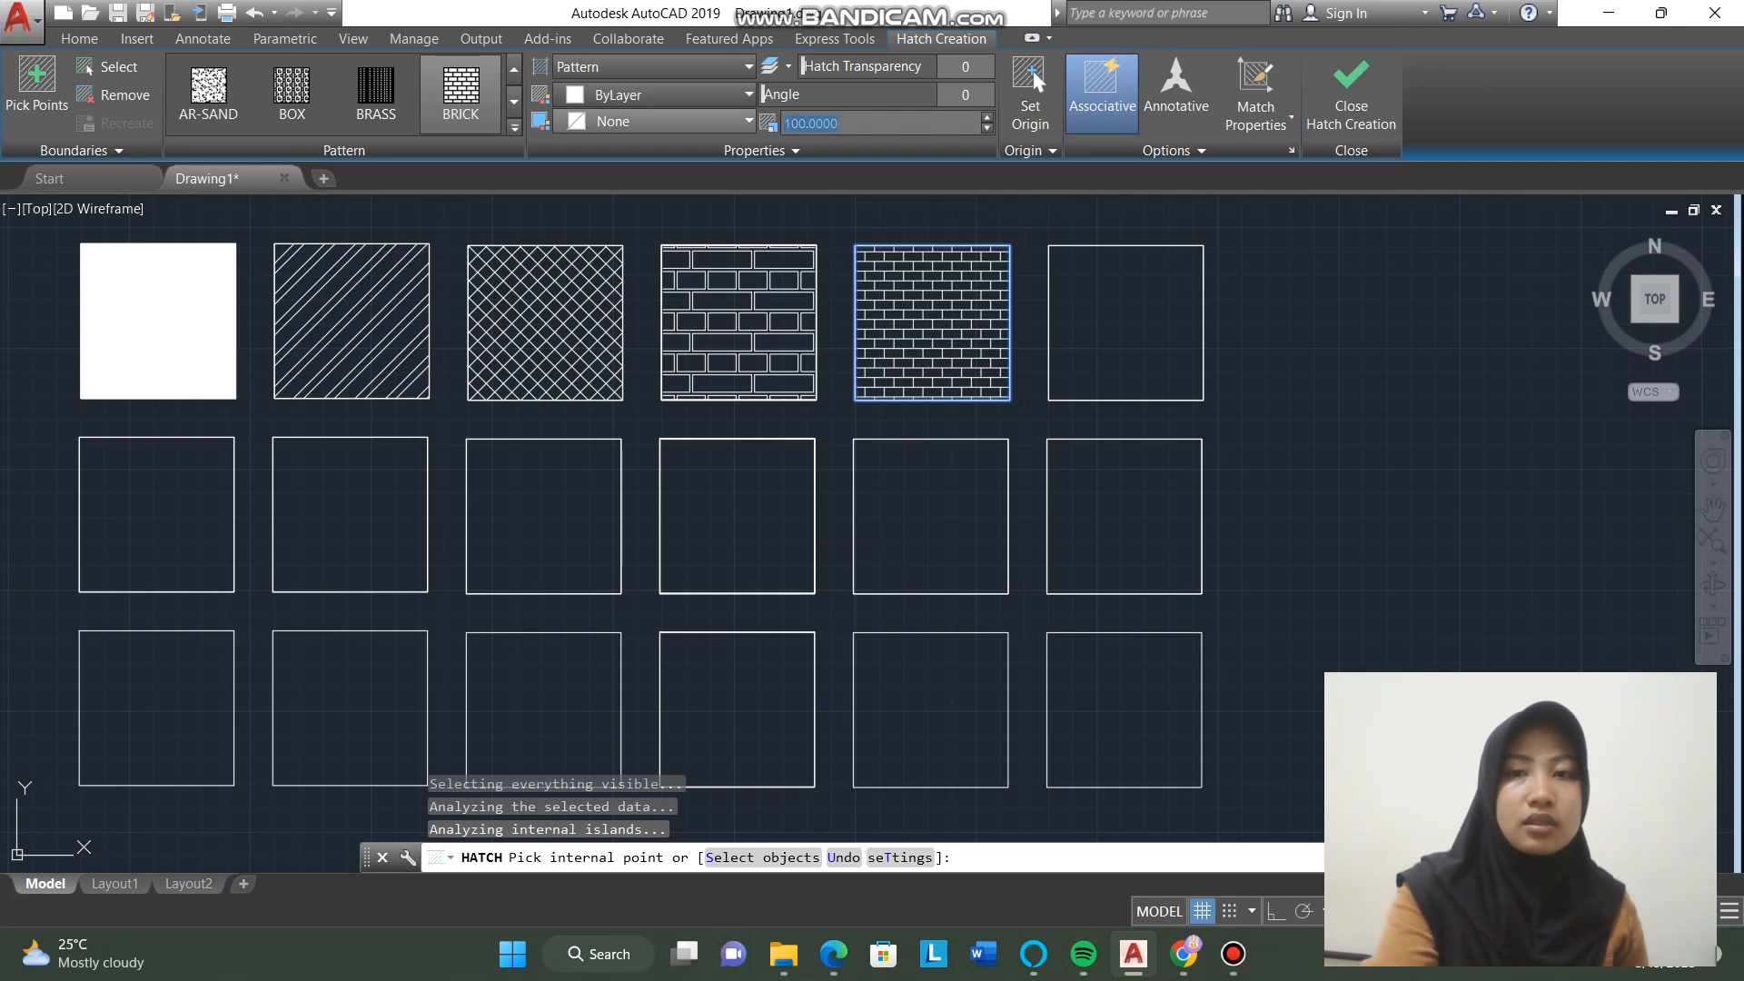
text(130)
key(Return)
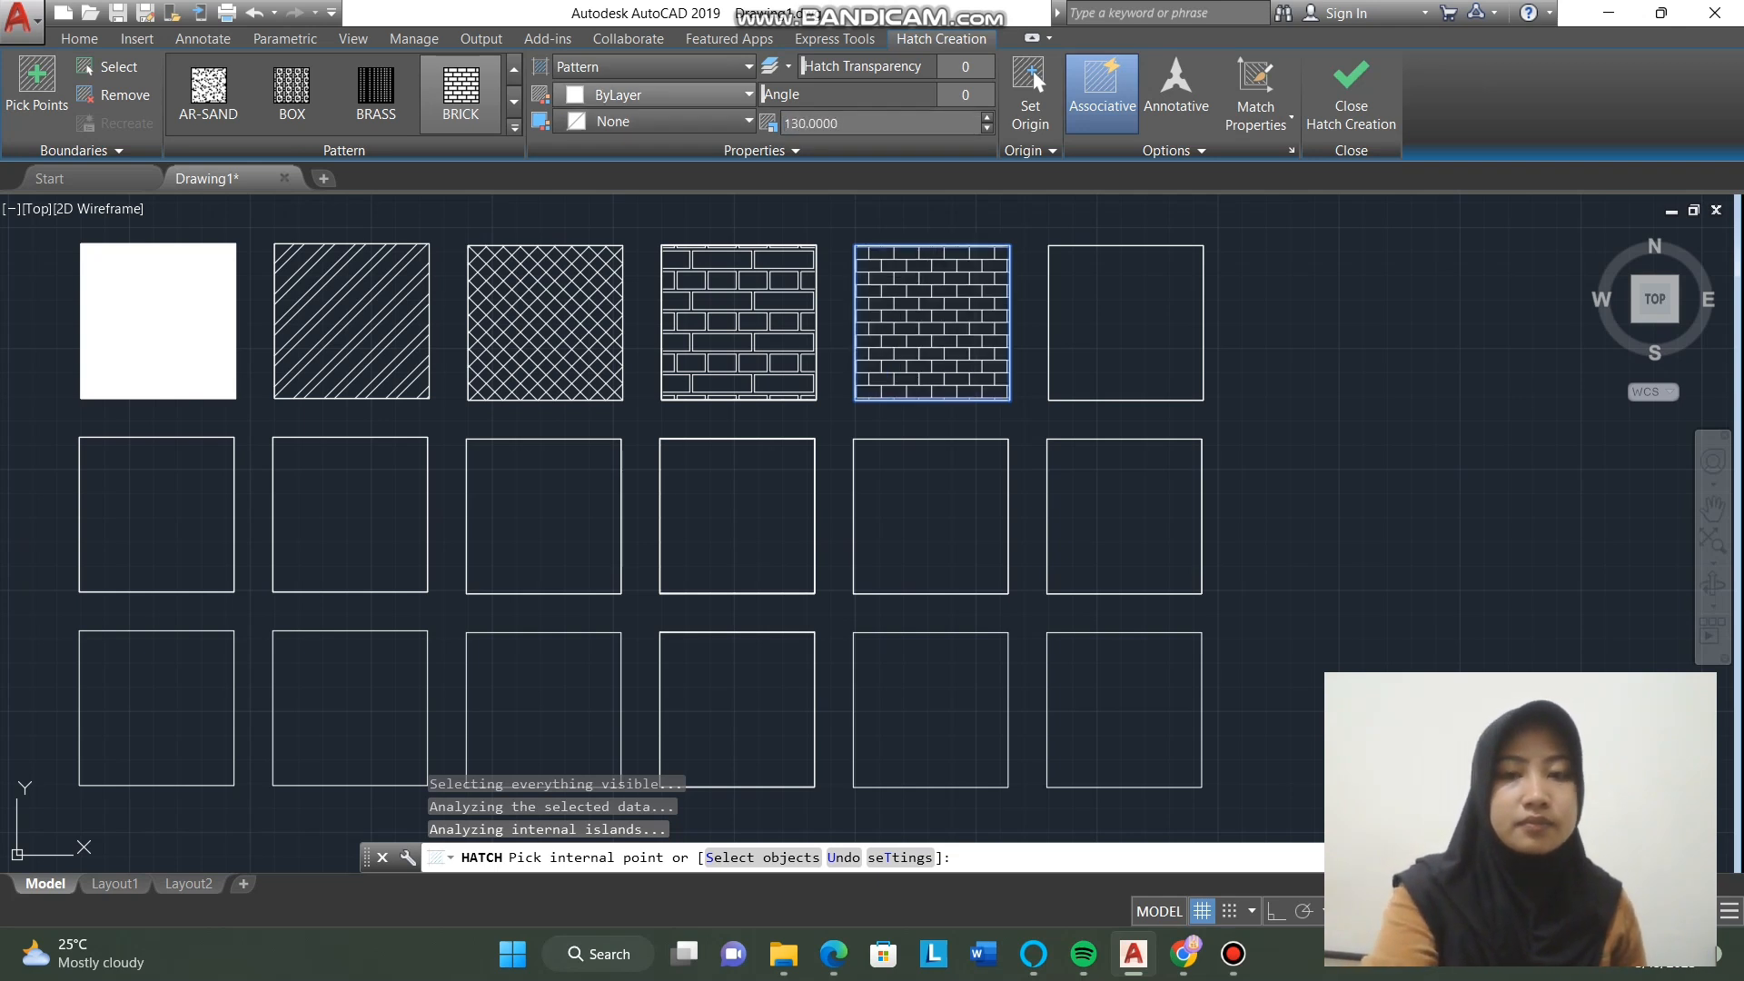
double_click(808, 123)
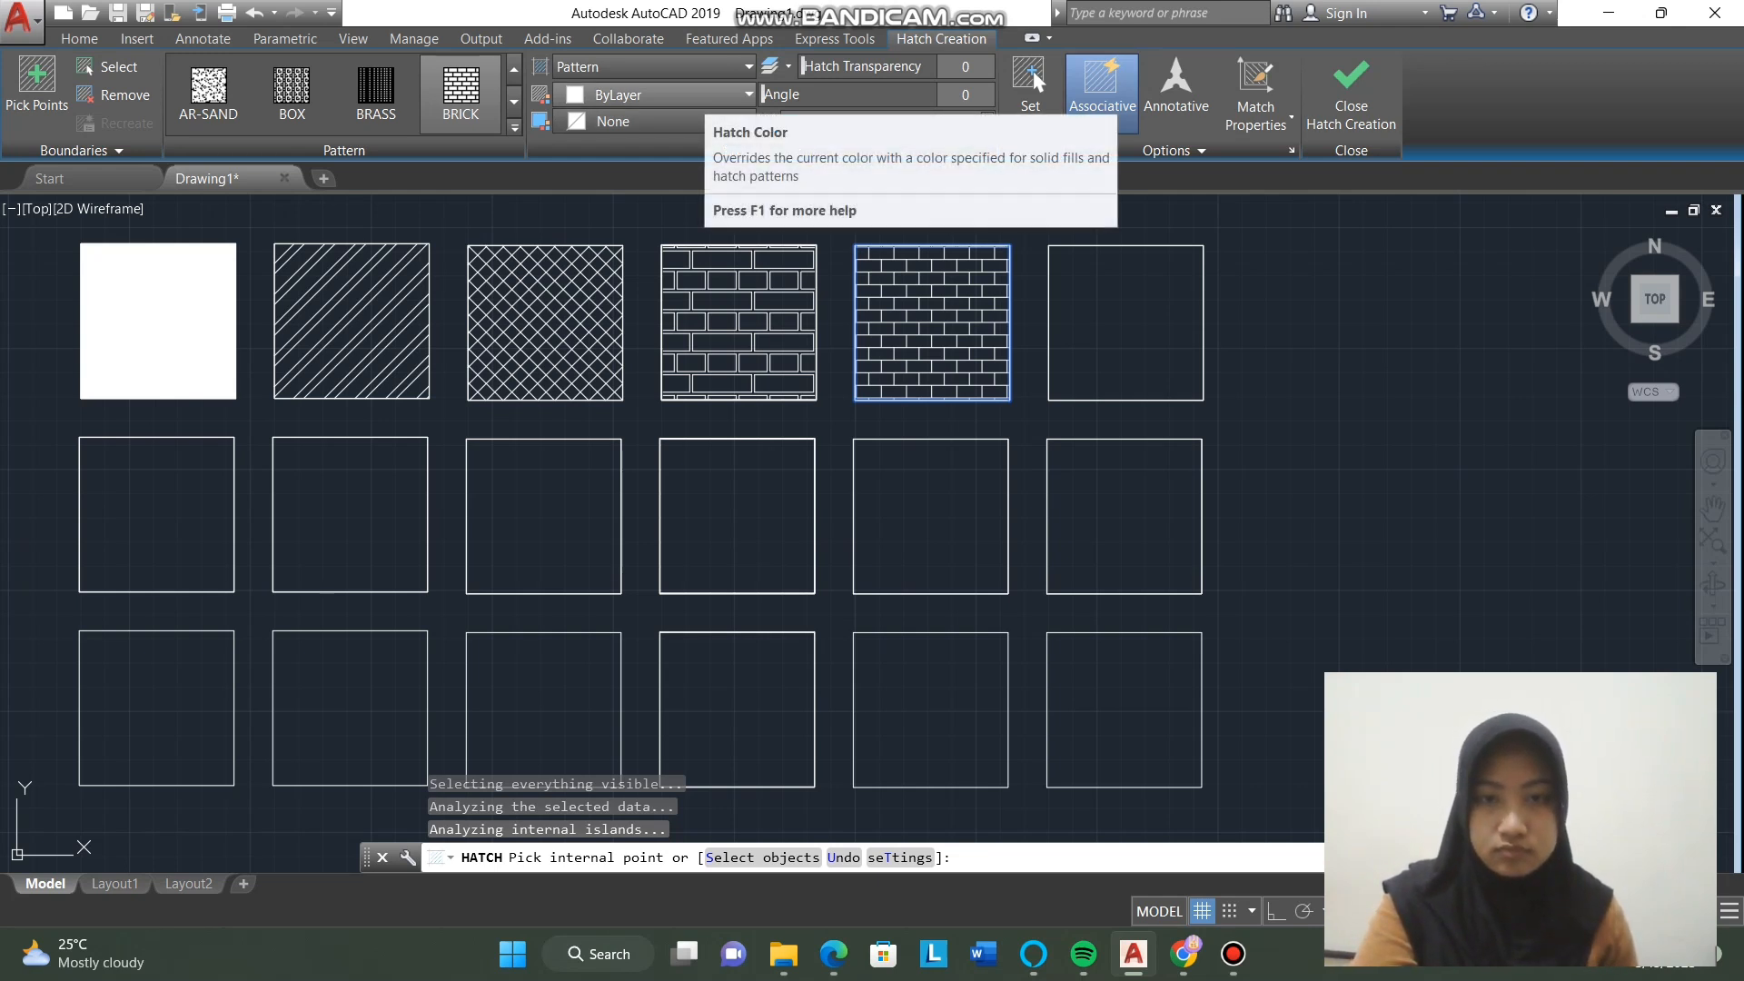
text(150)
key(Return)
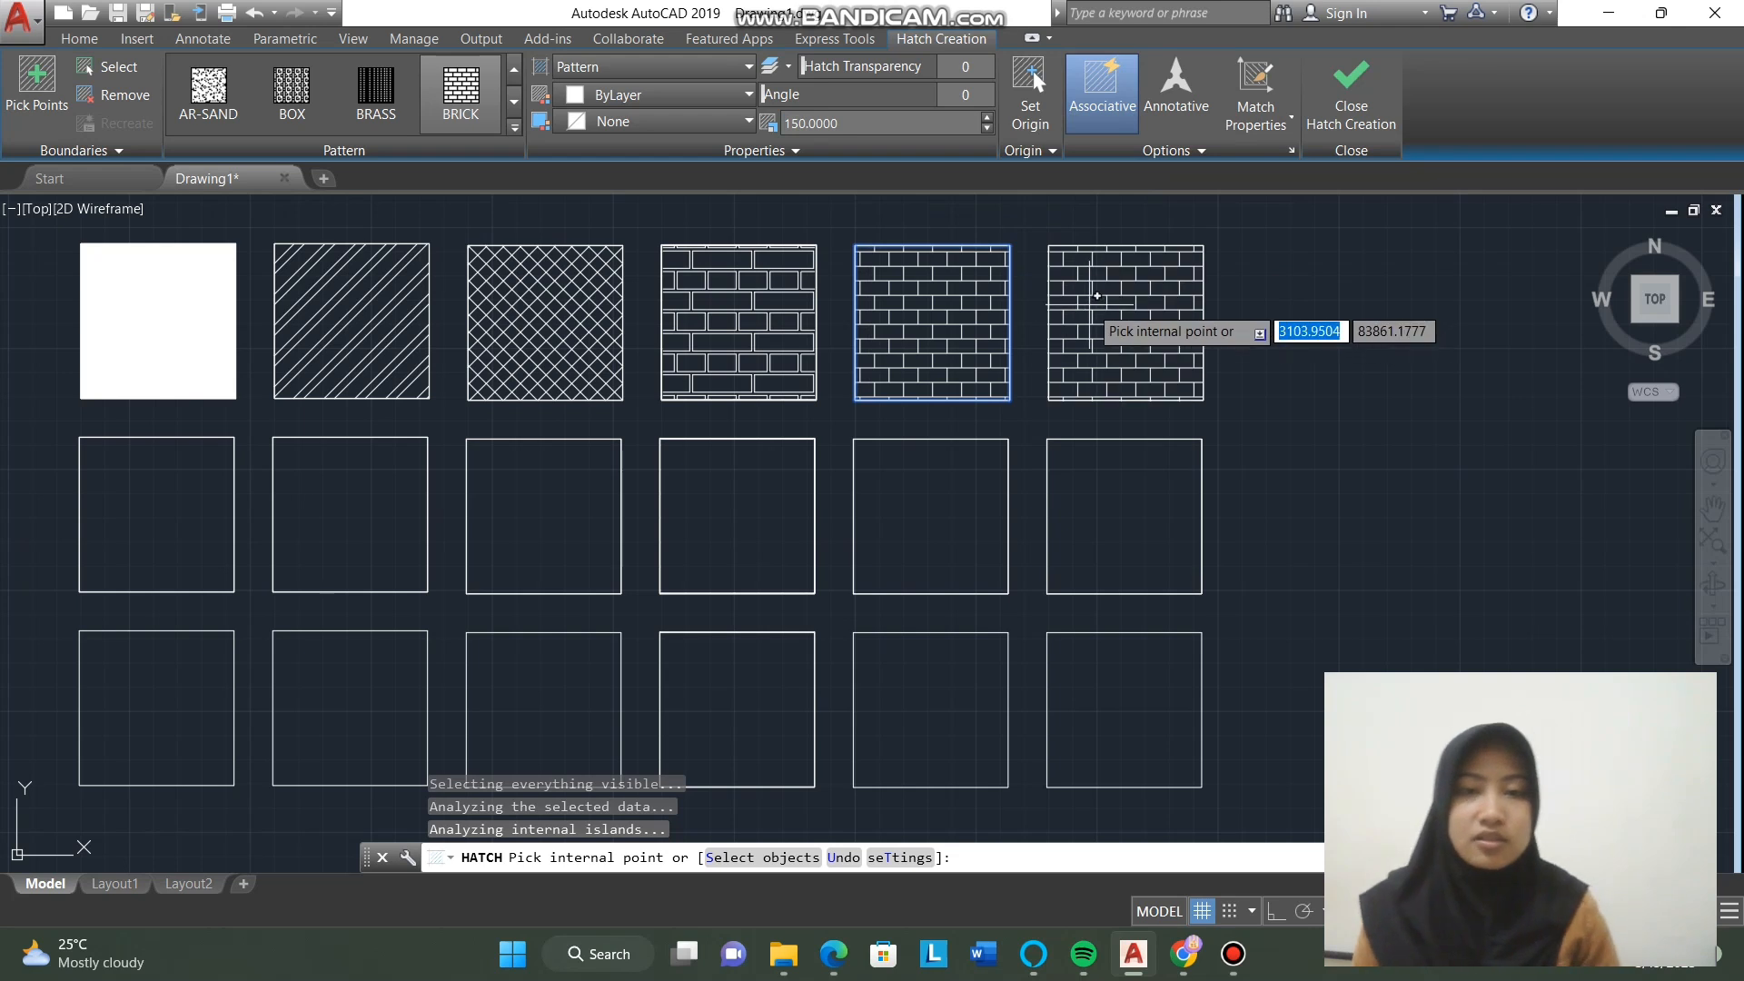
key(Return)
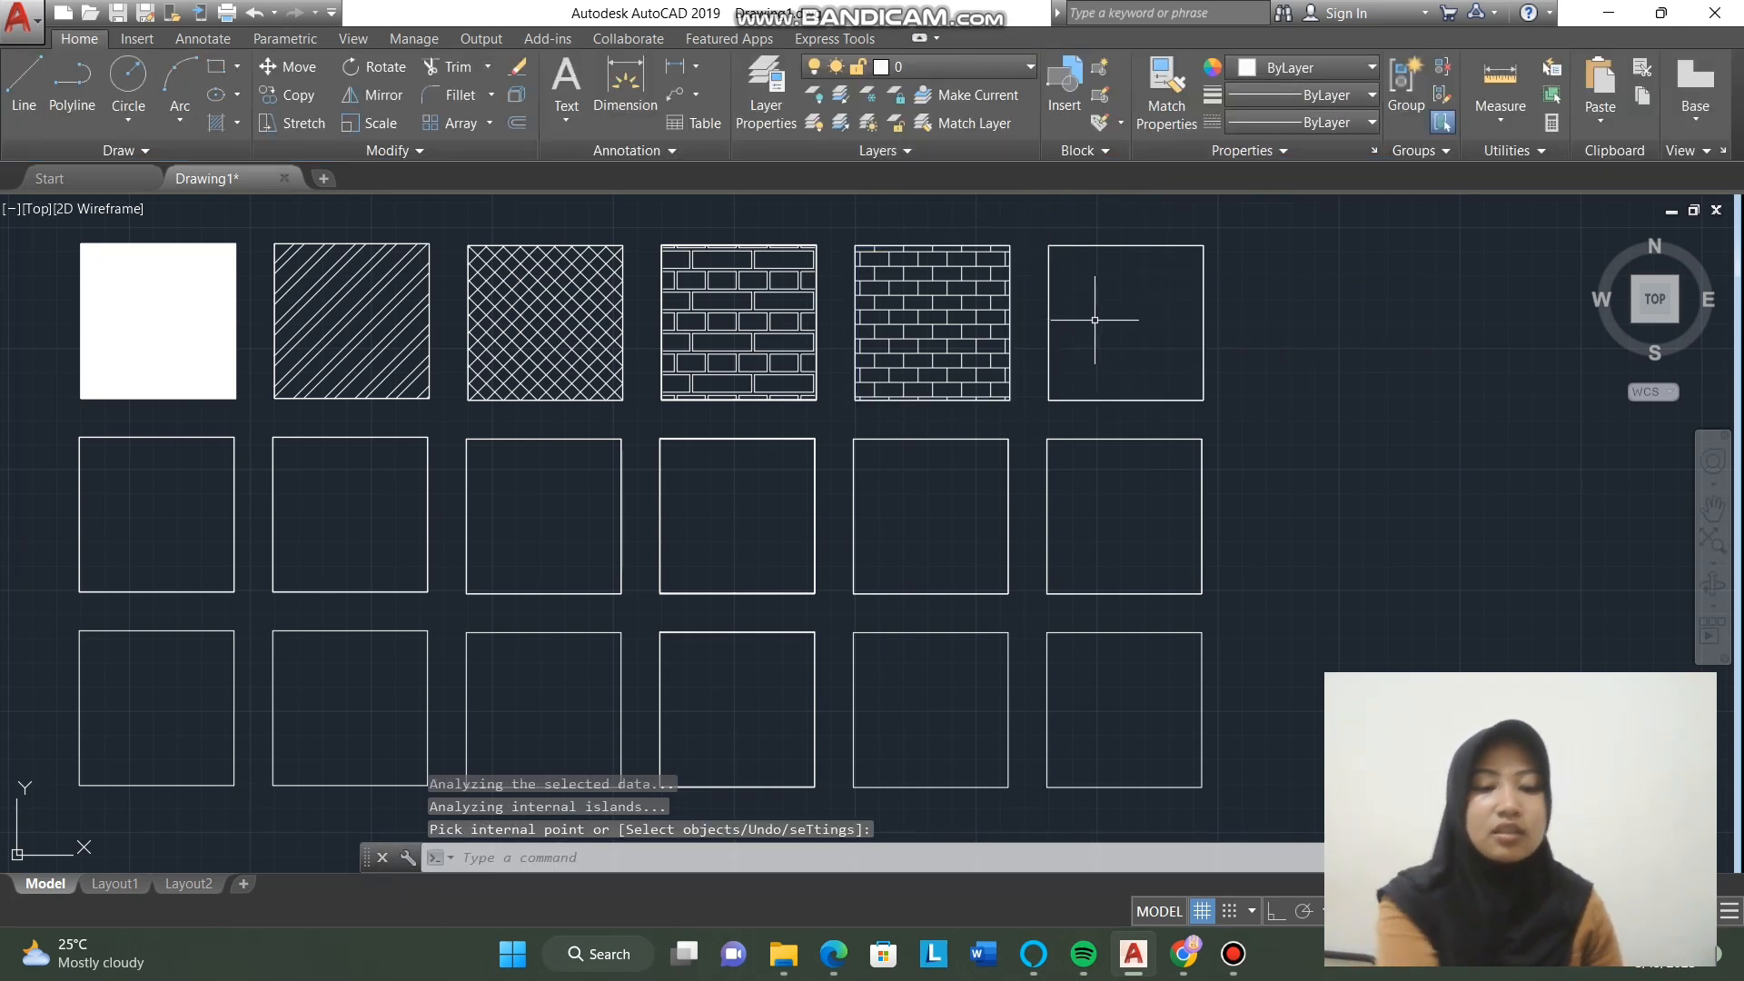
Step: Hatch the sixth square of the upper row with the AR-CONC pattern at a scale of 20
key(Return)
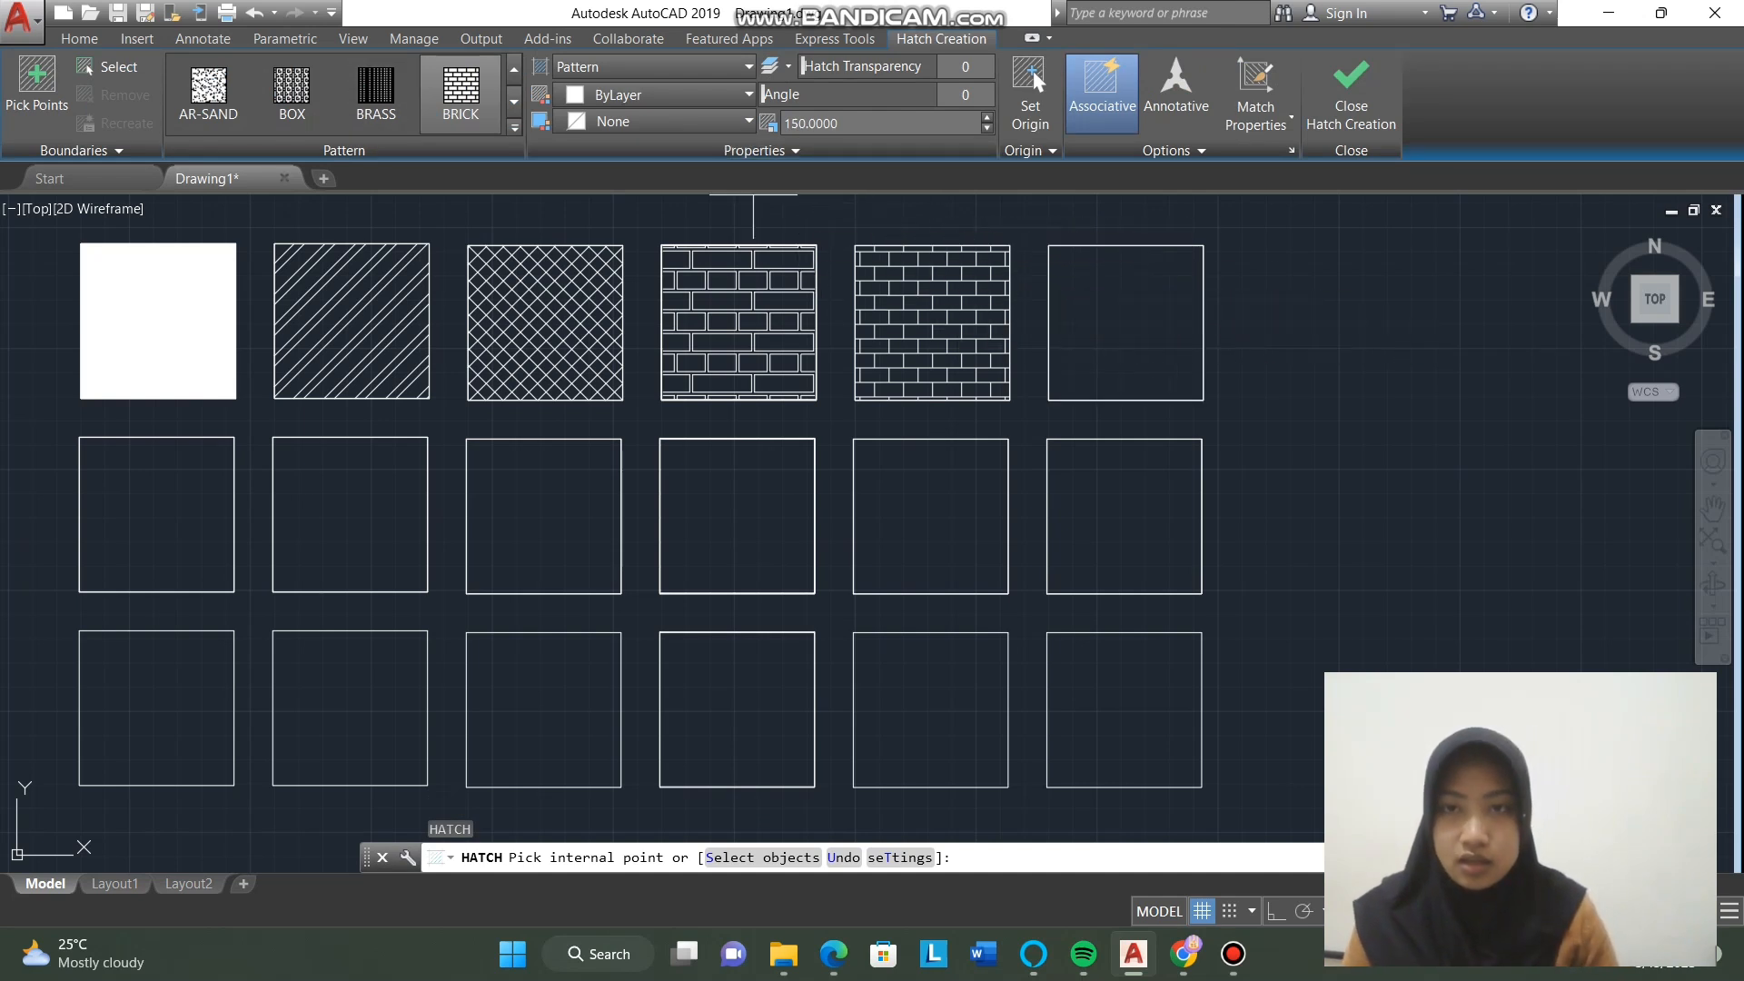
click(515, 127)
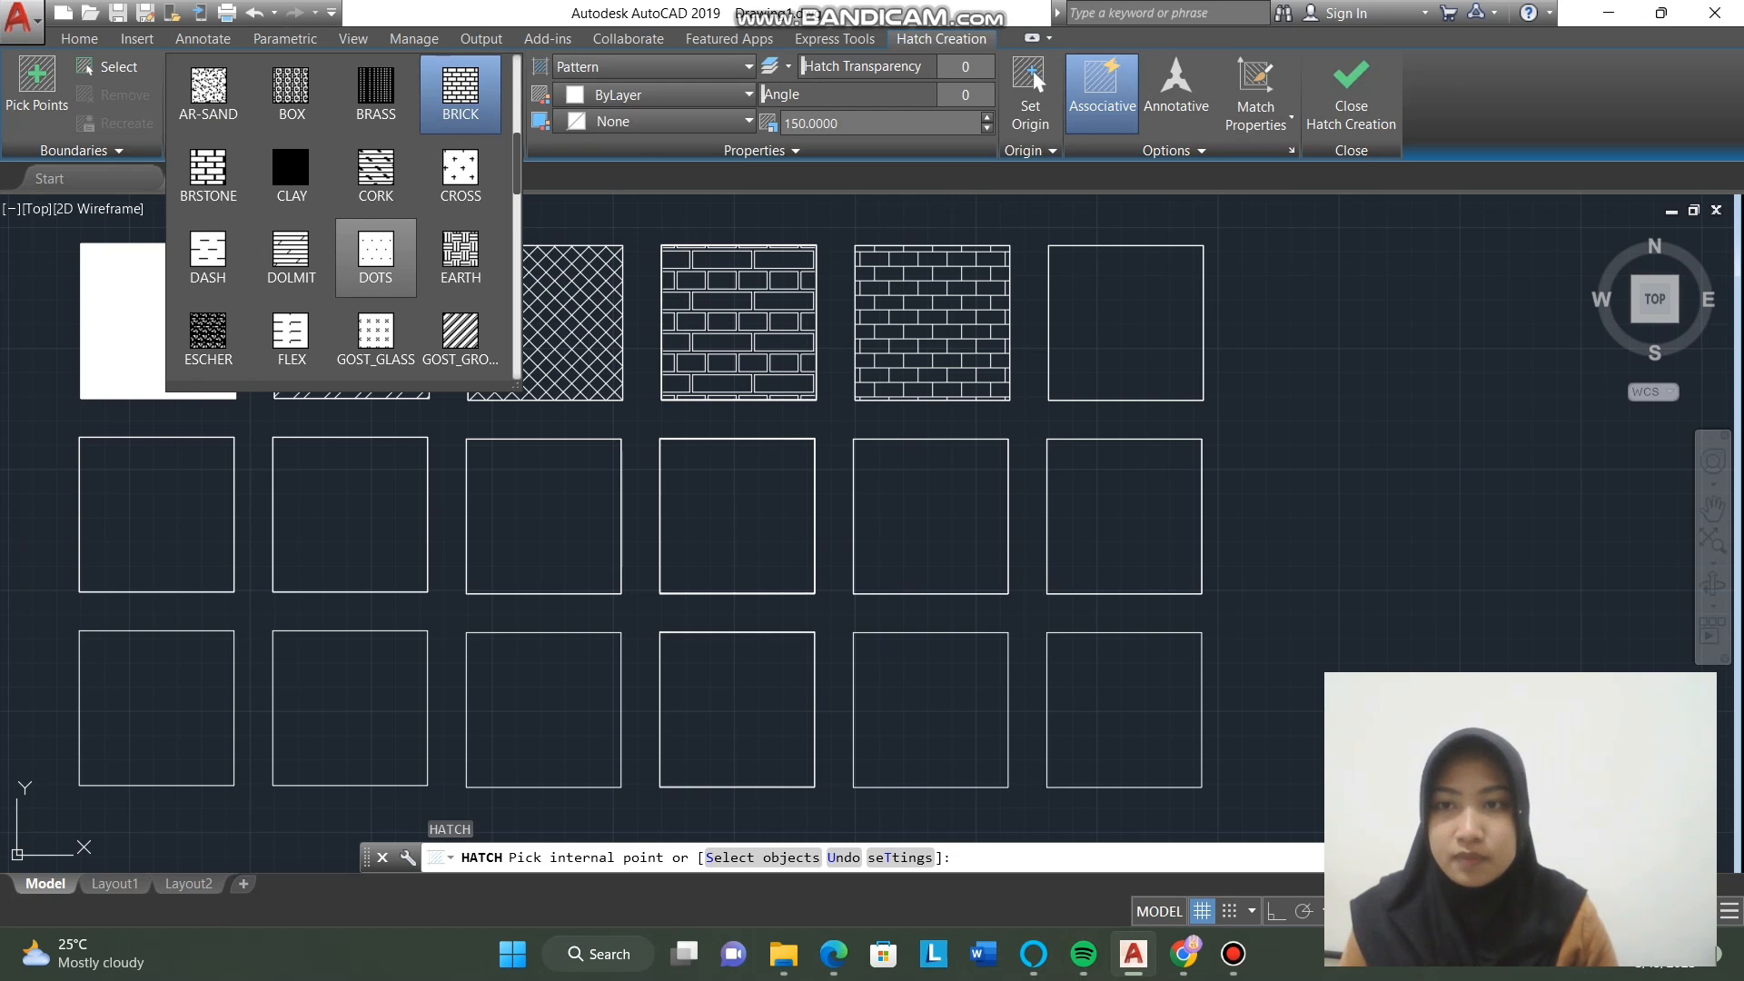
scroll(376, 259, up, 1)
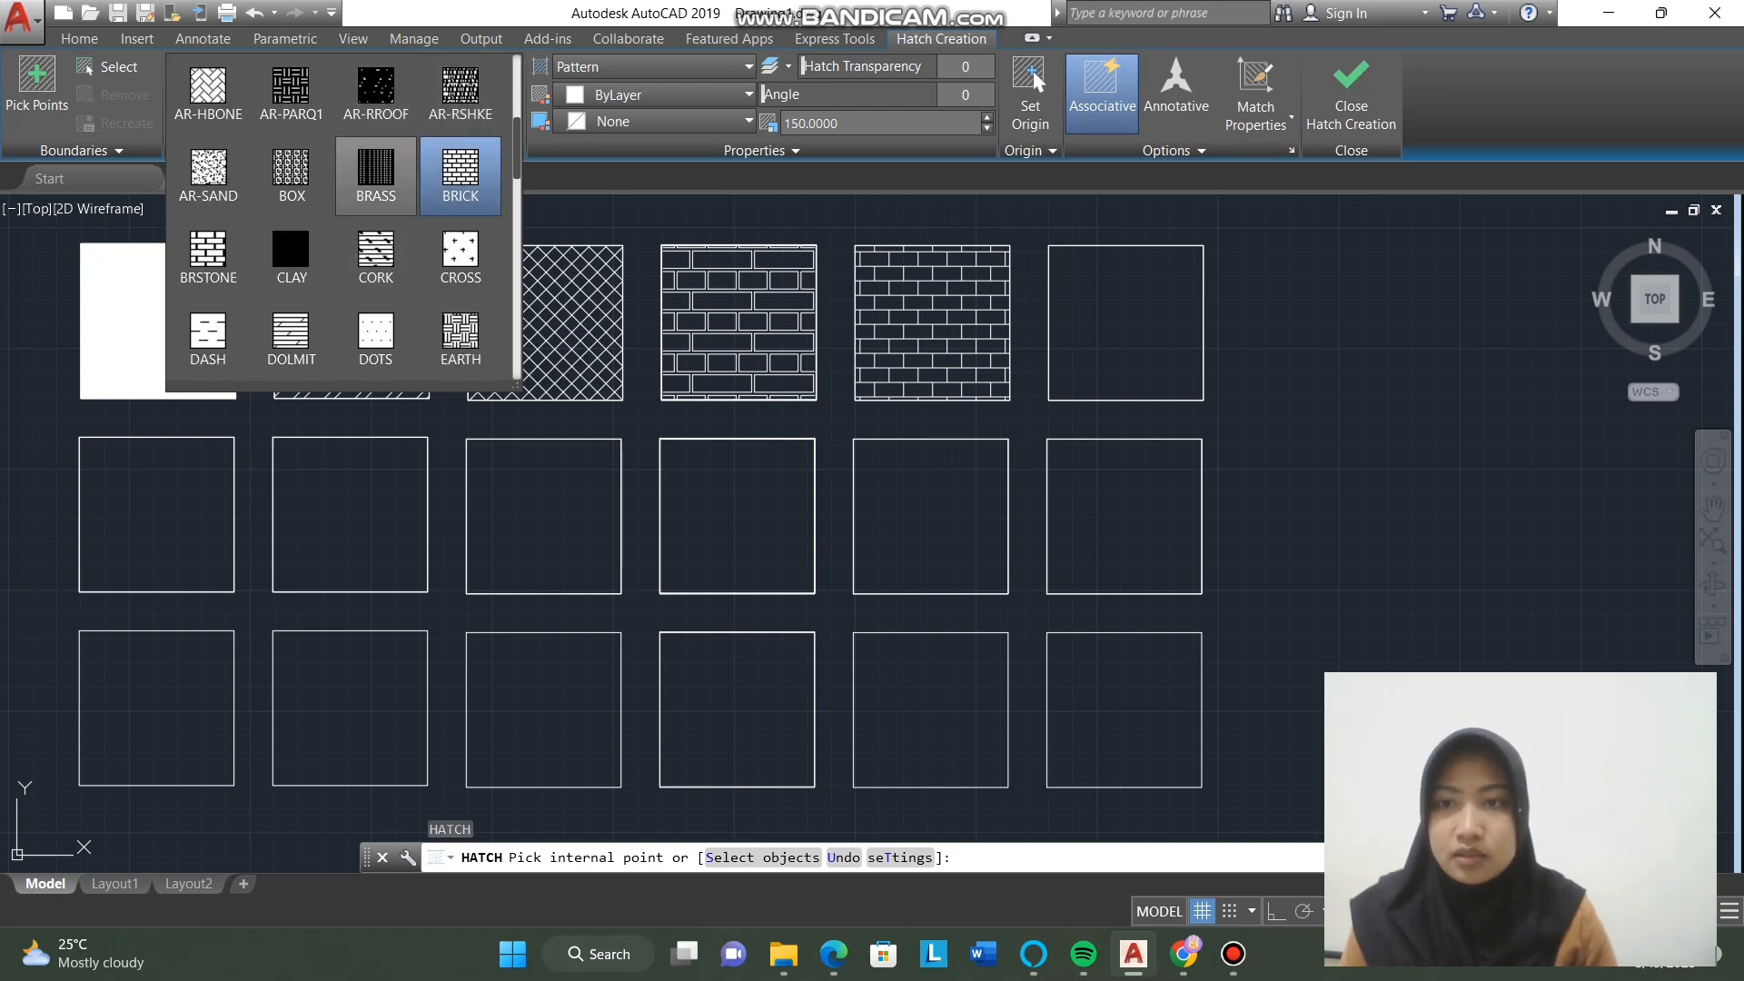
scroll(376, 177, up, 1)
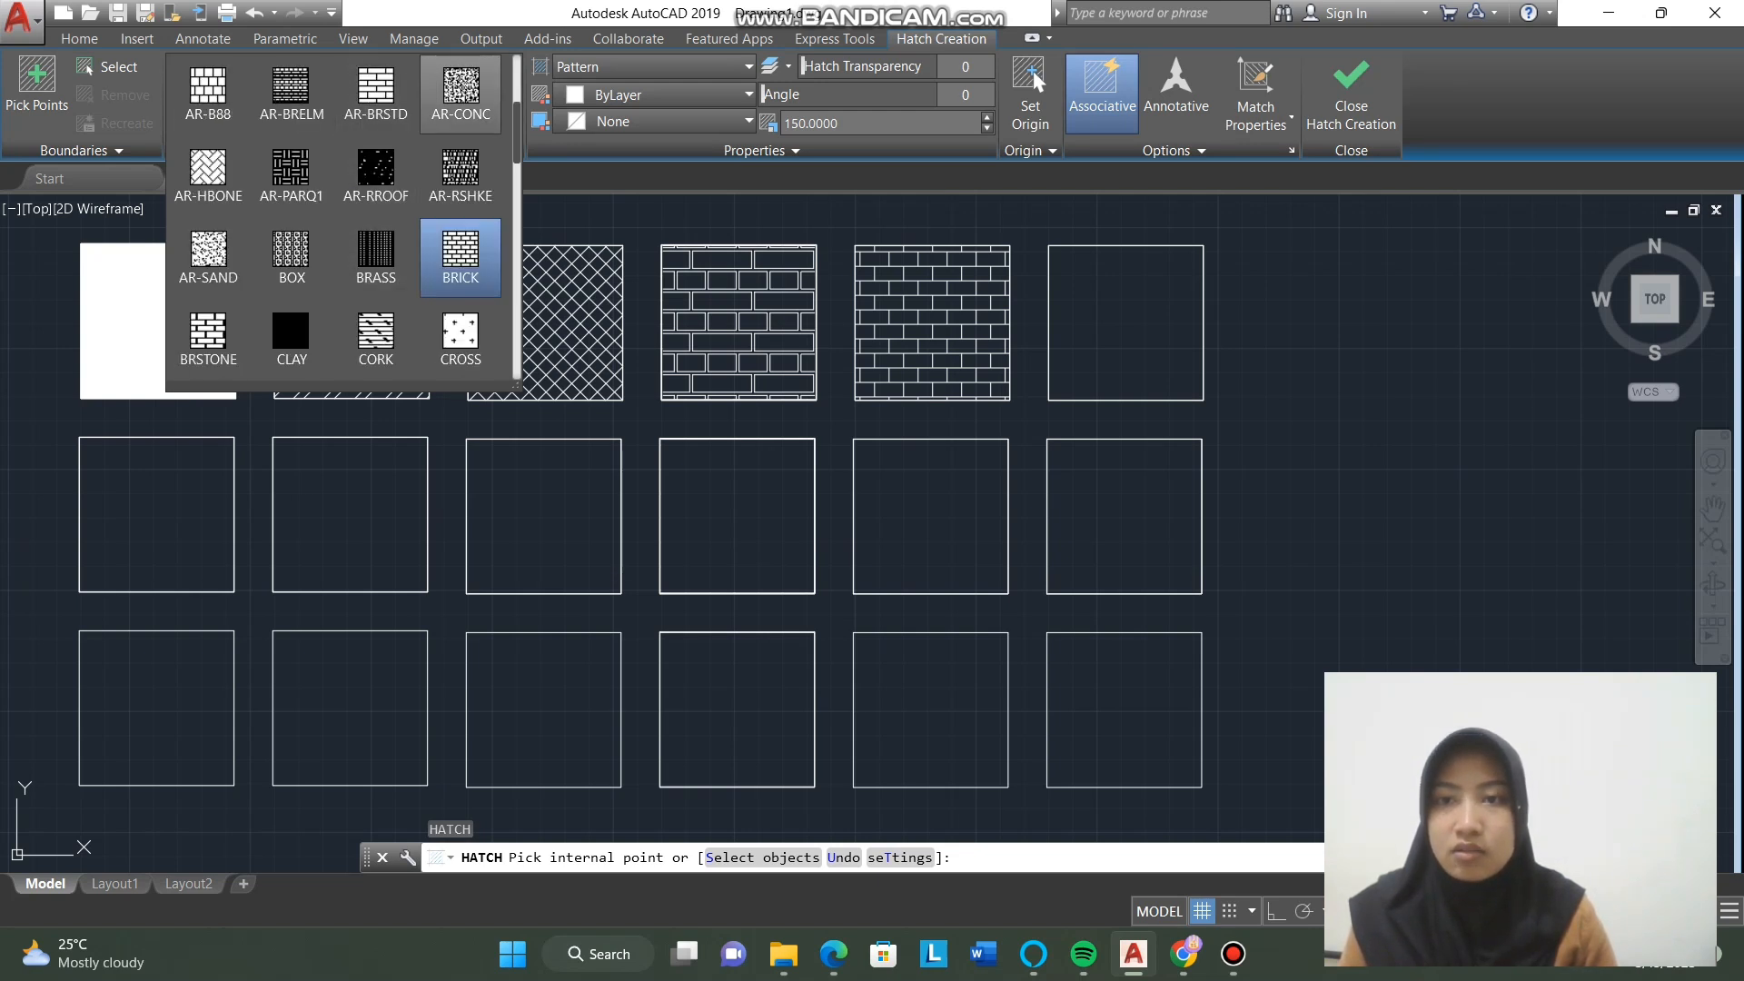
click(460, 91)
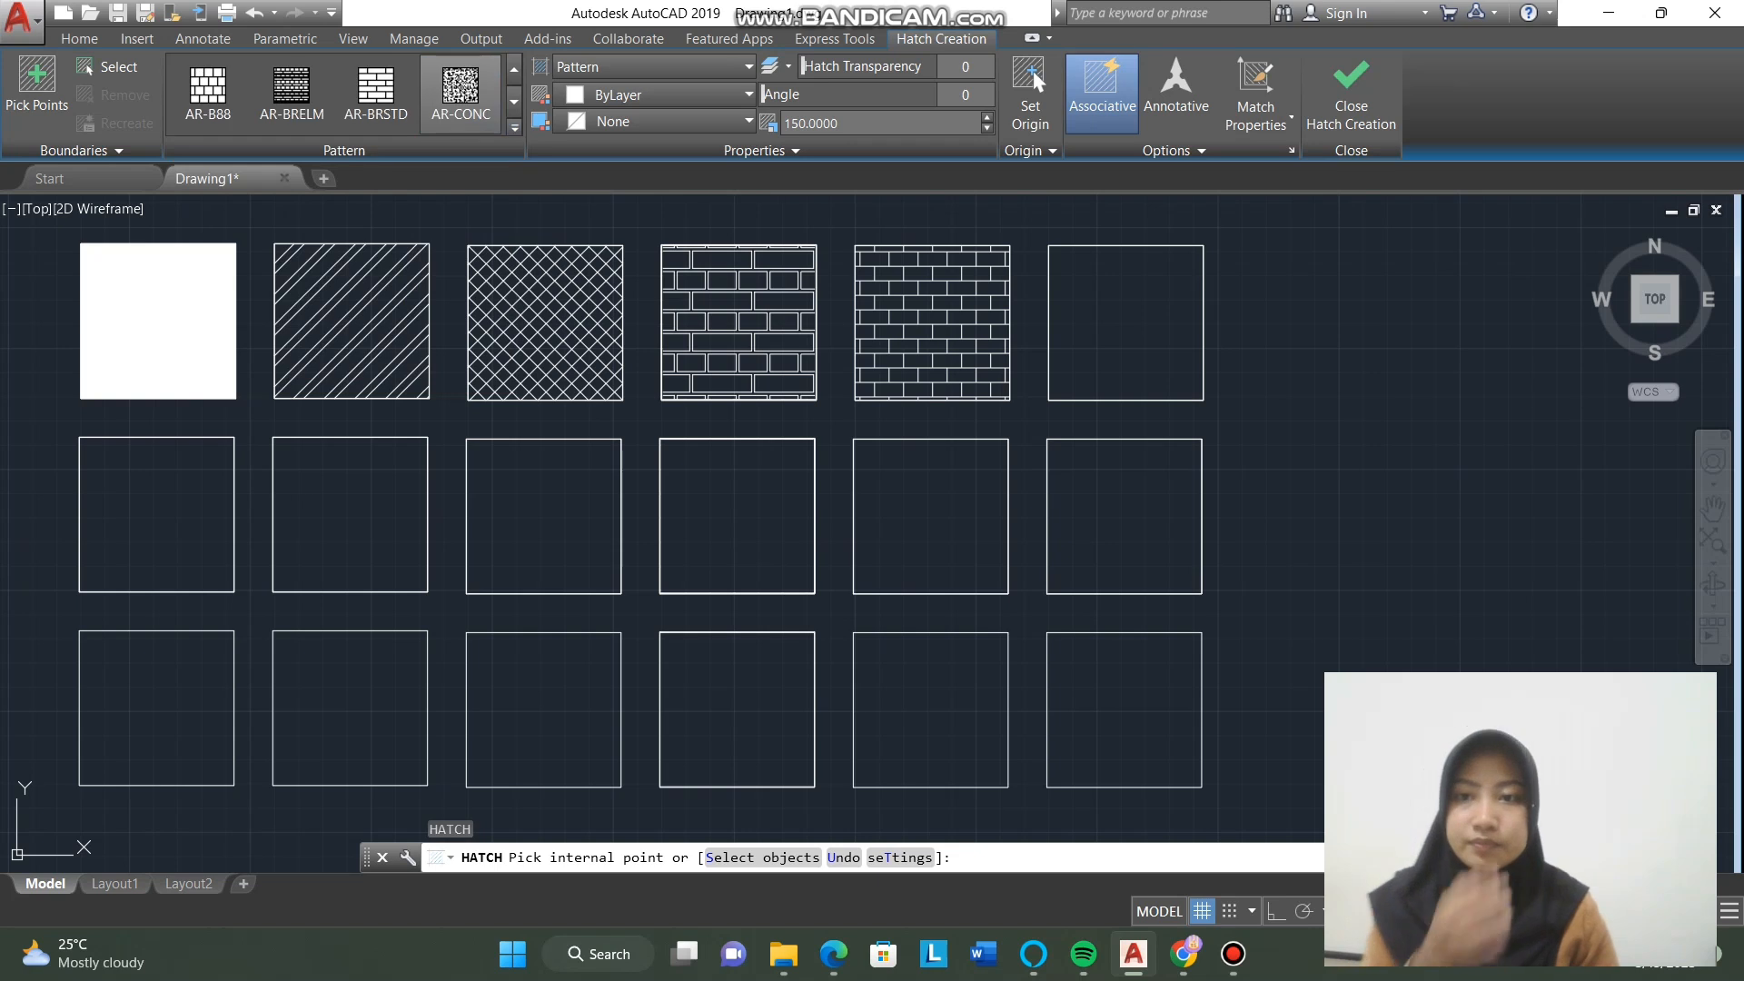
click(1144, 327)
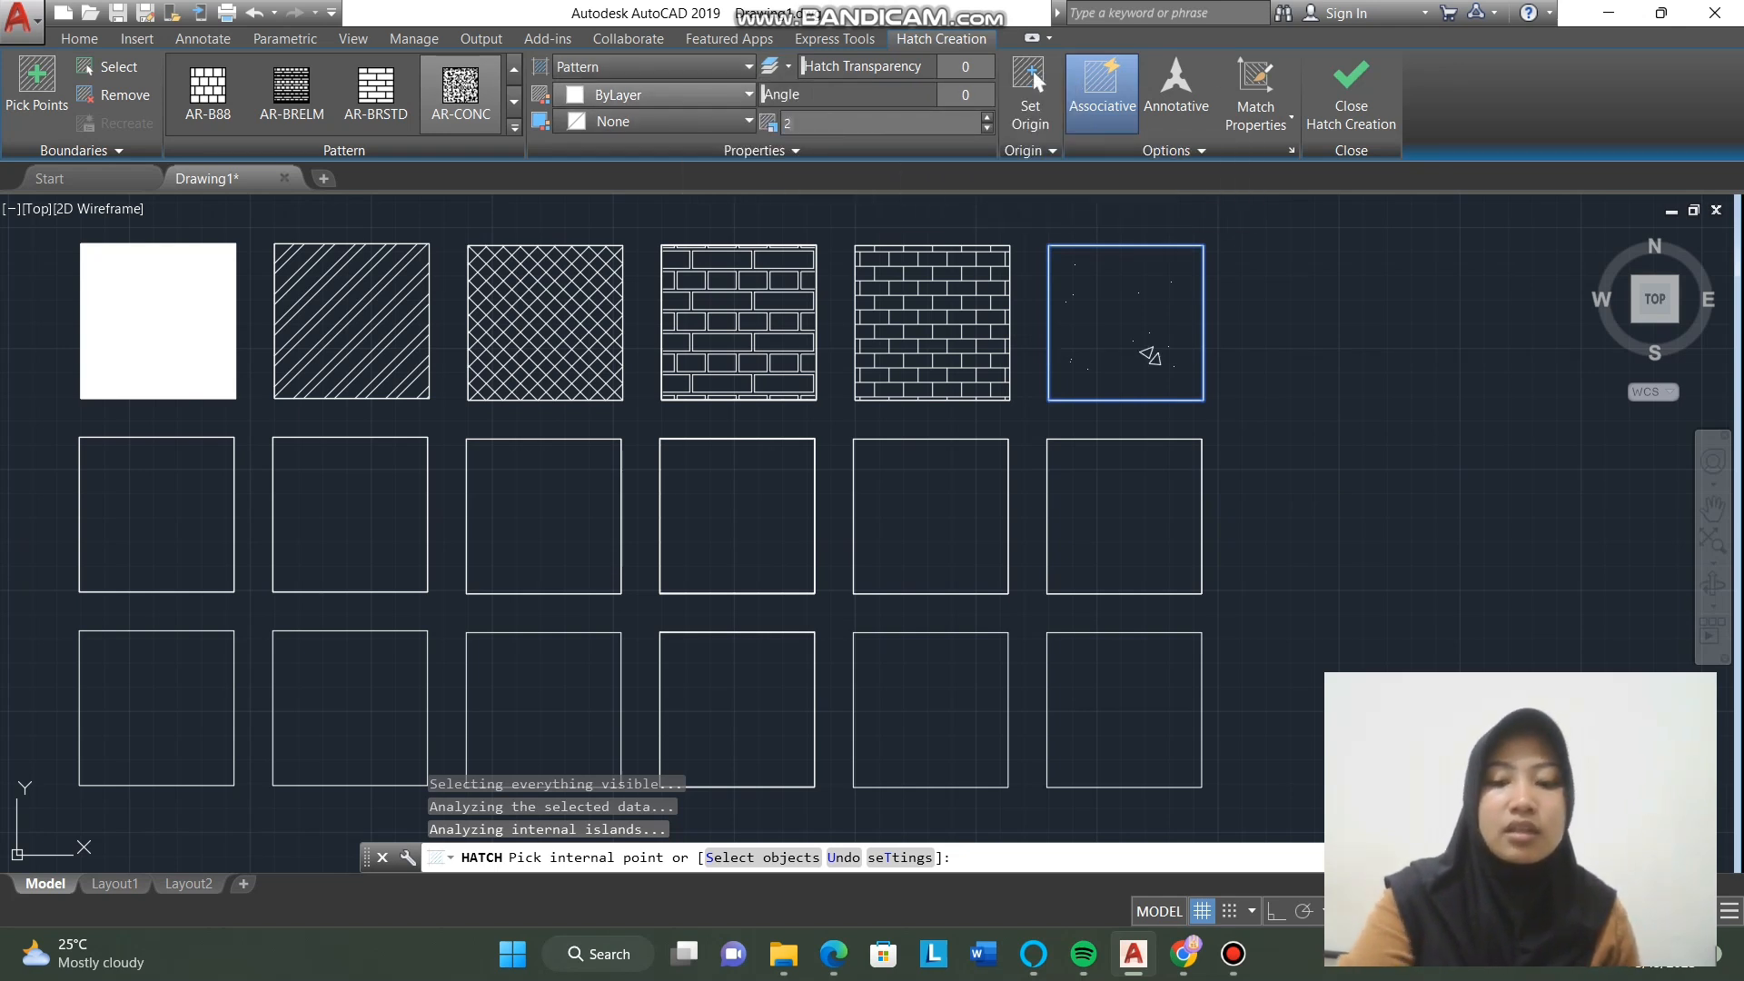
text(0)
key(Return)
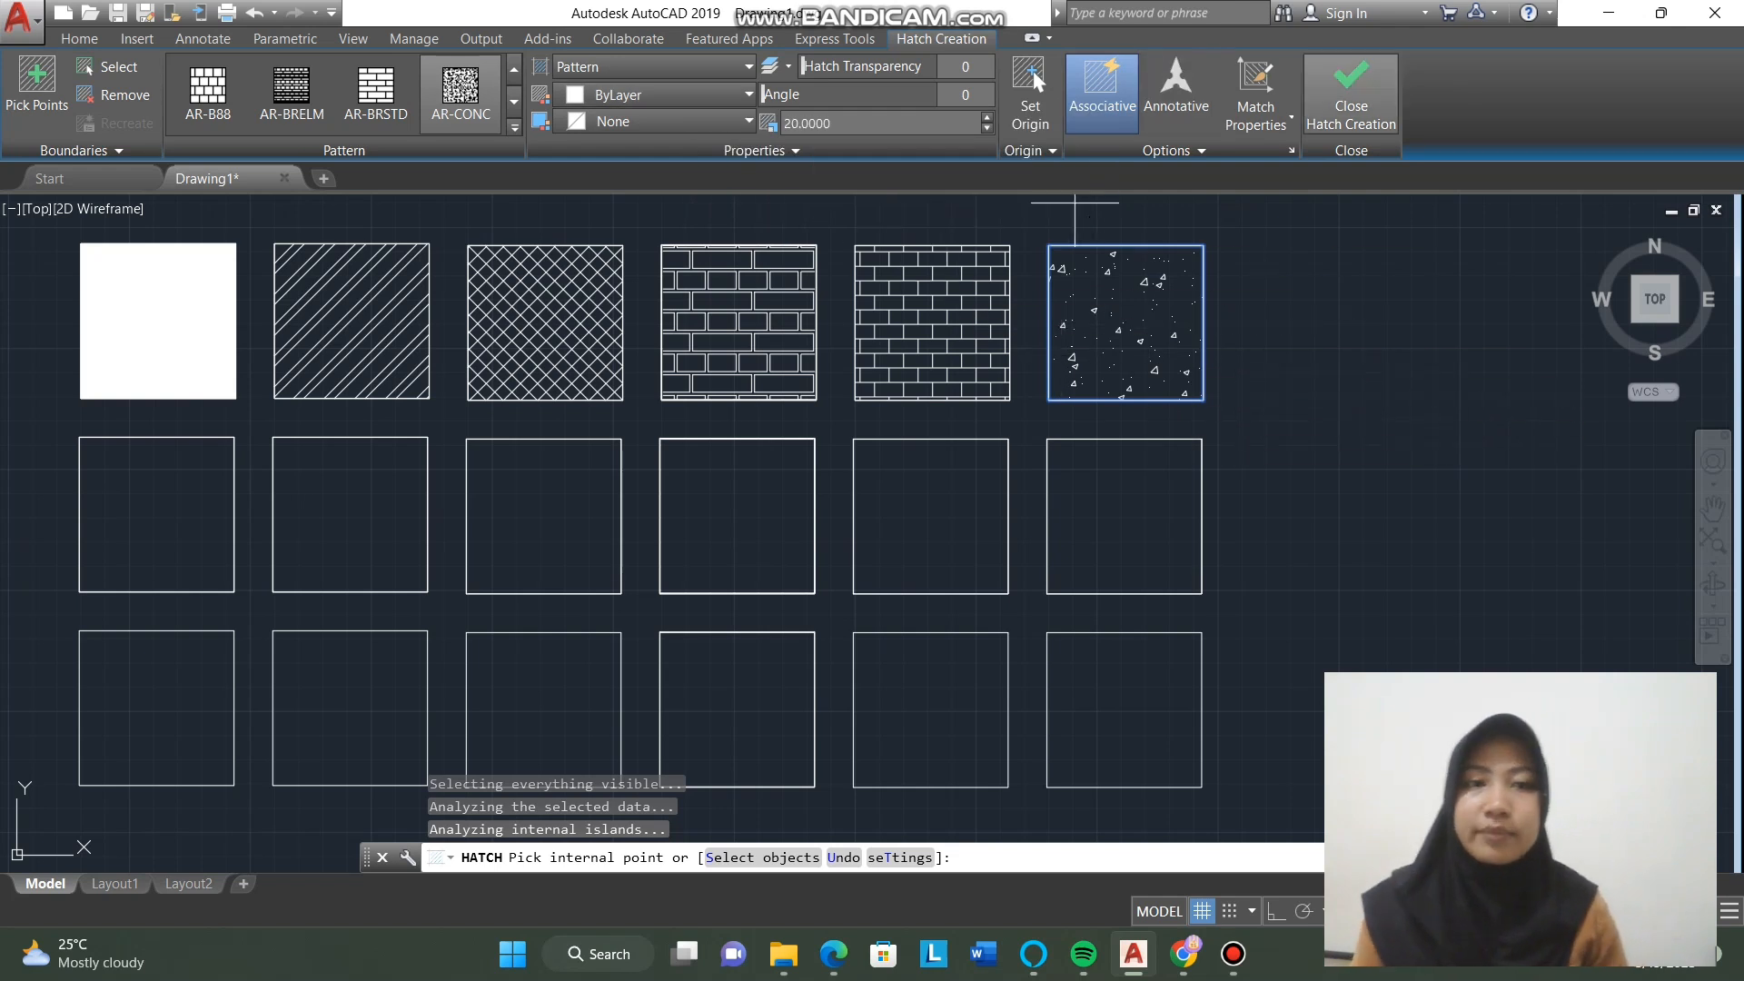
key(Return)
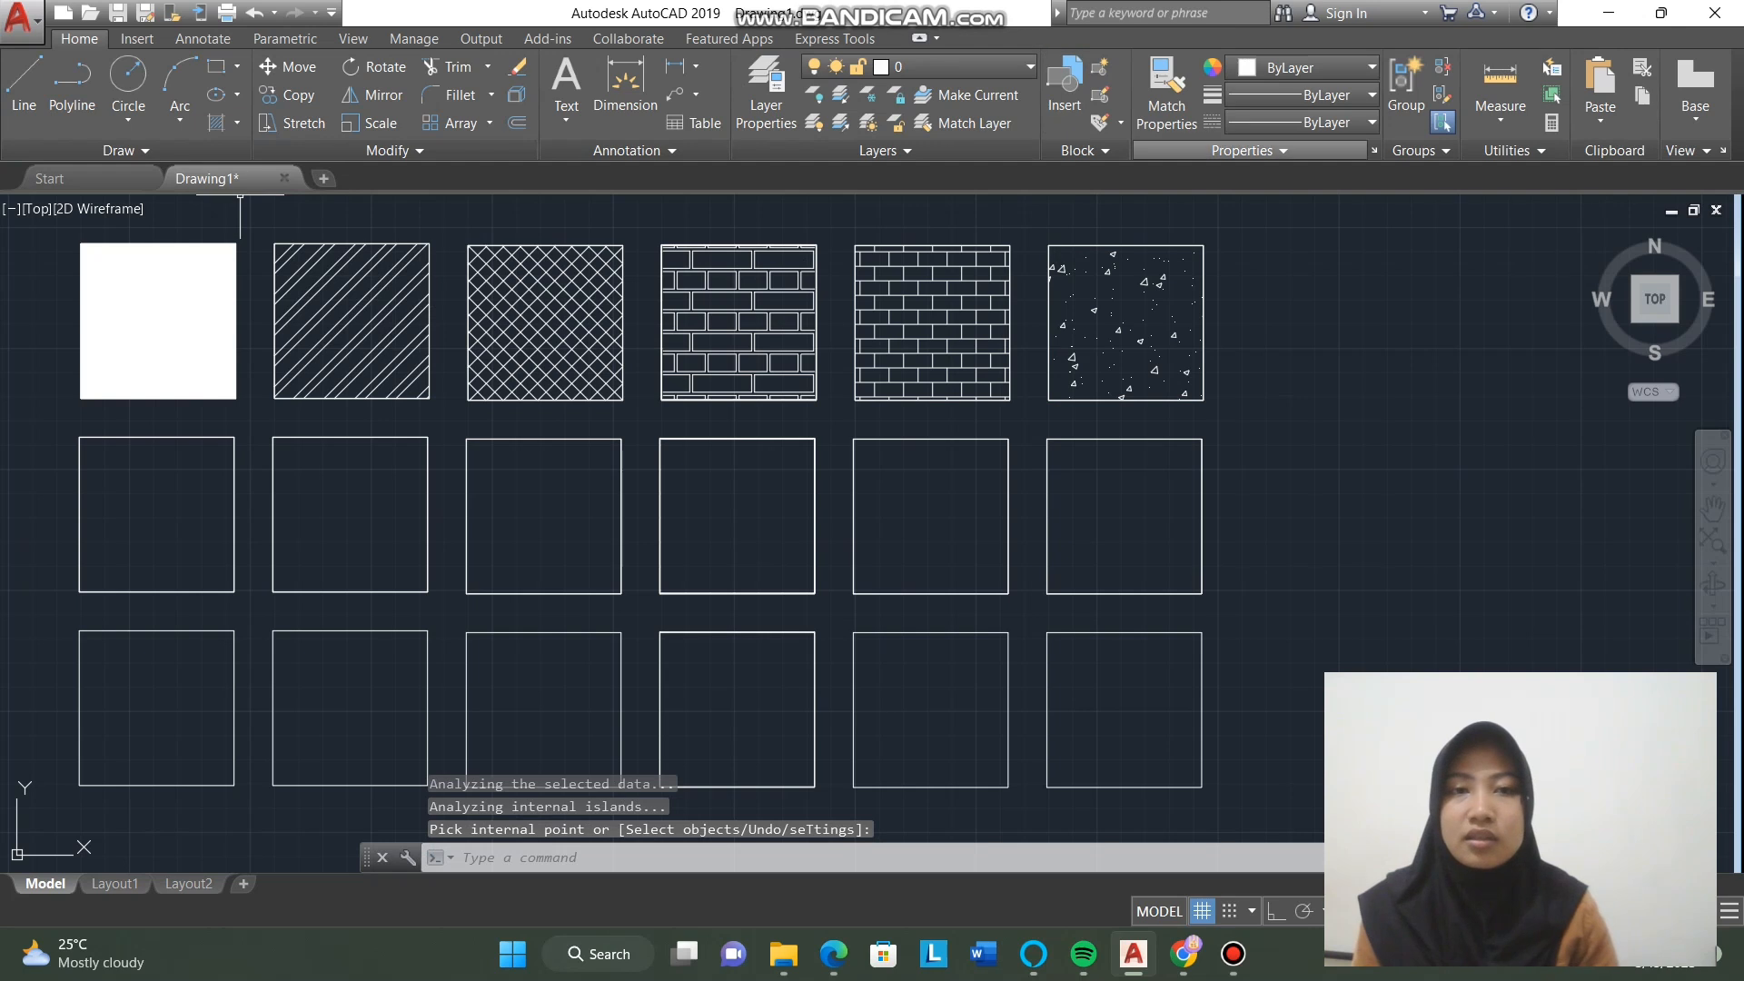
Step: Hatch the first square of the middle row with the AR-HBONE pattern at a scale of 10
key(Return)
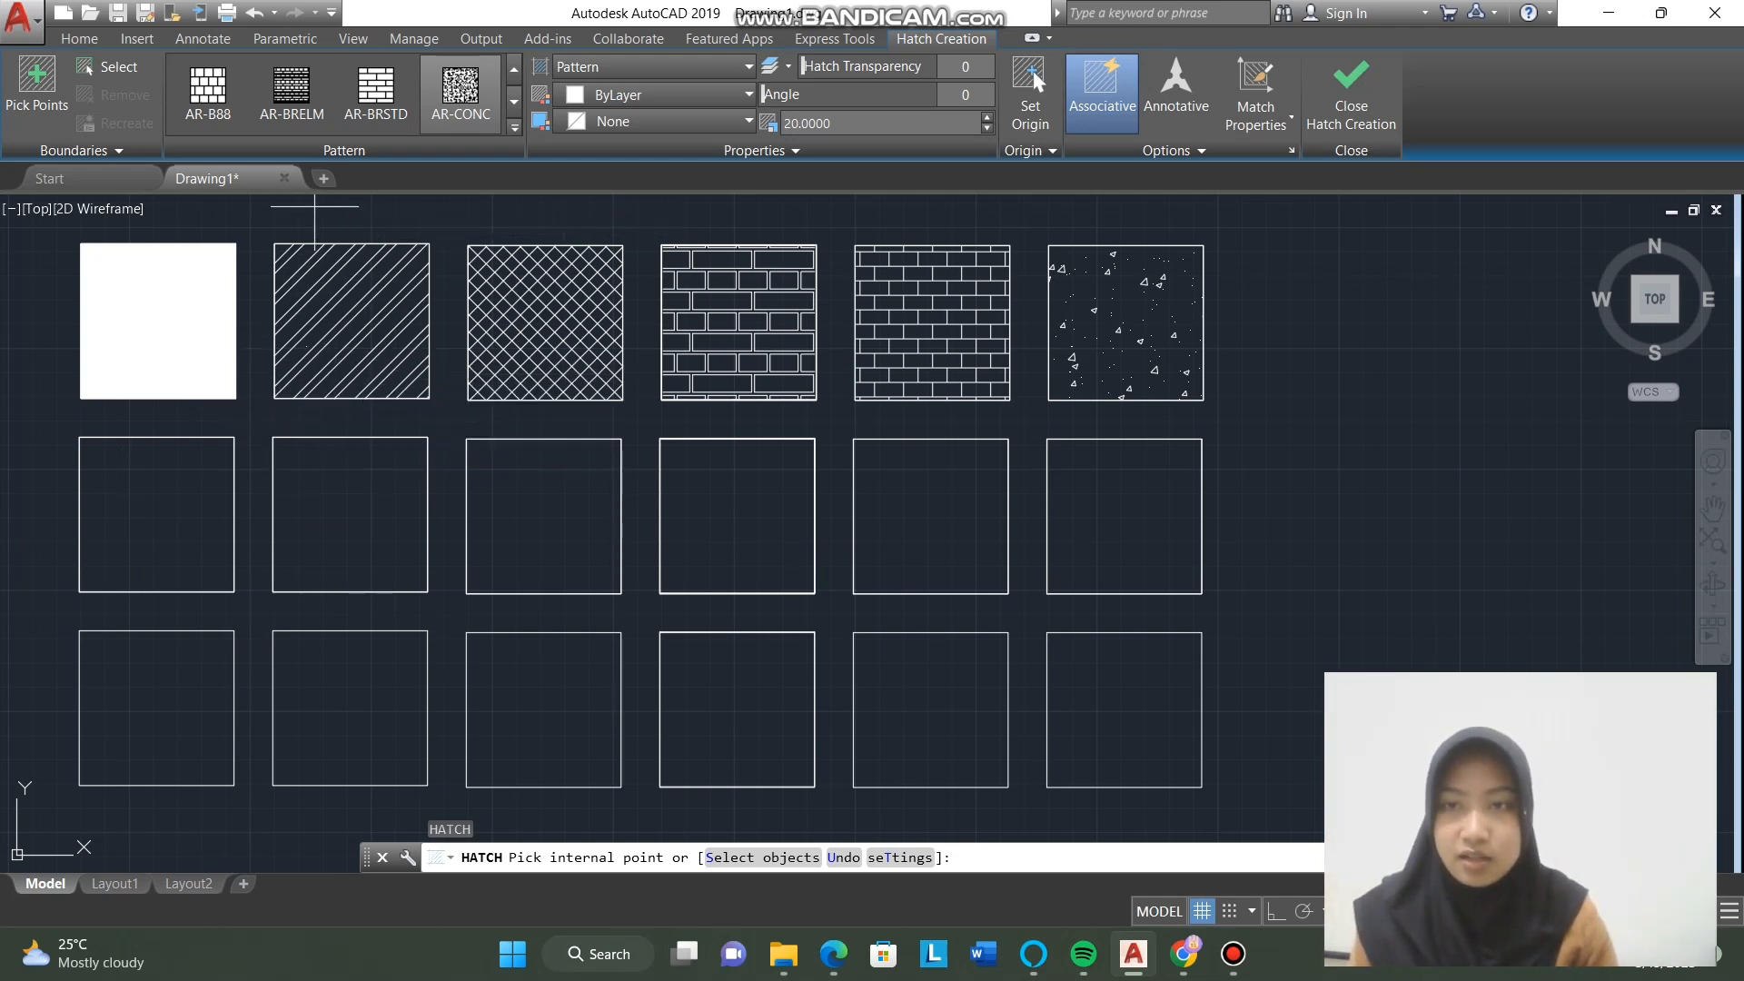
click(514, 127)
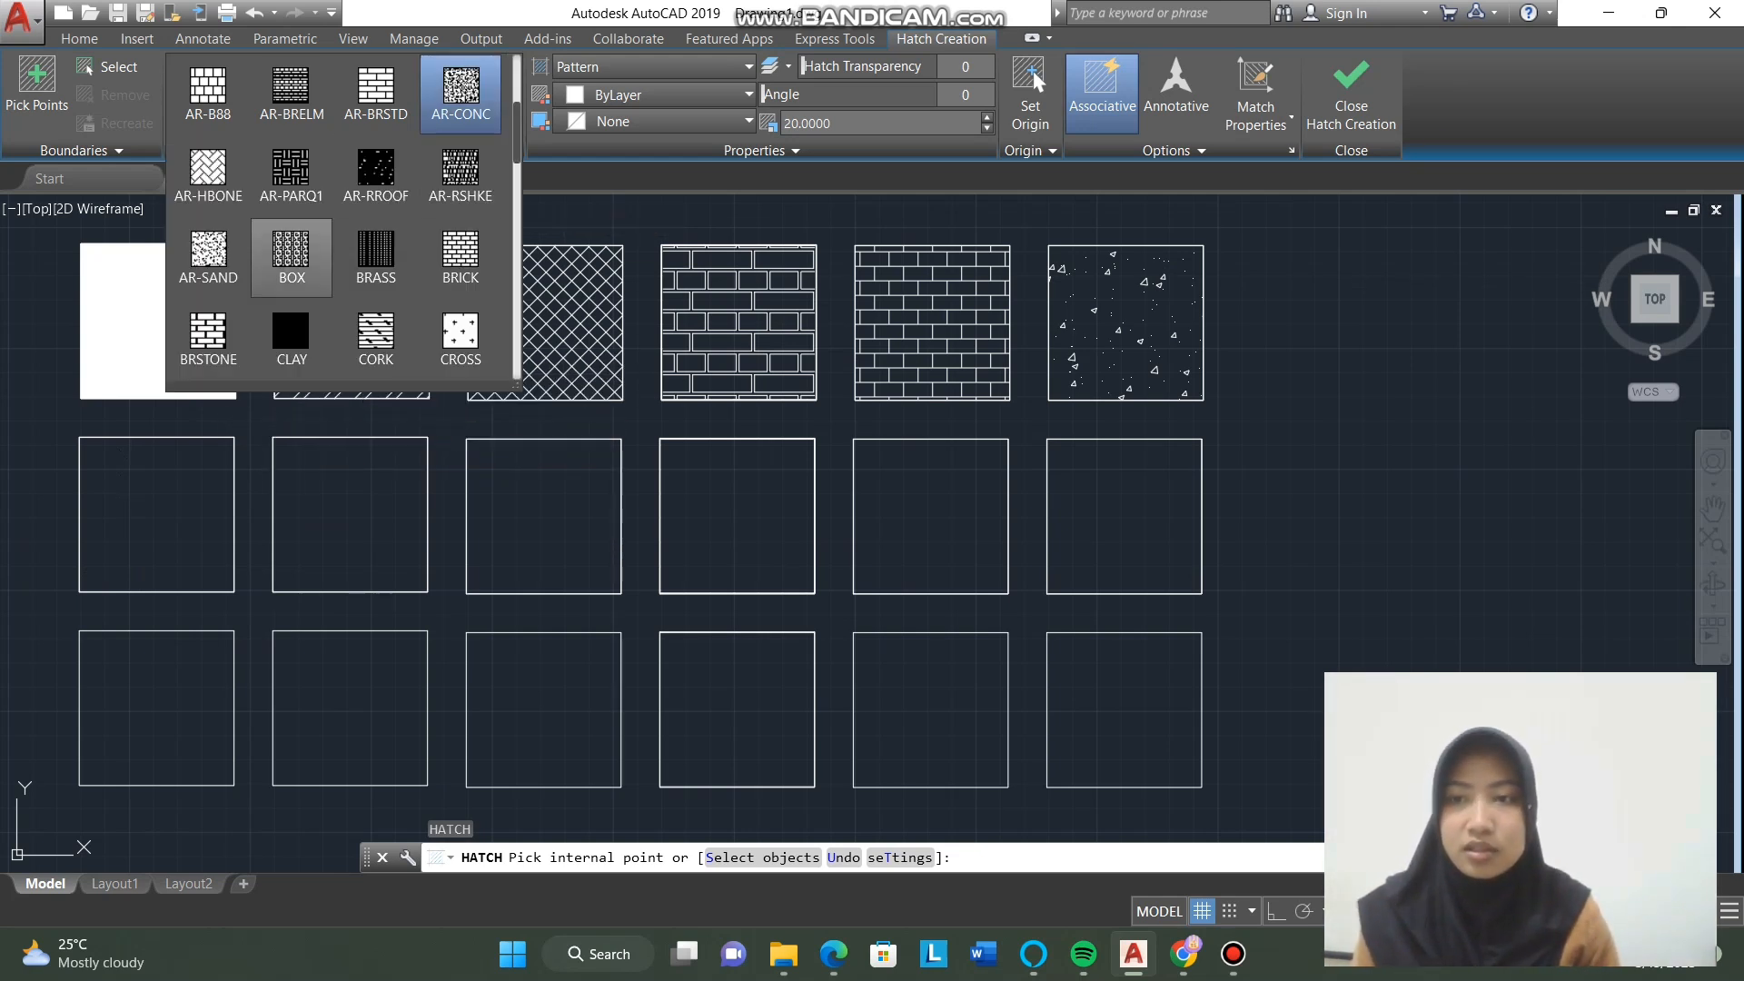
click(208, 172)
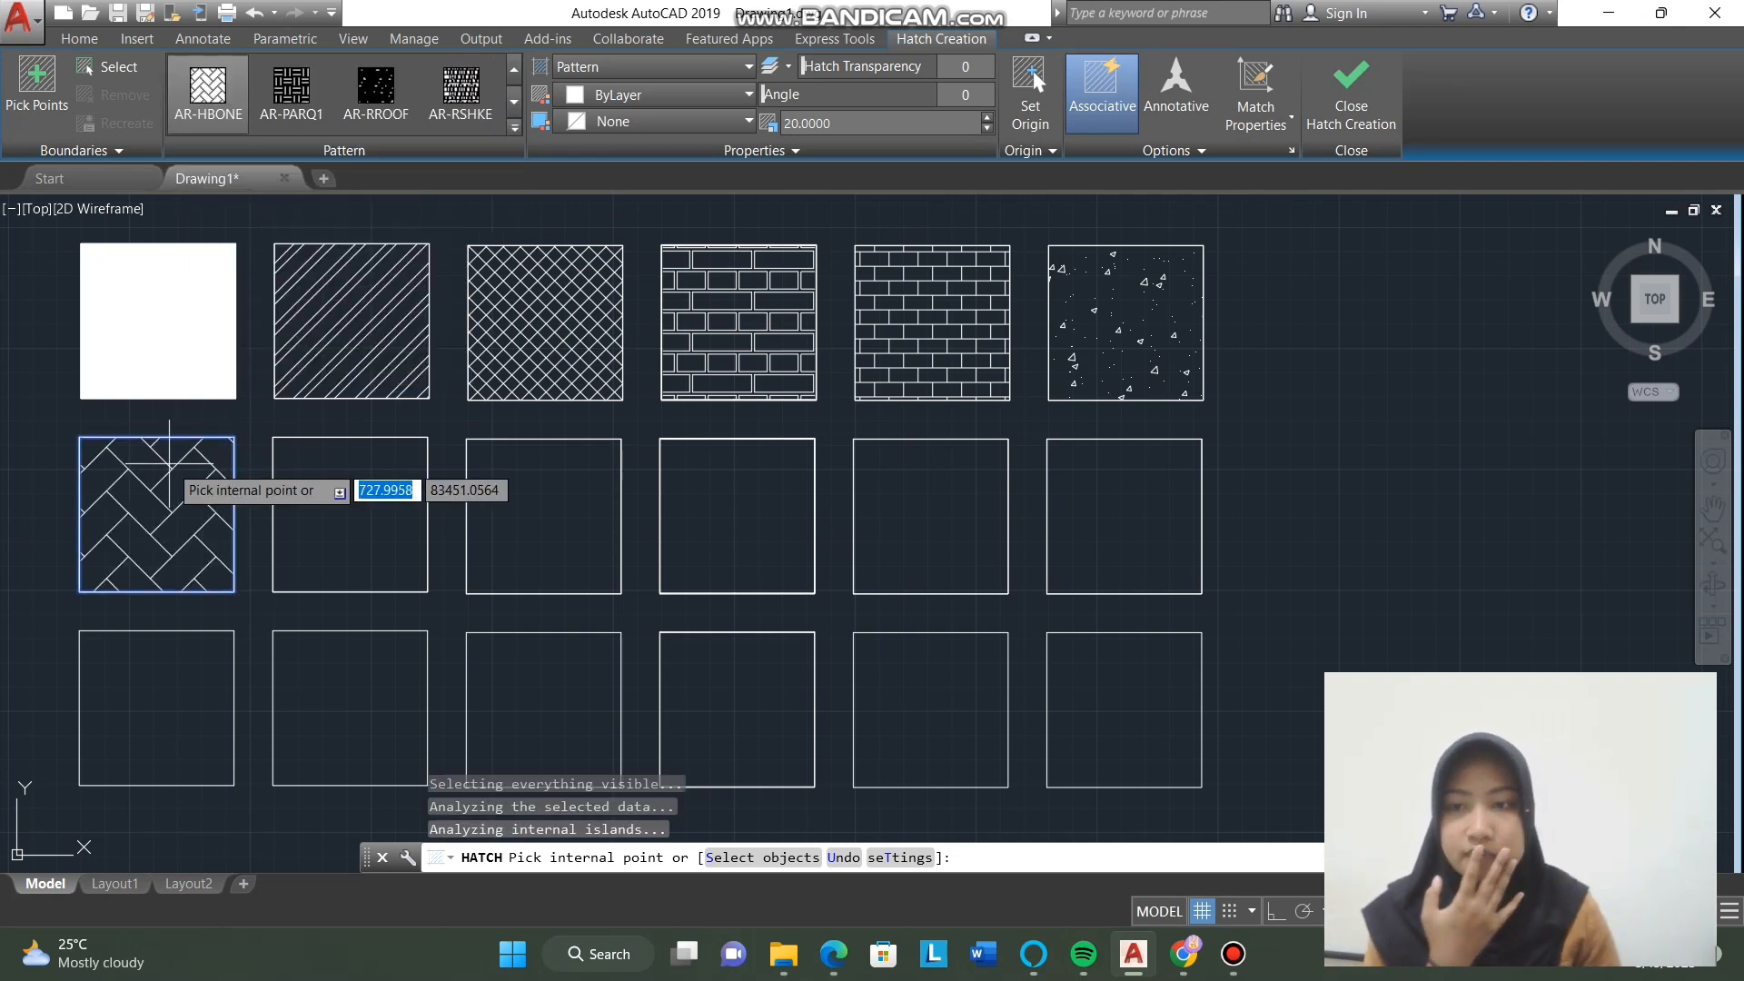
click(169, 464)
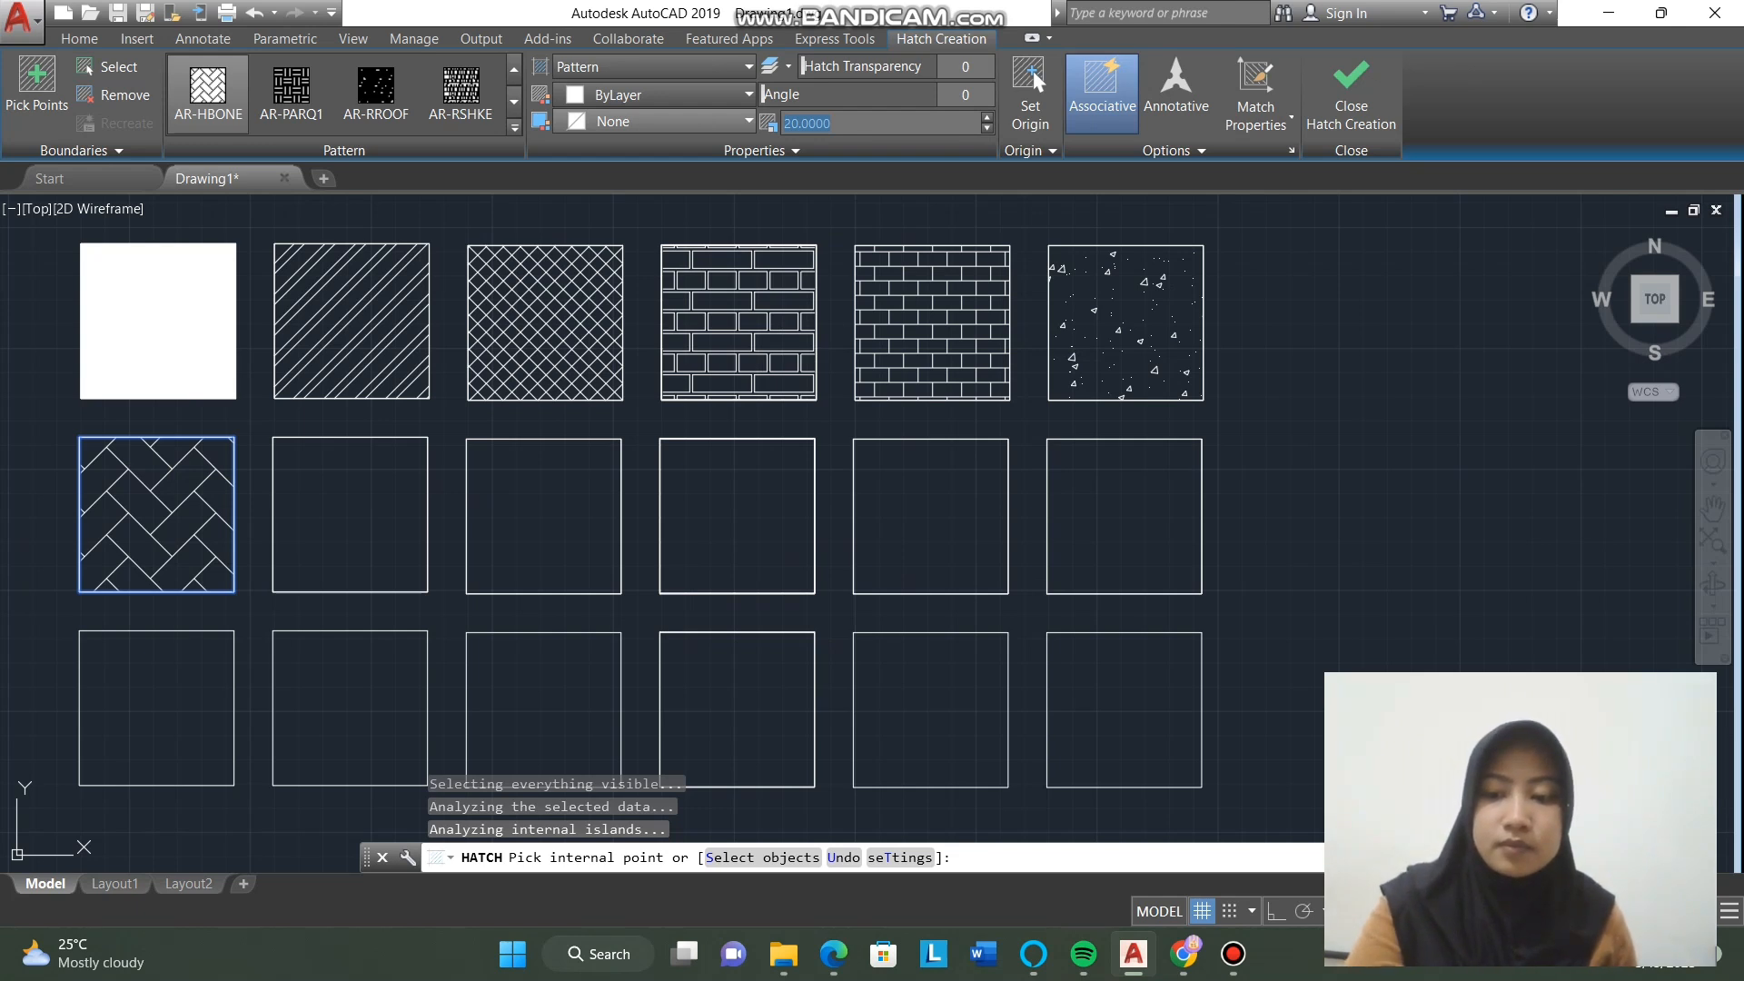
key(Return)
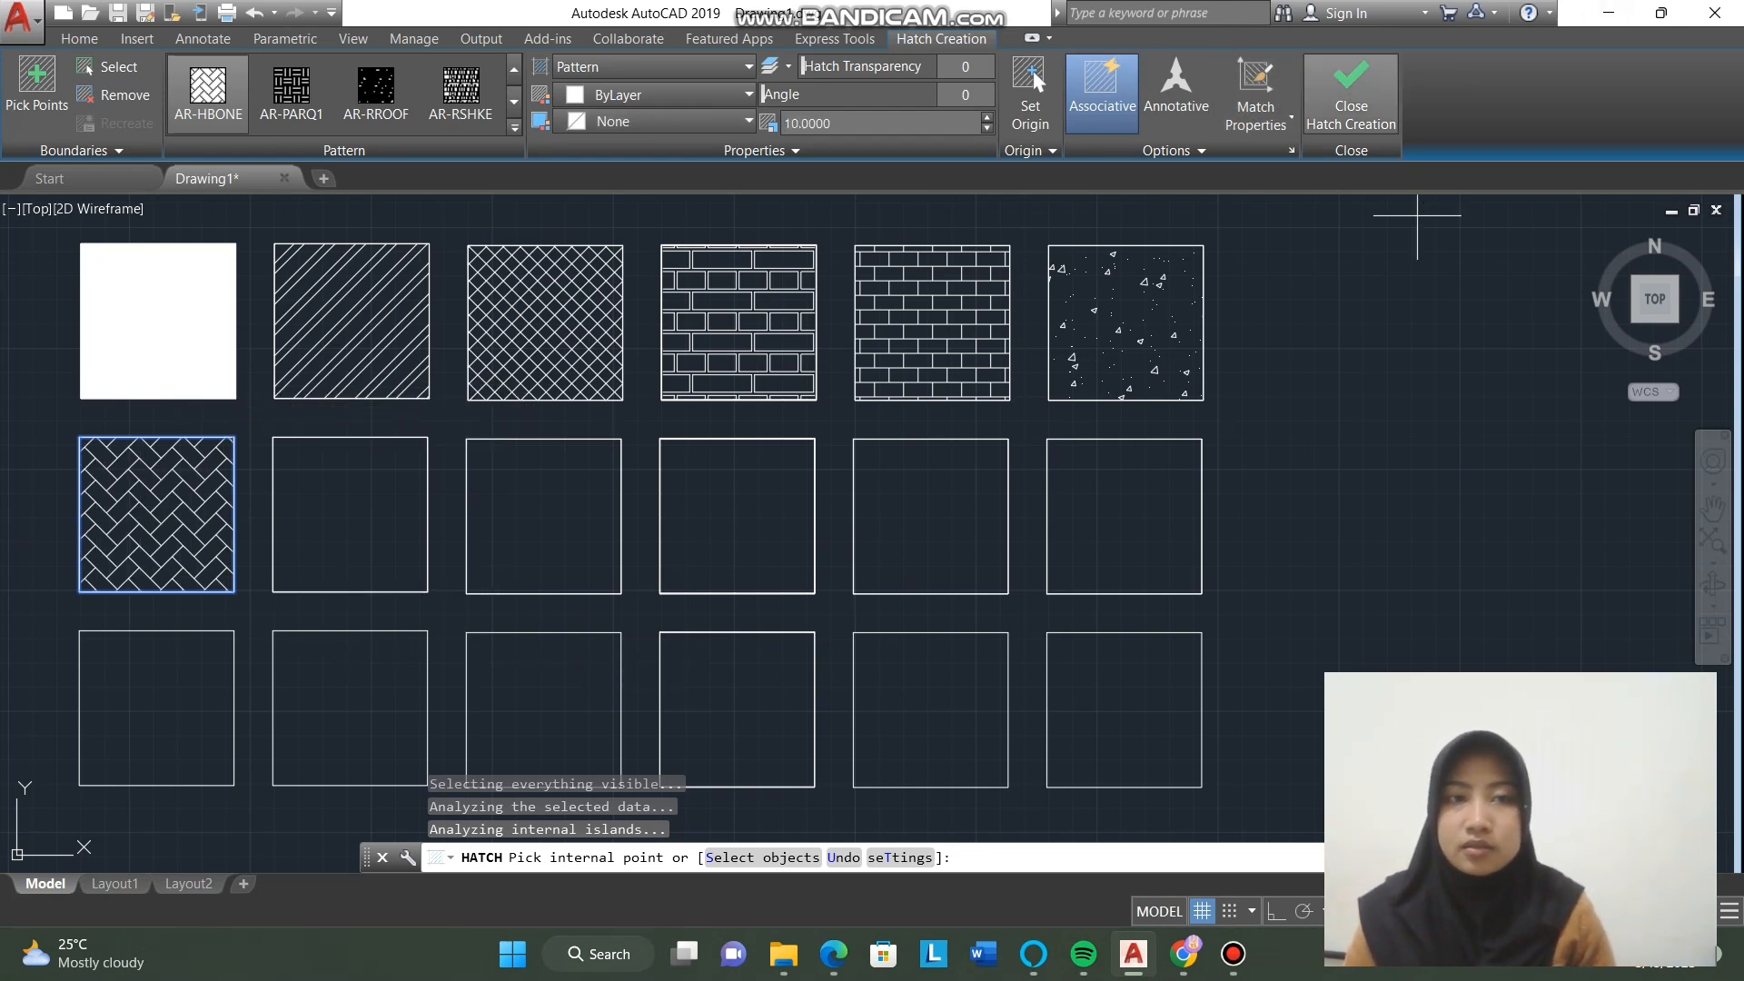
key(Return)
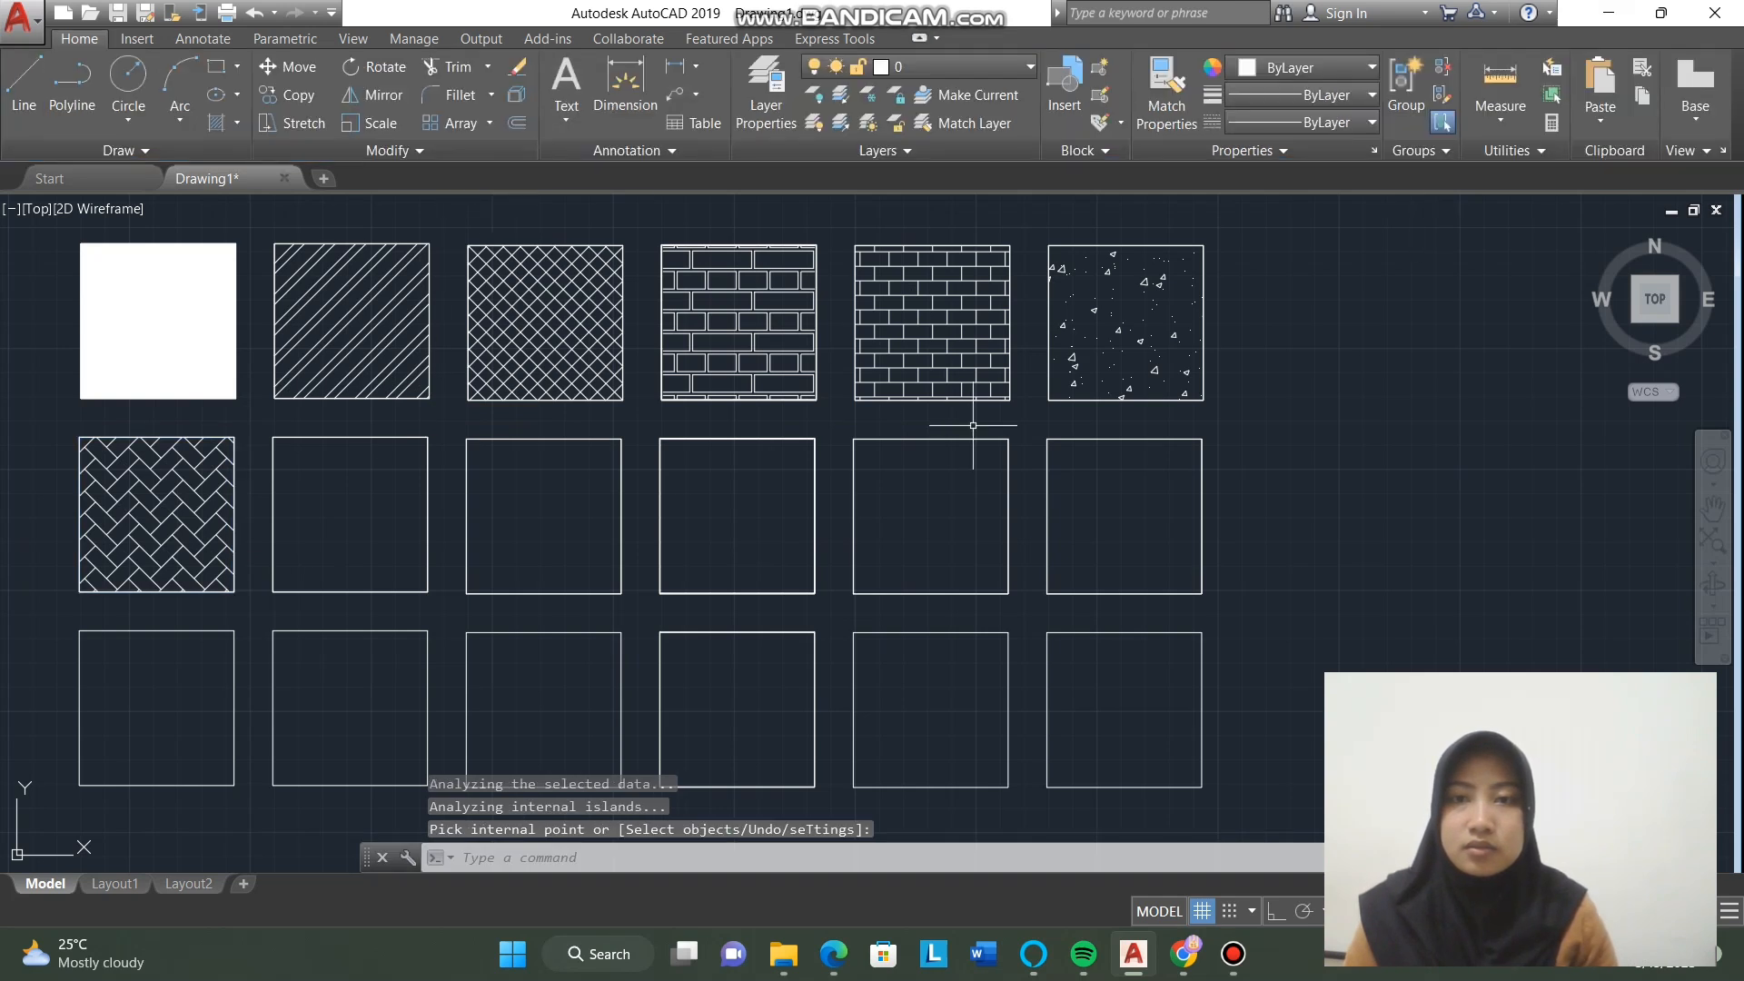
Step: Hatch the second square of the middle row with the AR-PARQ1 pattern
scroll(965, 458, down, 2)
scroll(963, 456, up, 2)
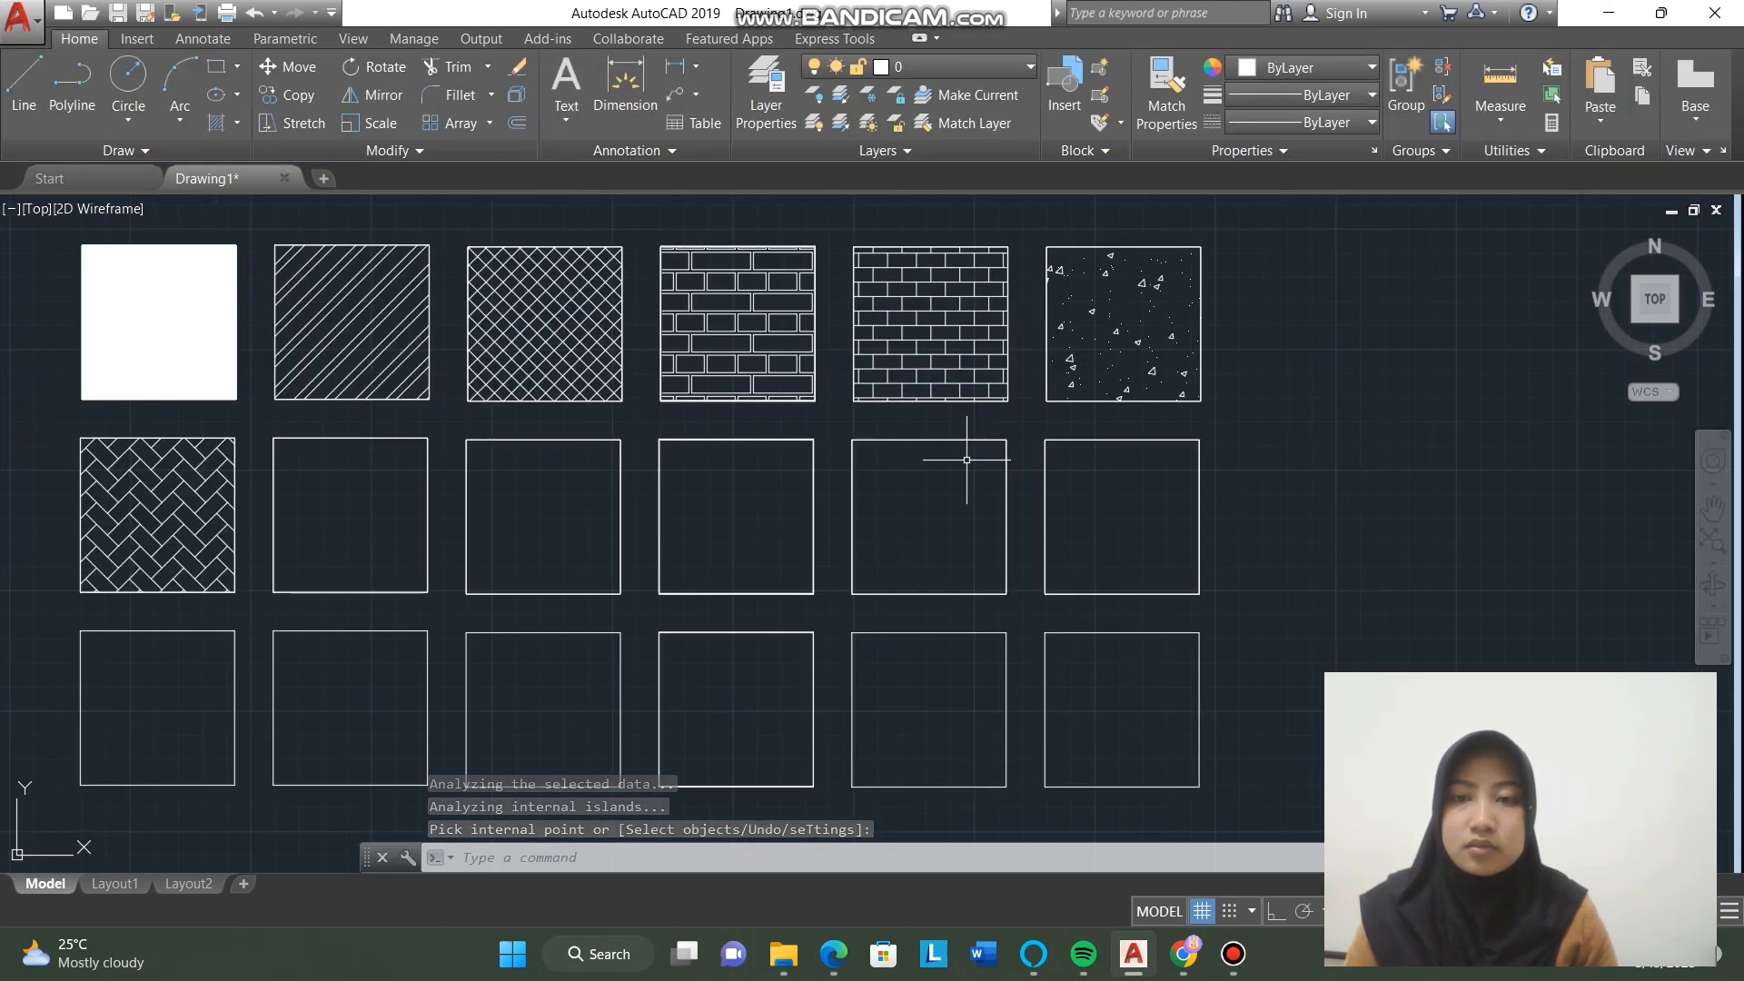
key(Return)
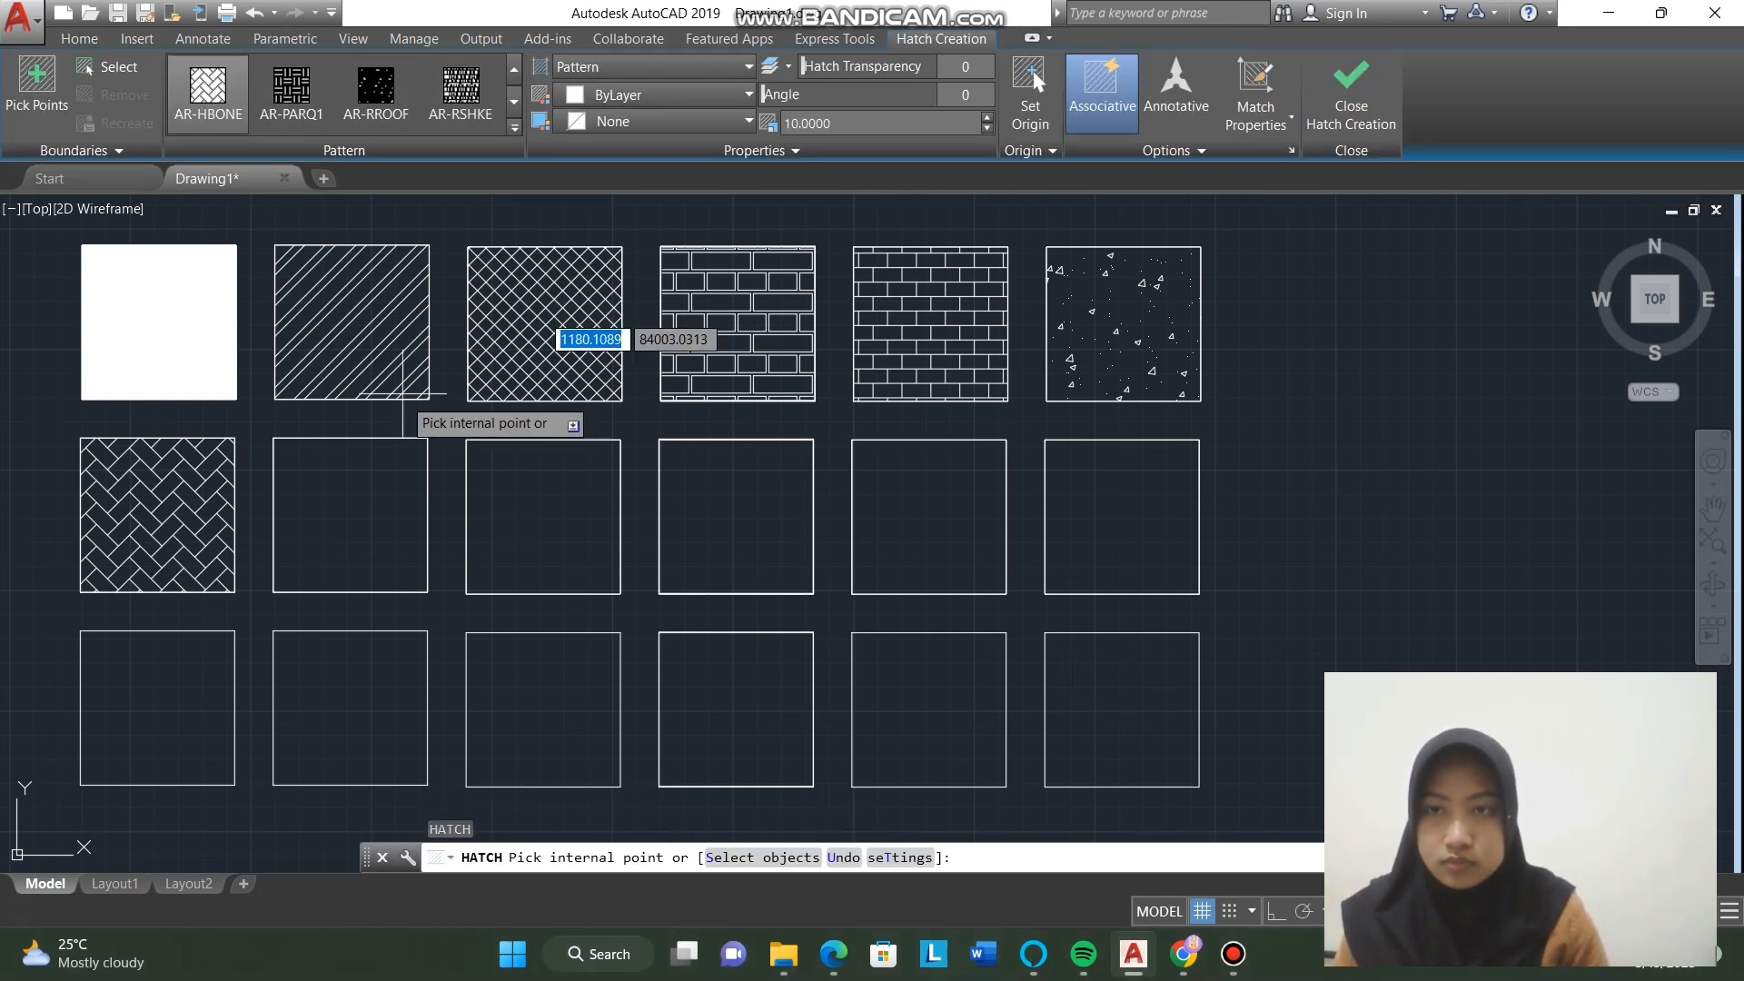
click(368, 545)
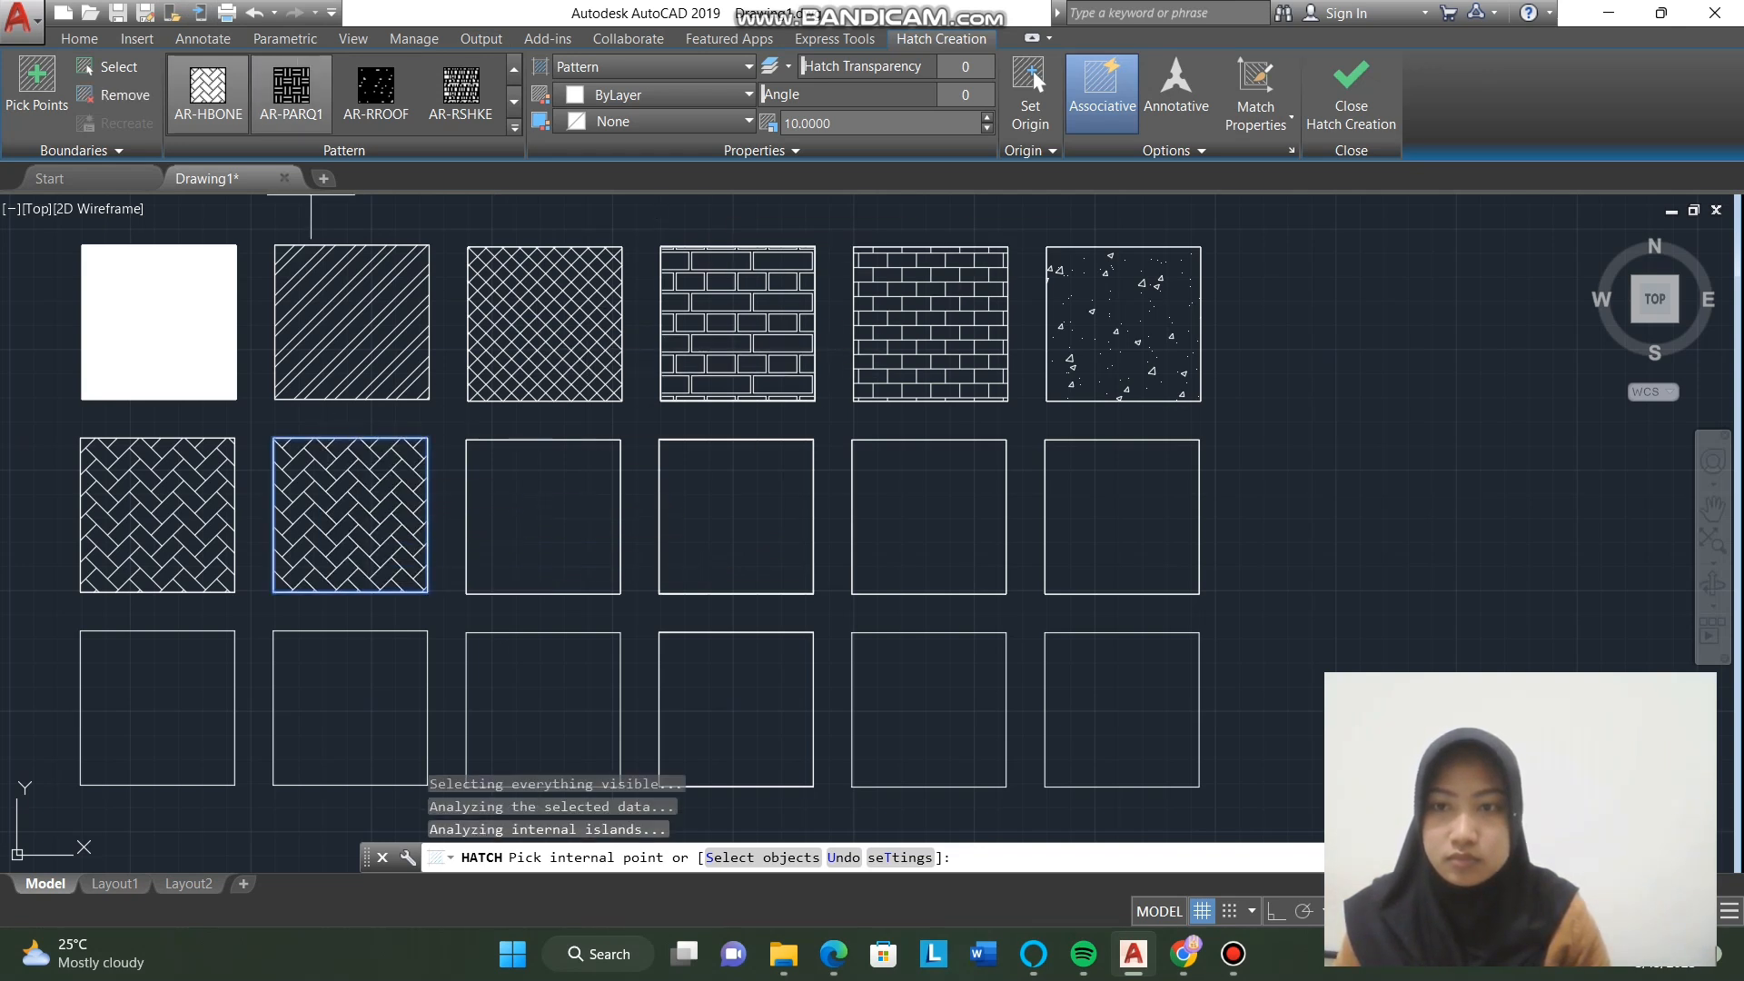
click(291, 91)
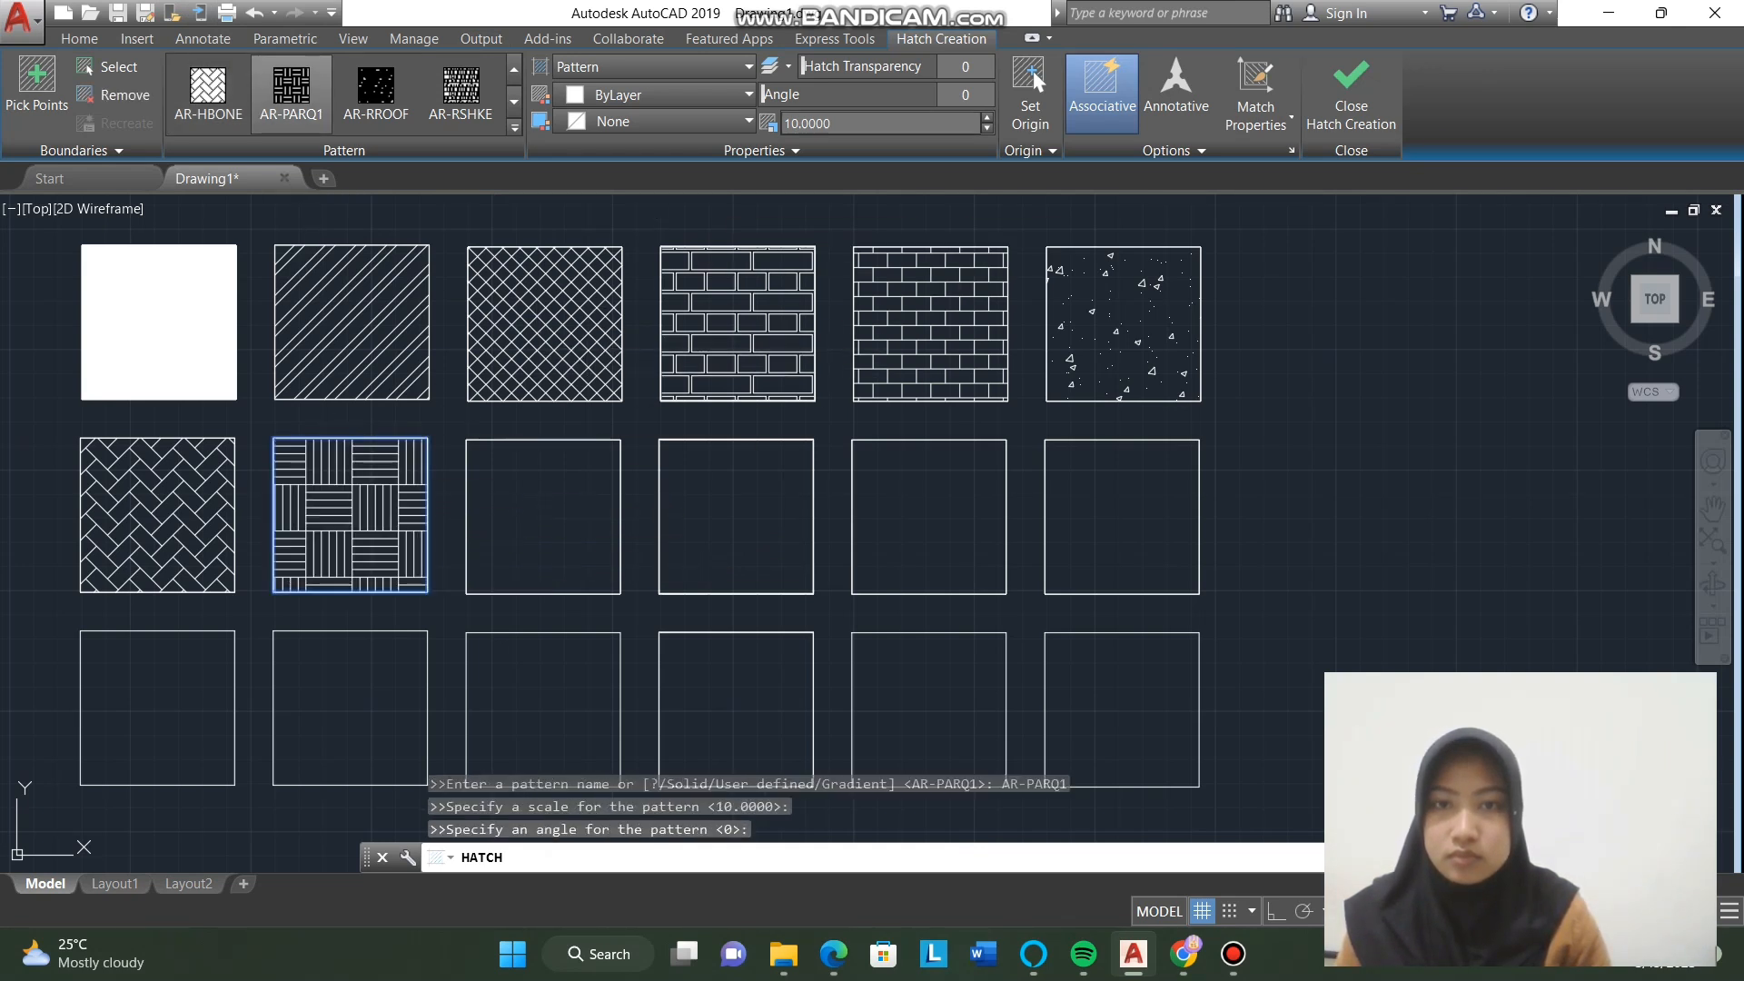
Step: Adjust the AR-PARQ1 hatch scale, trying 50 before settling on 5, and finish the hatch
drag(833, 123, 746, 123)
text(50)
key(Return)
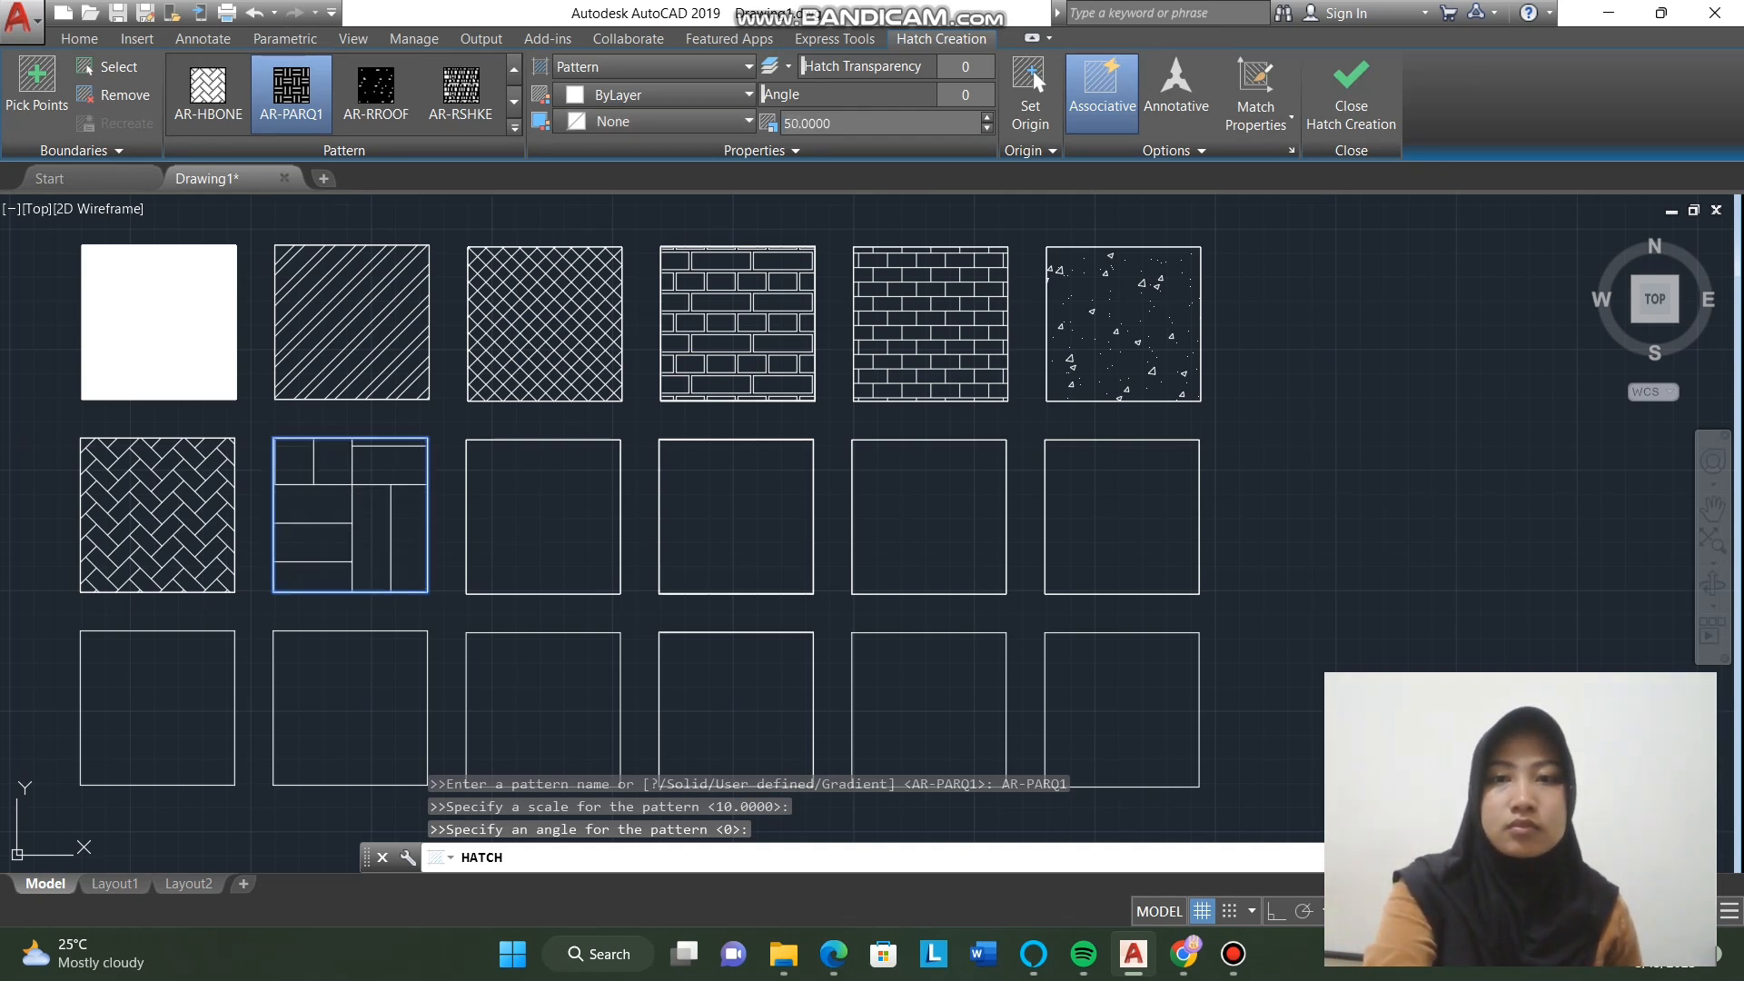
drag(833, 123, 758, 118)
text(5)
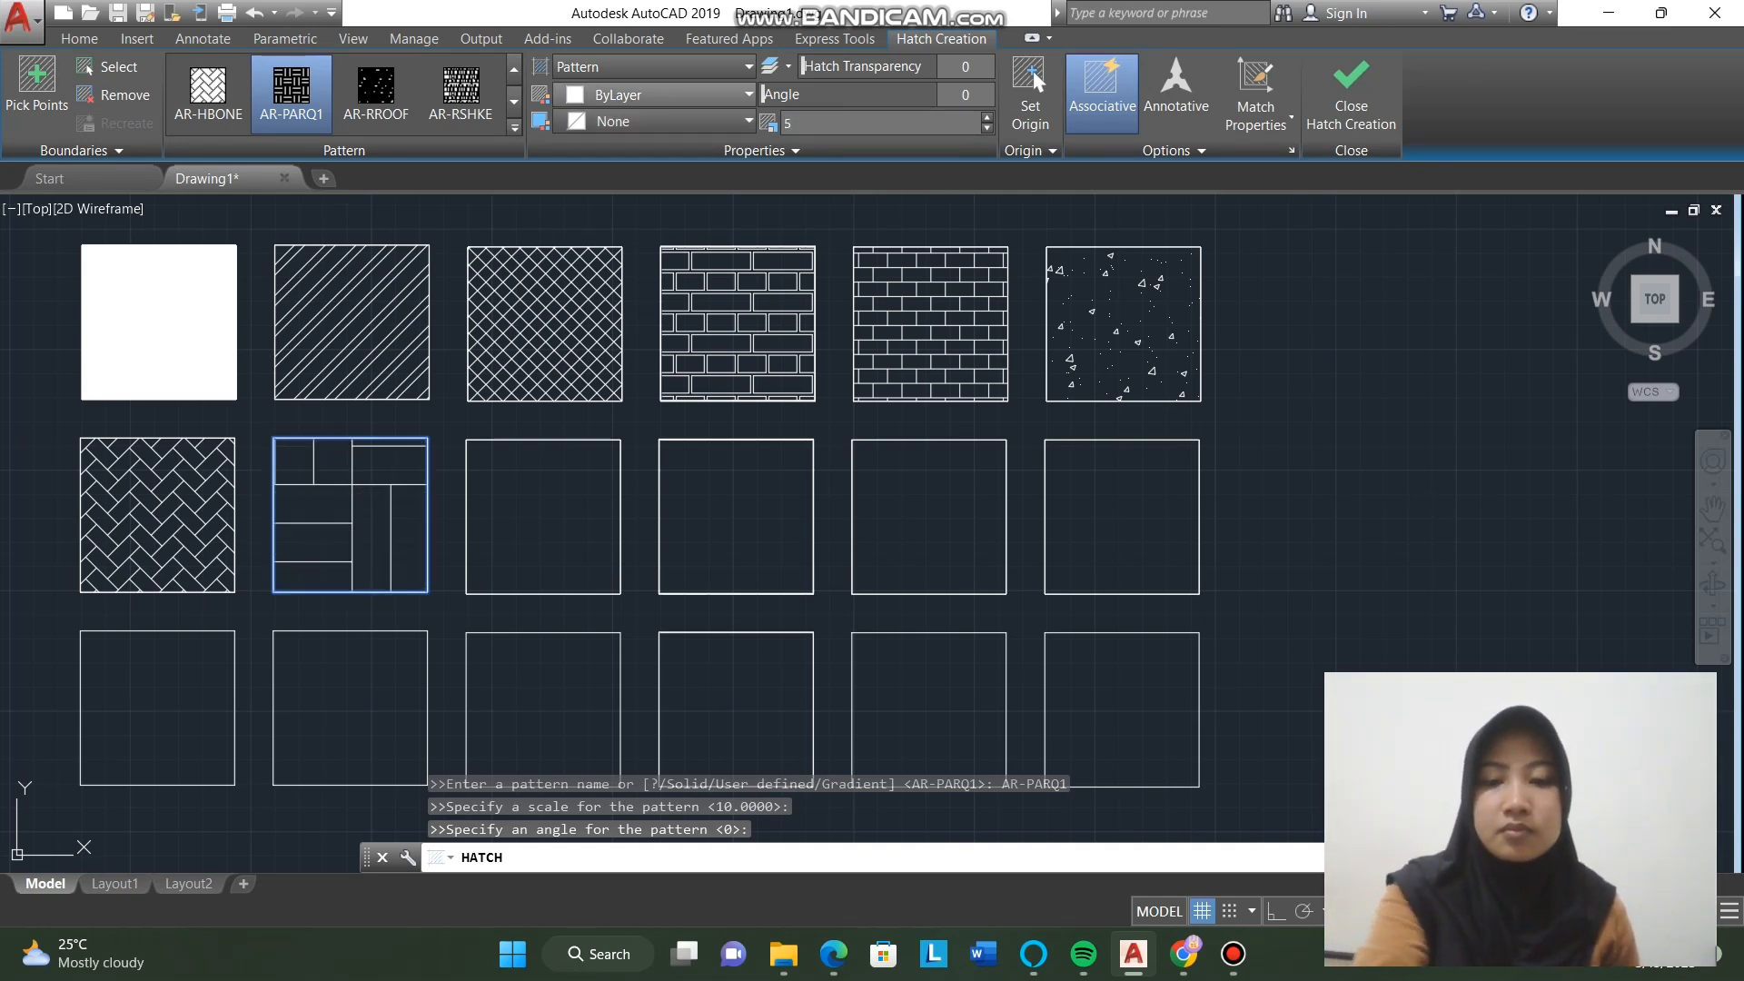
key(Return)
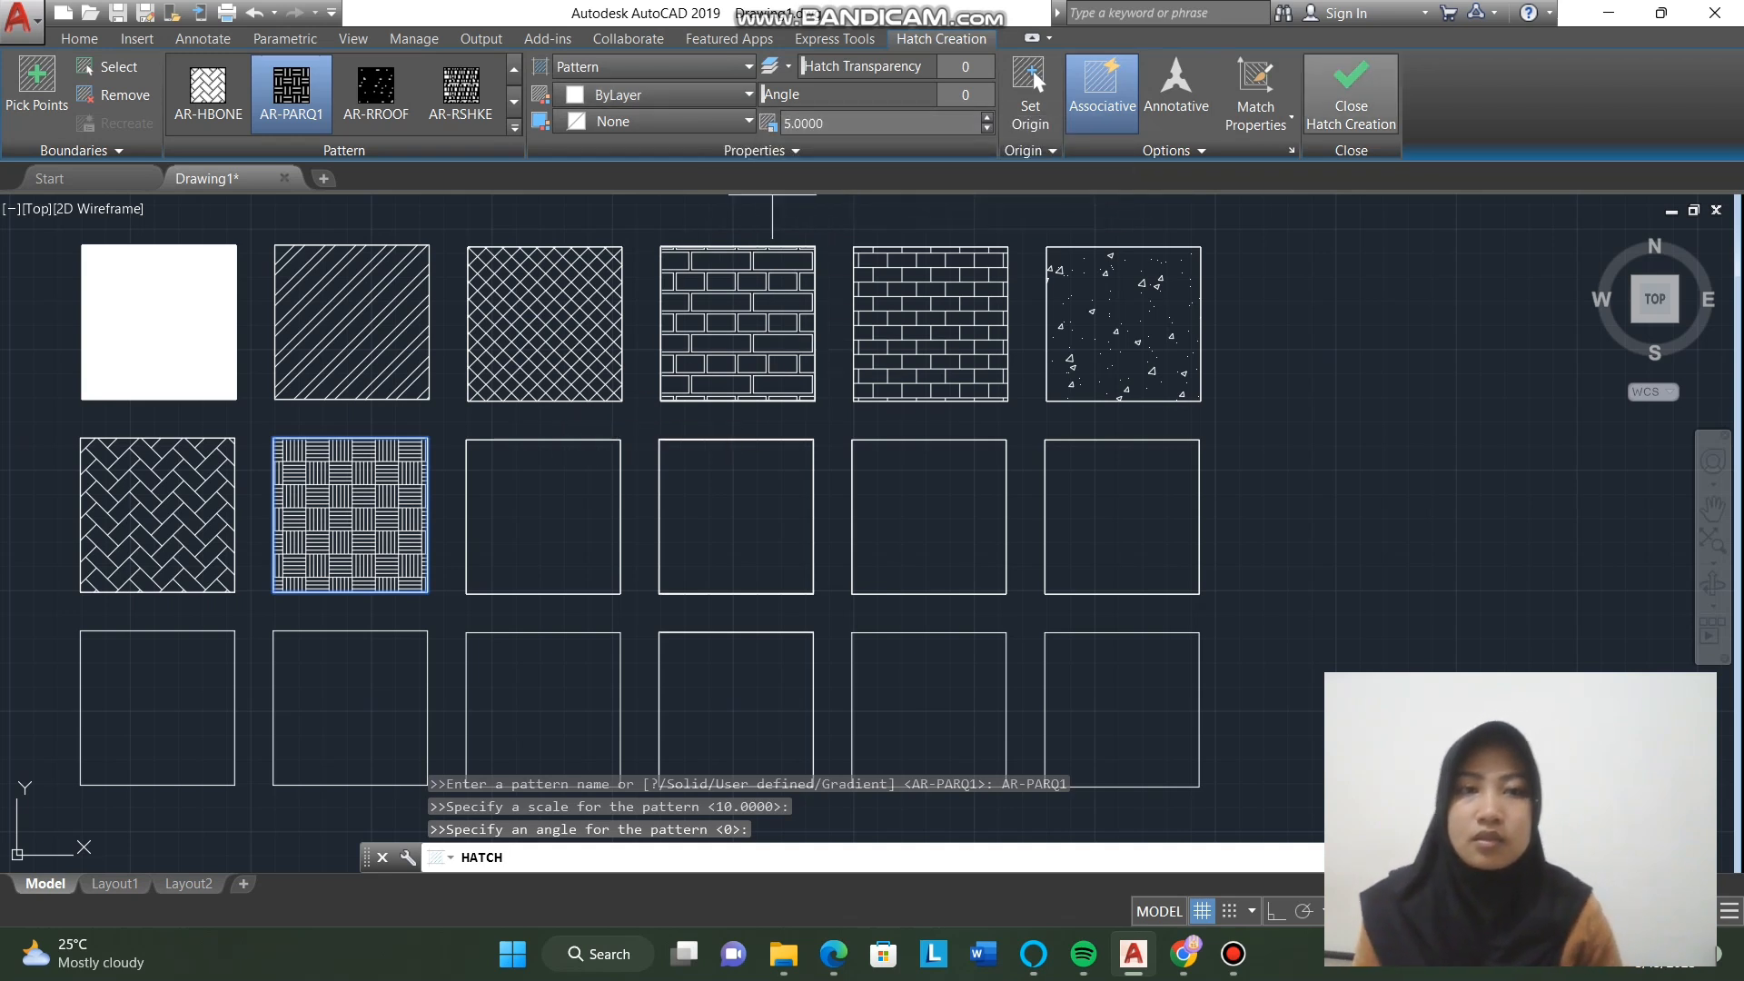
click(1351, 91)
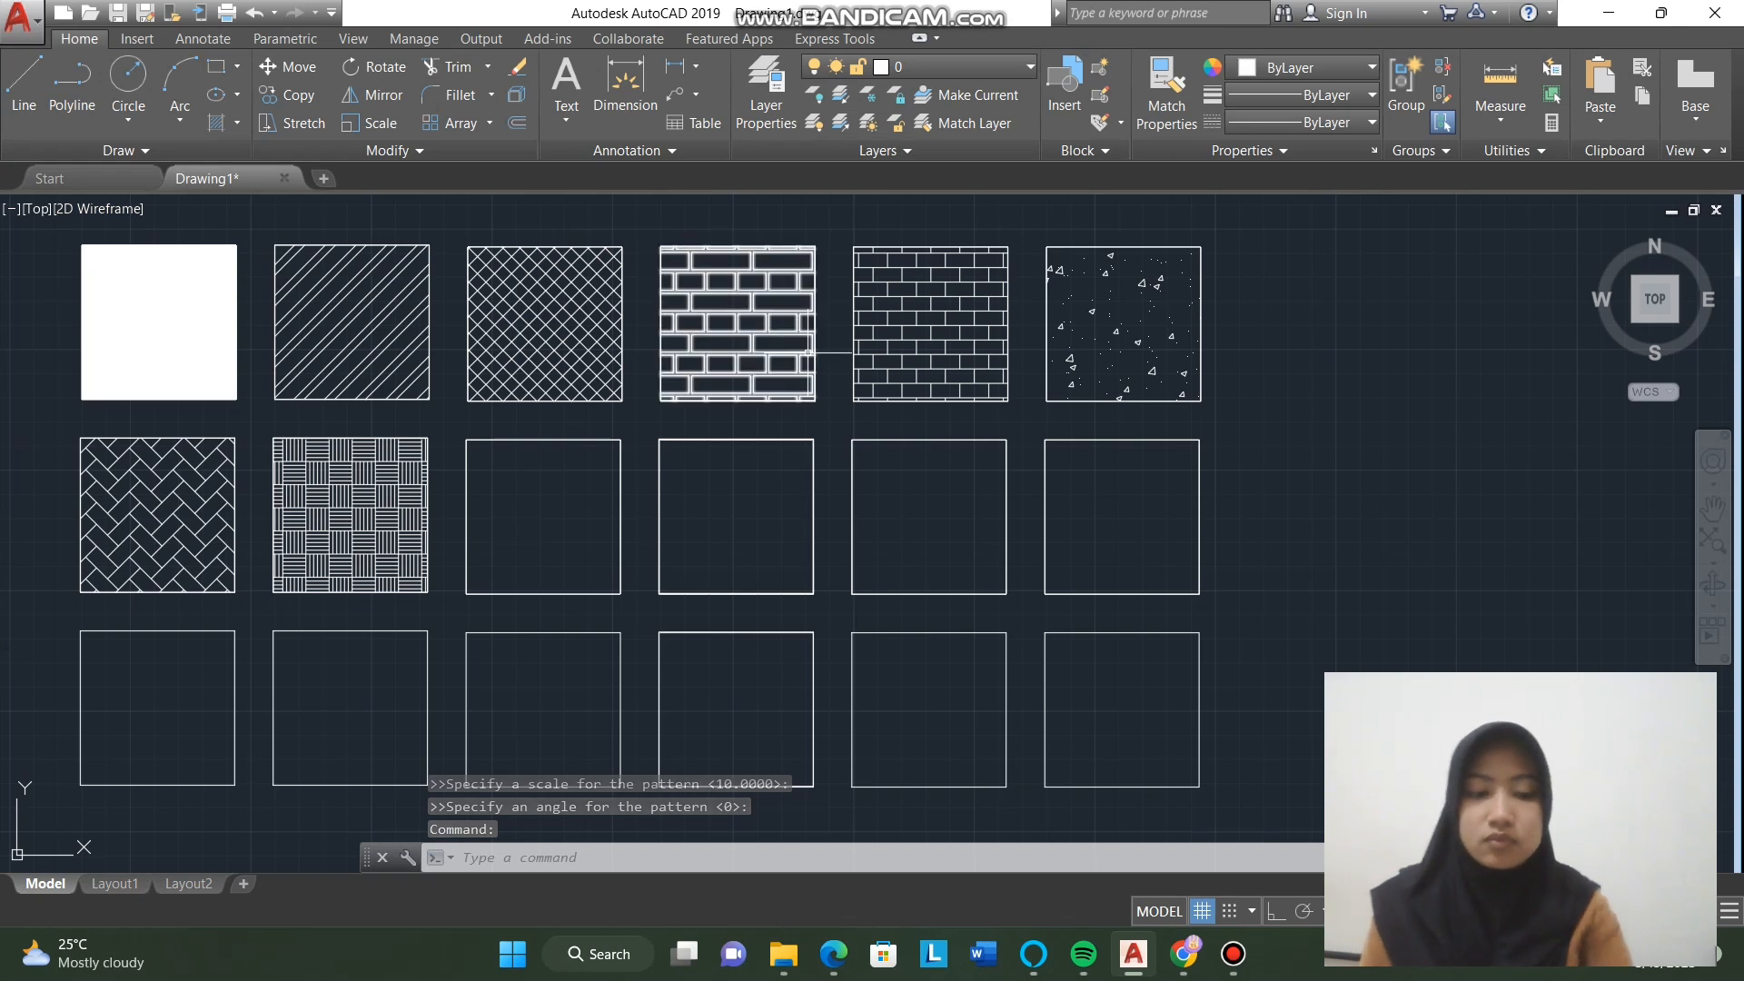
Step: Hatch the third square of the middle row with the AR-RROOF pattern at an angle of 45
text(h)
key(Return)
click(375, 91)
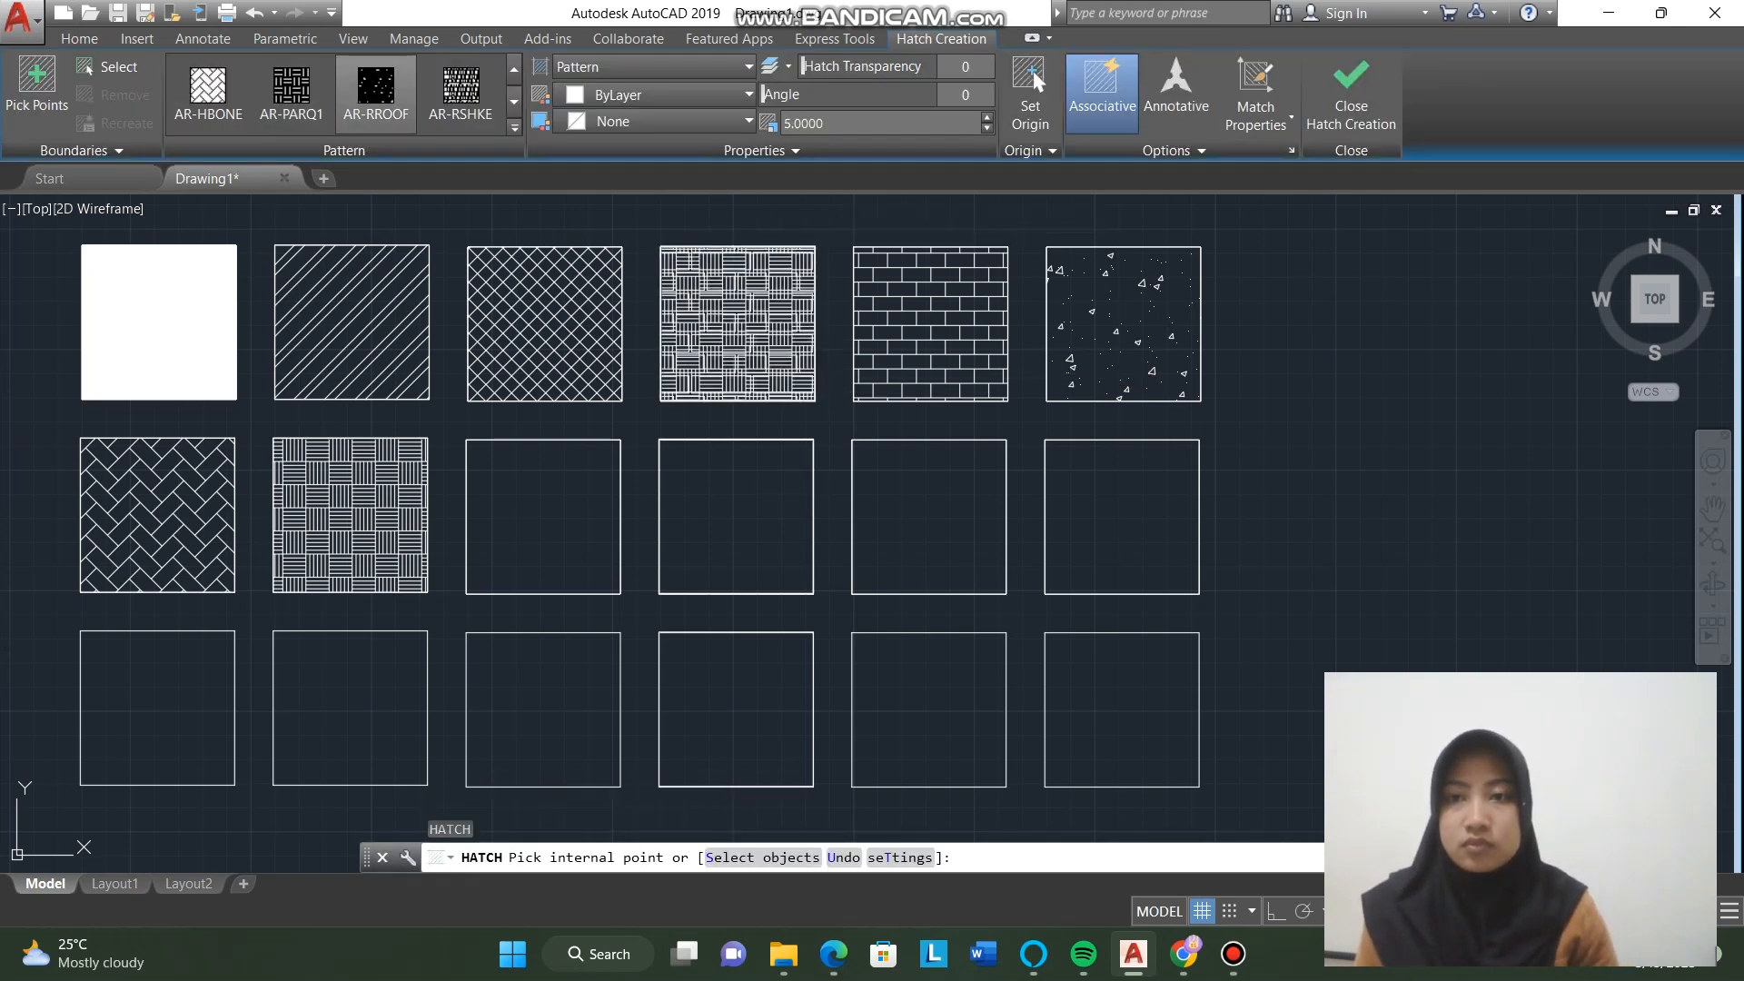
click(528, 586)
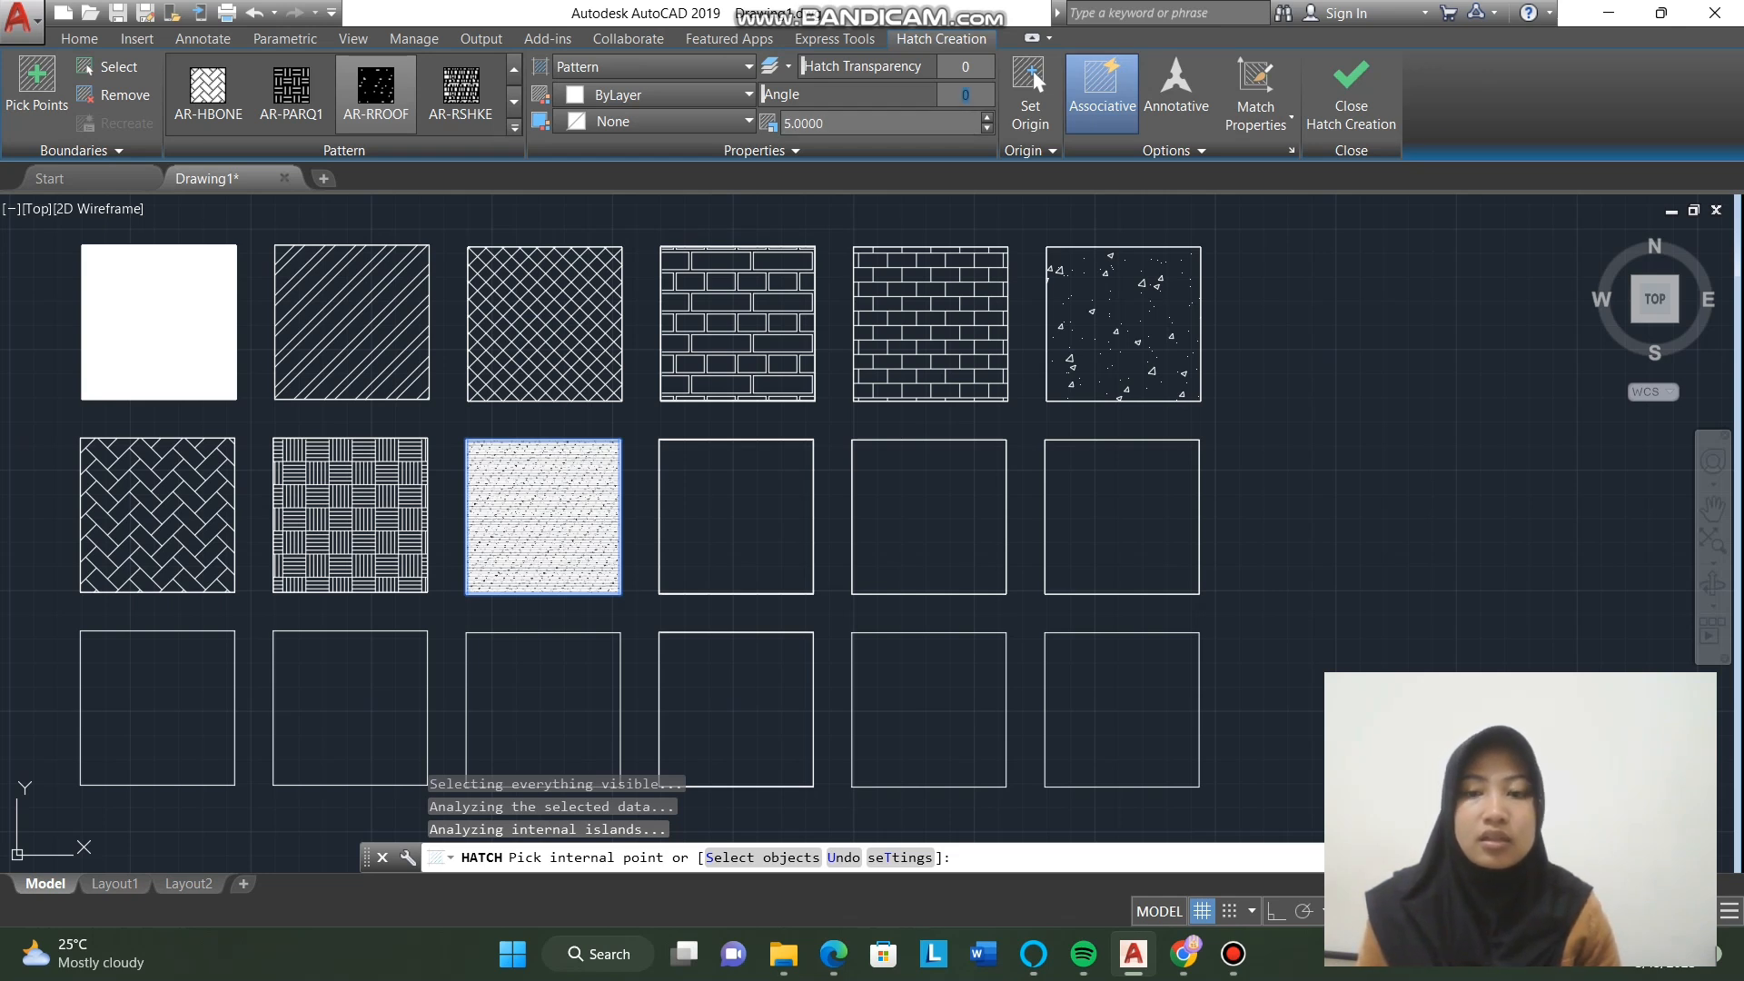
key(Return)
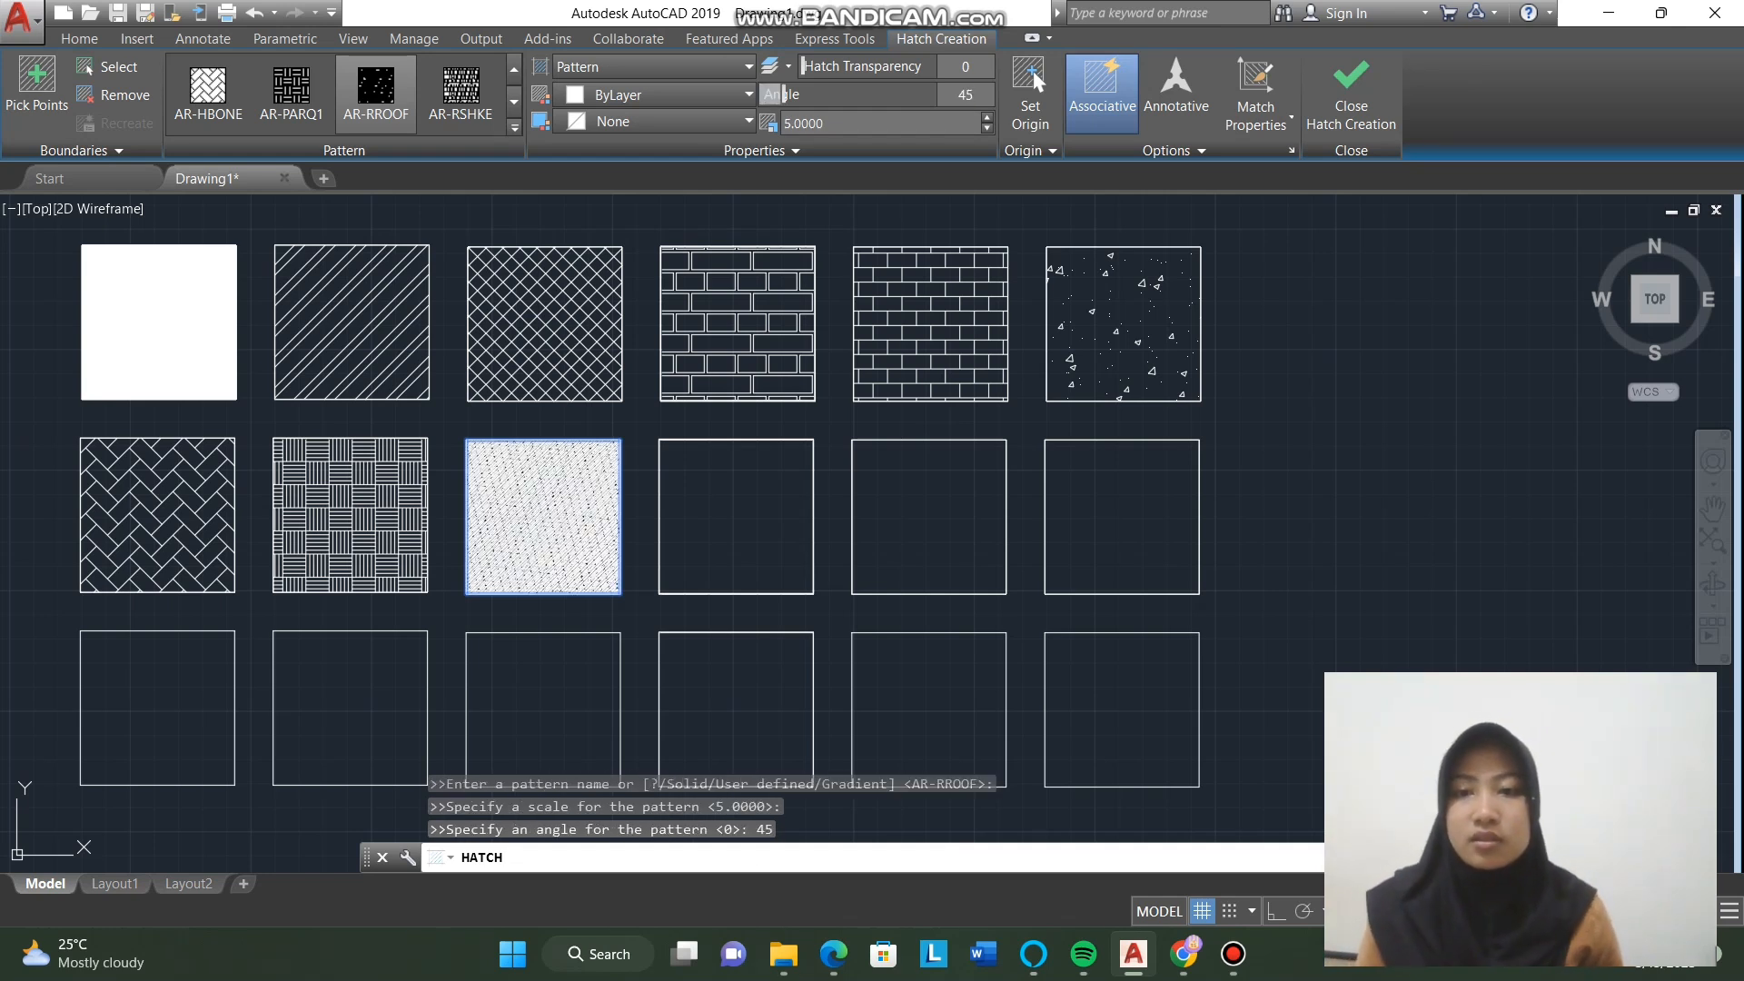
Step: Adjust the AR-RROOF hatch scale, trying 100 before settling on 50, and finish the hatch
drag(828, 123, 782, 123)
text(100)
key(Return)
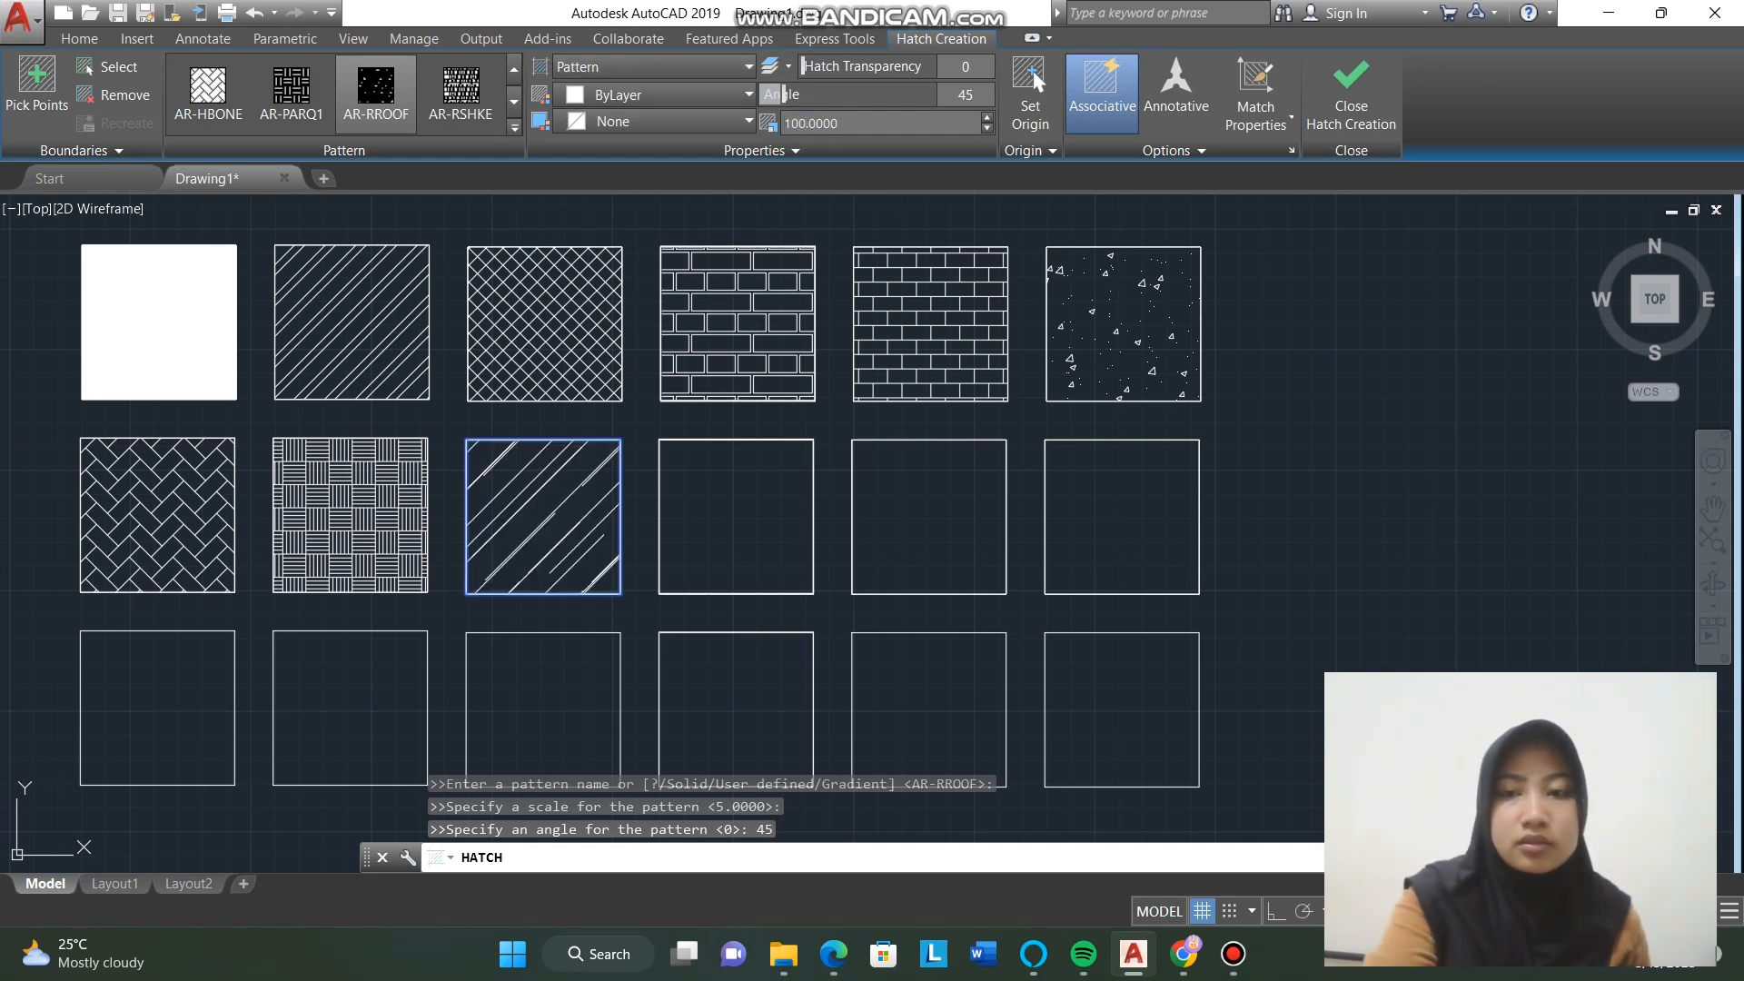
drag(815, 124, 782, 124)
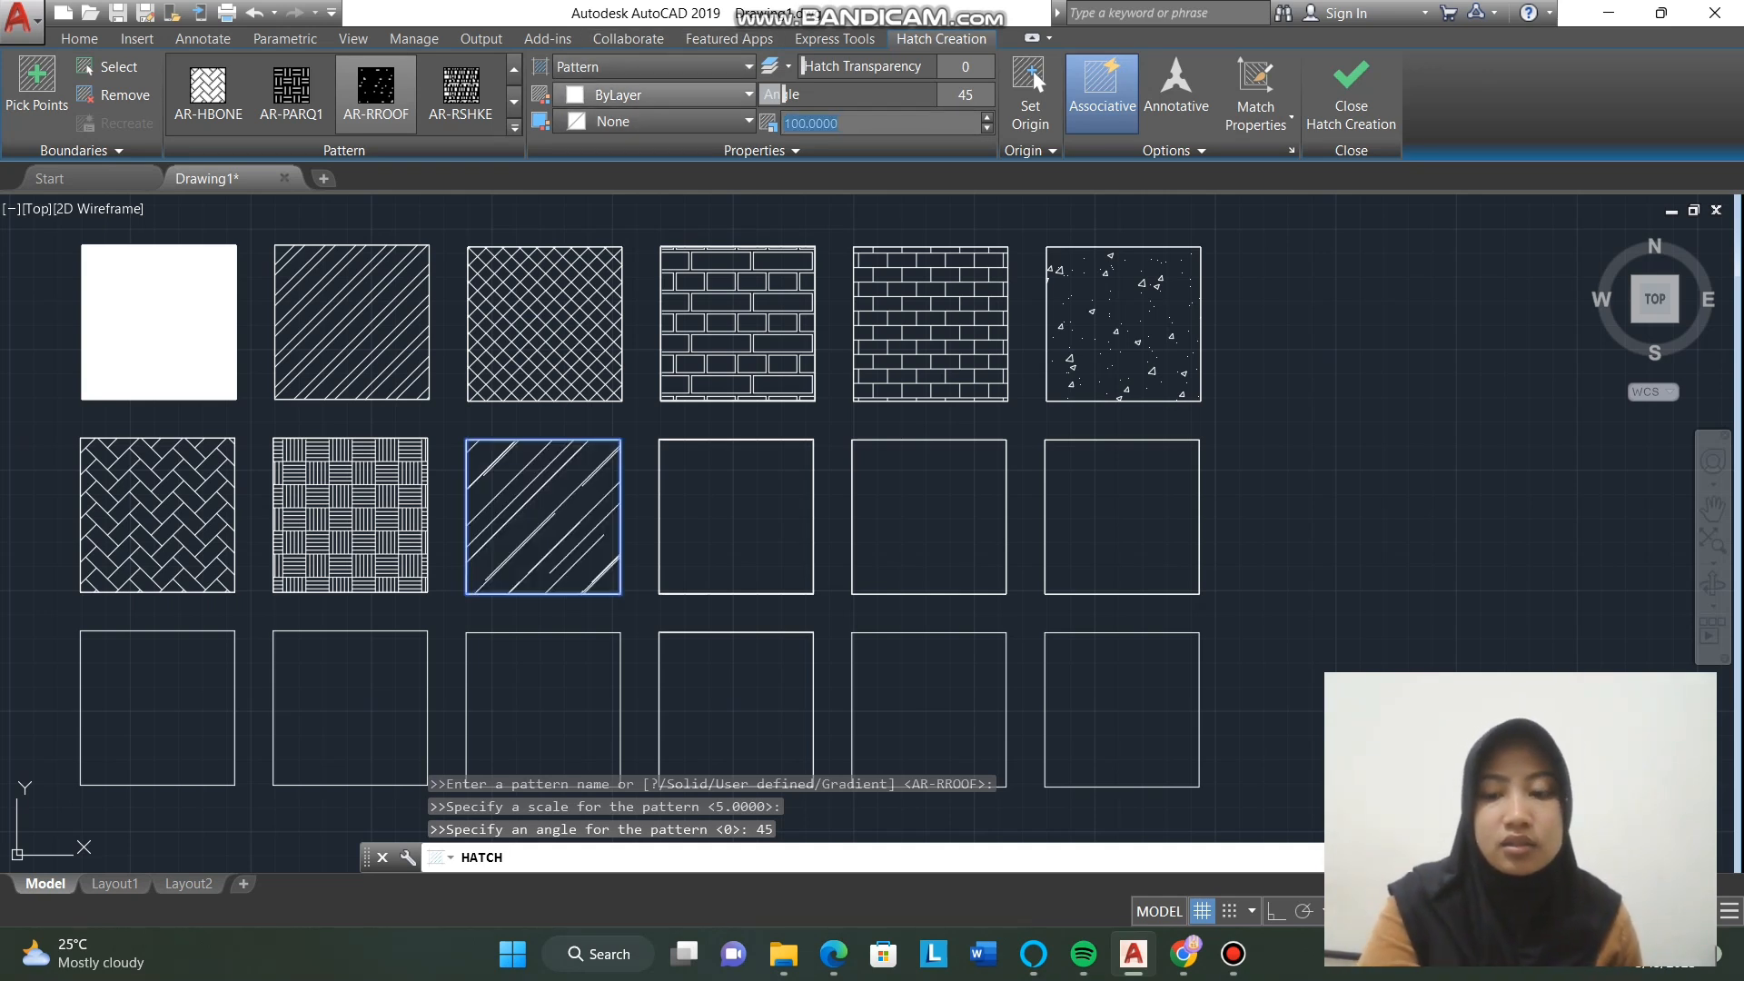
text(50)
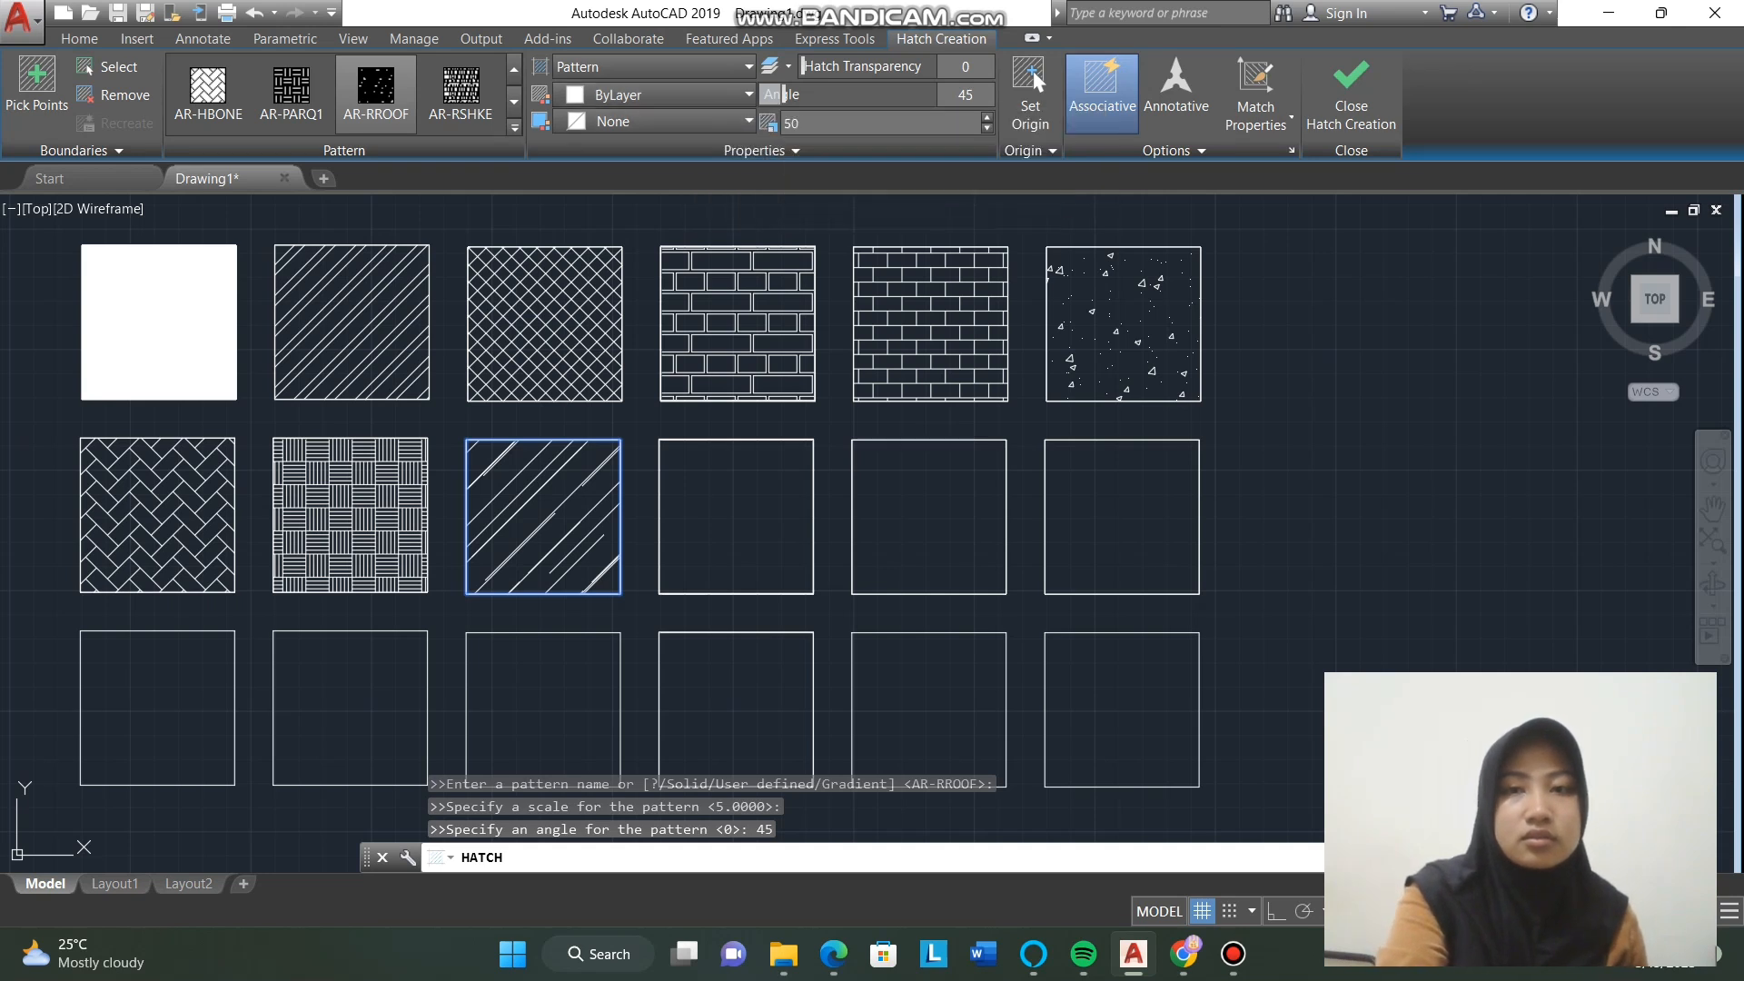
key(Return)
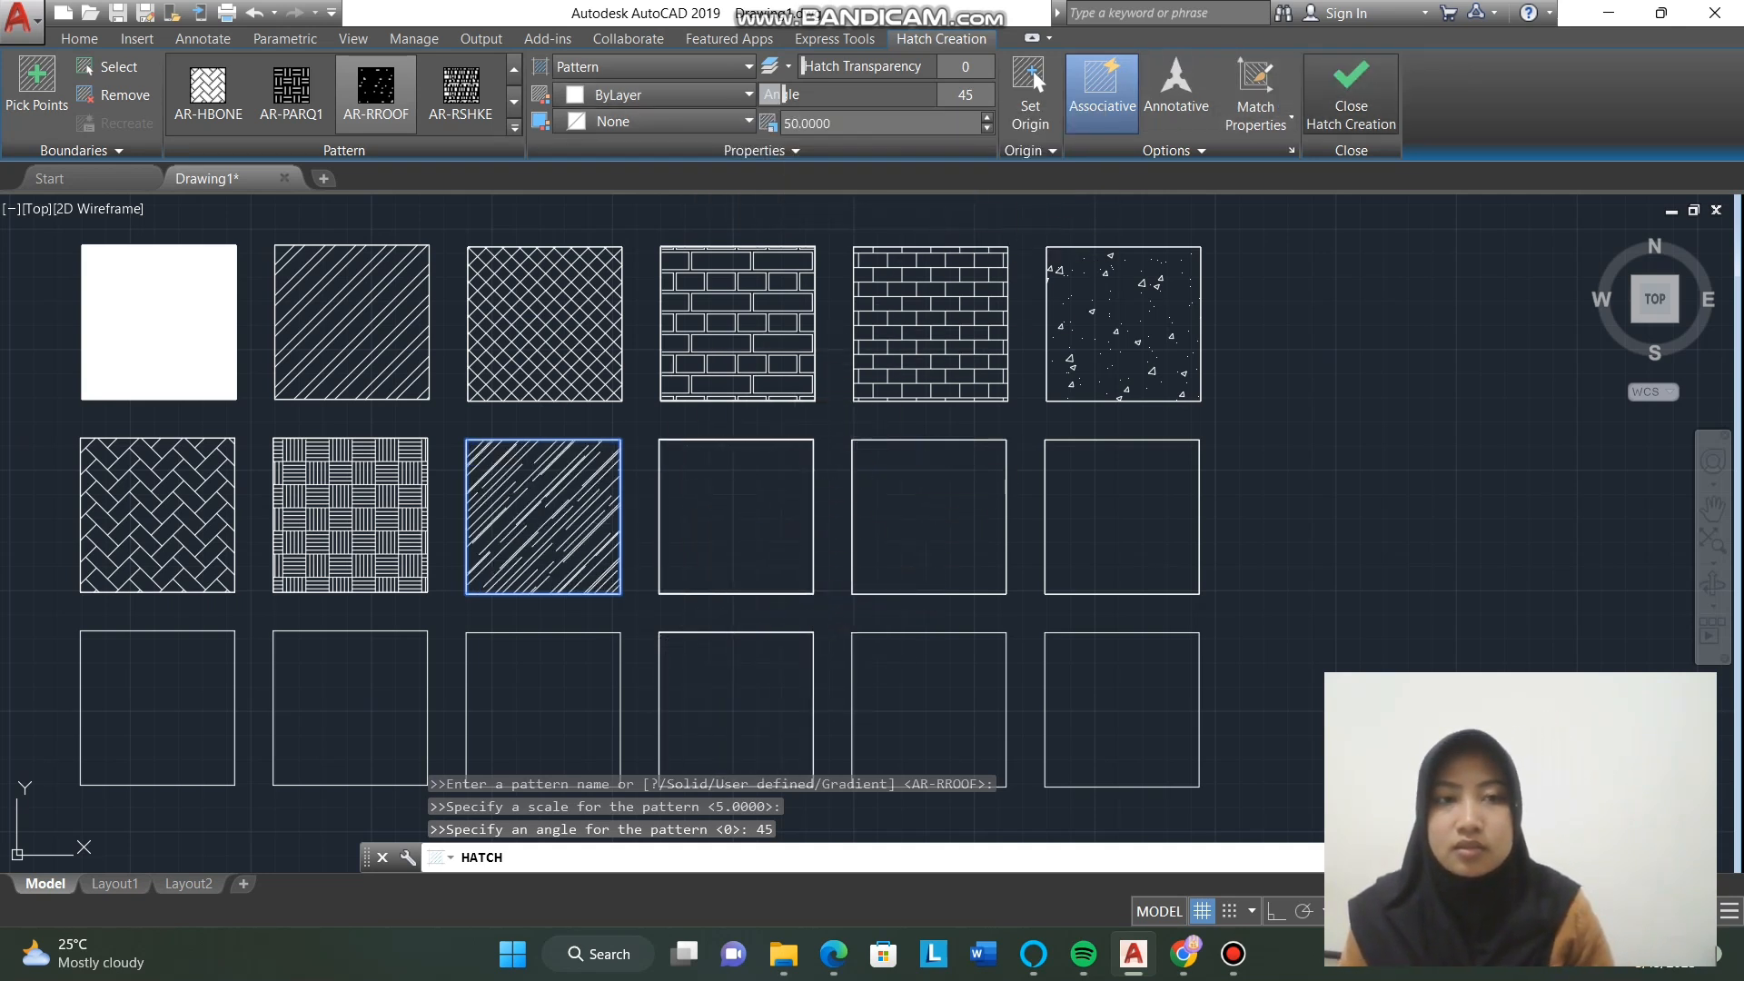
click(1351, 91)
Step: Hatch the fourth square of the middle row with the AR-RSHKE pattern at an angle of 0
text(h)
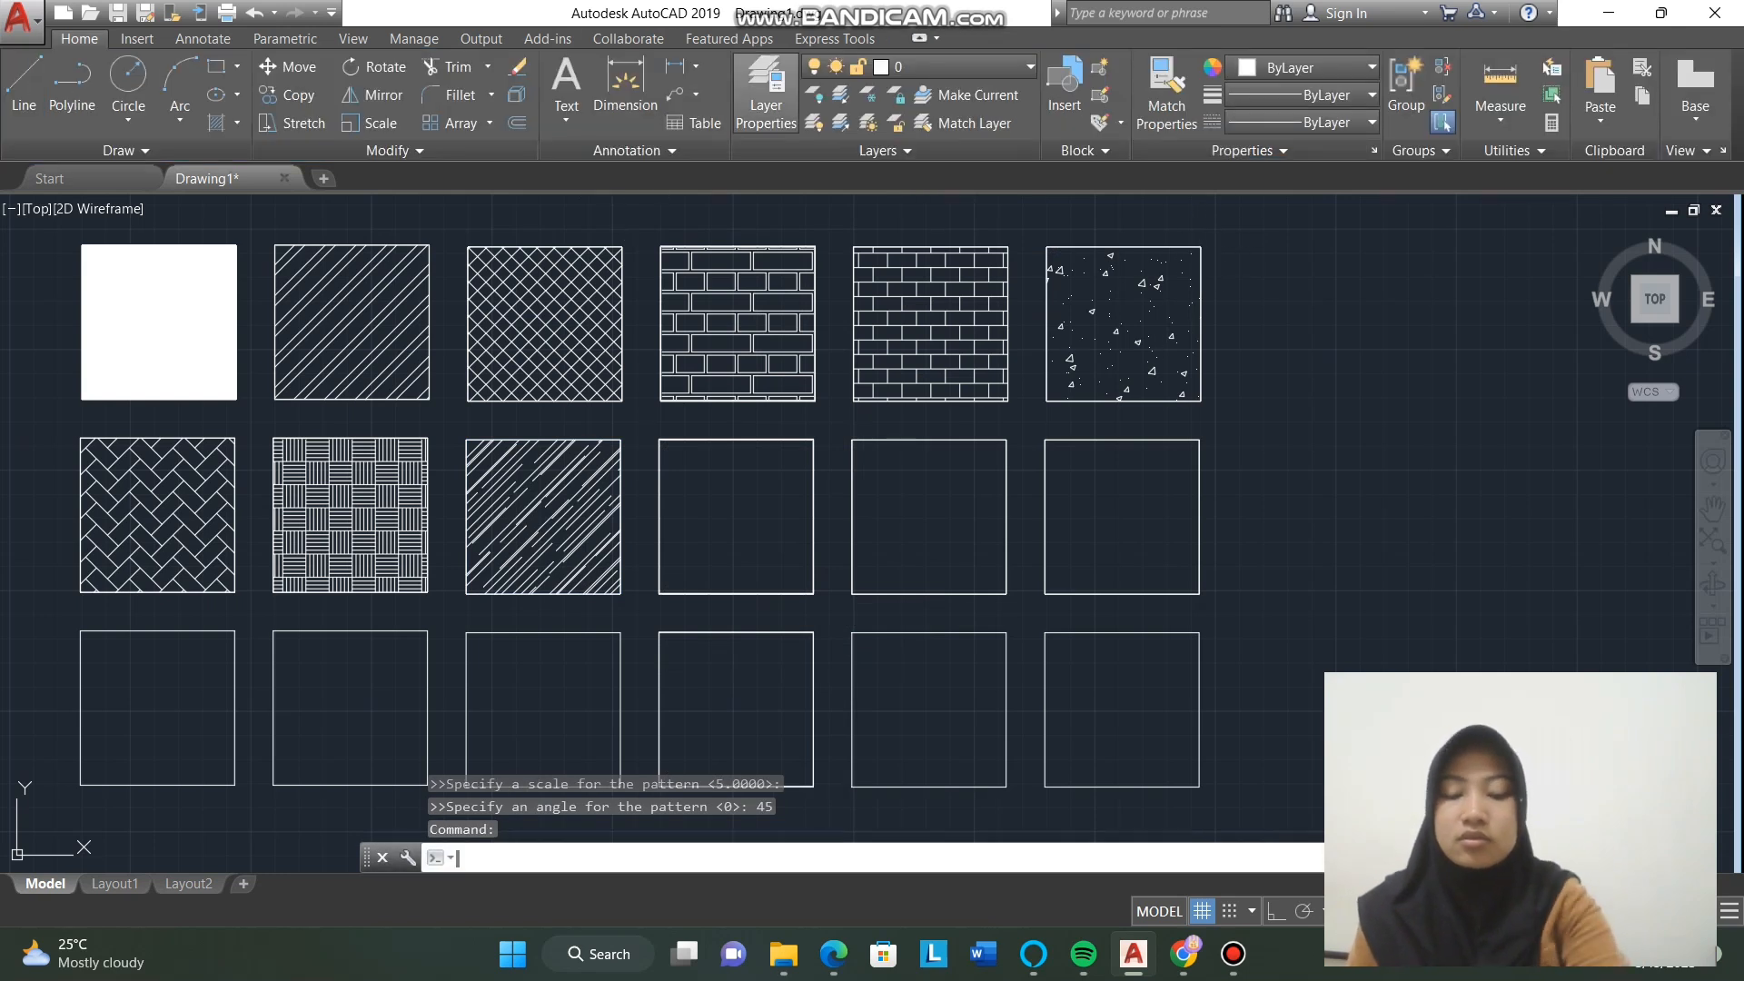
key(Return)
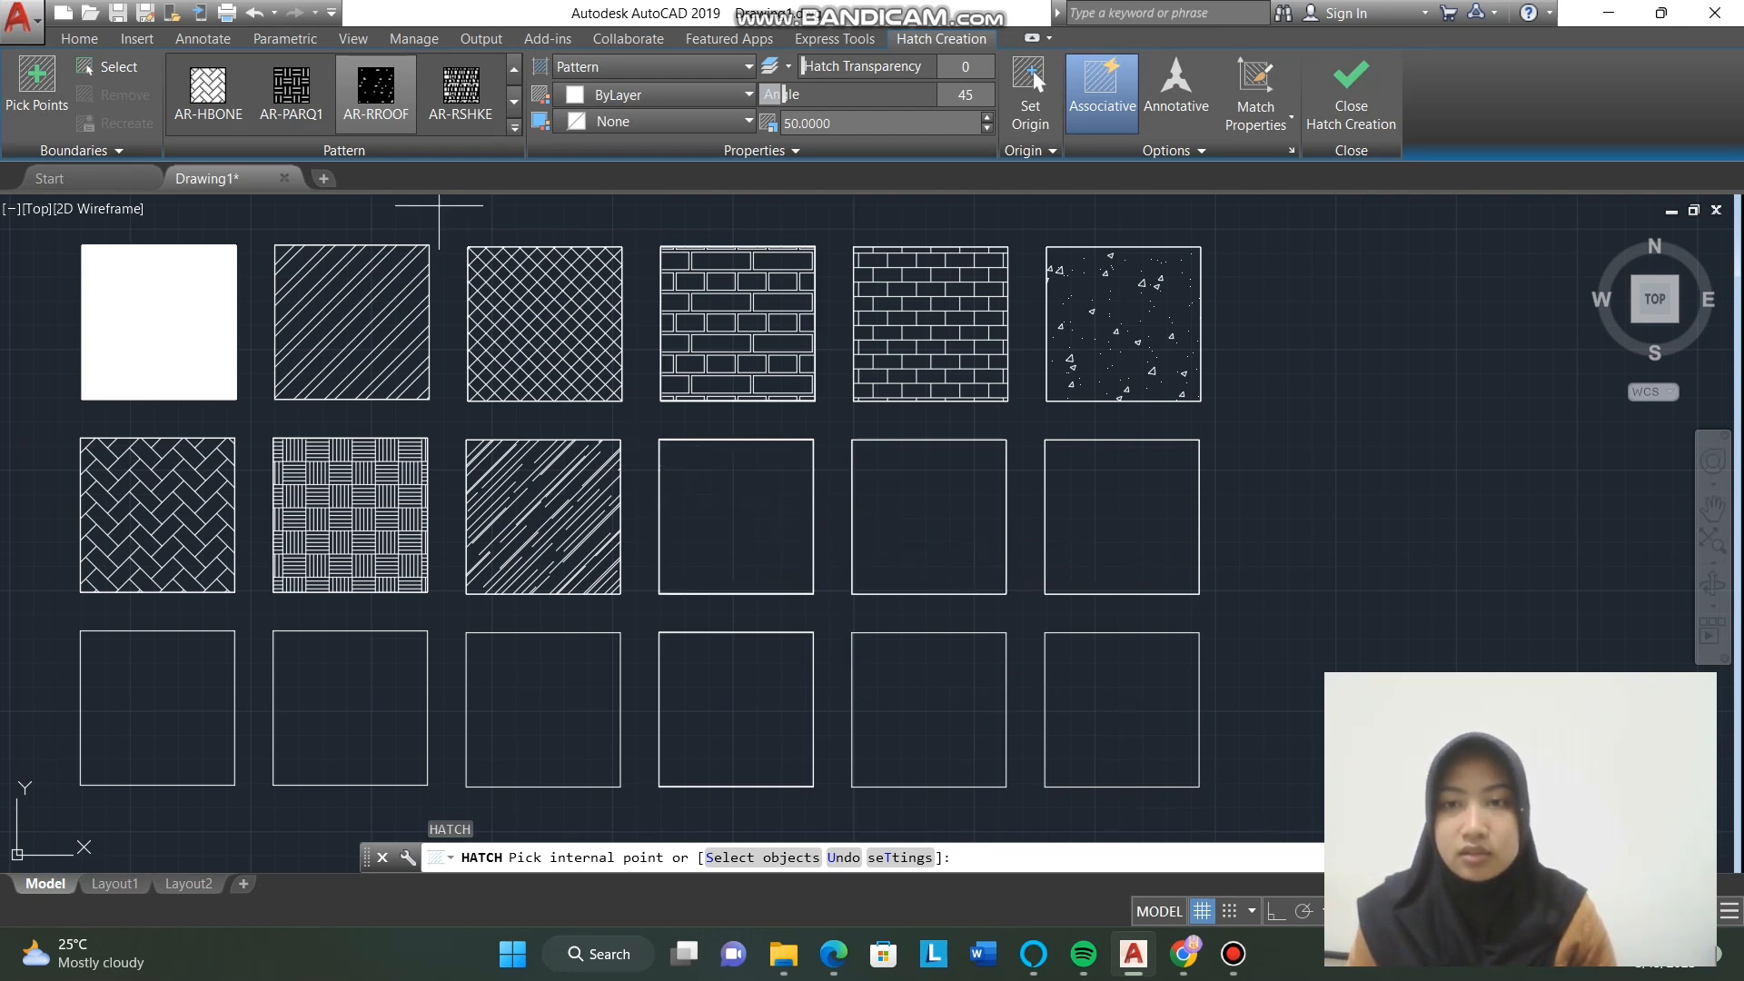
click(514, 127)
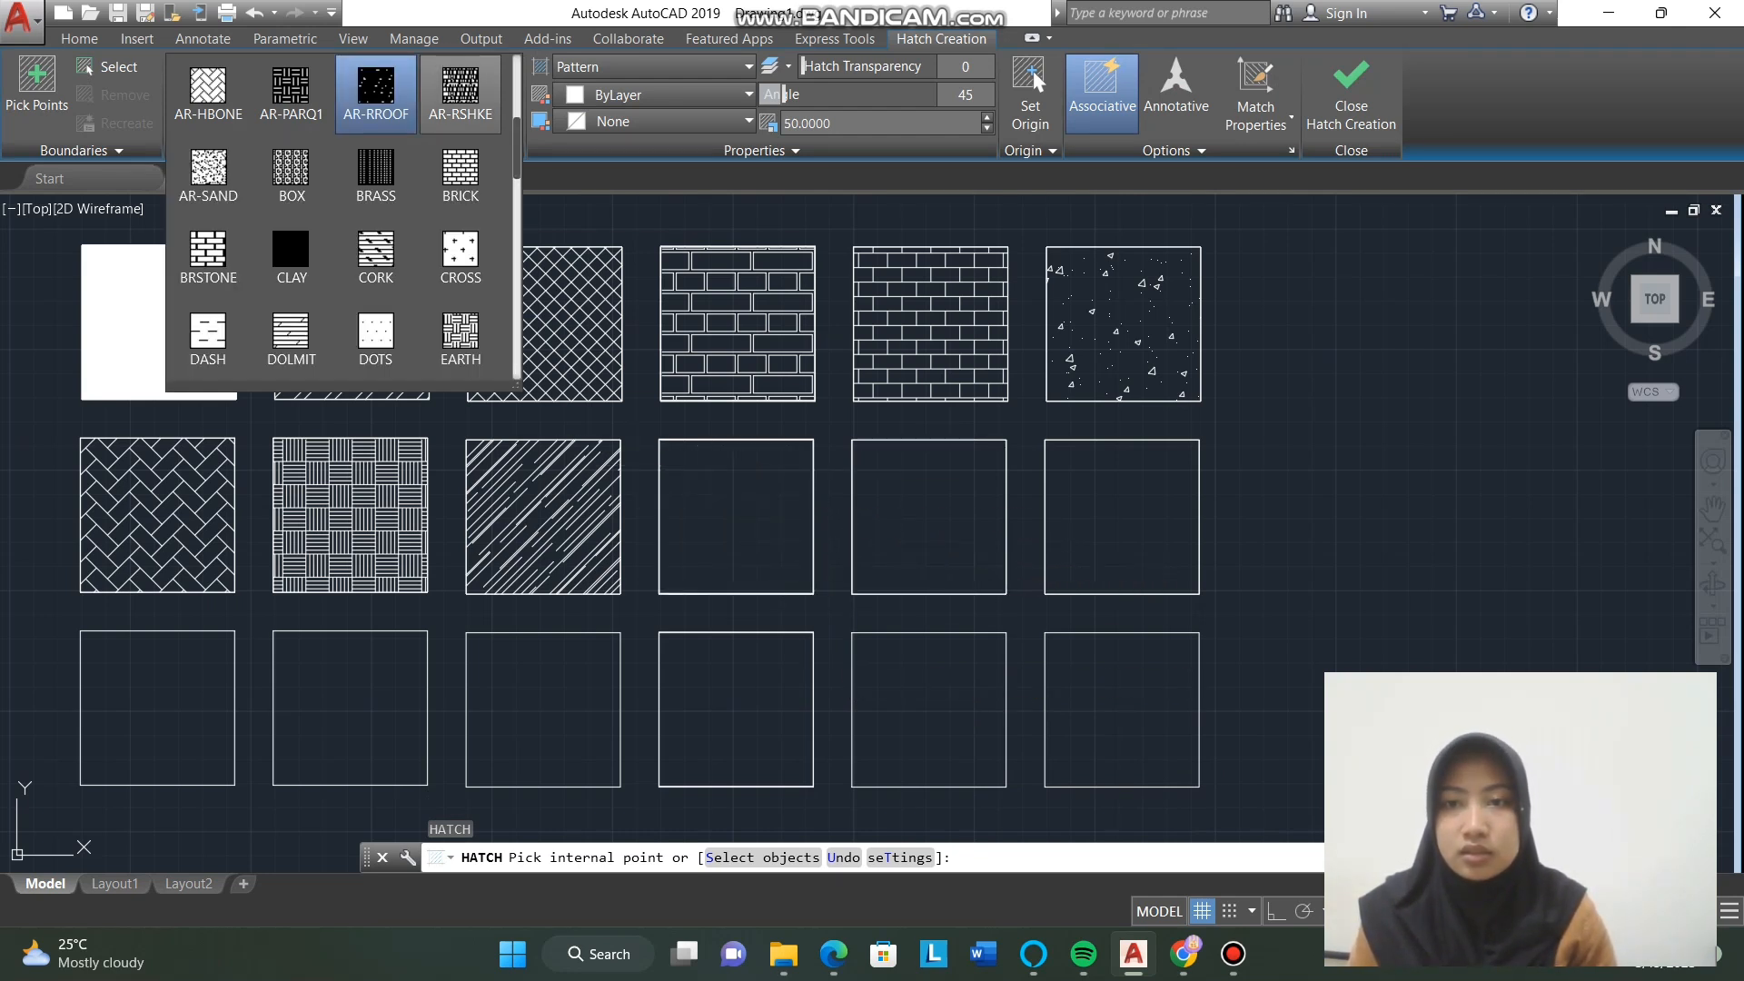
click(460, 91)
click(718, 545)
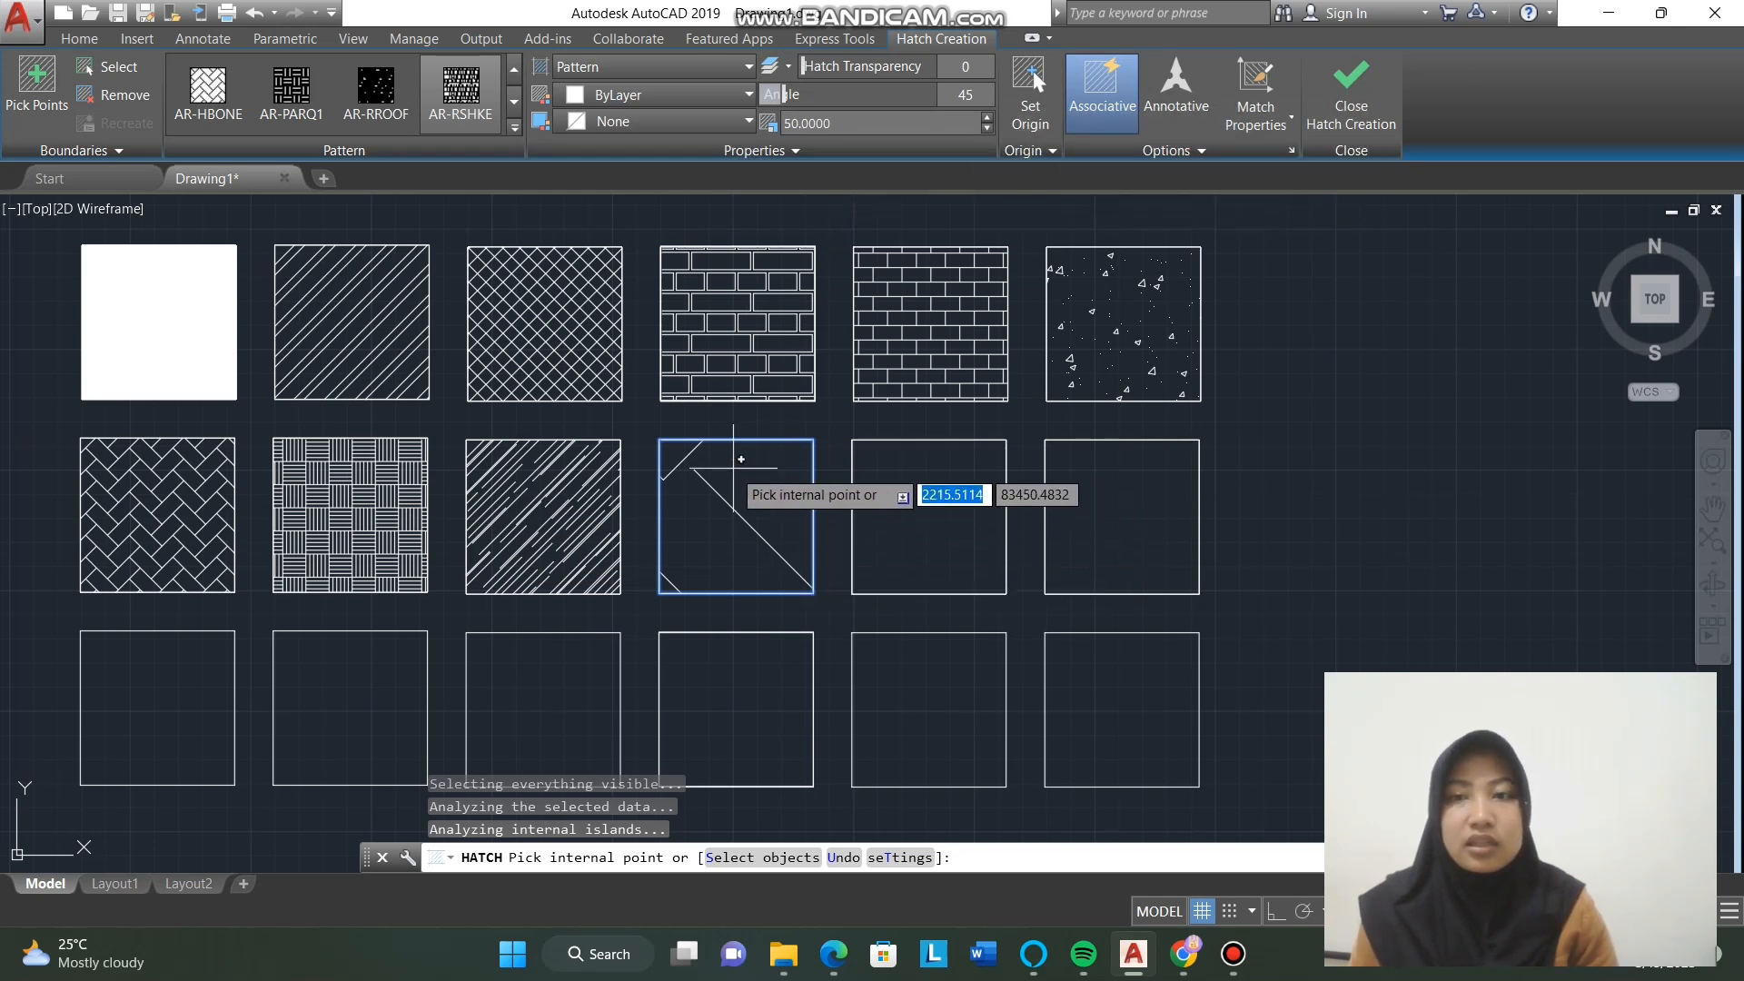
click(461, 100)
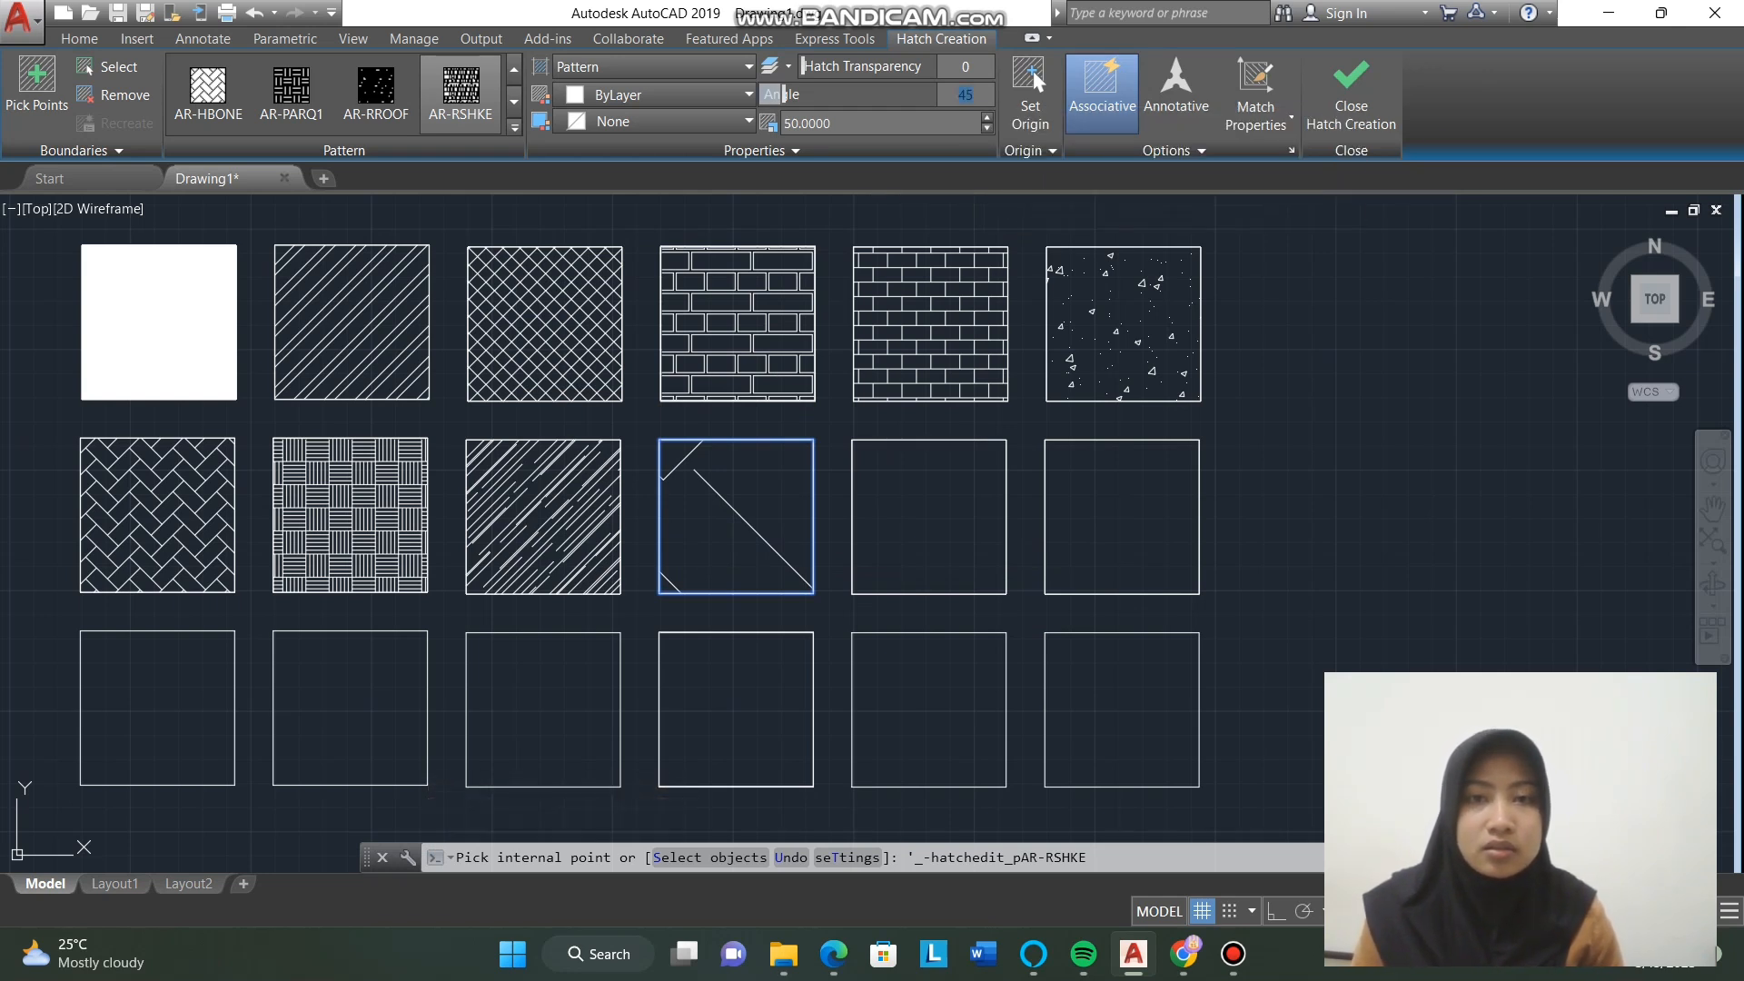
text(0)
key(Return)
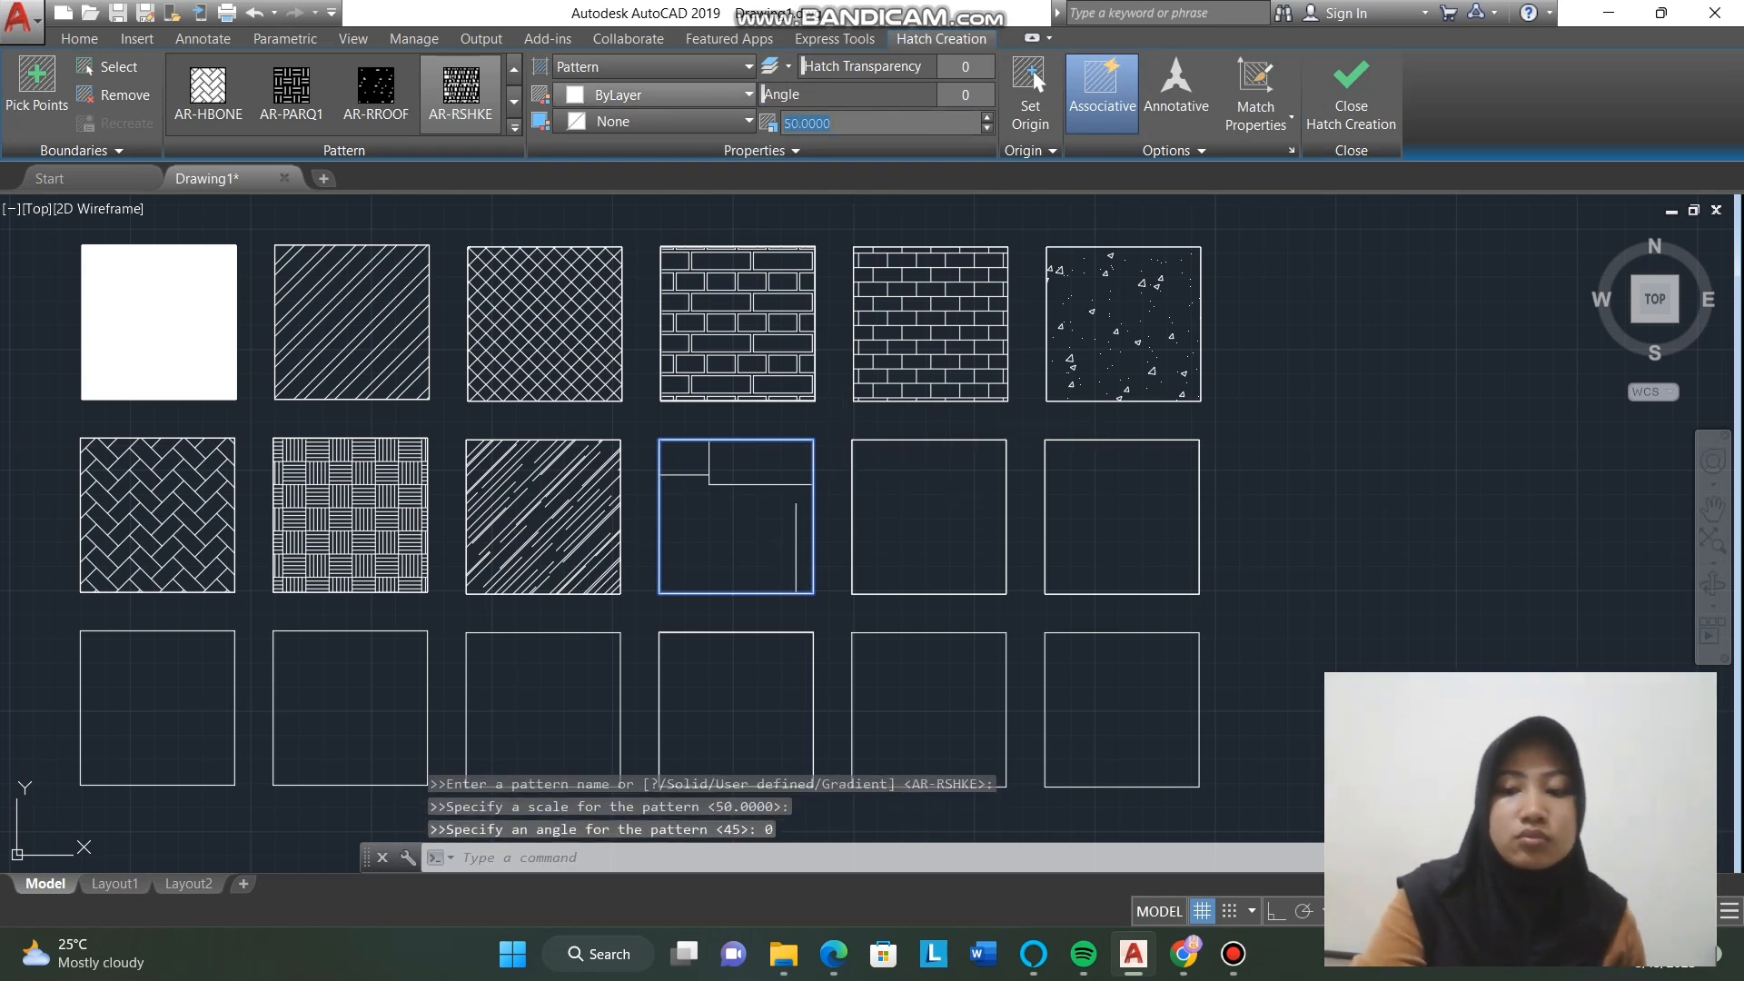
Step: Adjust the AR-RSHKE hatch scale, trying 10 before settling on 5, and finish the hatch
text(10)
key(Return)
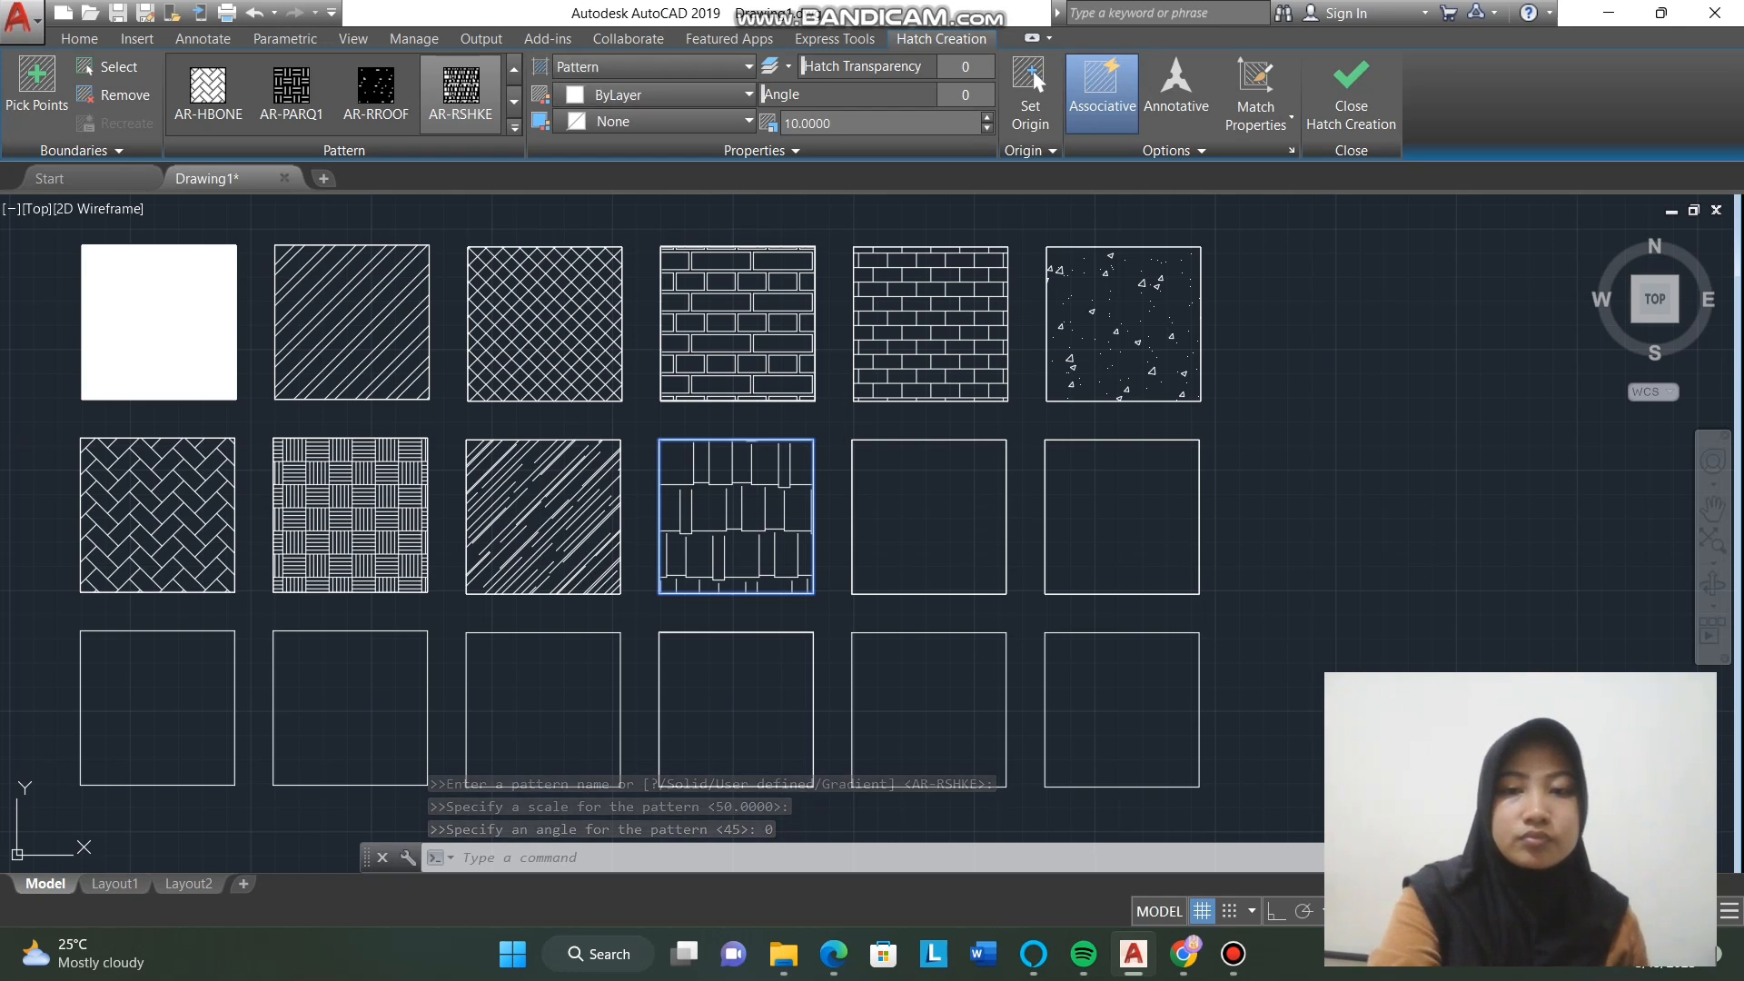
click(813, 124)
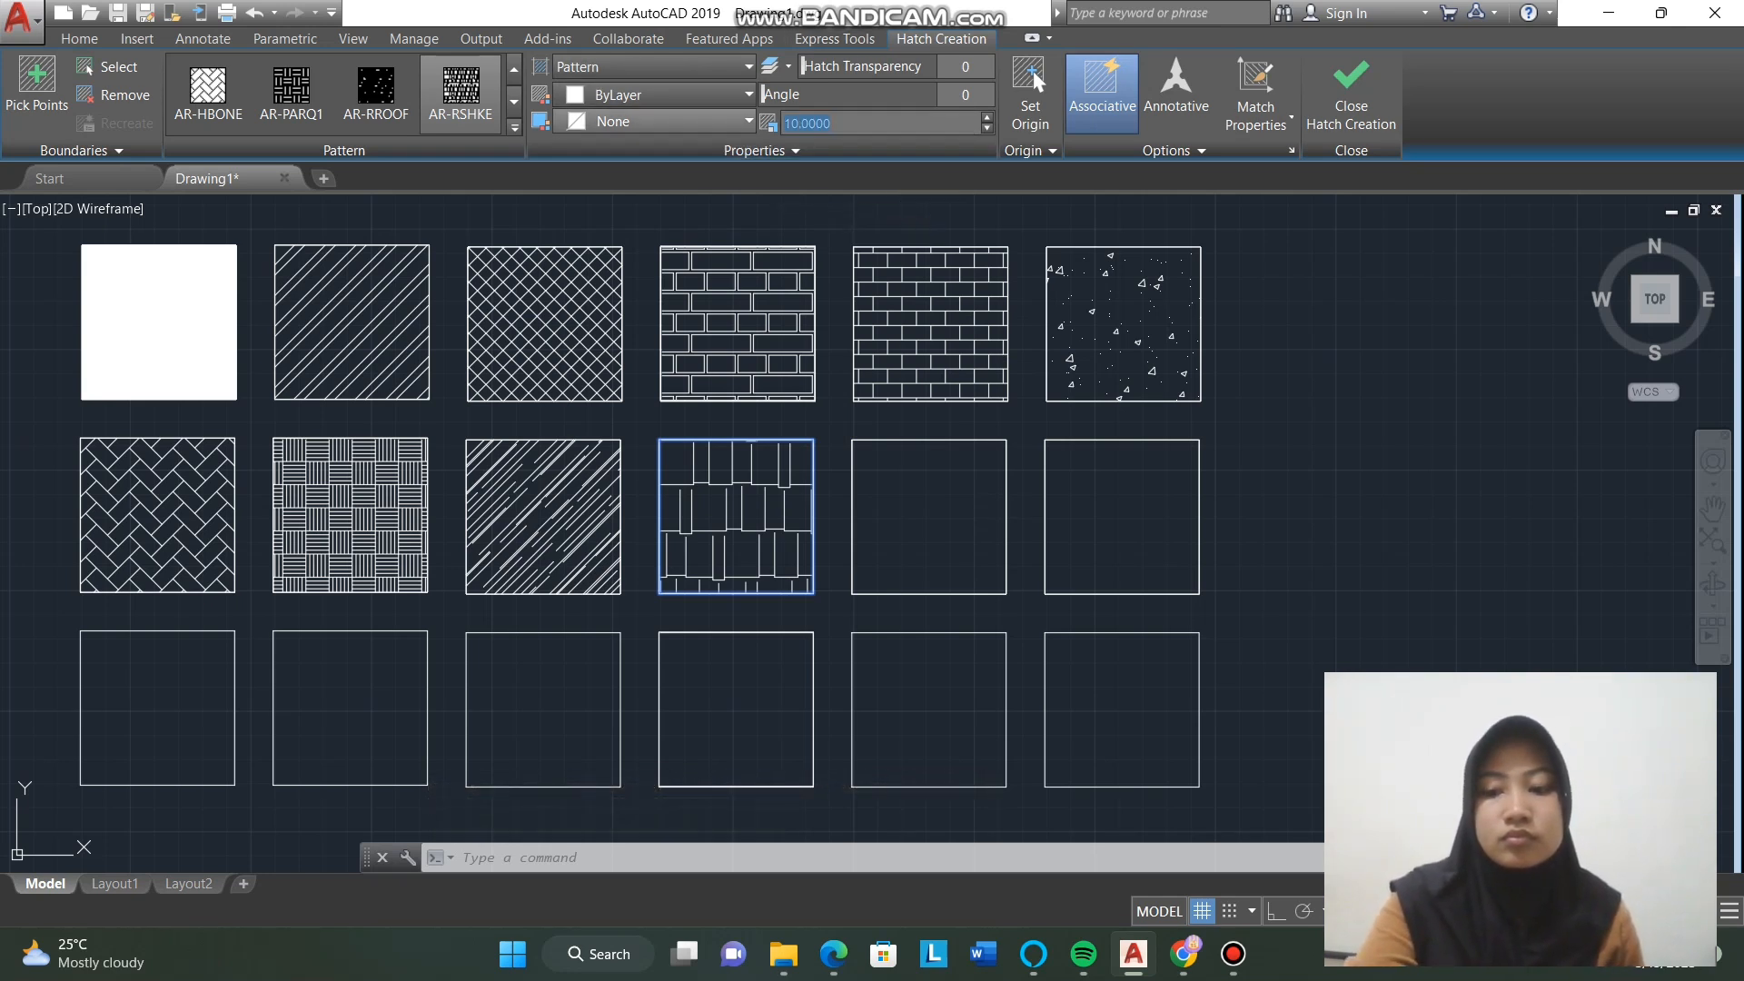
key(Return)
click(1351, 100)
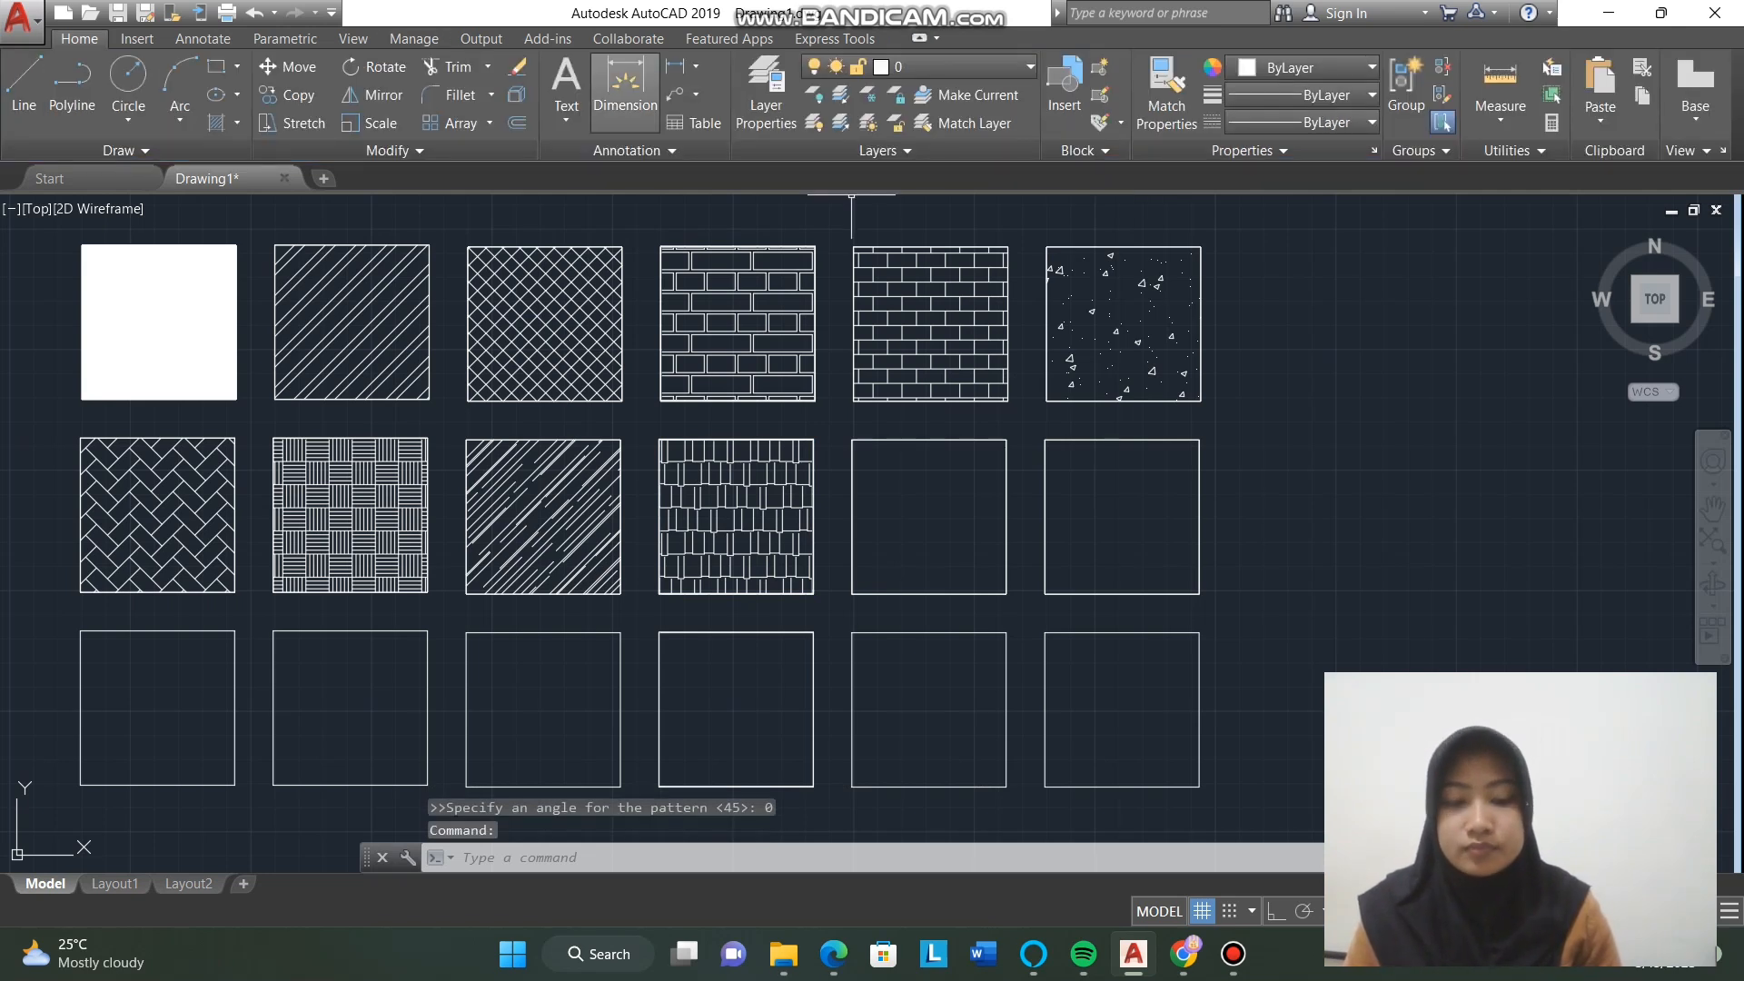
Step: Hatch the fifth square of the middle row with the AR-B88 pattern
key(Return)
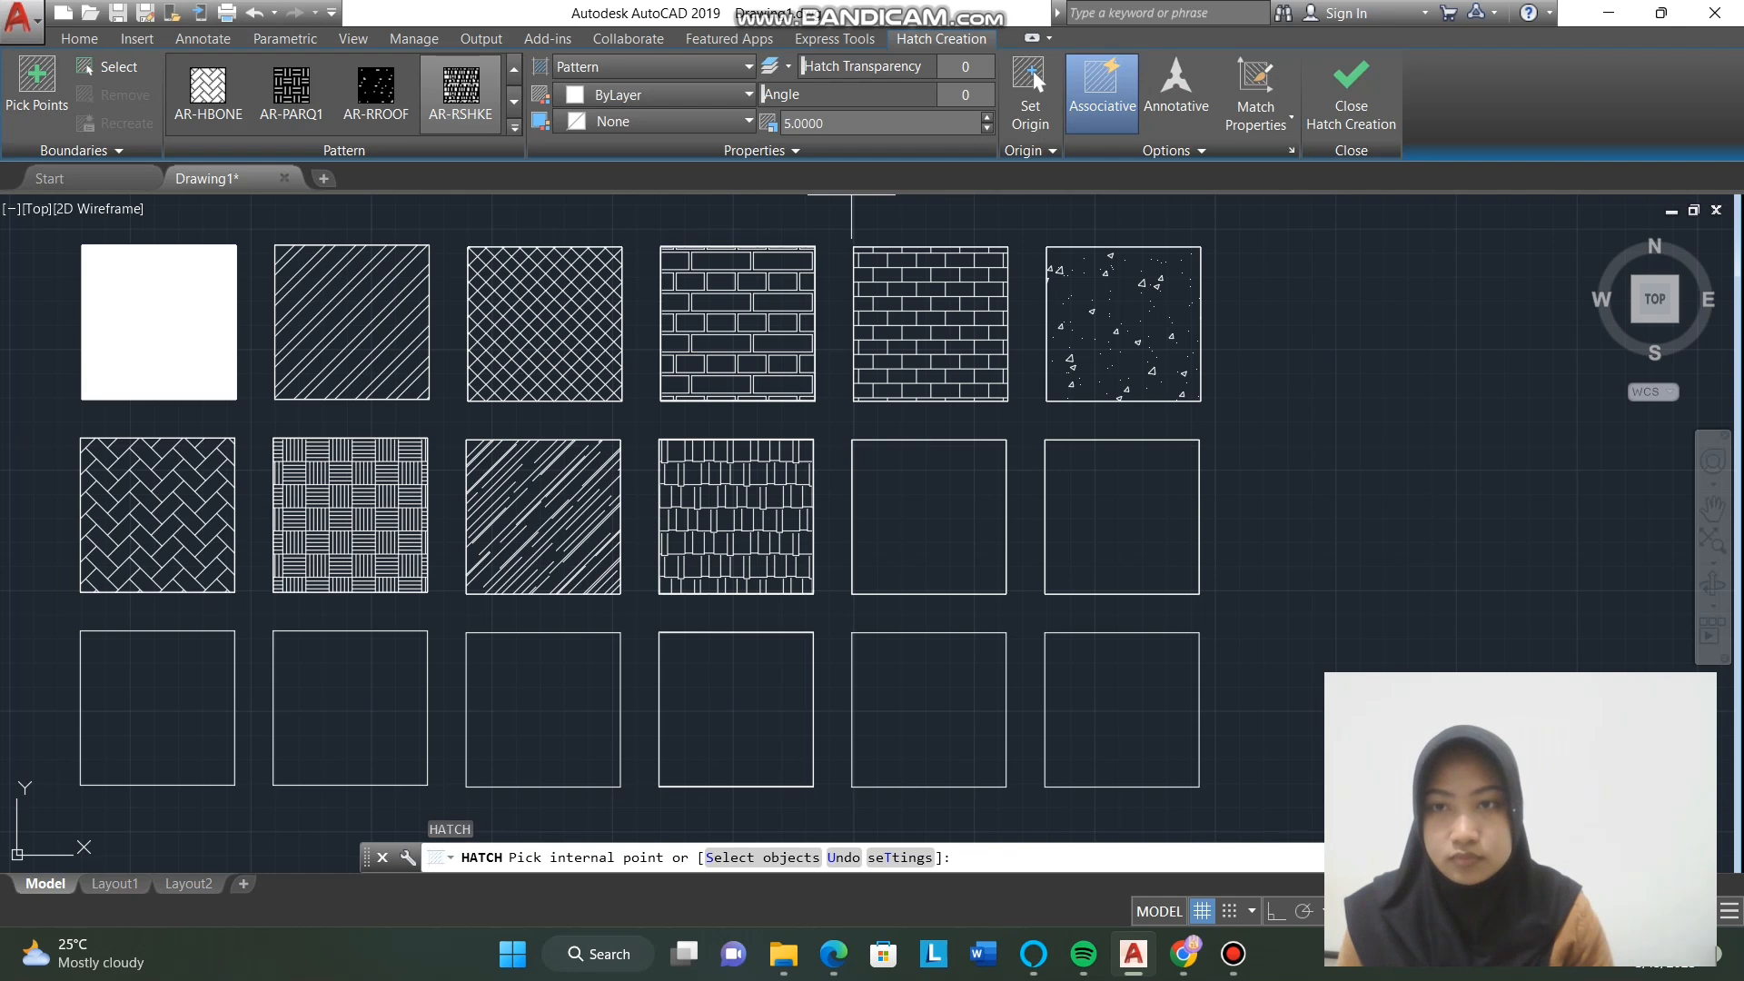
click(514, 128)
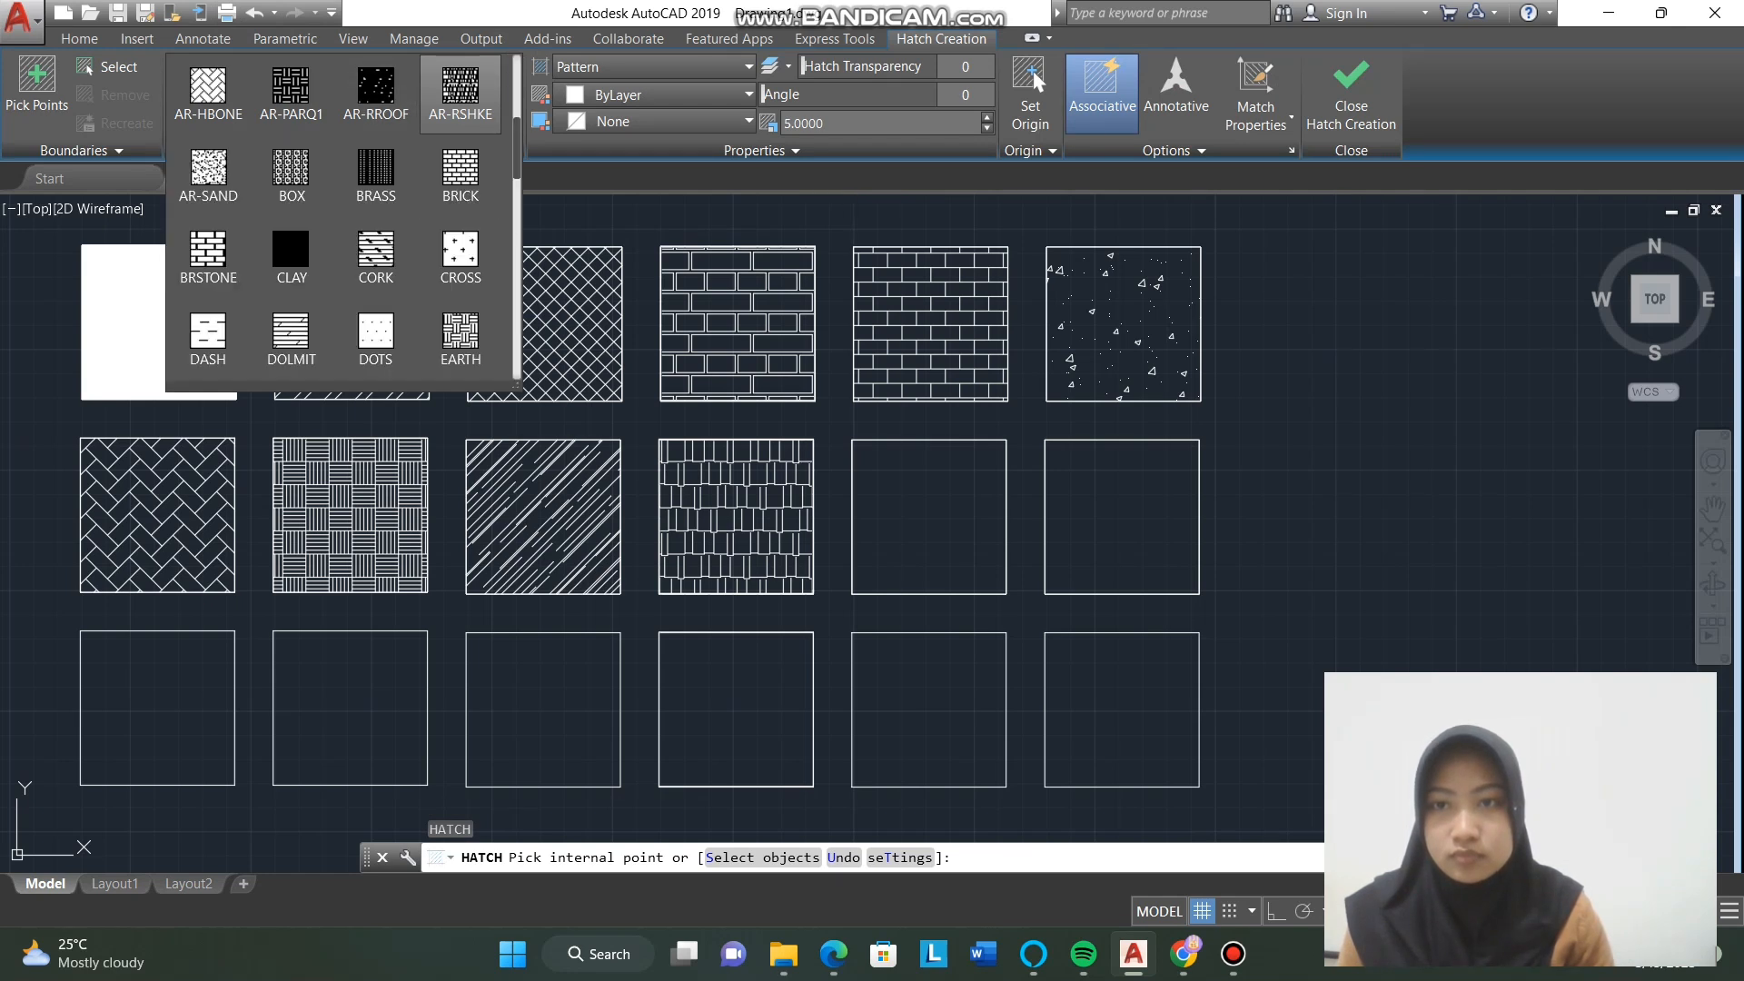
scroll(376, 177, up, 1)
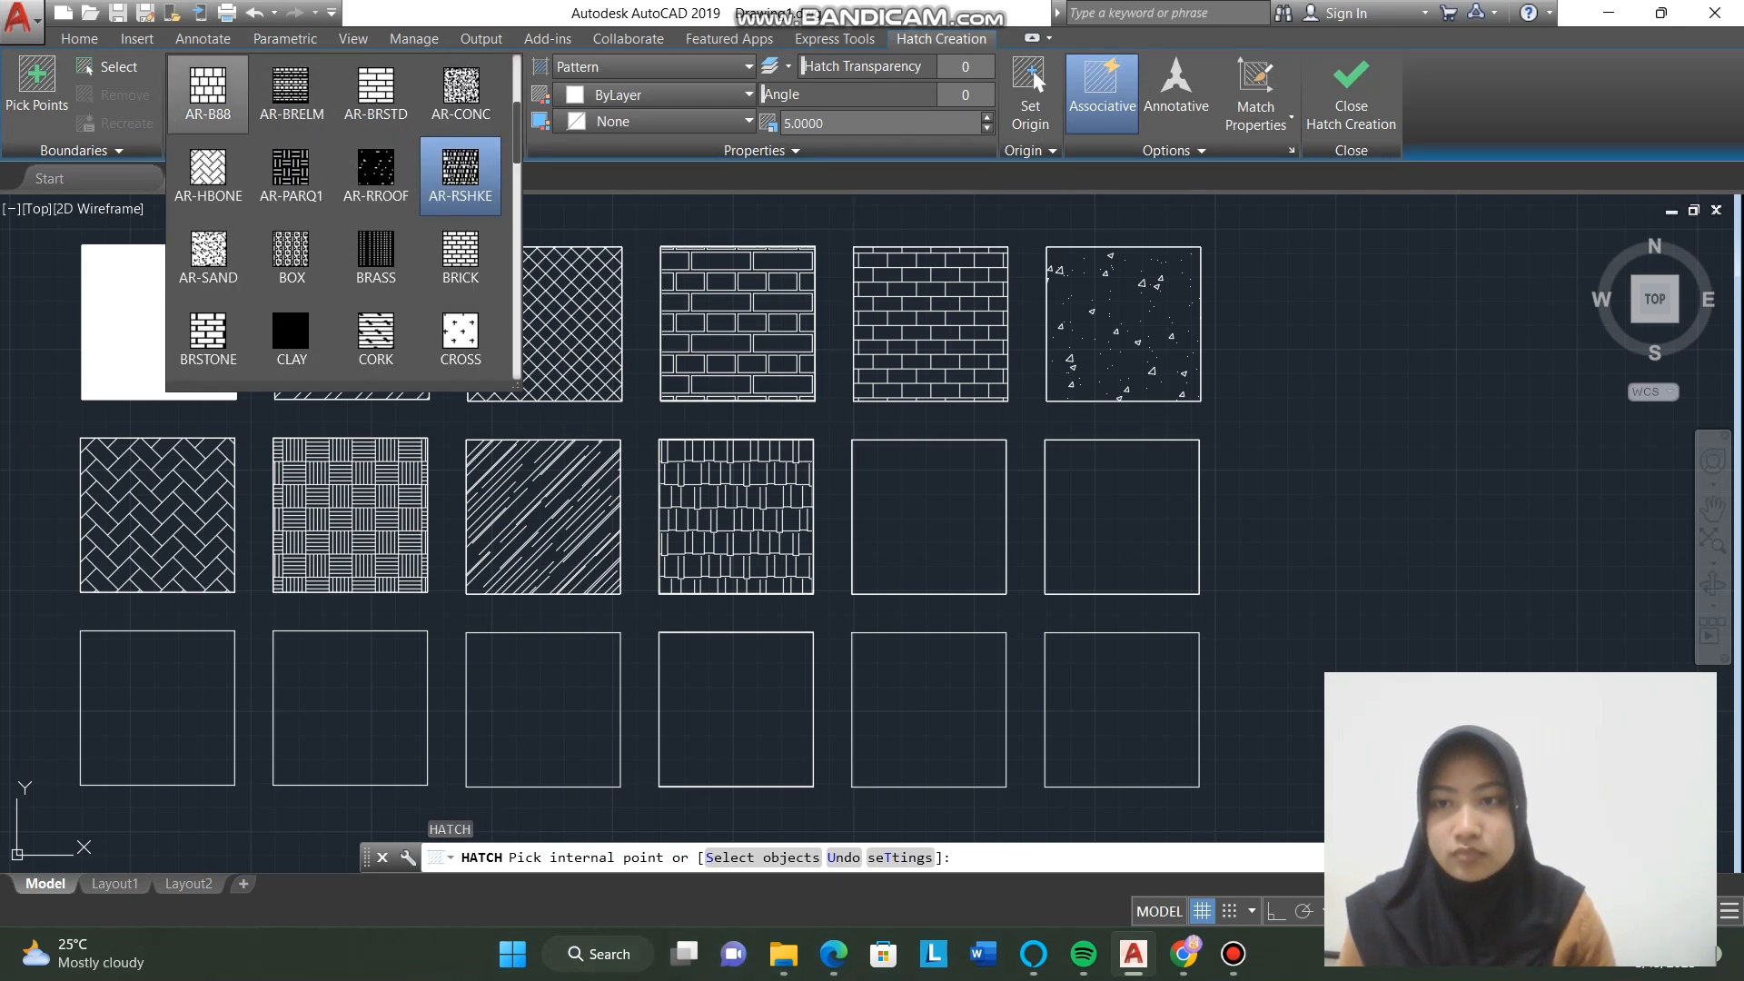
click(208, 91)
click(888, 499)
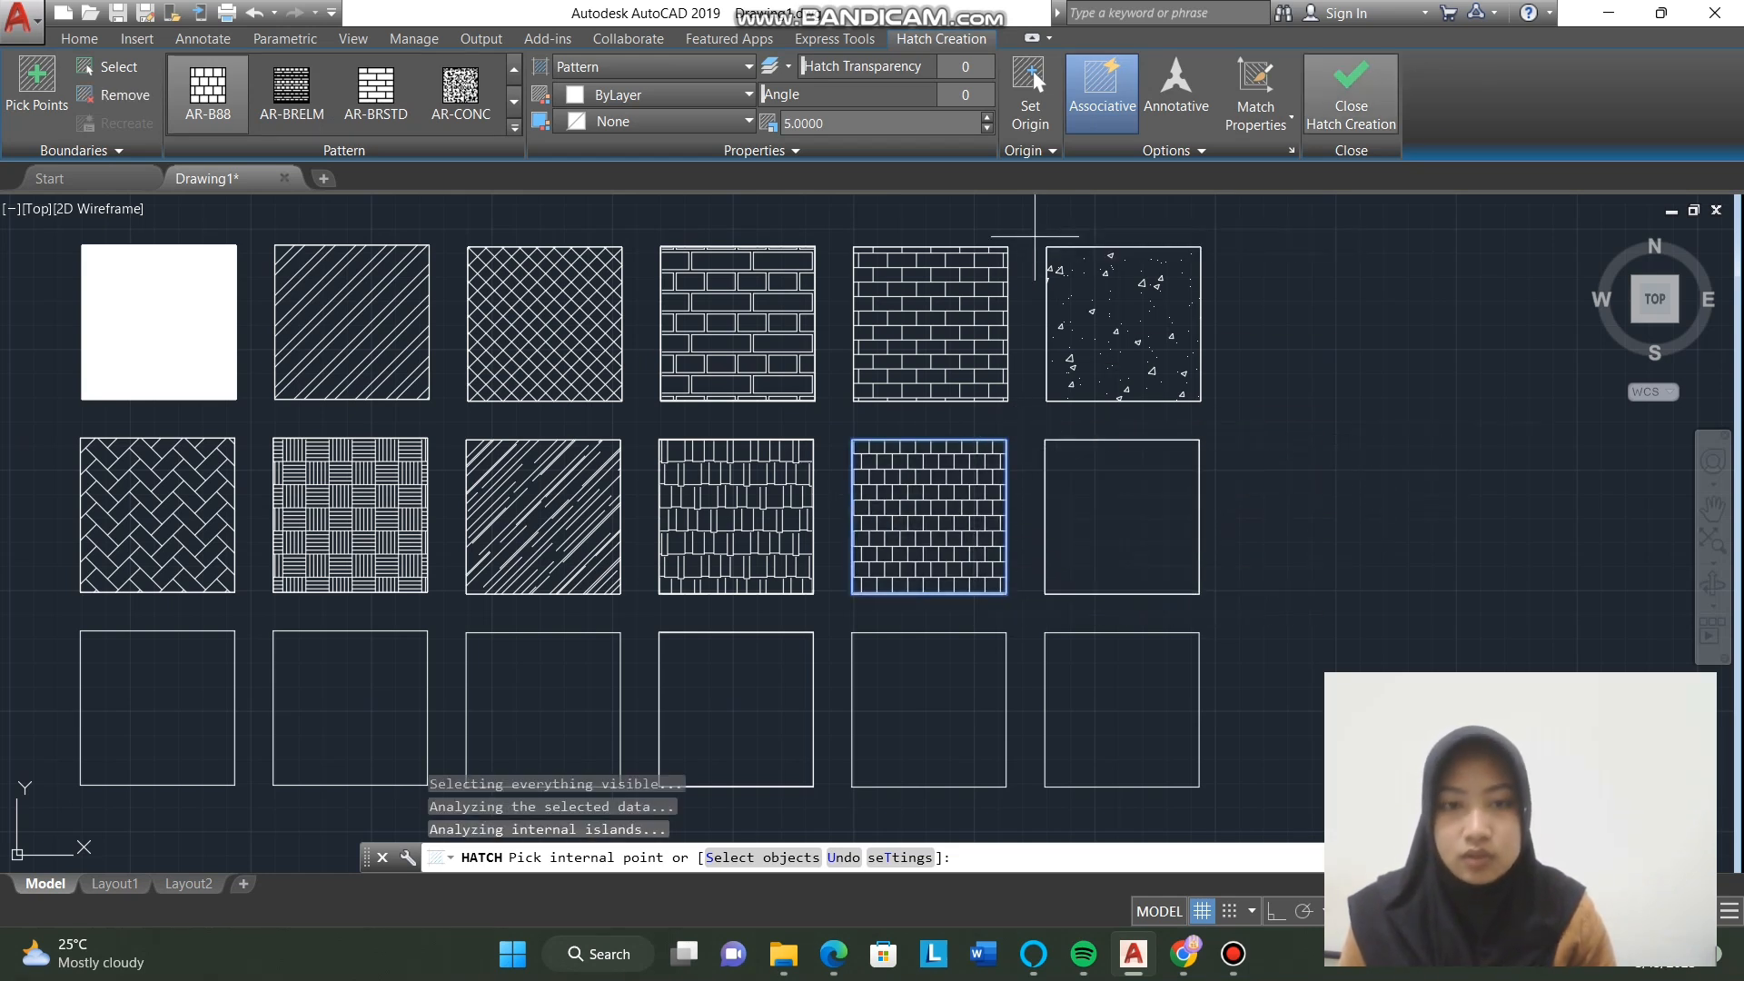
key(Return)
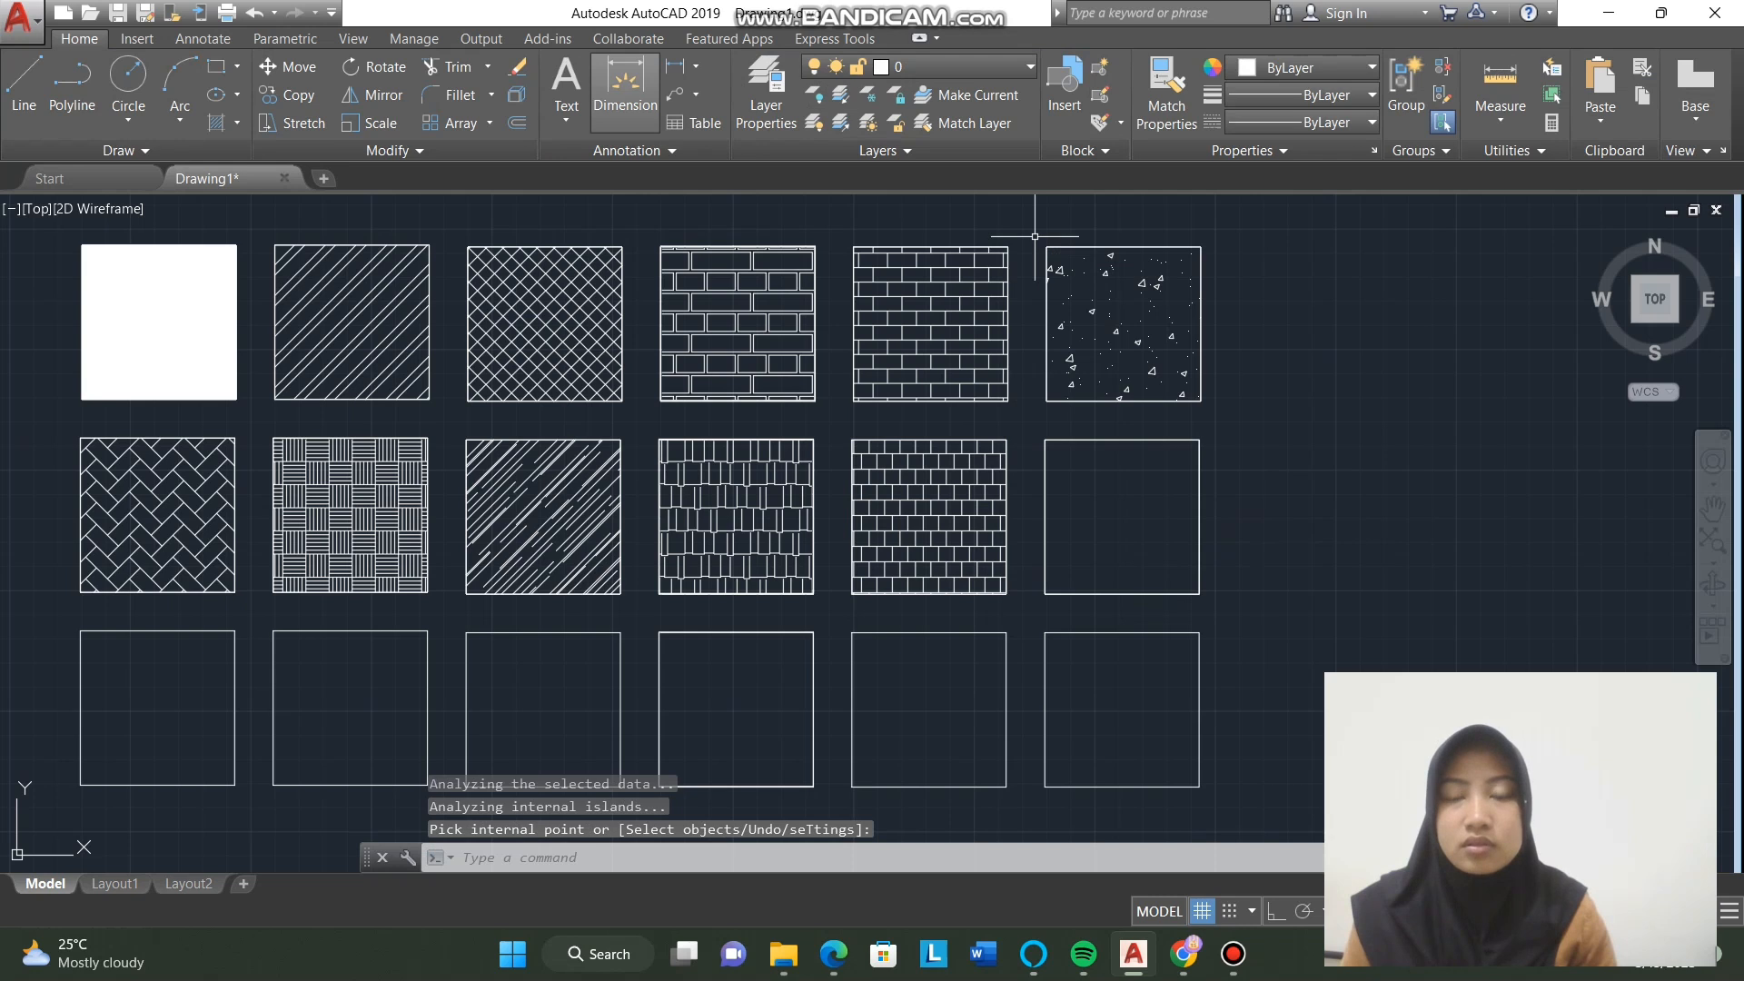
Step: Hatch the sixth square of the middle row with the AR-SAND pattern
text(h)
key(Return)
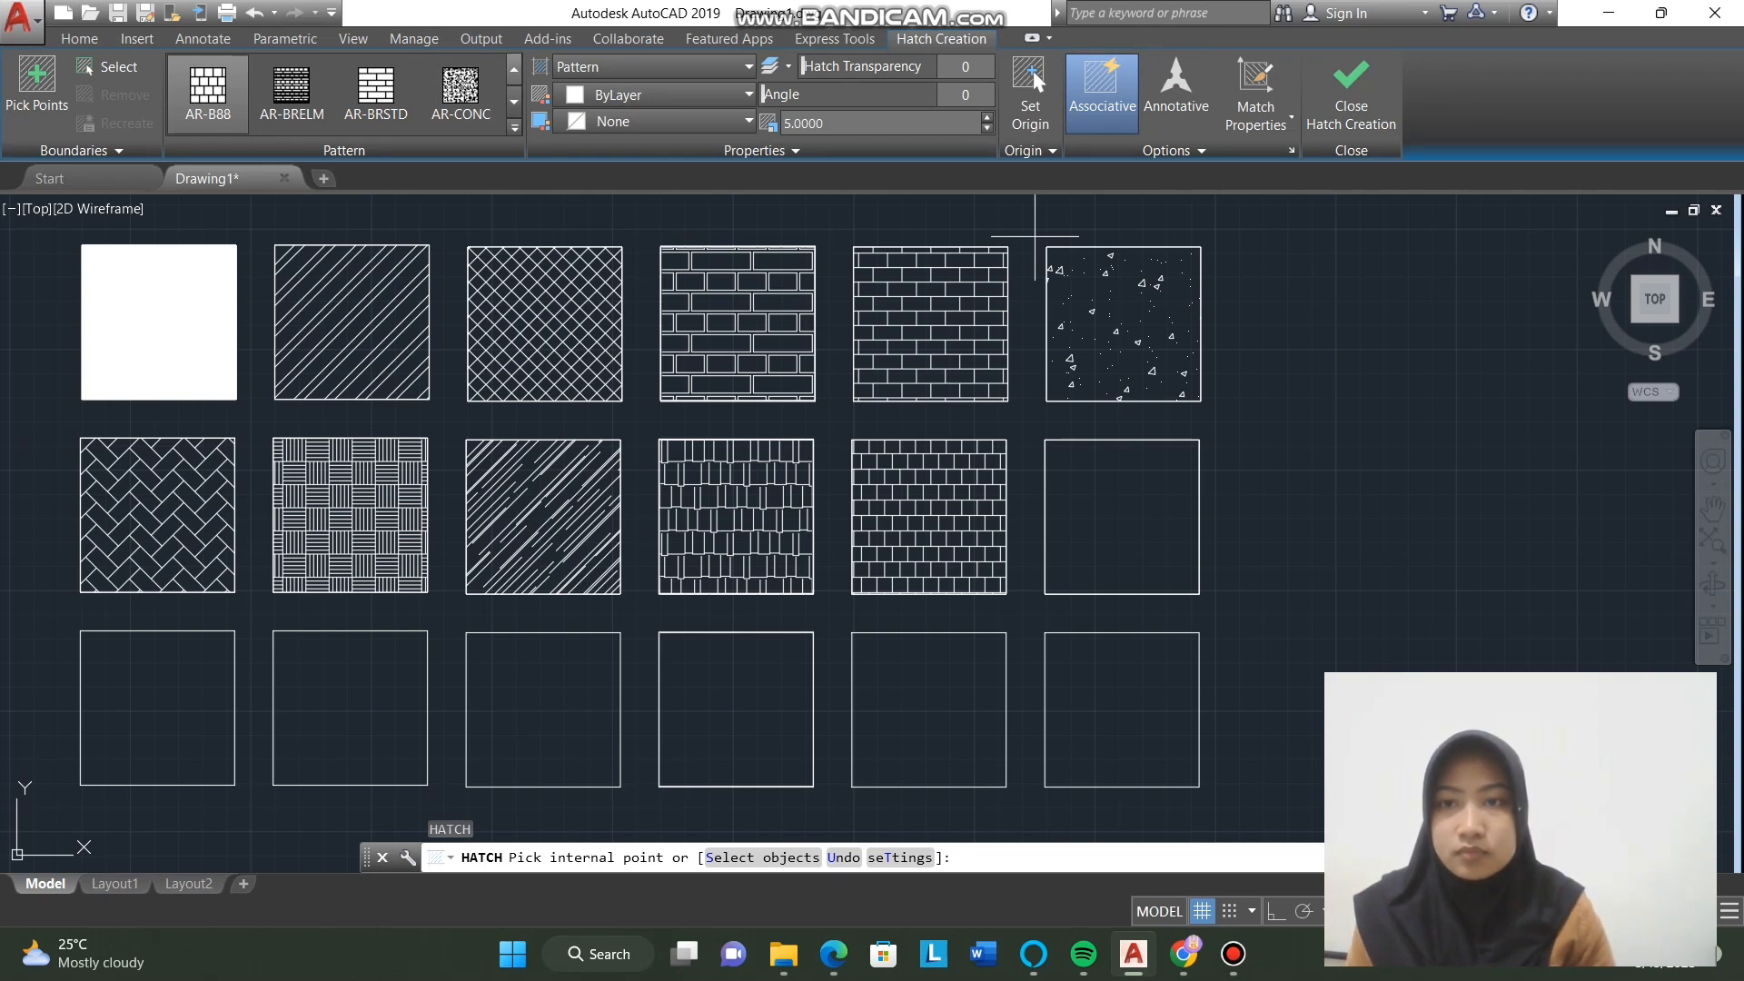
click(514, 101)
click(514, 101)
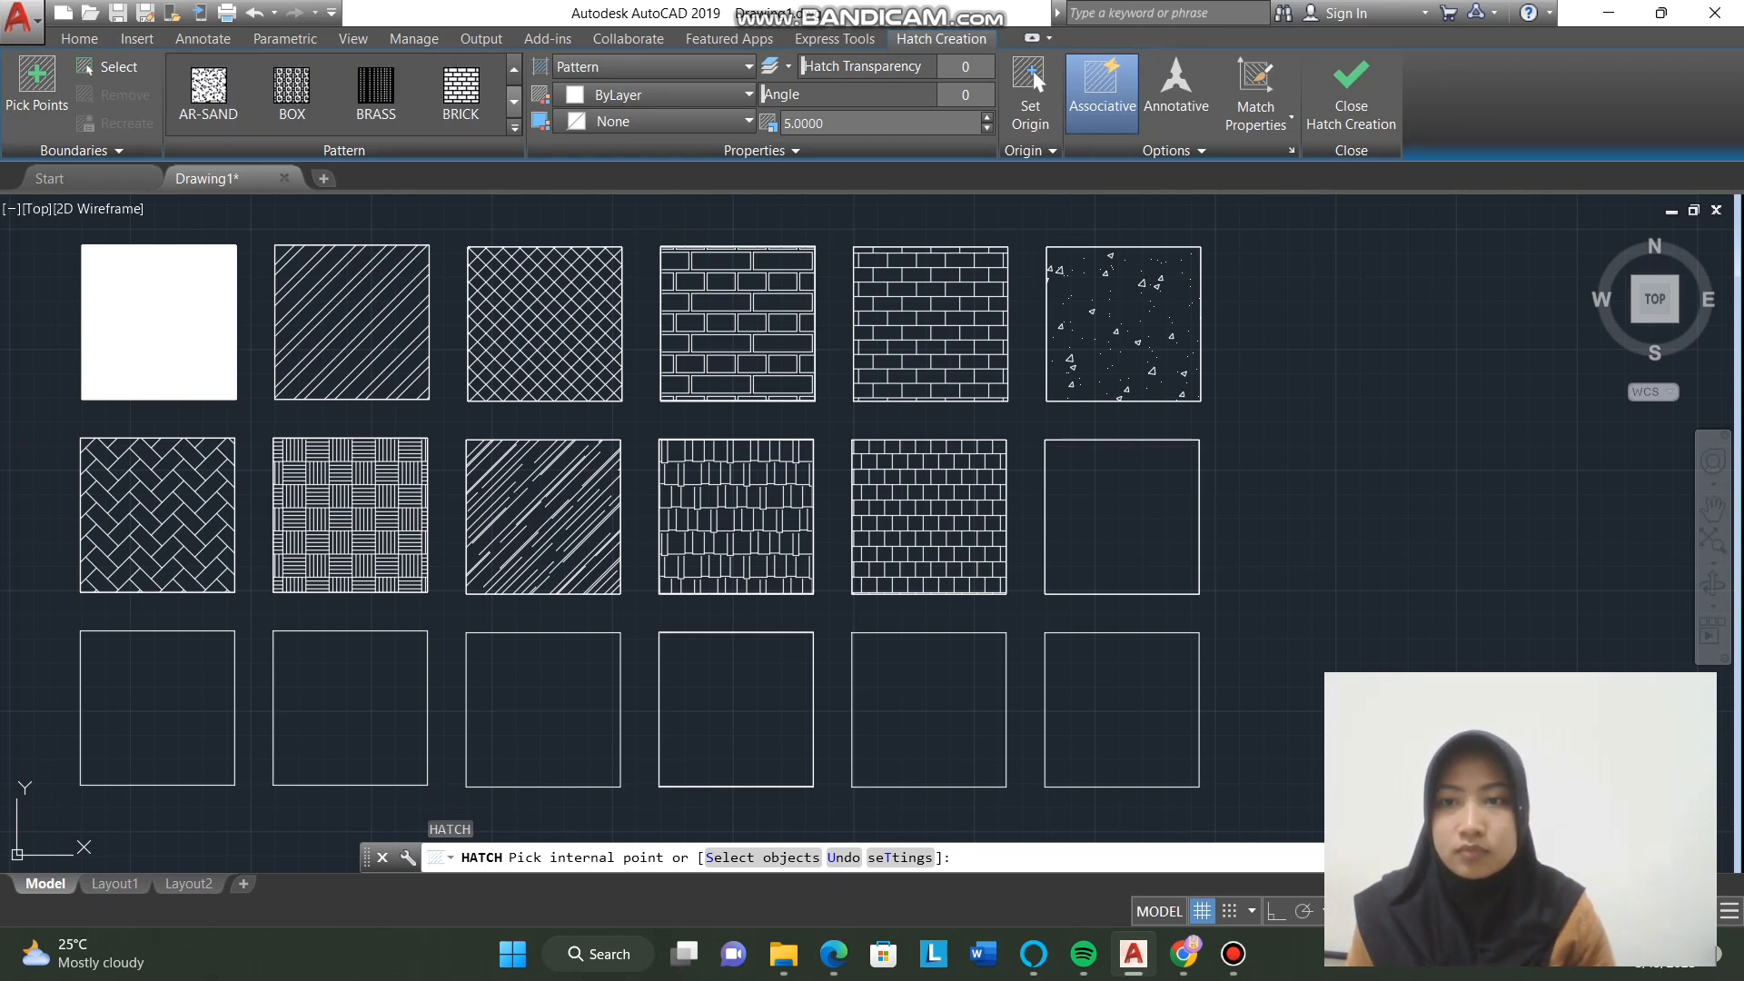
click(208, 91)
click(1123, 520)
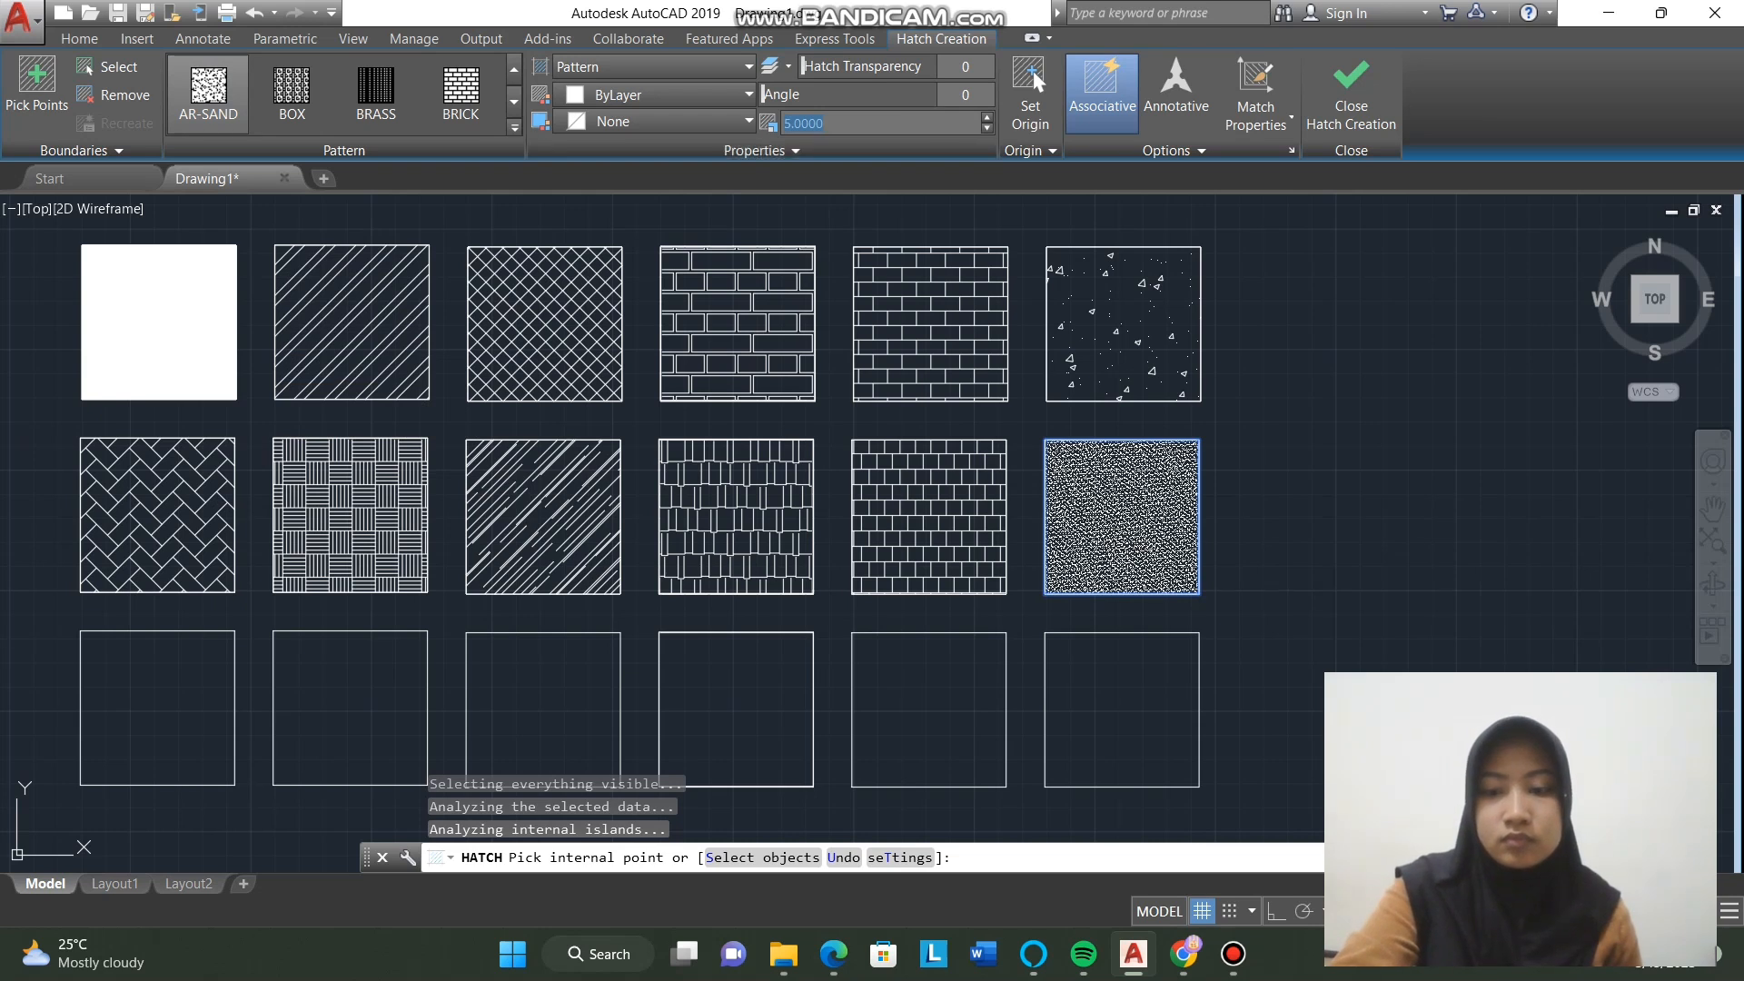
Step: Adjust the AR-SAND hatch scale, trying 50 before settling on 20, and finish the hatch
key(Return)
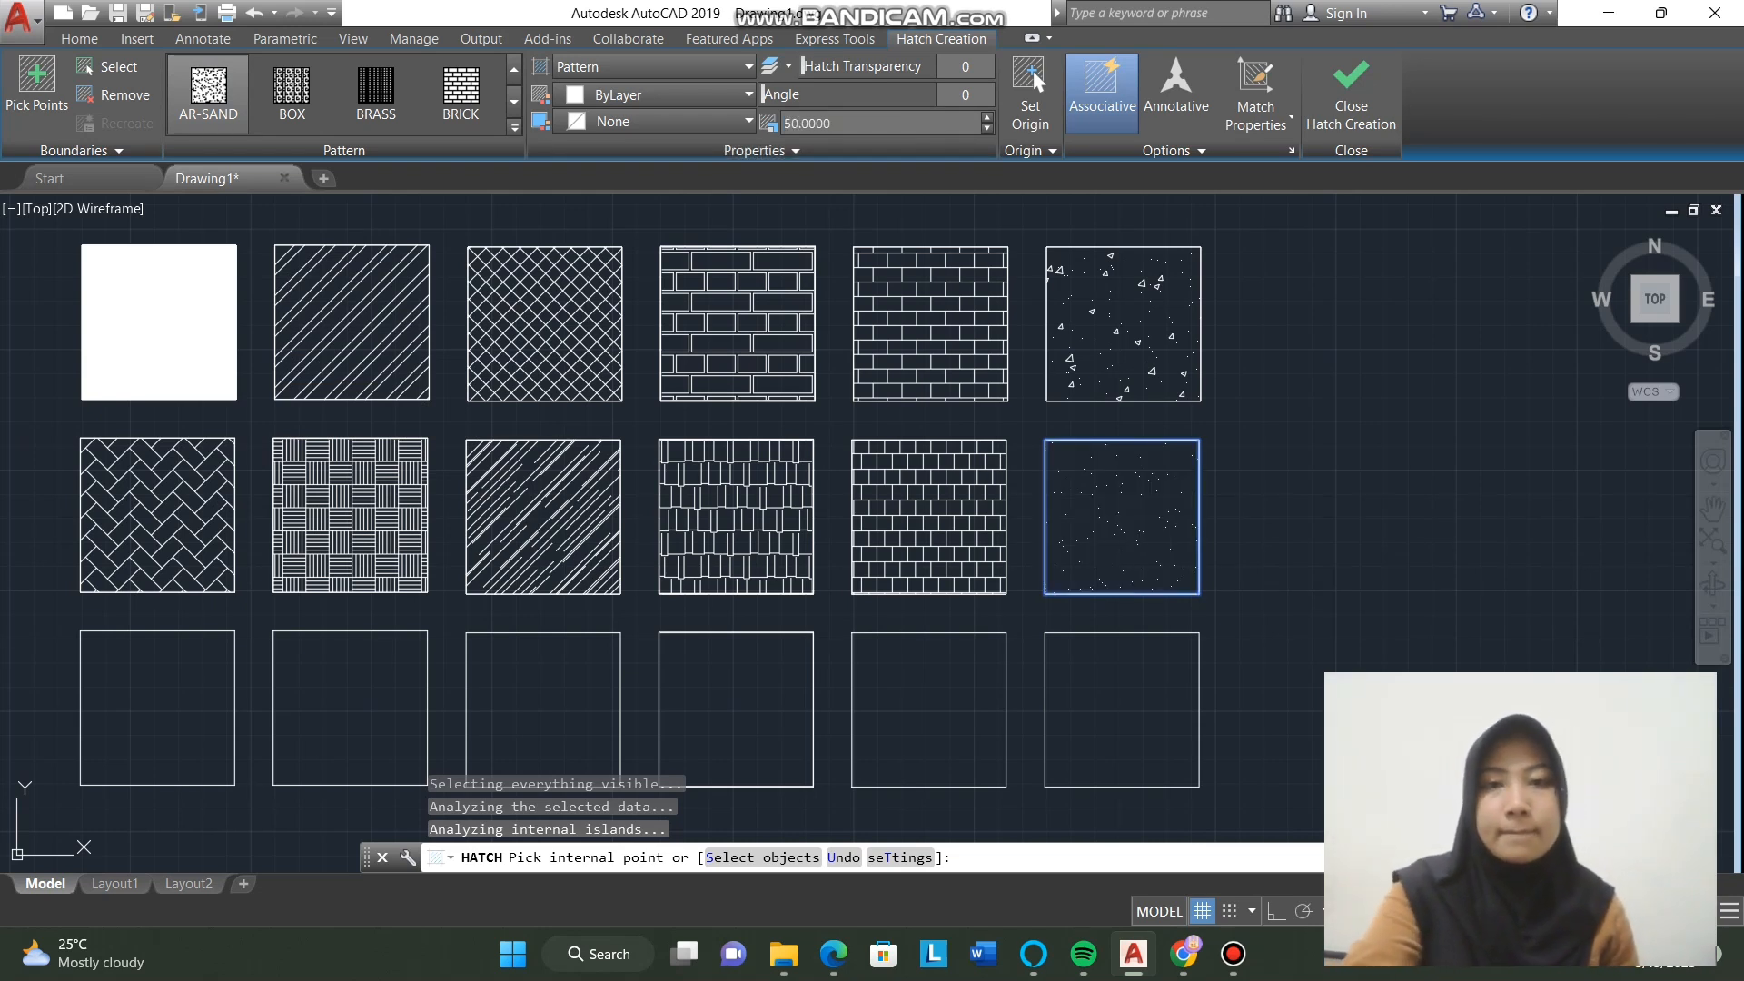
drag(846, 123, 747, 100)
text(20)
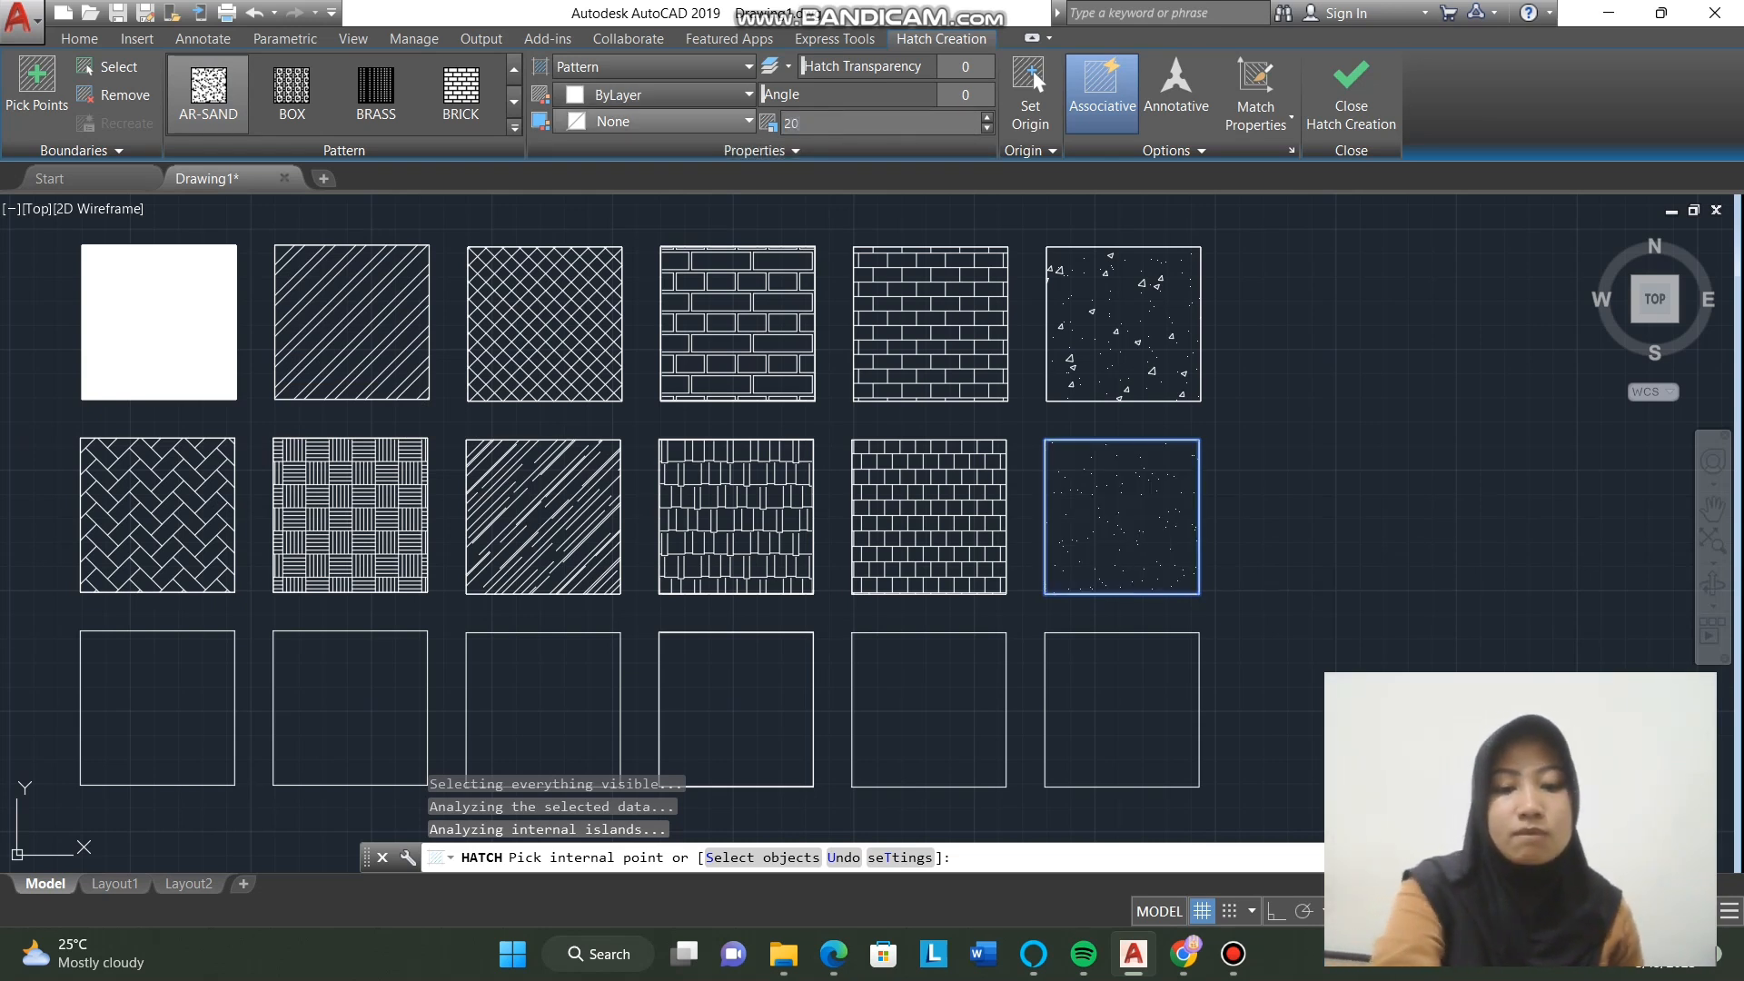
click(1351, 95)
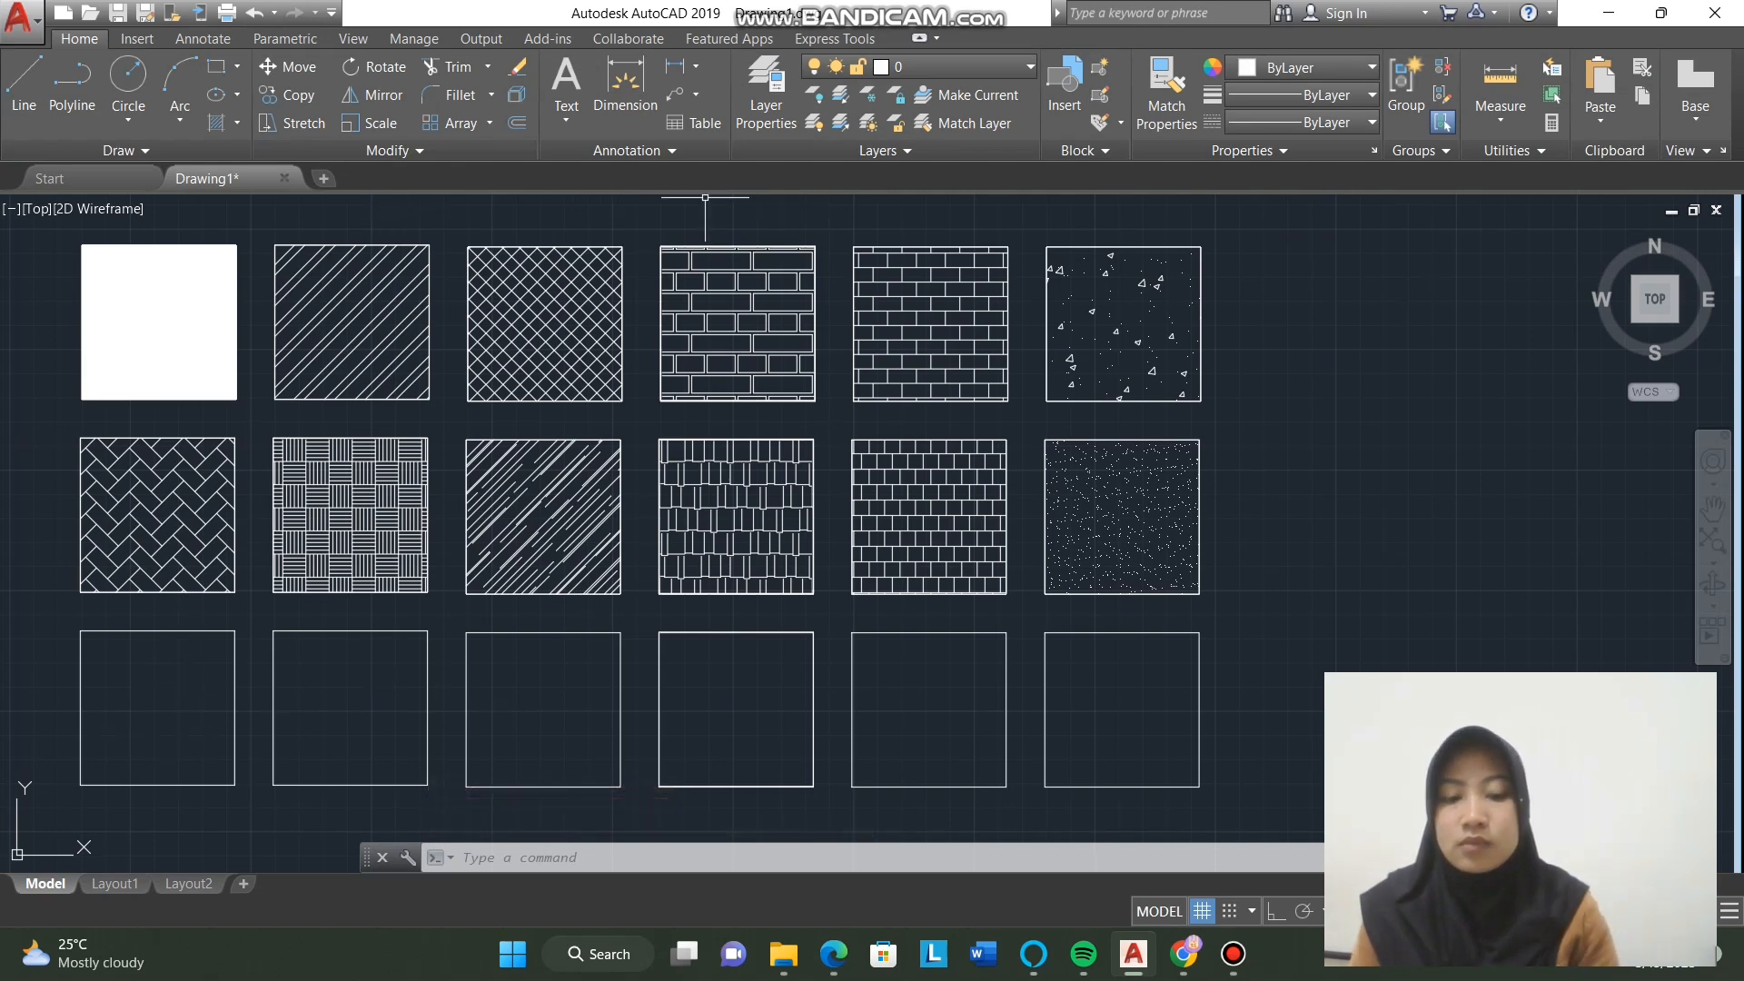
Step: Hatch the first square of the bottom row with the GRASS pattern
text(h)
key(Return)
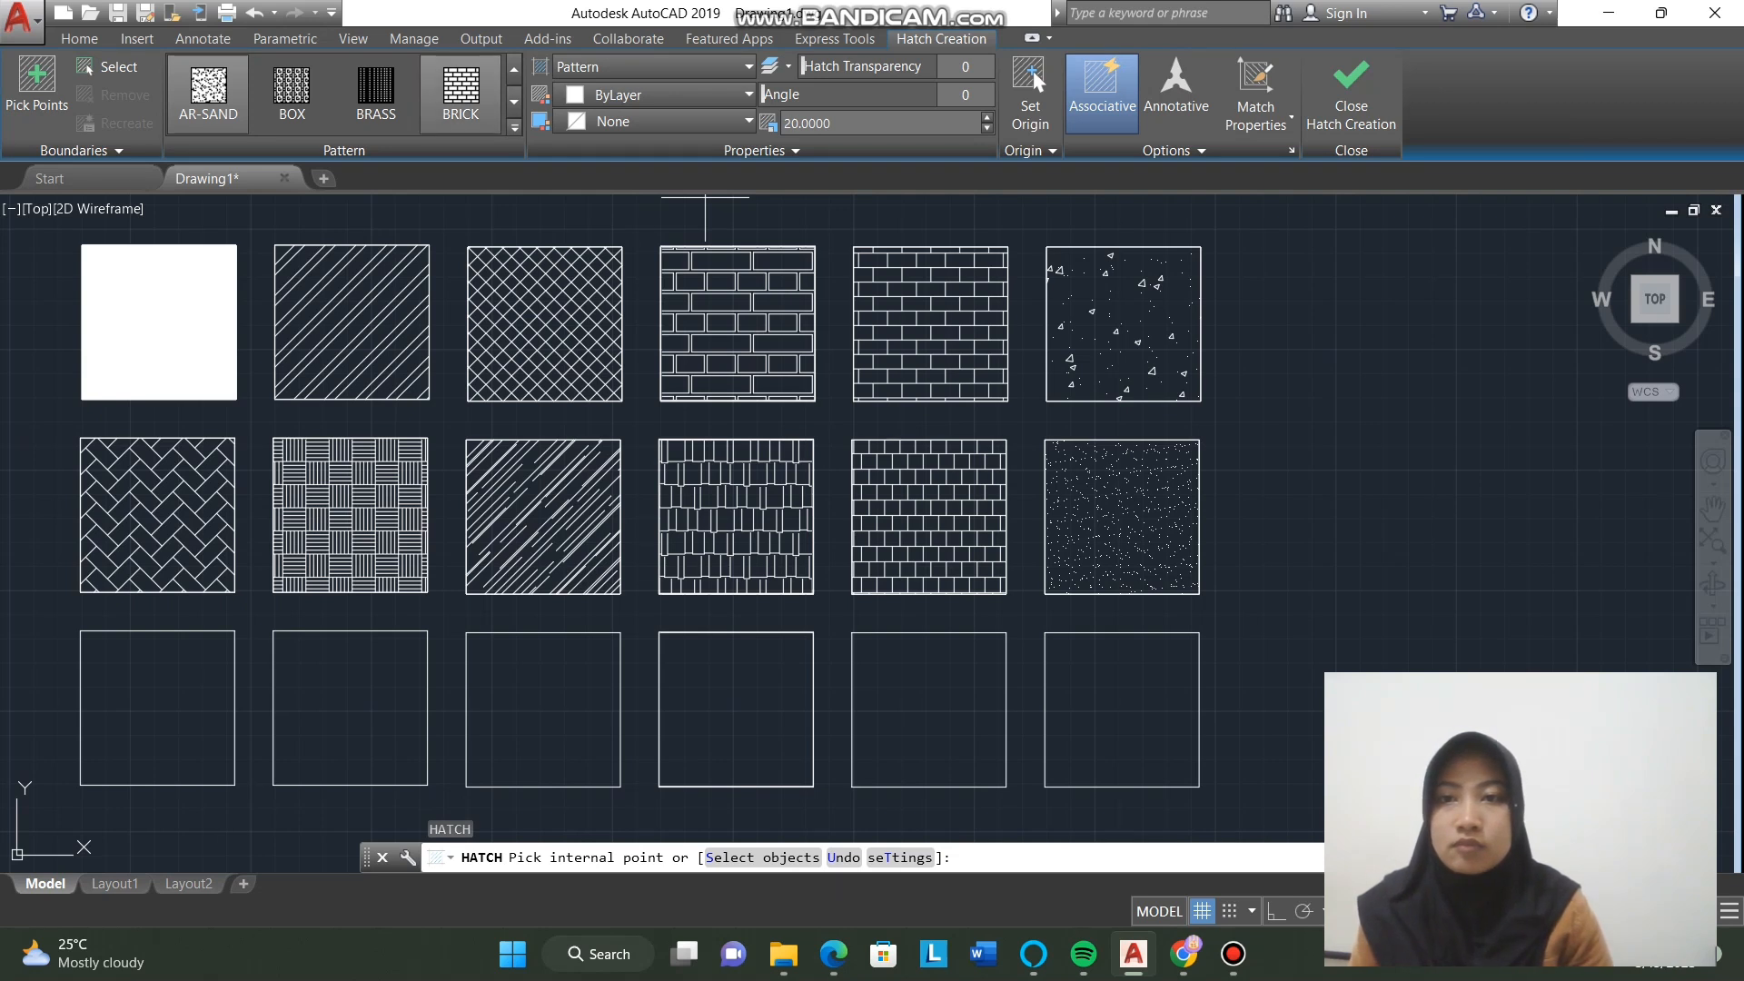
click(514, 127)
scroll(460, 259, down, 2)
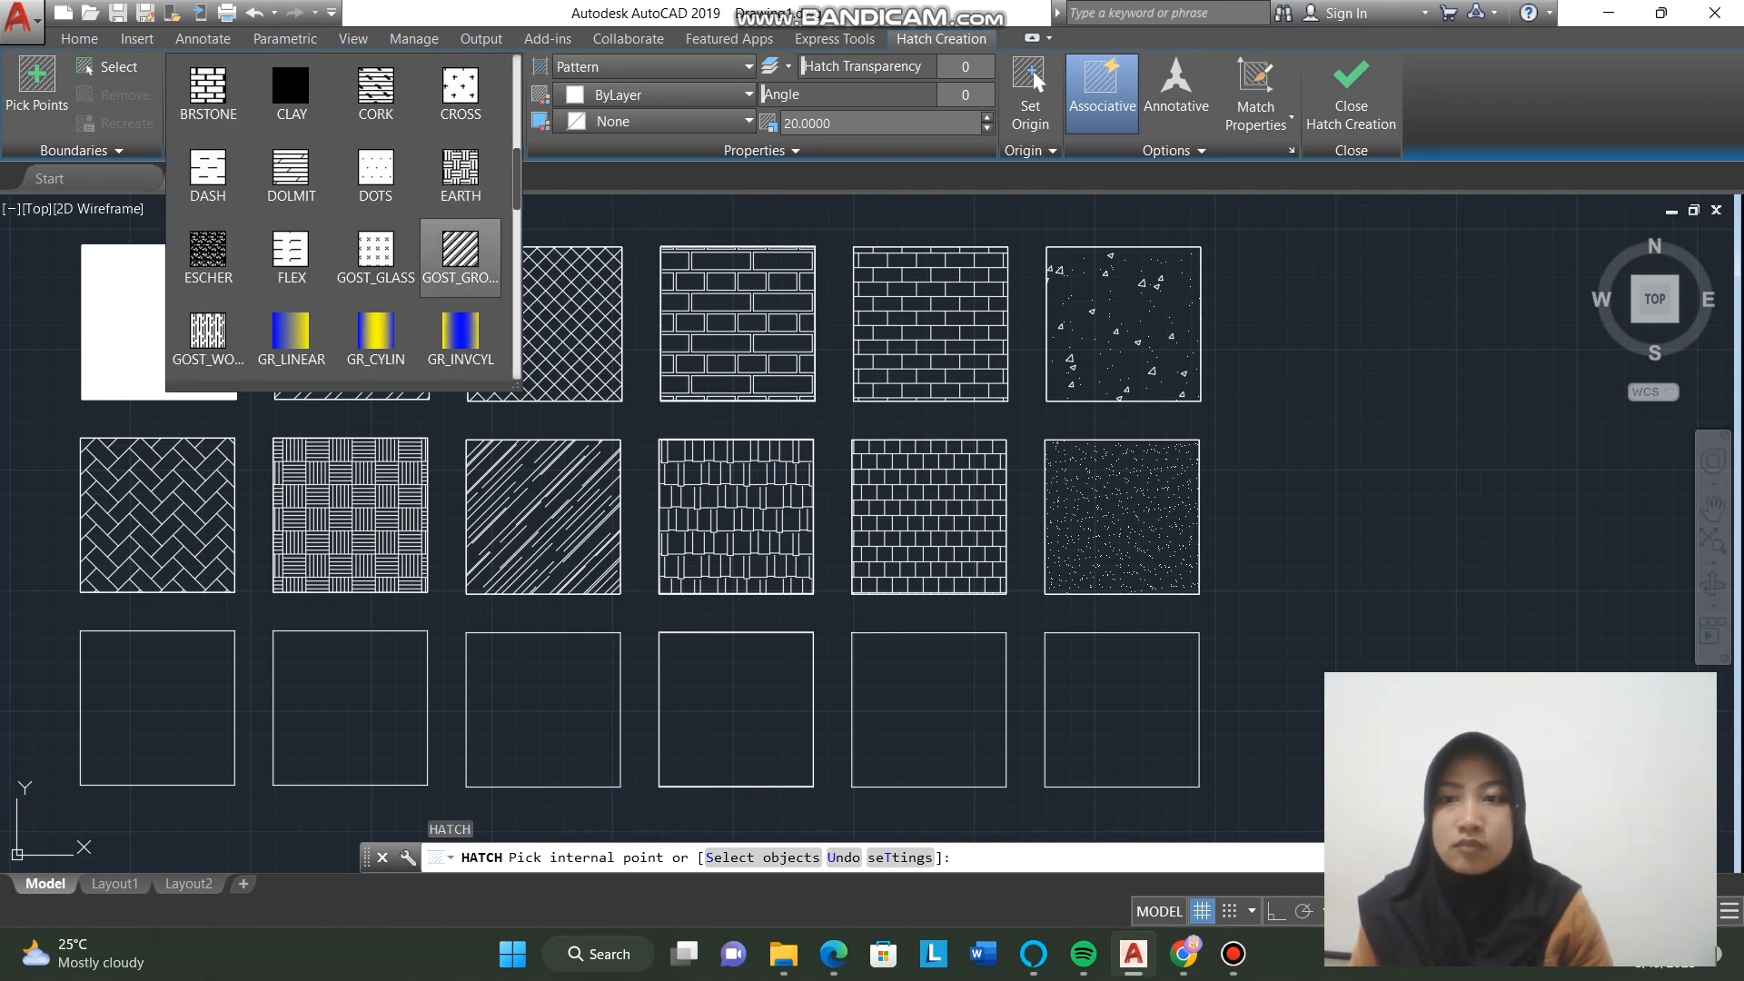
scroll(375, 259, down, 1)
scroll(375, 264, up, 1)
scroll(375, 264, down, 1)
scroll(375, 264, down, 1)
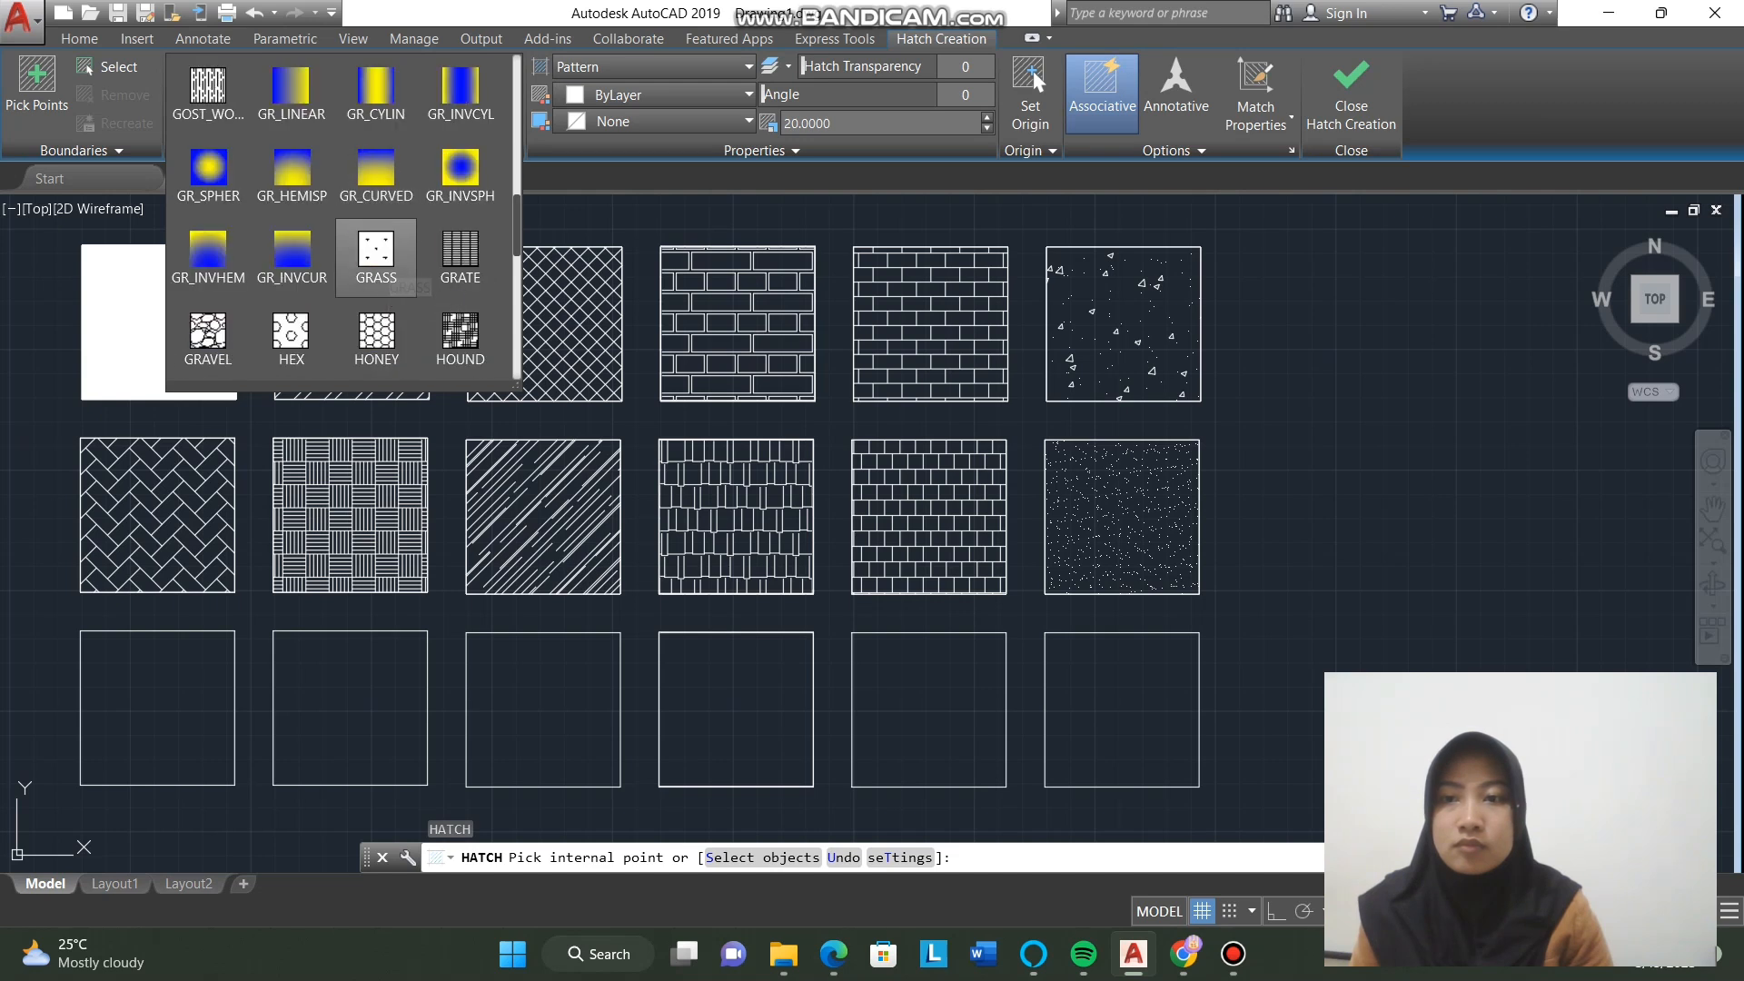
click(375, 334)
click(148, 759)
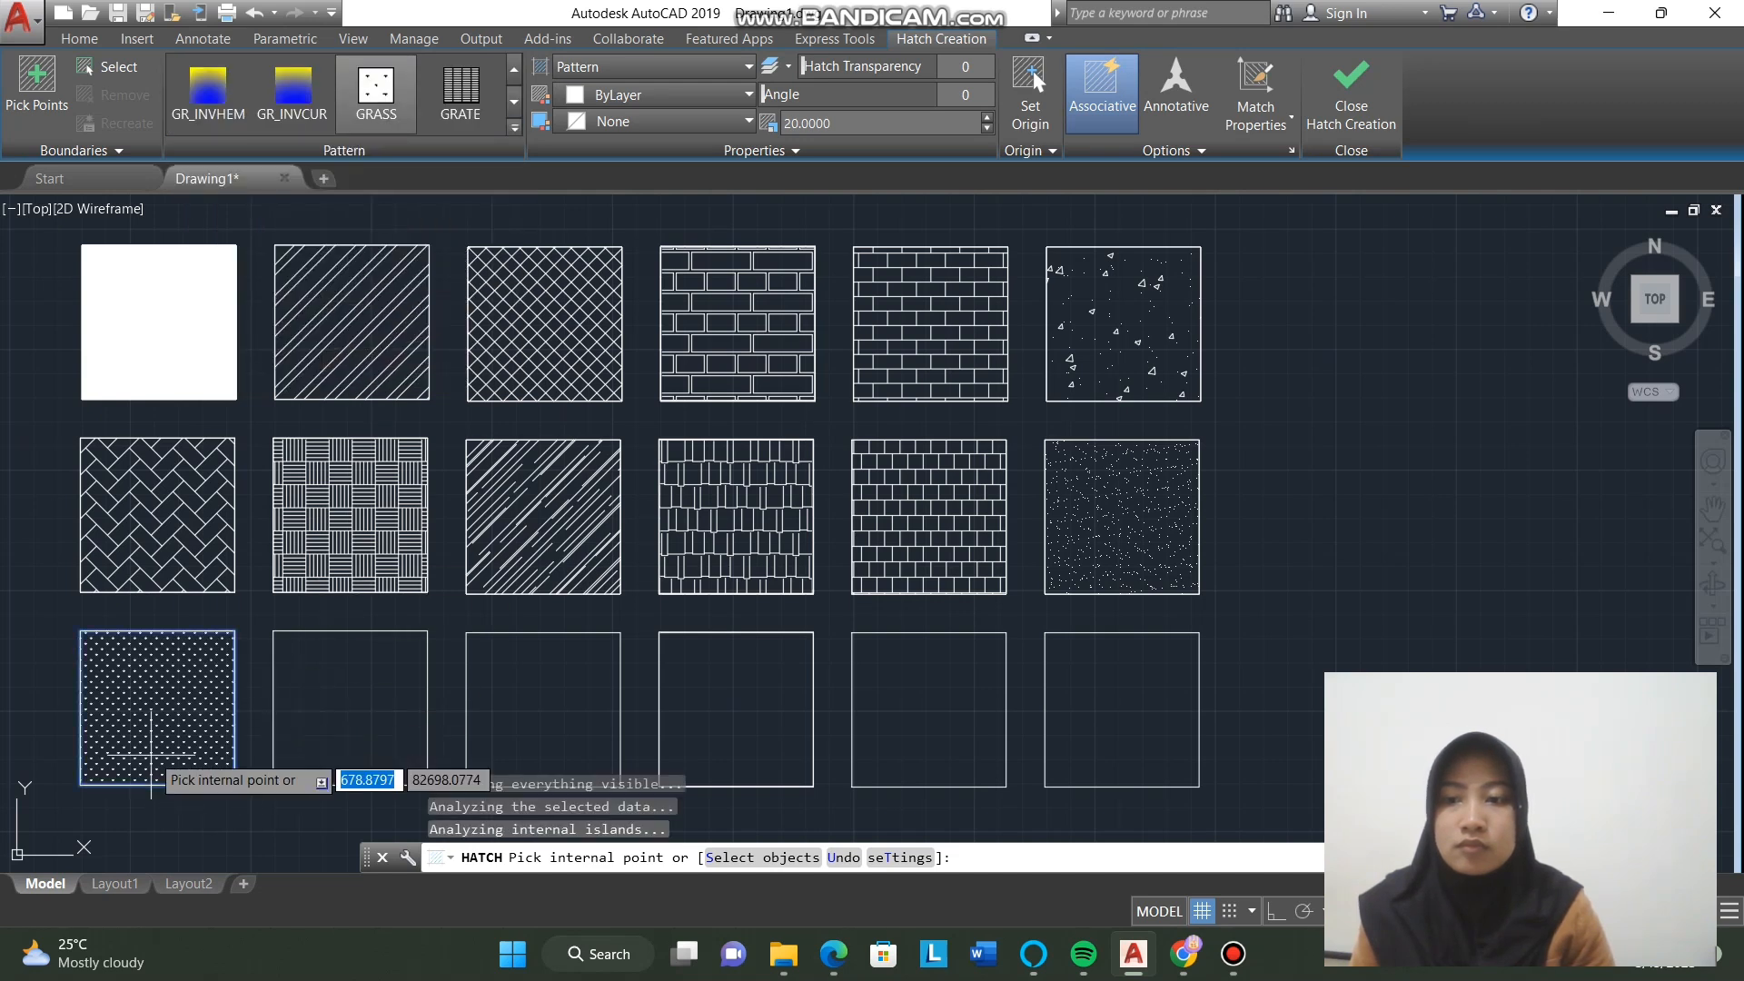
Step: Set the GRASS hatch scale to 50 and finish the hatch
click(833, 123)
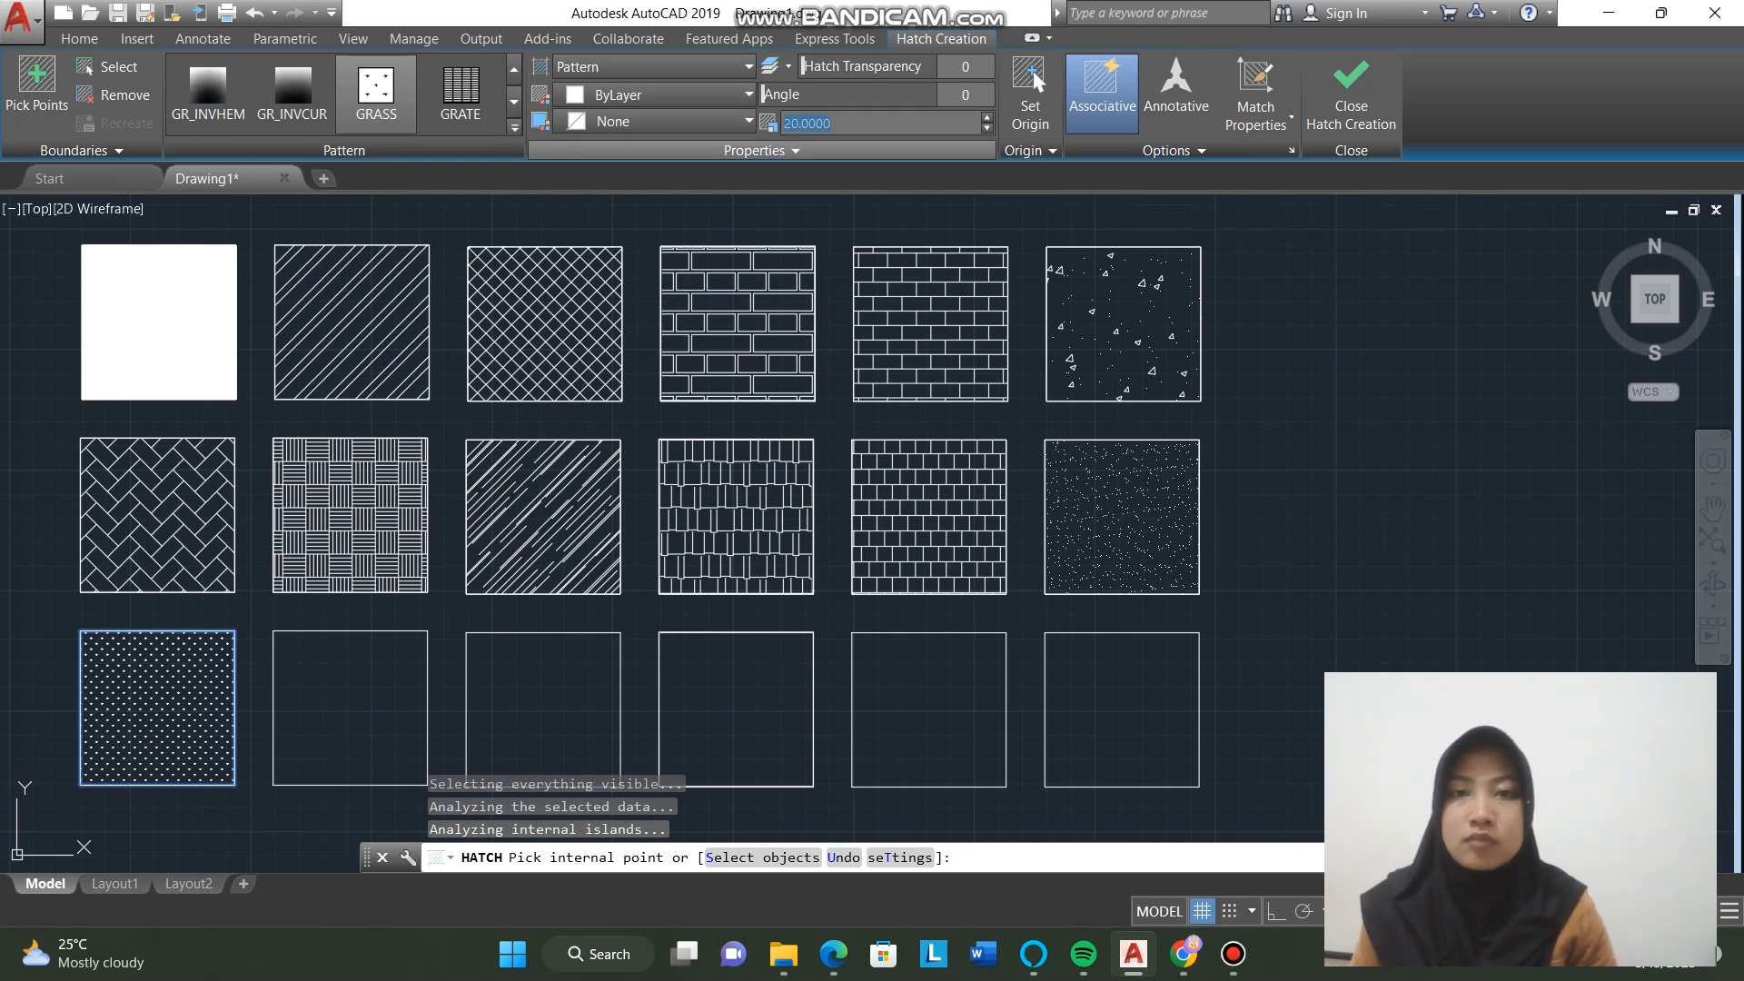
text(50)
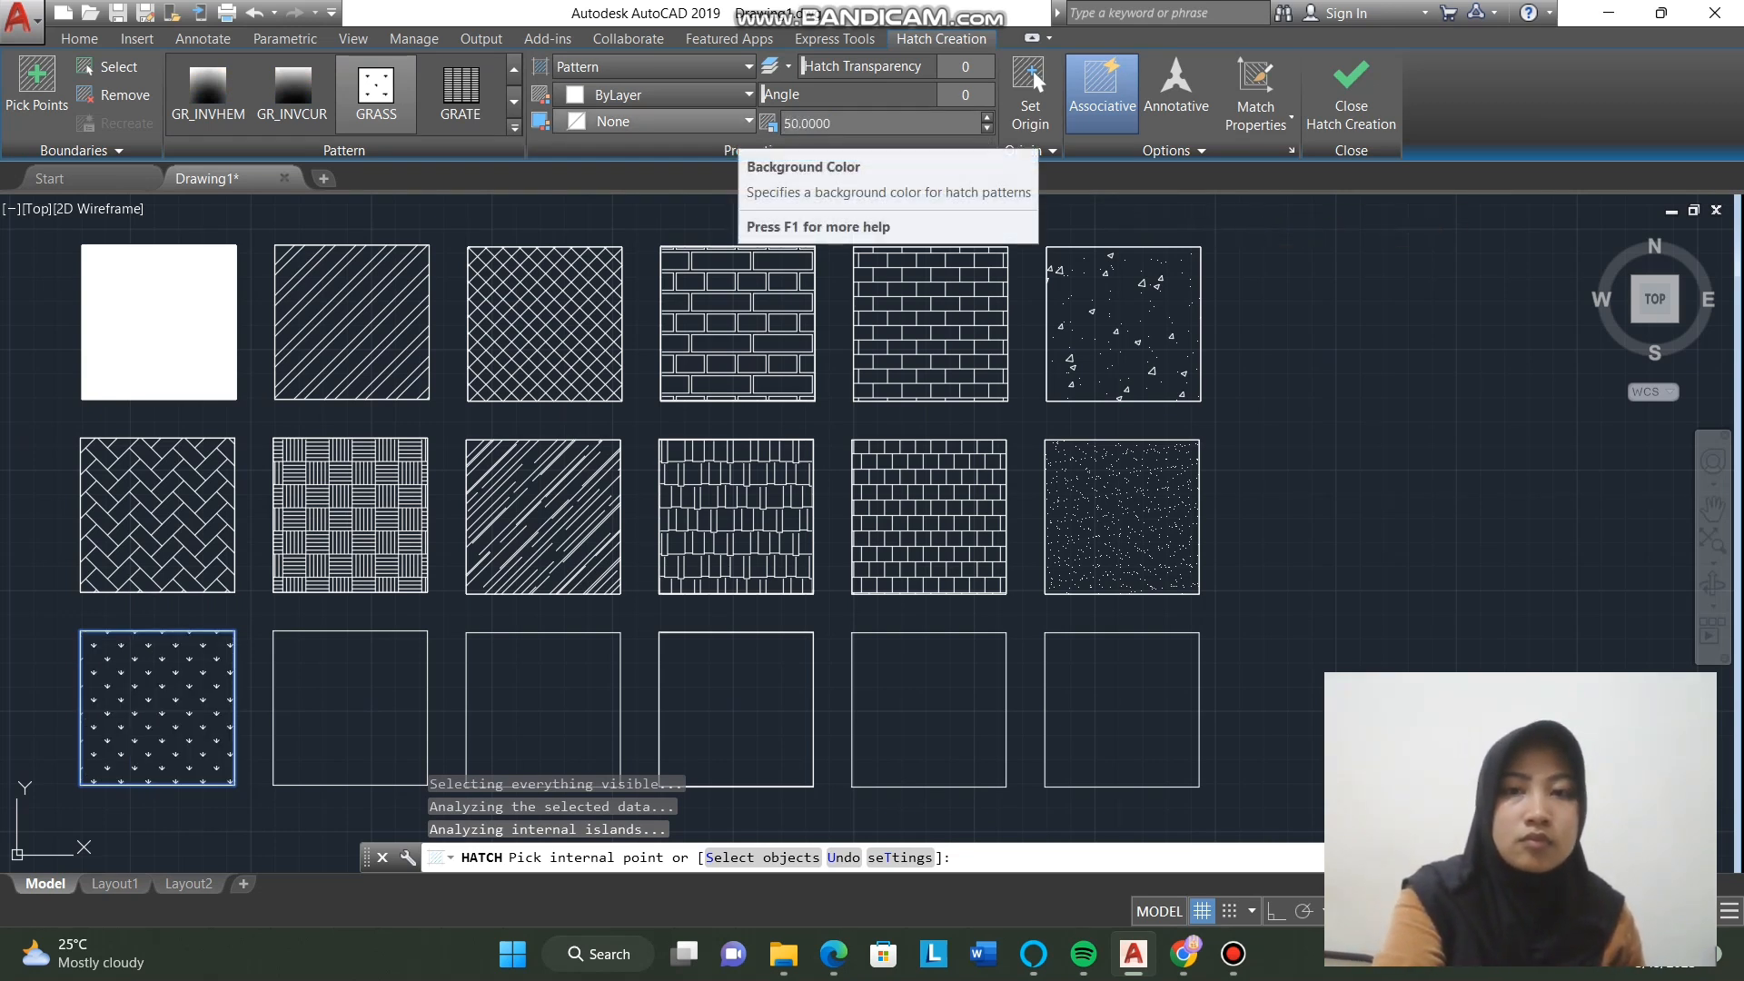
key(Return)
key(Return)
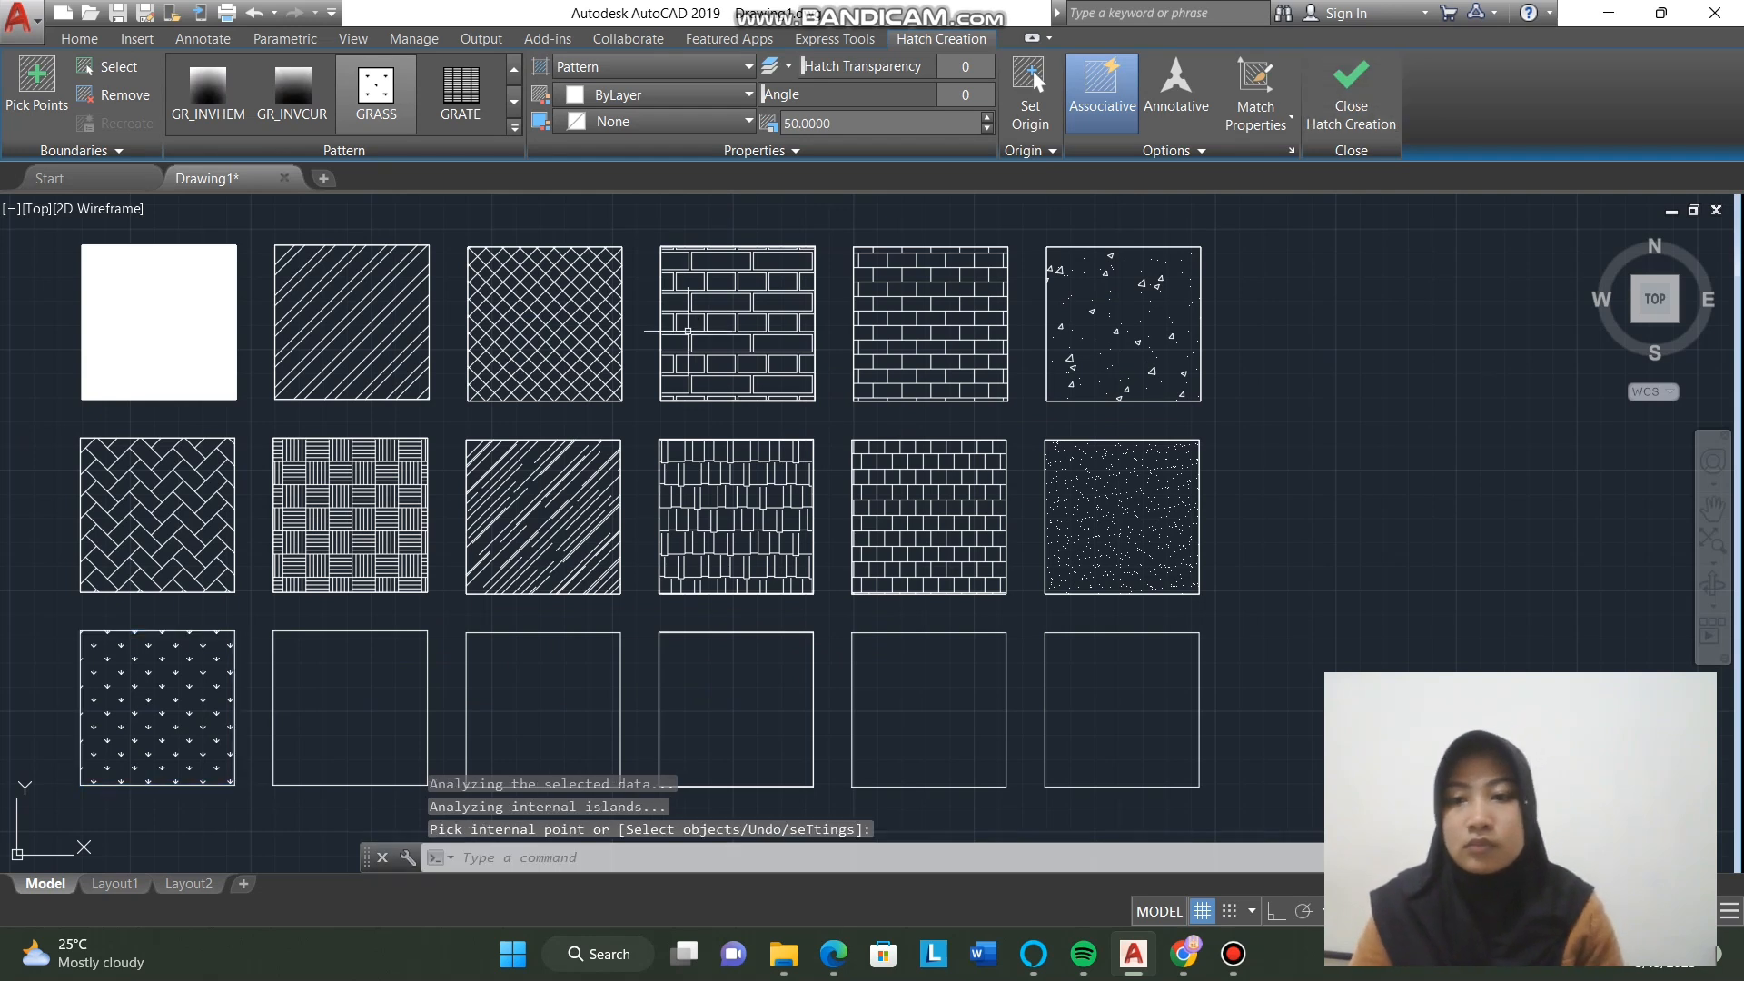
Step: Hatch the second square of the bottom row with the GRAVEL pattern at a scale of 100
text(h)
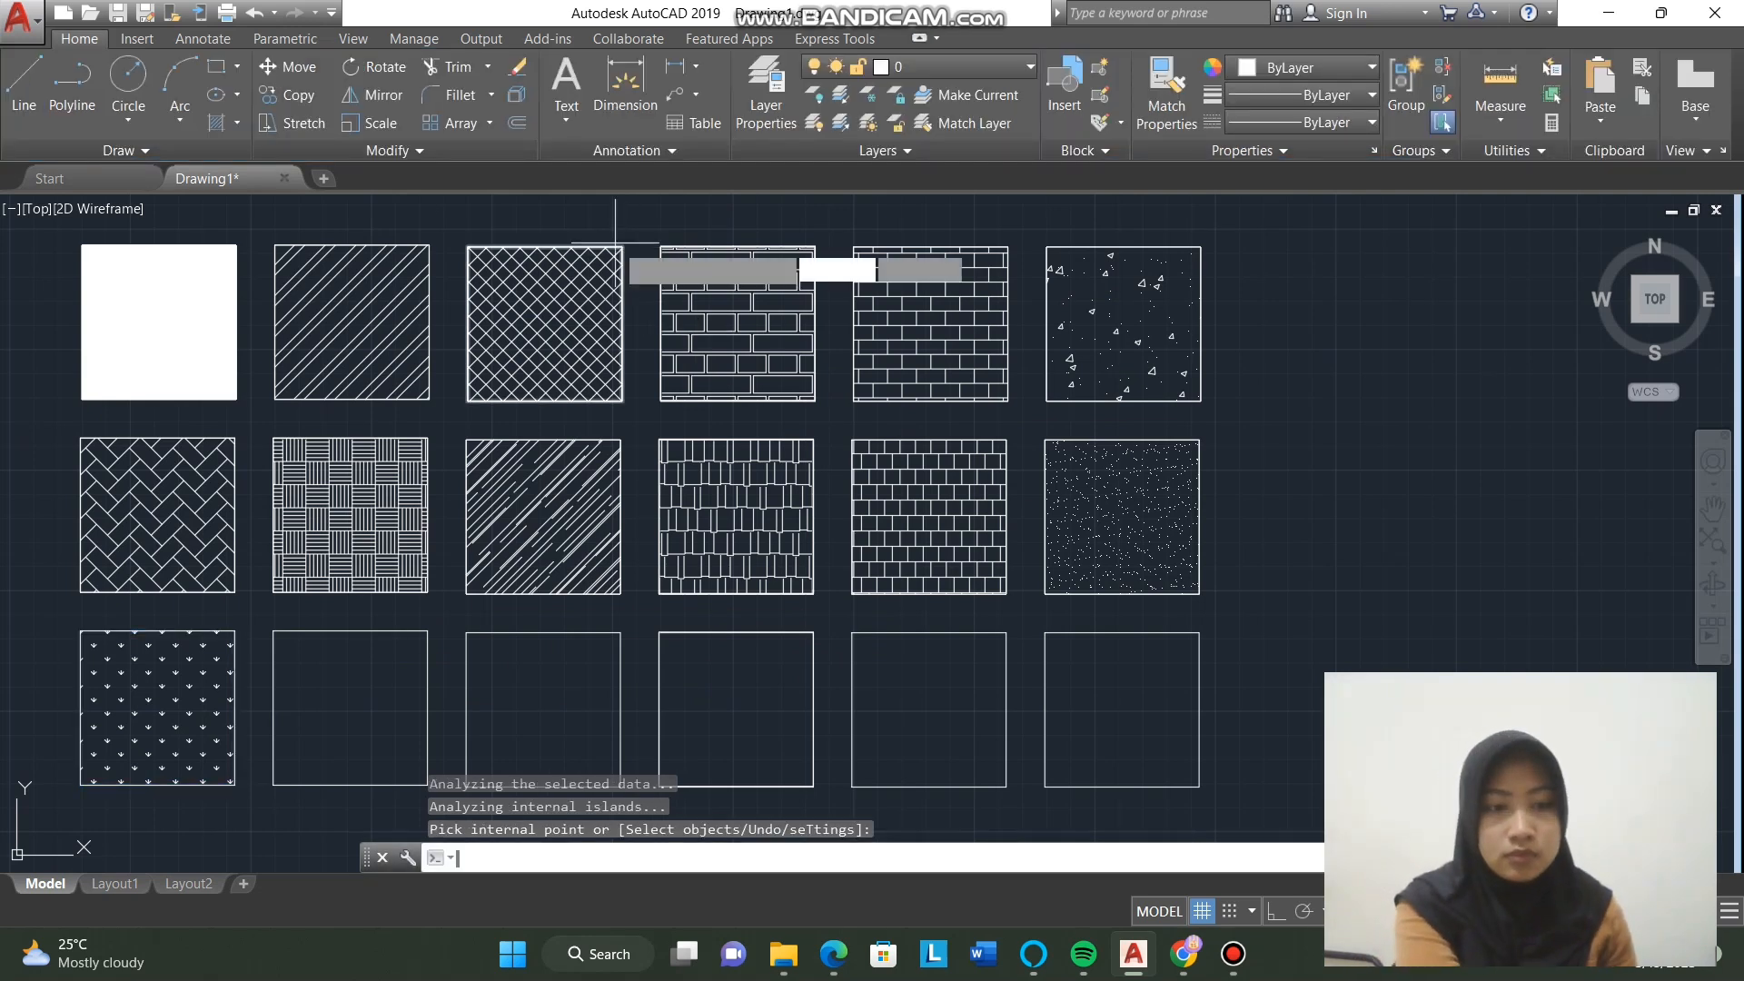
key(Return)
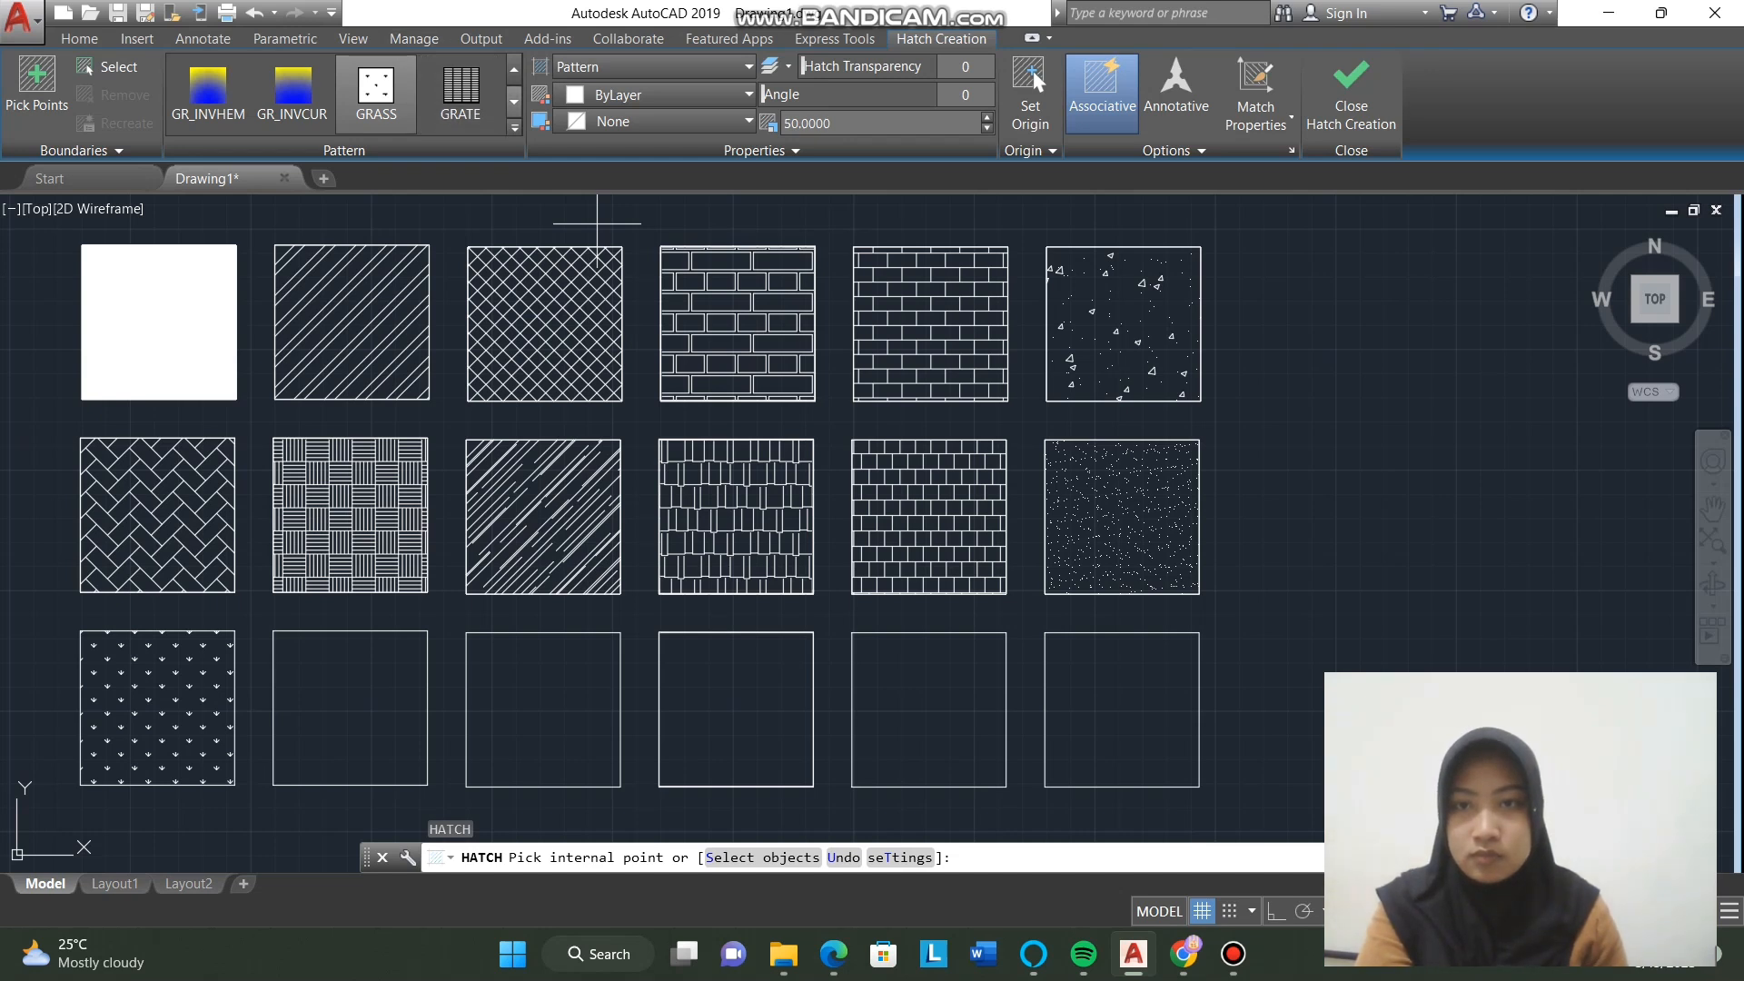
click(514, 127)
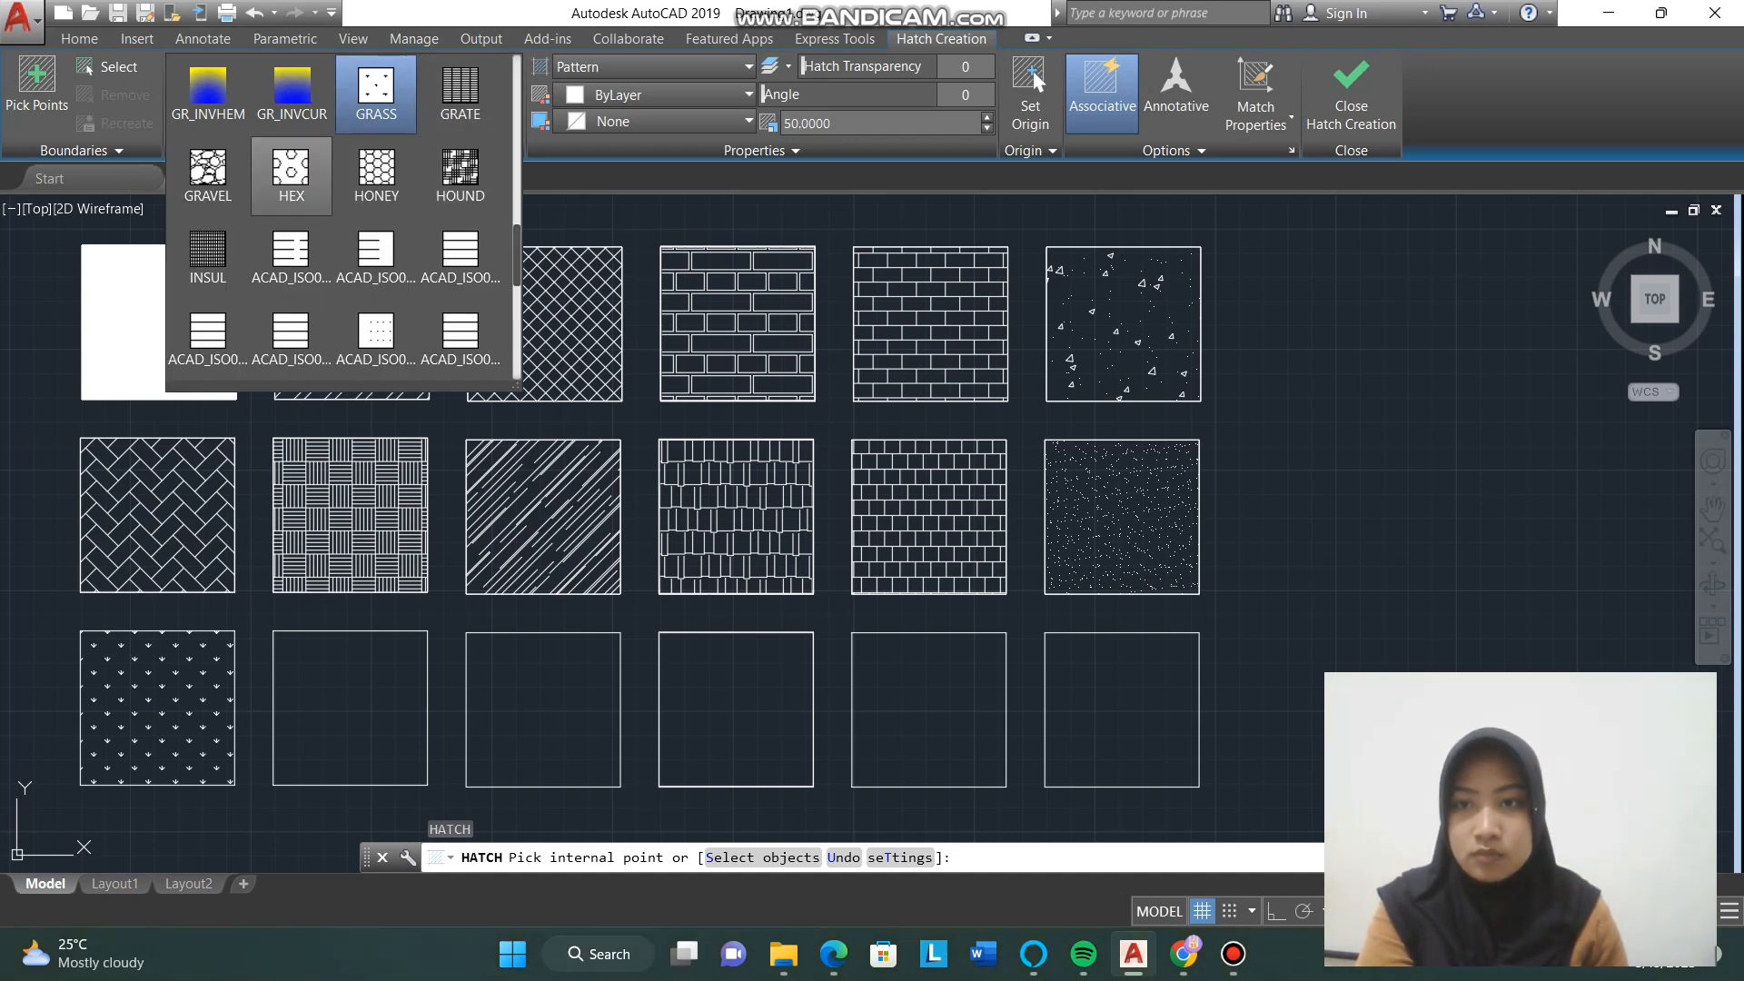
click(210, 177)
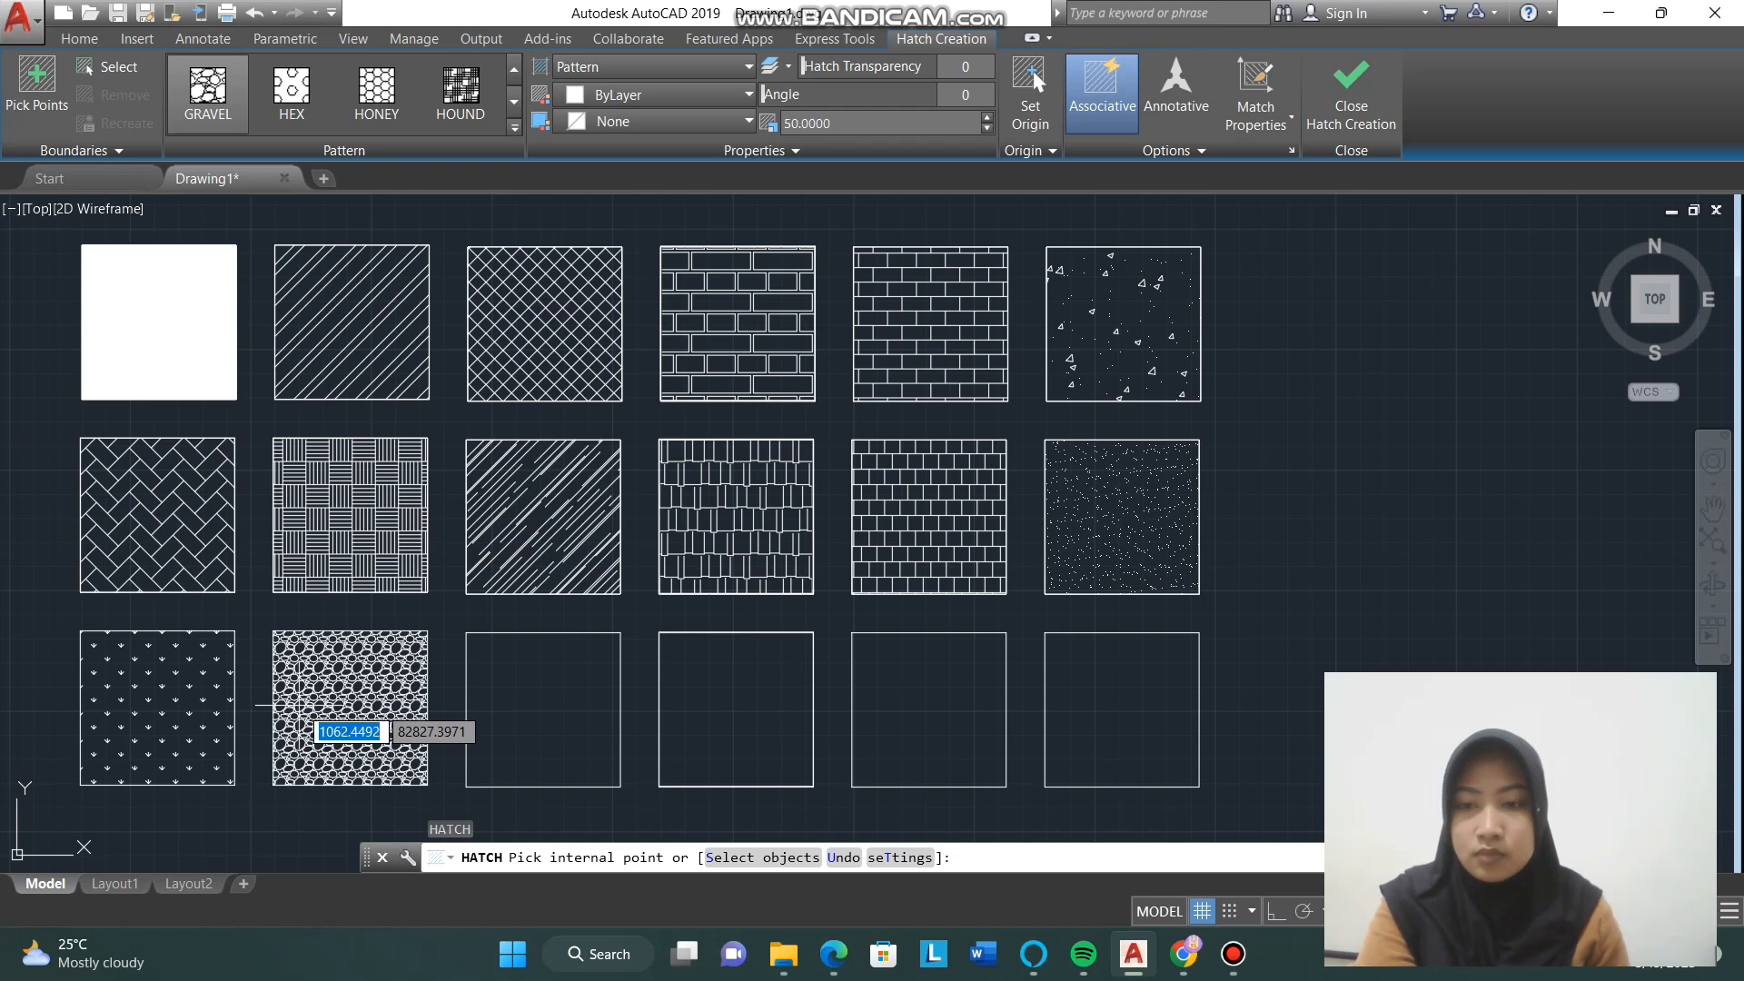
click(349, 704)
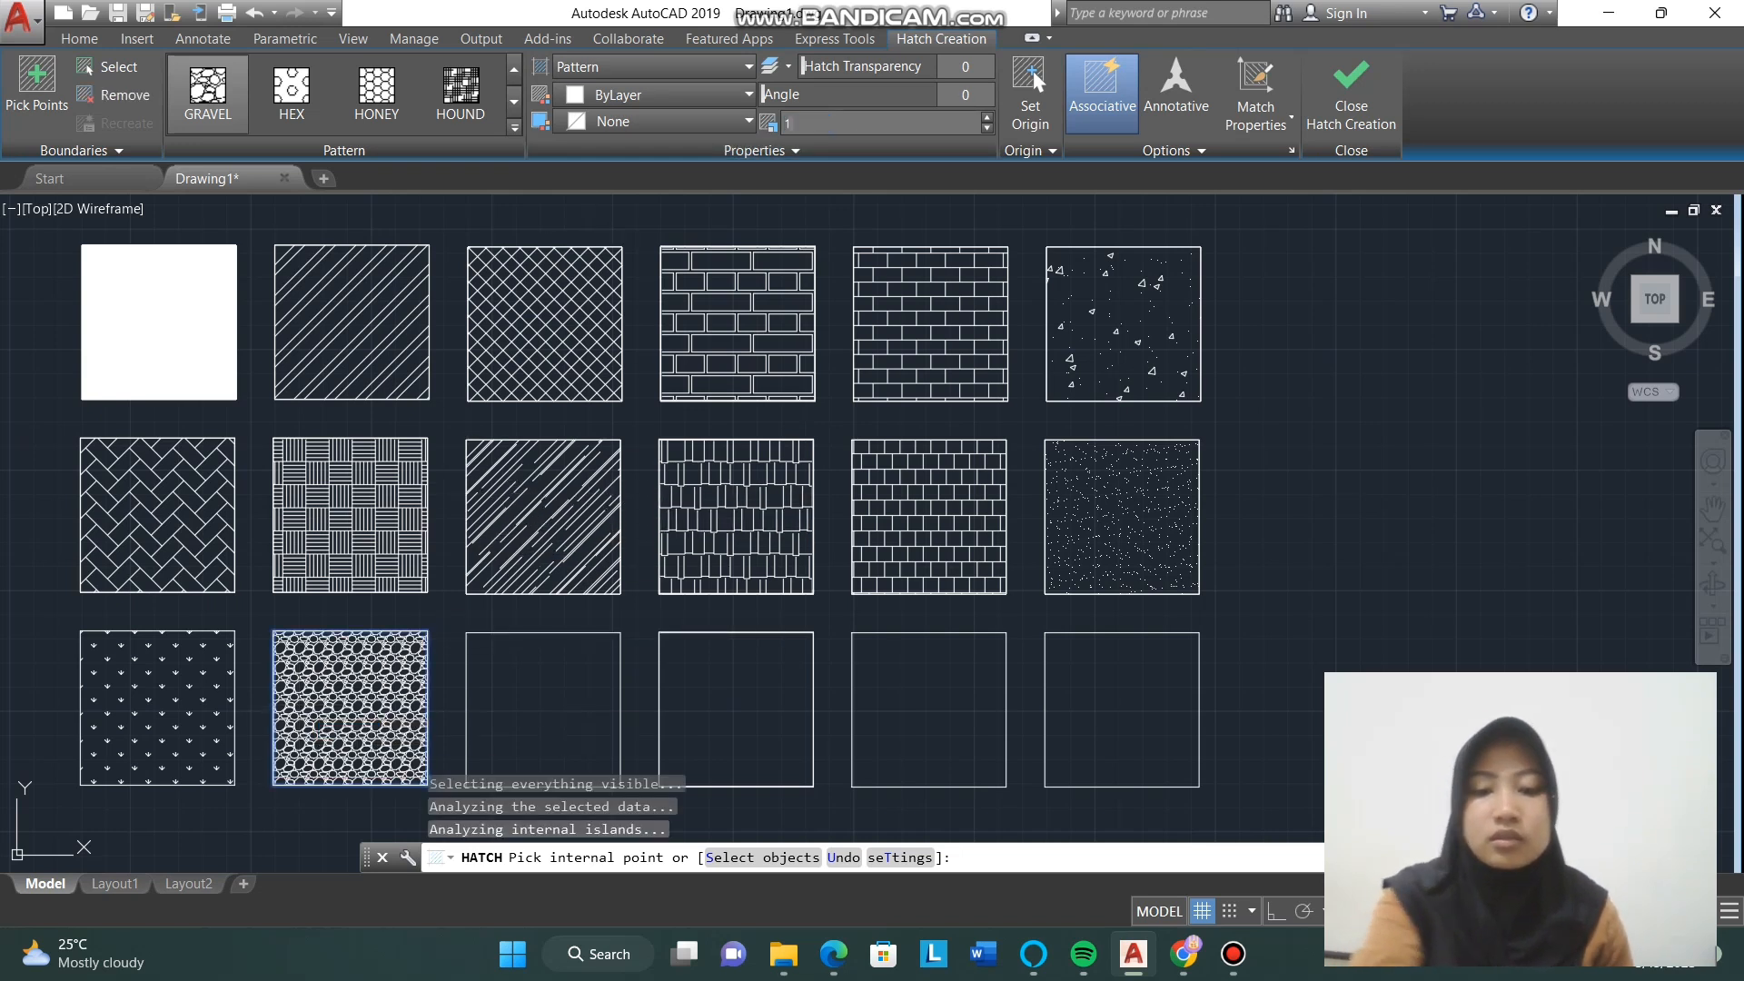
key(Return)
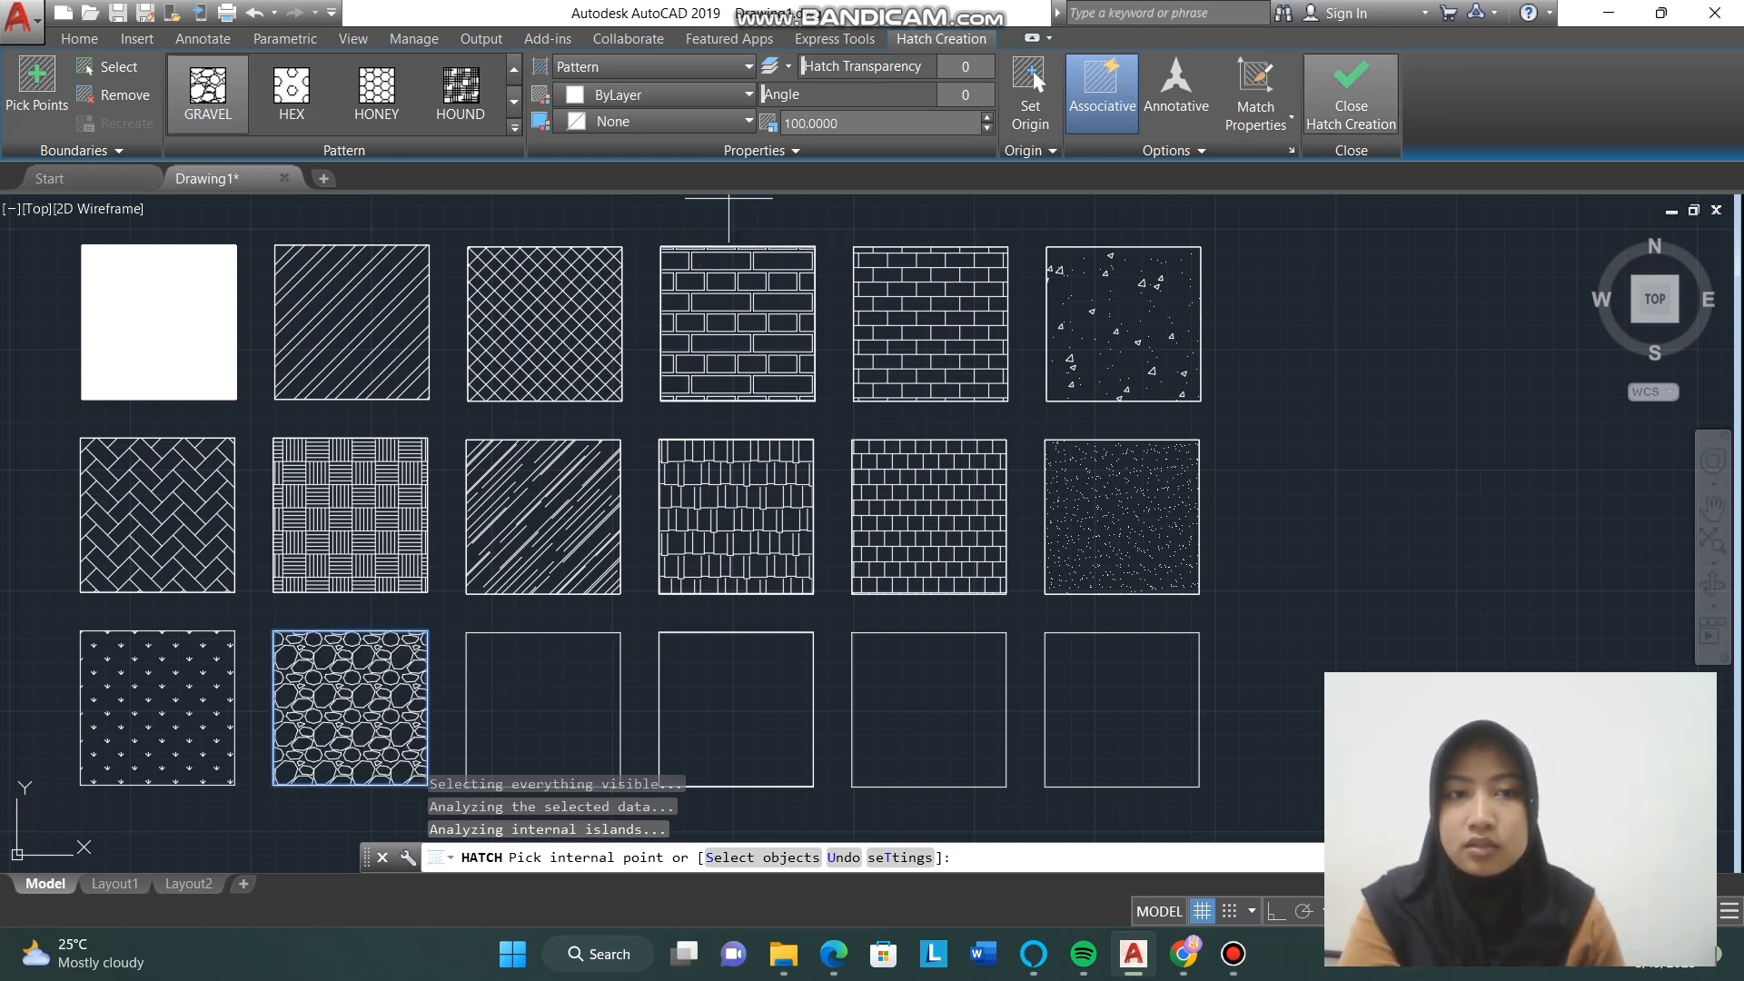
key(Return)
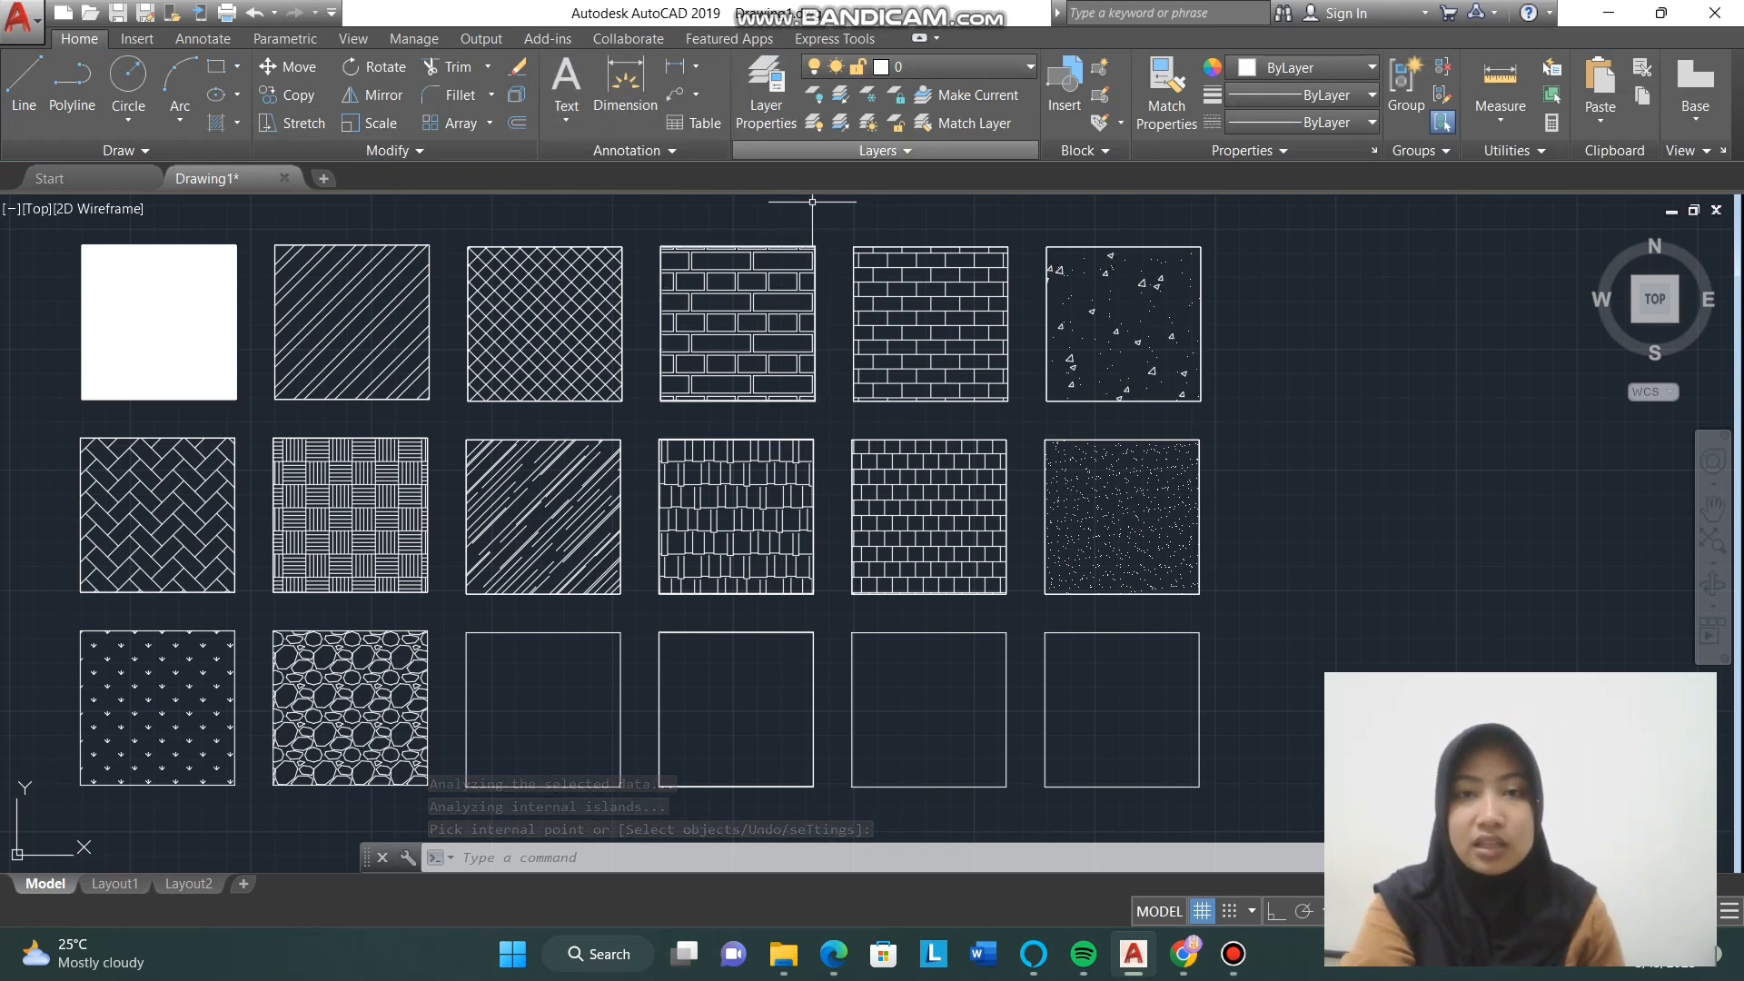
Step: Hatch the third square of the bottom row with the GRAVEL pattern at a scale of 50
text(h)
key(Return)
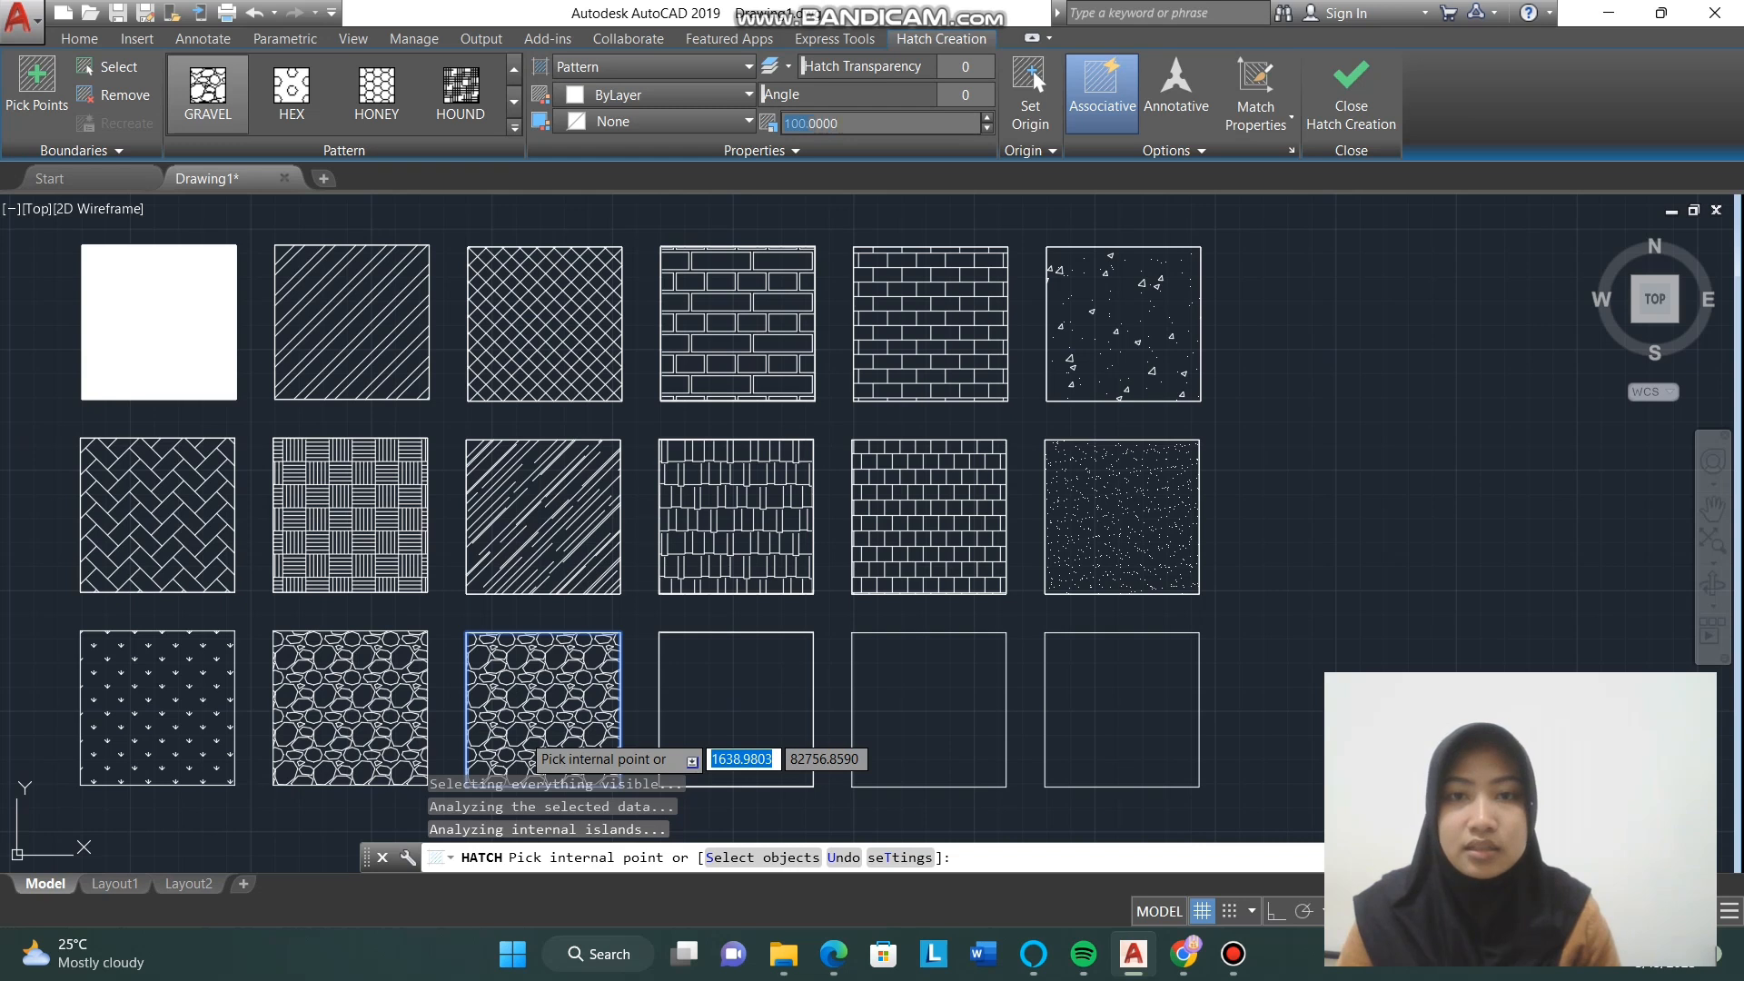
click(834, 123)
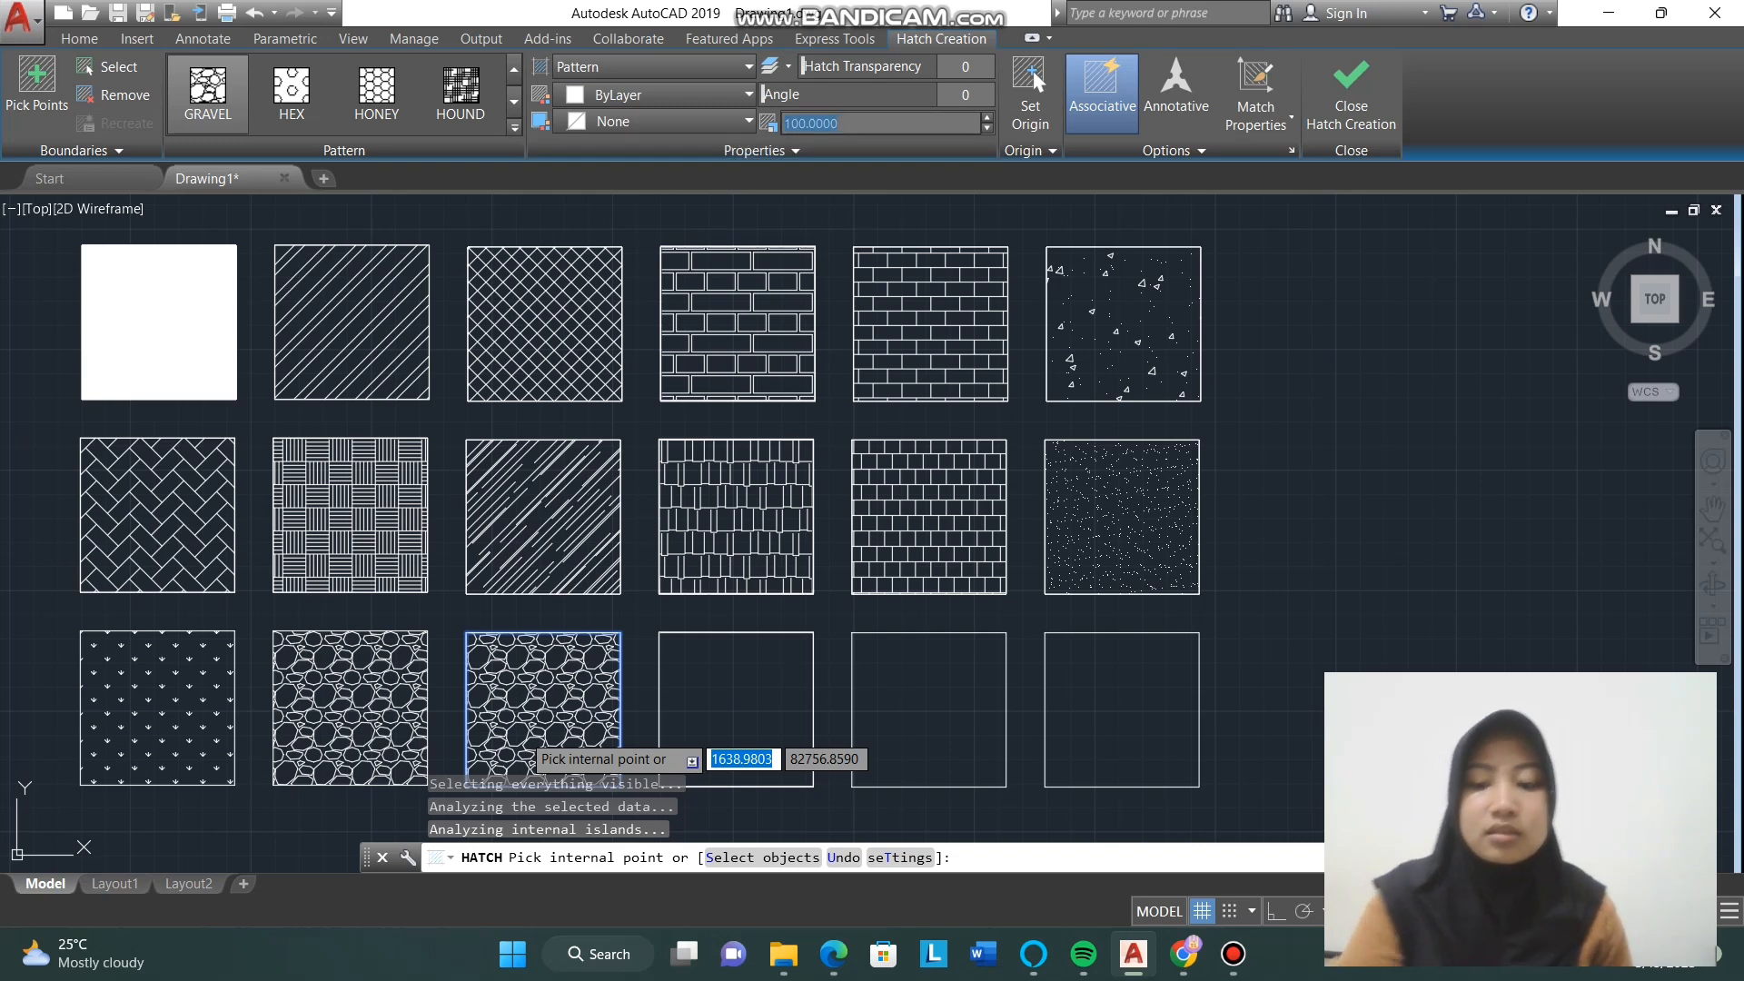
key(Return)
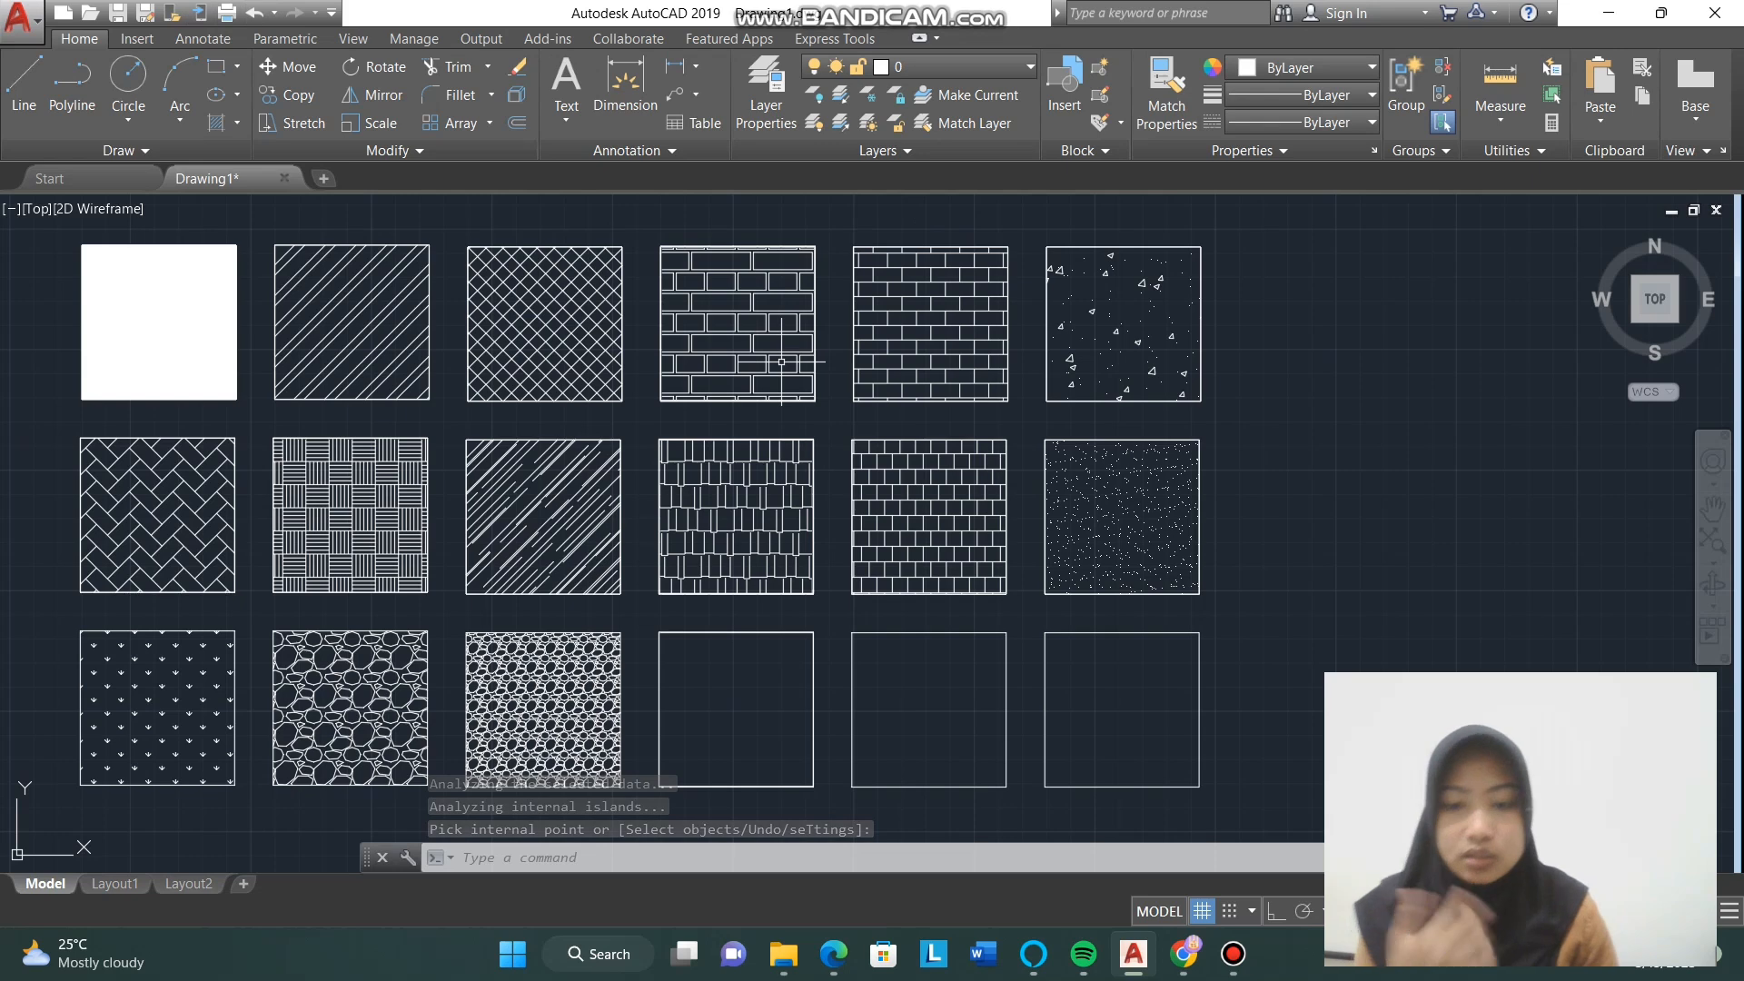
Step: Hatch the fourth square of the bottom row with the HONEY pattern
key(Return)
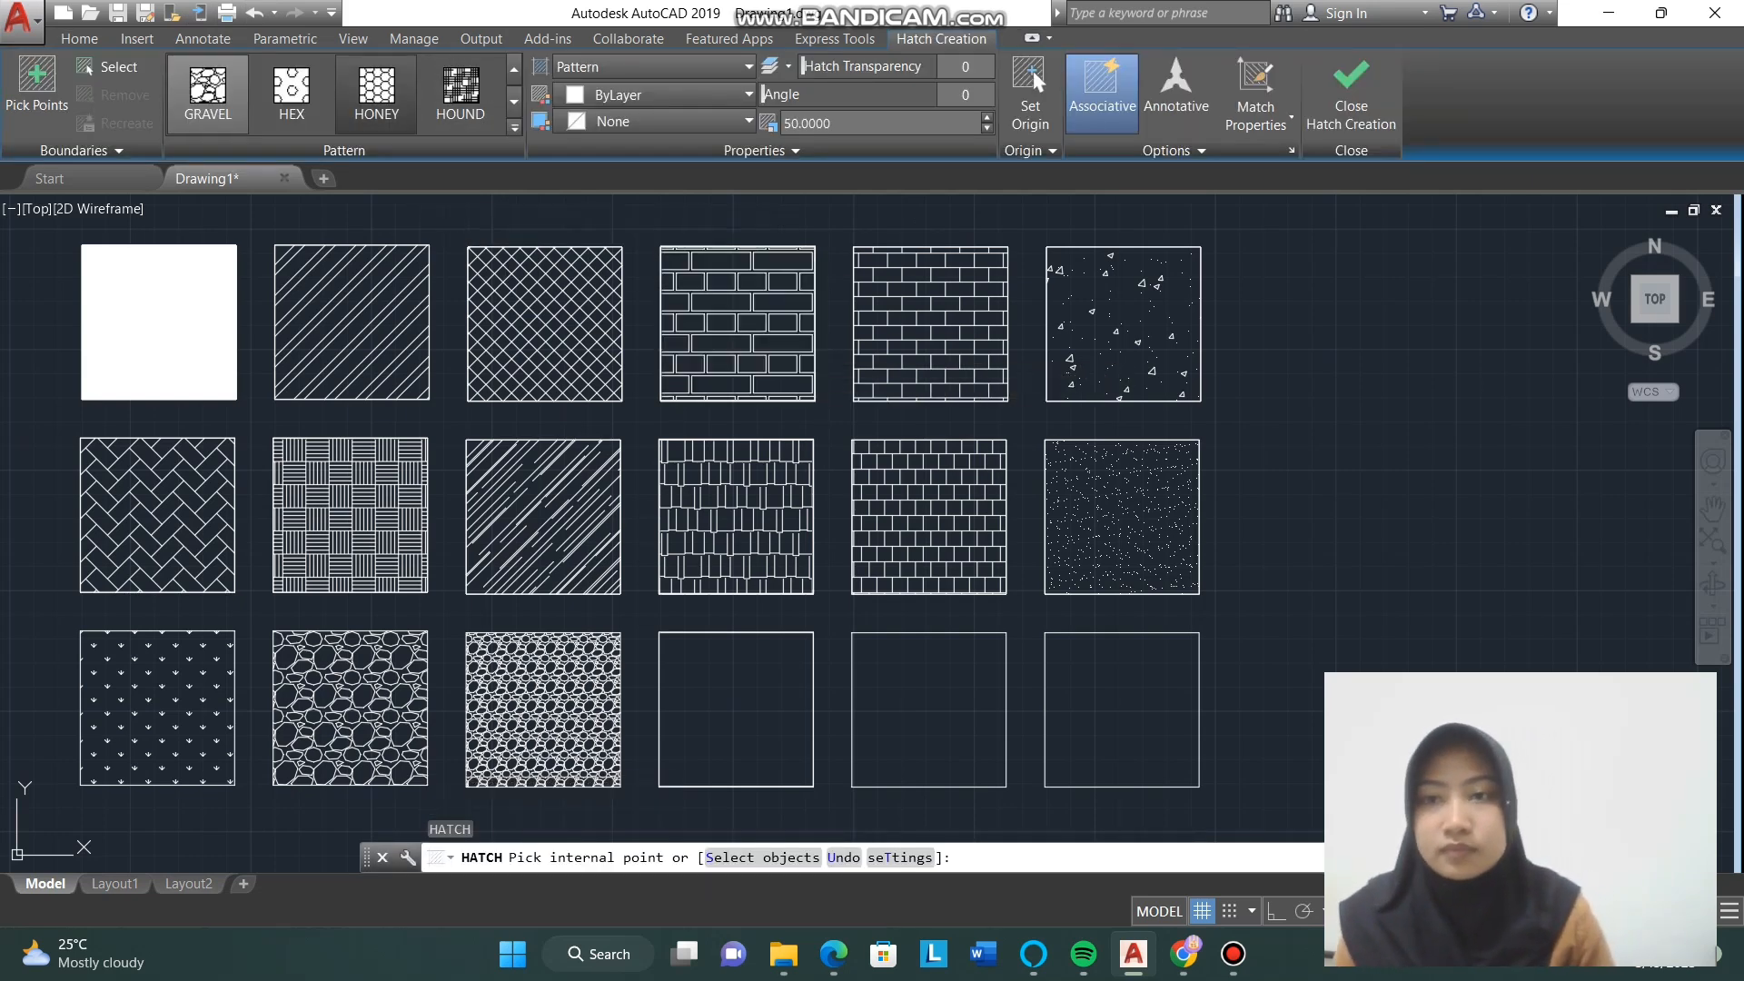
click(377, 91)
click(695, 750)
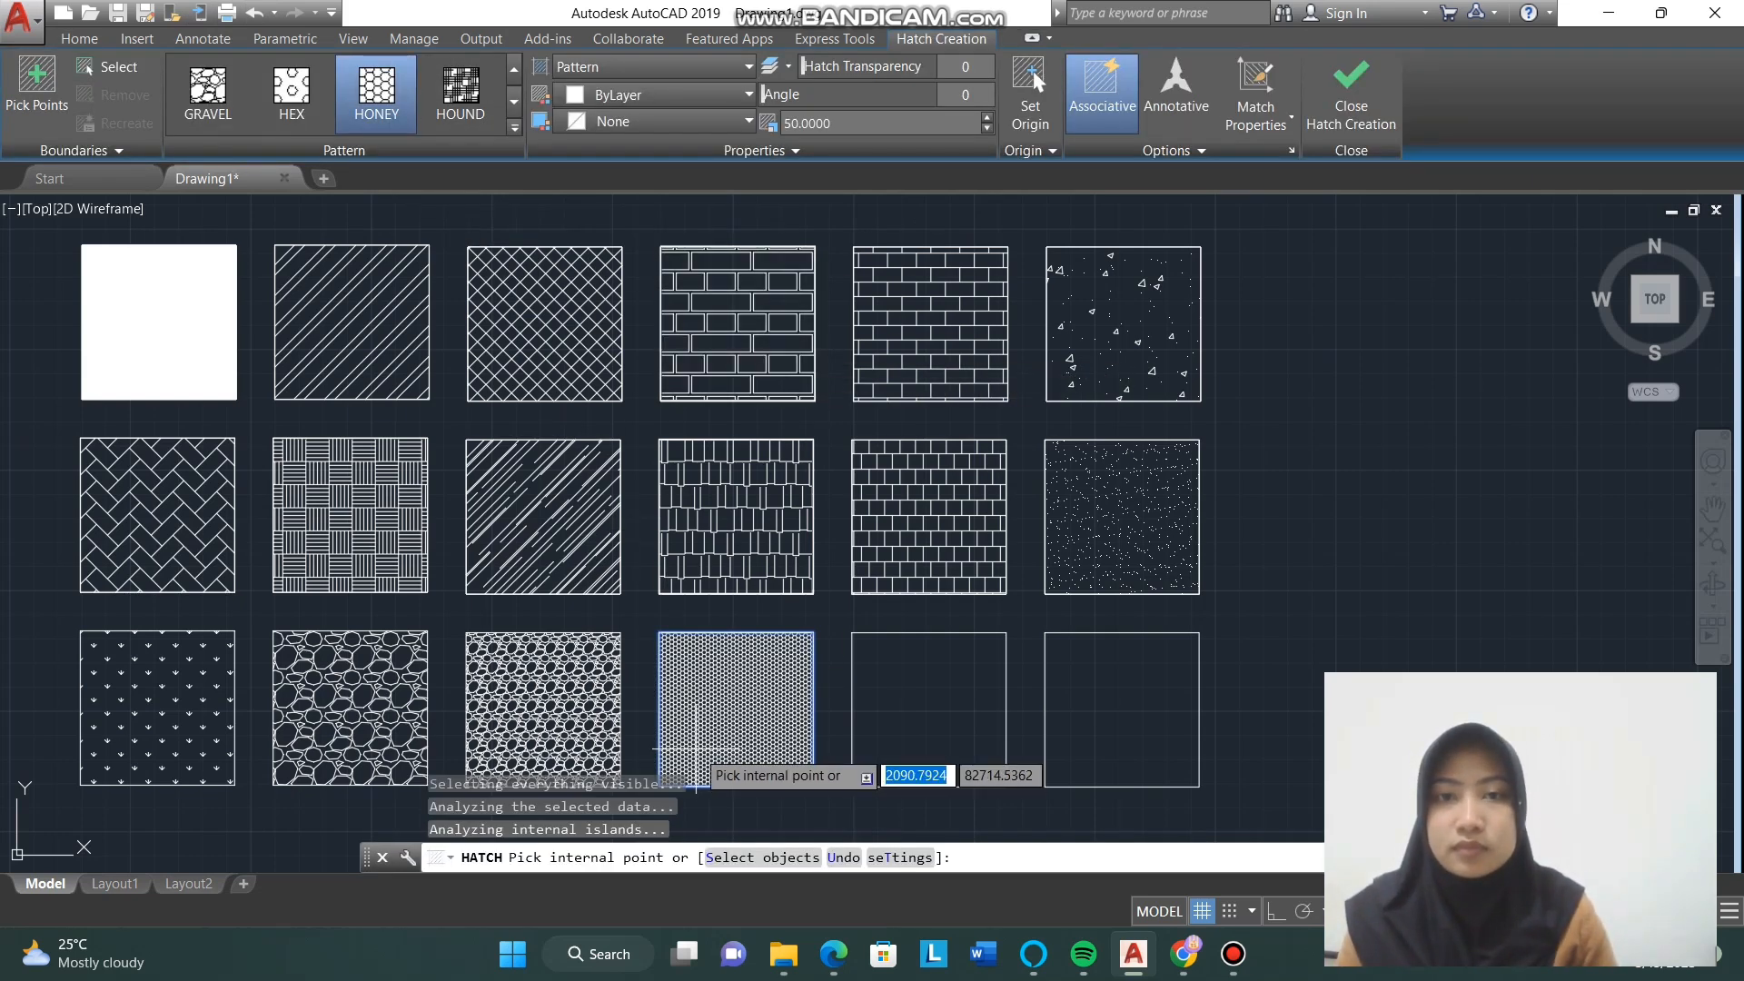
Step: Adjust the HONEY hatch scale, trying 100 before settling on 150, and finish the hatch
drag(838, 124, 746, 124)
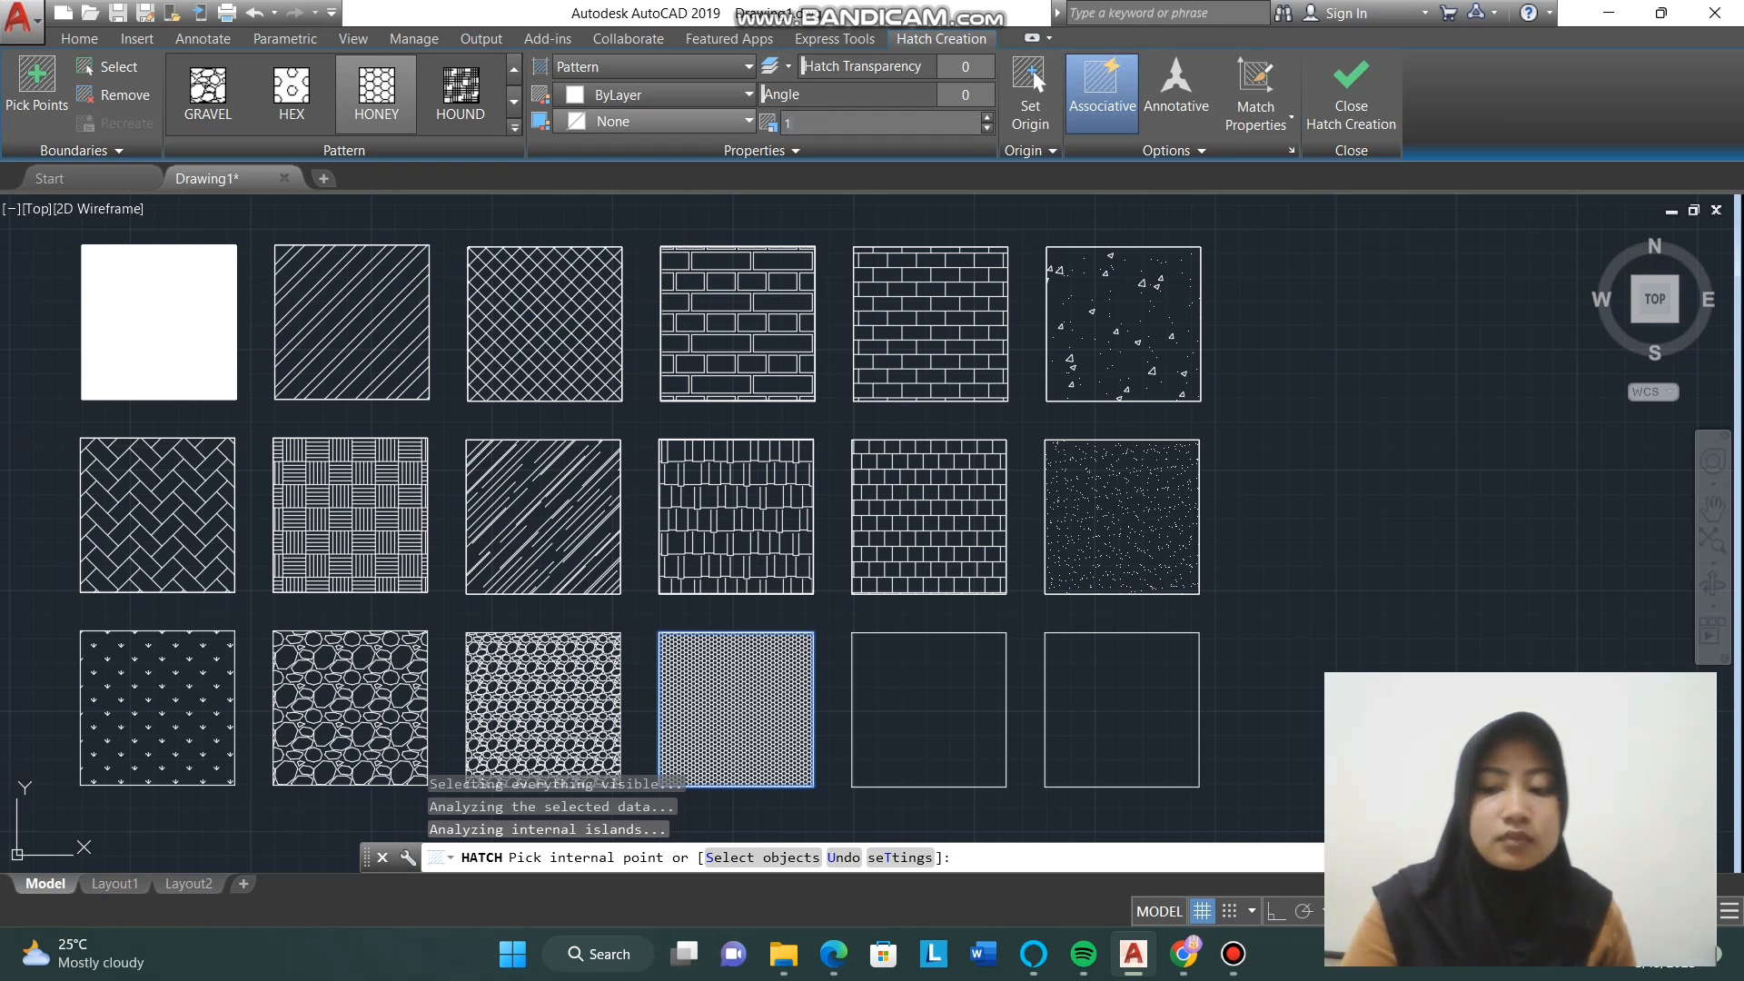
text(1)
key(Return)
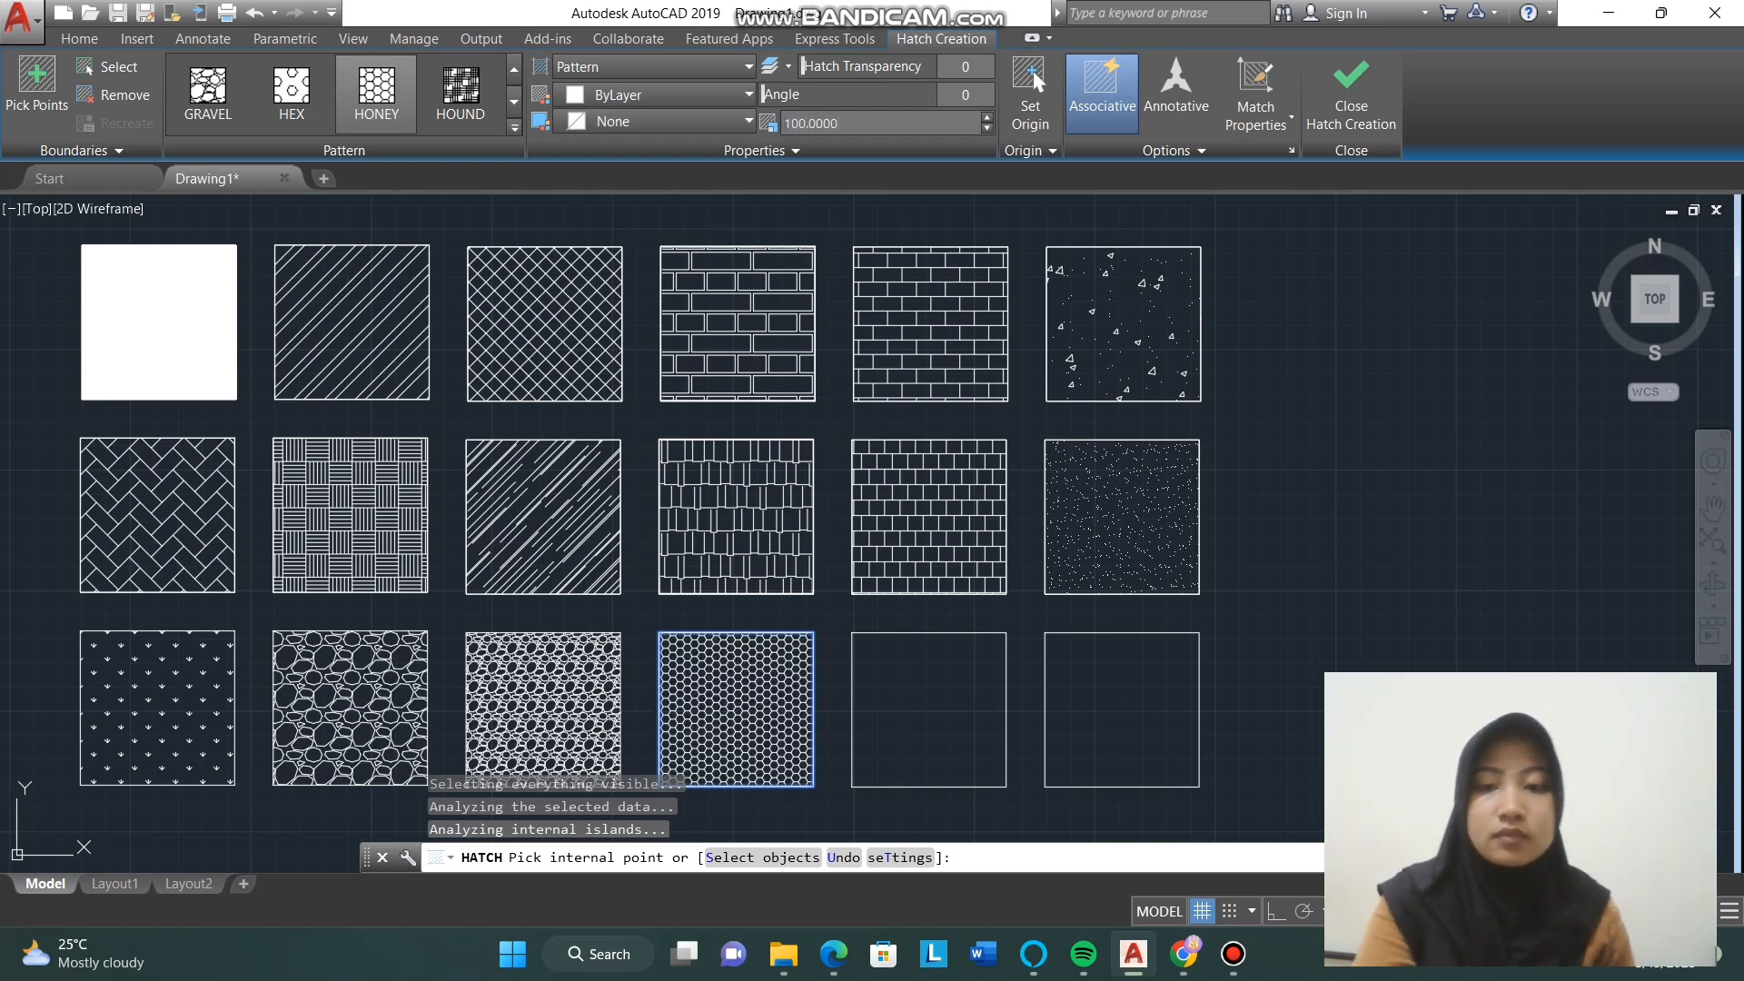
drag(841, 124, 749, 124)
text(150)
key(Return)
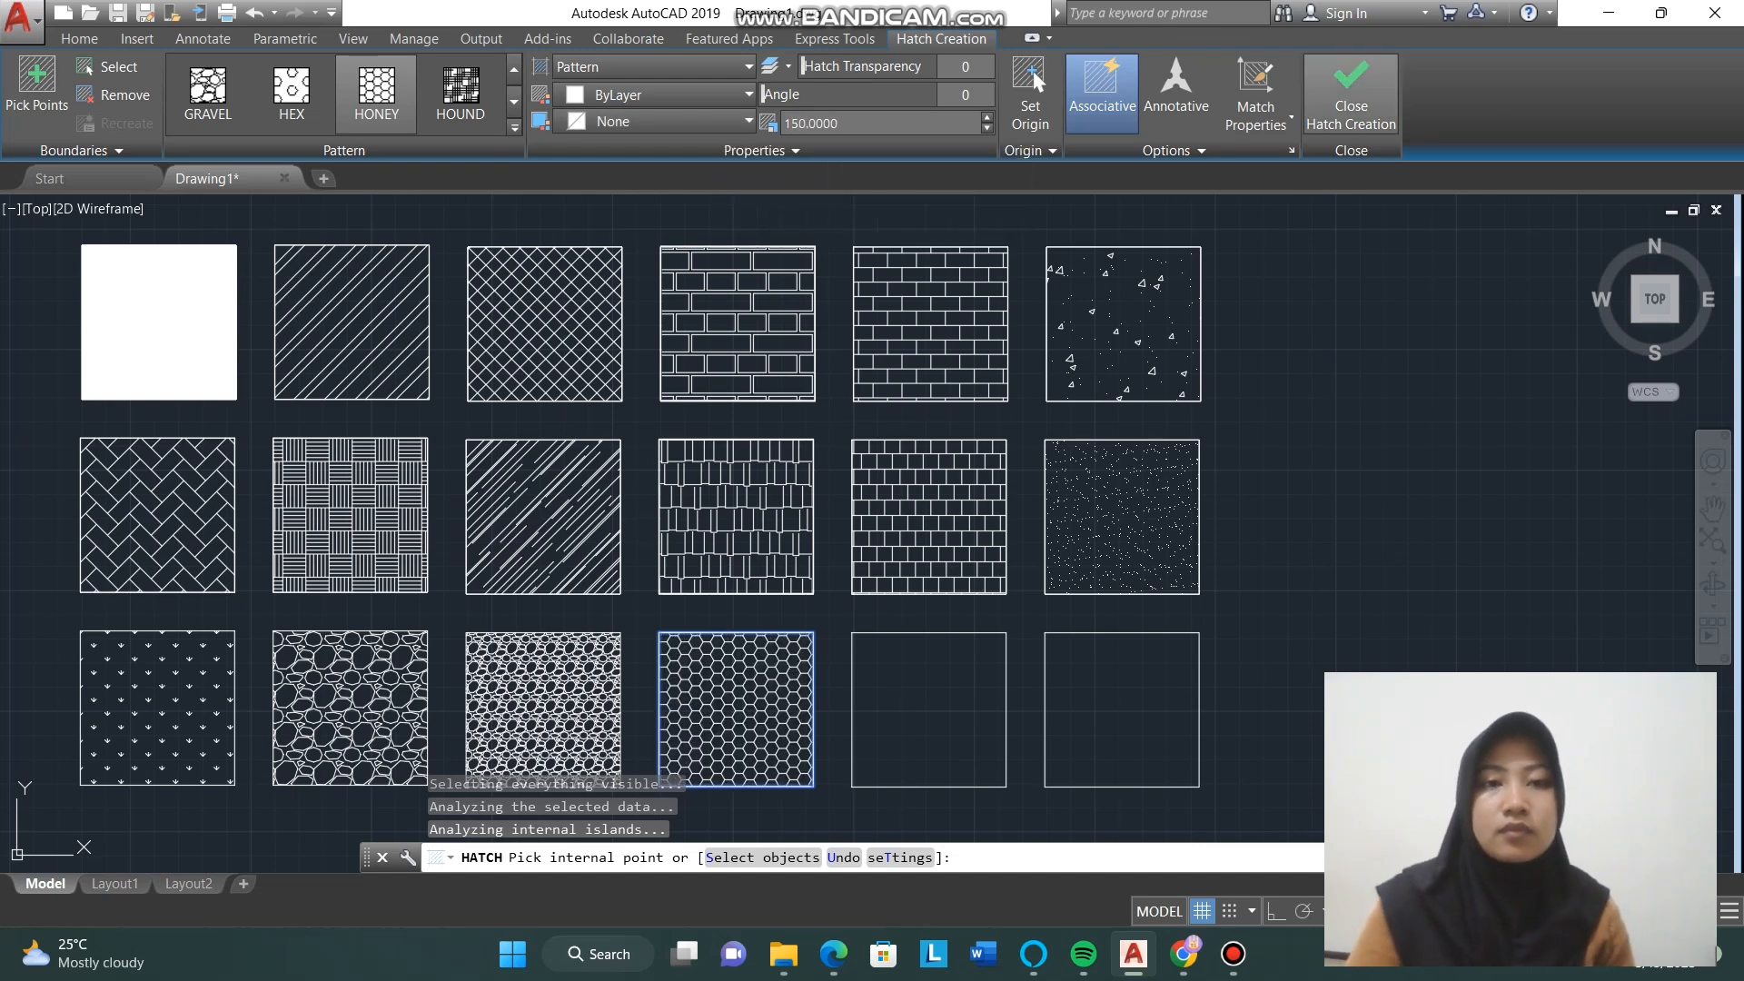
click(1351, 91)
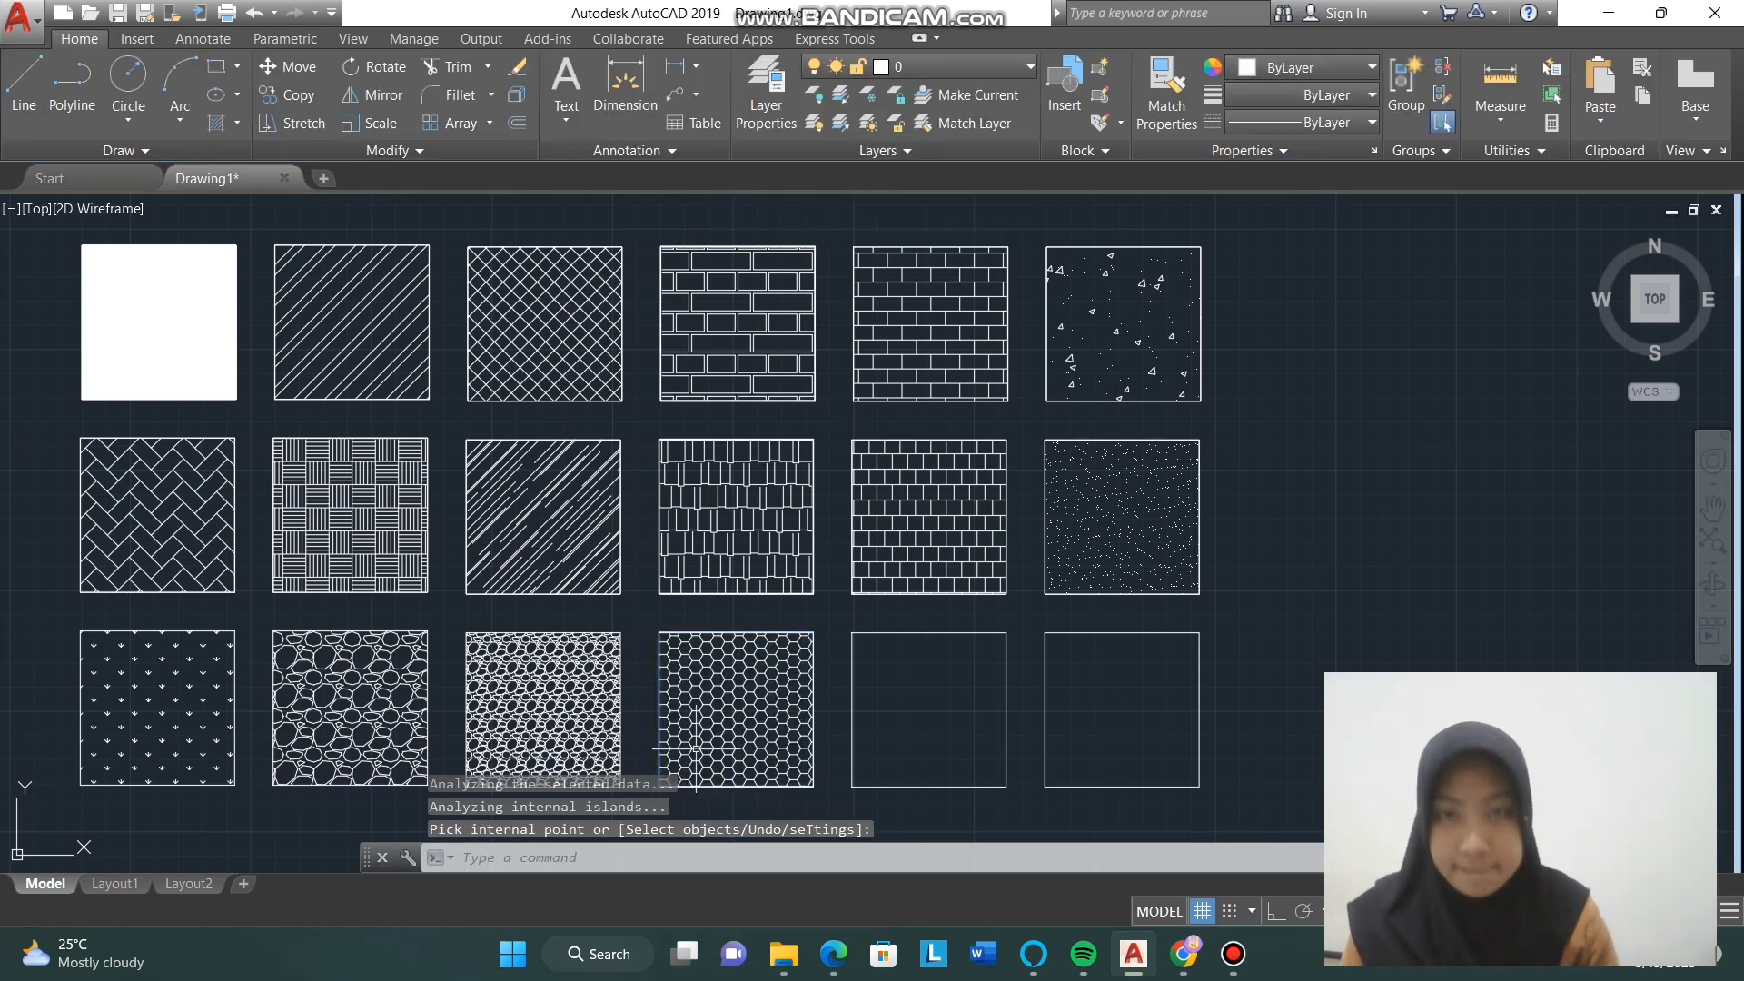
Step: Hatch the fifth square of the bottom row with the NET pattern
key(Return)
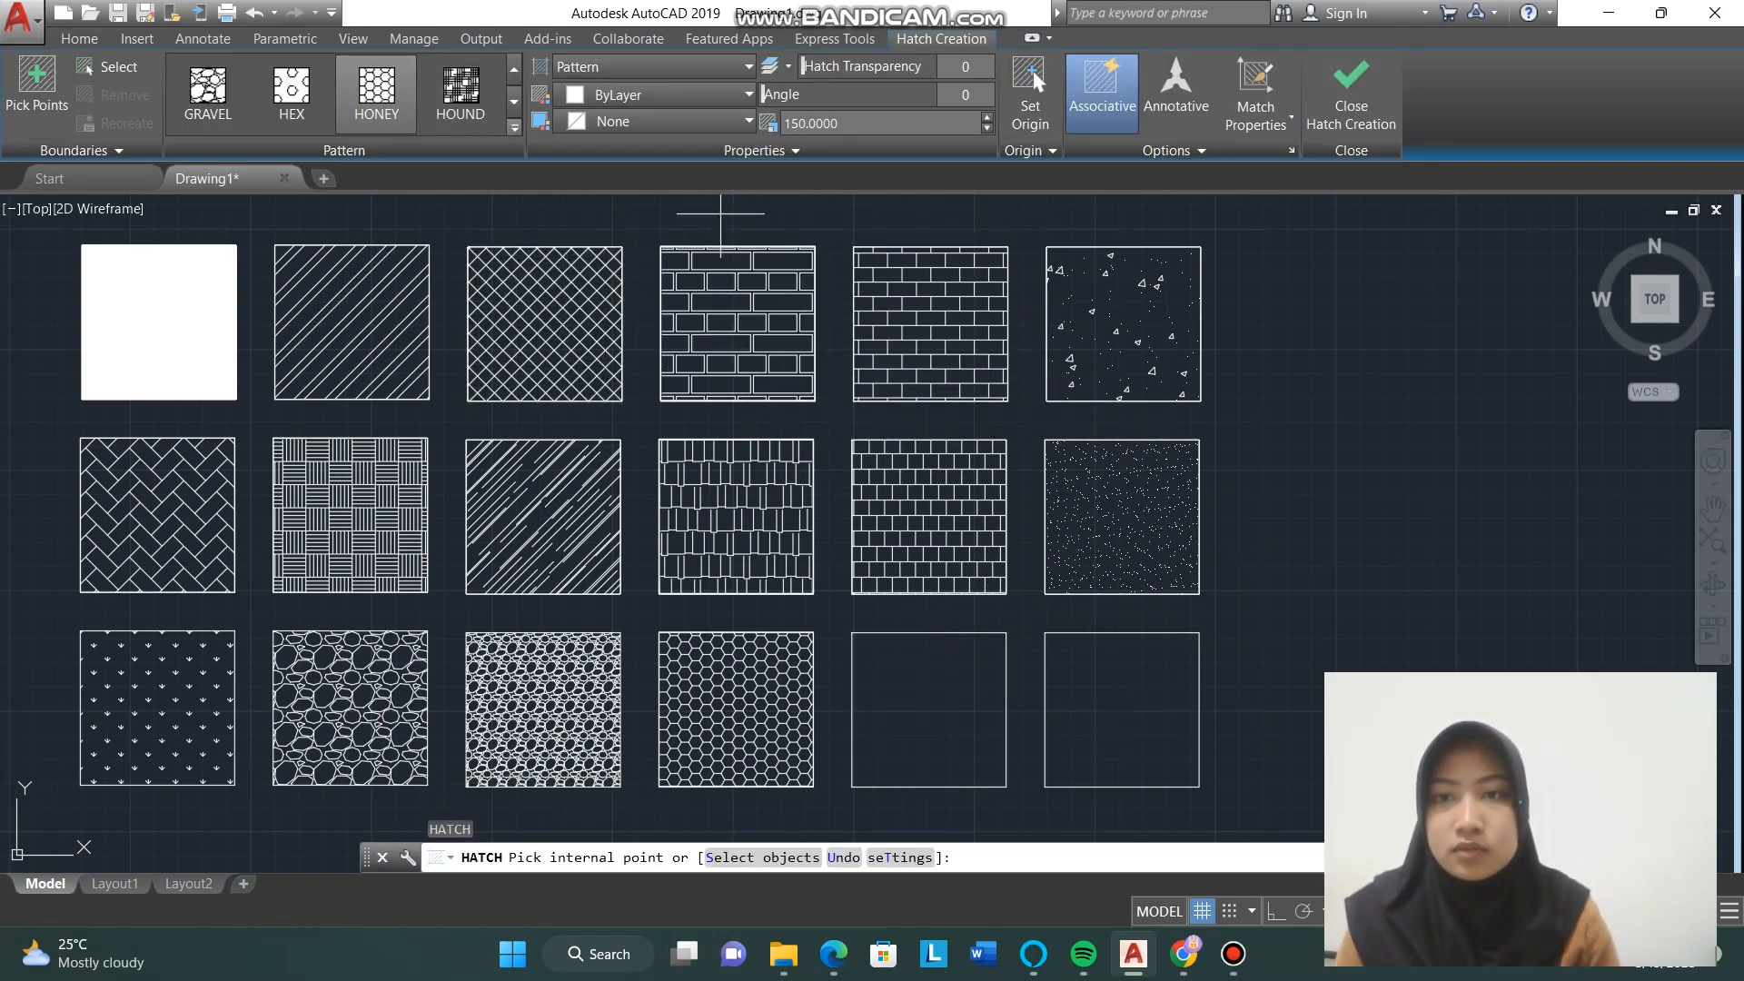
click(514, 127)
scroll(455, 264, down, 5)
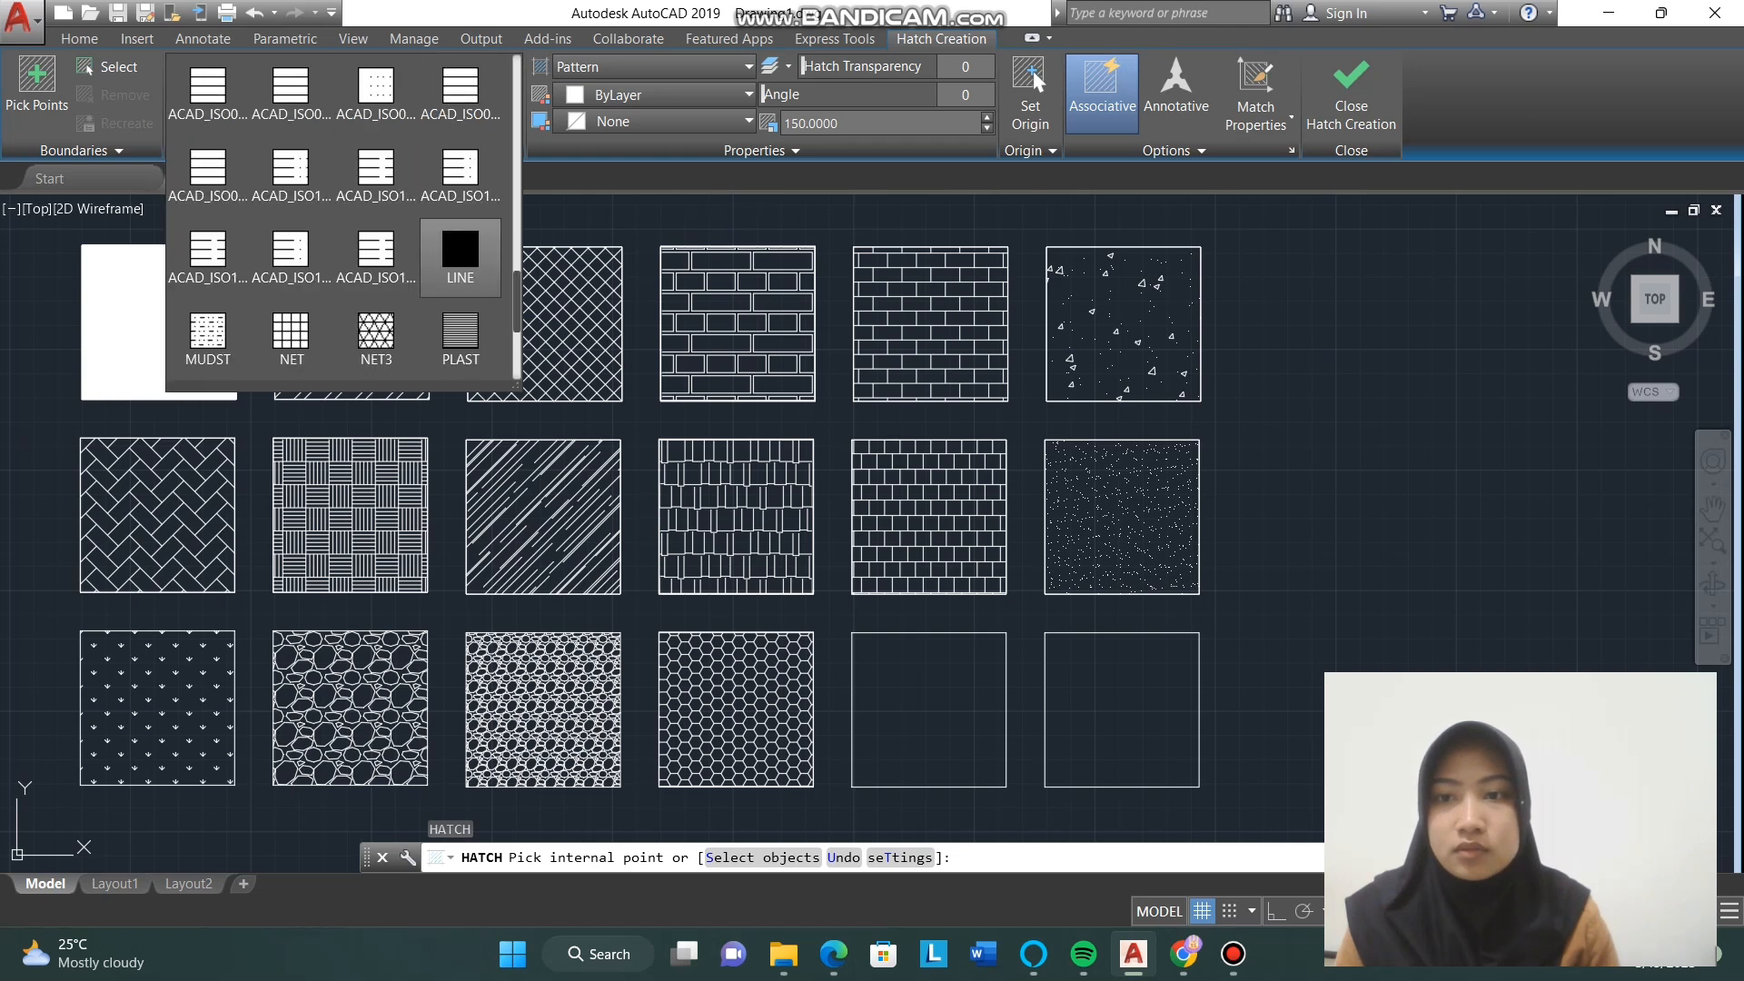
click(291, 337)
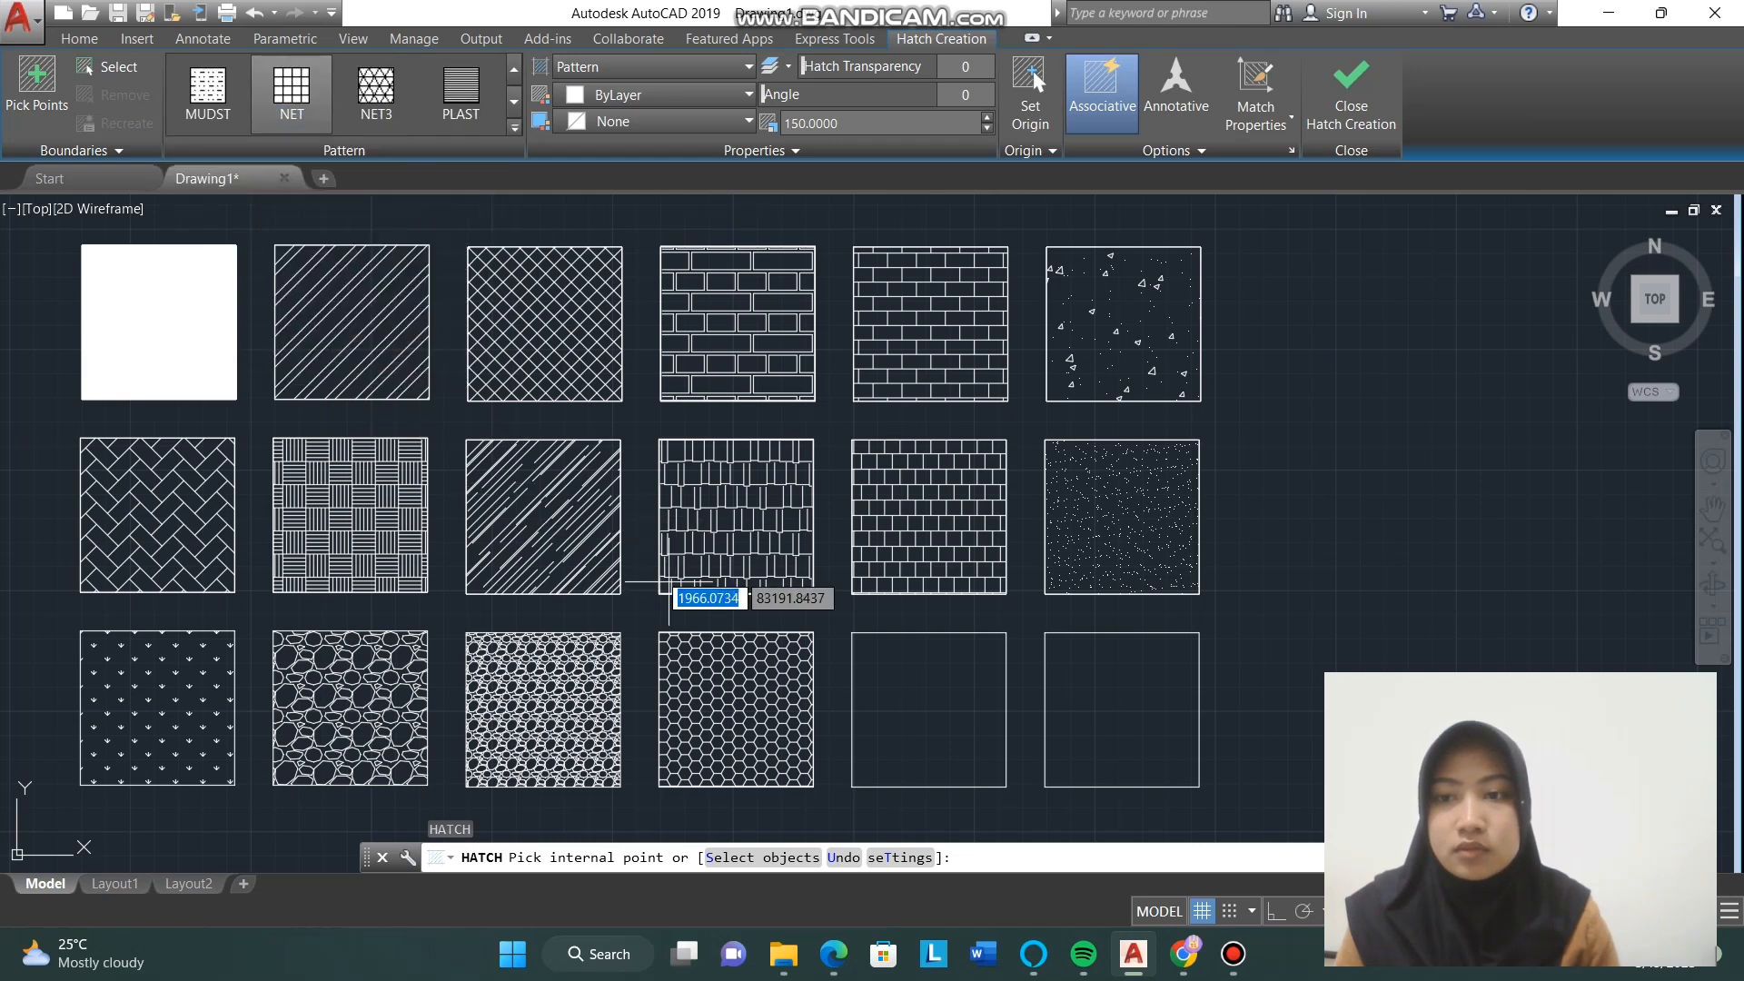
click(900, 705)
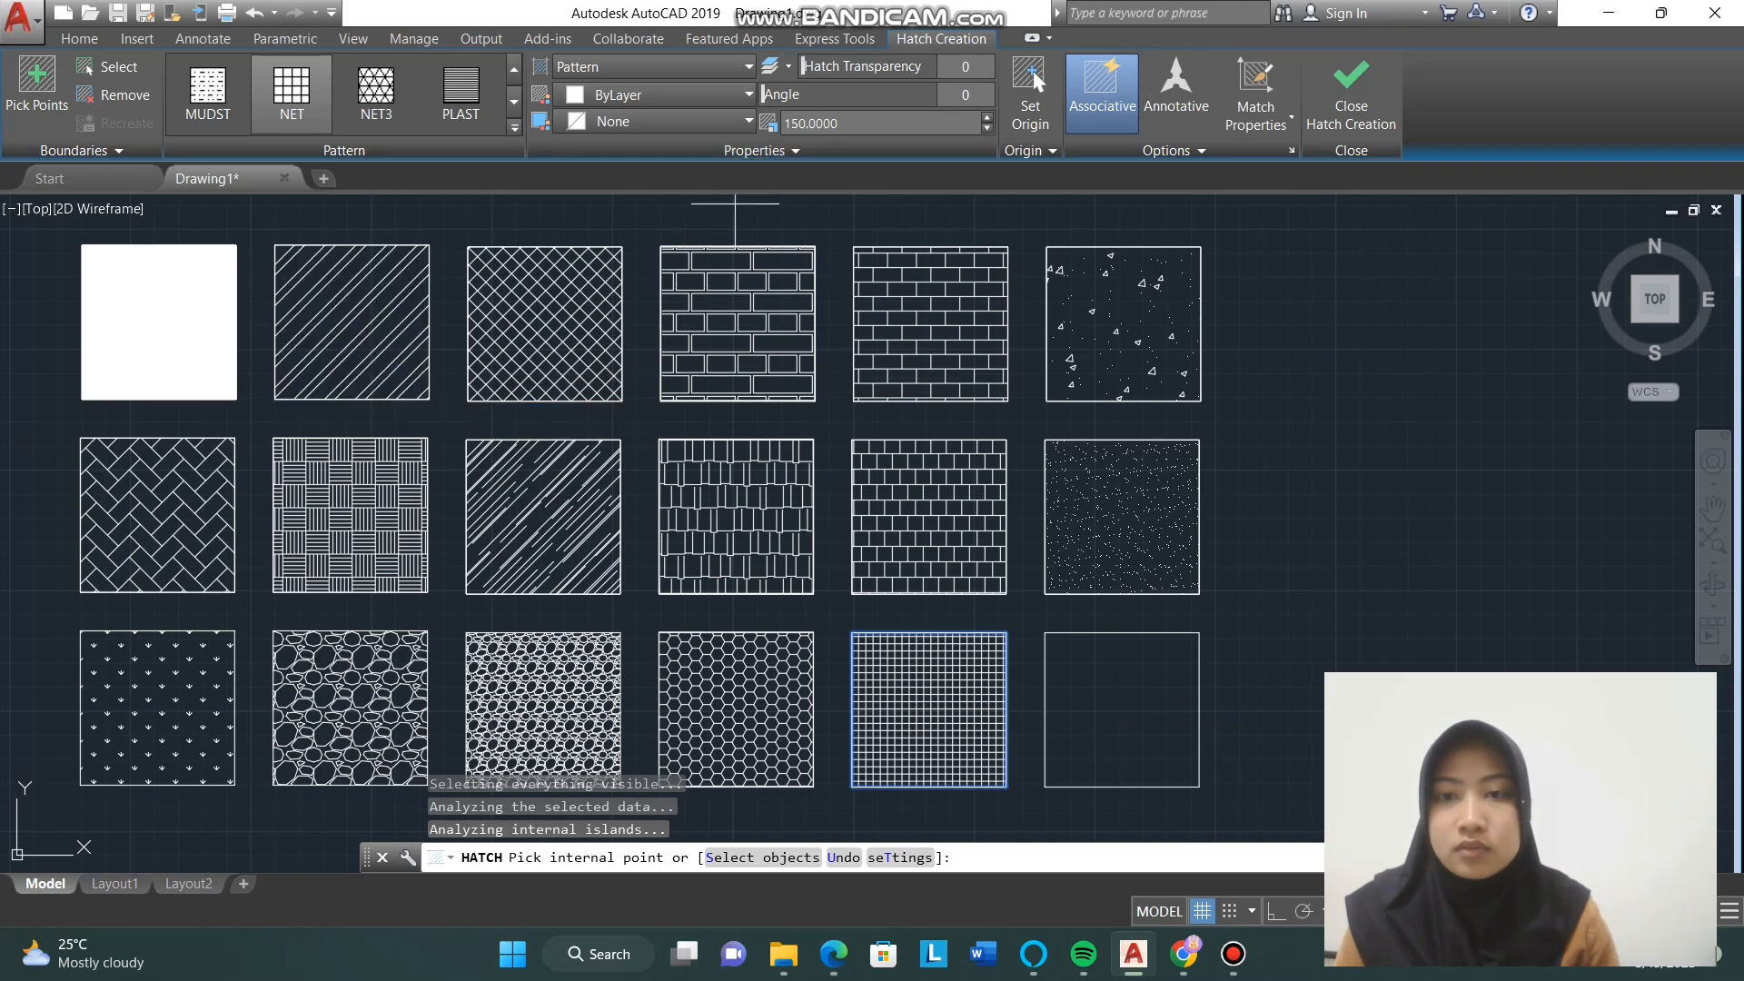
Step: Adjust the NET hatch scale, trying 200 before settling on 300, and finish the hatch
click(872, 123)
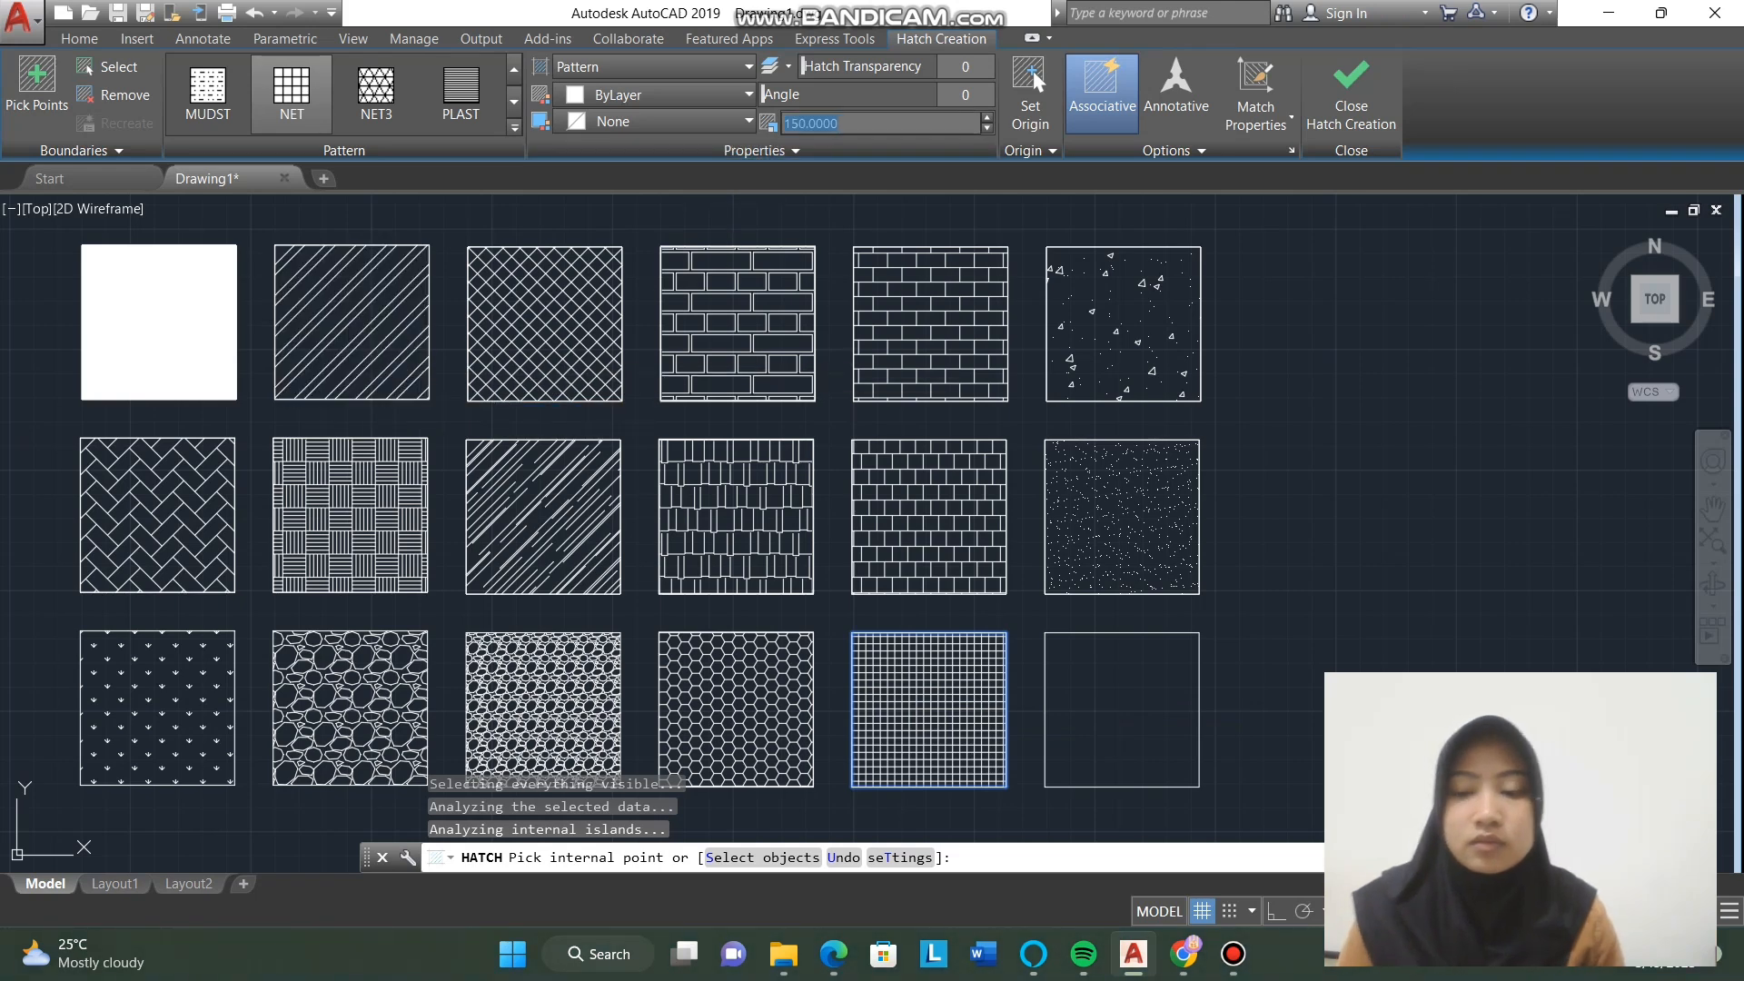
text(200)
key(Return)
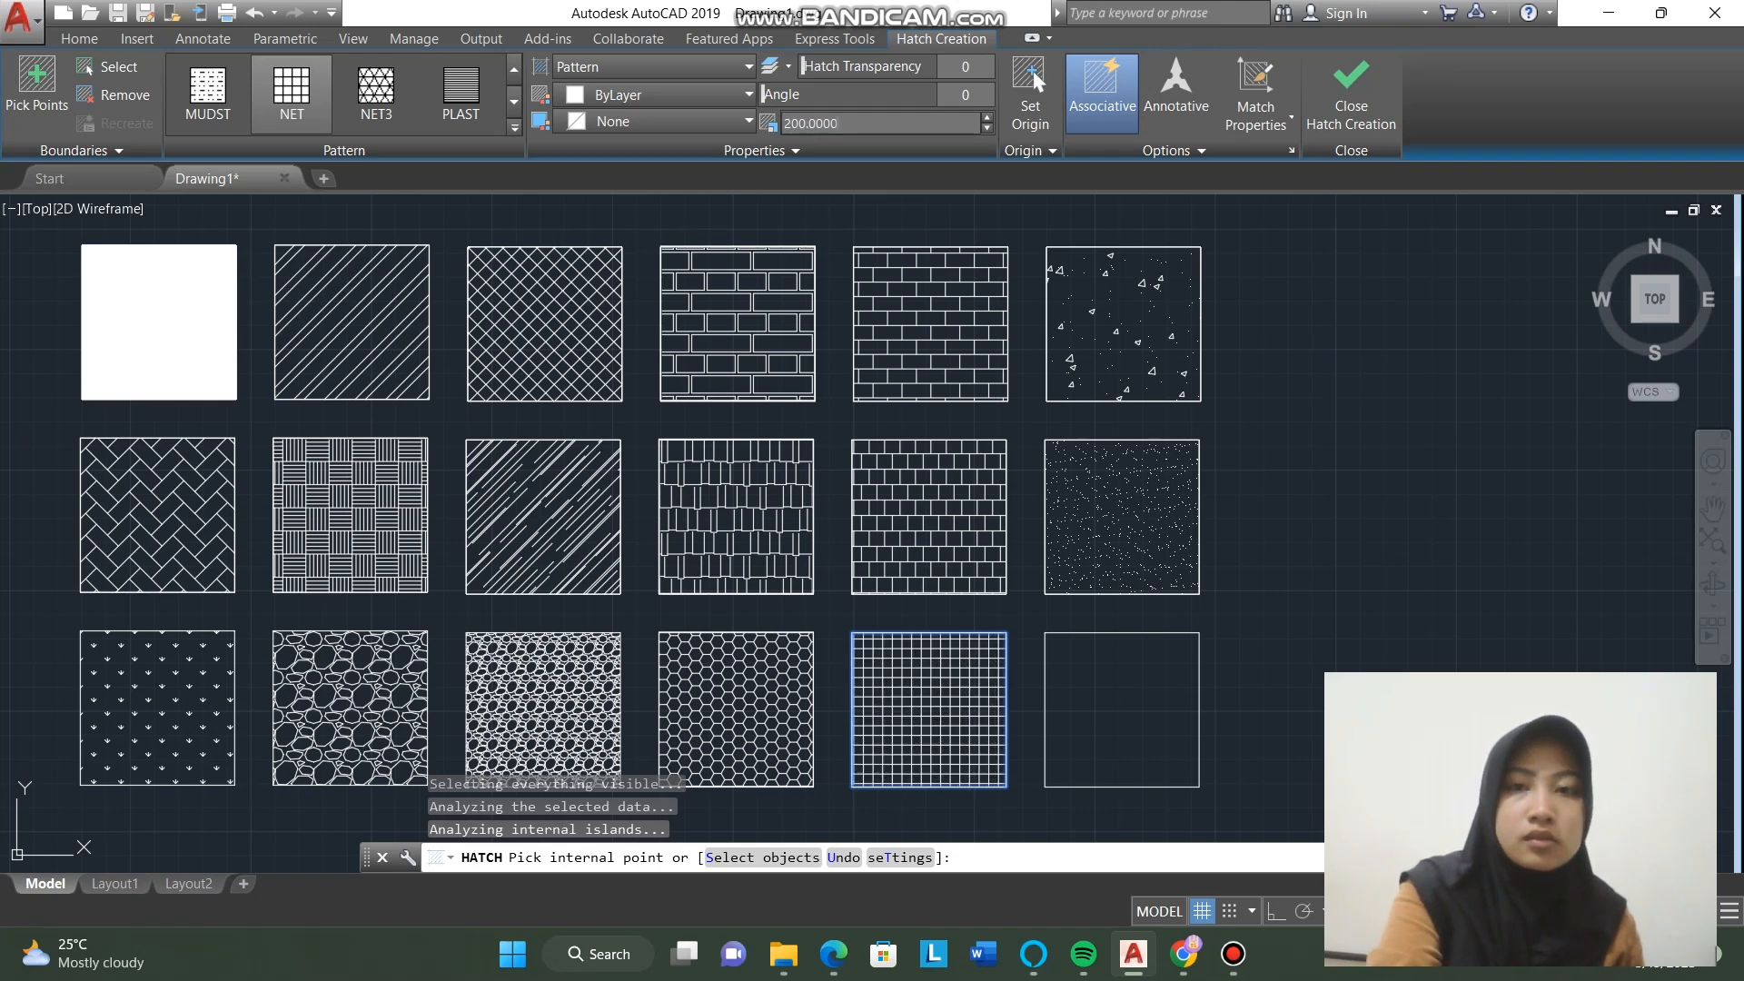
drag(850, 124, 744, 124)
text(3)
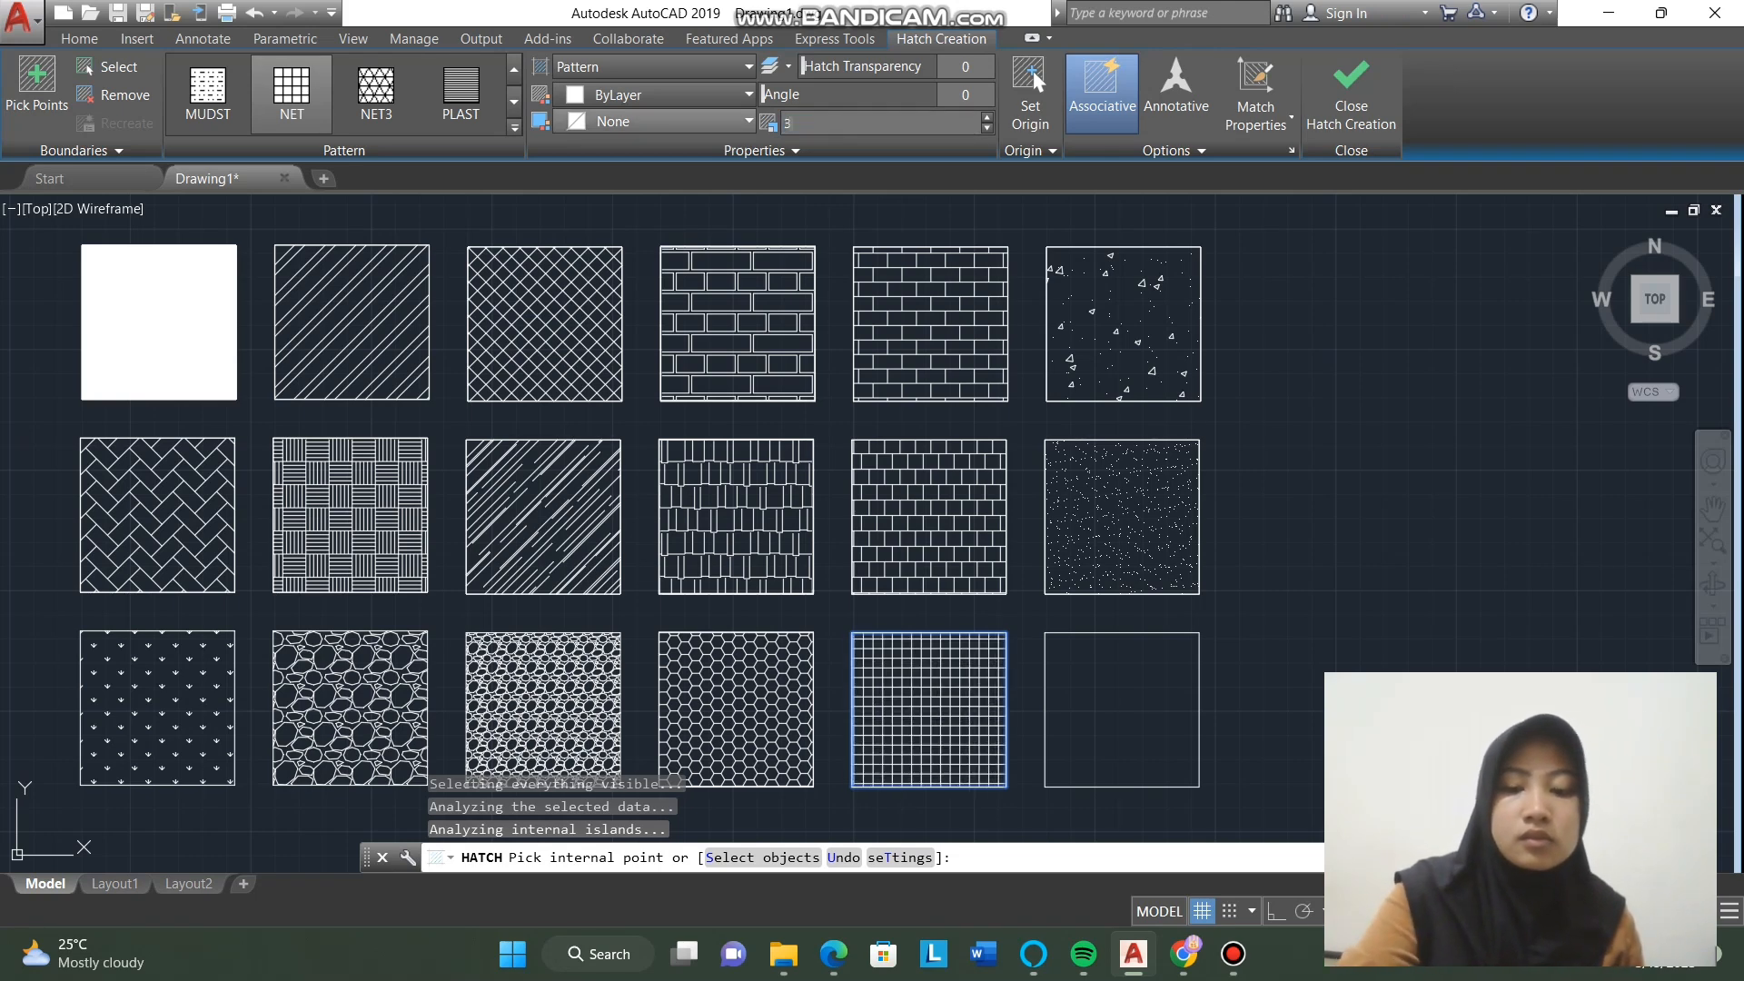
text(00)
key(Return)
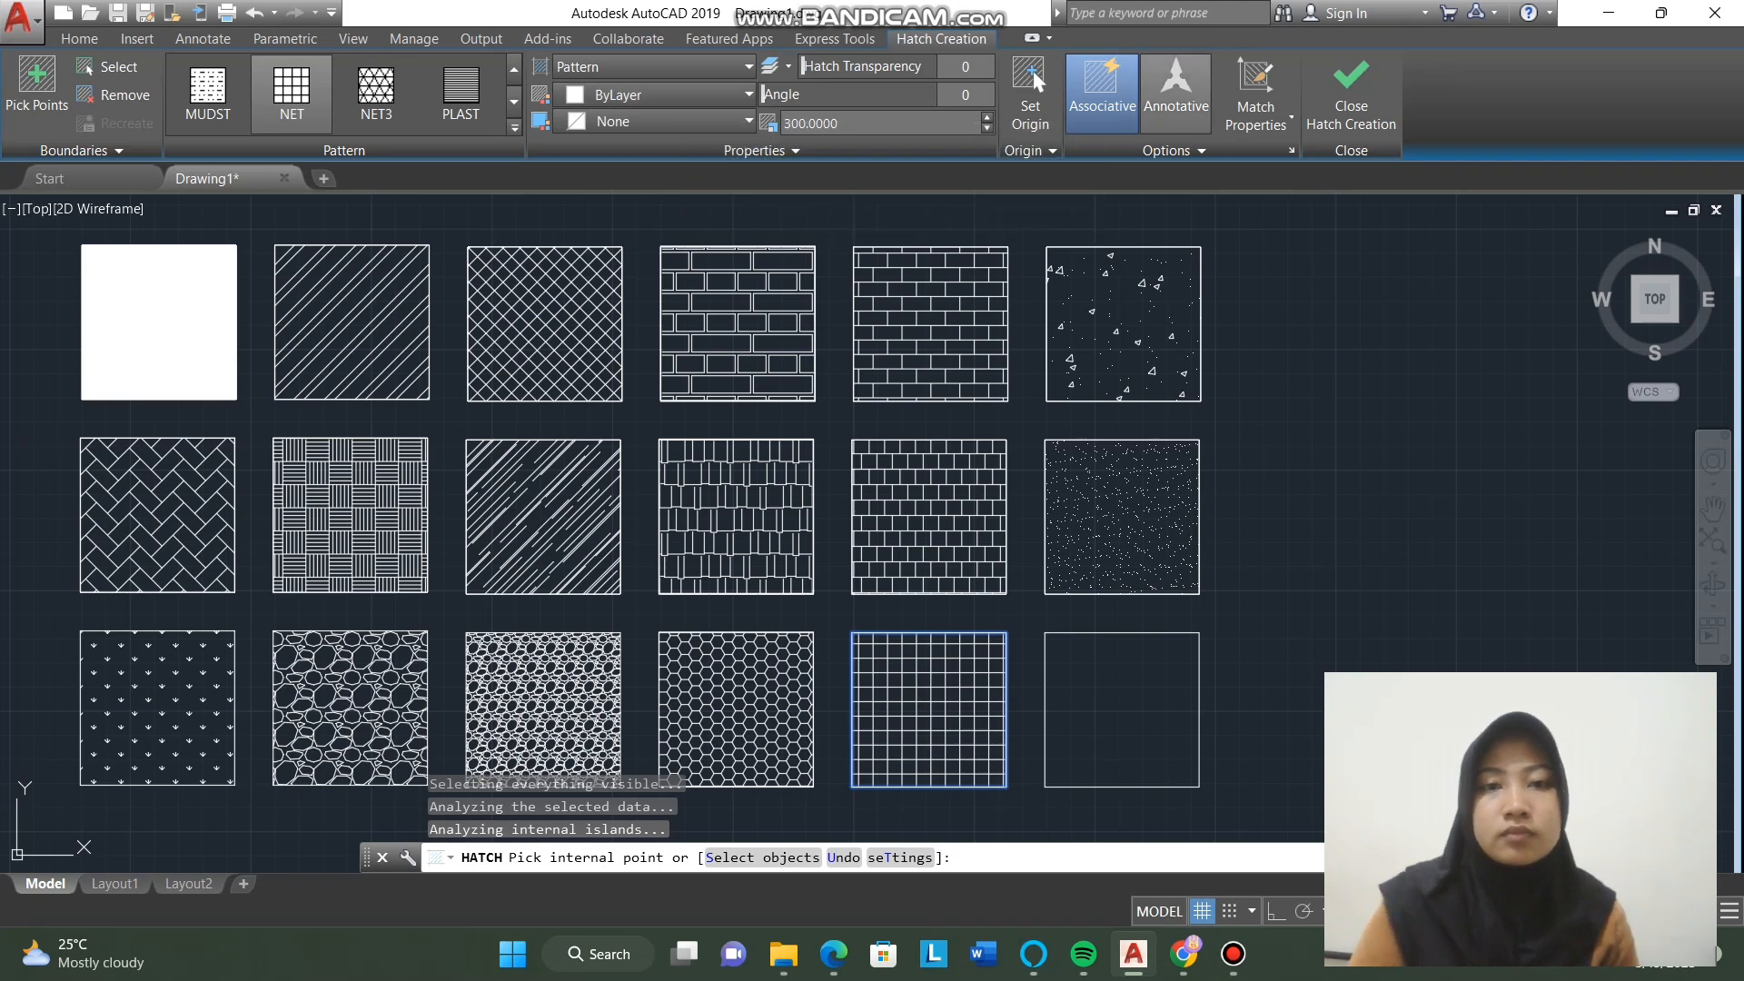
click(1352, 90)
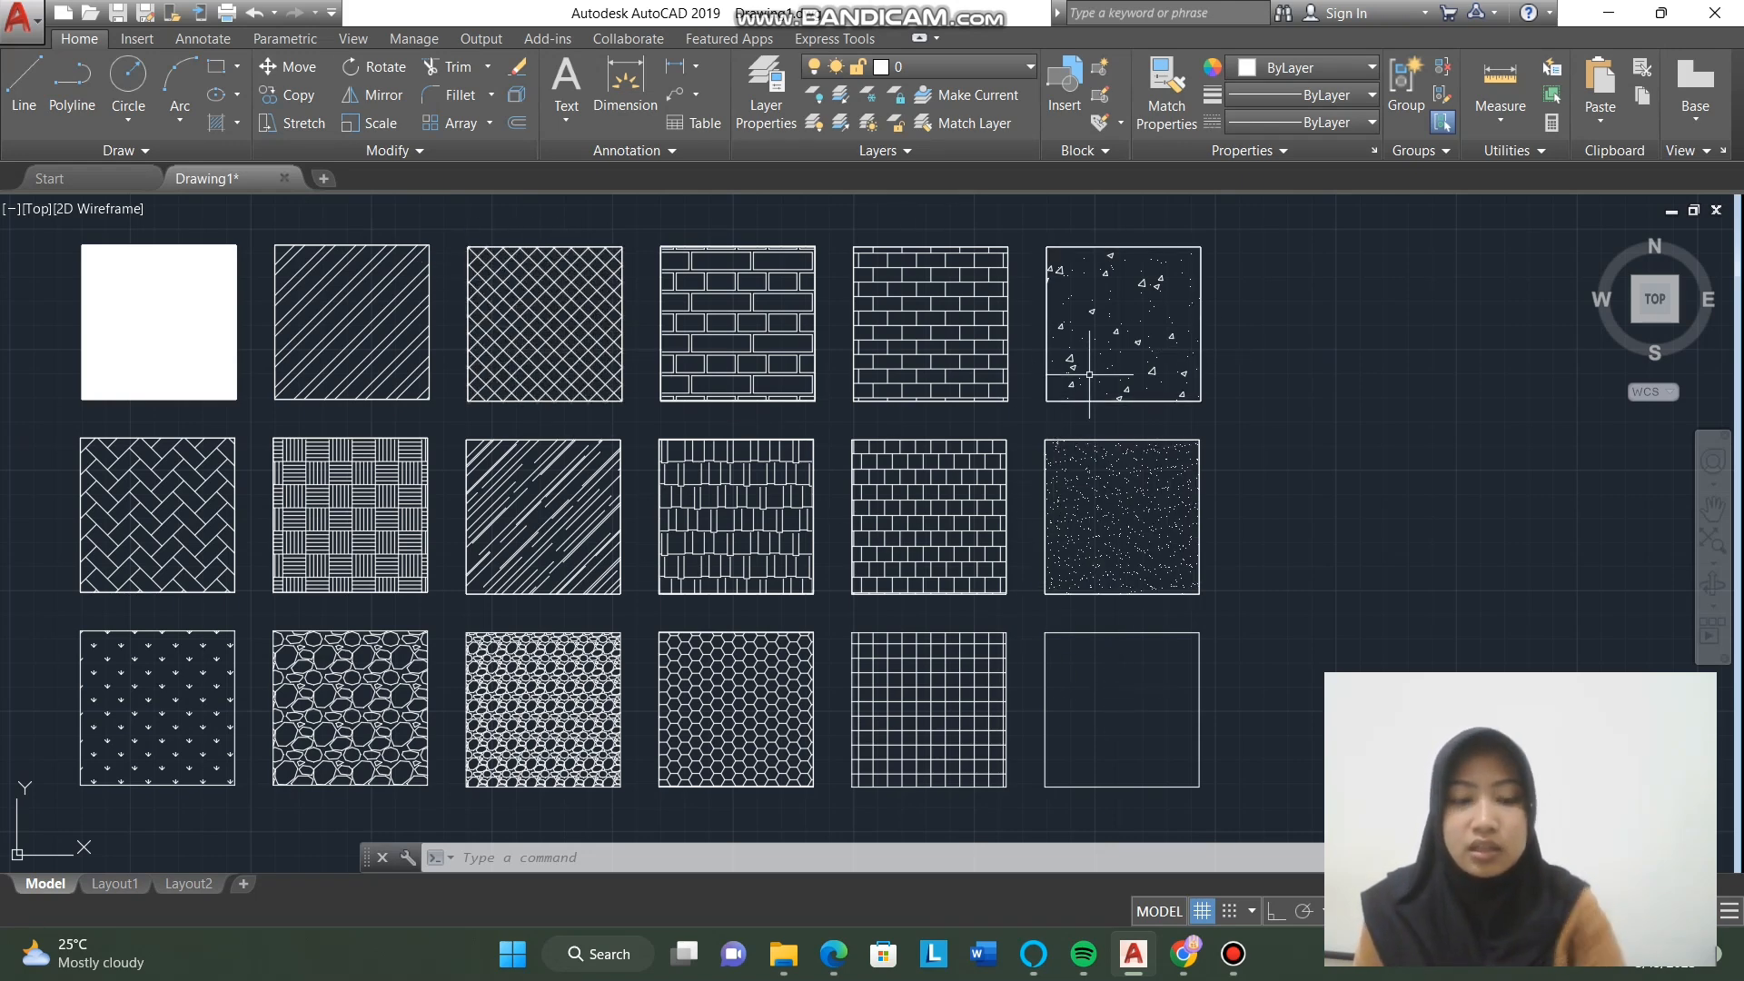
Step: Fill the empty sixth square of the bottom row with the GR_HEMISP gradient hatch
text(h)
key(Return)
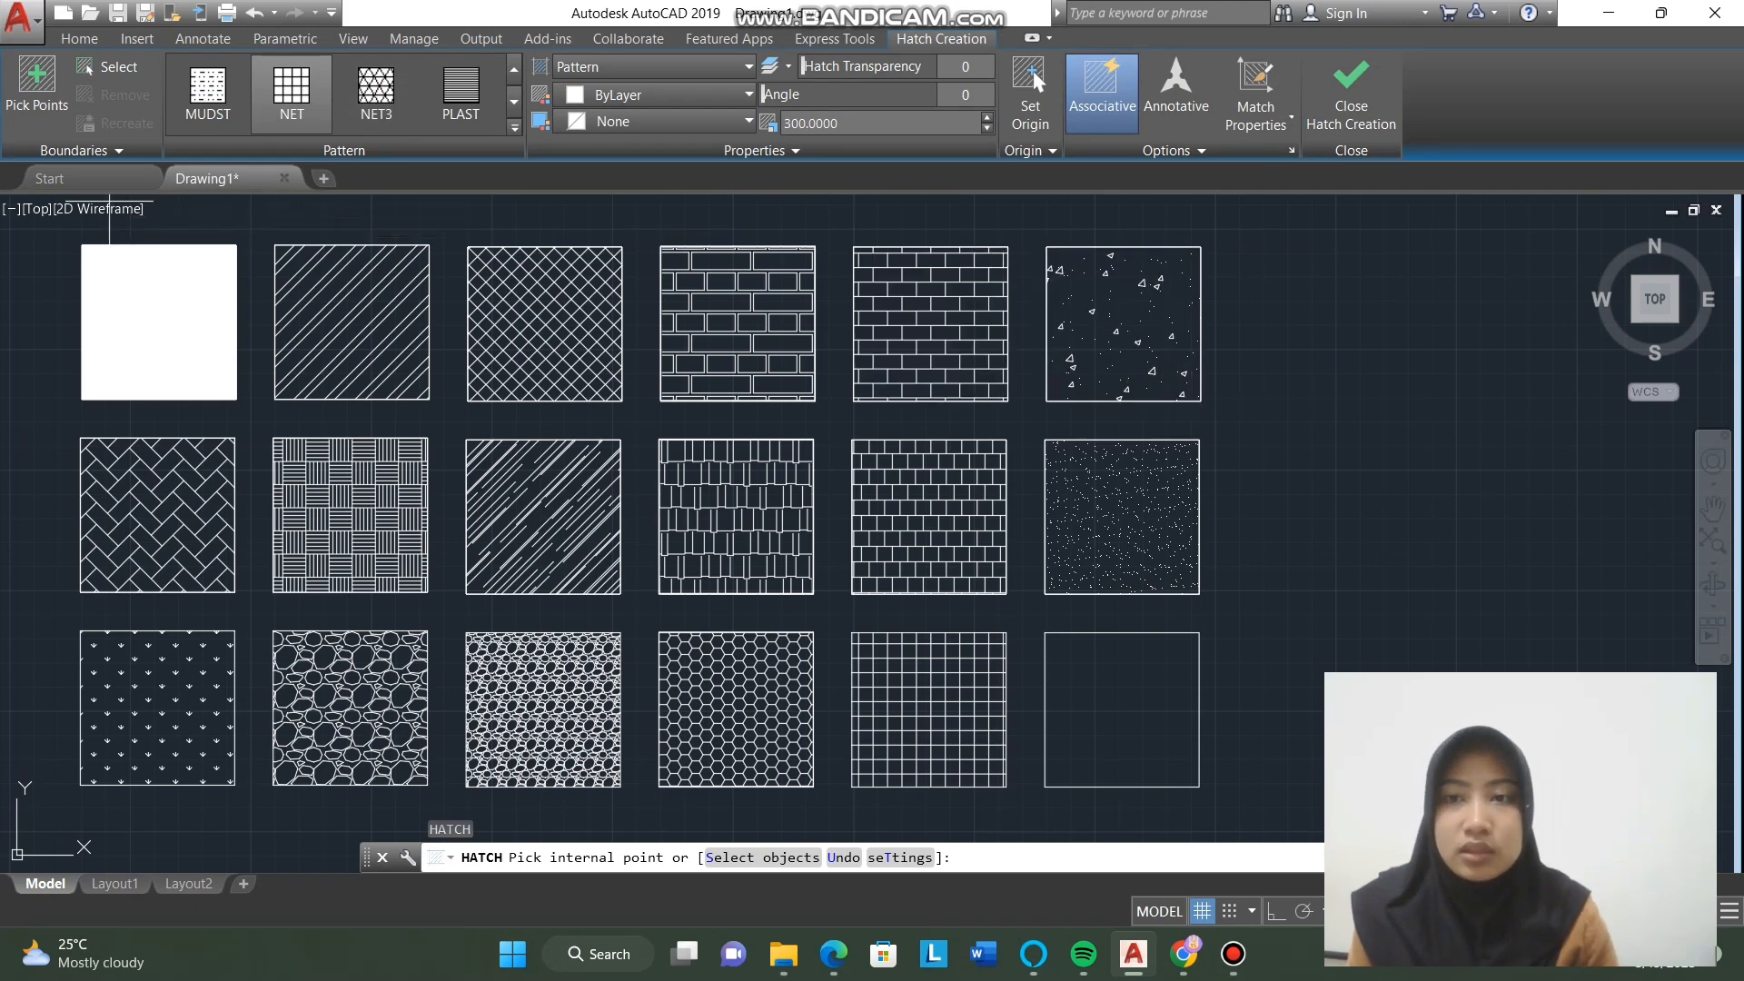
click(514, 127)
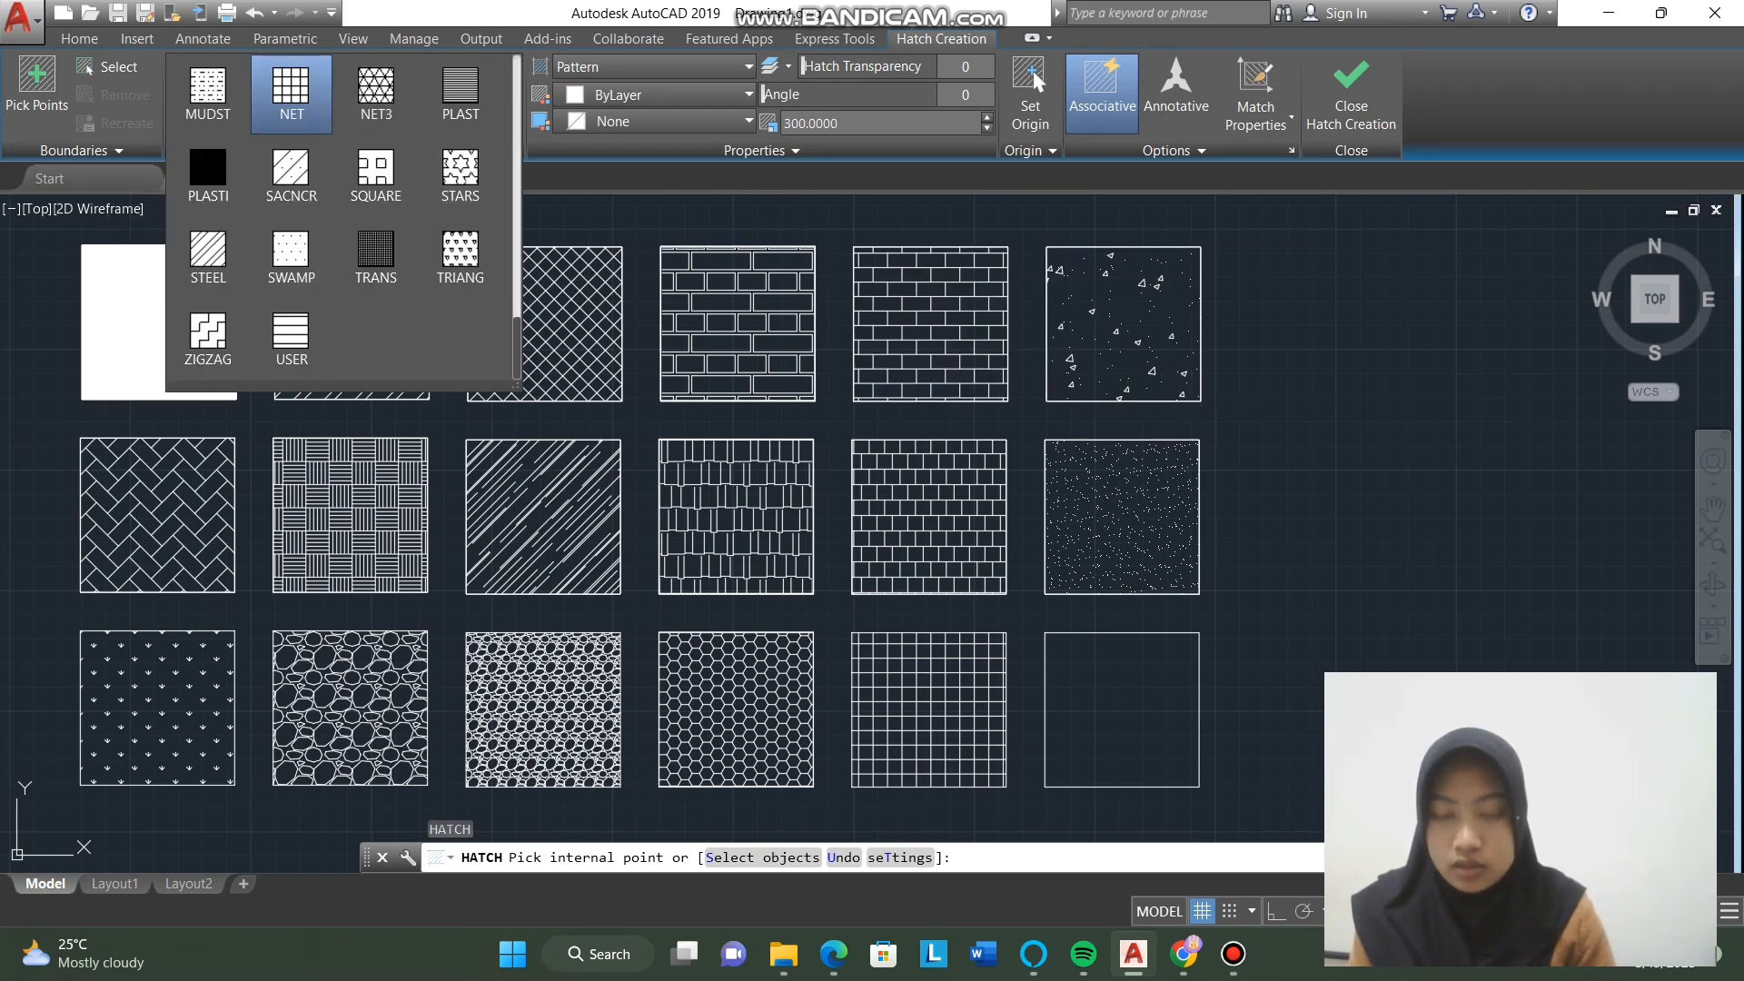
scroll(377, 227, up, 5)
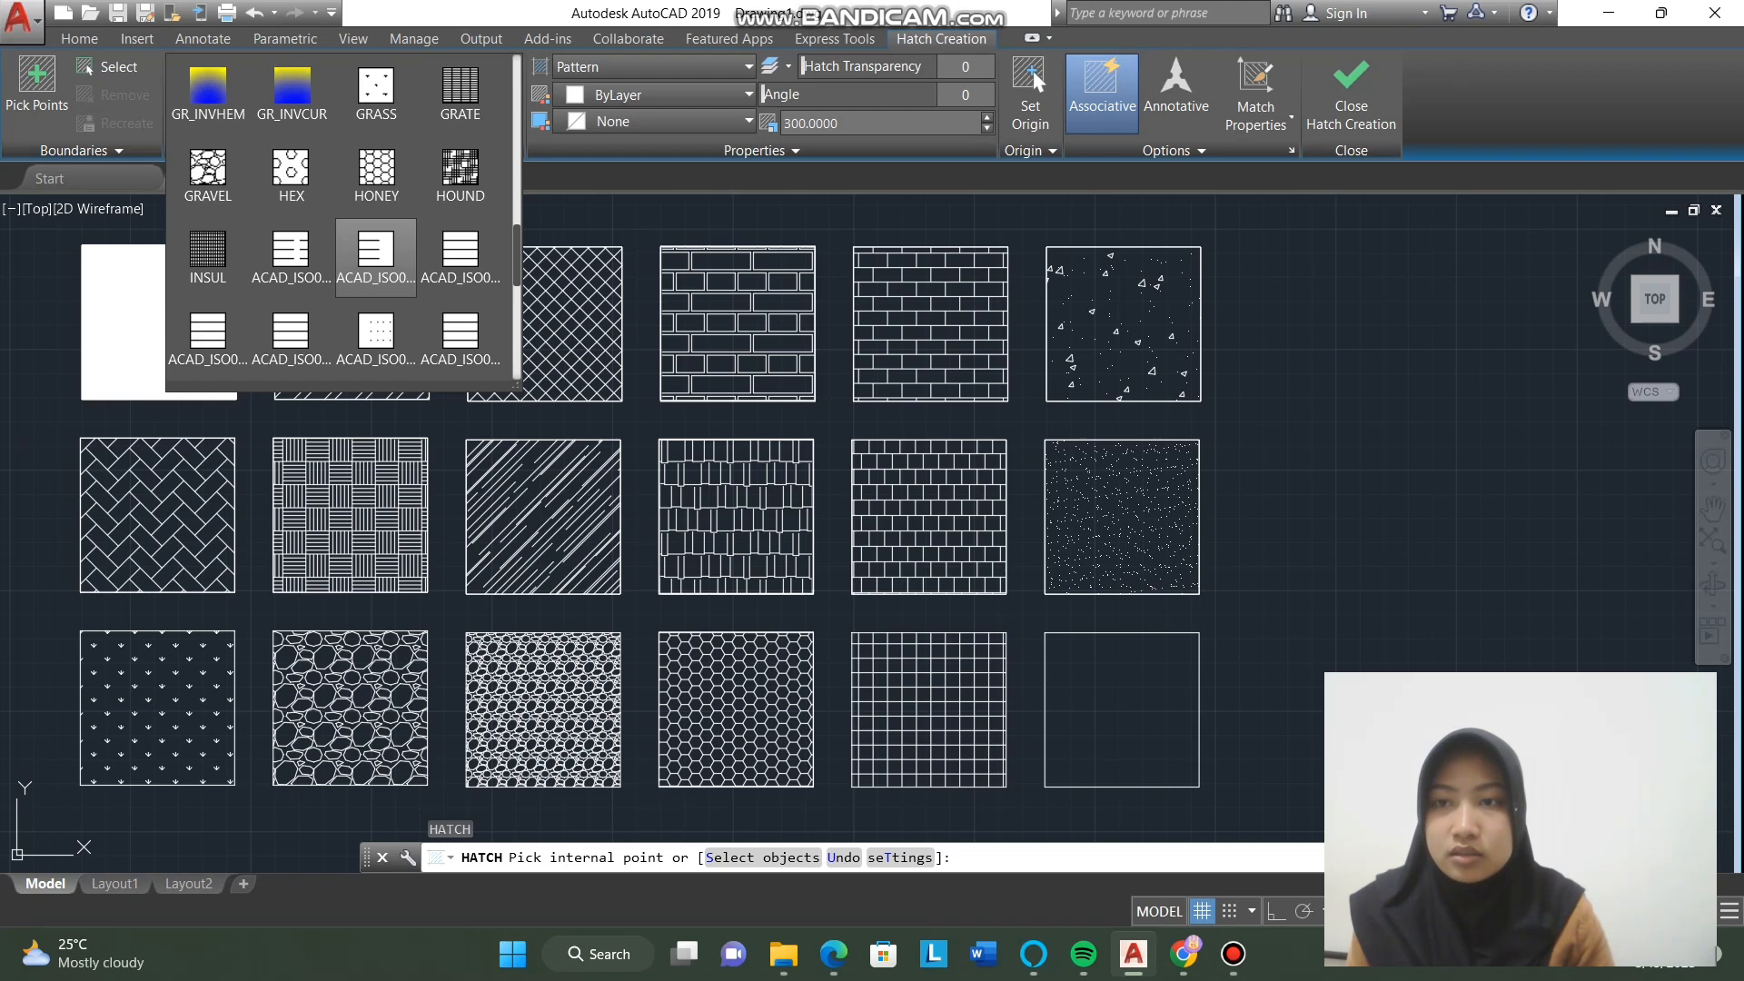
click(292, 90)
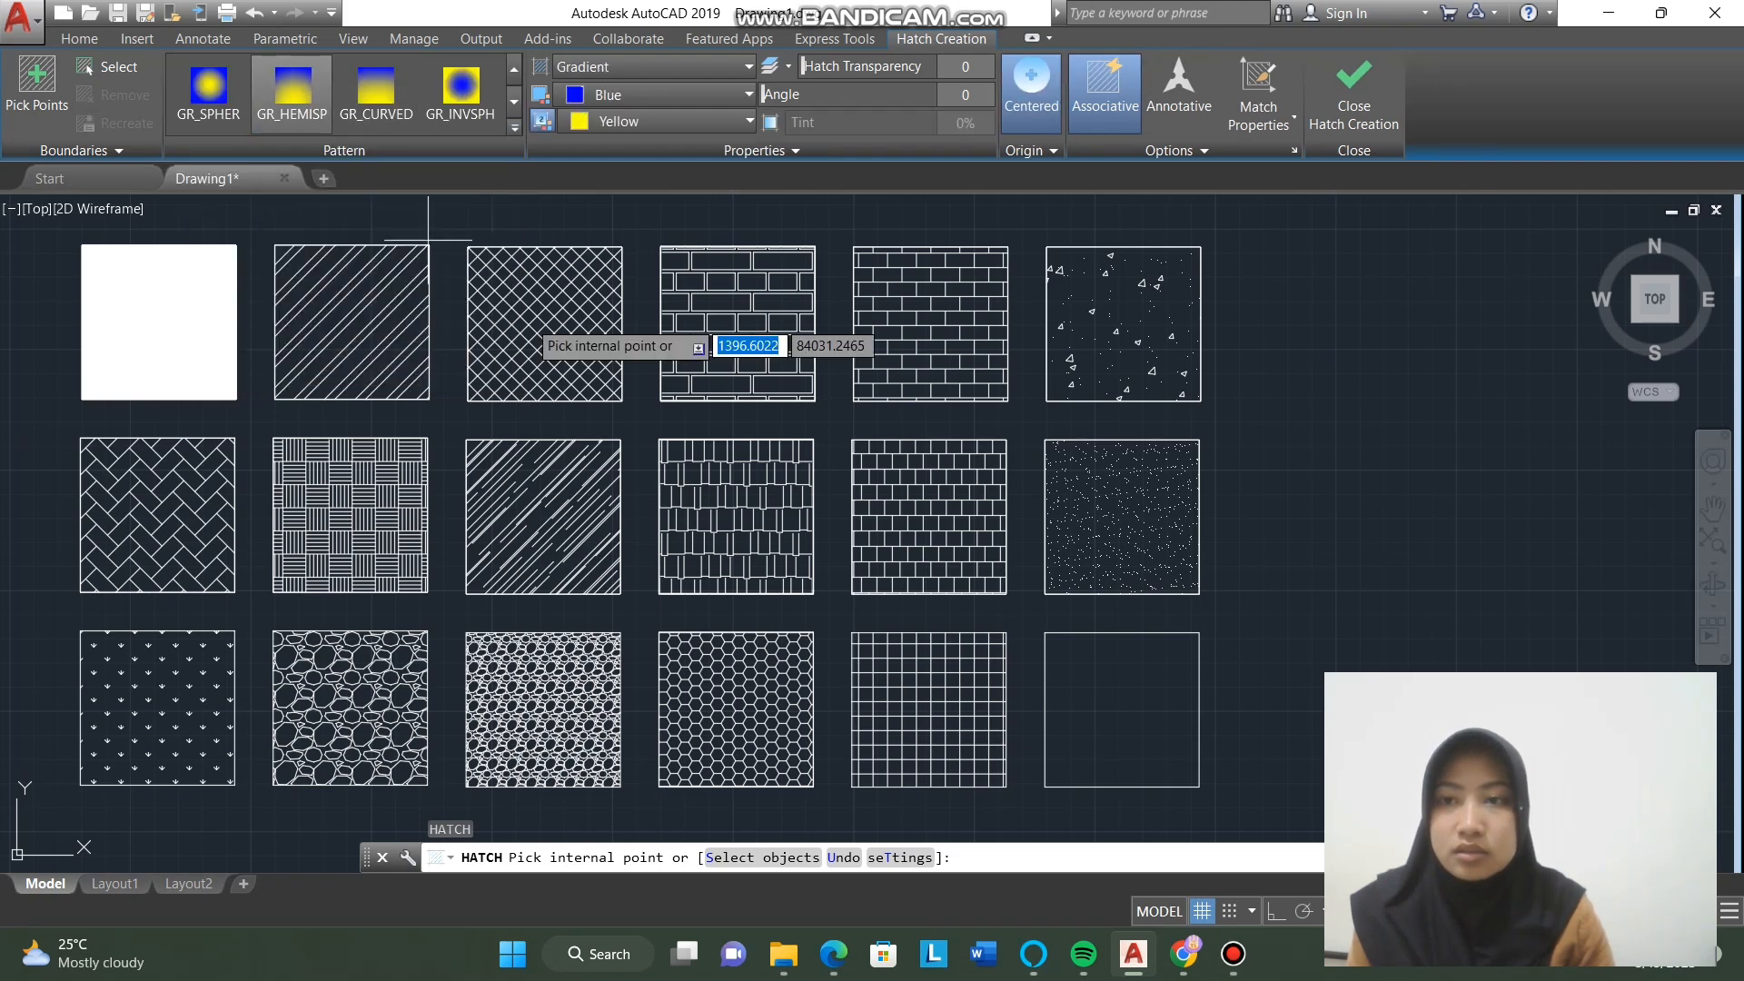
click(1121, 696)
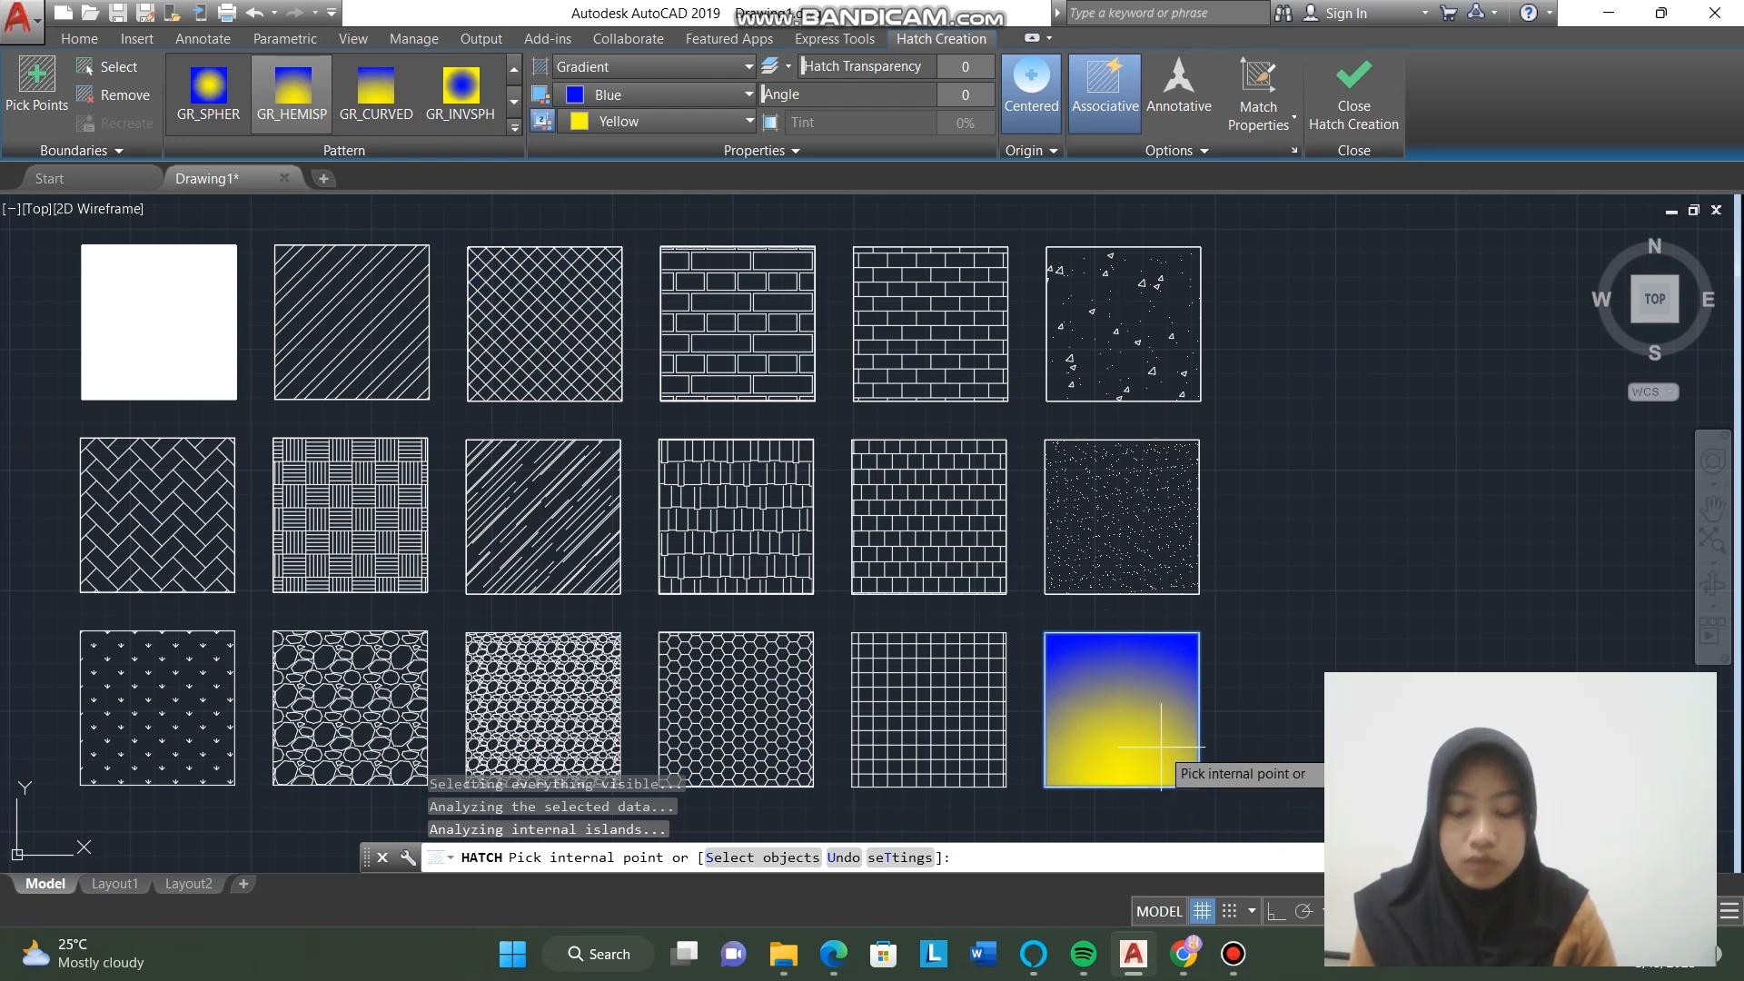
Step: Change the gradient's second colour to white (255,255,255) and finish the hatch
click(654, 121)
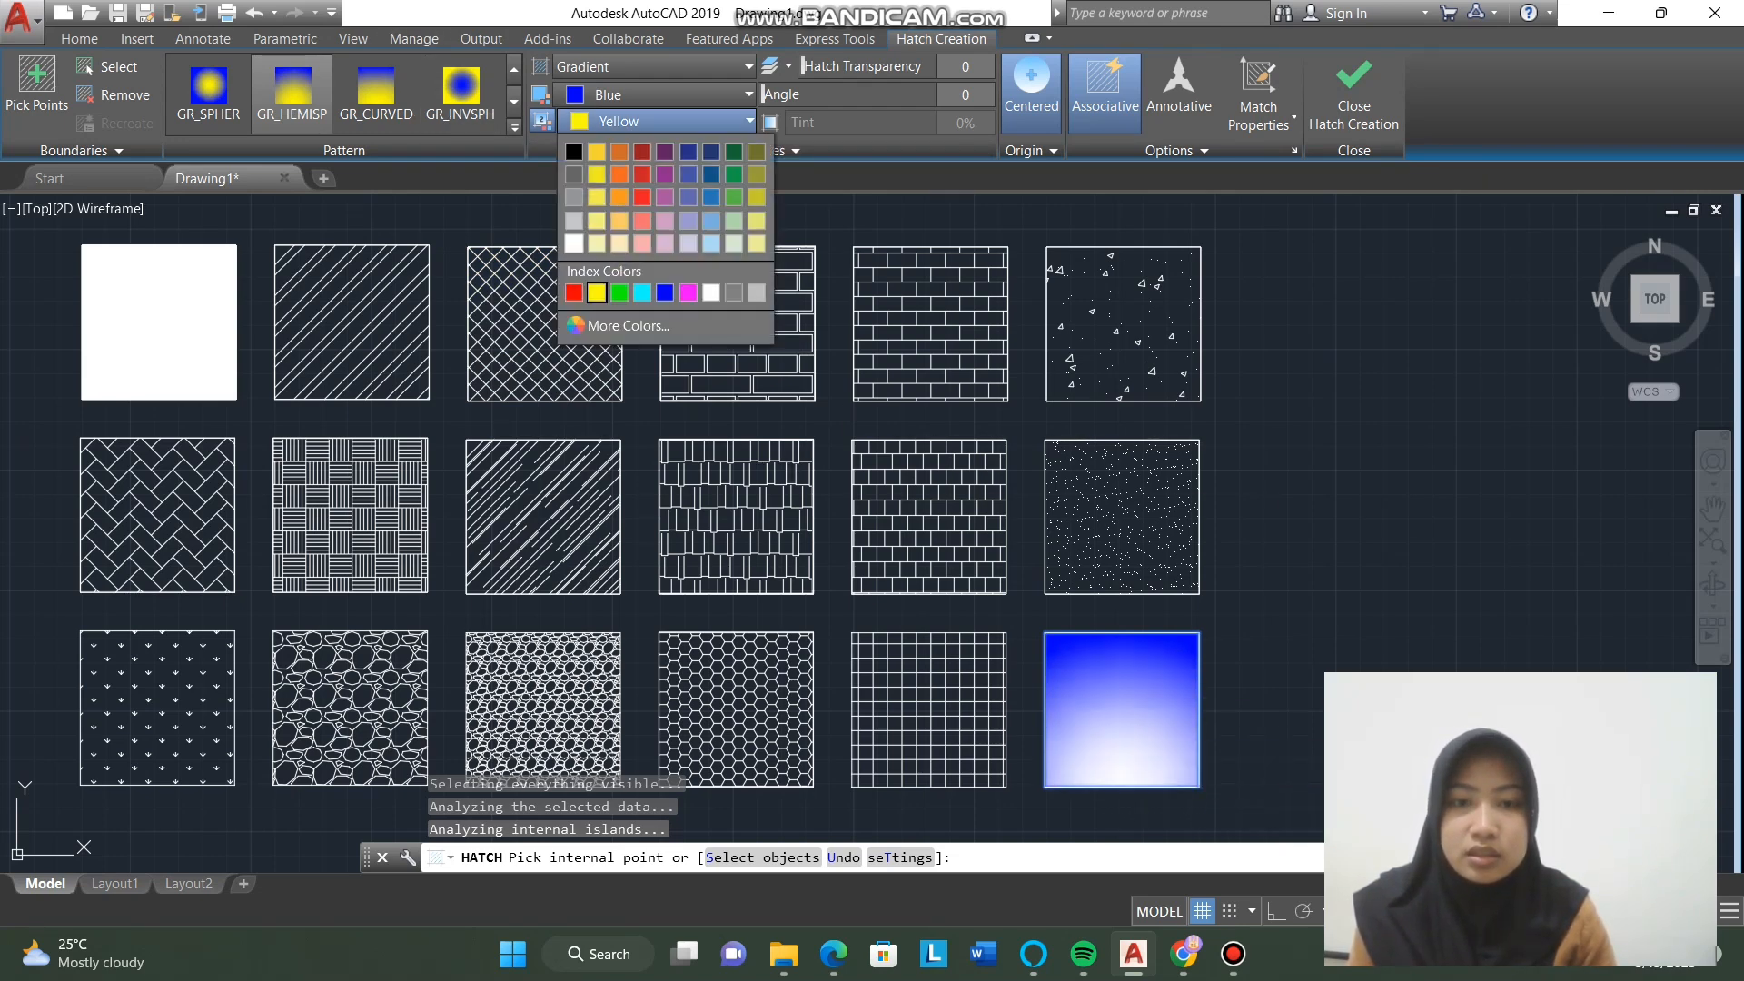
click(574, 242)
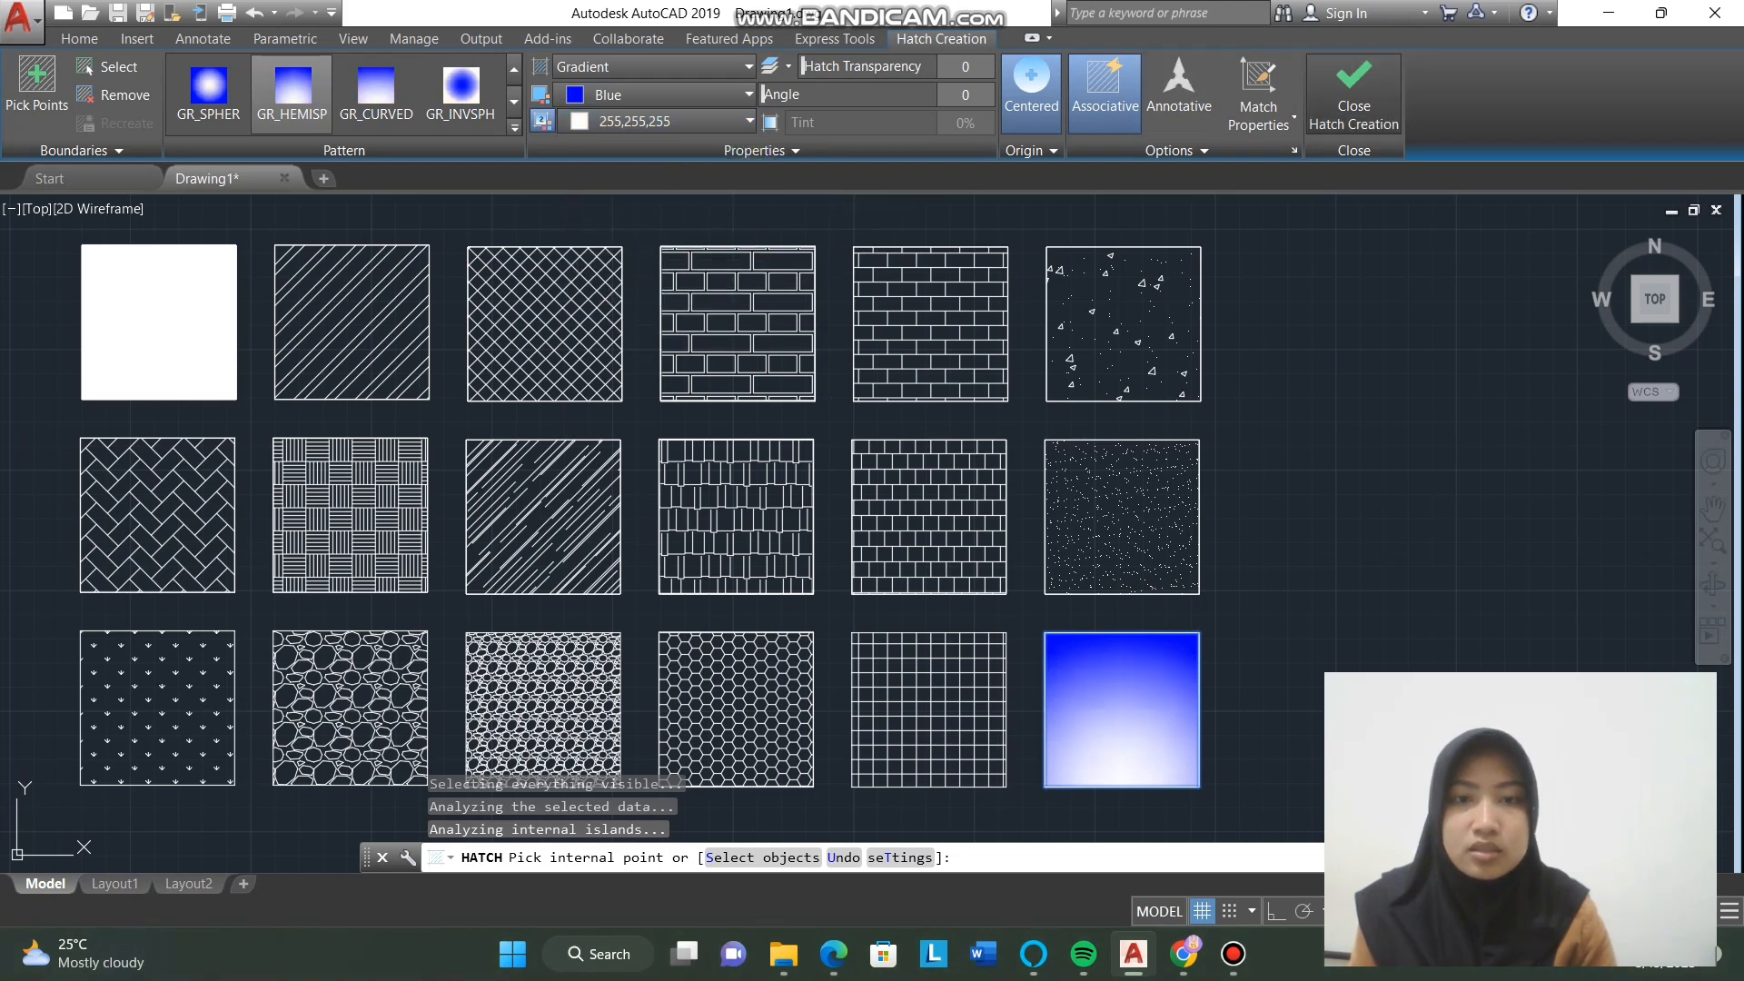
click(1354, 91)
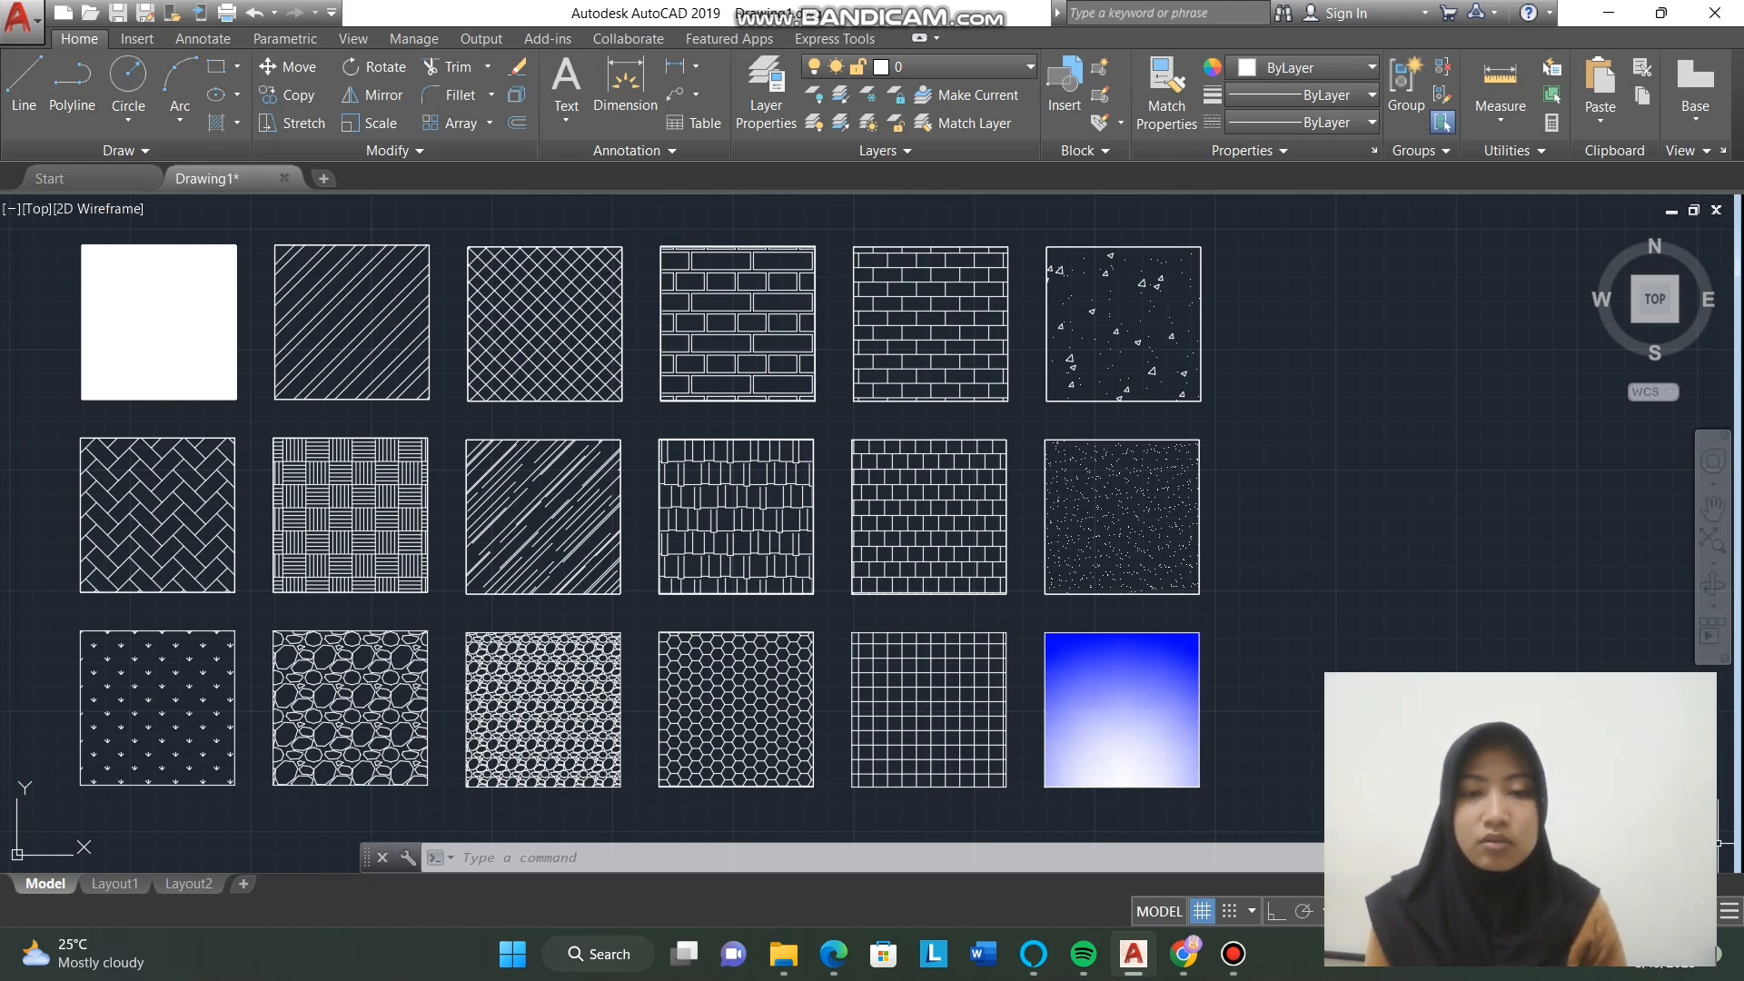
mouse_move(1233, 954)
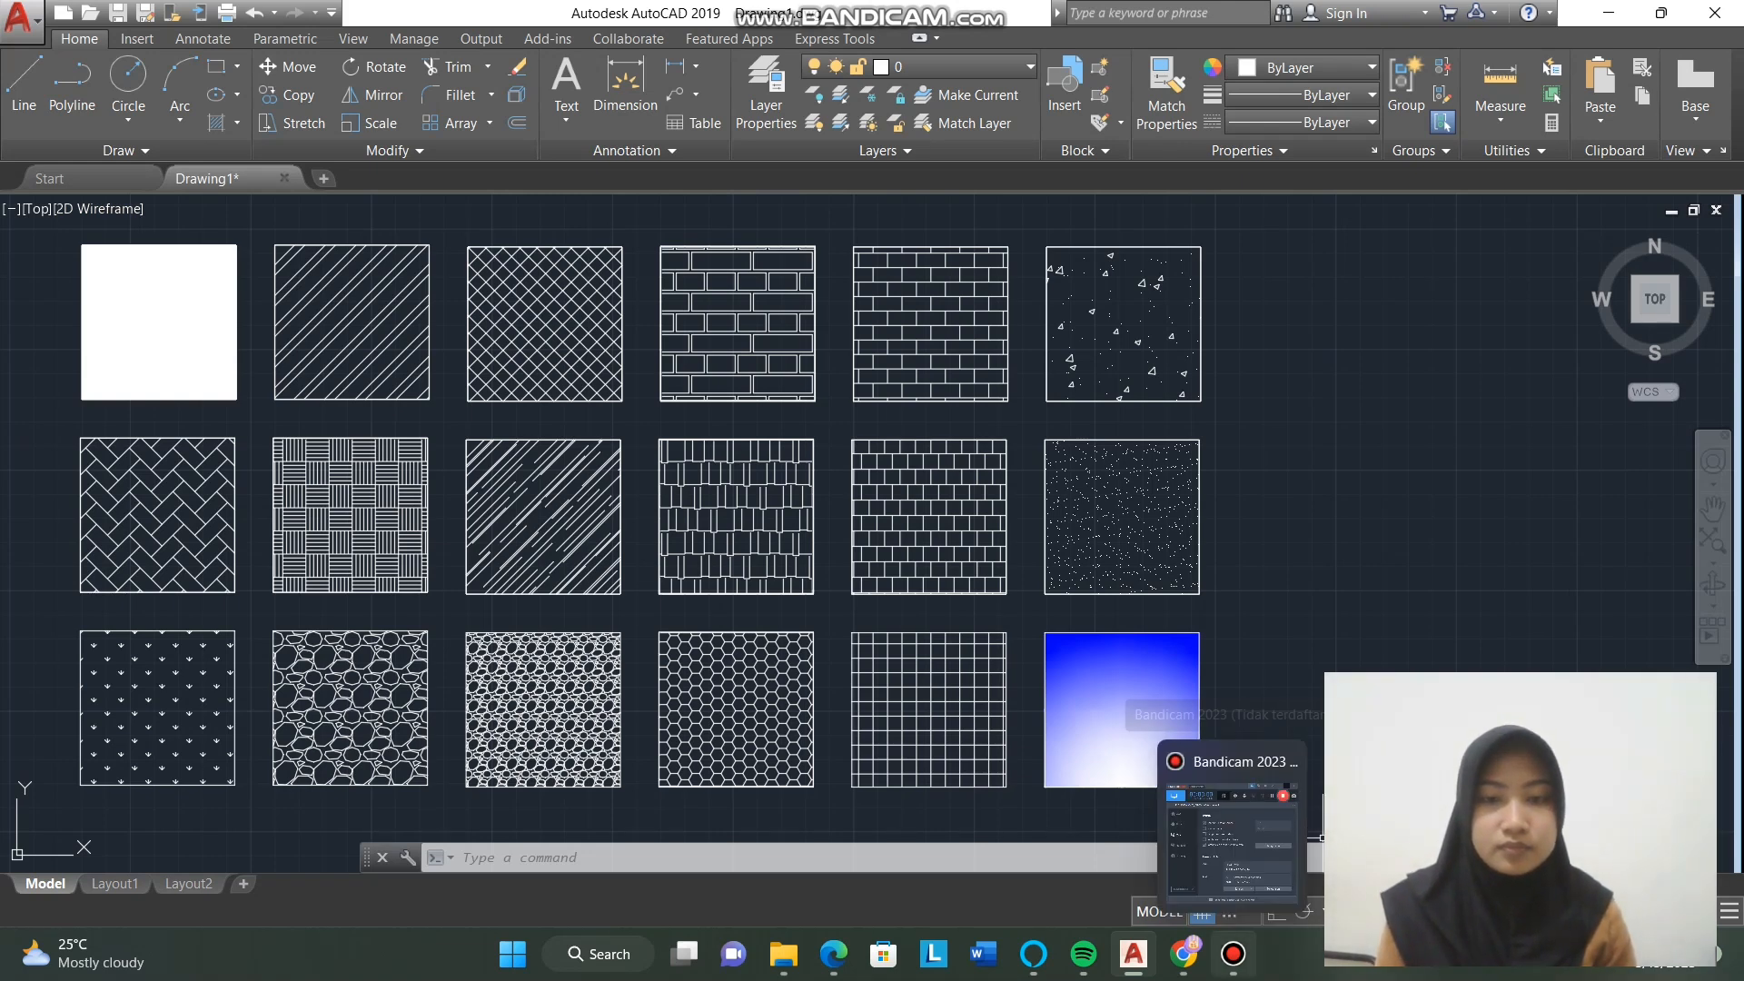